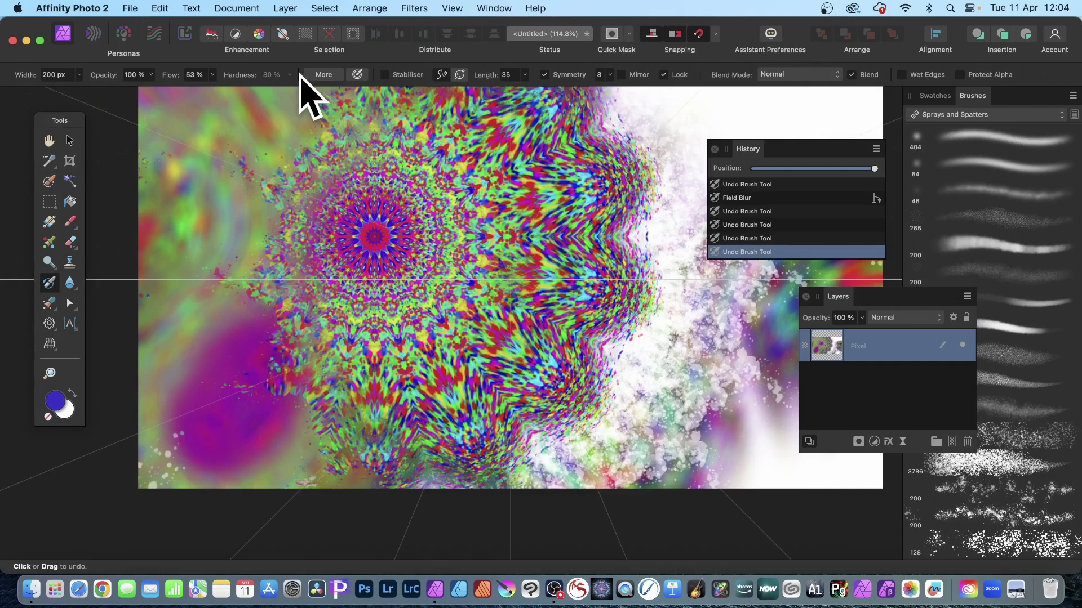
- Customise the tools panel by adding the Undo Brush Tool beside the last tool of its two columns
{"action": "left_click", "coordinate": [453, 7]}
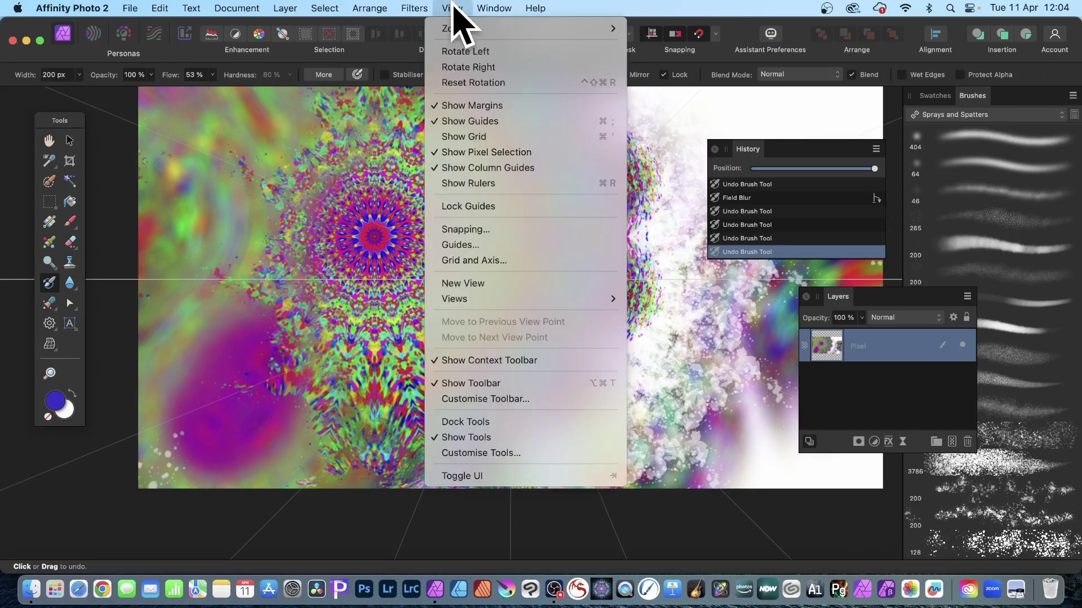
{"action": "left_click", "coordinate": [527, 455]}
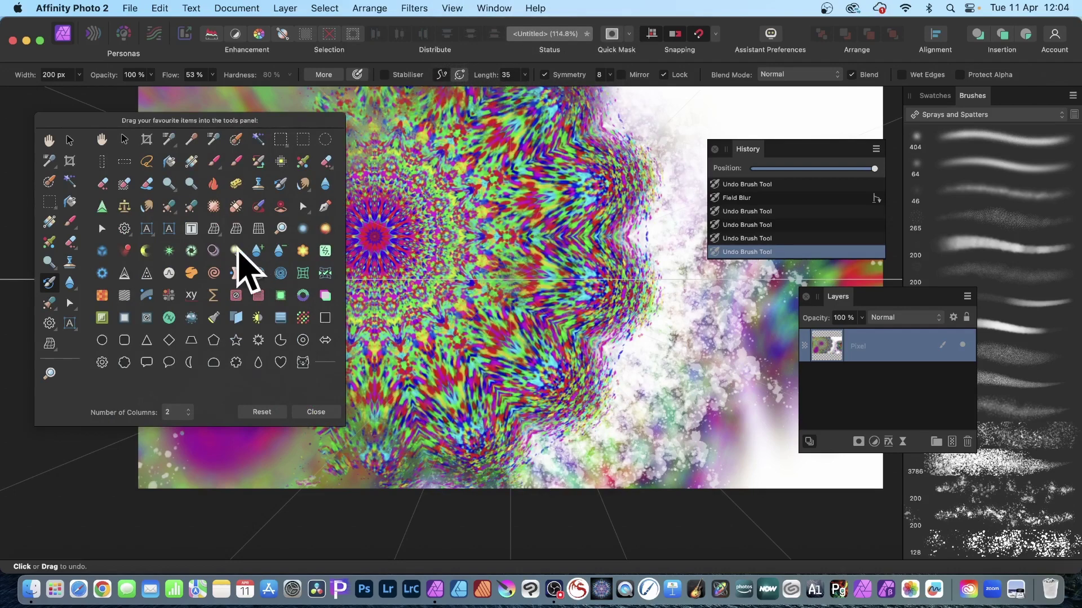
{"action": "left_click_drag", "start_coordinate": [138, 117], "coordinate": [258, 116]}
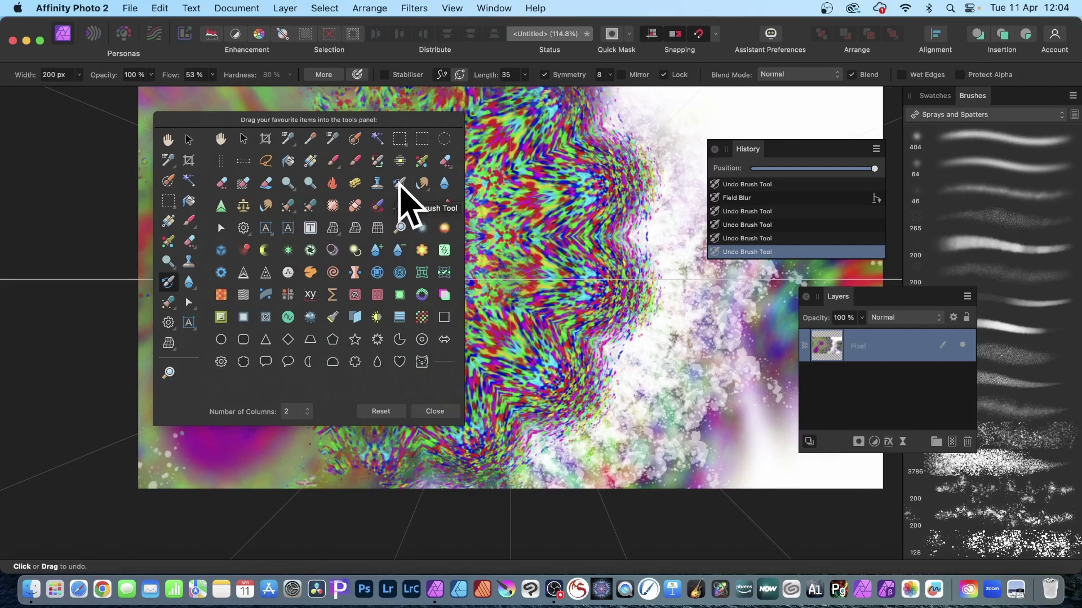
{"action": "mouse_move", "coordinate": [399, 184]}
{"action": "left_mouse_down"}
{"action": "mouse_move", "coordinate": [312, 206]}
{"action": "mouse_move", "coordinate": [189, 341]}
{"action": "left_mouse_up"}
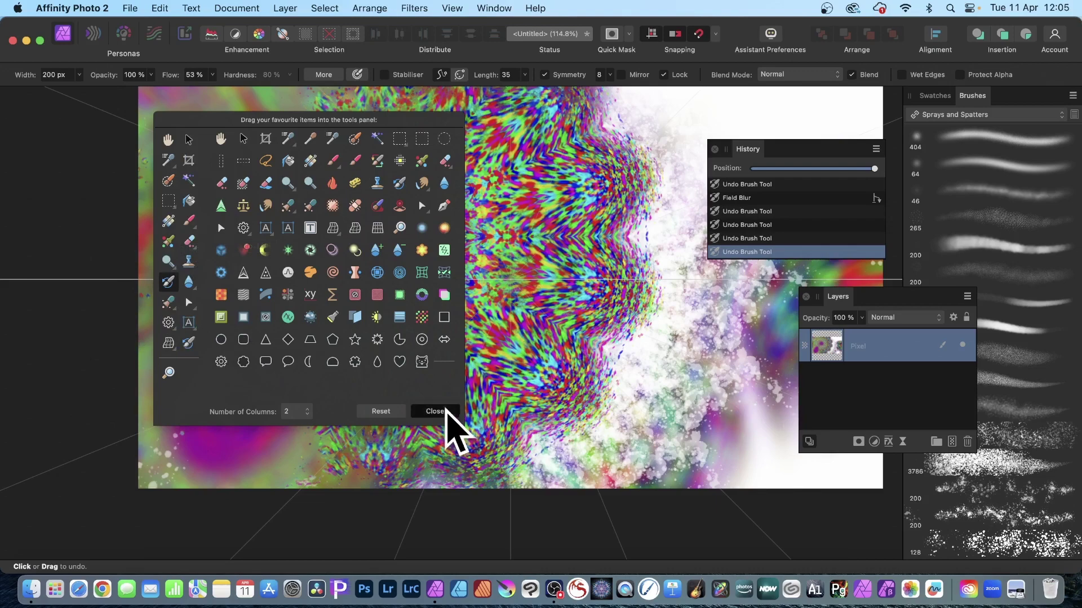
{"action": "left_click", "coordinate": [446, 411]}
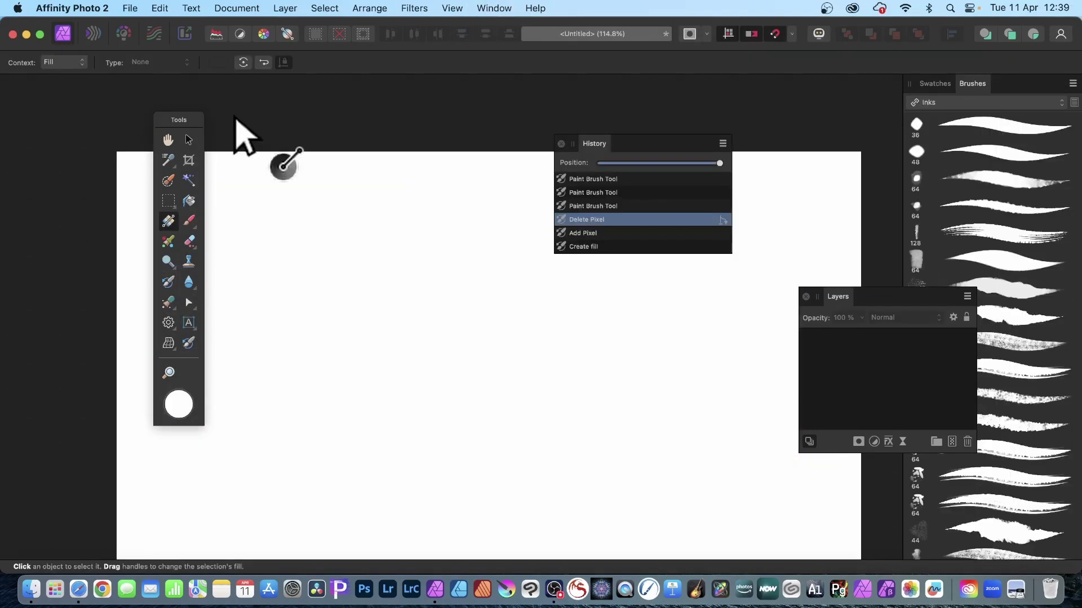
- Add a new pixel layer and fill it with a diagonal linear gradient from white to black
{"action": "left_click", "coordinate": [284, 8]}
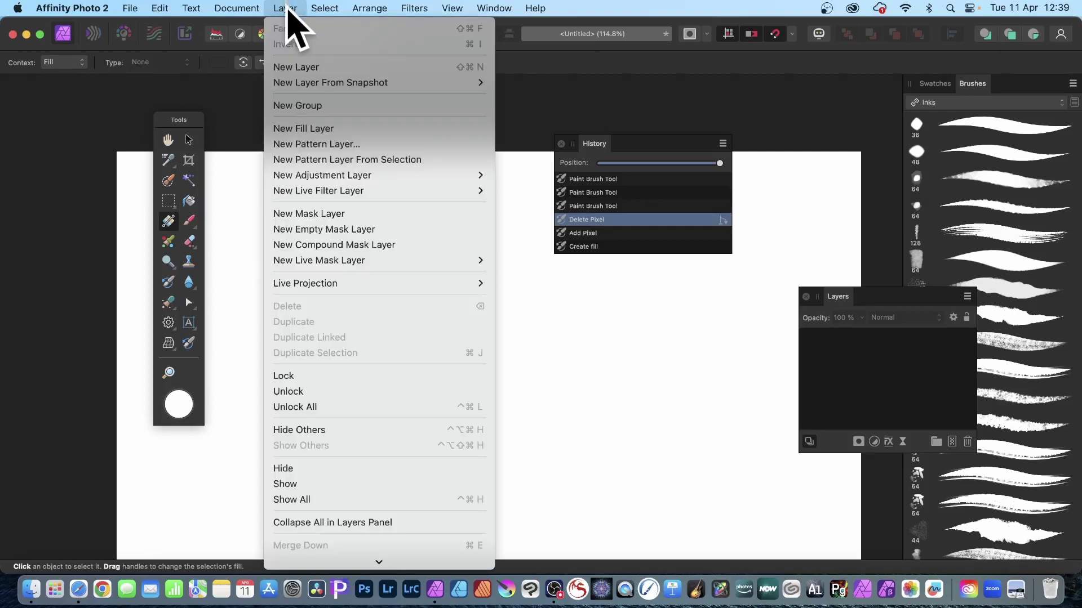
{"action": "left_click", "coordinate": [297, 66]}
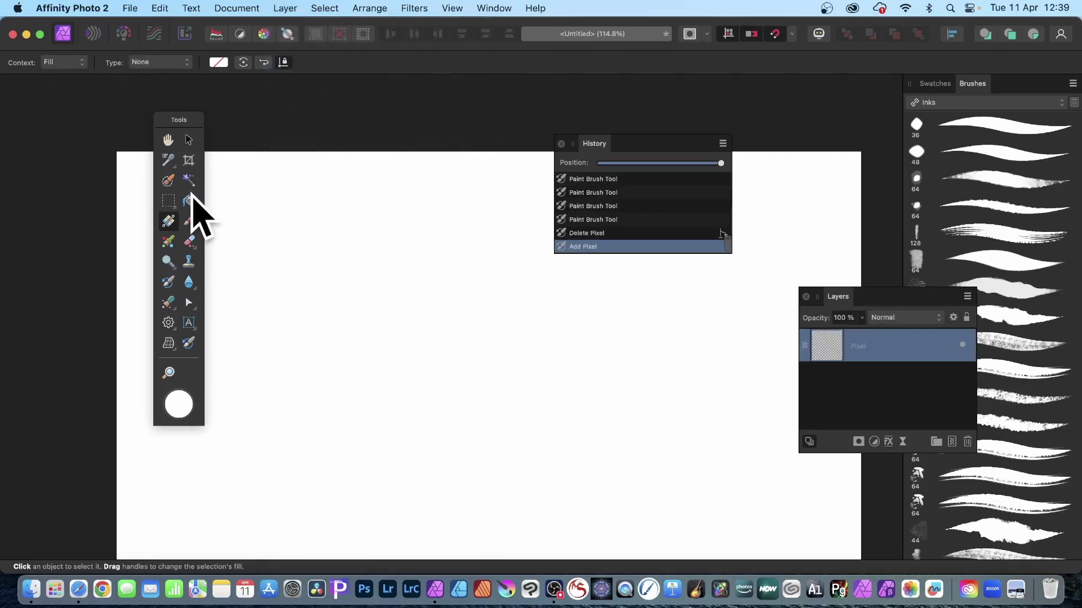
{"action": "left_click_drag", "start_coordinate": [262, 209], "coordinate": [708, 442]}
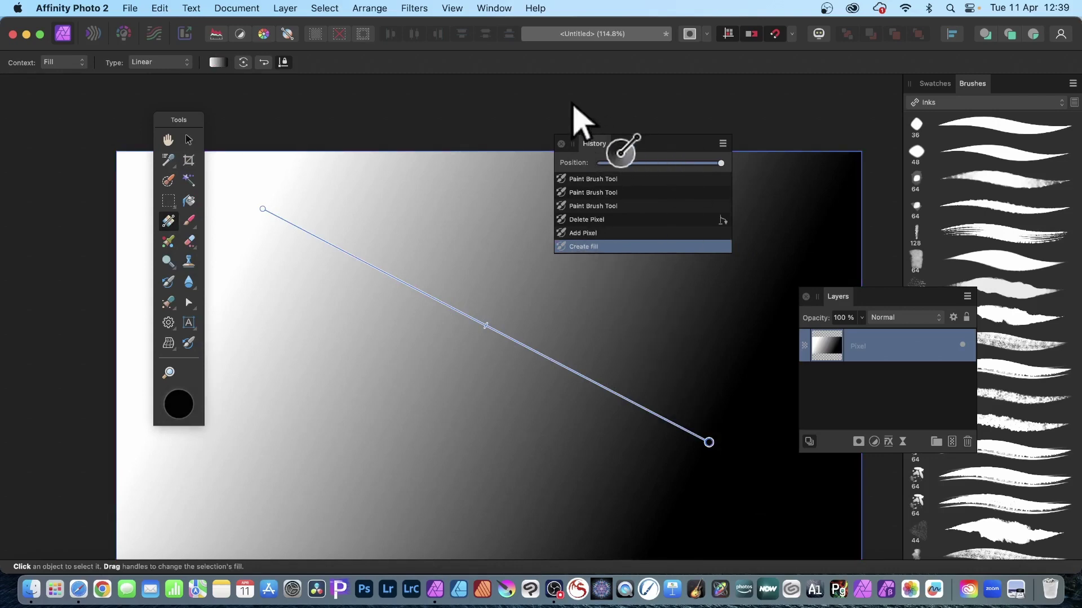
{"action": "left_click", "coordinate": [503, 6]}
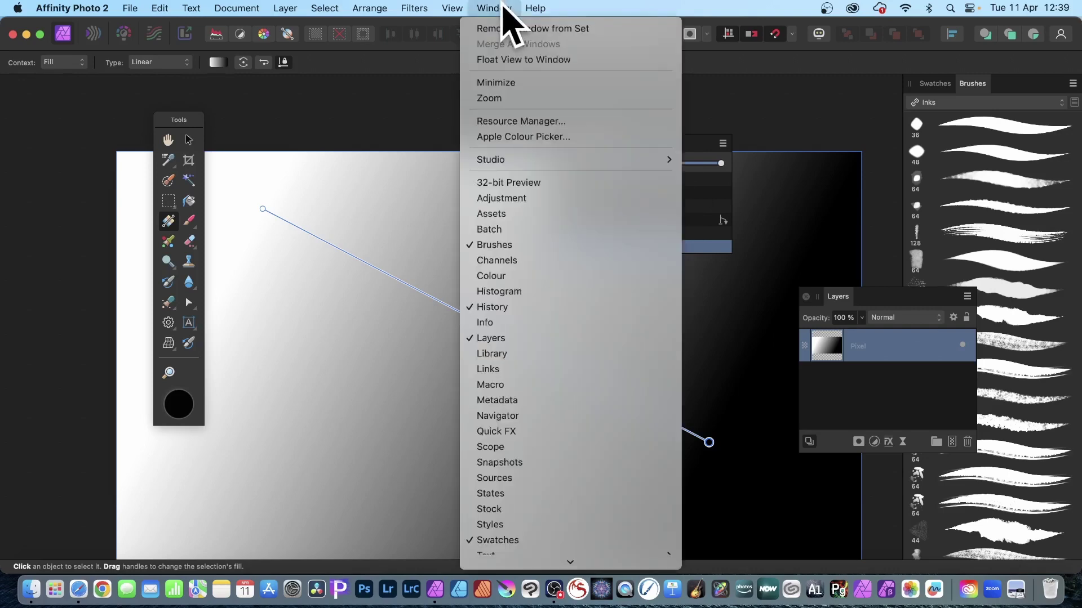
{"action": "left_click", "coordinate": [677, 4]}
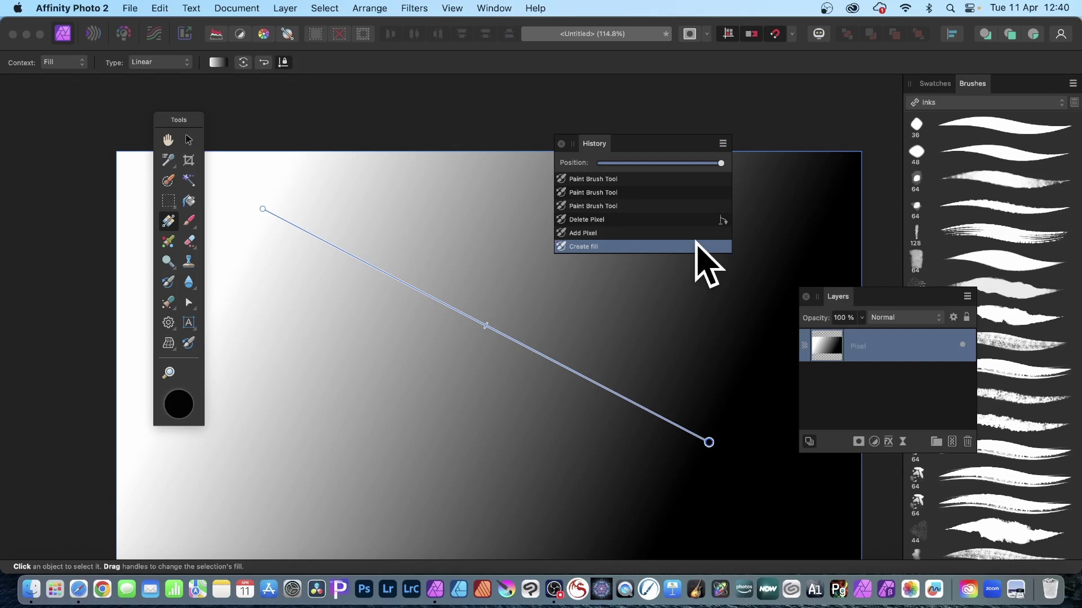
- Delete the gradient layer and add a new empty pixel layer in its place
{"action": "left_click", "coordinate": [189, 141]}
{"action": "key", "text": "Delete"}
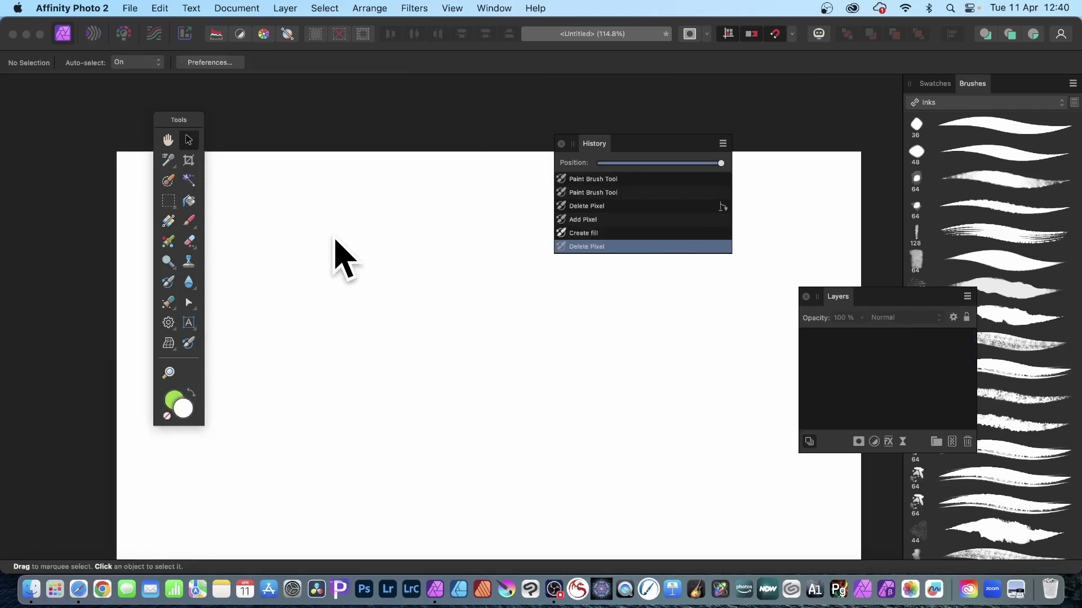
{"action": "left_click", "coordinate": [286, 9]}
{"action": "left_click", "coordinate": [298, 67]}
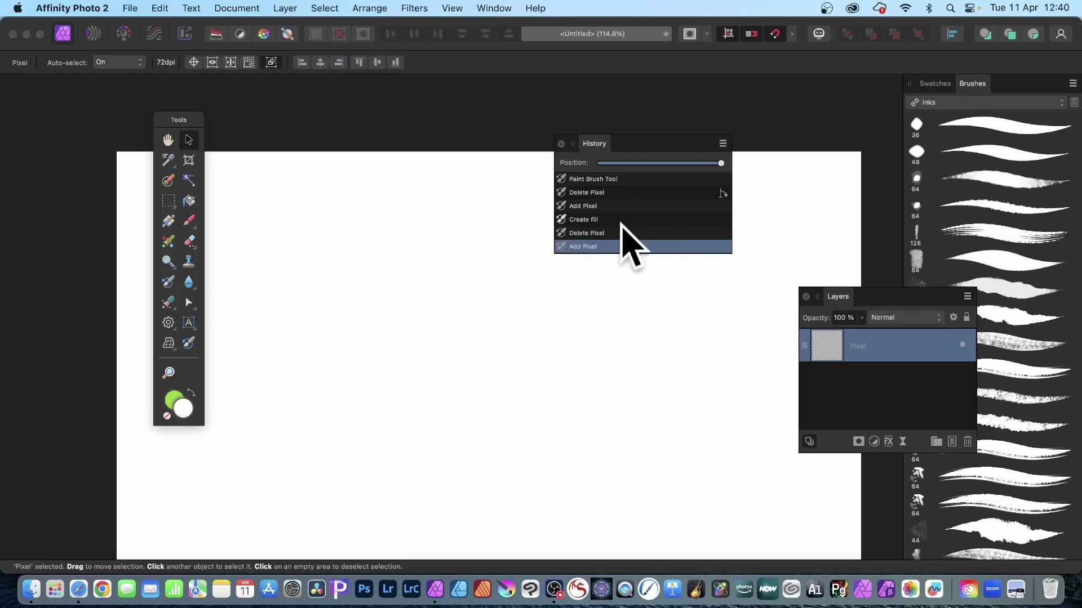
- Restore parts of the gradient on the empty layer with diagonal Undo Brush strokes, using the 64 px soft-ended ink brush
{"action": "scroll", "coordinate": [596, 222], "scroll_direction": "up", "scroll_amount": 1}
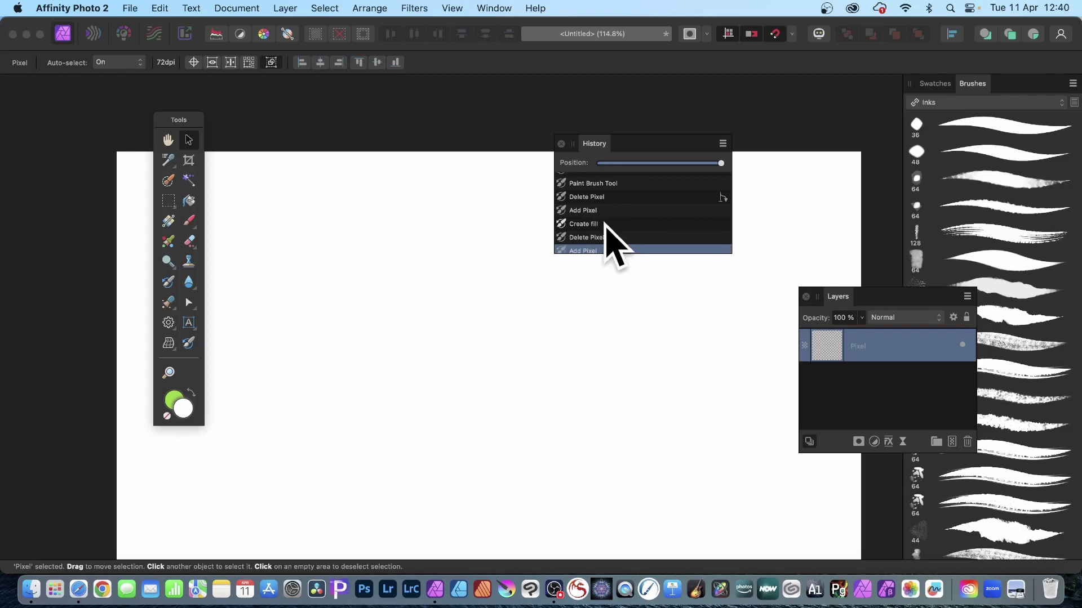
{"action": "scroll", "coordinate": [563, 213], "scroll_direction": "down", "scroll_amount": 1}
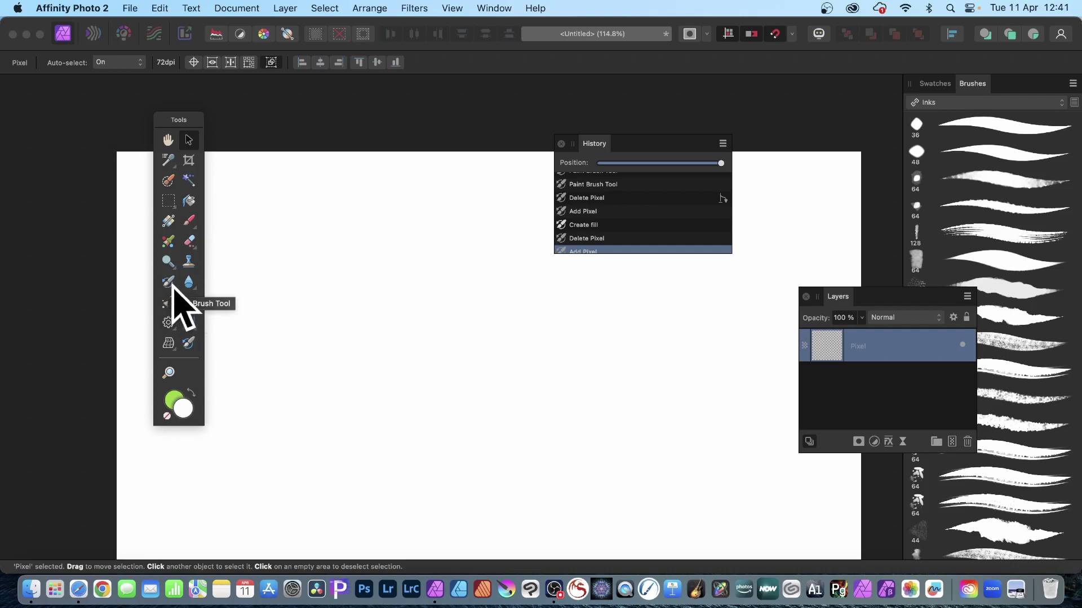
{"action": "left_click", "coordinate": [169, 283]}
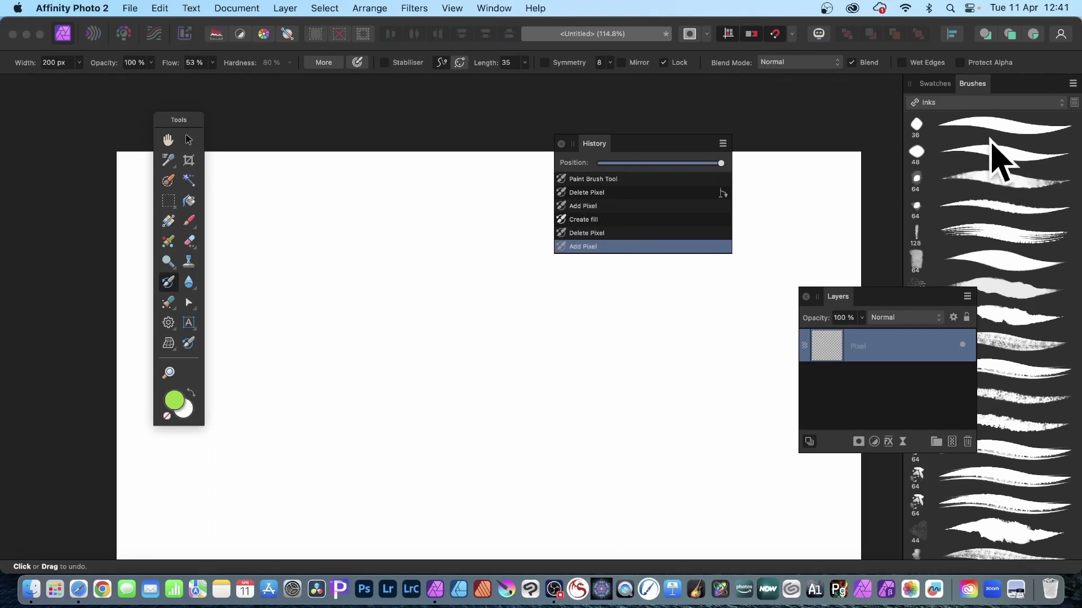
{"action": "left_click", "coordinate": [989, 179]}
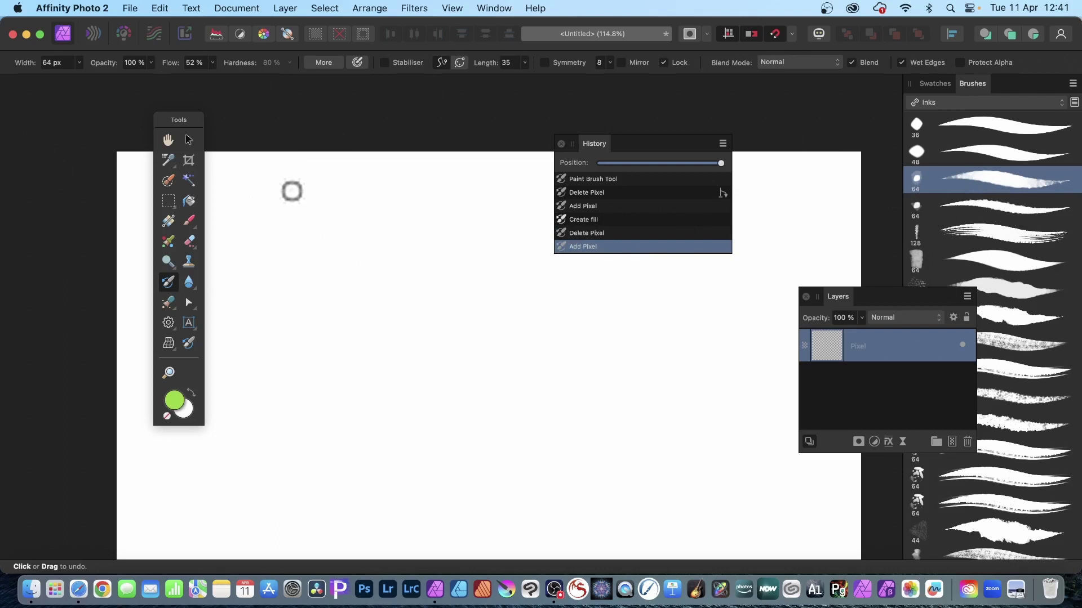
{"action": "mouse_move", "coordinate": [298, 203]}
{"action": "left_mouse_down"}
{"action": "mouse_move", "coordinate": [353, 237]}
{"action": "mouse_move", "coordinate": [461, 261]}
{"action": "mouse_move", "coordinate": [570, 345]}
{"action": "mouse_move", "coordinate": [652, 374]}
{"action": "mouse_move", "coordinate": [730, 425]}
{"action": "left_mouse_up"}
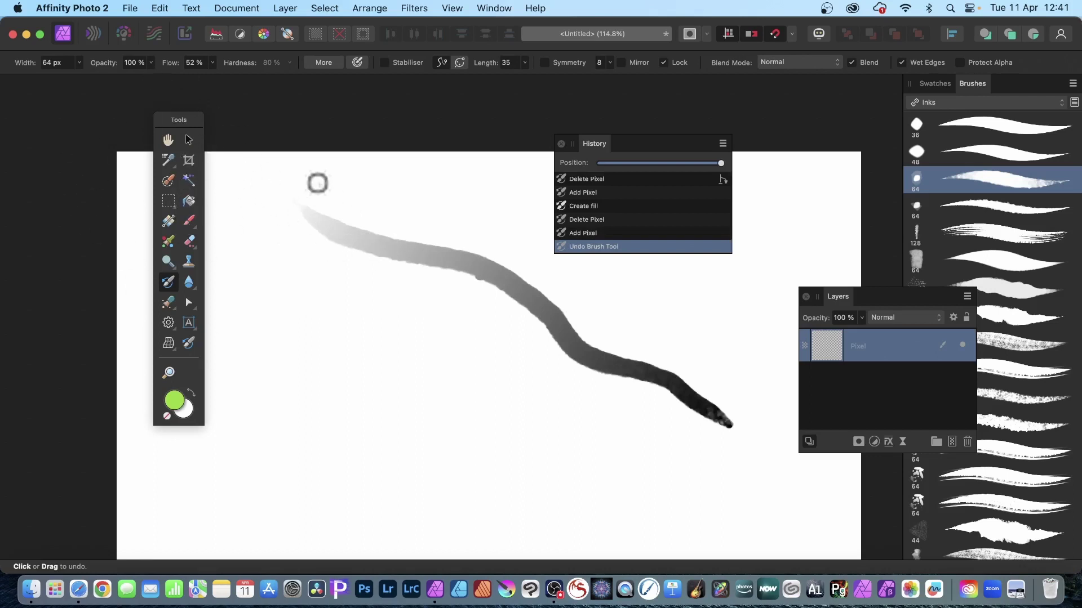
{"action": "mouse_move", "coordinate": [273, 207]}
{"action": "left_mouse_down"}
{"action": "mouse_move", "coordinate": [447, 290]}
{"action": "mouse_move", "coordinate": [627, 430]}
{"action": "left_mouse_up"}
{"action": "mouse_move", "coordinate": [257, 239]}
{"action": "left_mouse_down"}
{"action": "mouse_move", "coordinate": [425, 321]}
{"action": "mouse_move", "coordinate": [502, 380]}
{"action": "left_mouse_up"}
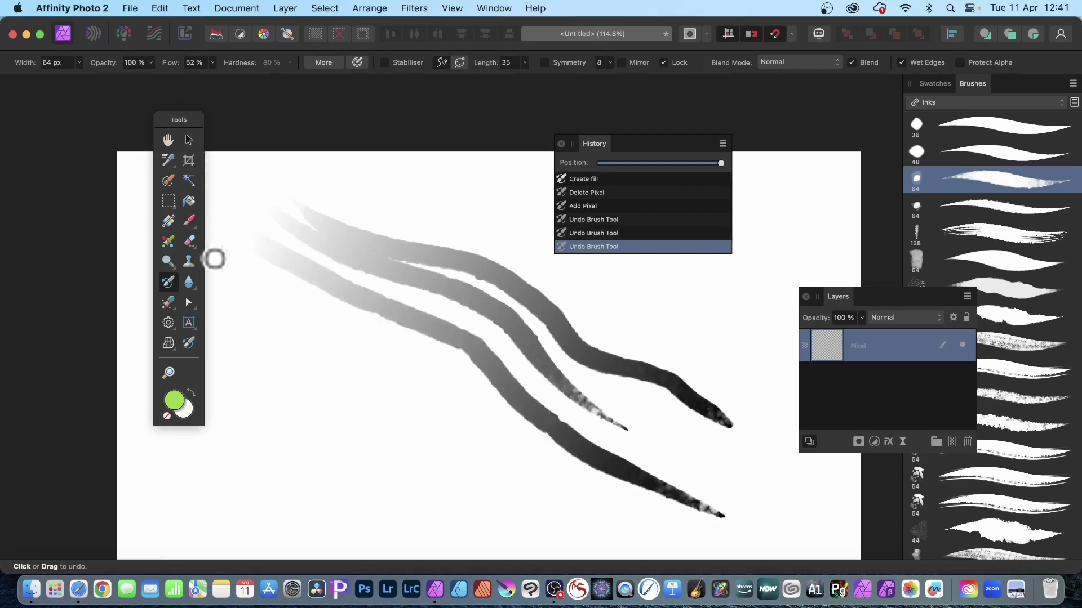
{"action": "mouse_move", "coordinate": [272, 261]}
{"action": "left_mouse_down"}
{"action": "mouse_move", "coordinate": [283, 291]}
{"action": "mouse_move", "coordinate": [552, 459]}
{"action": "mouse_move", "coordinate": [741, 526]}
{"action": "left_mouse_up"}
{"action": "mouse_move", "coordinate": [215, 278]}
{"action": "left_mouse_down"}
{"action": "mouse_move", "coordinate": [300, 352]}
{"action": "mouse_move", "coordinate": [441, 437]}
{"action": "mouse_move", "coordinate": [558, 469]}
{"action": "mouse_move", "coordinate": [741, 552]}
{"action": "left_mouse_up"}
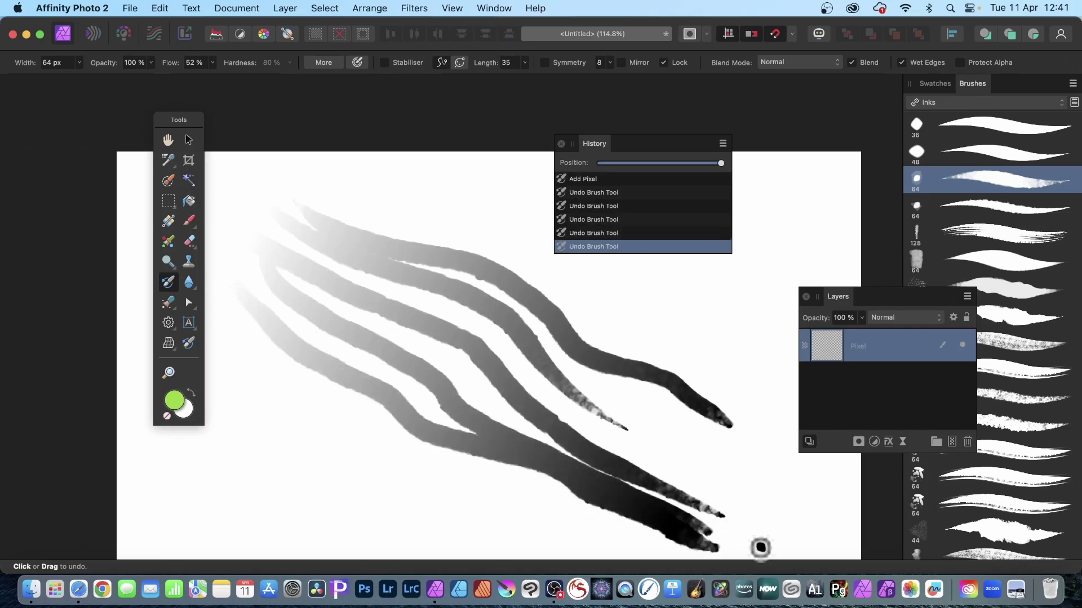
- Restore more of the gradient across the canvas with broad Undo Brush strokes, using the 128 px dry bristle ink brush
{"action": "left_click", "coordinate": [975, 234]}
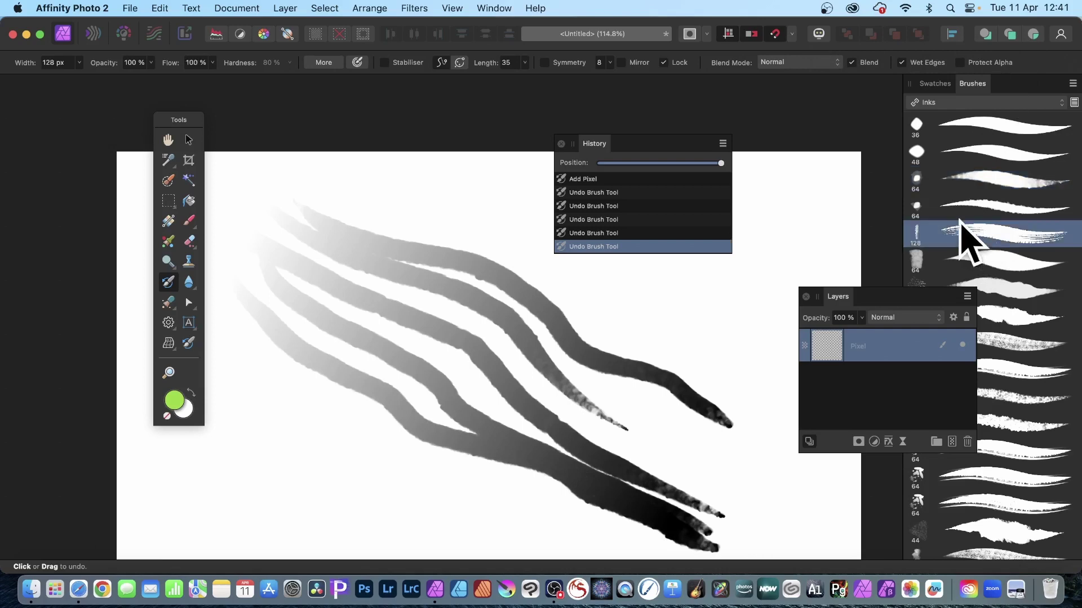
{"action": "mouse_move", "coordinate": [369, 164]}
{"action": "left_mouse_down"}
{"action": "mouse_move", "coordinate": [534, 219]}
{"action": "mouse_move", "coordinate": [773, 367]}
{"action": "left_mouse_up"}
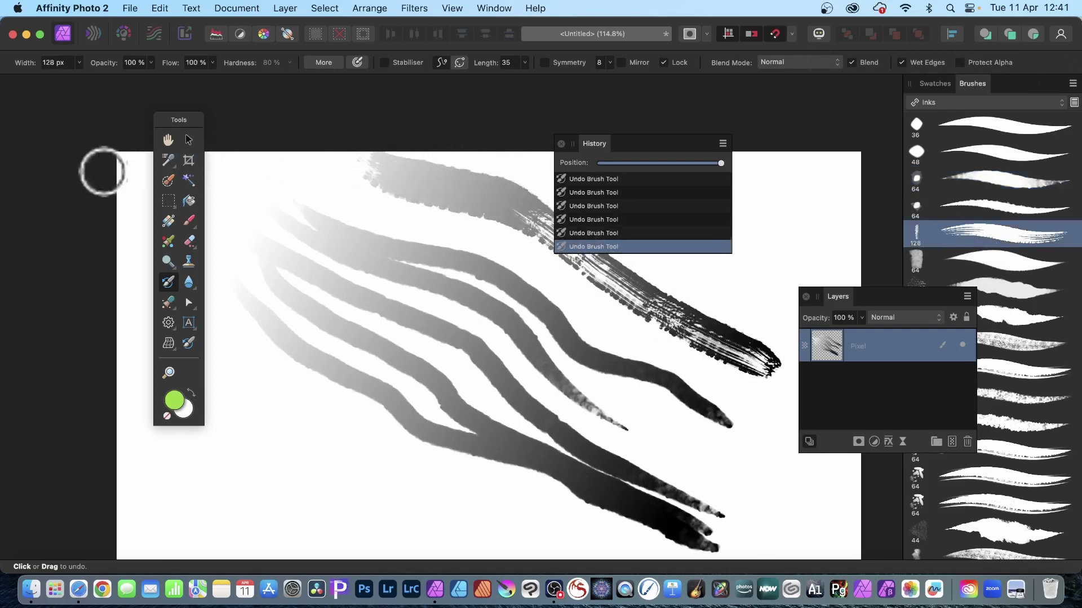
{"action": "mouse_move", "coordinate": [294, 248]}
{"action": "left_mouse_down"}
{"action": "mouse_move", "coordinate": [720, 455]}
{"action": "mouse_move", "coordinate": [847, 532]}
{"action": "mouse_move", "coordinate": [854, 549]}
{"action": "left_mouse_up"}
{"action": "mouse_move", "coordinate": [268, 364]}
{"action": "left_mouse_down"}
{"action": "mouse_move", "coordinate": [407, 435]}
{"action": "mouse_move", "coordinate": [633, 520]}
{"action": "mouse_move", "coordinate": [645, 506]}
{"action": "mouse_move", "coordinate": [326, 389]}
{"action": "mouse_move", "coordinate": [289, 395]}
{"action": "mouse_move", "coordinate": [315, 428]}
{"action": "mouse_move", "coordinate": [555, 508]}
{"action": "mouse_move", "coordinate": [289, 418]}
{"action": "mouse_move", "coordinate": [258, 395]}
{"action": "mouse_move", "coordinate": [246, 416]}
{"action": "mouse_move", "coordinate": [342, 479]}
{"action": "mouse_move", "coordinate": [448, 522]}
{"action": "mouse_move", "coordinate": [224, 452]}
{"action": "mouse_move", "coordinate": [288, 504]}
{"action": "mouse_move", "coordinate": [423, 540]}
{"action": "mouse_move", "coordinate": [681, 304]}
{"action": "mouse_move", "coordinate": [708, 293]}
{"action": "mouse_move", "coordinate": [684, 277]}
{"action": "mouse_move", "coordinate": [789, 351]}
{"action": "mouse_move", "coordinate": [814, 358]}
{"action": "left_mouse_up"}
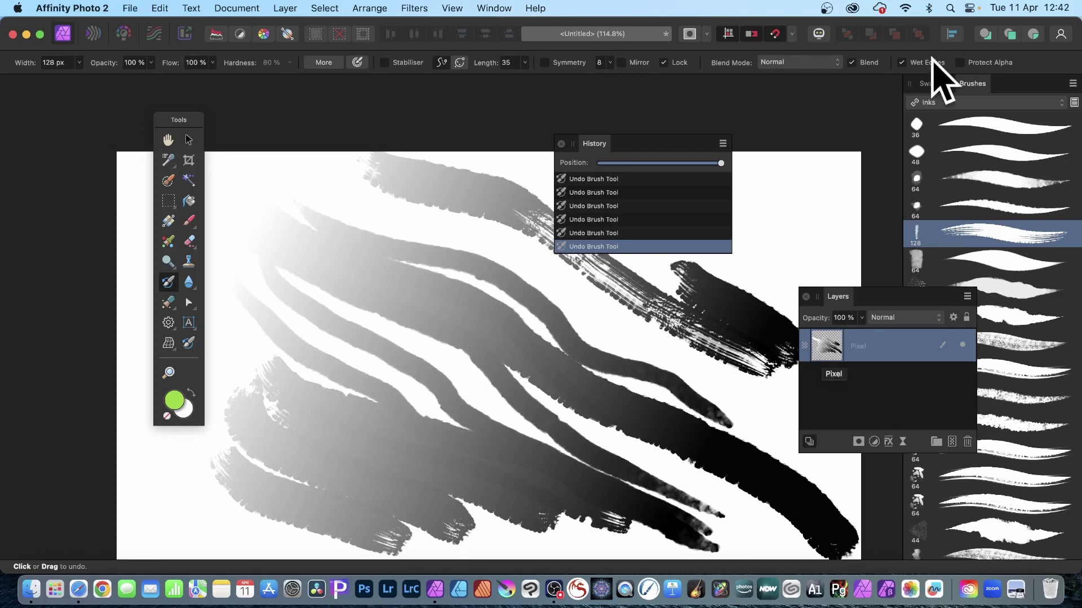
{"action": "left_click_drag", "start_coordinate": [749, 177], "coordinate": [823, 256]}
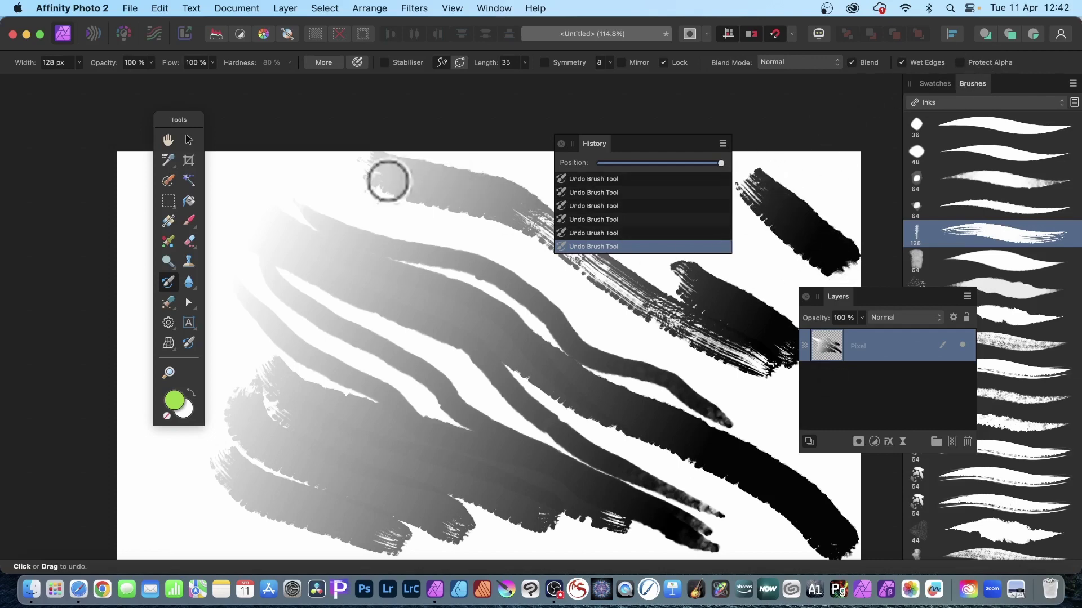
{"action": "mouse_move", "coordinate": [386, 178]}
{"action": "left_mouse_down"}
{"action": "mouse_move", "coordinate": [391, 209]}
{"action": "mouse_move", "coordinate": [584, 308]}
{"action": "mouse_move", "coordinate": [746, 420]}
{"action": "mouse_move", "coordinate": [577, 300]}
{"action": "mouse_move", "coordinate": [799, 425]}
{"action": "left_mouse_up"}
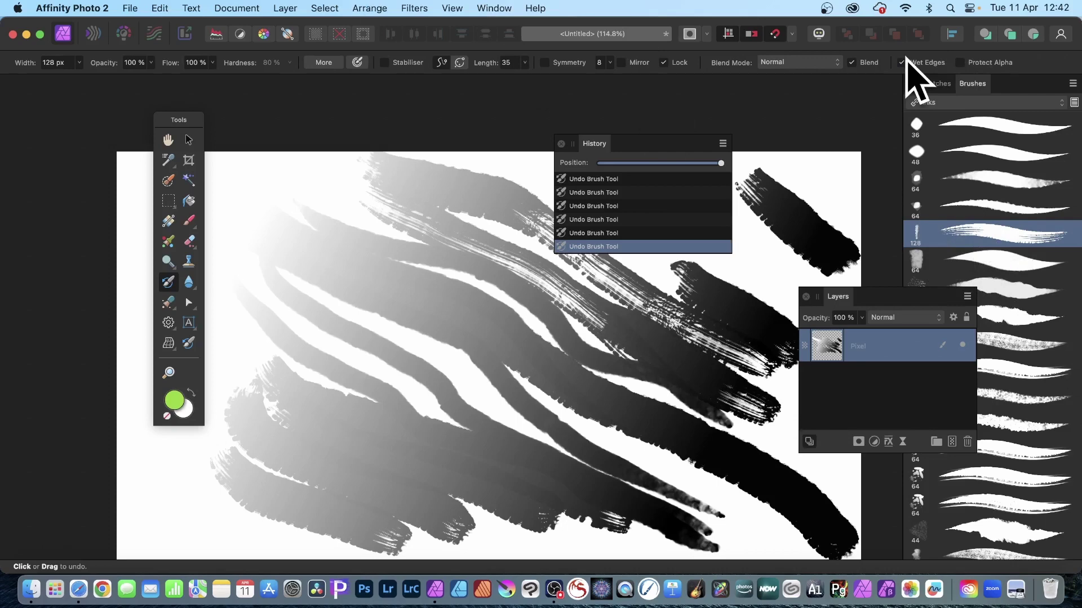
- Set the brush width to 400 px and paint large diagonal Undo Brush strokes through the middle of the canvas
{"action": "left_click", "coordinate": [80, 63]}
{"action": "left_click_drag", "start_coordinate": [77, 75], "coordinate": [102, 75]}
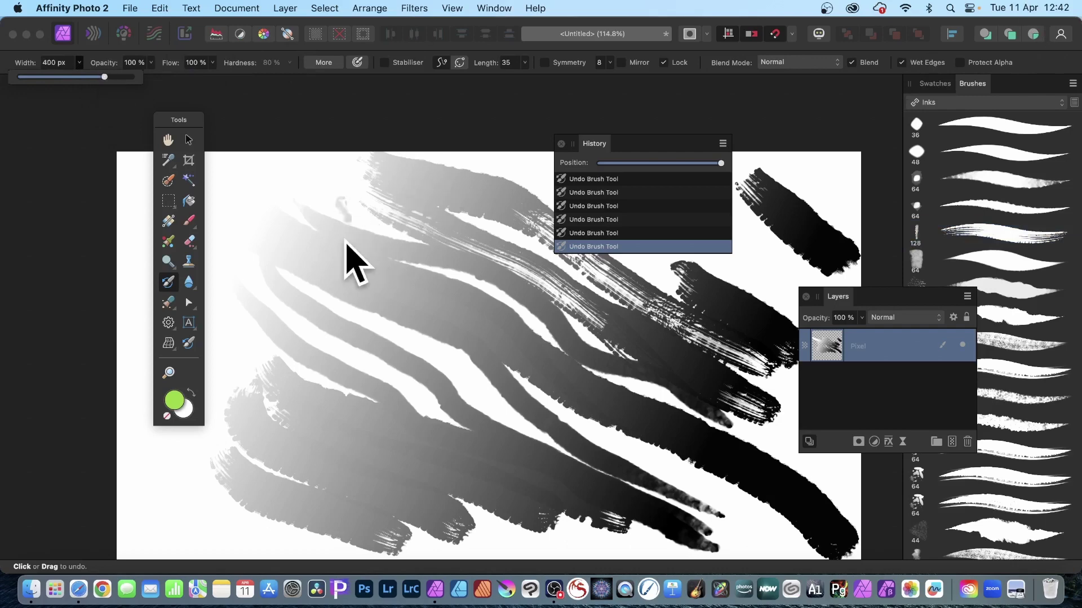
{"action": "mouse_move", "coordinate": [326, 229]}
{"action": "left_mouse_down"}
{"action": "mouse_move", "coordinate": [527, 325]}
{"action": "mouse_move", "coordinate": [690, 440]}
{"action": "mouse_move", "coordinate": [792, 464]}
{"action": "left_mouse_up"}
{"action": "left_click_drag", "start_coordinate": [415, 293], "coordinate": [683, 475]}
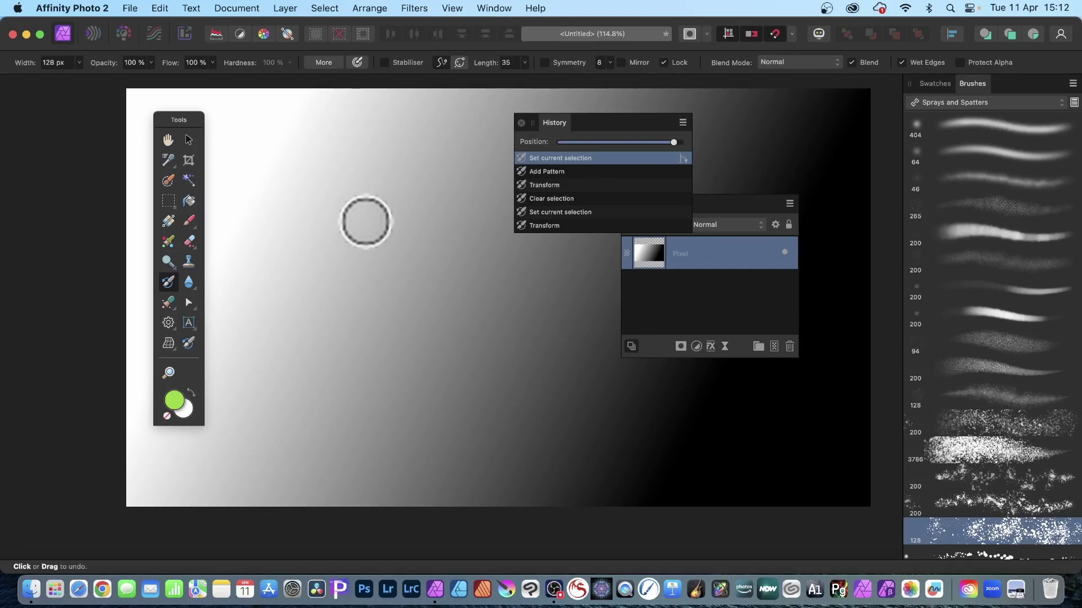
- Create a new pattern layer from the full-canvas gradient layer
{"action": "left_click", "coordinate": [189, 139]}
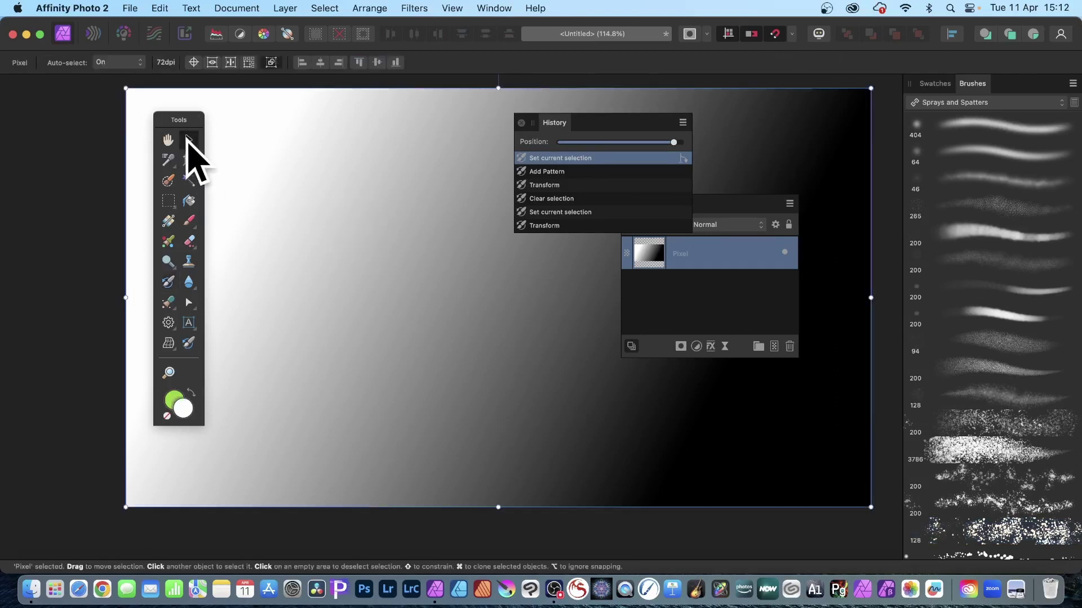
{"action": "left_click", "coordinate": [285, 8]}
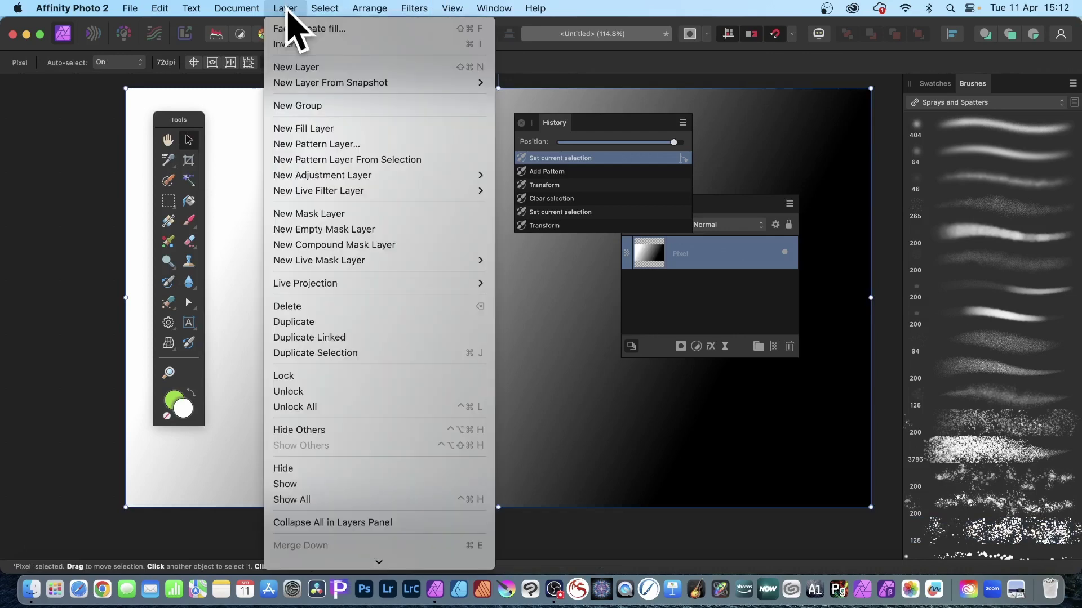
{"action": "left_click", "coordinate": [304, 161]}
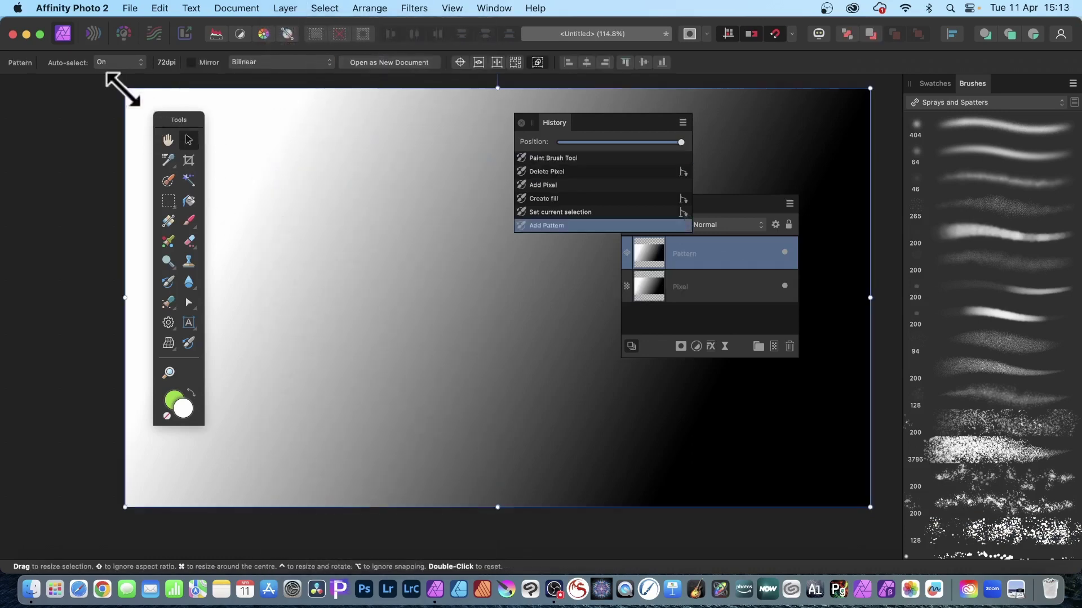
- Scale the pattern tile down to half height and a very narrow width, with mirroring enabled, to form vertical stripes
{"action": "left_click_drag", "start_coordinate": [125, 89], "coordinate": [531, 242]}
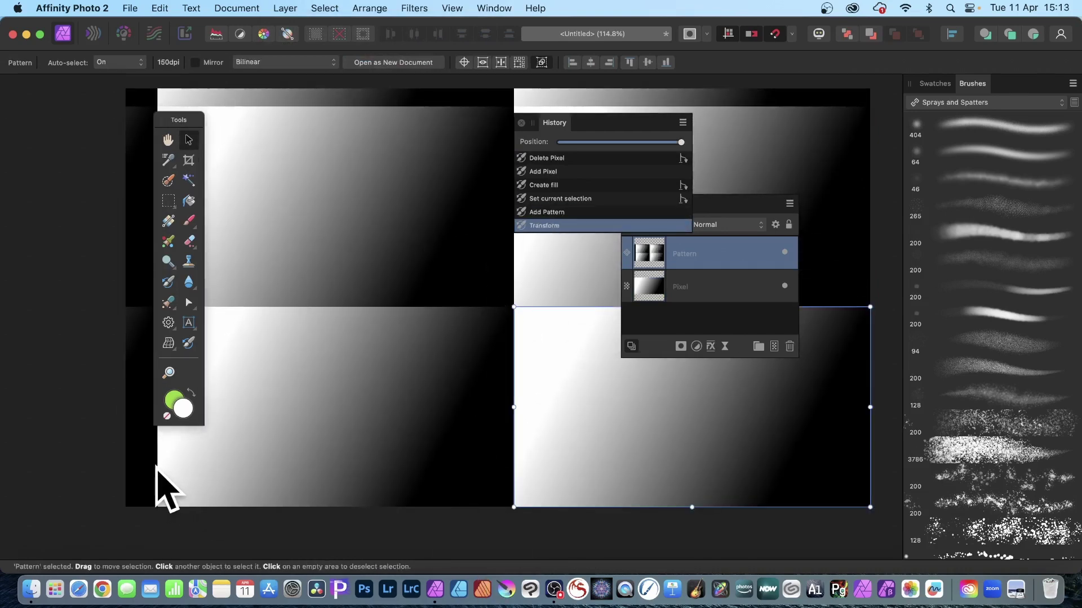
{"action": "left_click", "coordinate": [194, 61]}
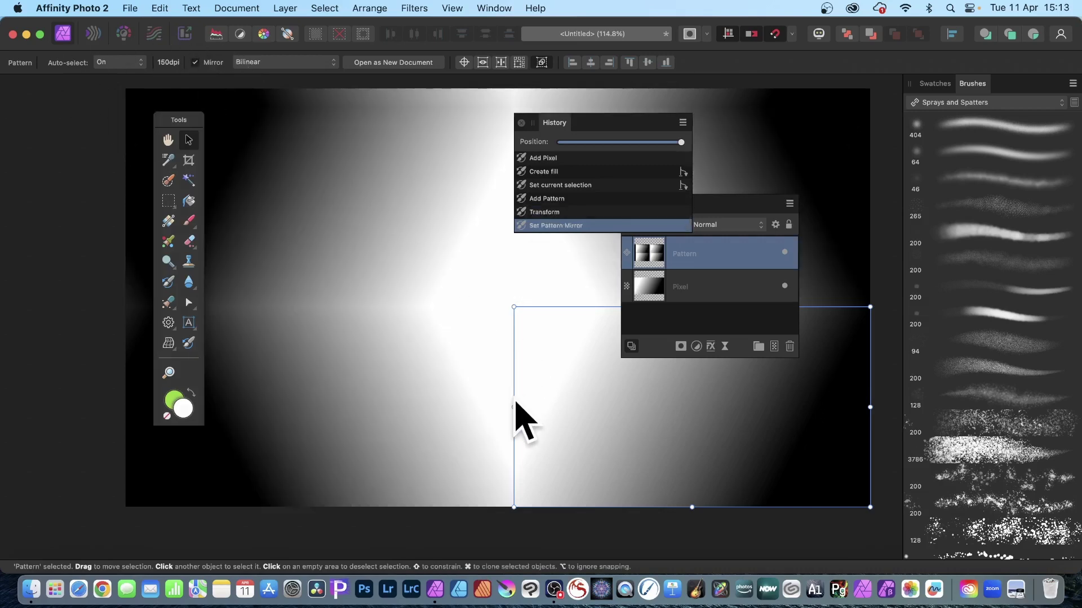
{"action": "left_click_drag", "start_coordinate": [513, 406], "coordinate": [855, 405]}
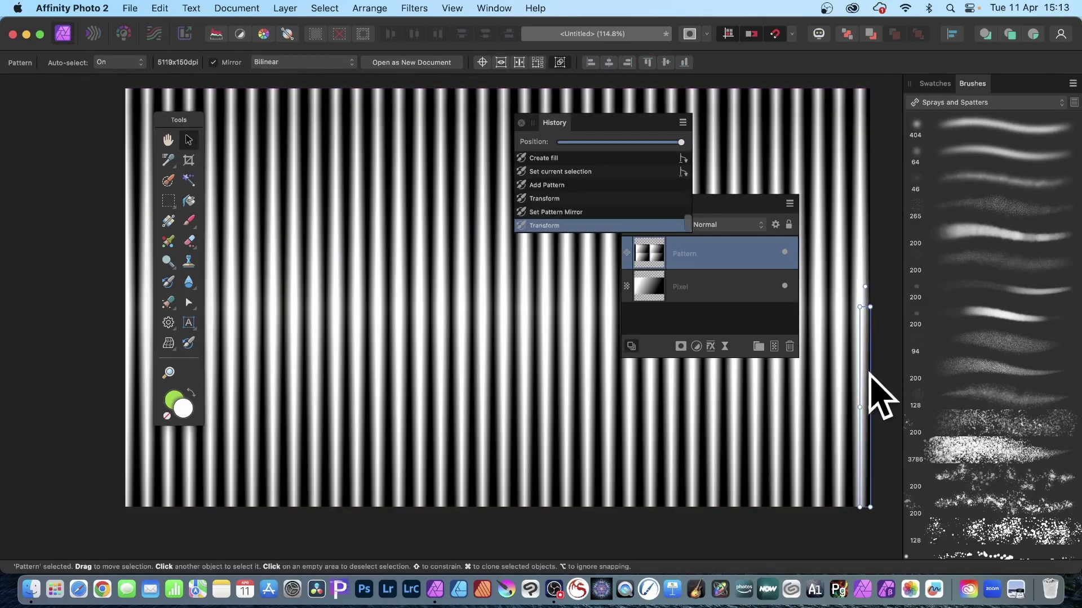
- Reposition and rotate the pattern tile so the stripes run diagonally, and set that latest Transform history state as the undo brush source
{"action": "left_click_drag", "start_coordinate": [866, 369], "coordinate": [421, 259]}
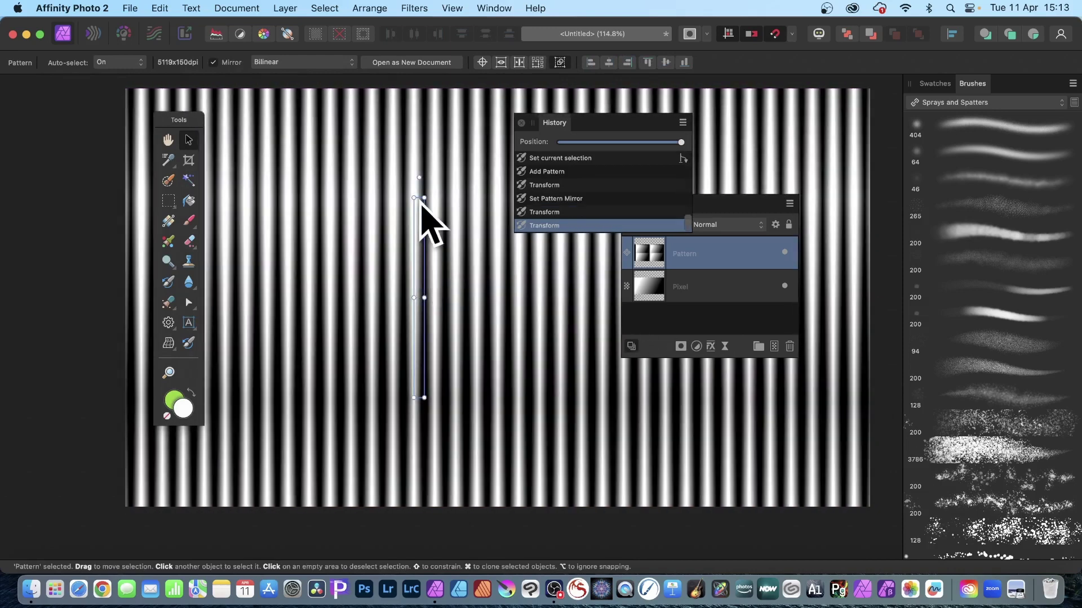
{"action": "left_click_drag", "start_coordinate": [420, 179], "coordinate": [510, 220]}
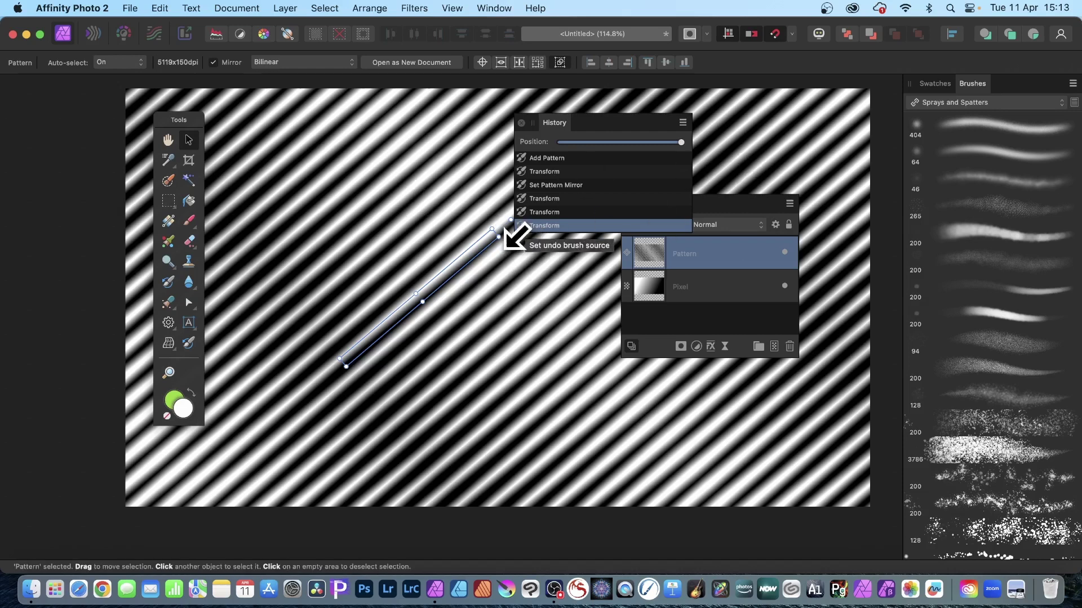
{"action": "left_click", "coordinate": [523, 226]}
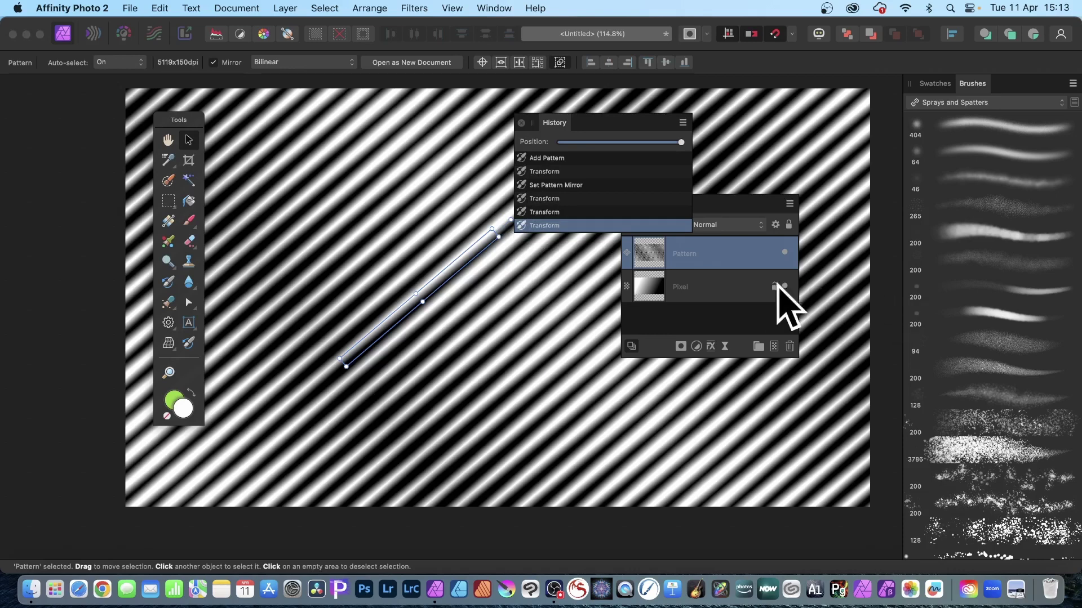
- Delete the striped Pattern layer and the gradient Pixel layer to leave the canvas empty
{"action": "left_click", "coordinate": [663, 259]}
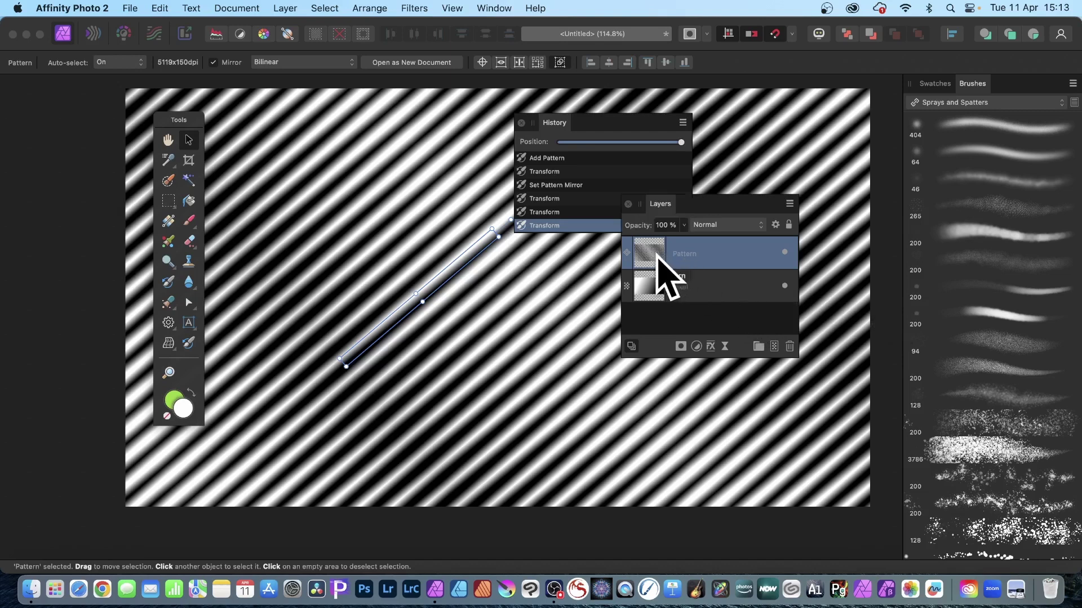
{"action": "key", "text": "Delete"}
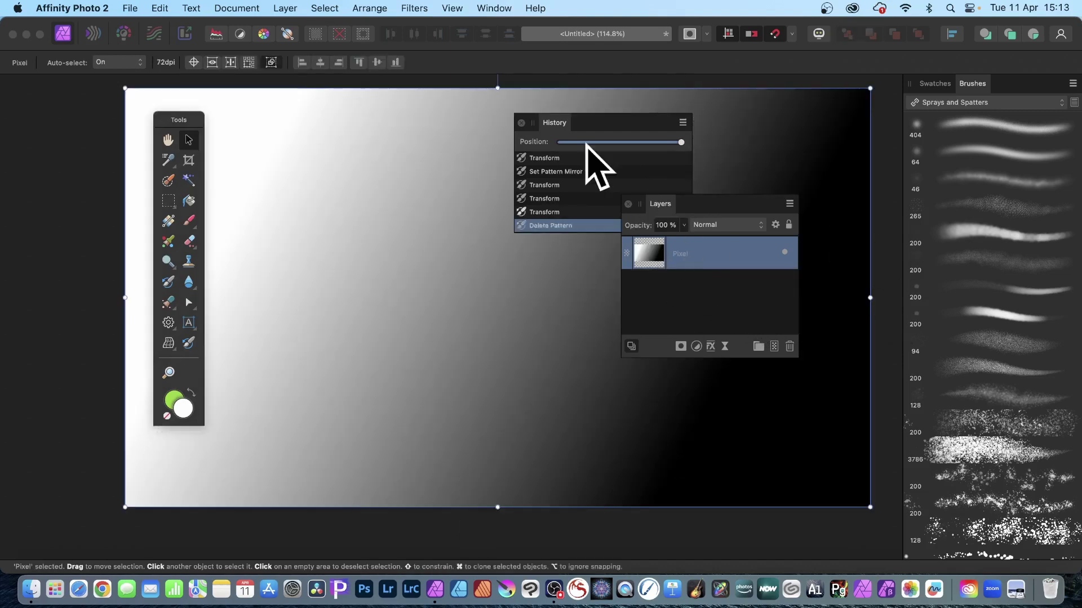
{"action": "key", "text": "Delete"}
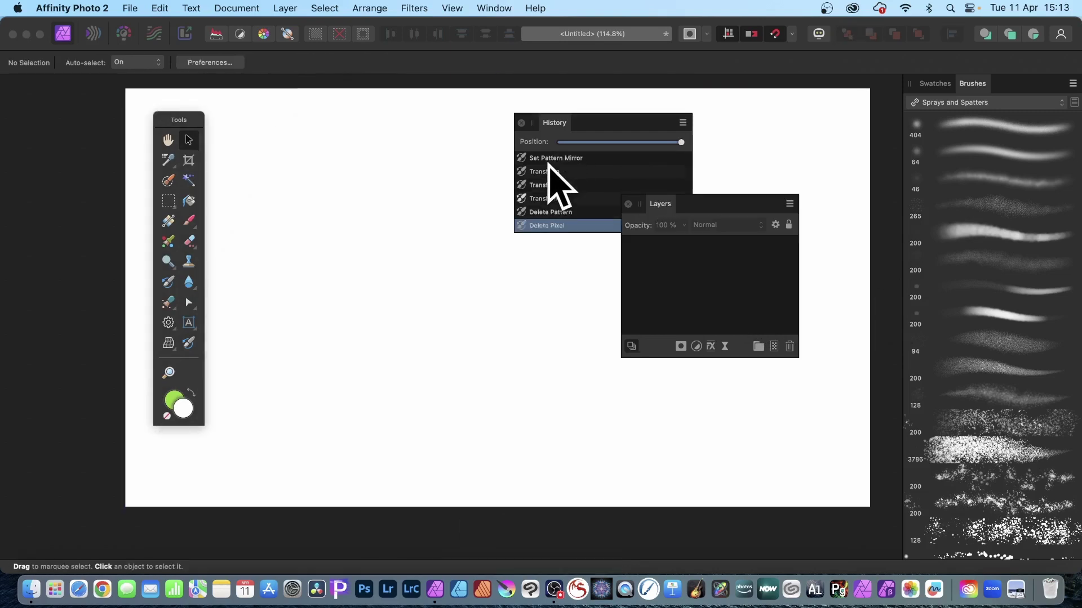
- Equip the Undo Brush Tool with the 3787 px spatter brush from Sprays and Spatters, and add a new pixel layer
{"action": "left_click", "coordinate": [168, 282]}
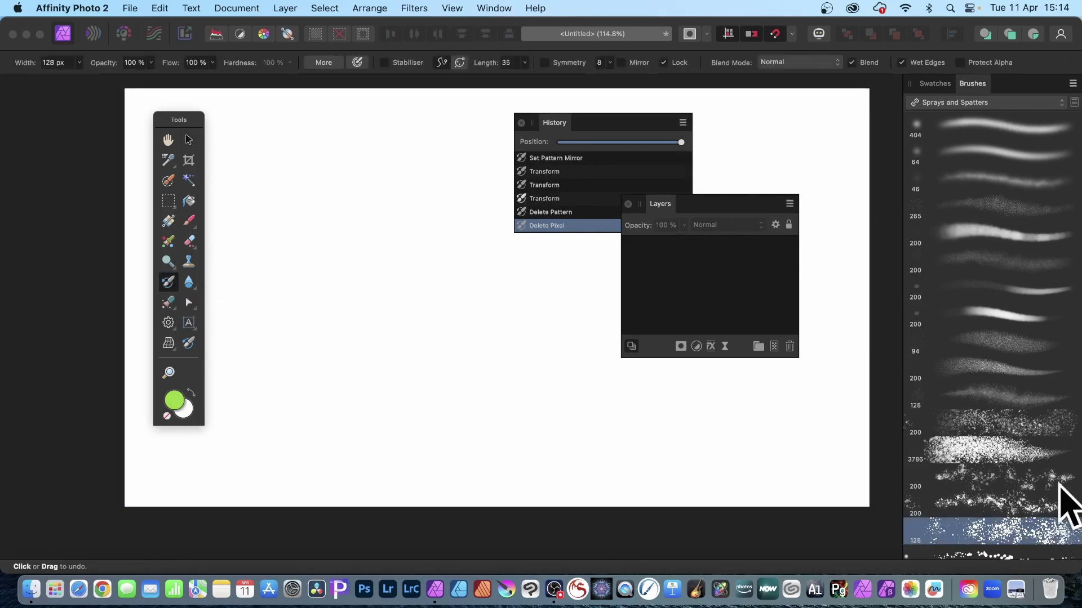
{"action": "left_click", "coordinate": [970, 451]}
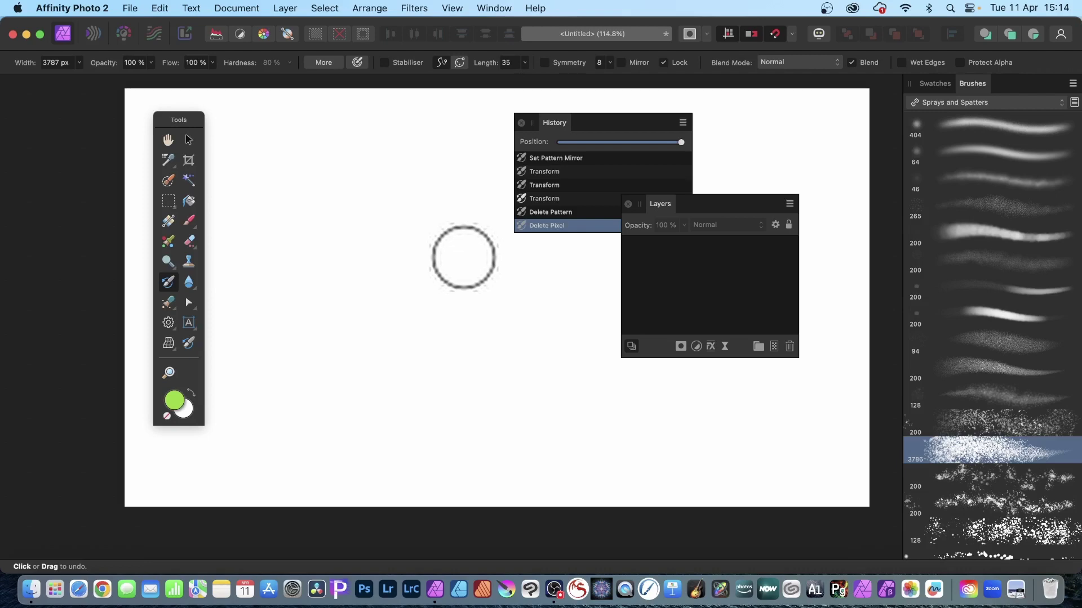
{"action": "left_click", "coordinate": [286, 9]}
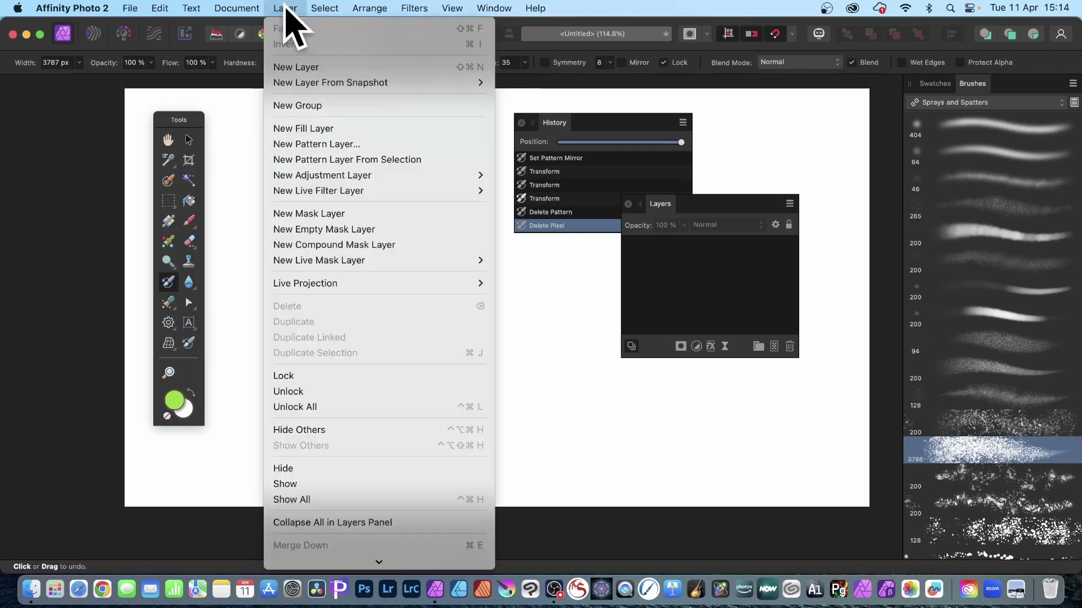
{"action": "left_click", "coordinate": [297, 67]}
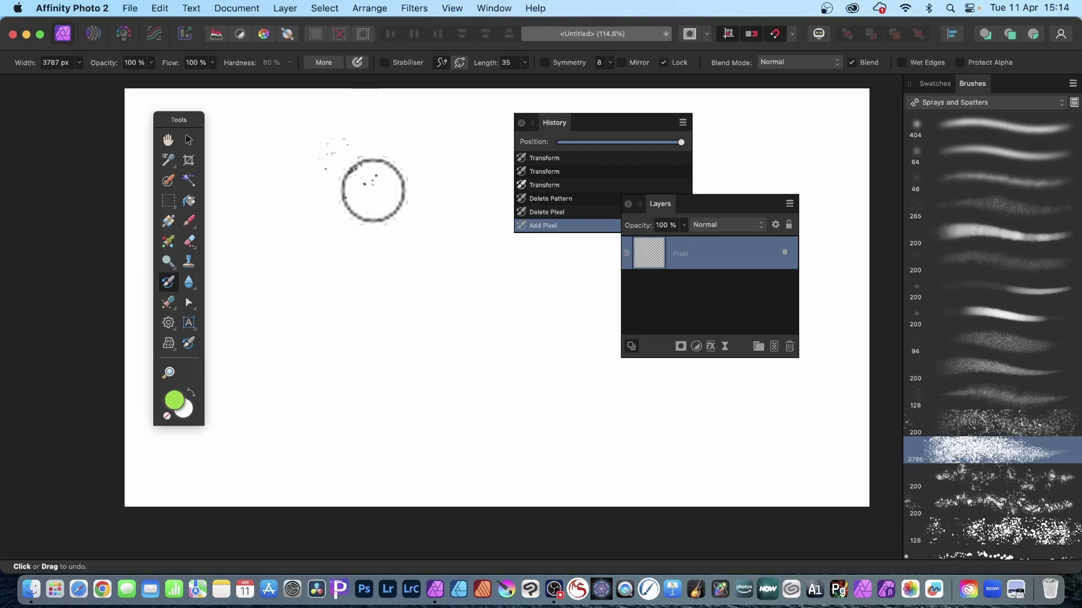
- Paint spattered Undo Brush strokes of the diagonal stripes across the middle and near the corners of the empty layer
{"action": "mouse_move", "coordinate": [365, 182]}
{"action": "left_mouse_down"}
{"action": "mouse_move", "coordinate": [414, 227]}
{"action": "mouse_move", "coordinate": [431, 265]}
{"action": "mouse_move", "coordinate": [410, 274]}
{"action": "mouse_move", "coordinate": [375, 257]}
{"action": "mouse_move", "coordinate": [365, 296]}
{"action": "mouse_move", "coordinate": [394, 310]}
{"action": "left_mouse_up"}
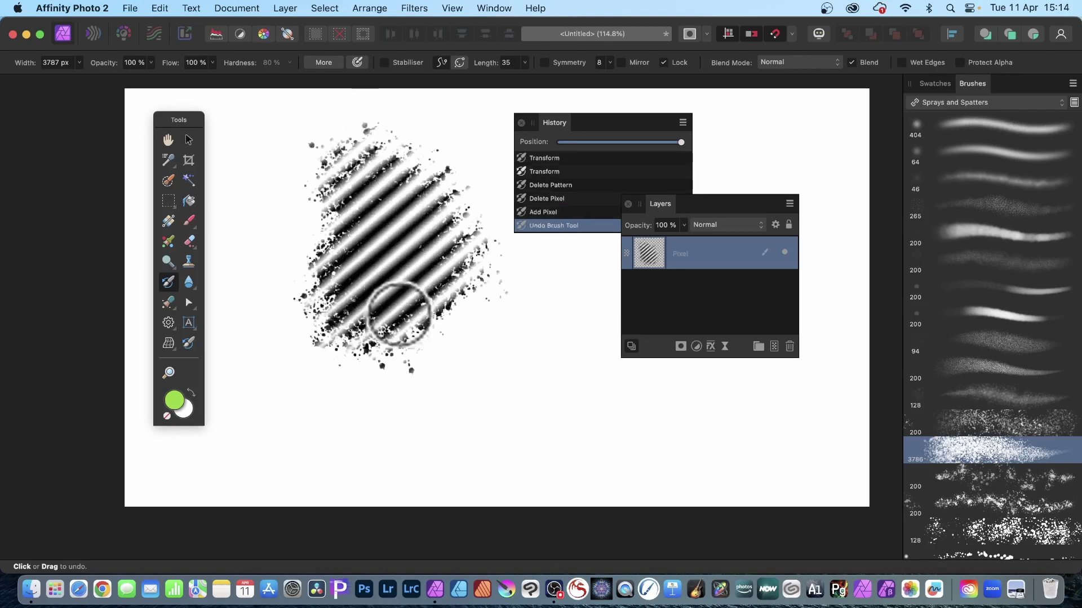
{"action": "left_click", "coordinate": [956, 103]}
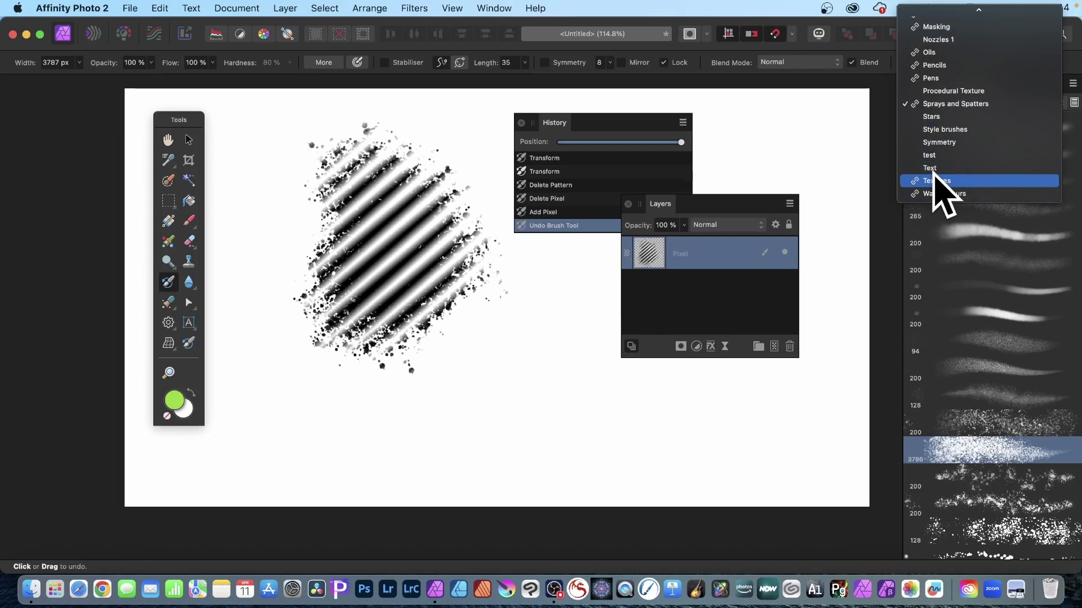
{"action": "left_click", "coordinate": [311, 185]}
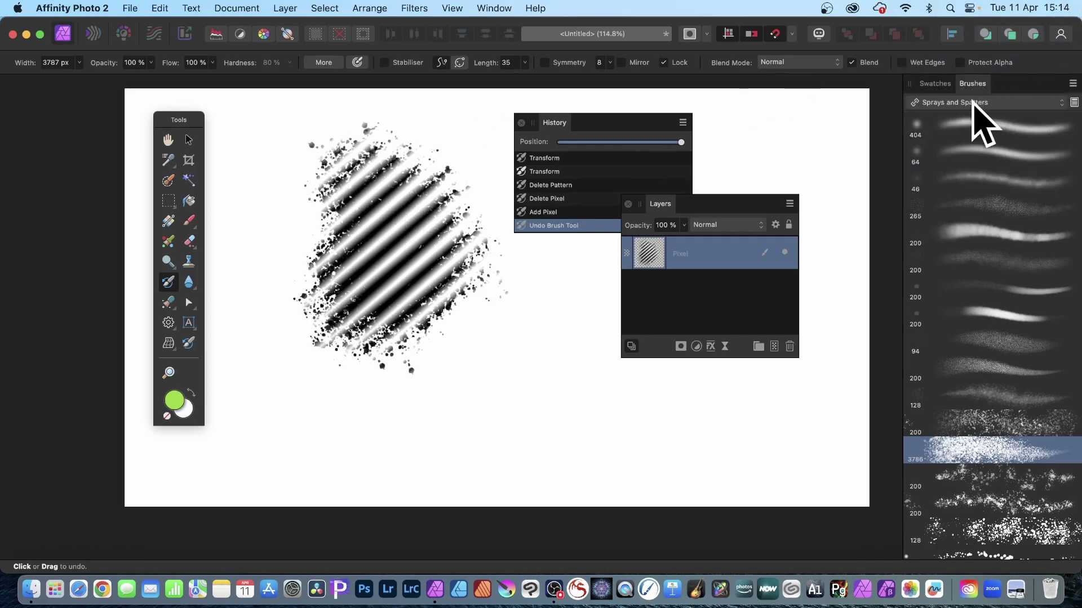
{"action": "left_click_drag", "start_coordinate": [253, 137], "coordinate": [282, 193]}
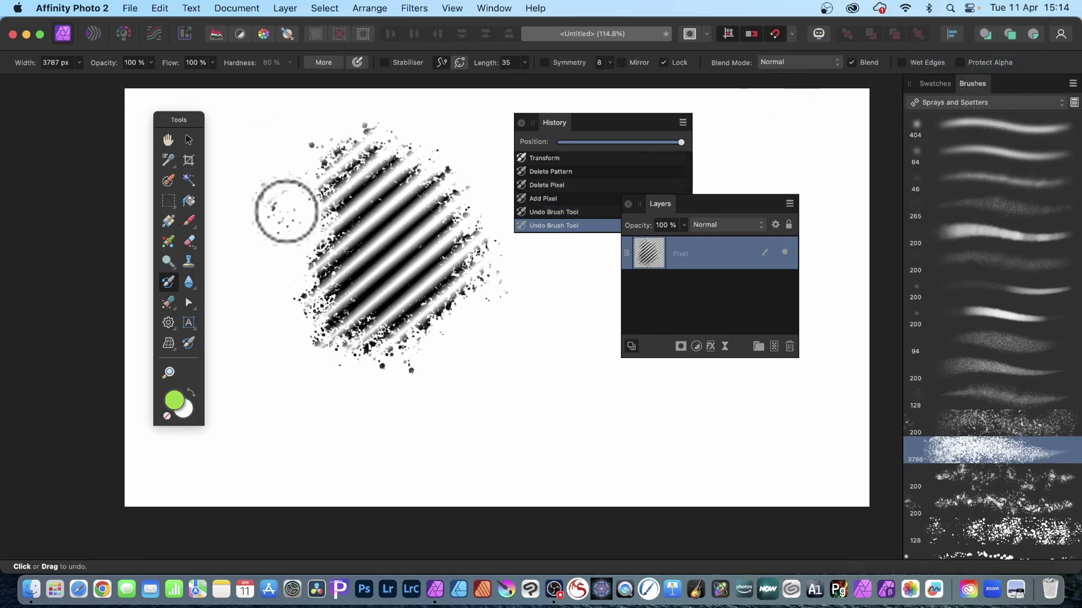
{"action": "mouse_move", "coordinate": [242, 225]}
{"action": "left_mouse_down"}
{"action": "mouse_move", "coordinate": [483, 387]}
{"action": "mouse_move", "coordinate": [546, 367]}
{"action": "mouse_move", "coordinate": [445, 188]}
{"action": "mouse_move", "coordinate": [475, 160]}
{"action": "left_mouse_up"}
{"action": "left_click_drag", "start_coordinate": [272, 377], "coordinate": [332, 428]}
{"action": "left_click_drag", "start_coordinate": [733, 377], "coordinate": [744, 439]}
{"action": "mouse_move", "coordinate": [749, 179]}
{"action": "left_mouse_down"}
{"action": "mouse_move", "coordinate": [752, 140]}
{"action": "mouse_move", "coordinate": [812, 162]}
{"action": "left_mouse_up"}
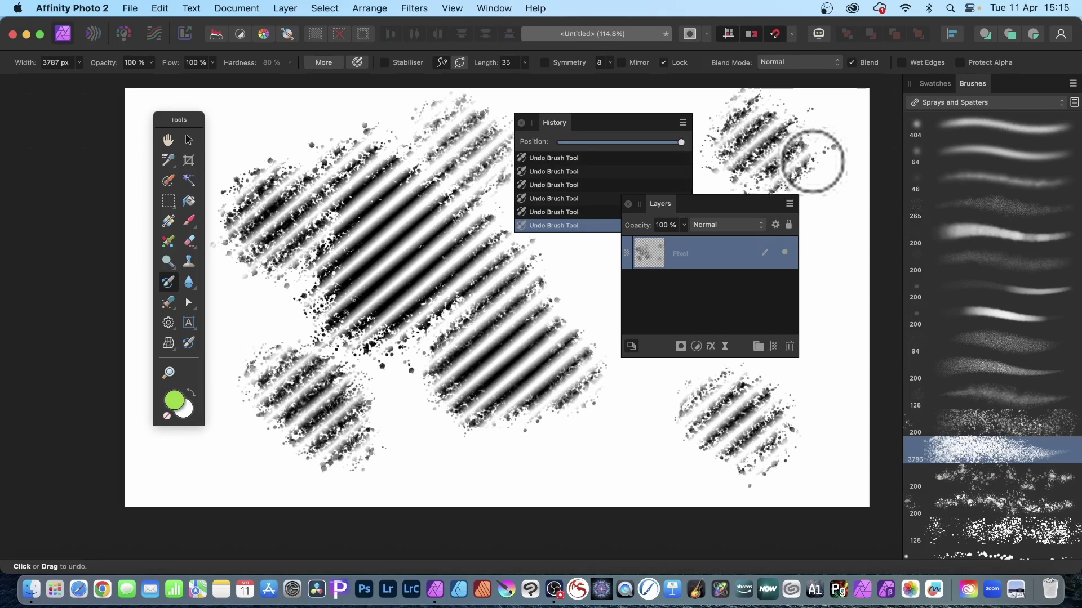
{"action": "left_click_drag", "start_coordinate": [398, 205], "coordinate": [348, 167]}
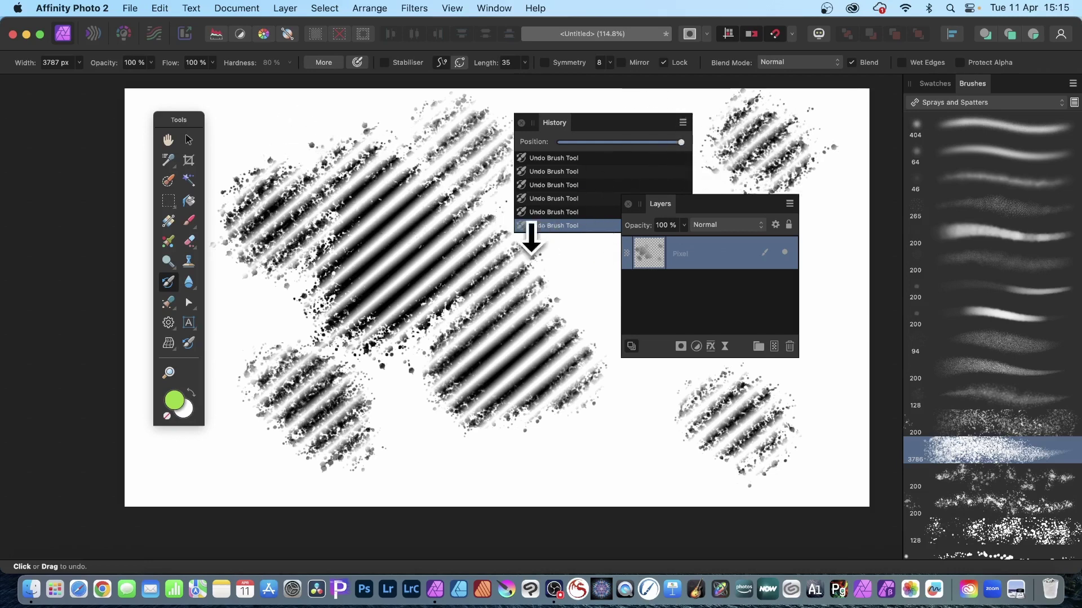
- Undo the stripe strokes, the added pixel layer and both layer deletions to restore the striped Pattern layer
{"action": "scroll", "coordinate": [539, 158], "scroll_direction": "up", "scroll_amount": 5}
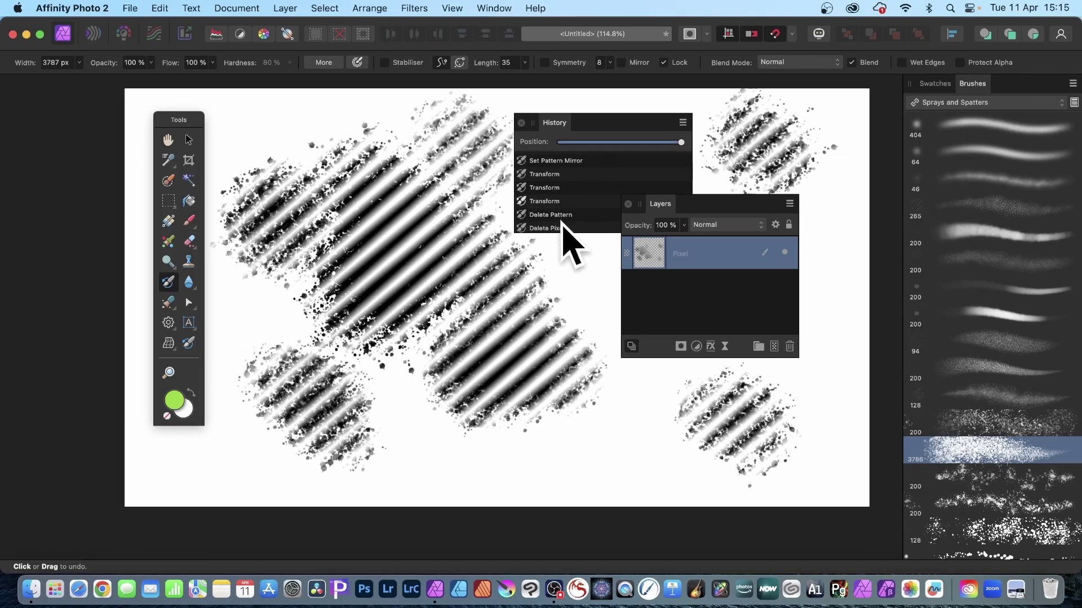
{"action": "key", "text": "super+z"}
{"action": "key", "text": "super+z"}
{"action": "key", "text": "super+z"}
{"action": "key", "text": "super+z"}
{"action": "key", "text": "super+z"}
{"action": "key", "text": "super+z"}
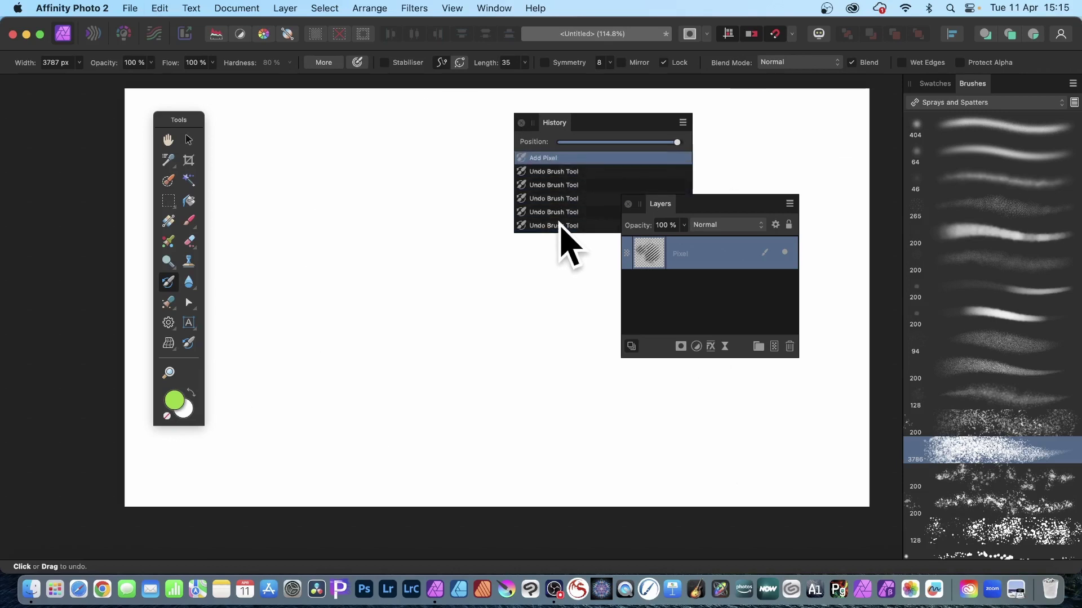
{"action": "scroll", "coordinate": [560, 225], "scroll_direction": "up", "scroll_amount": 3}
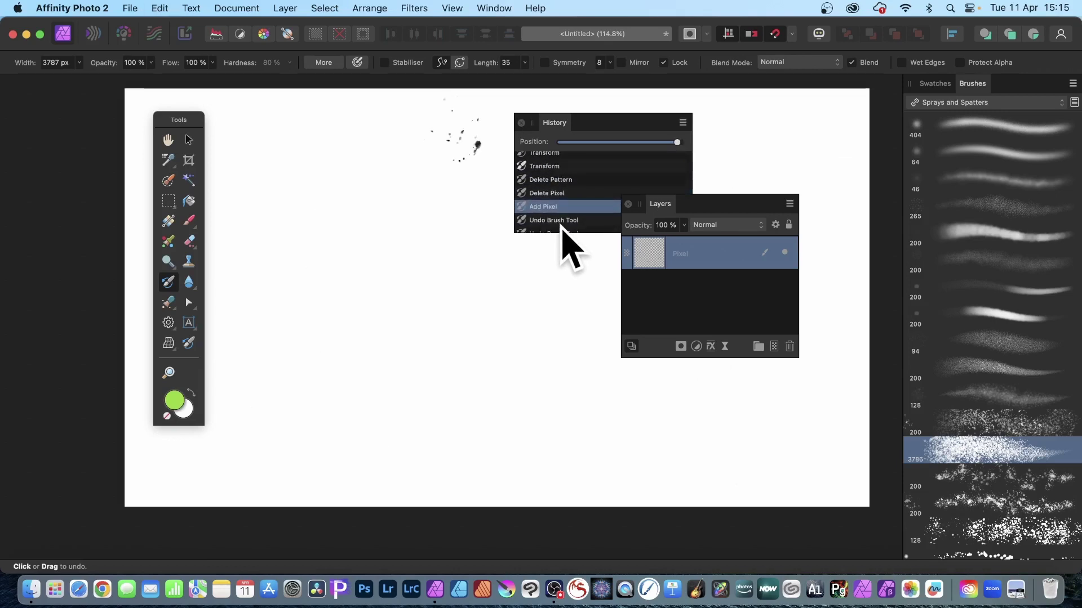
{"action": "key", "text": "super+z"}
{"action": "key", "text": "super+z"}
{"action": "key", "text": "super+z"}
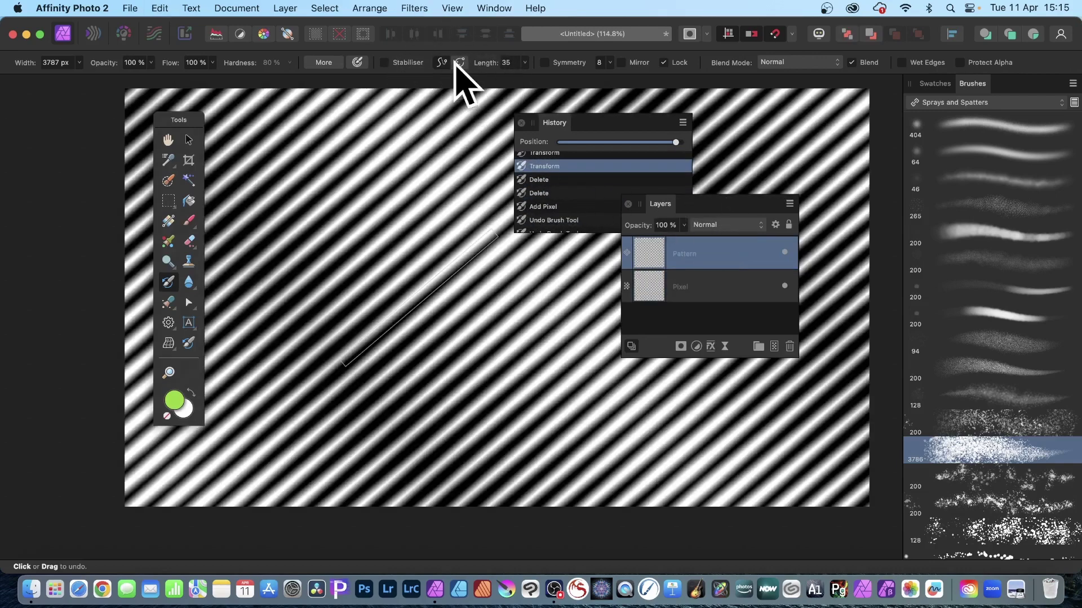
- Apply a Gaussian Blur to the Pattern layer so the diagonal stripes soften to grey
{"action": "left_click", "coordinate": [414, 8]}
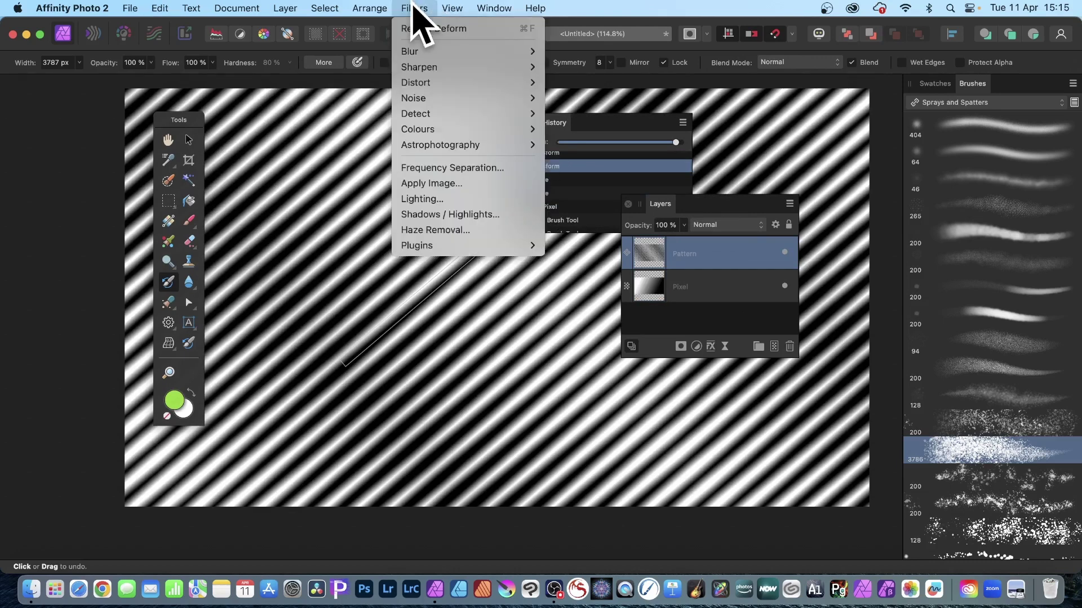
{"action": "mouse_move", "coordinate": [417, 52]}
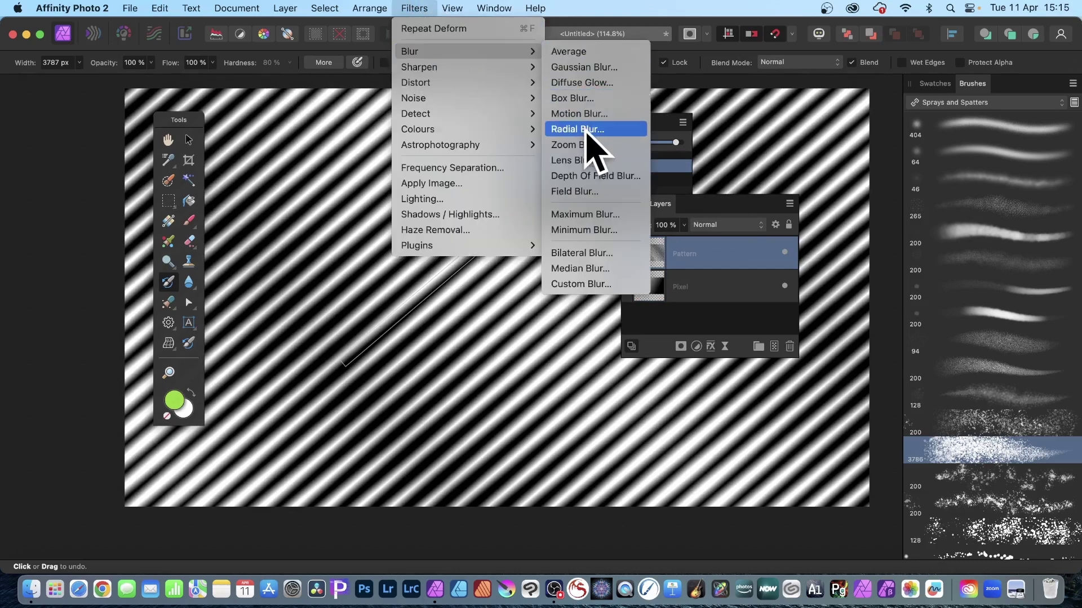
{"action": "left_click", "coordinate": [589, 67]}
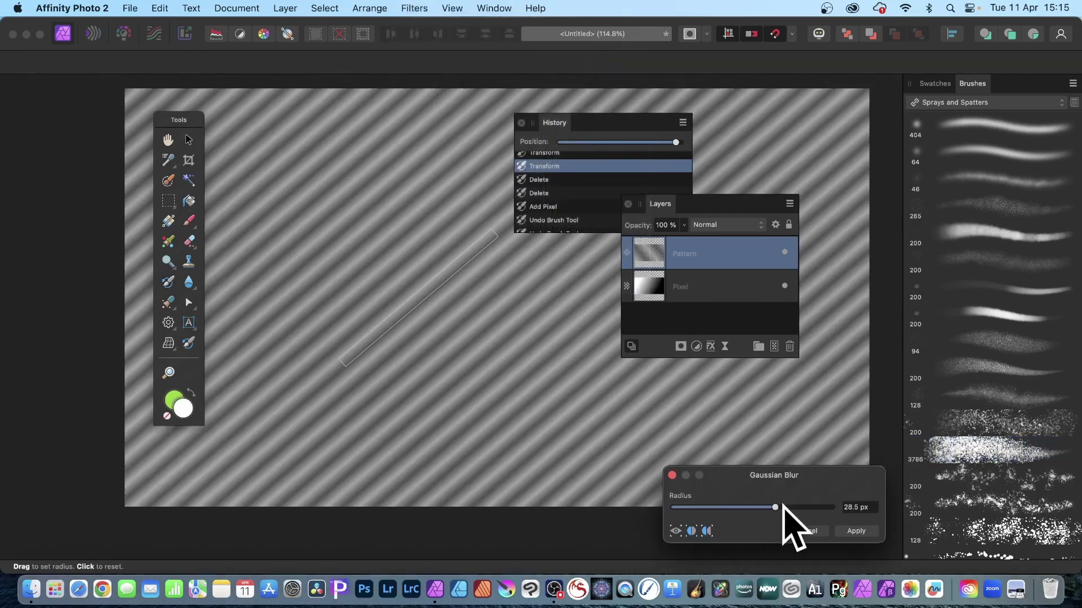
{"action": "left_click_drag", "start_coordinate": [782, 506], "coordinate": [795, 508]}
{"action": "left_click", "coordinate": [856, 531]}
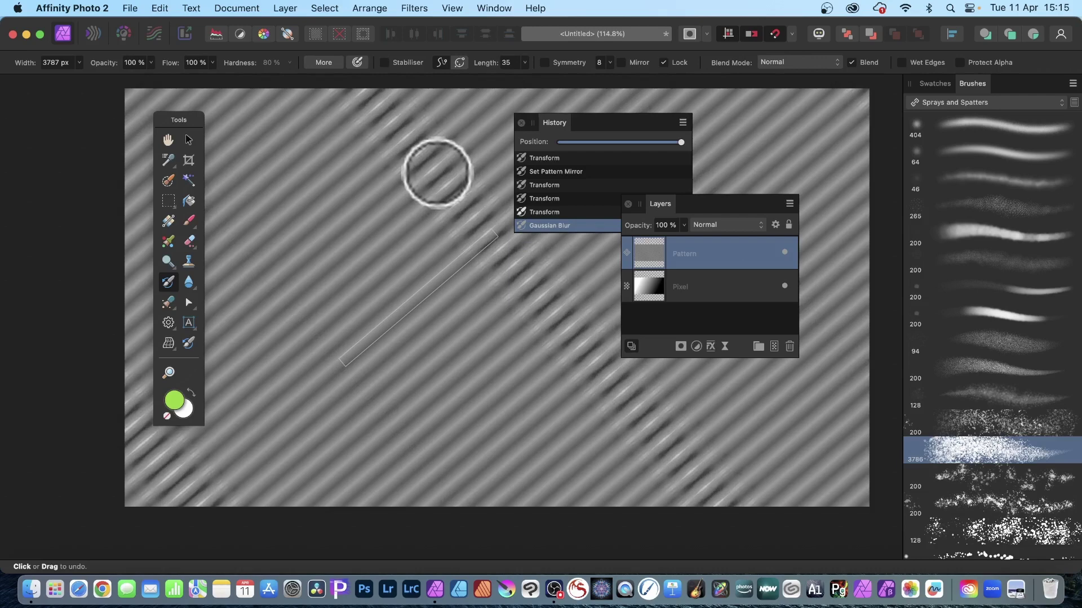
- Rasterise the blurred Pattern layer into a pixel layer
{"action": "left_click", "coordinate": [286, 9]}
{"action": "scroll", "coordinate": [338, 226], "scroll_direction": "down", "scroll_amount": 3}
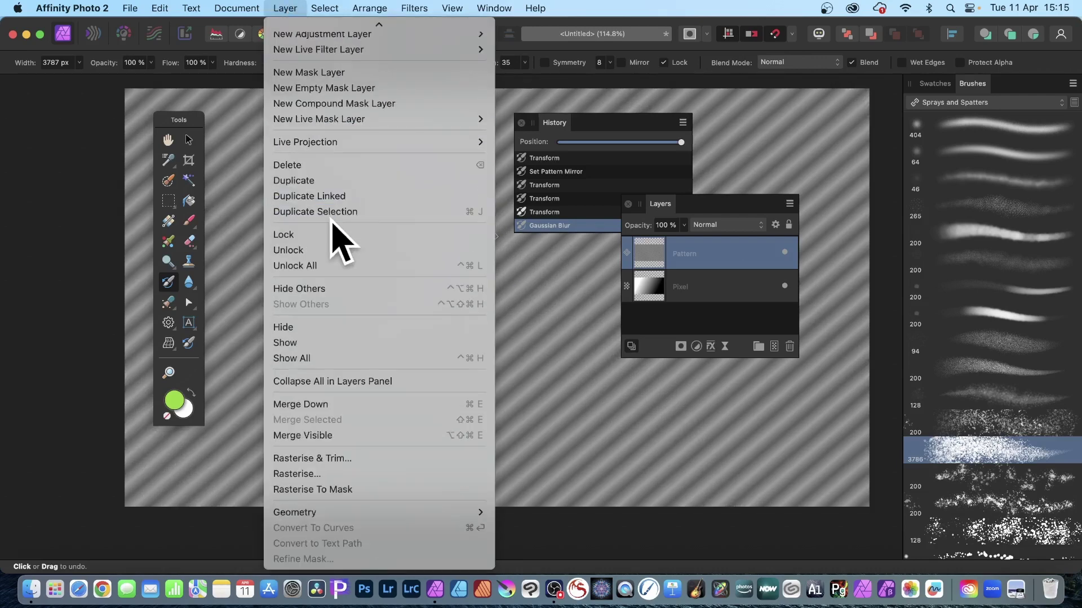
{"action": "left_click", "coordinate": [320, 475]}
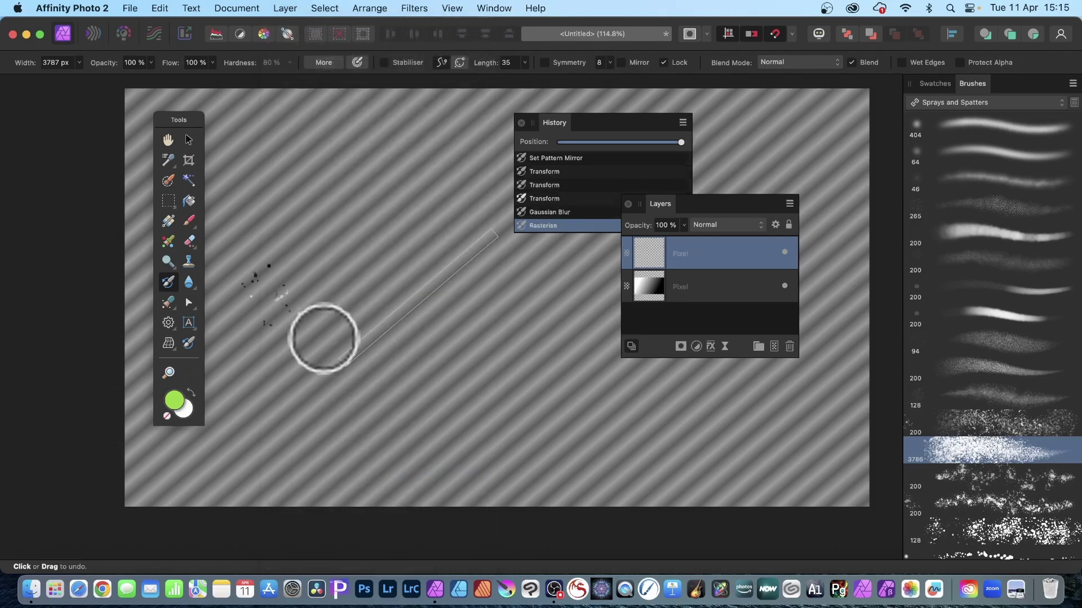
- Apply a Twirl distortion centred above and left of the canvas middle, and set that Twirl history state as the undo brush source
{"action": "left_click", "coordinate": [419, 8]}
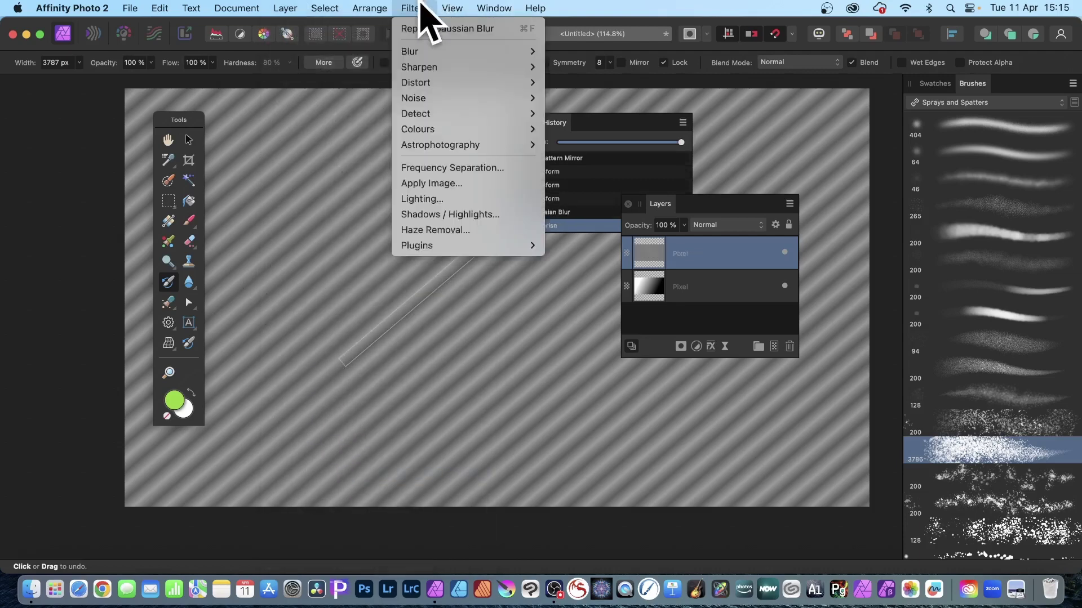
{"action": "mouse_move", "coordinate": [419, 83]}
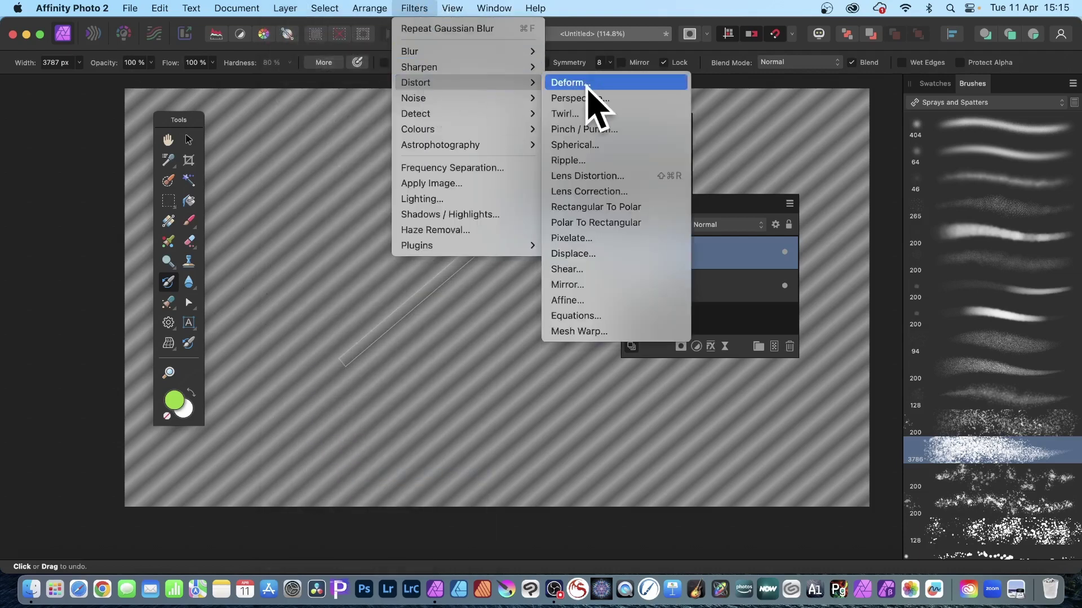
{"action": "left_click", "coordinate": [586, 116]}
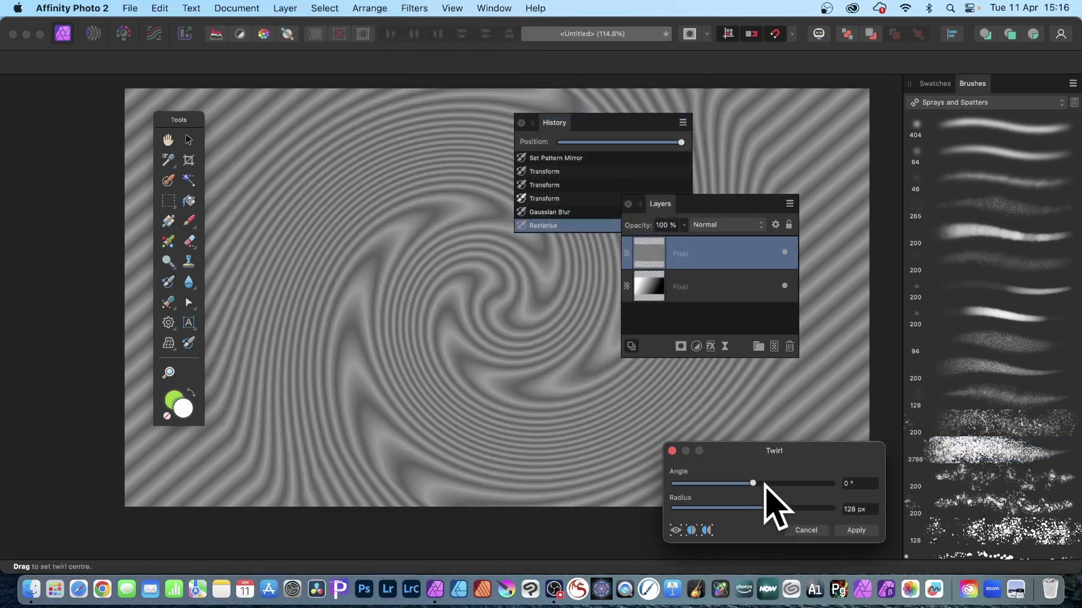
{"action": "left_click_drag", "start_coordinate": [764, 484], "coordinate": [809, 494]}
{"action": "mouse_move", "coordinate": [503, 373]}
{"action": "left_mouse_down"}
{"action": "mouse_move", "coordinate": [334, 310]}
{"action": "mouse_move", "coordinate": [436, 264]}
{"action": "left_mouse_up"}
{"action": "left_click", "coordinate": [848, 530]}
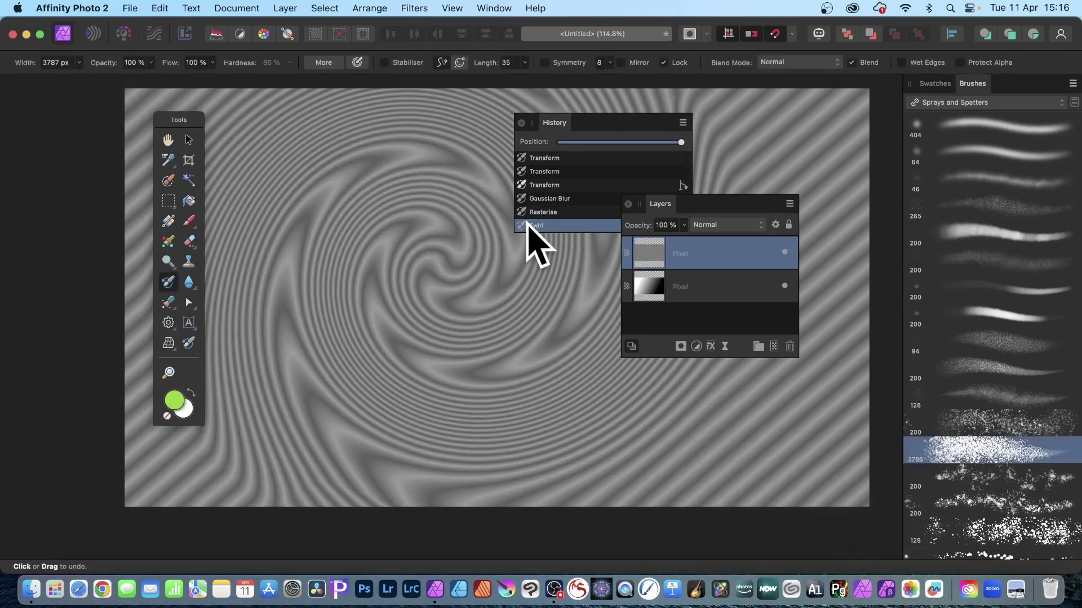
{"action": "left_click", "coordinate": [527, 225]}
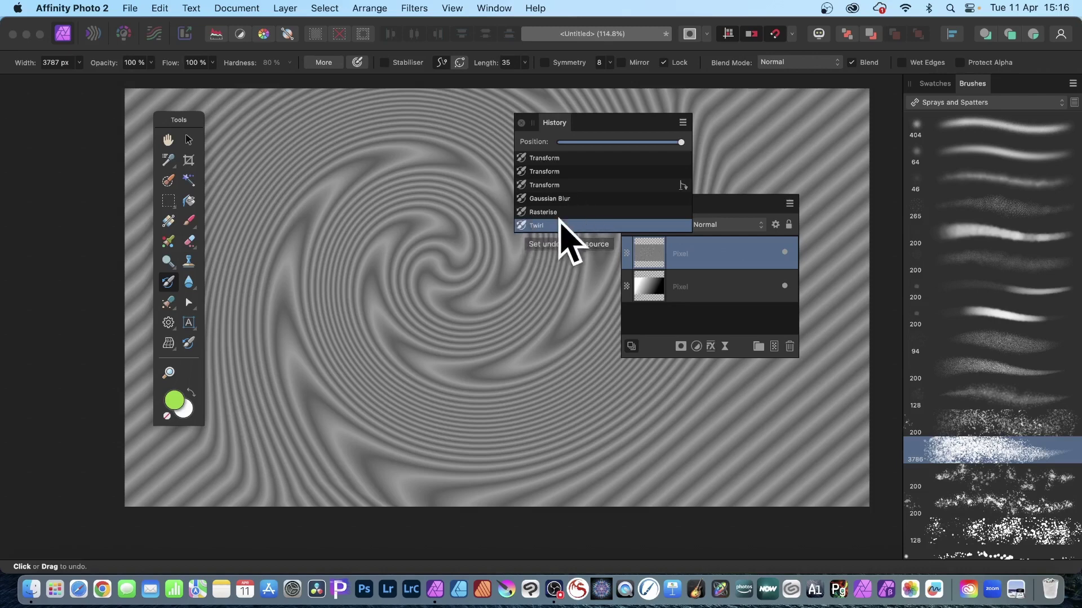
- Delete both pixel layers and add a new empty pixel layer
{"action": "left_click", "coordinate": [189, 140]}
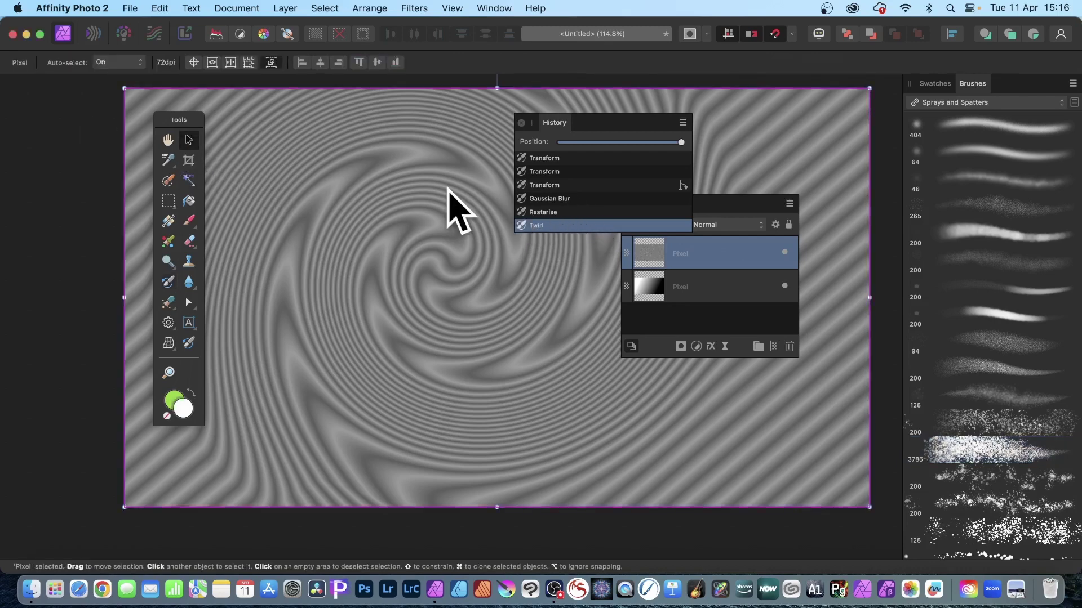
{"action": "key", "text": "Delete"}
{"action": "key", "text": "Delete"}
{"action": "scroll", "coordinate": [448, 194], "scroll_direction": "down", "scroll_amount": 1}
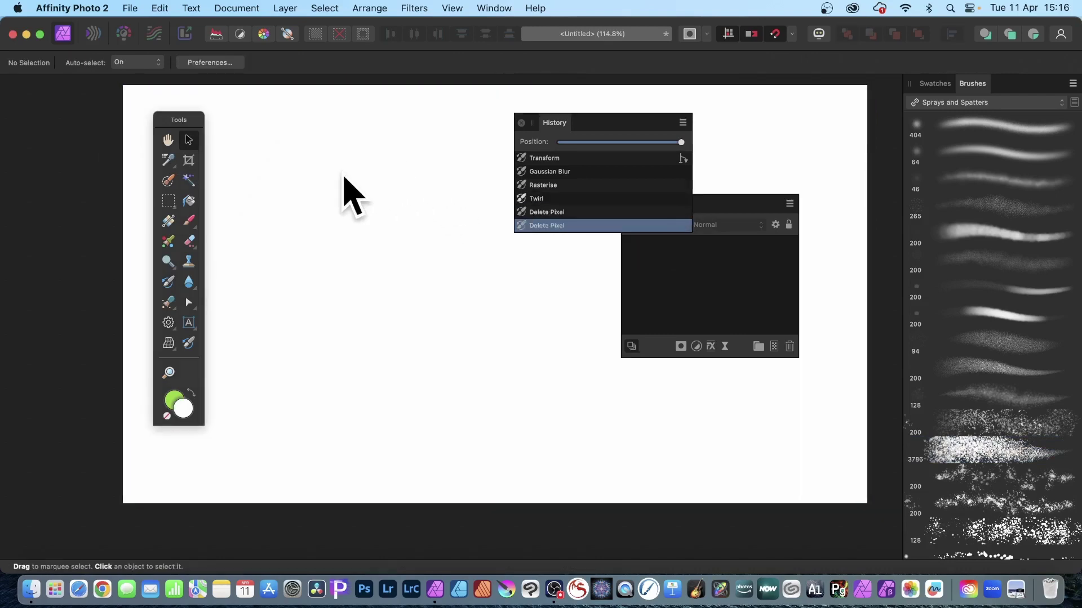
{"action": "left_click", "coordinate": [291, 10]}
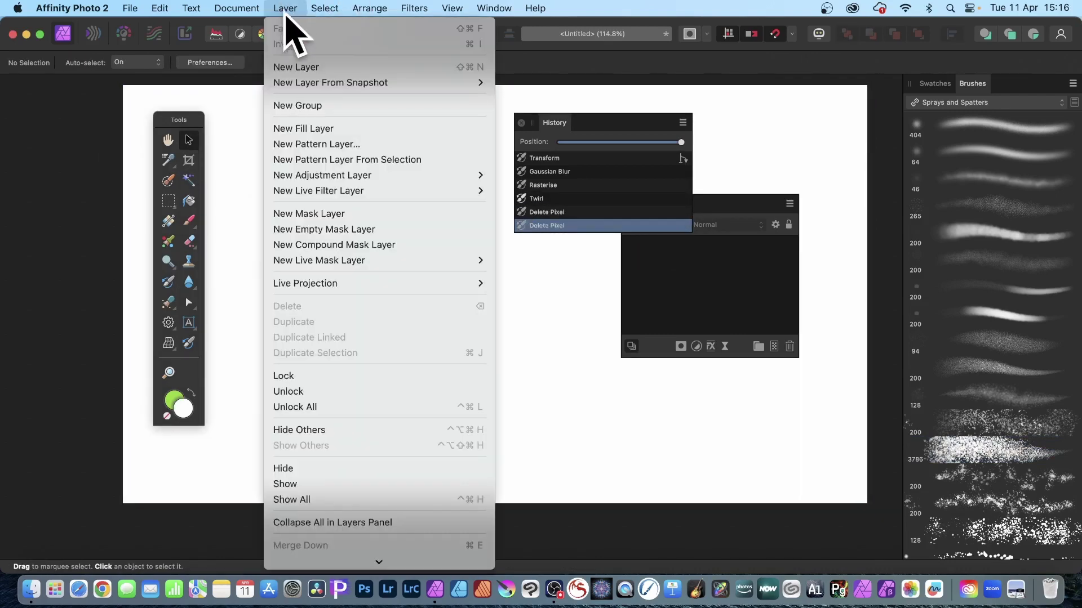
{"action": "left_click", "coordinate": [293, 68]}
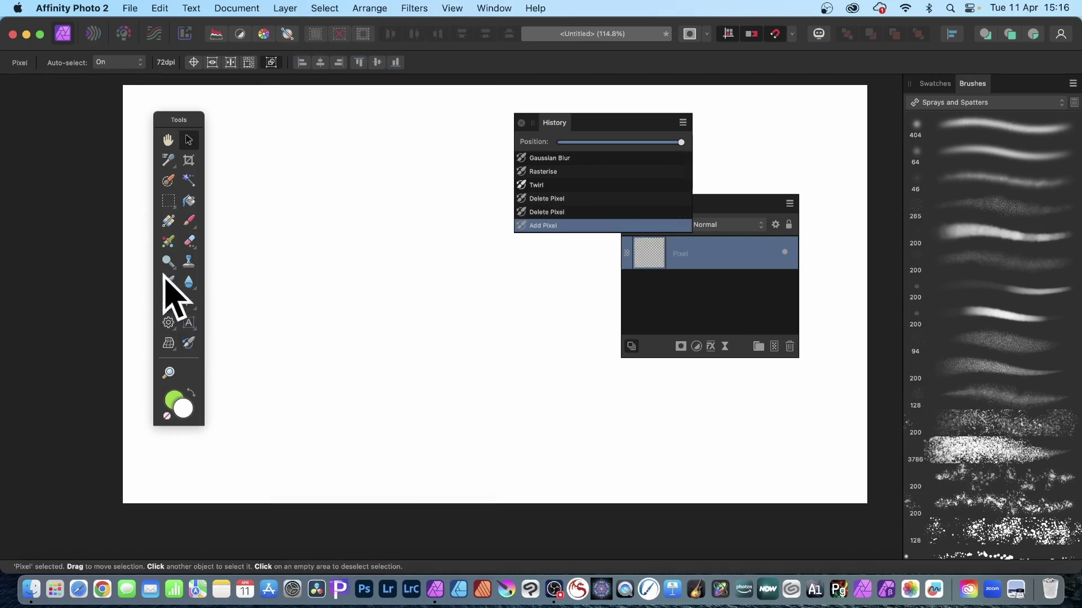
- Paint spattered Undo Brush strokes of the twirled stripes over the upper canvas and diagonally down to the lower right
{"action": "left_click", "coordinate": [168, 282]}
{"action": "mouse_move", "coordinate": [384, 175]}
{"action": "left_mouse_down"}
{"action": "mouse_move", "coordinate": [466, 228]}
{"action": "mouse_move", "coordinate": [488, 254]}
{"action": "mouse_move", "coordinate": [427, 209]}
{"action": "mouse_move", "coordinate": [333, 111]}
{"action": "left_mouse_up"}
{"action": "mouse_move", "coordinate": [383, 246]}
{"action": "left_mouse_down"}
{"action": "mouse_move", "coordinate": [563, 353]}
{"action": "mouse_move", "coordinate": [630, 415]}
{"action": "mouse_move", "coordinate": [433, 331]}
{"action": "mouse_move", "coordinate": [381, 375]}
{"action": "mouse_move", "coordinate": [331, 330]}
{"action": "mouse_move", "coordinate": [283, 101]}
{"action": "left_mouse_up"}
{"action": "left_click_drag", "start_coordinate": [496, 186], "coordinate": [433, 112]}
{"action": "left_click_drag", "start_coordinate": [726, 96], "coordinate": [788, 149]}
{"action": "mouse_move", "coordinate": [588, 365]}
{"action": "left_mouse_down"}
{"action": "mouse_move", "coordinate": [753, 426]}
{"action": "mouse_move", "coordinate": [838, 442]}
{"action": "left_mouse_up"}
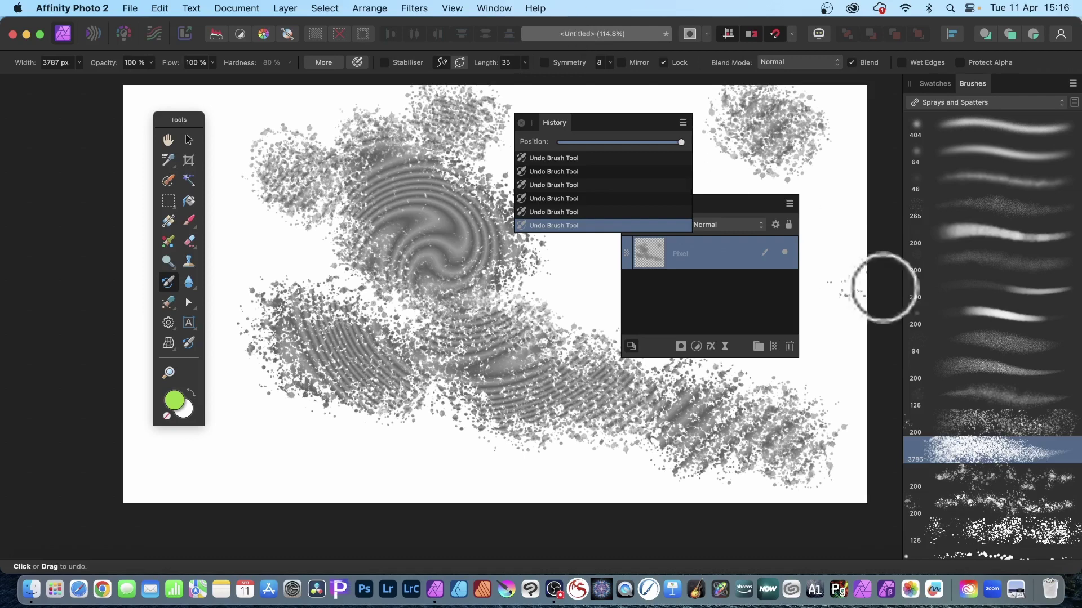
- Apply a Twirl filter of 720° with a 788.7 px radius, centred on the painted swirl left of the canvas middle
{"action": "left_click", "coordinate": [421, 11]}
{"action": "mouse_move", "coordinate": [424, 84]}
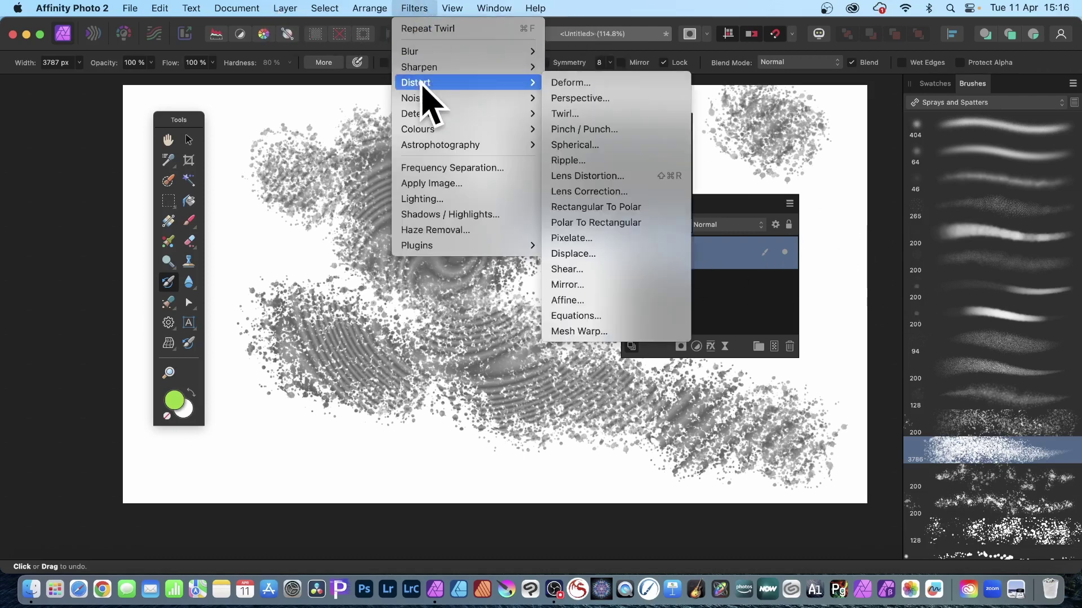
{"action": "left_click", "coordinate": [609, 113]}
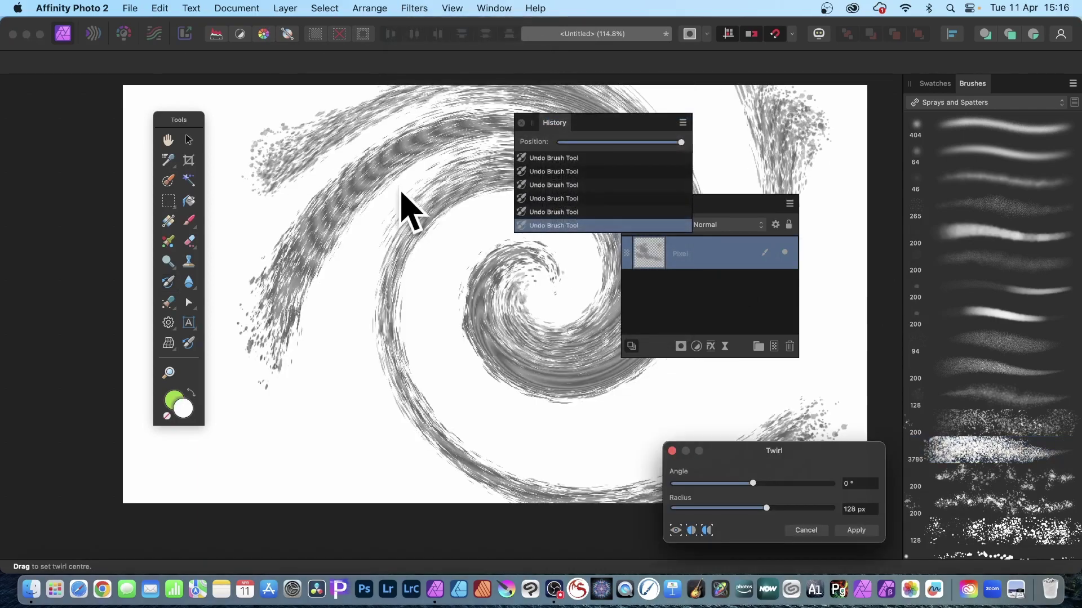
{"action": "left_click_drag", "start_coordinate": [459, 309], "coordinate": [395, 267]}
{"action": "left_click_drag", "start_coordinate": [772, 481], "coordinate": [845, 485]}
{"action": "mouse_move", "coordinate": [423, 260]}
{"action": "left_mouse_down"}
{"action": "mouse_move", "coordinate": [428, 285]}
{"action": "mouse_move", "coordinate": [407, 260]}
{"action": "left_mouse_up"}
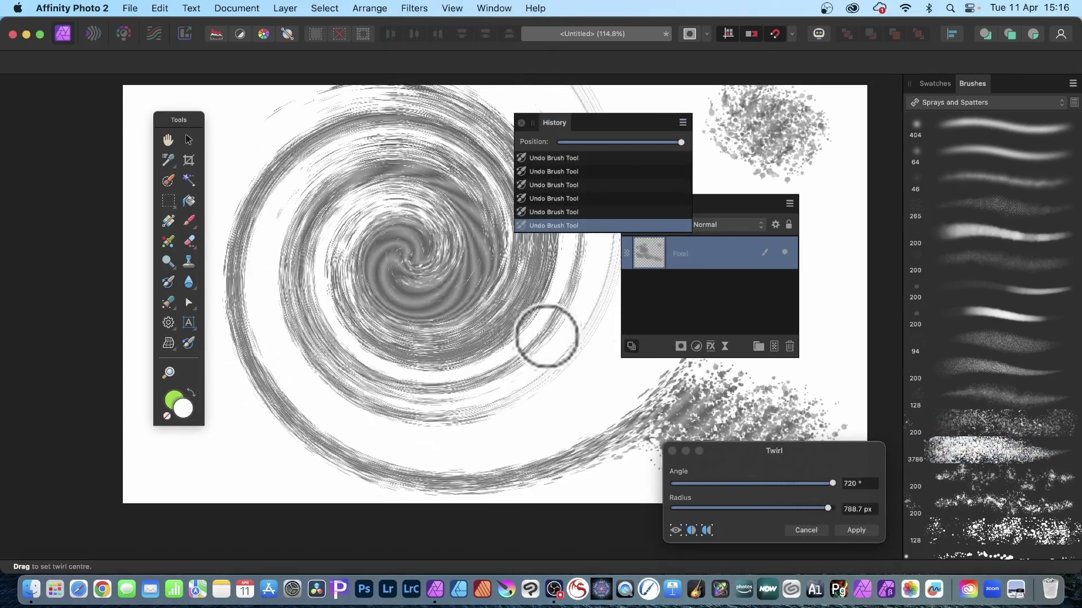
{"action": "left_click", "coordinate": [855, 531]}
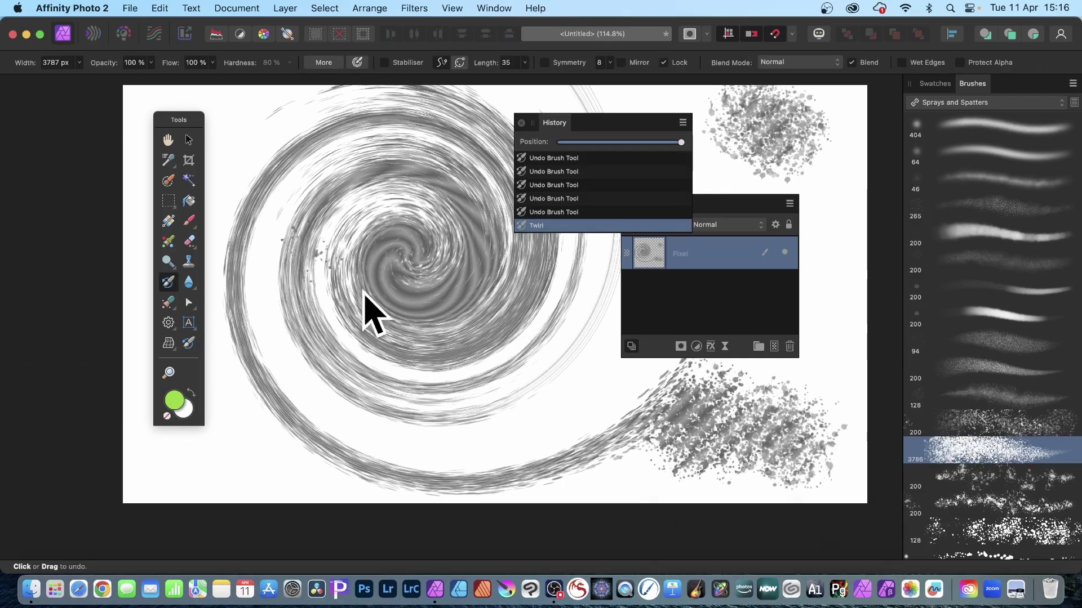
- Paint spattered Undo Brush strokes around the swirl and out to the canvas corners, and repeat the Twirl filter
{"action": "mouse_move", "coordinate": [442, 144]}
{"action": "left_mouse_down"}
{"action": "mouse_move", "coordinate": [460, 196]}
{"action": "mouse_move", "coordinate": [300, 157]}
{"action": "mouse_move", "coordinate": [330, 147]}
{"action": "mouse_move", "coordinate": [276, 202]}
{"action": "mouse_move", "coordinate": [255, 196]}
{"action": "mouse_move", "coordinate": [244, 225]}
{"action": "mouse_move", "coordinate": [246, 280]}
{"action": "mouse_move", "coordinate": [232, 282]}
{"action": "mouse_move", "coordinate": [274, 383]}
{"action": "mouse_move", "coordinate": [246, 356]}
{"action": "mouse_move", "coordinate": [310, 431]}
{"action": "mouse_move", "coordinate": [299, 423]}
{"action": "mouse_move", "coordinate": [361, 466]}
{"action": "mouse_move", "coordinate": [449, 476]}
{"action": "mouse_move", "coordinate": [595, 466]}
{"action": "mouse_move", "coordinate": [724, 412]}
{"action": "mouse_move", "coordinate": [727, 427]}
{"action": "mouse_move", "coordinate": [852, 393]}
{"action": "left_mouse_up"}
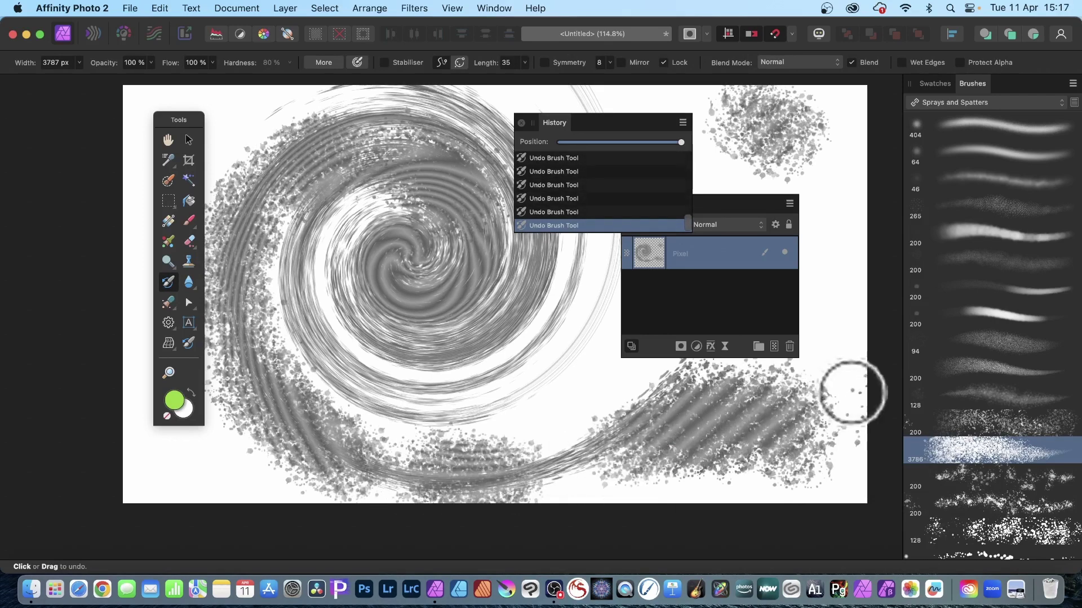
{"action": "mouse_move", "coordinate": [407, 110]}
{"action": "left_mouse_down"}
{"action": "mouse_move", "coordinate": [340, 103]}
{"action": "mouse_move", "coordinate": [253, 158]}
{"action": "mouse_move", "coordinate": [163, 129]}
{"action": "mouse_move", "coordinate": [138, 98]}
{"action": "mouse_move", "coordinate": [129, 228]}
{"action": "mouse_move", "coordinate": [170, 403]}
{"action": "mouse_move", "coordinate": [118, 344]}
{"action": "mouse_move", "coordinate": [202, 464]}
{"action": "mouse_move", "coordinate": [505, 495]}
{"action": "mouse_move", "coordinate": [546, 436]}
{"action": "mouse_move", "coordinate": [643, 391]}
{"action": "mouse_move", "coordinate": [748, 177]}
{"action": "mouse_move", "coordinate": [738, 157]}
{"action": "mouse_move", "coordinate": [782, 136]}
{"action": "mouse_move", "coordinate": [817, 175]}
{"action": "mouse_move", "coordinate": [831, 270]}
{"action": "mouse_move", "coordinate": [828, 369]}
{"action": "left_mouse_up"}
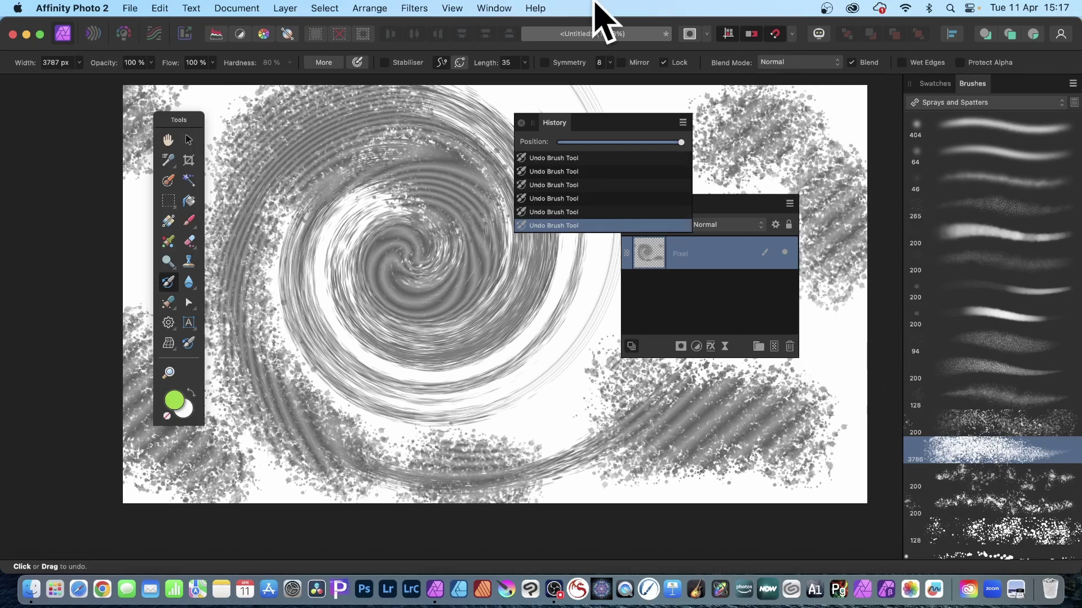
{"action": "left_click", "coordinate": [414, 8]}
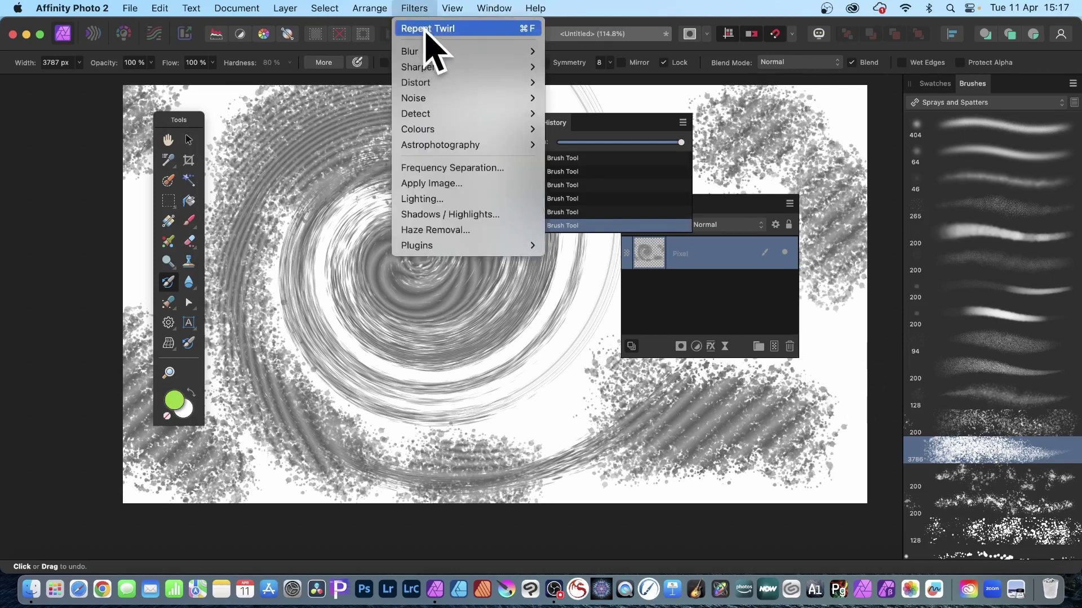
{"action": "left_click", "coordinate": [425, 29]}
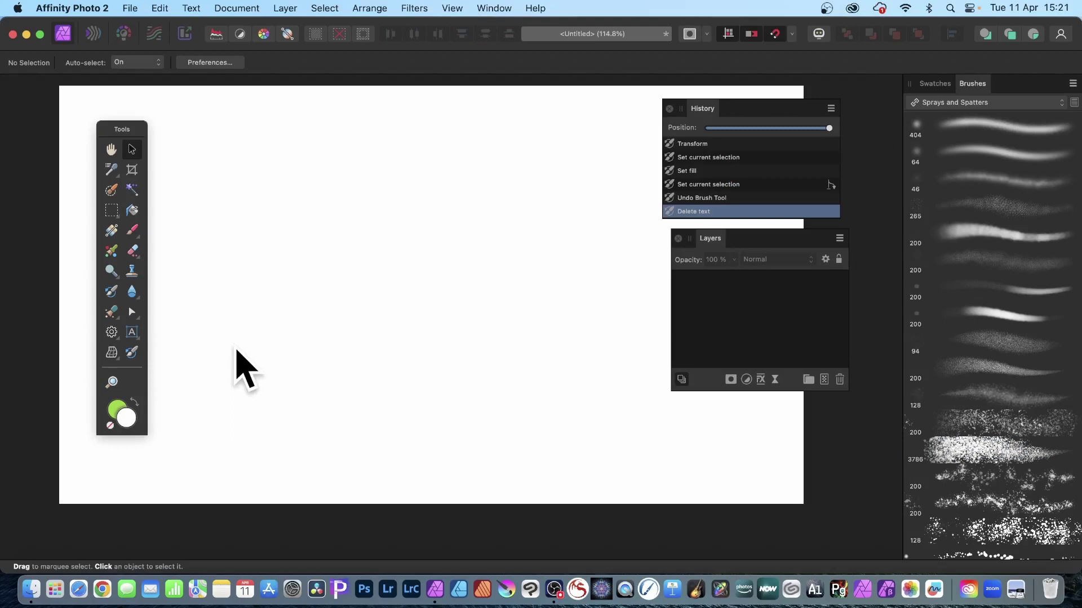
- Add large blue artistic text reading TEXT to the blank canvas
{"action": "left_click", "coordinate": [134, 333]}
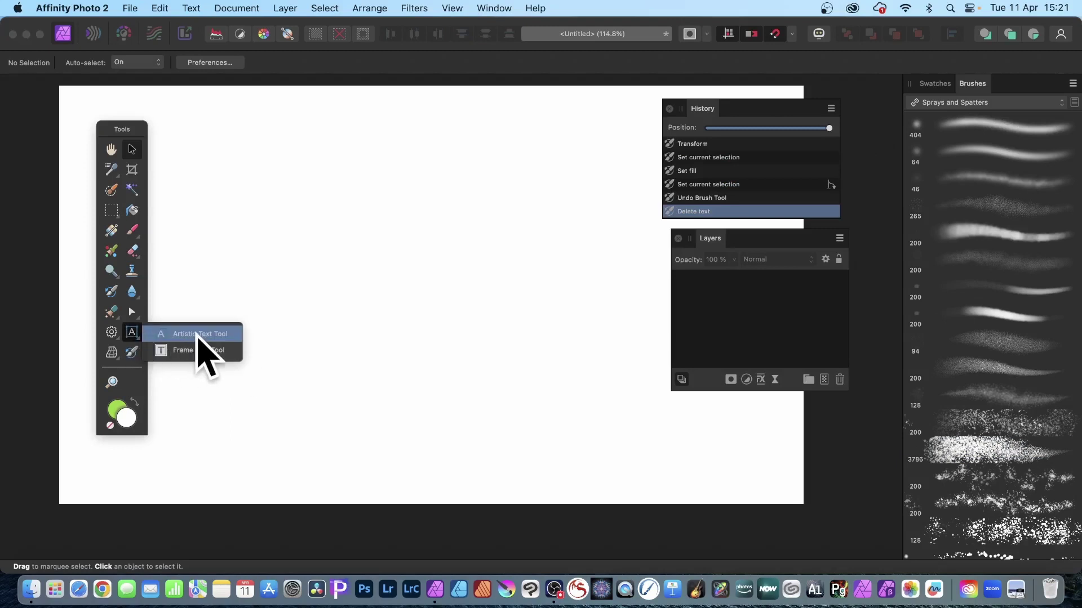
{"action": "left_click", "coordinate": [200, 335]}
{"action": "left_click_drag", "start_coordinate": [193, 266], "coordinate": [234, 265]}
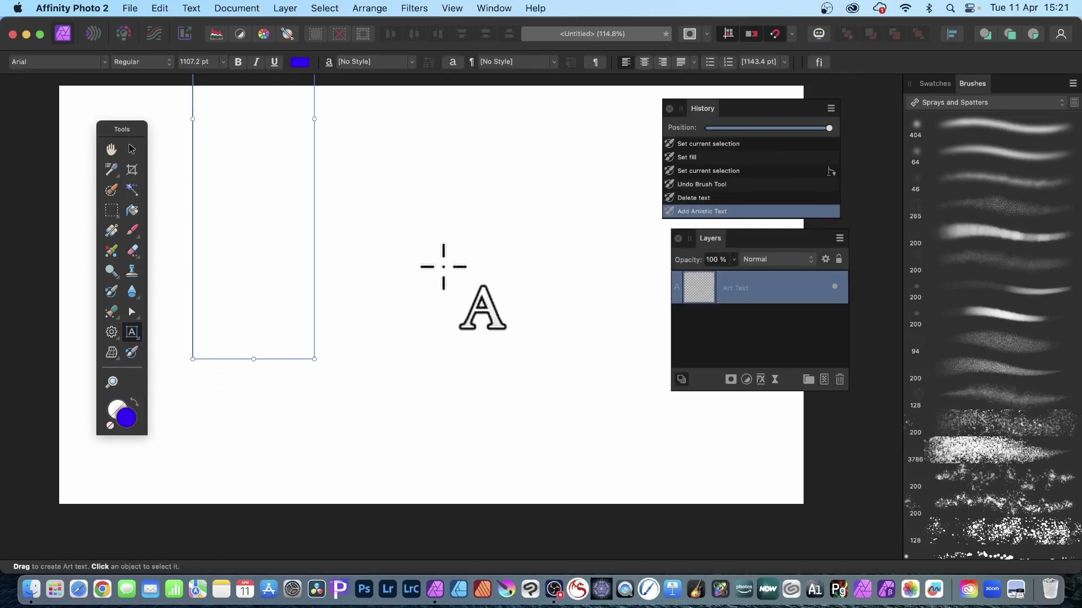
{"action": "type", "text": "TEXT"}
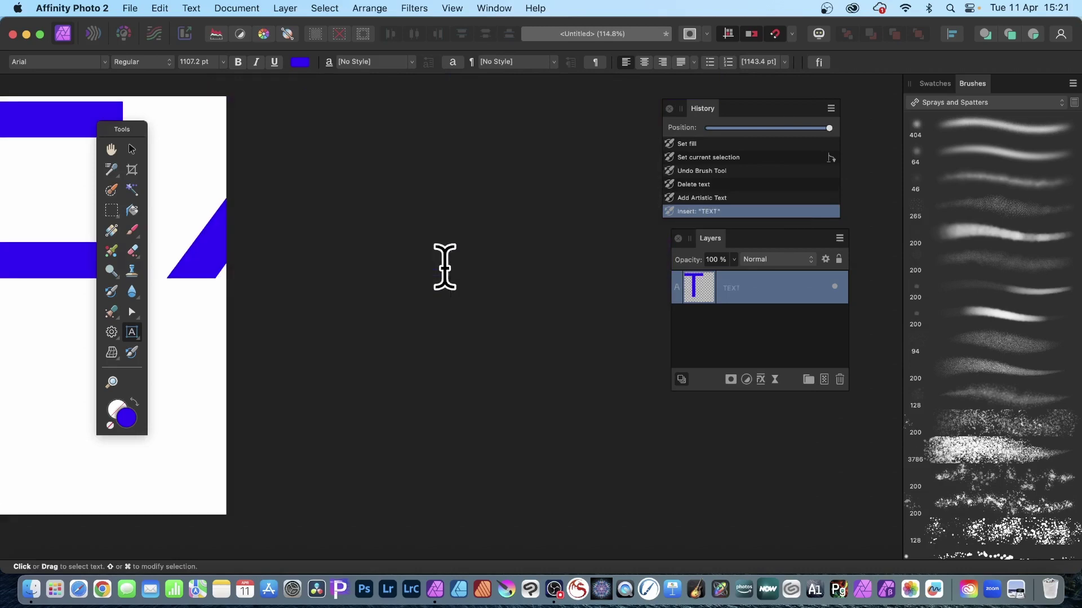
- Scale the TEXT object down to 682.1 pt and move it to start at the canvas's left edge
{"action": "left_click", "coordinate": [132, 149]}
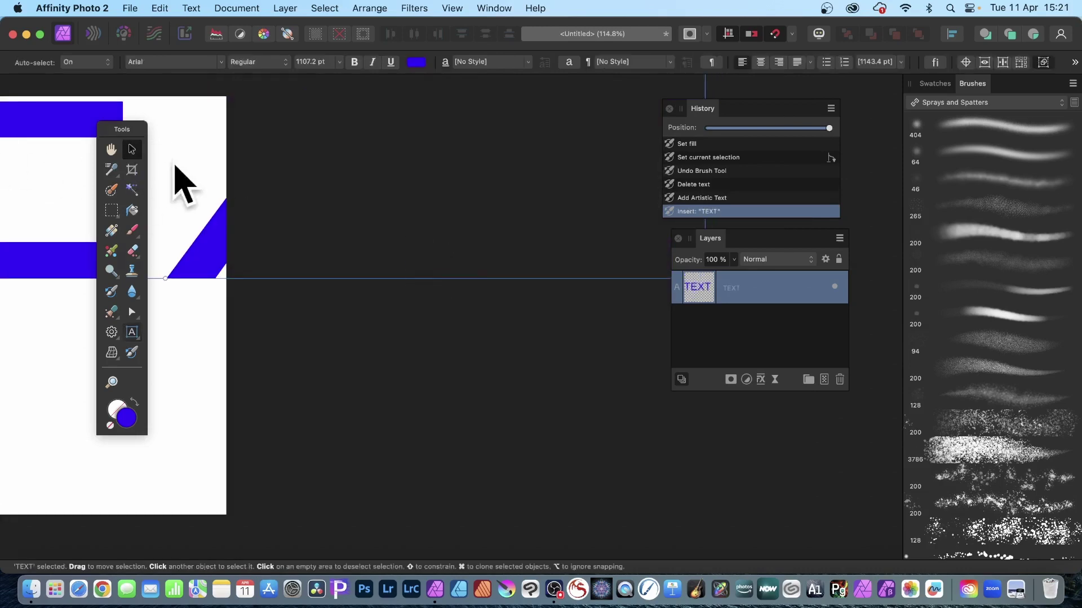
{"action": "scroll", "coordinate": [496, 249], "scroll_direction": "left", "scroll_amount": 10}
{"action": "left_click_drag", "start_coordinate": [290, 225], "coordinate": [259, 397]}
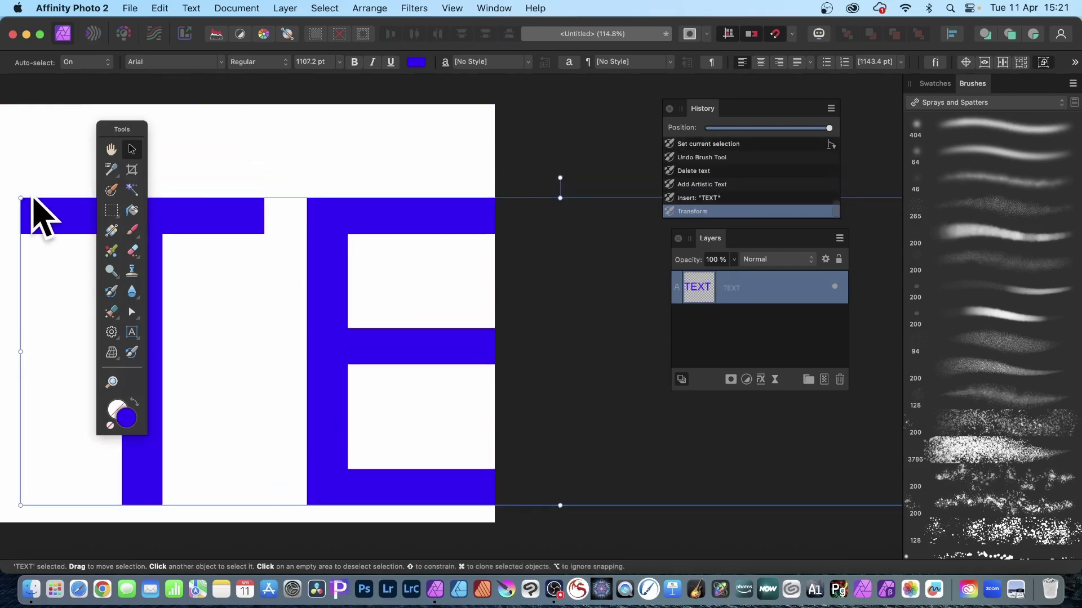
{"action": "left_click_drag", "start_coordinate": [21, 198], "coordinate": [427, 364]}
{"action": "left_click_drag", "start_coordinate": [601, 382], "coordinate": [177, 284]}
{"action": "scroll", "coordinate": [400, 492], "scroll_direction": "left", "scroll_amount": 3}
{"action": "scroll", "coordinate": [408, 509], "scroll_direction": "left", "scroll_amount": 8}
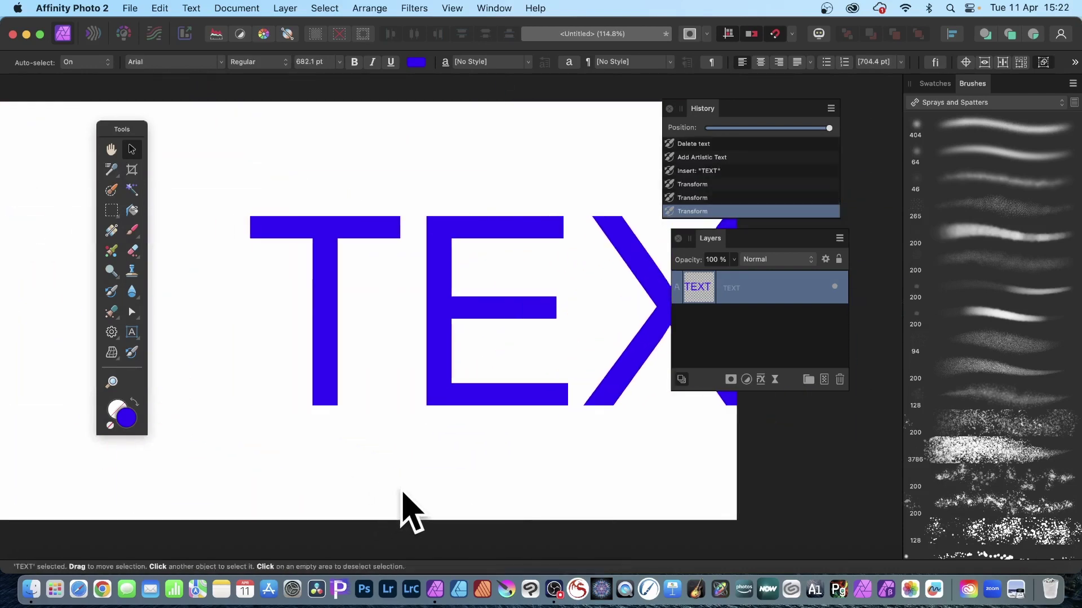
{"action": "left_click_drag", "start_coordinate": [326, 289], "coordinate": [85, 263]}
{"action": "left_click_drag", "start_coordinate": [123, 127], "coordinate": [93, 142]}
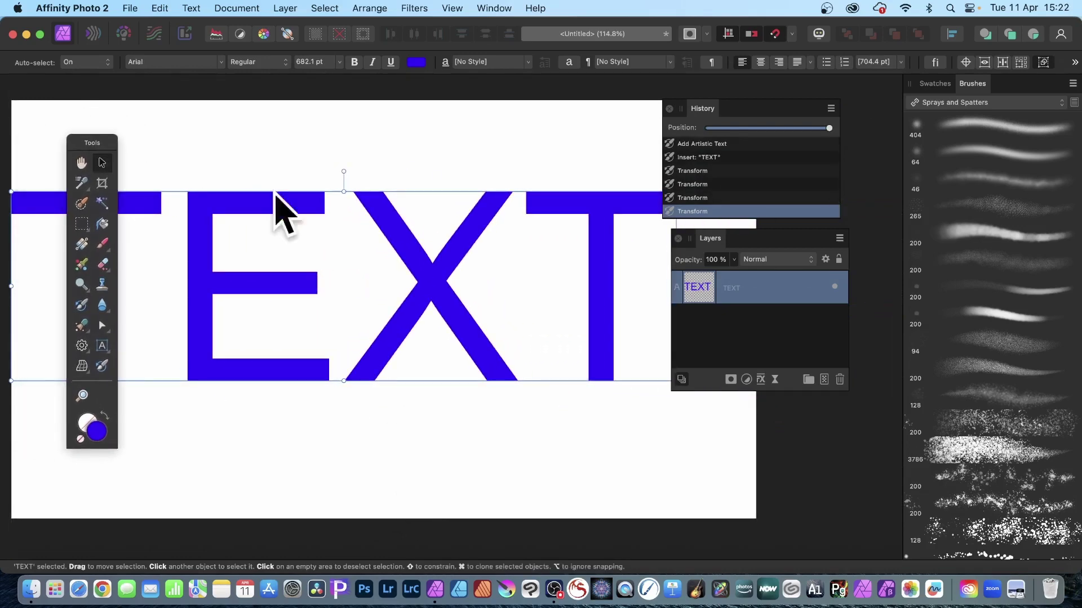
- Change the fill colour of the letter E in the text to red
{"action": "left_click", "coordinate": [102, 346]}
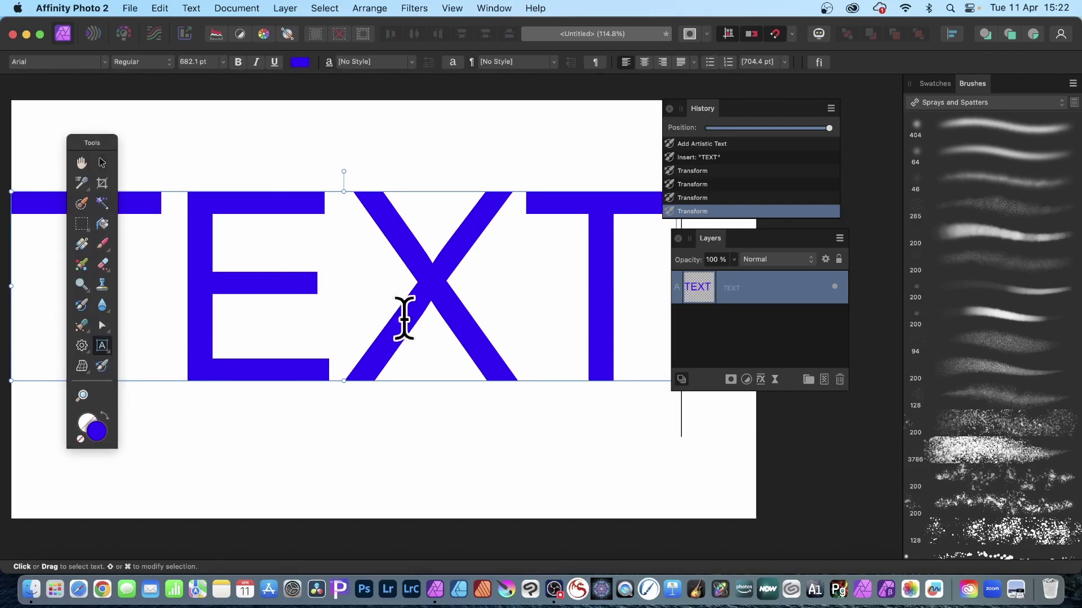
{"action": "left_click_drag", "start_coordinate": [345, 302], "coordinate": [228, 299]}
{"action": "left_click", "coordinate": [300, 62]}
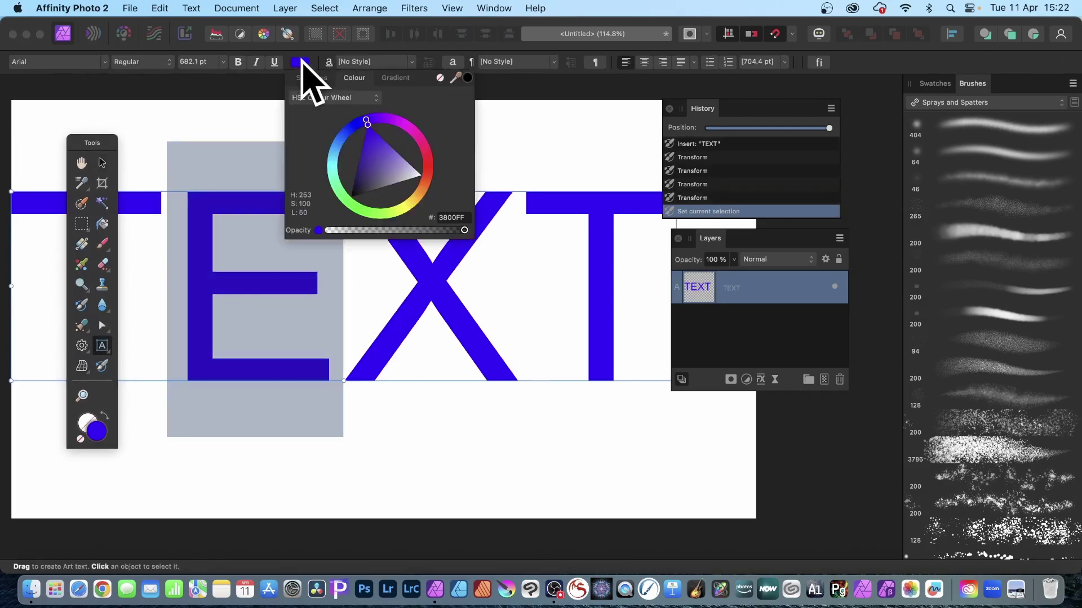
{"action": "left_click_drag", "start_coordinate": [434, 181], "coordinate": [415, 212]}
{"action": "left_click", "coordinate": [441, 309]}
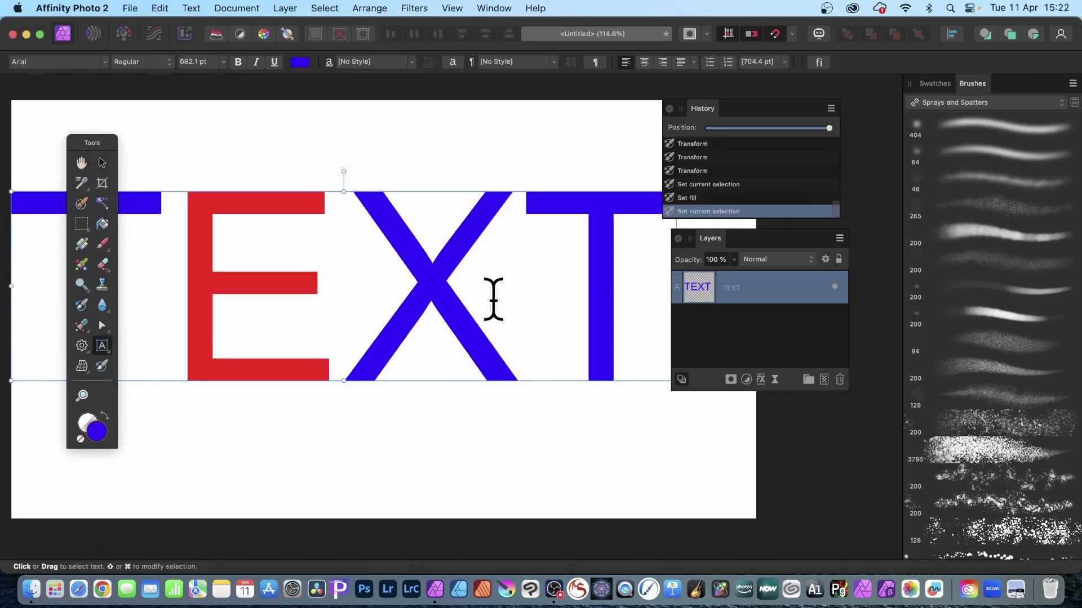
- Change the fill colour of the letter X in the text to bright green, 2DFF00
{"action": "left_click_drag", "start_coordinate": [493, 299], "coordinate": [400, 292]}
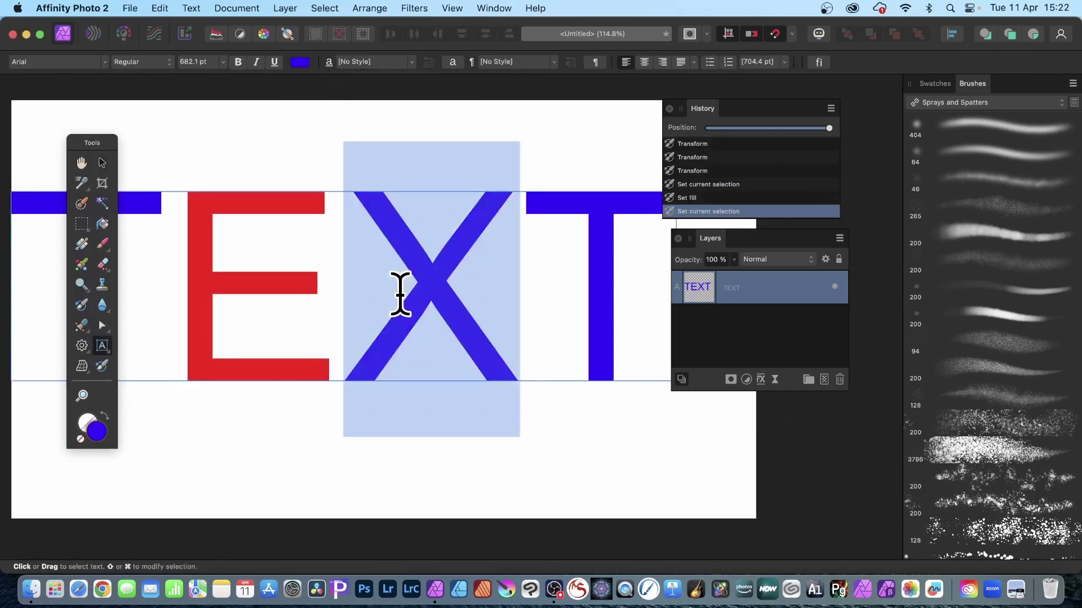
{"action": "left_click", "coordinate": [302, 63]}
{"action": "left_click_drag", "start_coordinate": [360, 223], "coordinate": [364, 213]}
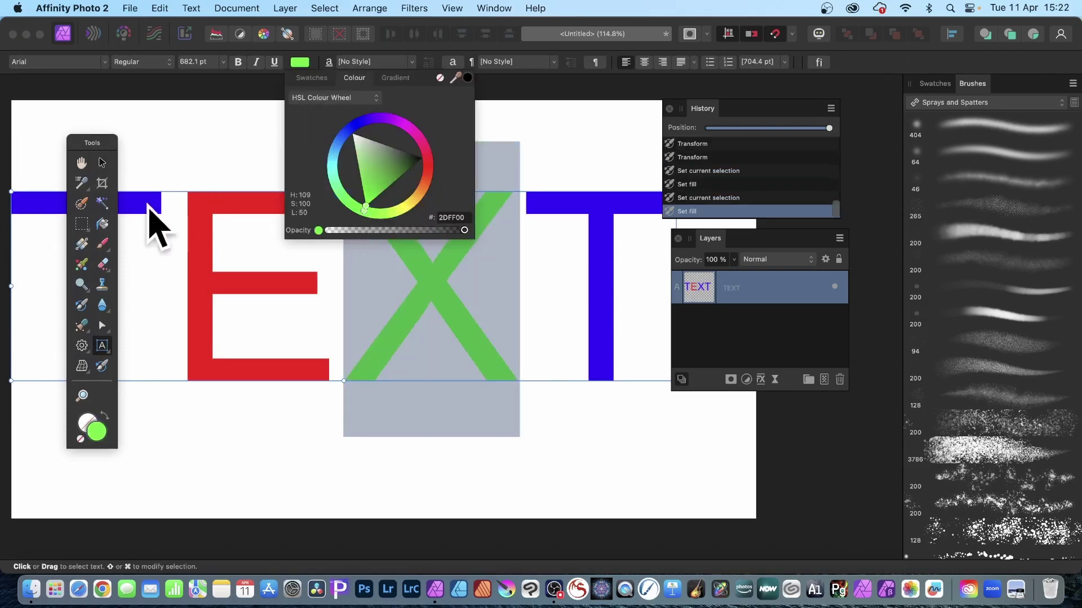
- Delete the multicoloured TEXT object from the canvas
{"action": "left_click", "coordinate": [102, 163]}
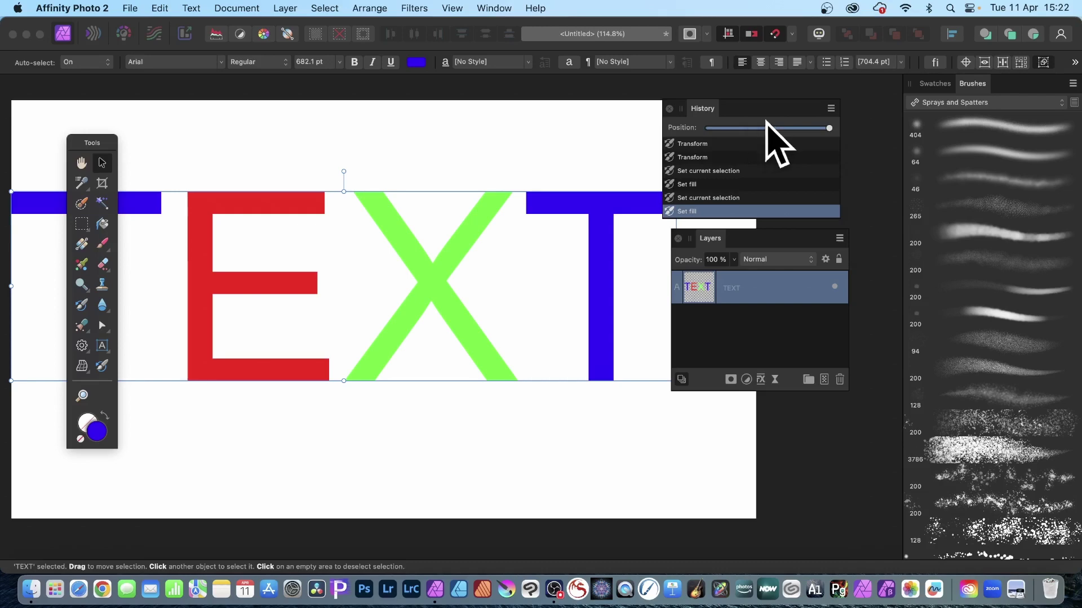
{"action": "scroll", "coordinate": [495, 212], "scroll_direction": "left", "scroll_amount": 3}
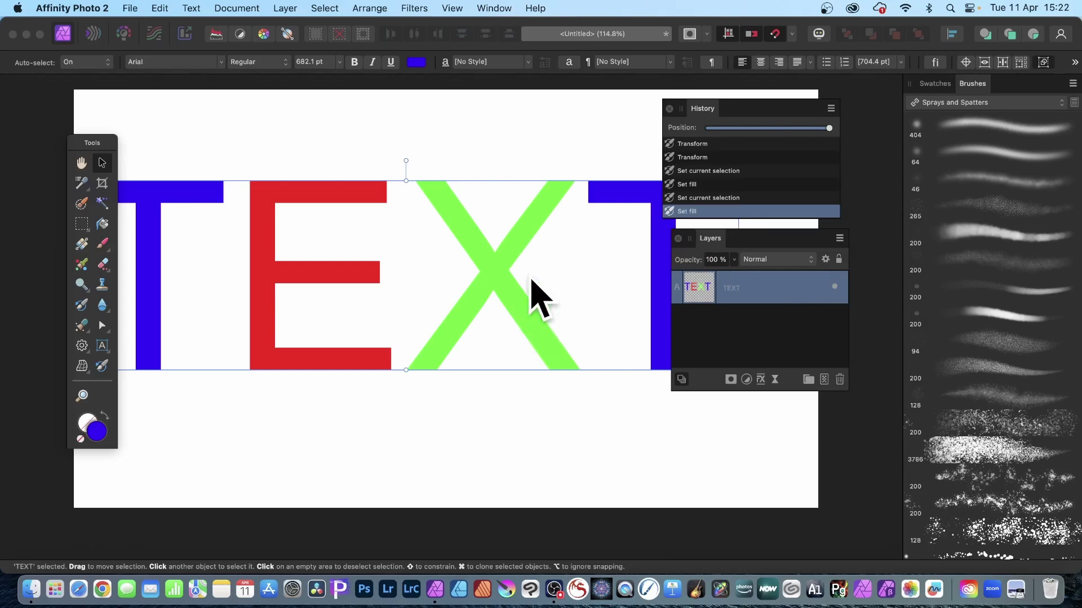
{"action": "key", "text": "Delete"}
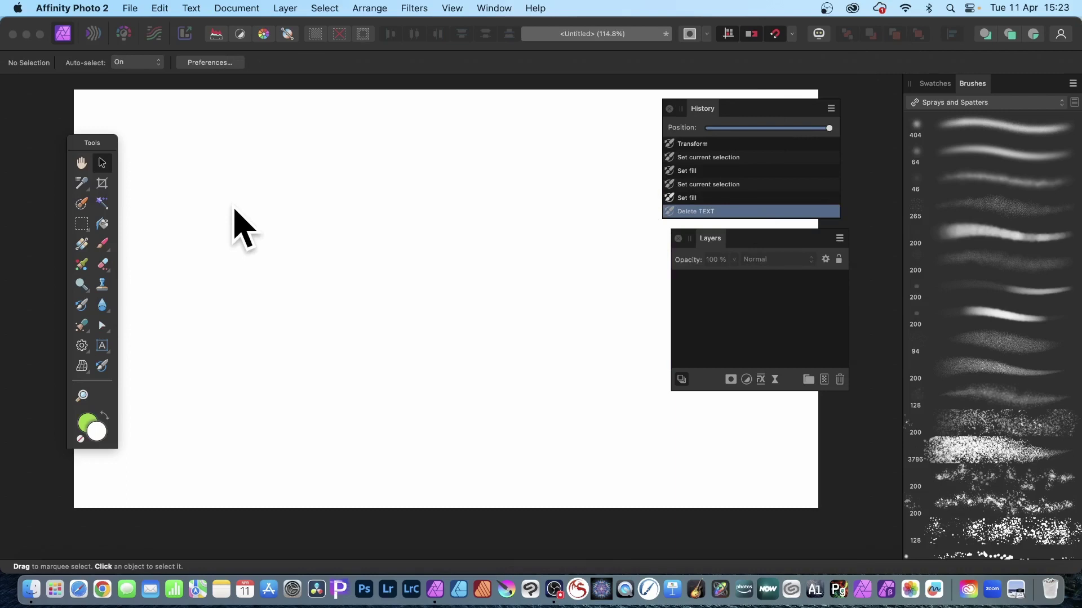
- Try an Undo Brush stroke on the document without layers, and add a new empty pixel layer
{"action": "left_click", "coordinate": [81, 305]}
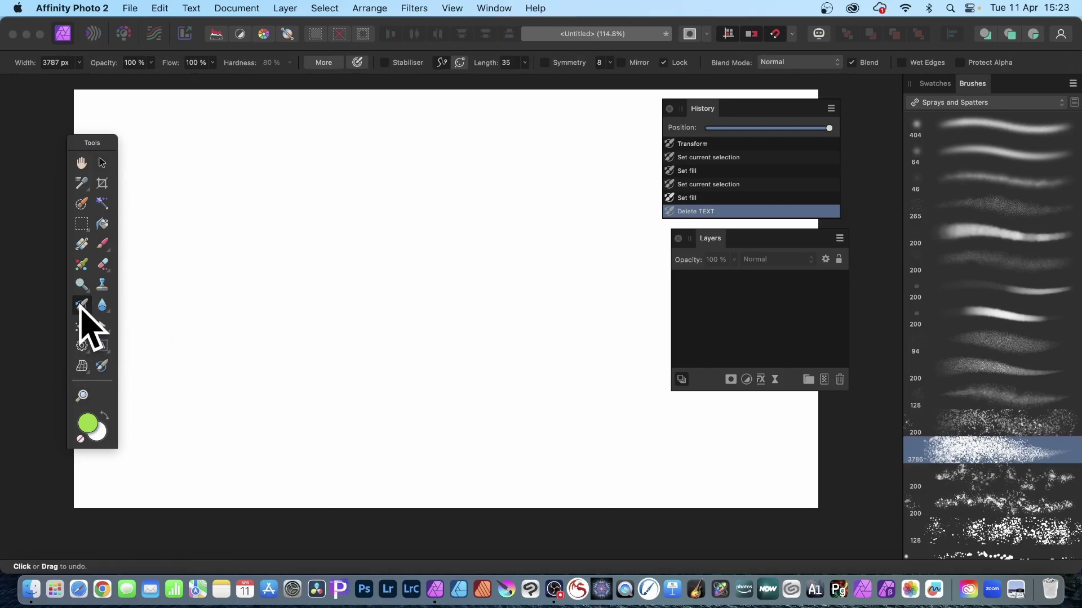
{"action": "left_click", "coordinate": [544, 266]}
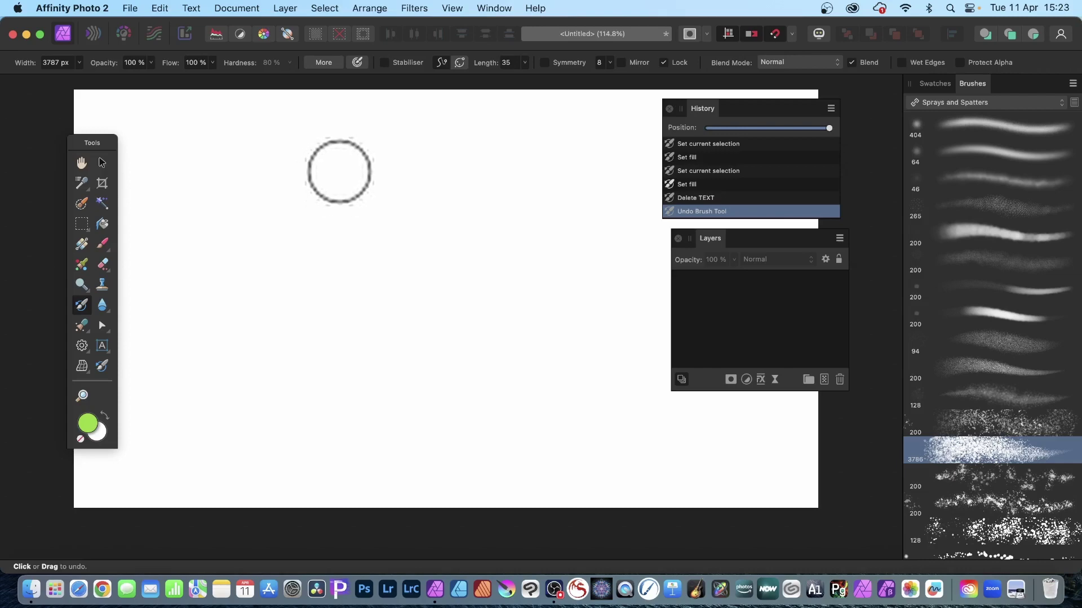
{"action": "left_click", "coordinate": [289, 7]}
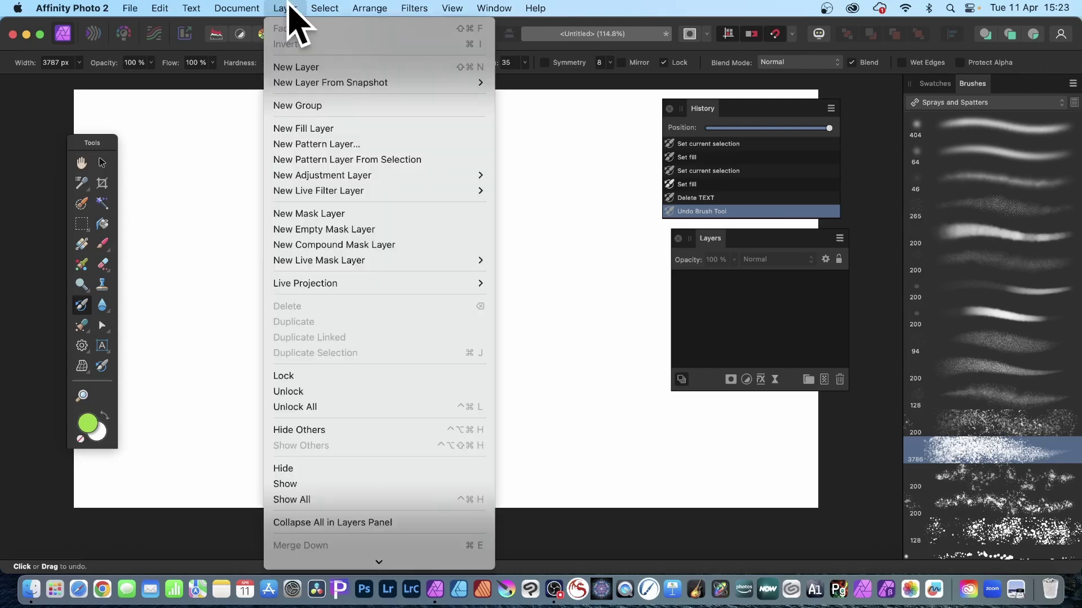
{"action": "left_click", "coordinate": [304, 67]}
{"action": "scroll", "coordinate": [483, 217], "scroll_direction": "up", "scroll_amount": 1}
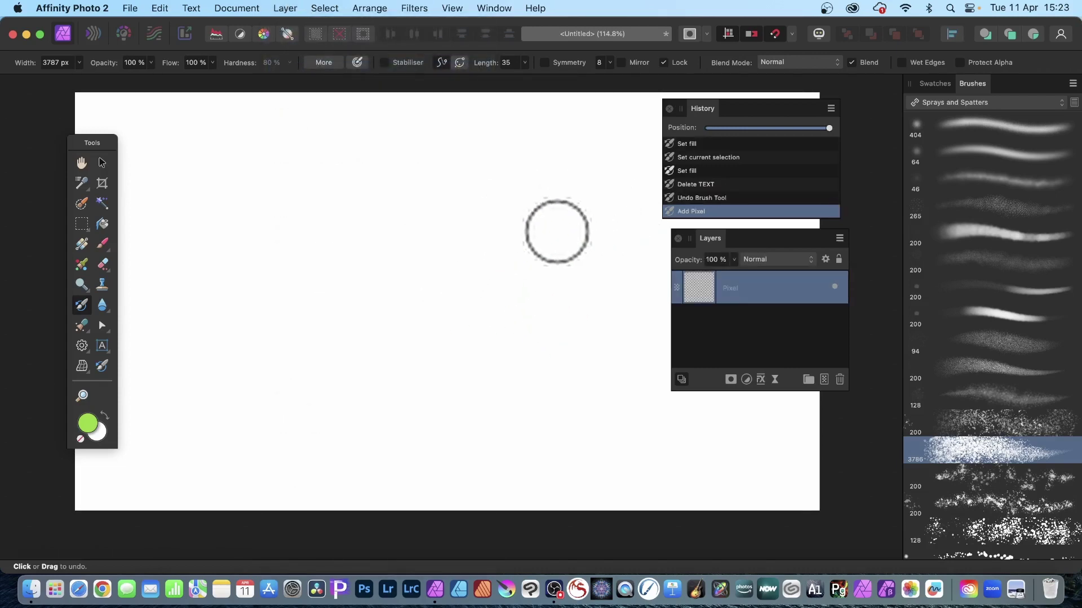
{"action": "scroll", "coordinate": [248, 251], "scroll_direction": "left", "scroll_amount": 1}
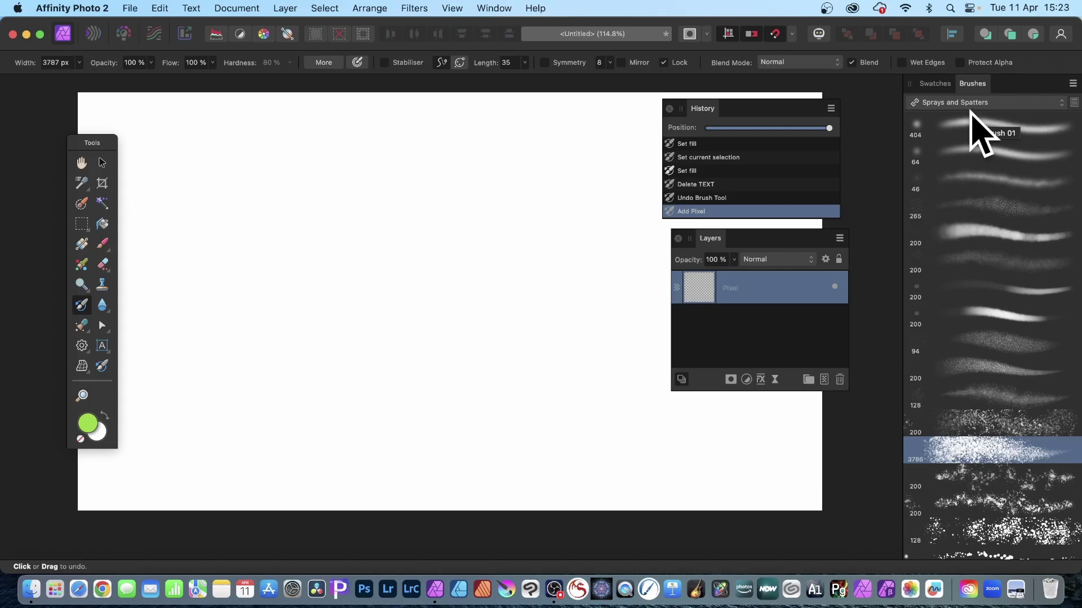
{"action": "left_click", "coordinate": [973, 102]}
{"action": "scroll", "coordinate": [961, 72], "scroll_direction": "up", "scroll_amount": 5}
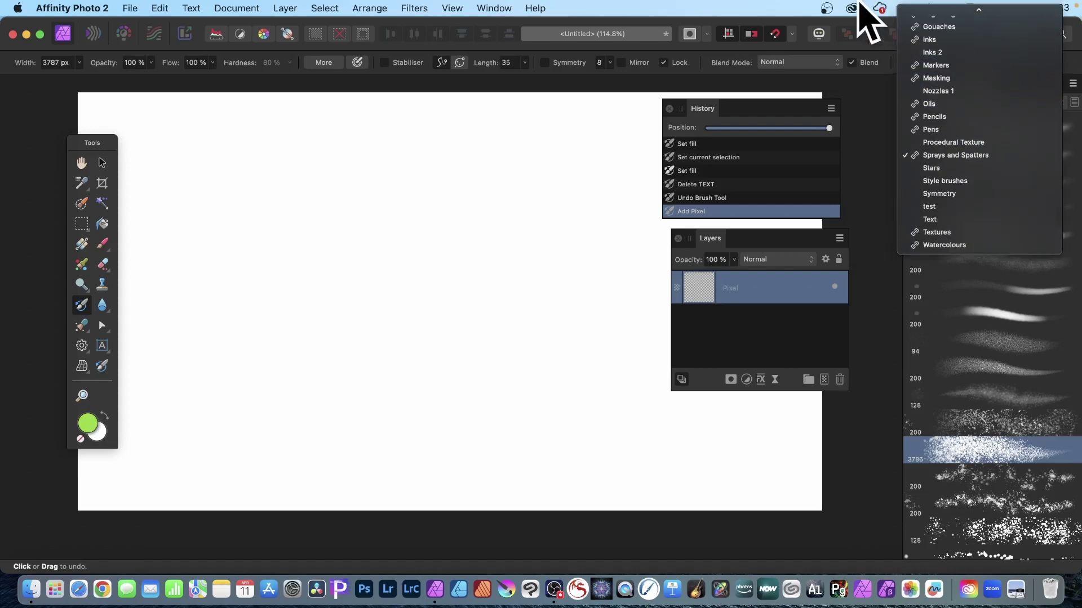
{"action": "left_click", "coordinate": [489, 237]}
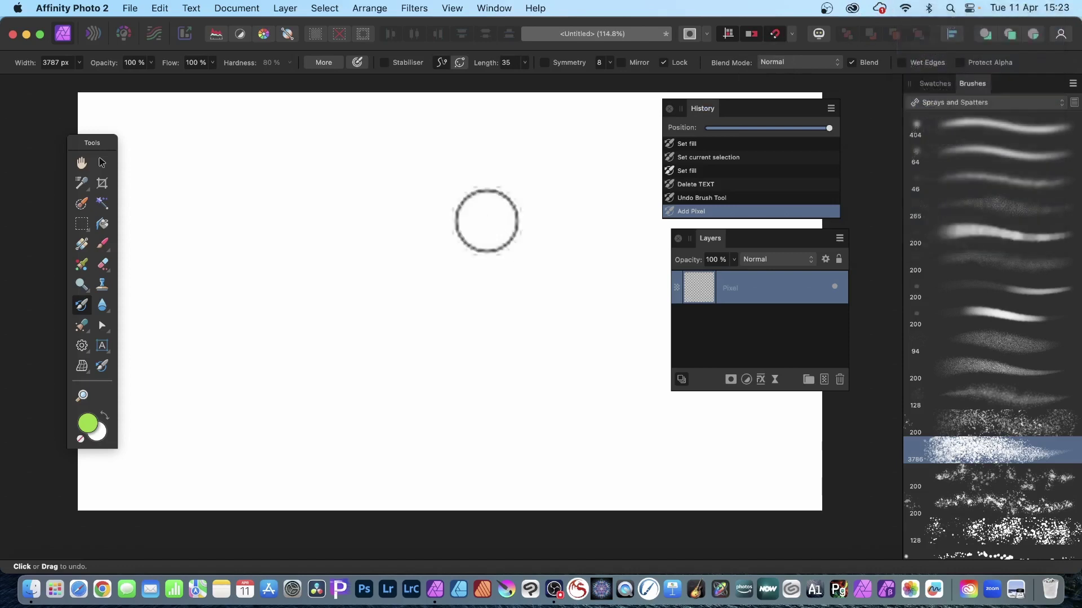
- Paint spattered Undo Brush strokes over the area of the deleted letter E to bring it back in red
{"action": "left_click_drag", "start_coordinate": [333, 229], "coordinate": [343, 234]}
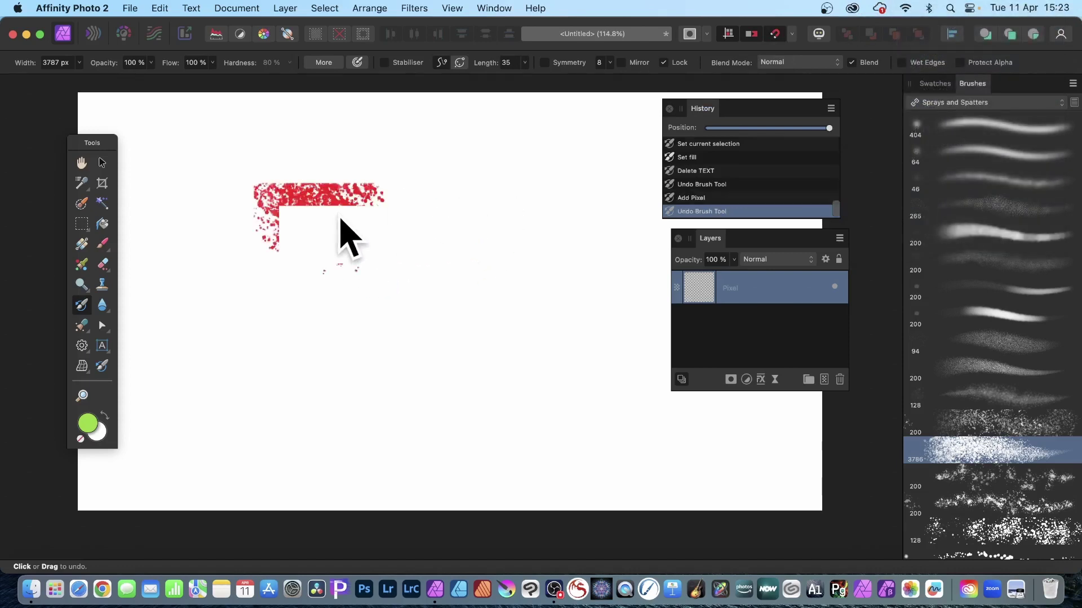
{"action": "left_click", "coordinate": [353, 172]}
{"action": "mouse_move", "coordinate": [253, 270]}
{"action": "left_mouse_down"}
{"action": "mouse_move", "coordinate": [265, 246]}
{"action": "mouse_move", "coordinate": [257, 255]}
{"action": "mouse_move", "coordinate": [322, 248]}
{"action": "mouse_move", "coordinate": [341, 299]}
{"action": "mouse_move", "coordinate": [324, 235]}
{"action": "mouse_move", "coordinate": [321, 281]}
{"action": "mouse_move", "coordinate": [353, 246]}
{"action": "left_mouse_up"}
{"action": "left_click_drag", "start_coordinate": [280, 253], "coordinate": [332, 269]}
{"action": "mouse_move", "coordinate": [303, 374]}
{"action": "left_mouse_down"}
{"action": "mouse_move", "coordinate": [291, 341]}
{"action": "mouse_move", "coordinate": [317, 341]}
{"action": "left_mouse_up"}
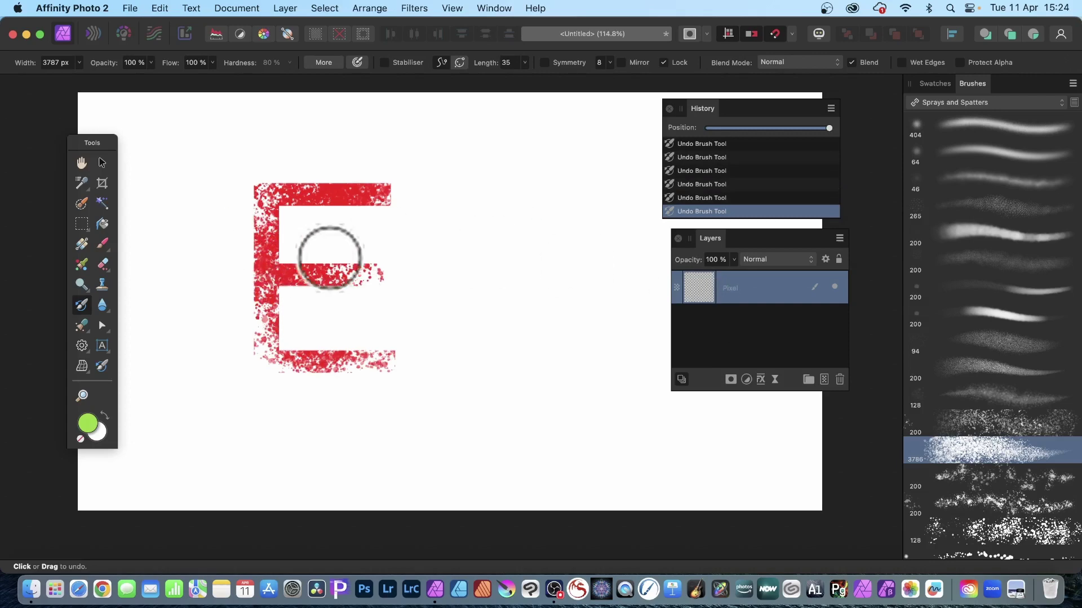
- Paint spattered Undo Brush strokes over the areas of the deleted X and first T to bring them back in green and blue
{"action": "mouse_move", "coordinate": [386, 195]}
{"action": "left_mouse_down"}
{"action": "mouse_move", "coordinate": [374, 196]}
{"action": "mouse_move", "coordinate": [496, 225]}
{"action": "mouse_move", "coordinate": [482, 309]}
{"action": "mouse_move", "coordinate": [443, 347]}
{"action": "left_mouse_up"}
{"action": "mouse_move", "coordinate": [508, 311]}
{"action": "left_mouse_down"}
{"action": "mouse_move", "coordinate": [516, 380]}
{"action": "mouse_move", "coordinate": [614, 394]}
{"action": "left_mouse_up"}
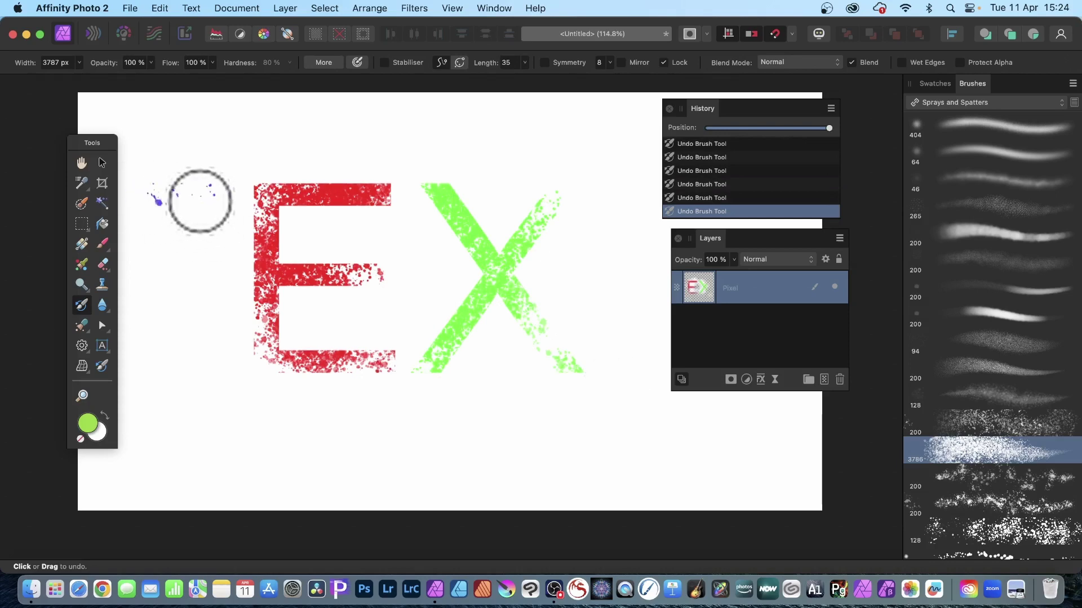
{"action": "mouse_move", "coordinate": [201, 197]}
{"action": "left_mouse_down"}
{"action": "mouse_move", "coordinate": [136, 206]}
{"action": "mouse_move", "coordinate": [163, 235]}
{"action": "mouse_move", "coordinate": [138, 204]}
{"action": "left_mouse_up"}
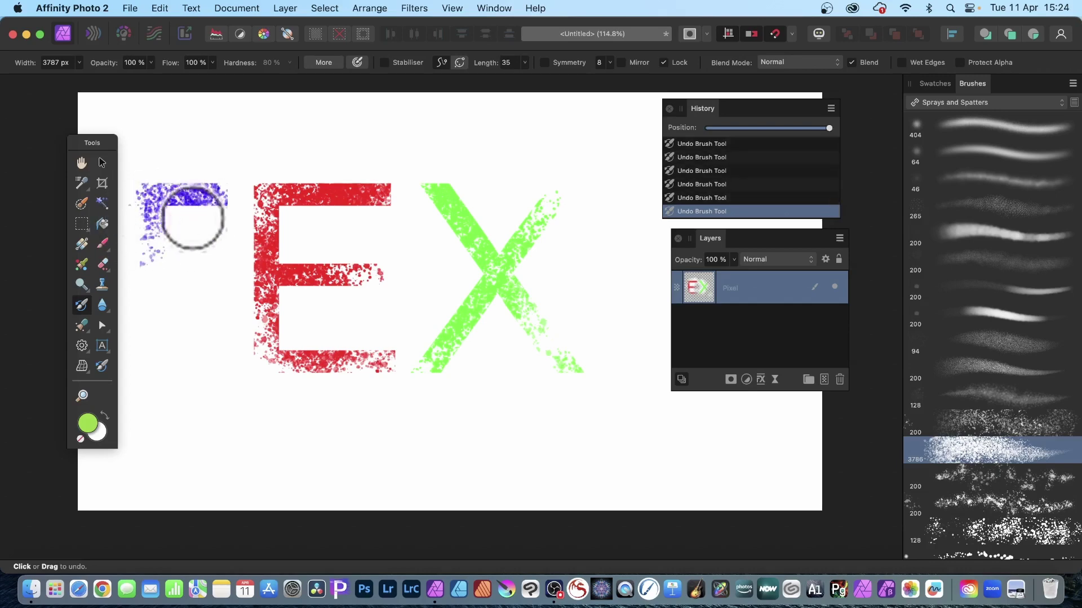
{"action": "scroll", "coordinate": [243, 231], "scroll_direction": "left", "scroll_amount": 3}
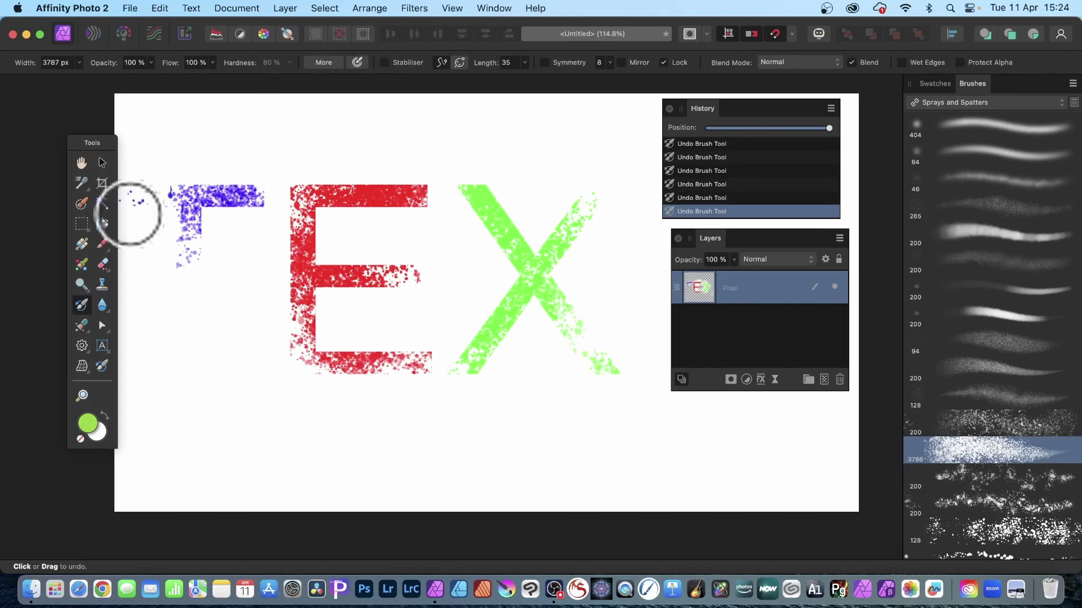
{"action": "left_click_drag", "start_coordinate": [158, 193], "coordinate": [140, 201]}
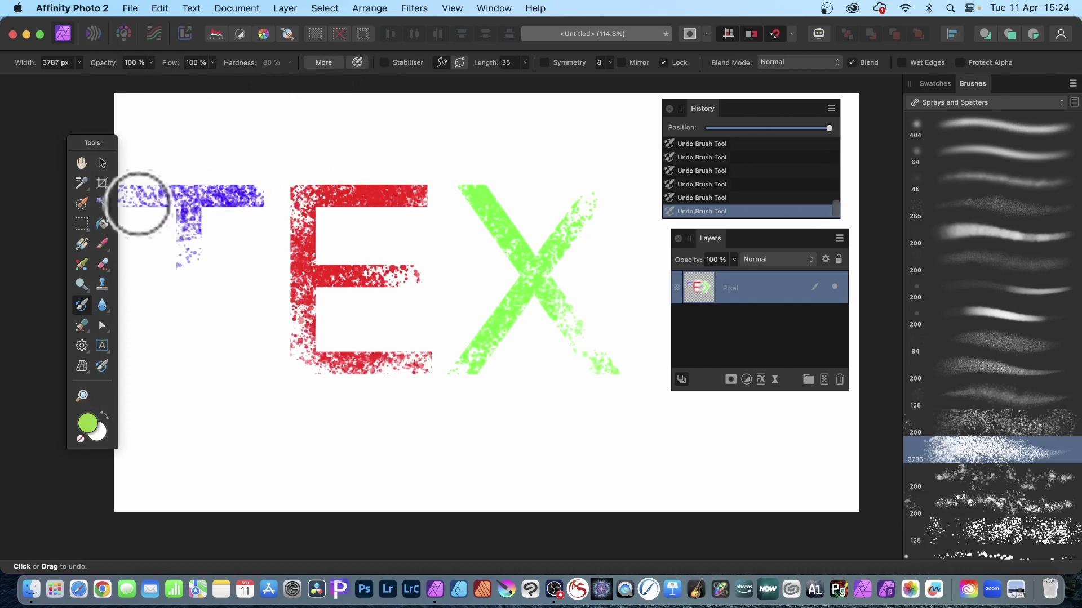
{"action": "mouse_move", "coordinate": [191, 265]}
{"action": "left_mouse_down"}
{"action": "mouse_move", "coordinate": [193, 320]}
{"action": "mouse_move", "coordinate": [208, 332]}
{"action": "left_mouse_up"}
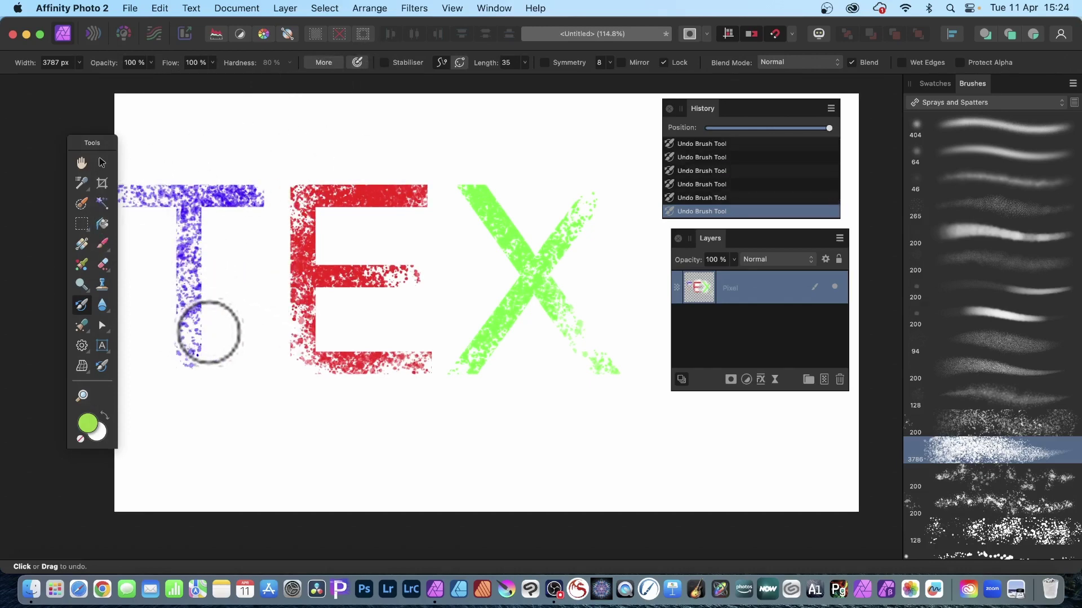
- Bring back the final blue T and the X's upper arm with the Undo Brush, moving the History and Layers panels aside
{"action": "mouse_move", "coordinate": [627, 200]}
{"action": "left_mouse_down"}
{"action": "mouse_move", "coordinate": [791, 220]}
{"action": "mouse_move", "coordinate": [742, 180]}
{"action": "left_mouse_up"}
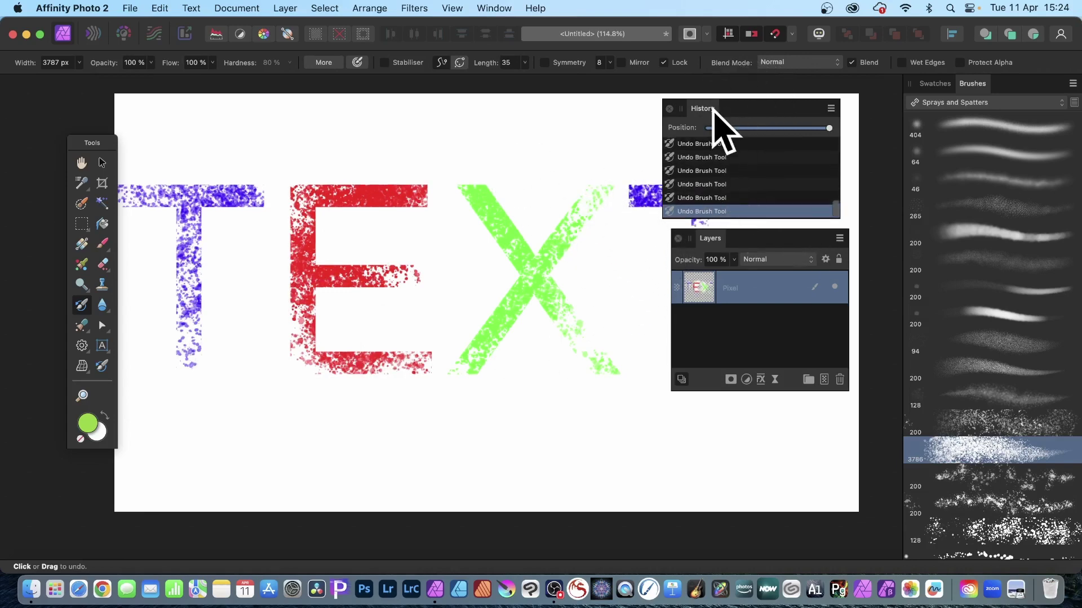
{"action": "left_click_drag", "start_coordinate": [717, 105], "coordinate": [826, 99]}
{"action": "left_click_drag", "start_coordinate": [729, 239], "coordinate": [565, 248]}
{"action": "mouse_move", "coordinate": [485, 220]}
{"action": "left_mouse_down"}
{"action": "mouse_move", "coordinate": [879, 284]}
{"action": "mouse_move", "coordinate": [859, 279]}
{"action": "left_mouse_up"}
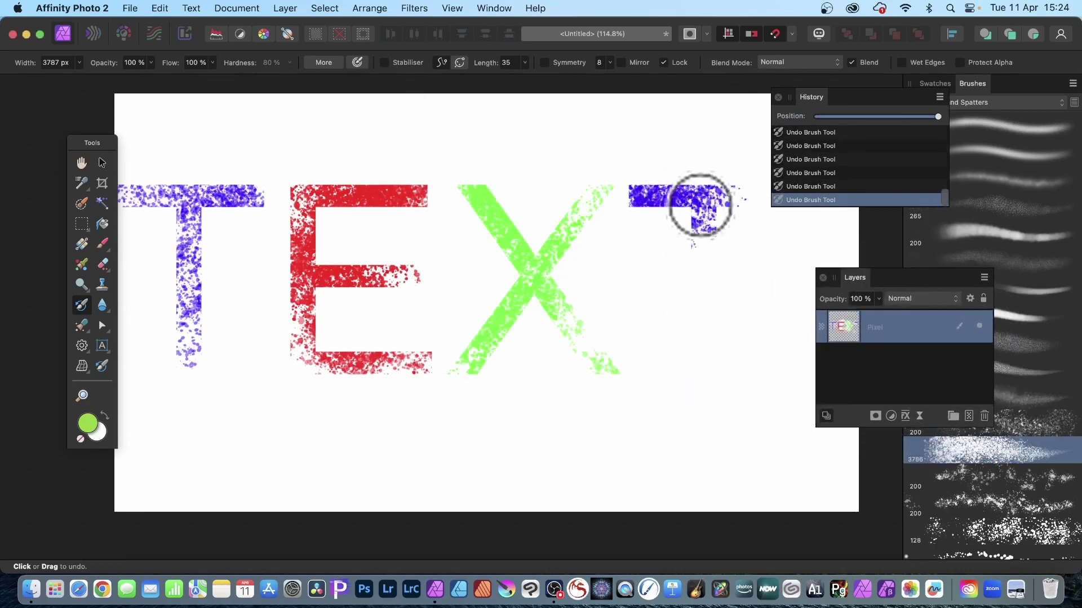
{"action": "mouse_move", "coordinate": [700, 188]}
{"action": "left_mouse_down"}
{"action": "mouse_move", "coordinate": [718, 240]}
{"action": "mouse_move", "coordinate": [679, 295]}
{"action": "mouse_move", "coordinate": [700, 369]}
{"action": "left_mouse_up"}
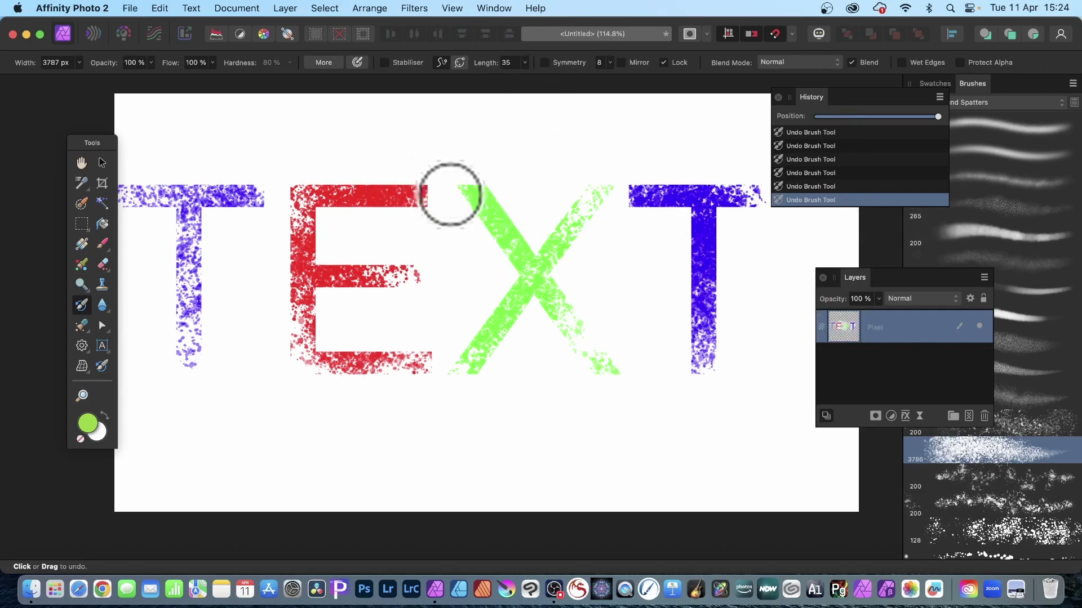
{"action": "left_click_drag", "start_coordinate": [575, 197], "coordinate": [569, 174]}
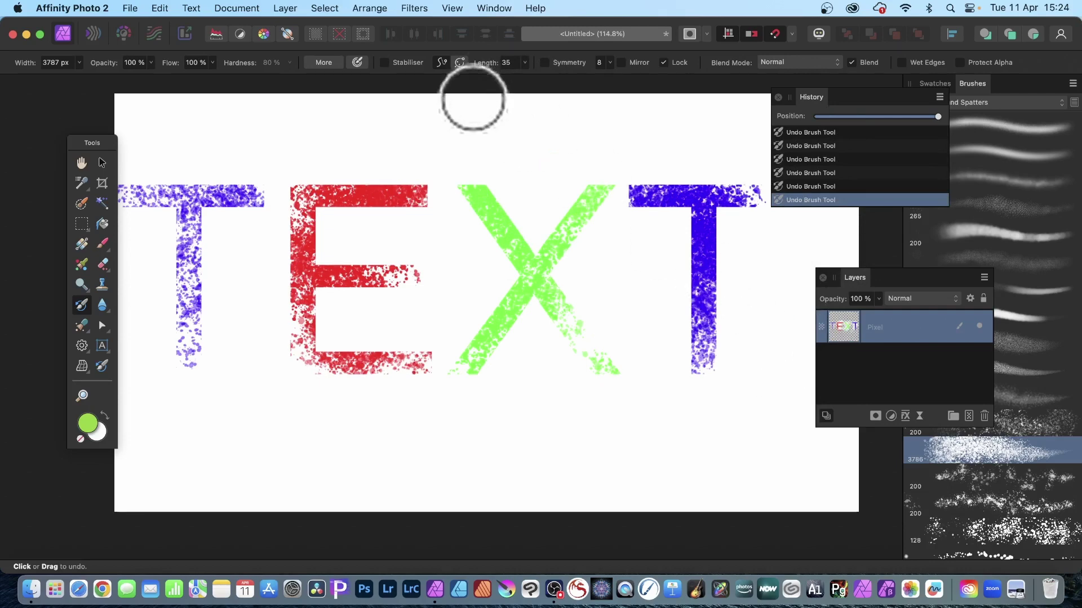
- Apply a strong Gaussian Blur to the pixel layer holding the painted letters
{"action": "left_click", "coordinate": [420, 9]}
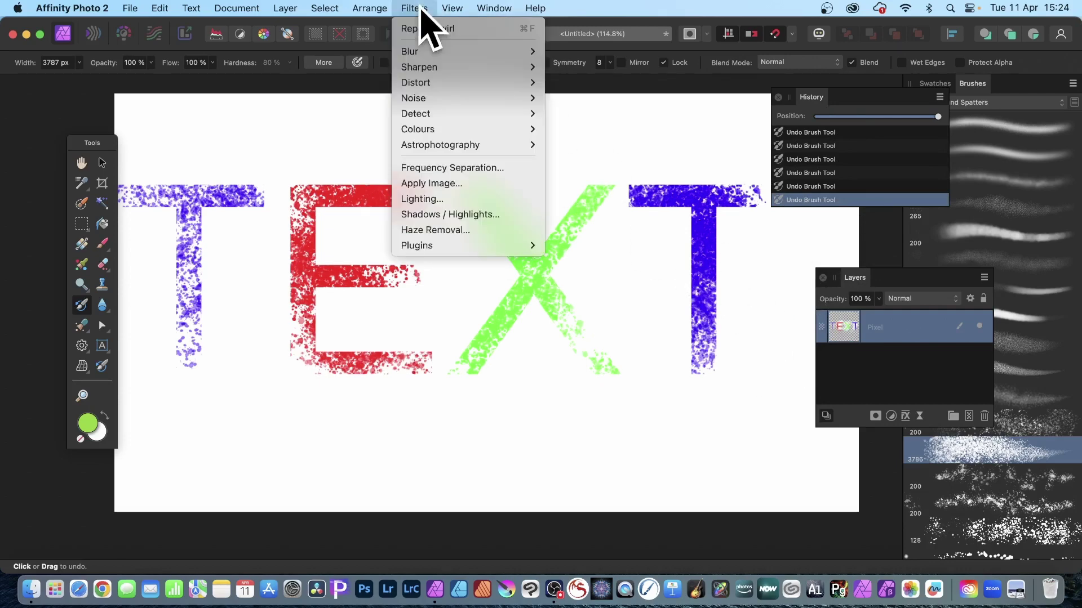
{"action": "mouse_move", "coordinate": [528, 51]}
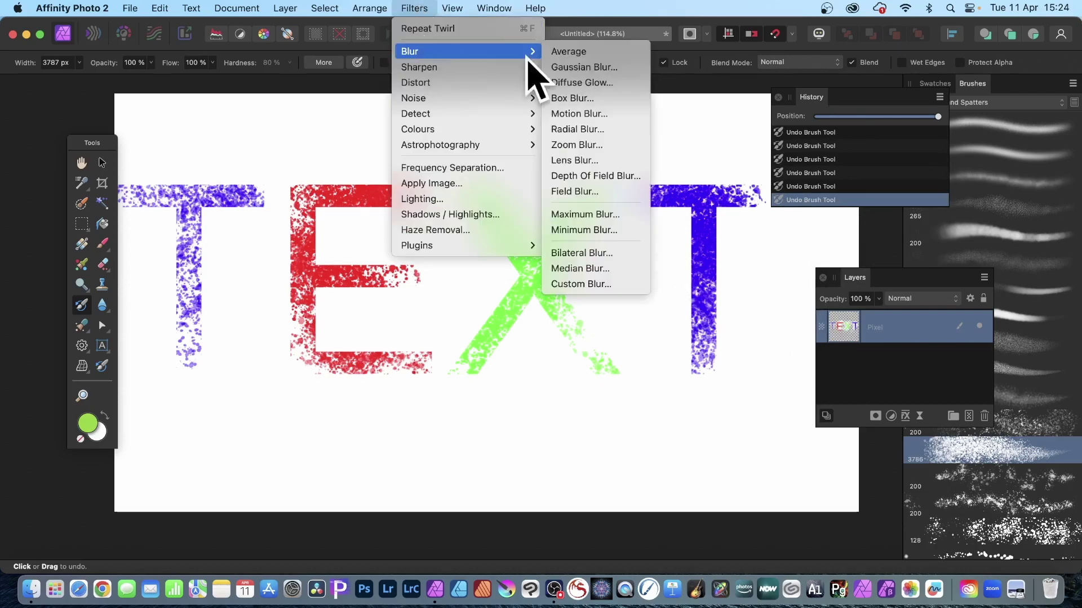
{"action": "left_click", "coordinate": [619, 69]}
{"action": "left_click_drag", "start_coordinate": [738, 476], "coordinate": [598, 326]}
{"action": "left_click", "coordinate": [674, 348]}
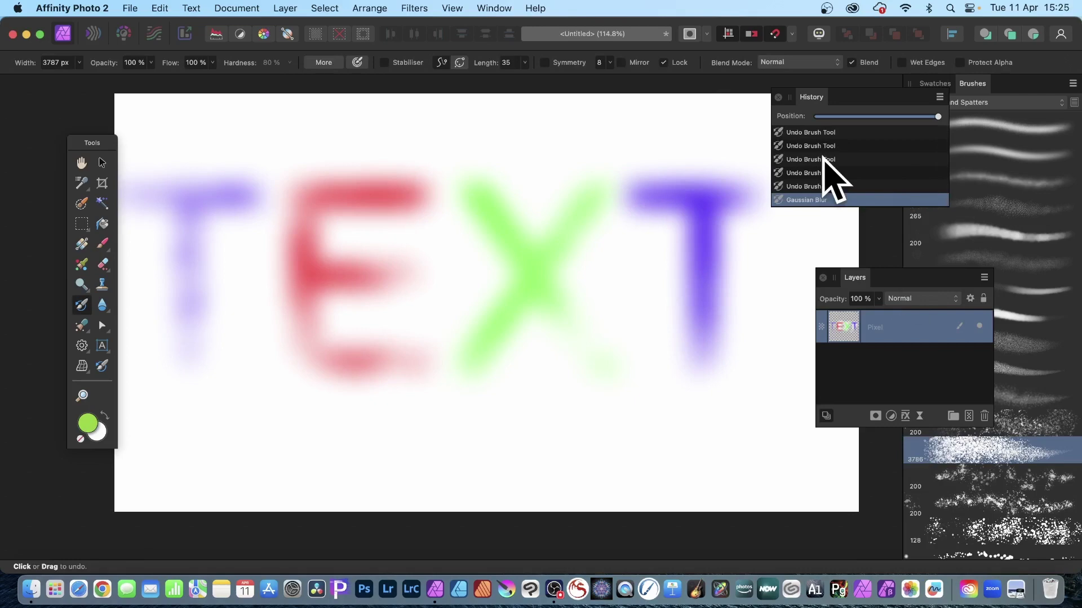
- Paint Undo Brush strokes over parts of all four blurred letters to restore their sharp, spattered texture
{"action": "mouse_move", "coordinate": [439, 178]}
{"action": "left_mouse_down"}
{"action": "mouse_move", "coordinate": [511, 231]}
{"action": "mouse_move", "coordinate": [498, 215]}
{"action": "mouse_move", "coordinate": [468, 220]}
{"action": "mouse_move", "coordinate": [498, 237]}
{"action": "mouse_move", "coordinate": [498, 299]}
{"action": "mouse_move", "coordinate": [513, 268]}
{"action": "mouse_move", "coordinate": [476, 322]}
{"action": "mouse_move", "coordinate": [525, 310]}
{"action": "mouse_move", "coordinate": [550, 328]}
{"action": "left_mouse_up"}
{"action": "left_click", "coordinate": [503, 225]}
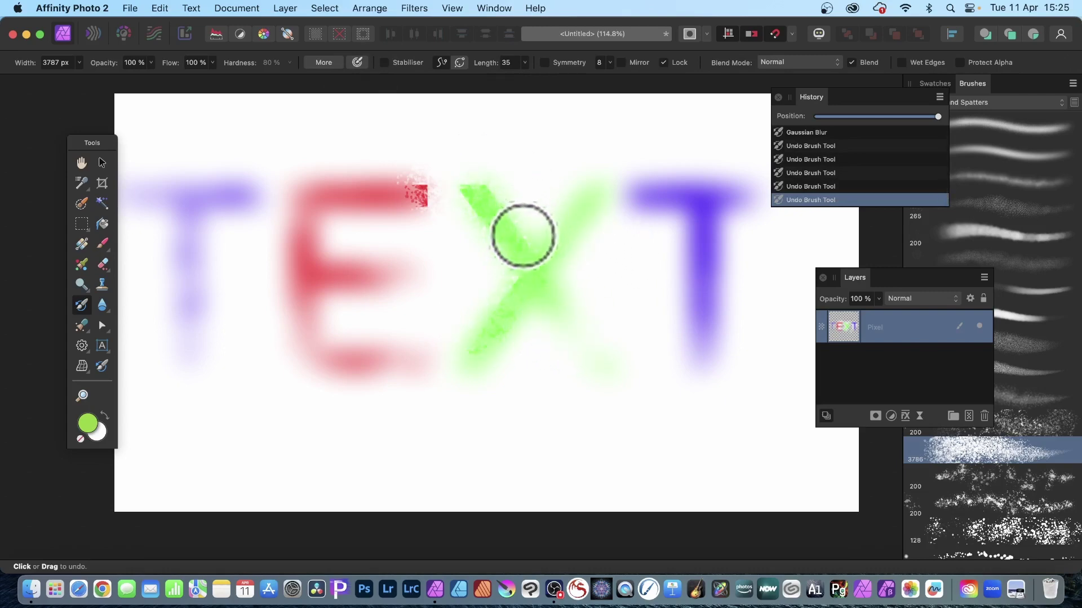
{"action": "mouse_move", "coordinate": [631, 189]}
{"action": "left_mouse_down"}
{"action": "mouse_move", "coordinate": [711, 196]}
{"action": "mouse_move", "coordinate": [705, 242]}
{"action": "mouse_move", "coordinate": [677, 294]}
{"action": "mouse_move", "coordinate": [693, 274]}
{"action": "mouse_move", "coordinate": [709, 314]}
{"action": "mouse_move", "coordinate": [687, 357]}
{"action": "mouse_move", "coordinate": [723, 360]}
{"action": "mouse_move", "coordinate": [685, 190]}
{"action": "left_mouse_up"}
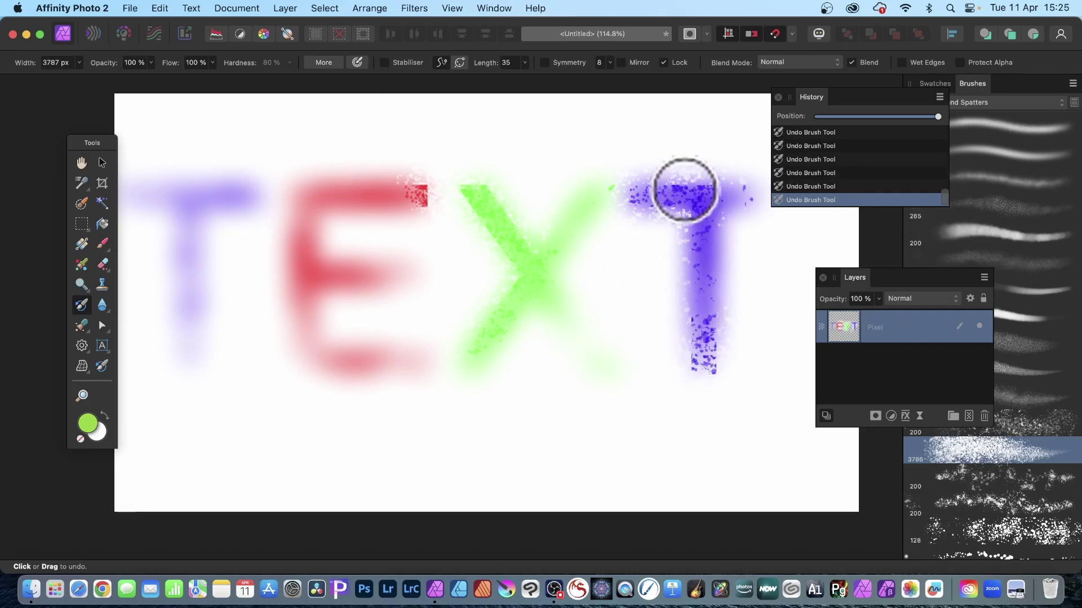
{"action": "mouse_move", "coordinate": [417, 195]}
{"action": "left_mouse_down"}
{"action": "mouse_move", "coordinate": [343, 194]}
{"action": "mouse_move", "coordinate": [374, 205]}
{"action": "mouse_move", "coordinate": [321, 272]}
{"action": "mouse_move", "coordinate": [307, 241]}
{"action": "mouse_move", "coordinate": [299, 271]}
{"action": "mouse_move", "coordinate": [379, 261]}
{"action": "mouse_move", "coordinate": [405, 269]}
{"action": "left_mouse_up"}
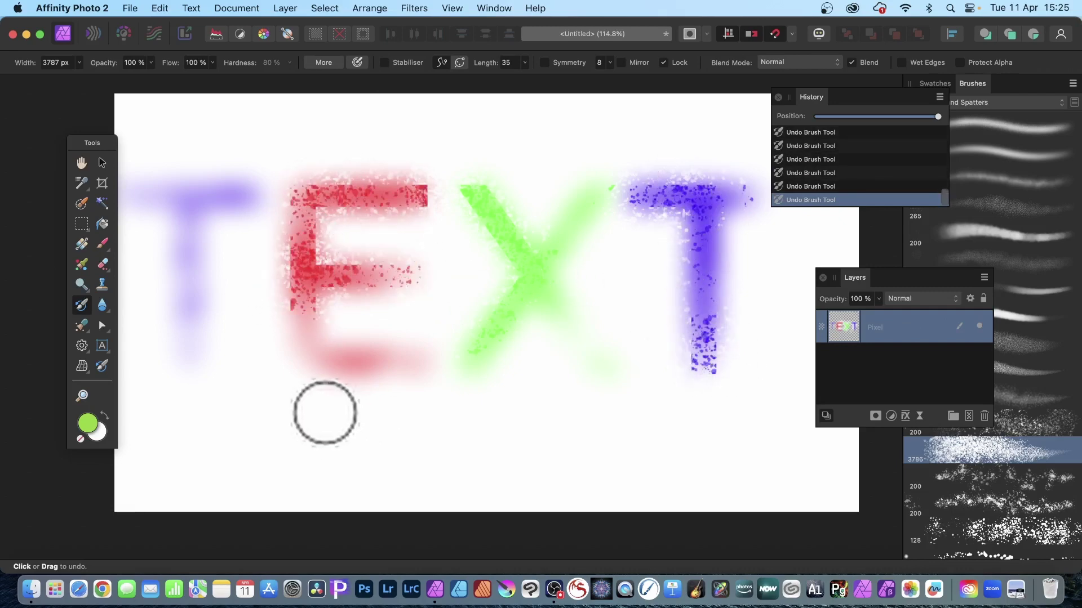
{"action": "left_click_drag", "start_coordinate": [325, 413], "coordinate": [379, 362]}
{"action": "mouse_move", "coordinate": [161, 212]}
{"action": "left_mouse_down"}
{"action": "mouse_move", "coordinate": [196, 203]}
{"action": "mouse_move", "coordinate": [187, 201]}
{"action": "mouse_move", "coordinate": [181, 243]}
{"action": "mouse_move", "coordinate": [195, 263]}
{"action": "mouse_move", "coordinate": [190, 294]}
{"action": "mouse_move", "coordinate": [167, 200]}
{"action": "left_mouse_up"}
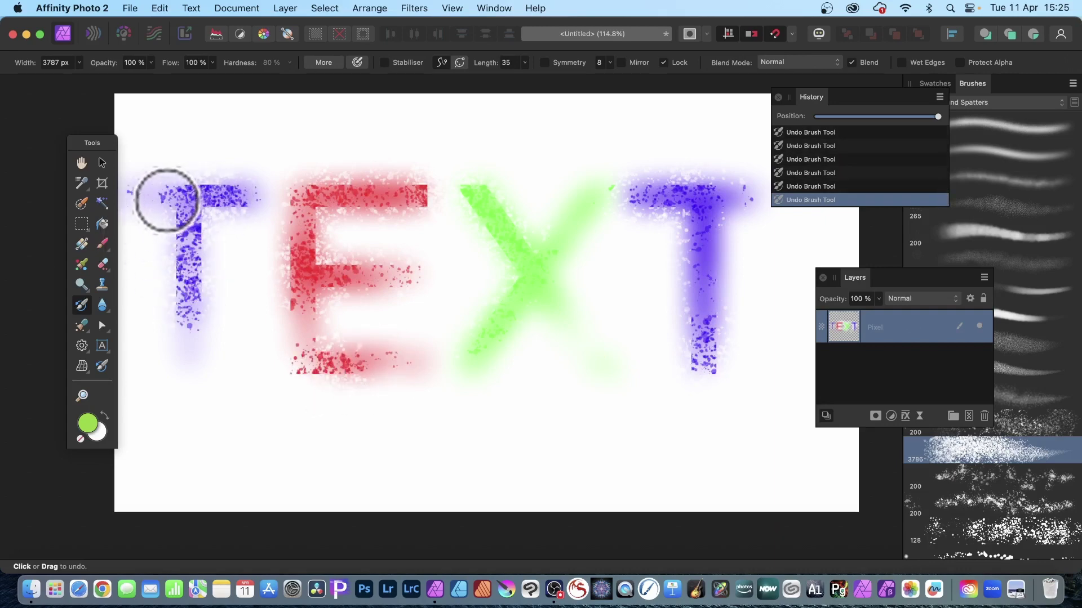
- Move the text's pixel layer to the canvas's upper left, scale it down to about 70% and rotate it clockwise to a diagonal
{"action": "left_click", "coordinate": [102, 163]}
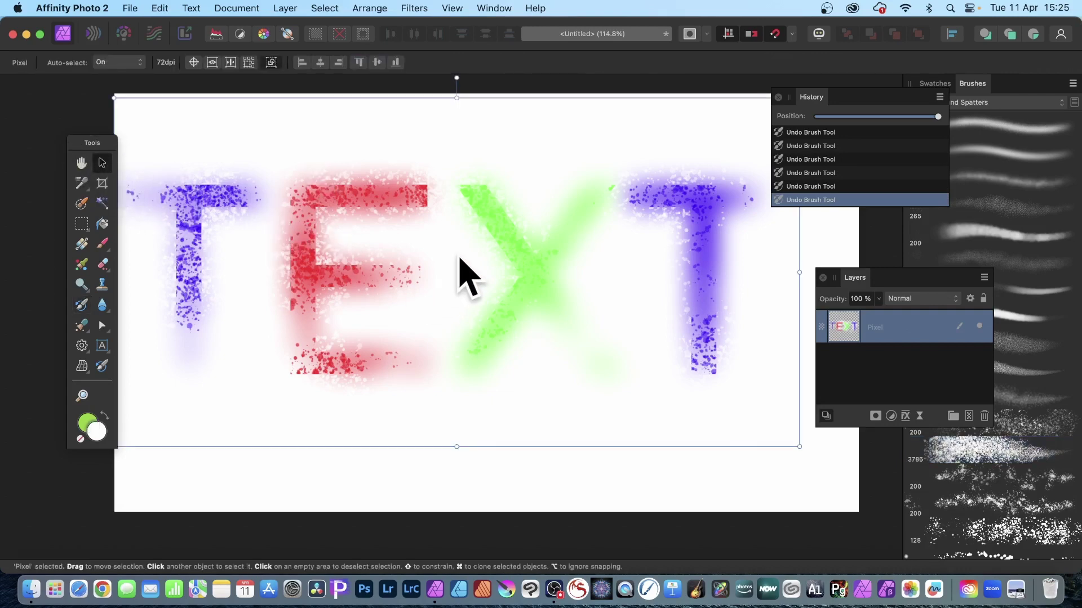
{"action": "left_click_drag", "start_coordinate": [500, 234], "coordinate": [588, 267]}
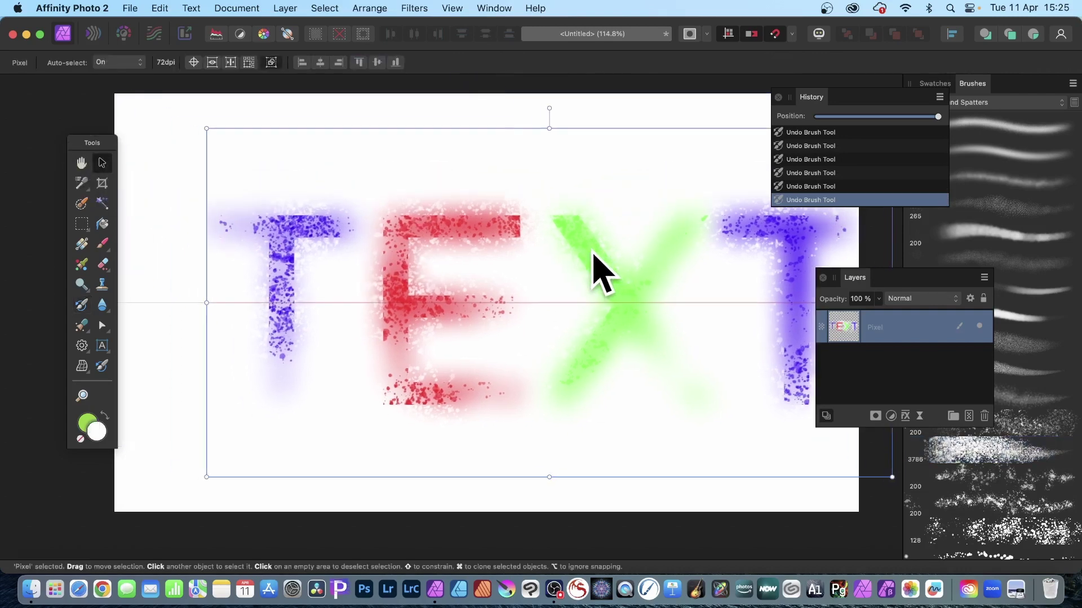
{"action": "left_click_drag", "start_coordinate": [200, 132], "coordinate": [434, 246]}
{"action": "left_click_drag", "start_coordinate": [599, 366], "coordinate": [283, 175]}
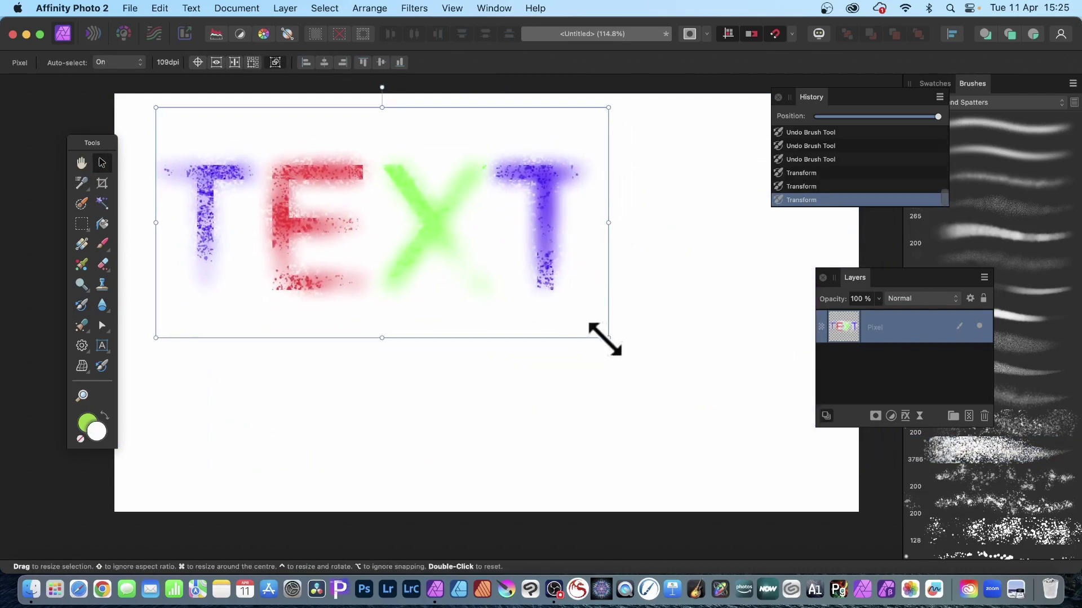
{"action": "left_click_drag", "start_coordinate": [606, 337], "coordinate": [634, 351]}
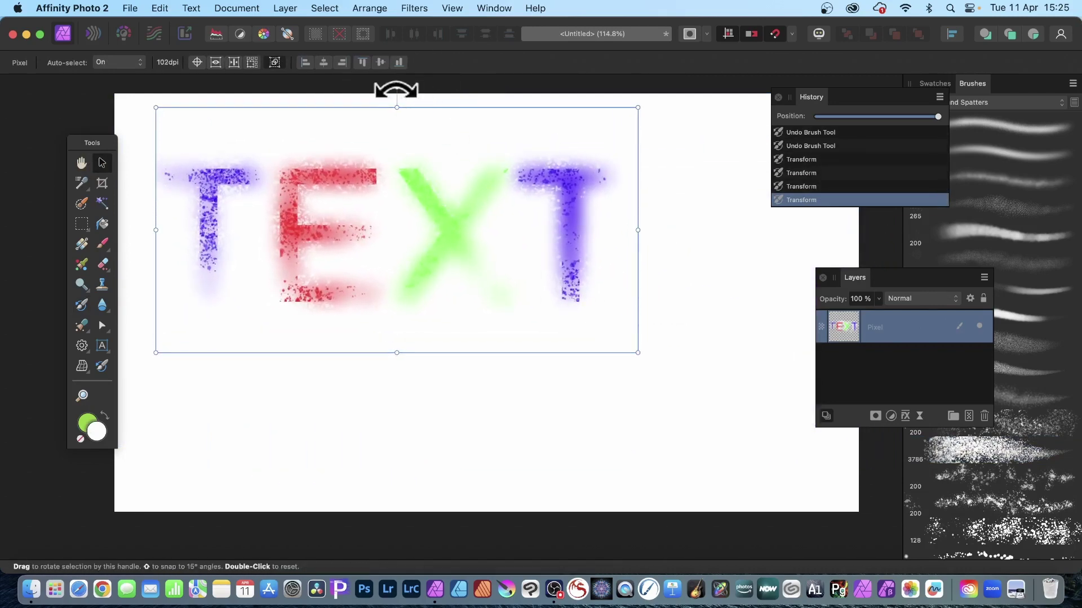
{"action": "left_click_drag", "start_coordinate": [400, 88], "coordinate": [517, 122]}
- Duplicate the rotated text three times in a row across the canvas and merge all visible layers into a new pixel layer
{"action": "mouse_move", "coordinate": [398, 181]}
{"action": "left_mouse_down"}
{"action": "mouse_move", "coordinate": [307, 203]}
{"action": "mouse_move", "coordinate": [495, 205]}
{"action": "mouse_move", "coordinate": [442, 212]}
{"action": "mouse_move", "coordinate": [433, 211]}
{"action": "mouse_move", "coordinate": [715, 189]}
{"action": "mouse_move", "coordinate": [694, 184]}
{"action": "left_mouse_up"}
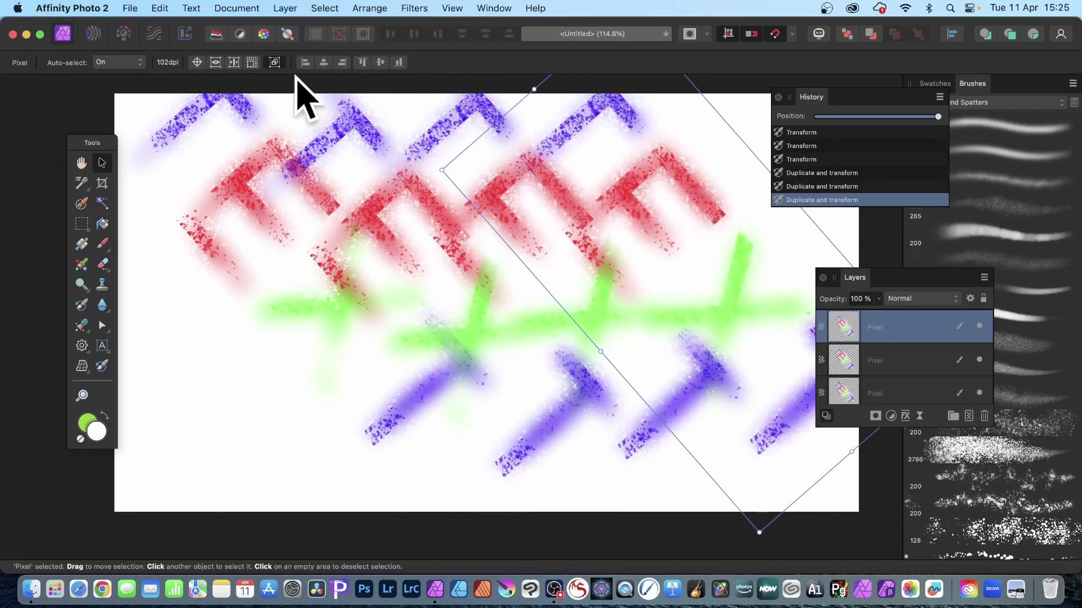
{"action": "left_click", "coordinate": [282, 8]}
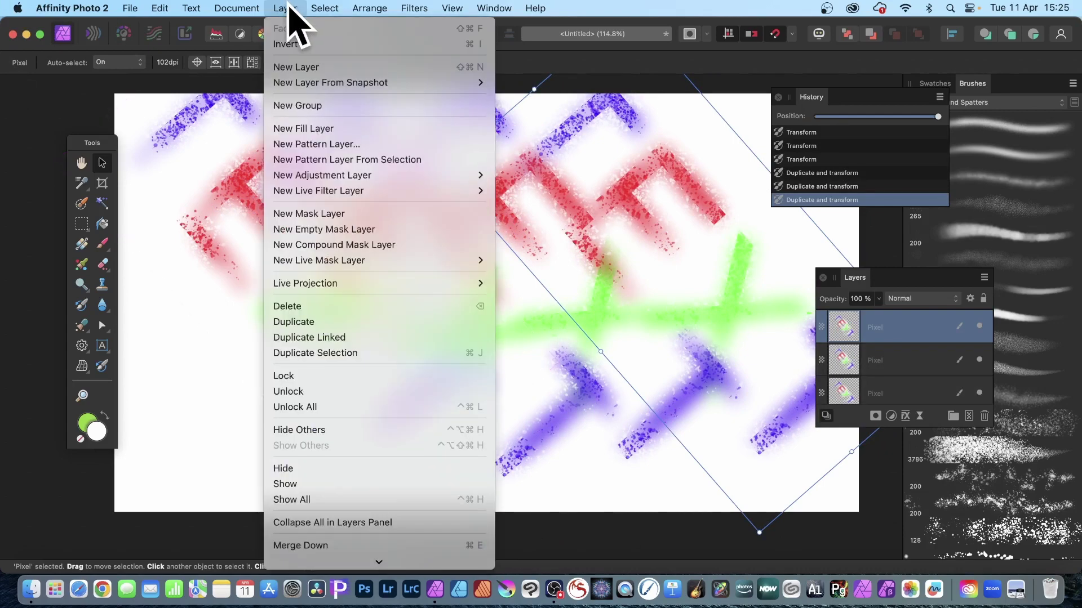
{"action": "scroll", "coordinate": [326, 447], "scroll_direction": "down", "scroll_amount": 5}
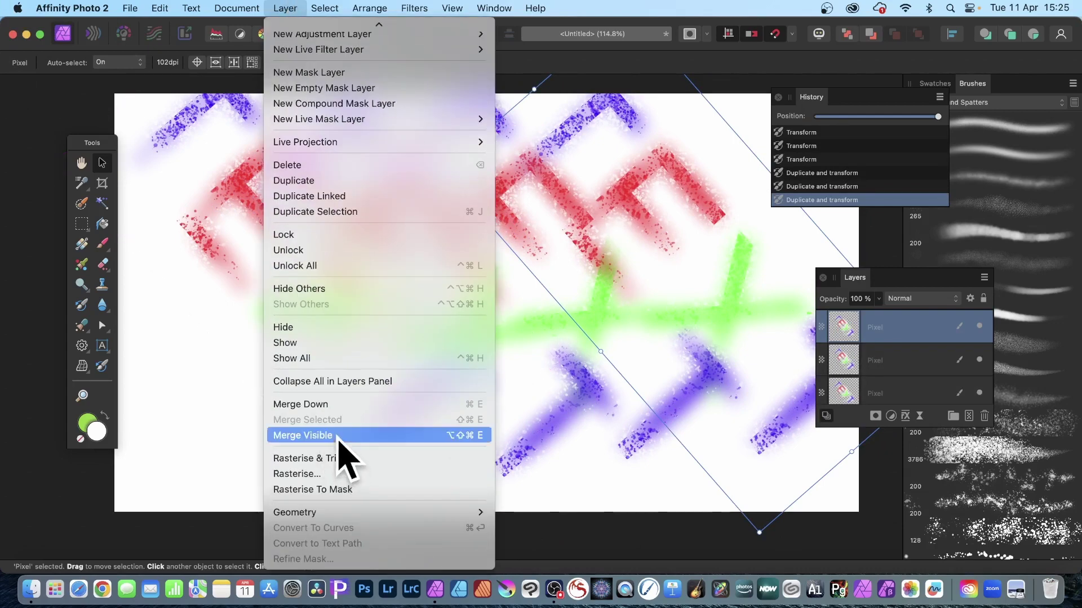
{"action": "left_click", "coordinate": [329, 436]}
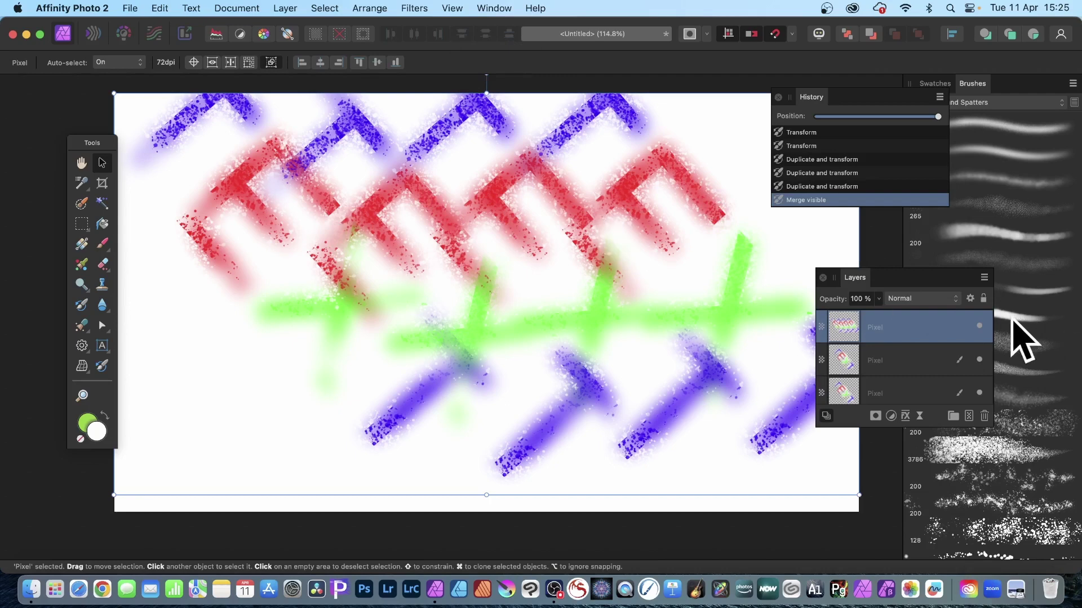
- Try moving the merged pixel layer slightly upward over the text copies, and undo the move
{"action": "left_click_drag", "start_coordinate": [568, 386], "coordinate": [416, 113]}
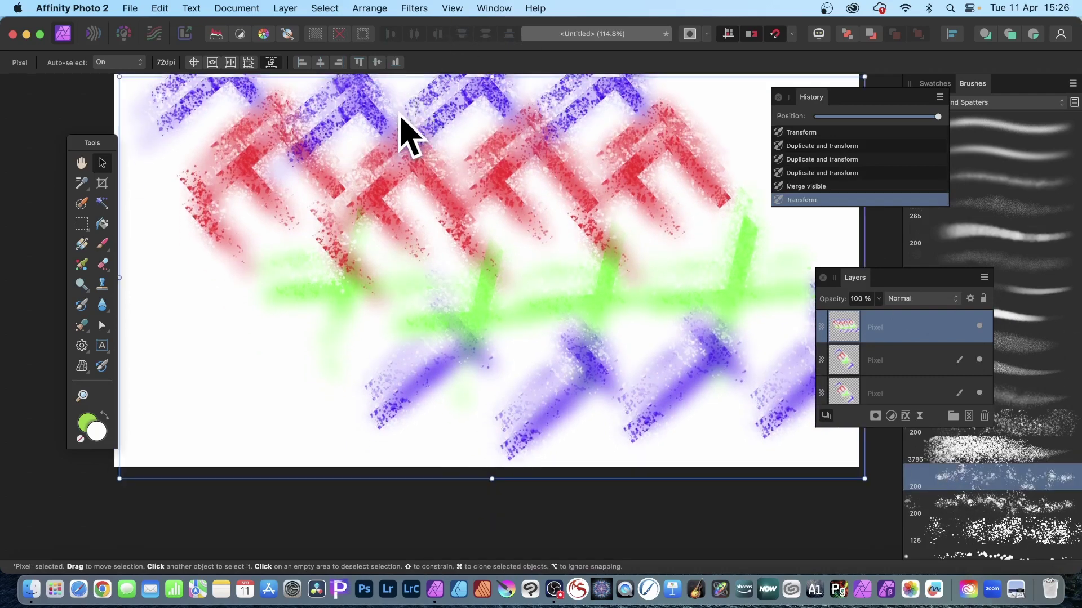
{"action": "key", "text": "super+z"}
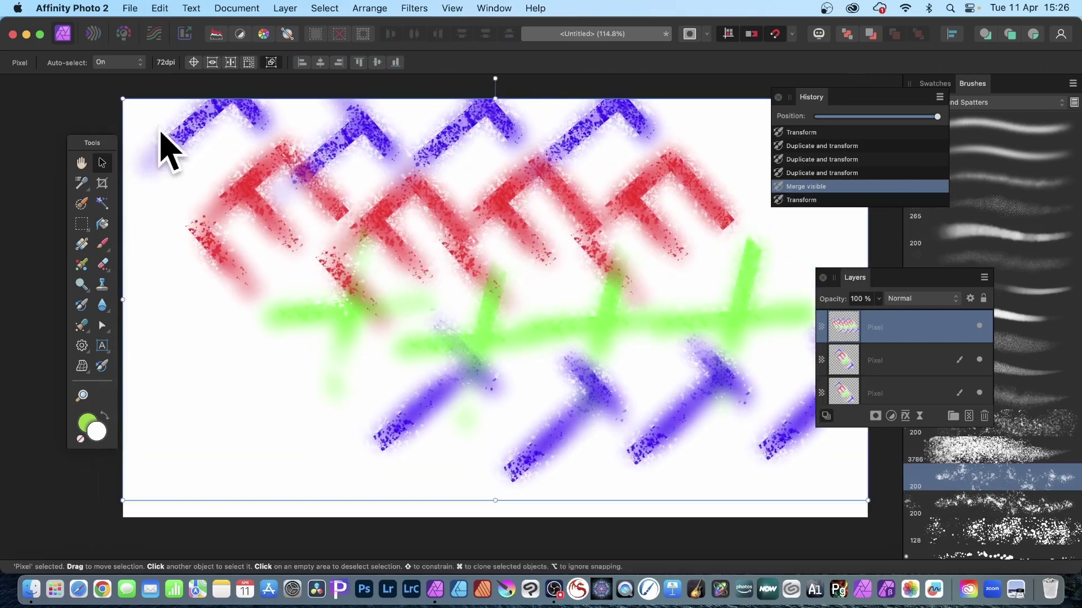
{"action": "scroll", "coordinate": [929, 309], "scroll_direction": "down", "scroll_amount": 3}
{"action": "scroll", "coordinate": [930, 312], "scroll_direction": "up", "scroll_amount": 3}
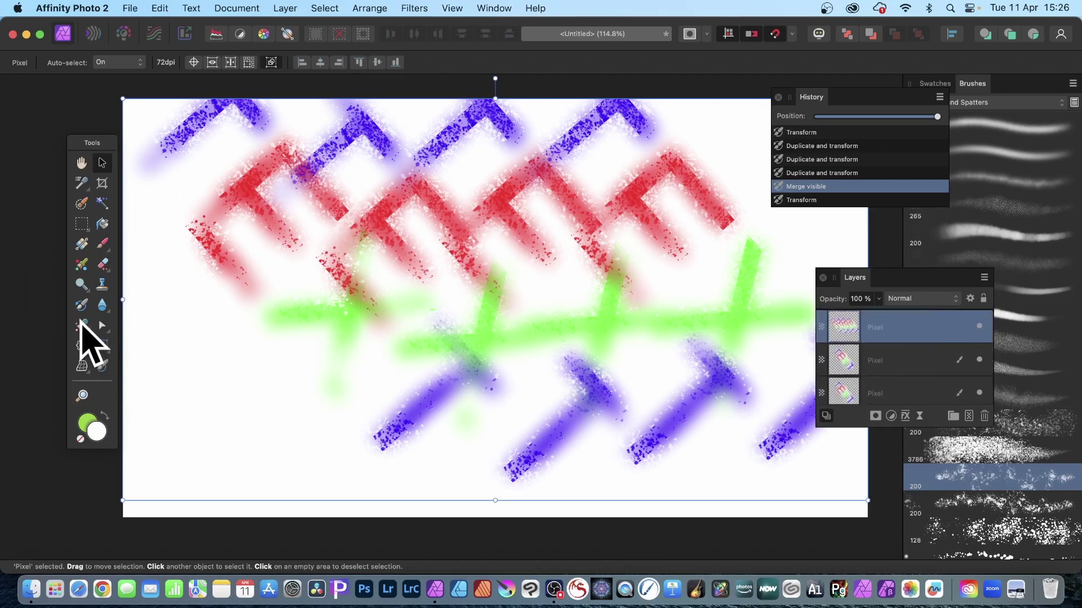
- Paint Undo Brush strokes with the 200 px spatter brush across the merged layer to bring parts of the upright TEXT back
{"action": "left_click", "coordinate": [82, 305]}
{"action": "left_click_drag", "start_coordinate": [362, 210], "coordinate": [362, 285]}
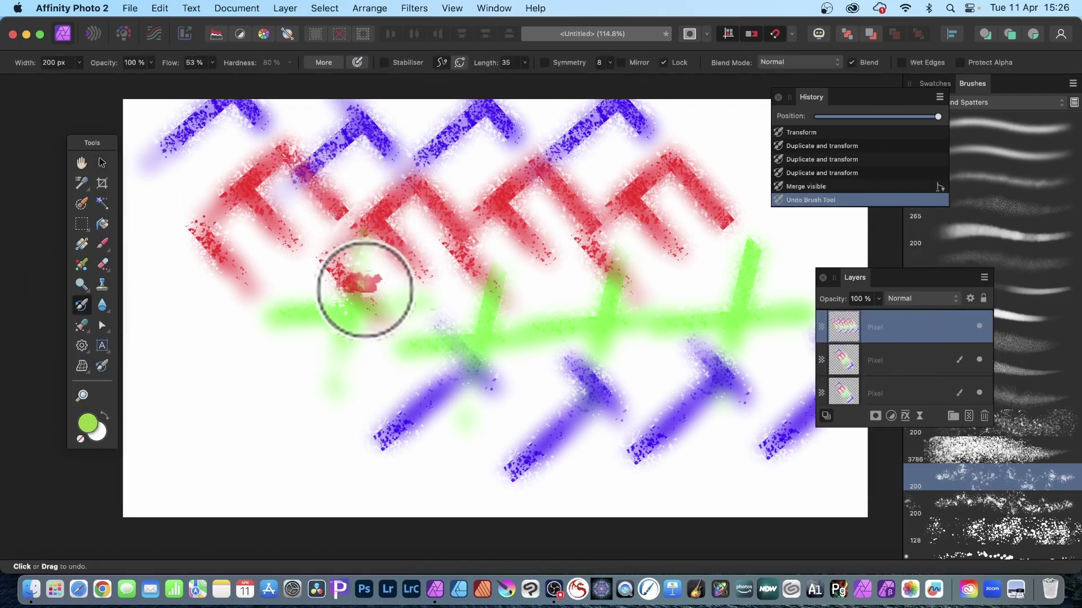
{"action": "mouse_move", "coordinate": [377, 243]}
{"action": "left_mouse_down"}
{"action": "mouse_move", "coordinate": [314, 185]}
{"action": "mouse_move", "coordinate": [326, 220]}
{"action": "mouse_move", "coordinate": [357, 224]}
{"action": "left_mouse_up"}
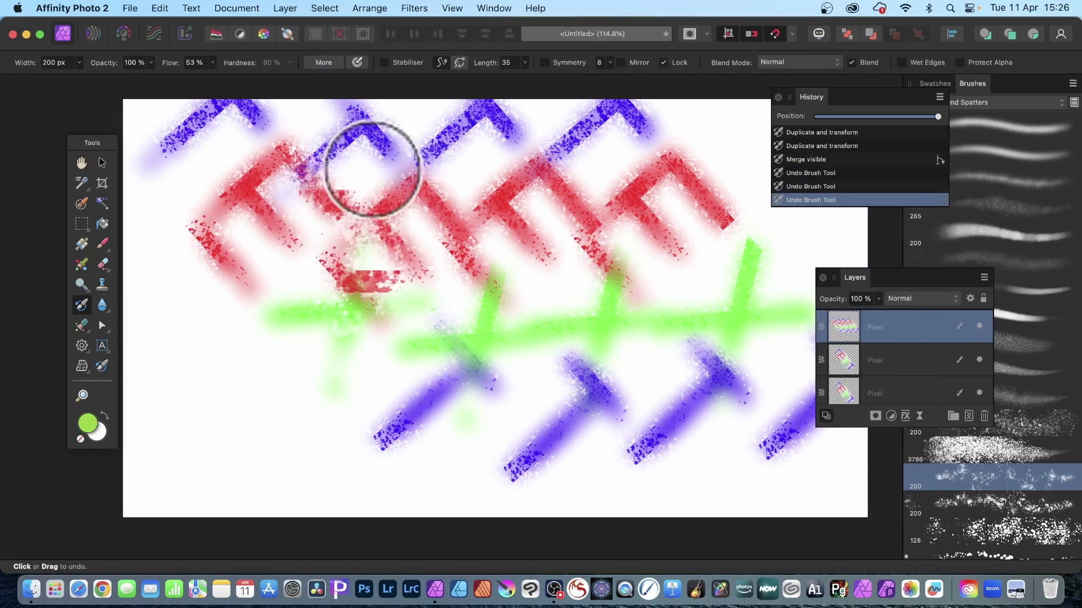
{"action": "left_click_drag", "start_coordinate": [372, 175], "coordinate": [354, 197]}
{"action": "mouse_move", "coordinate": [353, 198]}
{"action": "left_mouse_down"}
{"action": "mouse_move", "coordinate": [394, 191]}
{"action": "mouse_move", "coordinate": [418, 212]}
{"action": "mouse_move", "coordinate": [318, 217]}
{"action": "mouse_move", "coordinate": [283, 234]}
{"action": "mouse_move", "coordinate": [242, 289]}
{"action": "mouse_move", "coordinate": [302, 349]}
{"action": "mouse_move", "coordinate": [221, 221]}
{"action": "mouse_move", "coordinate": [188, 290]}
{"action": "mouse_move", "coordinate": [205, 310]}
{"action": "mouse_move", "coordinate": [222, 285]}
{"action": "mouse_move", "coordinate": [219, 324]}
{"action": "mouse_move", "coordinate": [164, 316]}
{"action": "mouse_move", "coordinate": [169, 180]}
{"action": "mouse_move", "coordinate": [454, 225]}
{"action": "mouse_move", "coordinate": [495, 265]}
{"action": "left_mouse_up"}
{"action": "mouse_move", "coordinate": [578, 365]}
{"action": "left_mouse_down"}
{"action": "mouse_move", "coordinate": [587, 186]}
{"action": "mouse_move", "coordinate": [623, 314]}
{"action": "mouse_move", "coordinate": [700, 285]}
{"action": "mouse_move", "coordinate": [779, 191]}
{"action": "left_mouse_up"}
{"action": "mouse_move", "coordinate": [700, 199]}
{"action": "left_mouse_down"}
{"action": "mouse_move", "coordinate": [589, 203]}
{"action": "mouse_move", "coordinate": [697, 197]}
{"action": "mouse_move", "coordinate": [605, 199]}
{"action": "mouse_move", "coordinate": [666, 286]}
{"action": "mouse_move", "coordinate": [598, 252]}
{"action": "mouse_move", "coordinate": [677, 198]}
{"action": "mouse_move", "coordinate": [556, 280]}
{"action": "mouse_move", "coordinate": [628, 264]}
{"action": "mouse_move", "coordinate": [624, 347]}
{"action": "left_mouse_up"}
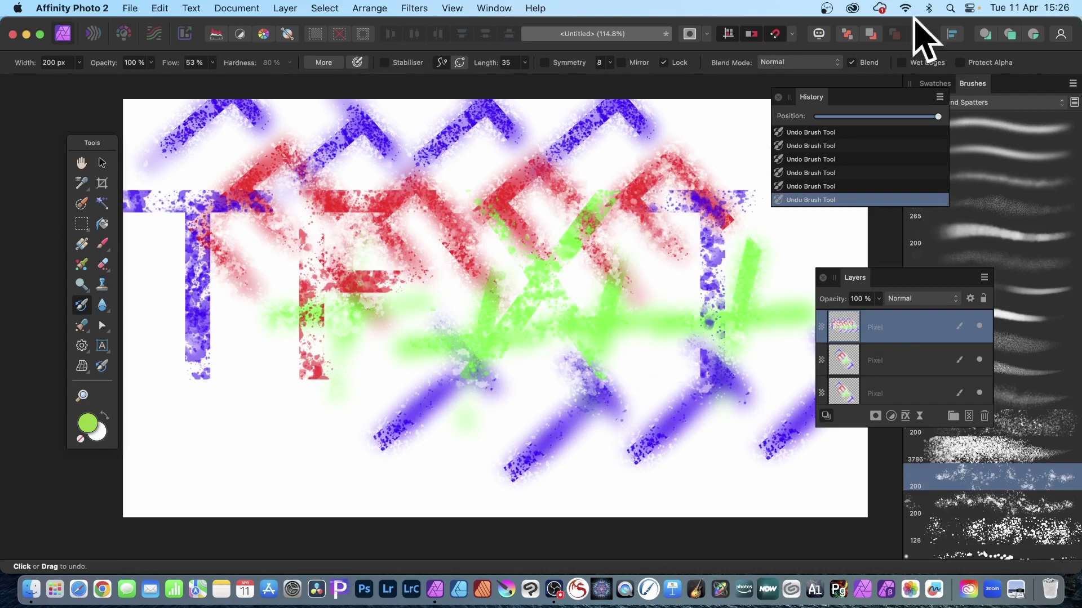
{"action": "mouse_move", "coordinate": [324, 241]}
{"action": "left_mouse_down"}
{"action": "mouse_move", "coordinate": [466, 197]}
{"action": "mouse_move", "coordinate": [480, 242]}
{"action": "mouse_move", "coordinate": [471, 321]}
{"action": "mouse_move", "coordinate": [583, 361]}
{"action": "left_mouse_up"}
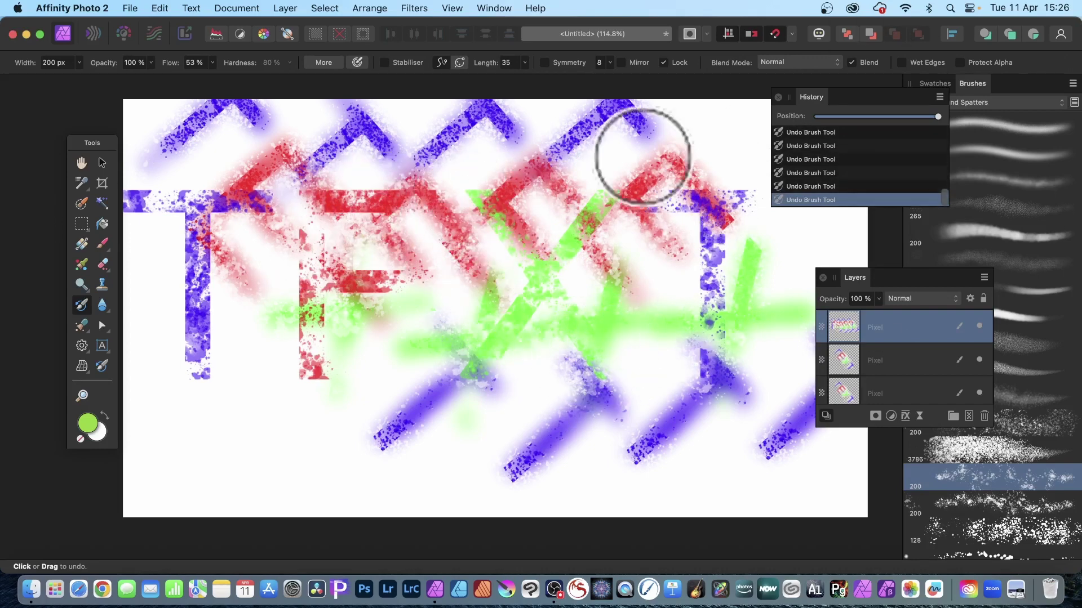
- Apply a Deform distortion filter to the merged pixel layer with five handles placed across the text
{"action": "left_click", "coordinate": [414, 8]}
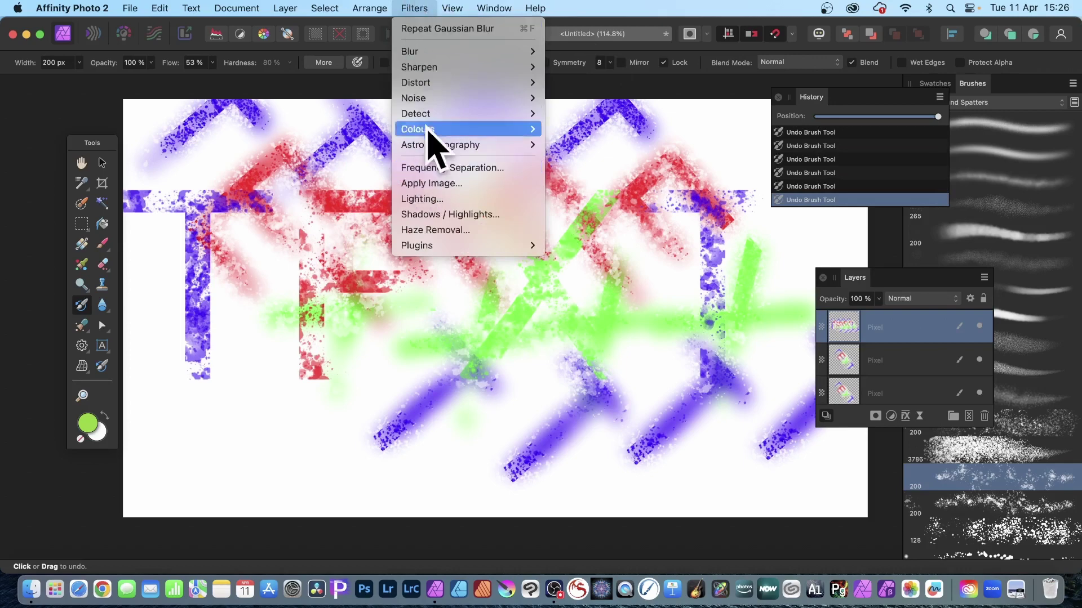
{"action": "mouse_move", "coordinate": [443, 84]}
{"action": "left_click", "coordinate": [624, 82]}
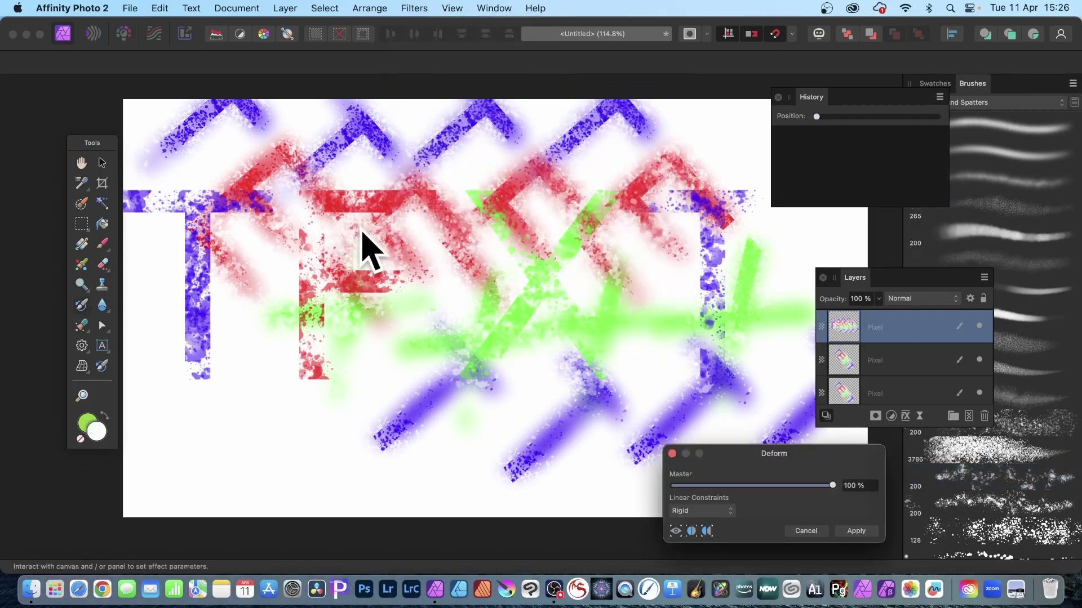
{"action": "left_click", "coordinate": [360, 202]}
{"action": "left_click", "coordinate": [541, 205]}
{"action": "left_click", "coordinate": [649, 197]}
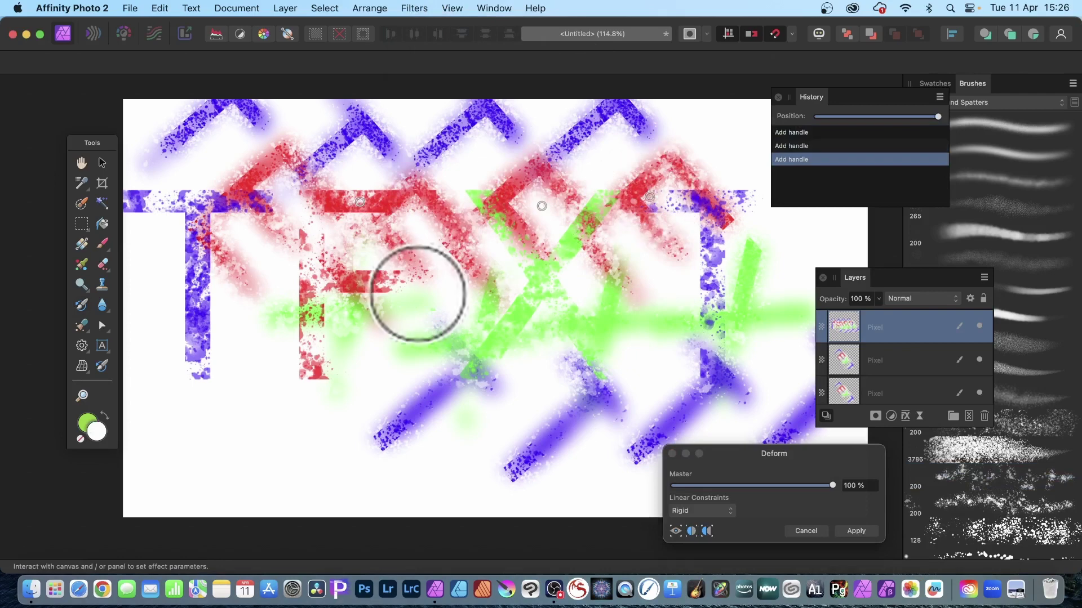
{"action": "left_click", "coordinate": [416, 293]}
{"action": "left_click", "coordinate": [517, 306]}
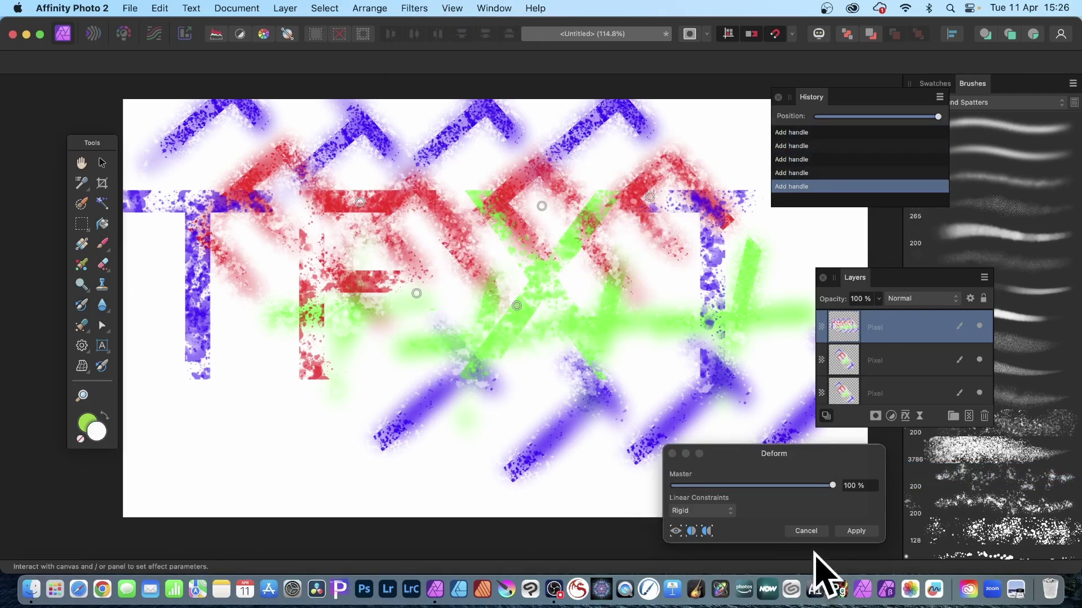
{"action": "left_click", "coordinate": [852, 532]}
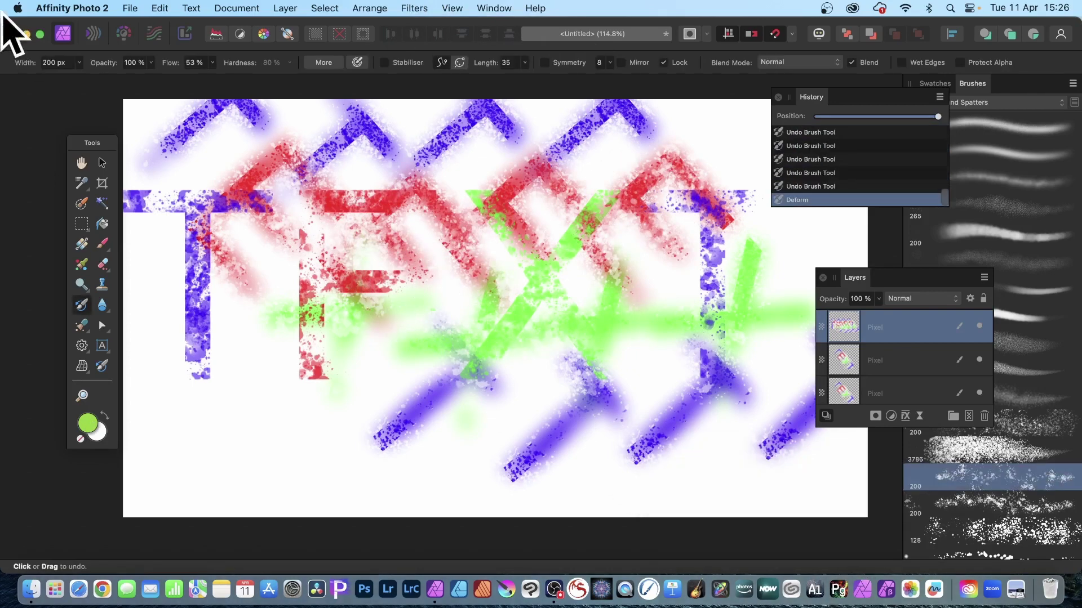
- Apply another Deform filter to the merged layer, pulling one handle to the canvas's upper left and another to its lower right
{"action": "left_click", "coordinate": [102, 163]}
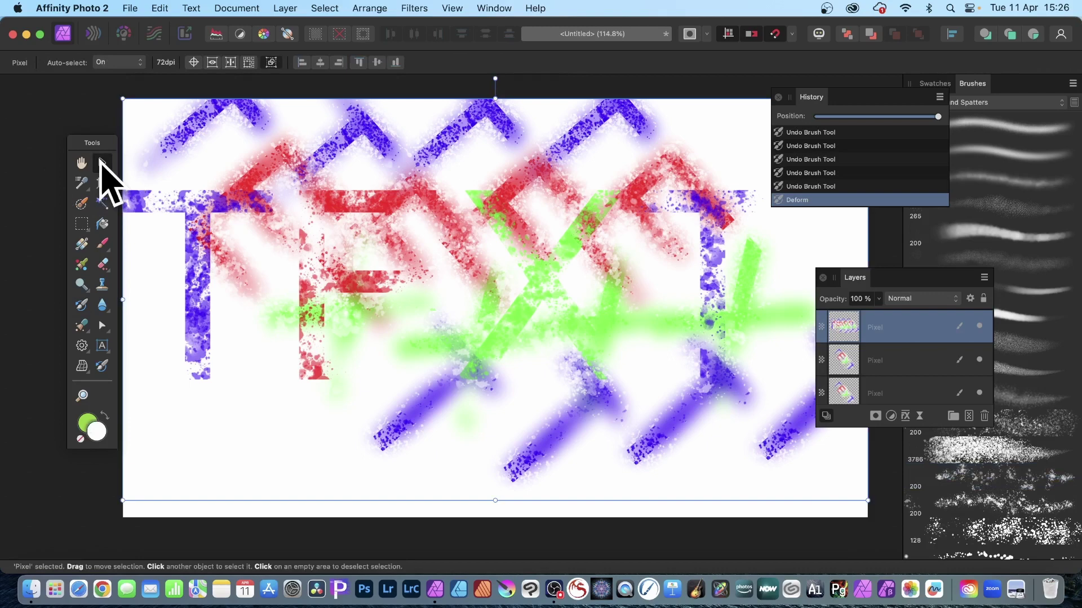
{"action": "left_click", "coordinate": [415, 9]}
{"action": "mouse_move", "coordinate": [422, 89]}
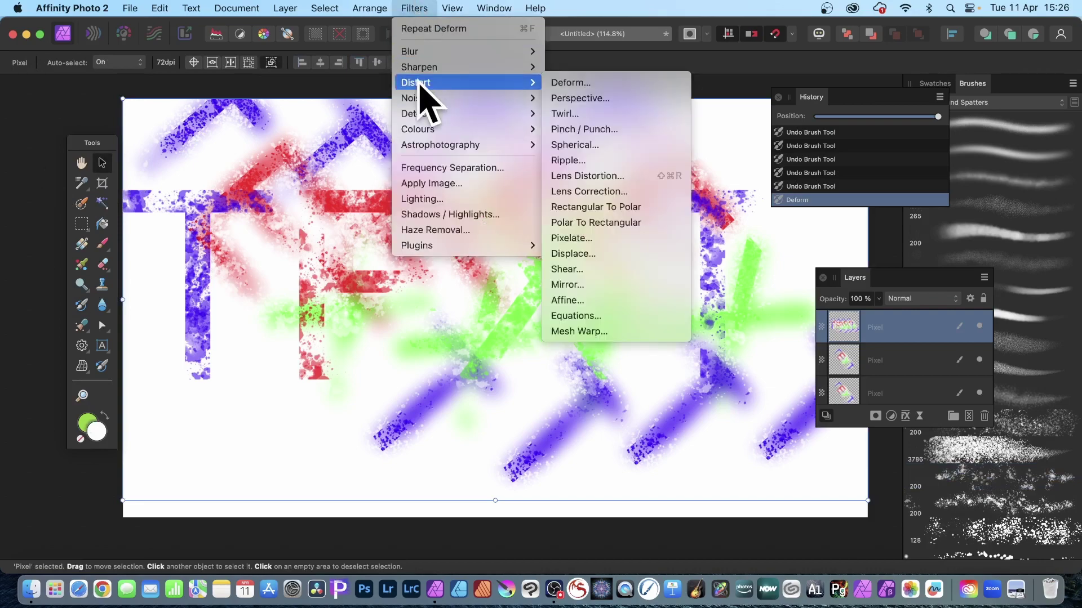
{"action": "left_click", "coordinate": [598, 82]}
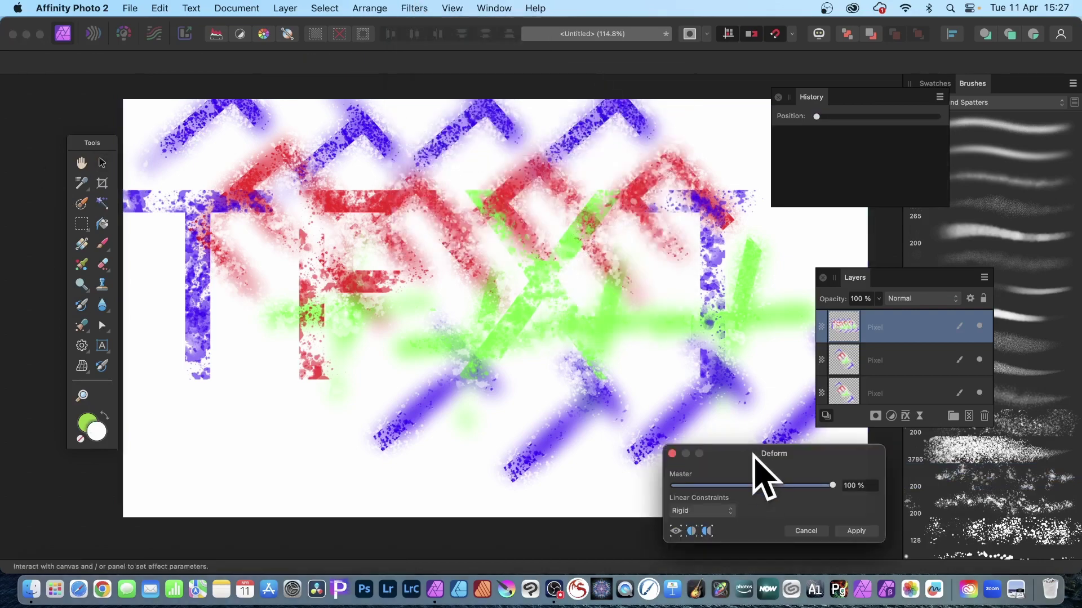
{"action": "left_click_drag", "start_coordinate": [757, 457], "coordinate": [561, 186]}
{"action": "left_click", "coordinate": [385, 201]}
{"action": "left_click", "coordinate": [388, 336]}
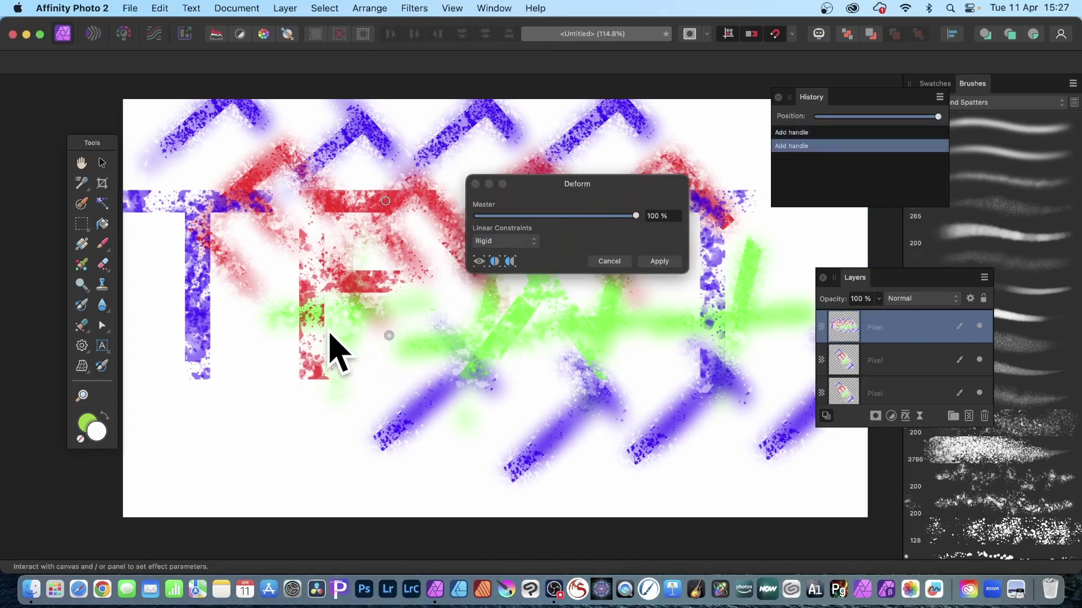
{"action": "left_click", "coordinate": [537, 355]}
{"action": "left_click_drag", "start_coordinate": [536, 355], "coordinate": [270, 178]}
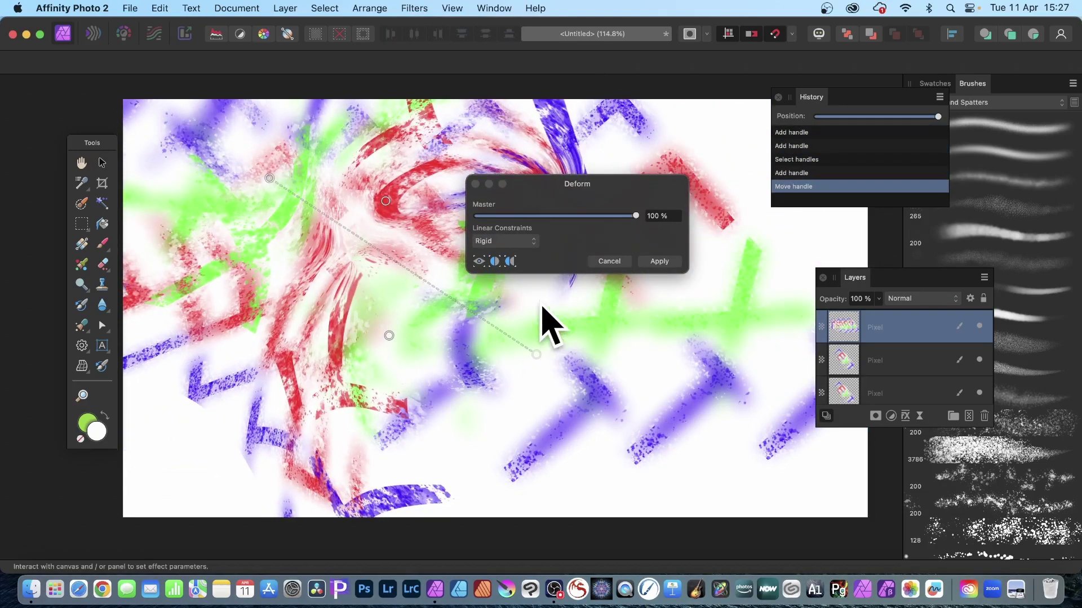
{"action": "left_click_drag", "start_coordinate": [540, 305], "coordinate": [806, 467]}
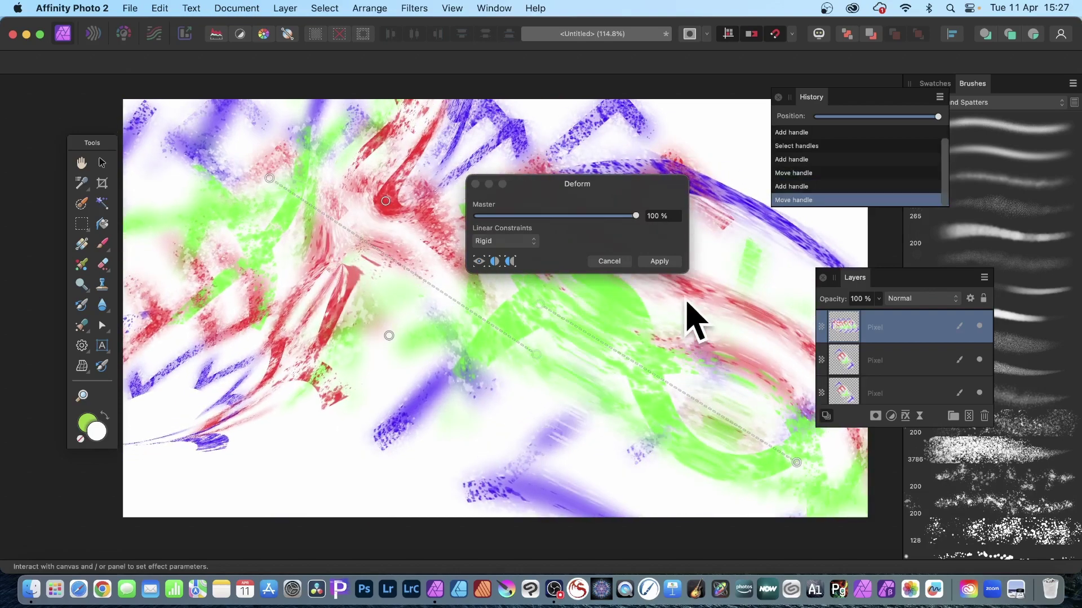
{"action": "left_click", "coordinate": [659, 261]}
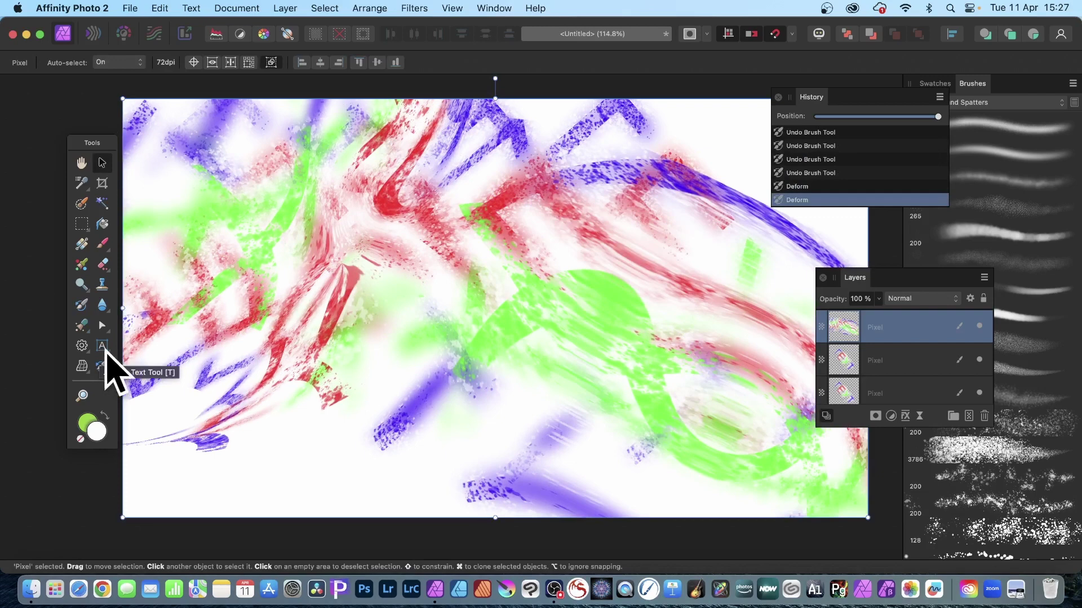
- Paint Undo Brush strokes with the 200 px spatter brush to restore parts of the T, E and X on the distorted layer
{"action": "left_click", "coordinate": [82, 305]}
{"action": "mouse_move", "coordinate": [316, 189]}
{"action": "left_mouse_down"}
{"action": "mouse_move", "coordinate": [338, 209]}
{"action": "mouse_move", "coordinate": [320, 252]}
{"action": "mouse_move", "coordinate": [277, 256]}
{"action": "mouse_move", "coordinate": [348, 242]}
{"action": "mouse_move", "coordinate": [290, 212]}
{"action": "mouse_move", "coordinate": [207, 236]}
{"action": "mouse_move", "coordinate": [317, 201]}
{"action": "mouse_move", "coordinate": [355, 209]}
{"action": "mouse_move", "coordinate": [325, 228]}
{"action": "mouse_move", "coordinate": [304, 298]}
{"action": "mouse_move", "coordinate": [329, 326]}
{"action": "mouse_move", "coordinate": [372, 309]}
{"action": "mouse_move", "coordinate": [392, 325]}
{"action": "mouse_move", "coordinate": [423, 314]}
{"action": "left_mouse_up"}
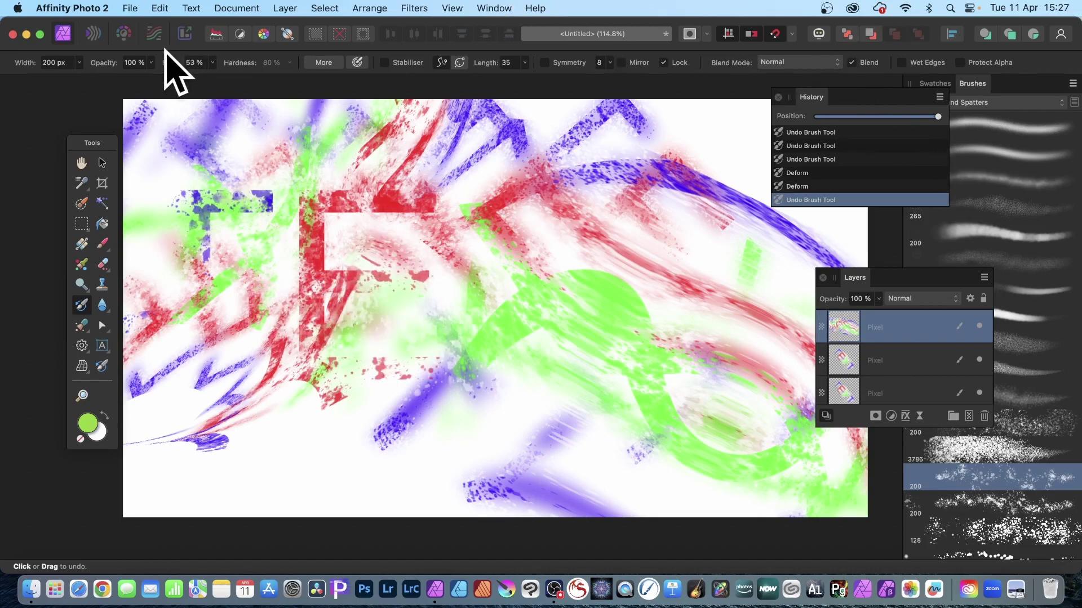
{"action": "mouse_move", "coordinate": [483, 263]}
{"action": "left_mouse_down"}
{"action": "mouse_move", "coordinate": [541, 228]}
{"action": "mouse_move", "coordinate": [540, 297]}
{"action": "mouse_move", "coordinate": [517, 309]}
{"action": "mouse_move", "coordinate": [596, 232]}
{"action": "mouse_move", "coordinate": [583, 270]}
{"action": "left_mouse_up"}
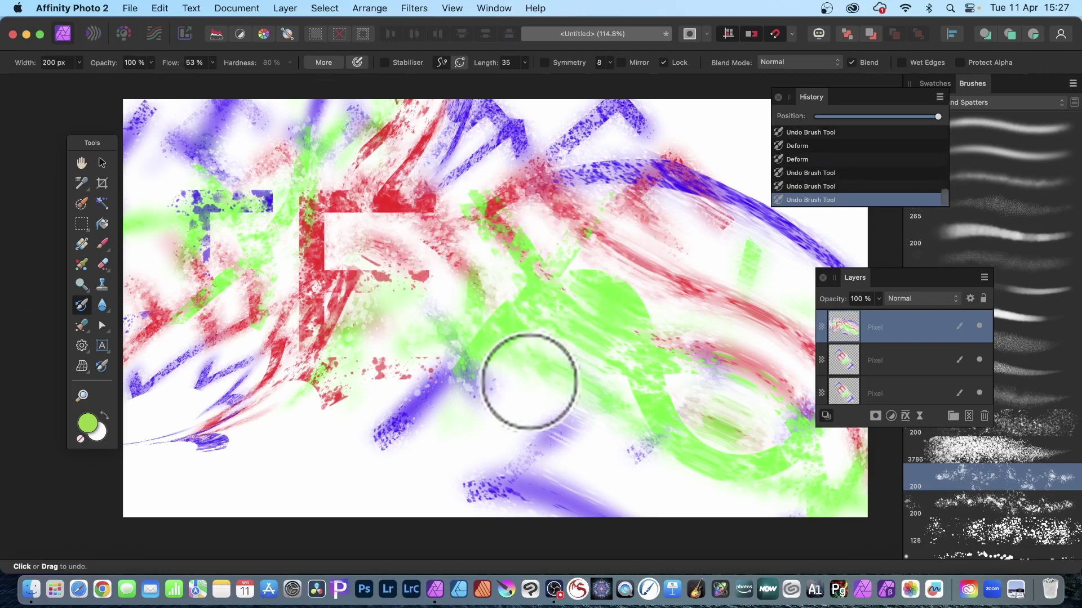
- Restore more of the upright TEXT with Undo Brush strokes, including hatched strokes with a 32 px brush from the Pencils category
{"action": "left_click", "coordinate": [974, 104]}
{"action": "scroll", "coordinate": [985, 119], "scroll_direction": "up", "scroll_amount": 3}
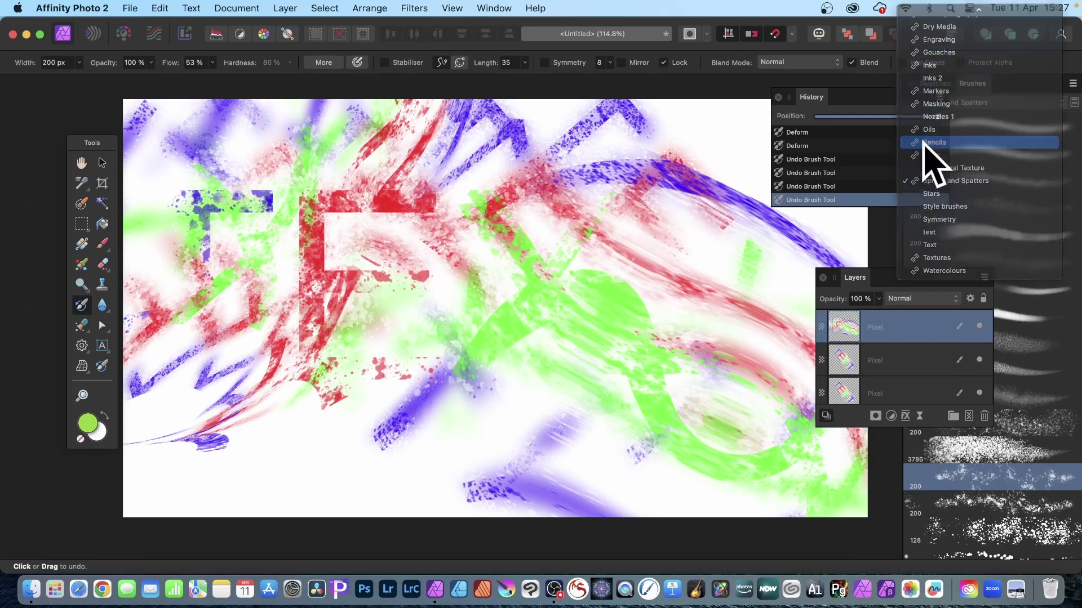
{"action": "left_click", "coordinate": [944, 144]}
{"action": "mouse_move", "coordinate": [518, 228]}
{"action": "left_mouse_down"}
{"action": "mouse_move", "coordinate": [593, 195]}
{"action": "mouse_move", "coordinate": [608, 234]}
{"action": "left_mouse_up"}
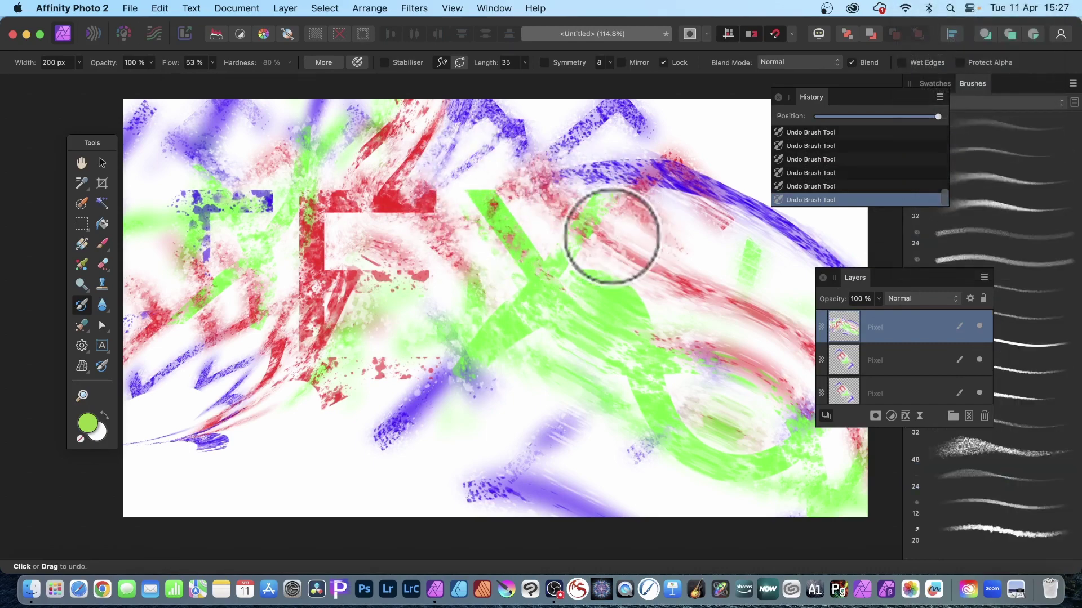
{"action": "left_click", "coordinate": [979, 189]}
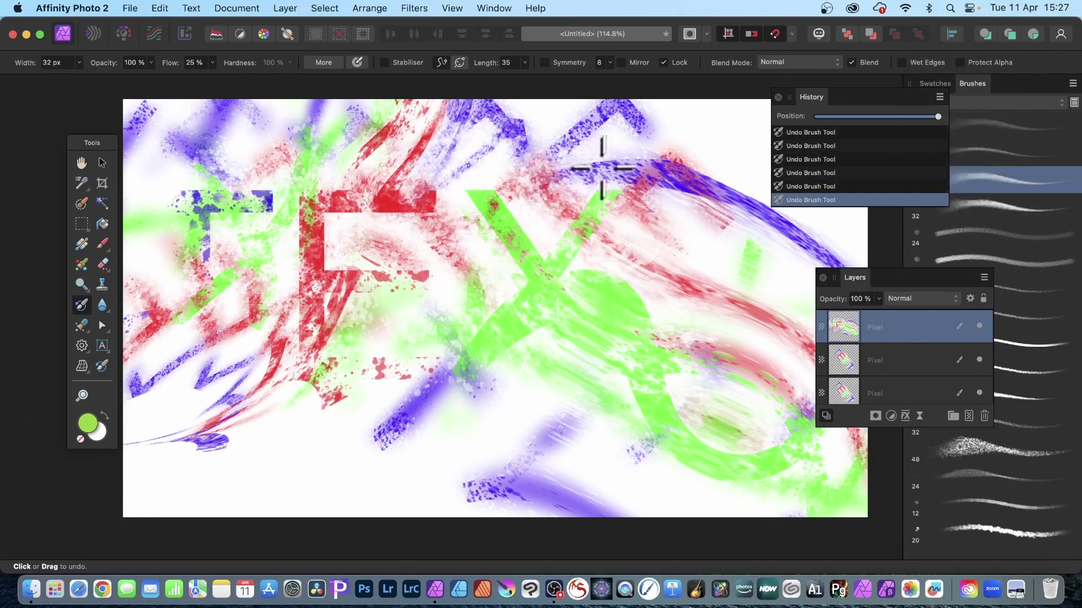
{"action": "mouse_move", "coordinate": [602, 168]}
{"action": "left_mouse_down"}
{"action": "mouse_move", "coordinate": [714, 229]}
{"action": "mouse_move", "coordinate": [751, 309]}
{"action": "mouse_move", "coordinate": [709, 271]}
{"action": "mouse_move", "coordinate": [684, 170]}
{"action": "left_mouse_up"}
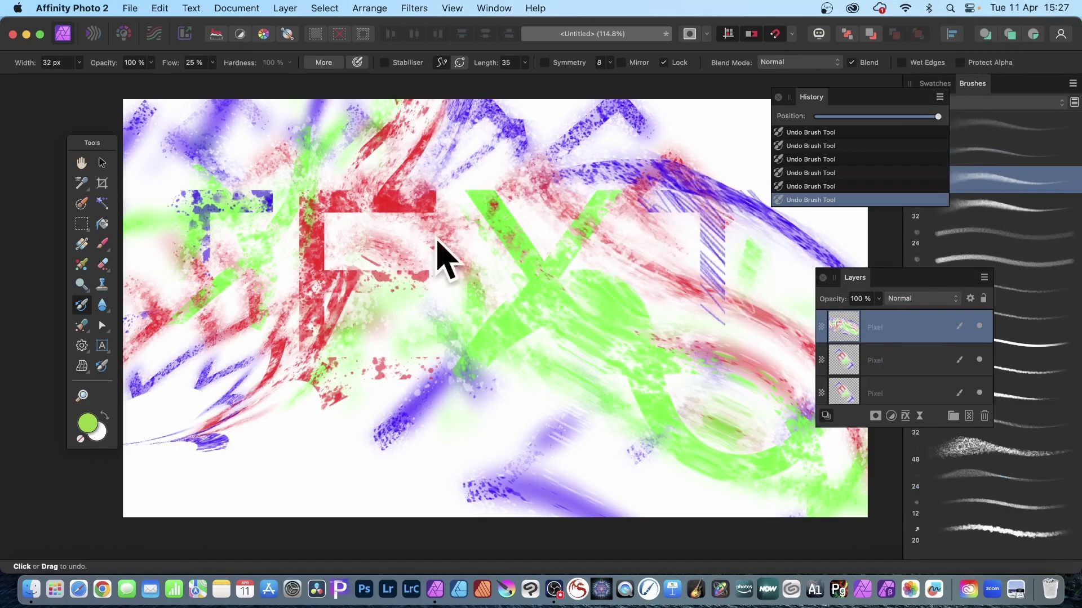
{"action": "mouse_move", "coordinate": [358, 181]}
{"action": "left_mouse_down"}
{"action": "mouse_move", "coordinate": [402, 222]}
{"action": "mouse_move", "coordinate": [439, 300]}
{"action": "mouse_move", "coordinate": [312, 222]}
{"action": "mouse_move", "coordinate": [361, 287]}
{"action": "mouse_move", "coordinate": [340, 337]}
{"action": "mouse_move", "coordinate": [310, 337]}
{"action": "mouse_move", "coordinate": [248, 283]}
{"action": "mouse_move", "coordinate": [161, 238]}
{"action": "mouse_move", "coordinate": [277, 377]}
{"action": "mouse_move", "coordinate": [155, 298]}
{"action": "mouse_move", "coordinate": [170, 337]}
{"action": "mouse_move", "coordinate": [208, 321]}
{"action": "mouse_move", "coordinate": [181, 225]}
{"action": "mouse_move", "coordinate": [173, 273]}
{"action": "mouse_move", "coordinate": [224, 282]}
{"action": "mouse_move", "coordinate": [169, 192]}
{"action": "left_mouse_up"}
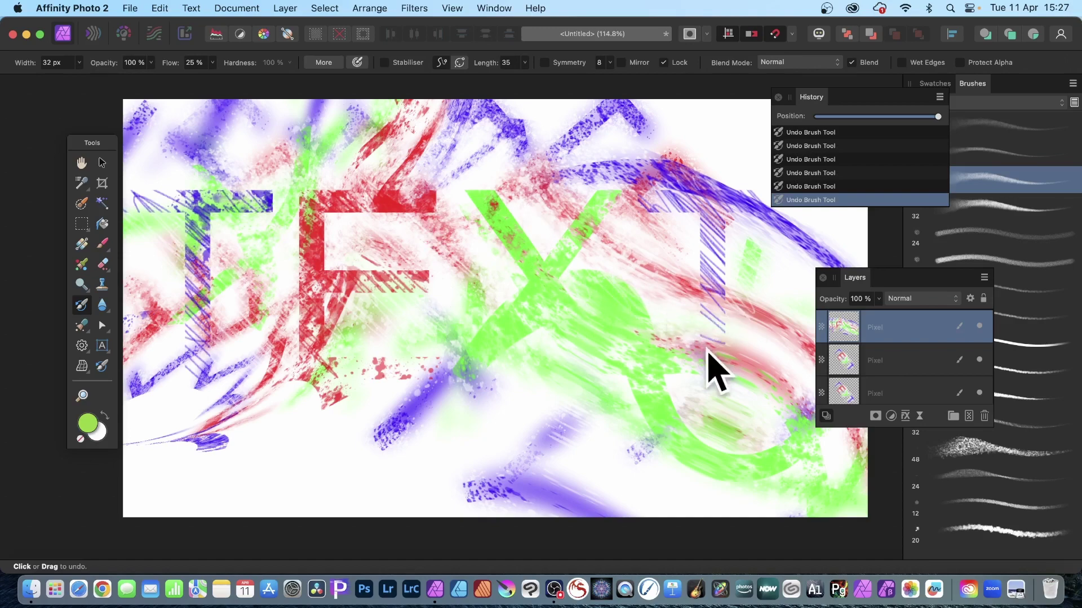
{"action": "mouse_move", "coordinate": [709, 352]}
{"action": "left_mouse_down"}
{"action": "mouse_move", "coordinate": [711, 327]}
{"action": "mouse_move", "coordinate": [711, 340]}
{"action": "mouse_move", "coordinate": [668, 341]}
{"action": "mouse_move", "coordinate": [734, 270]}
{"action": "mouse_move", "coordinate": [683, 242]}
{"action": "left_mouse_up"}
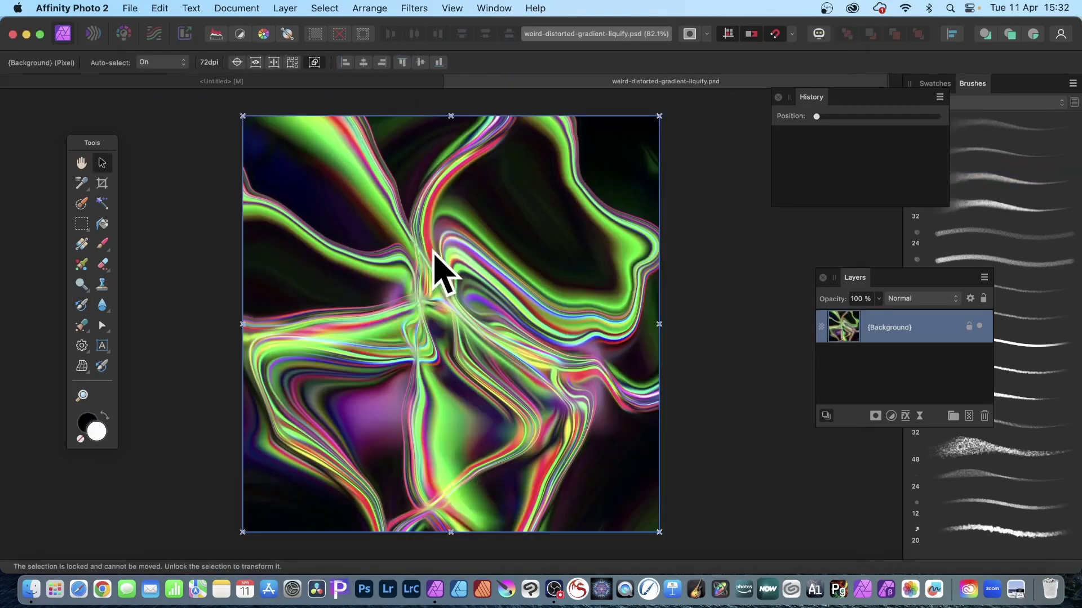
{"action": "left_click", "coordinate": [128, 8]}
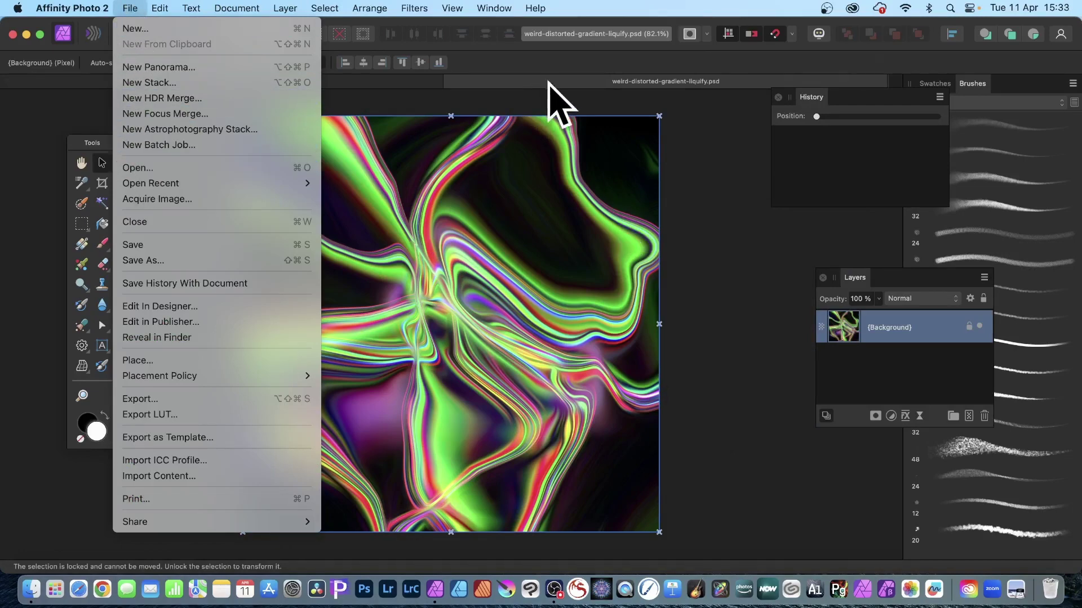
{"action": "left_click", "coordinate": [558, 93]}
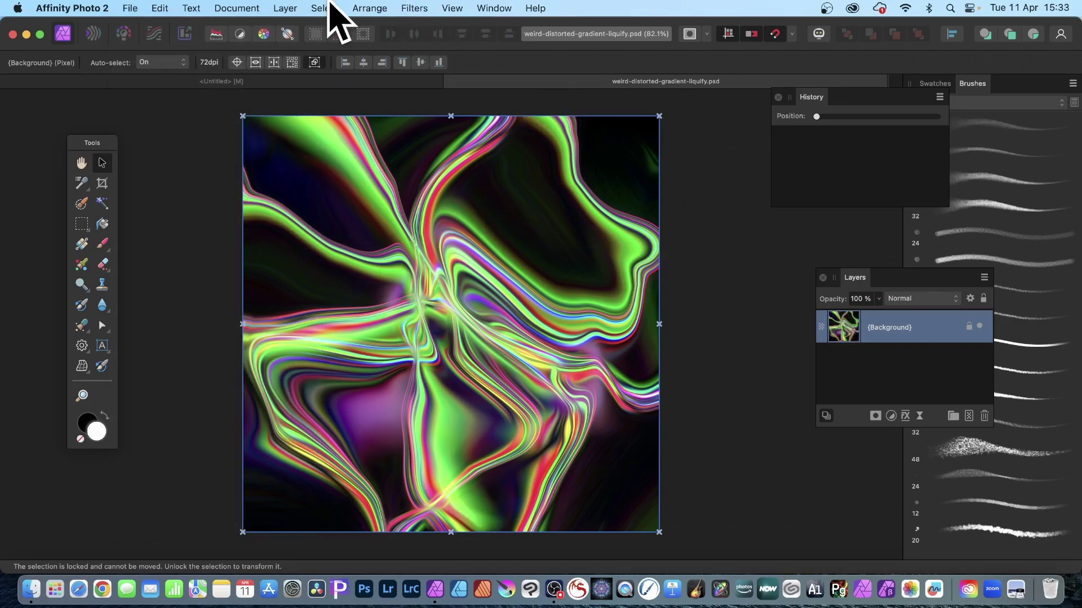
- Apply a Gaussian Blur with a 0 px radius to the gradient image's Background layer
{"action": "left_click", "coordinate": [423, 9]}
{"action": "mouse_move", "coordinate": [427, 31]}
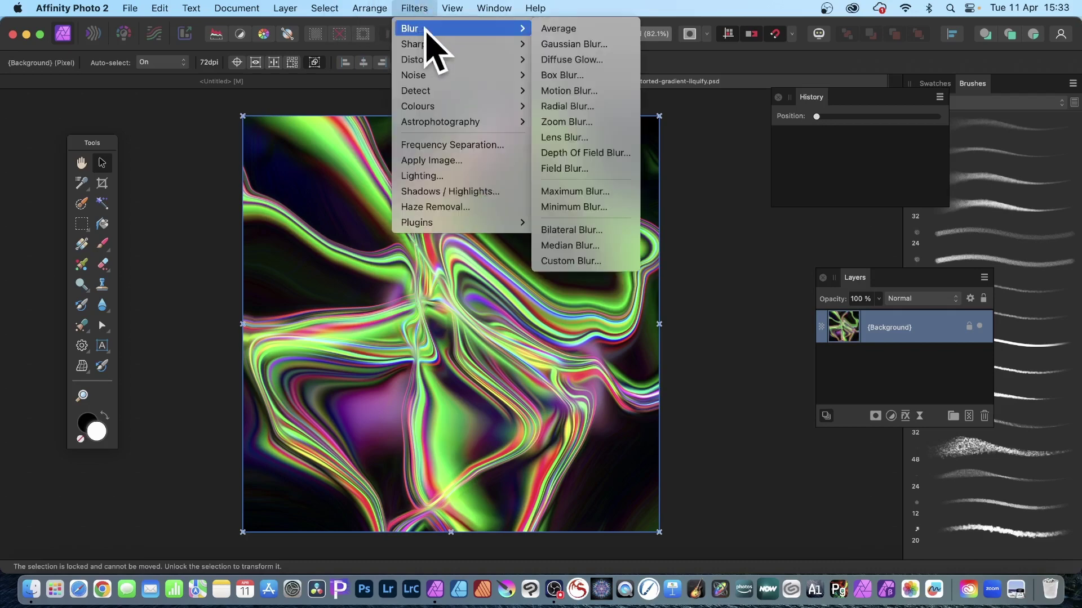
{"action": "left_click", "coordinate": [617, 44]}
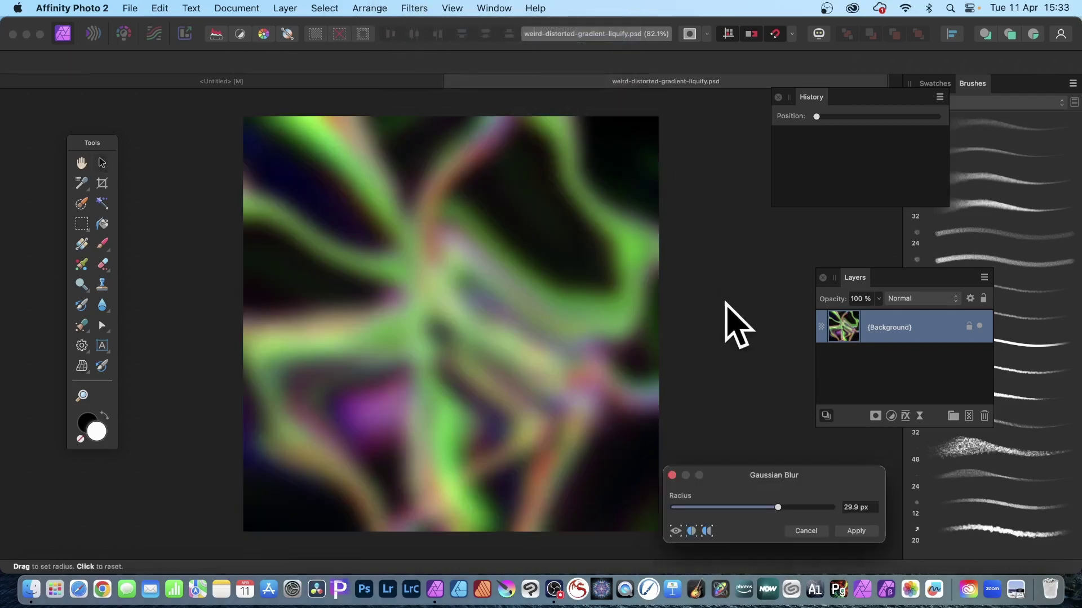
{"action": "left_click_drag", "start_coordinate": [693, 506], "coordinate": [601, 500]}
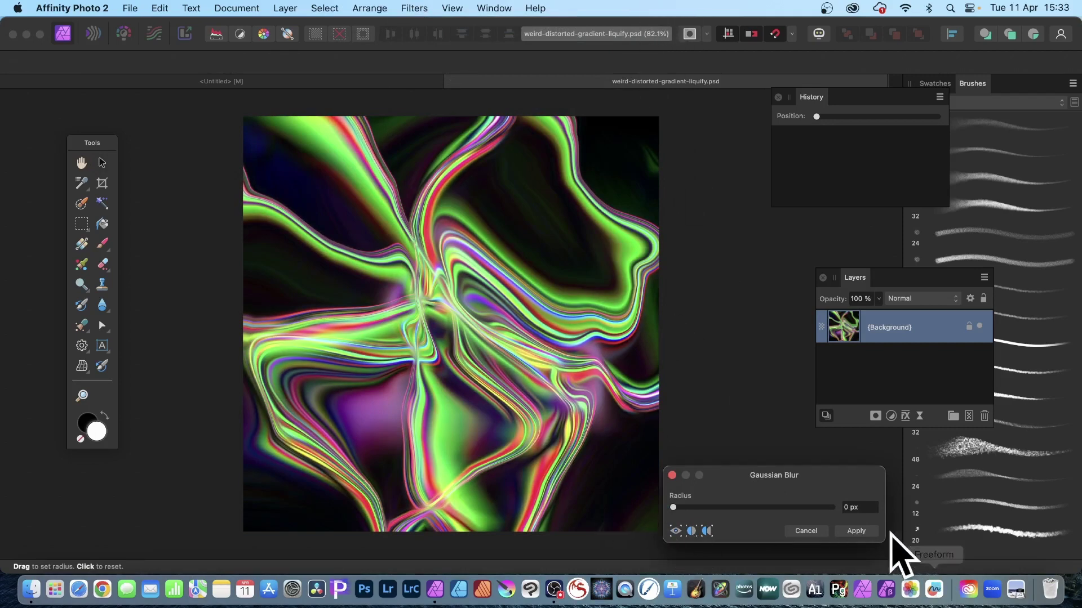
{"action": "left_click", "coordinate": [866, 531]}
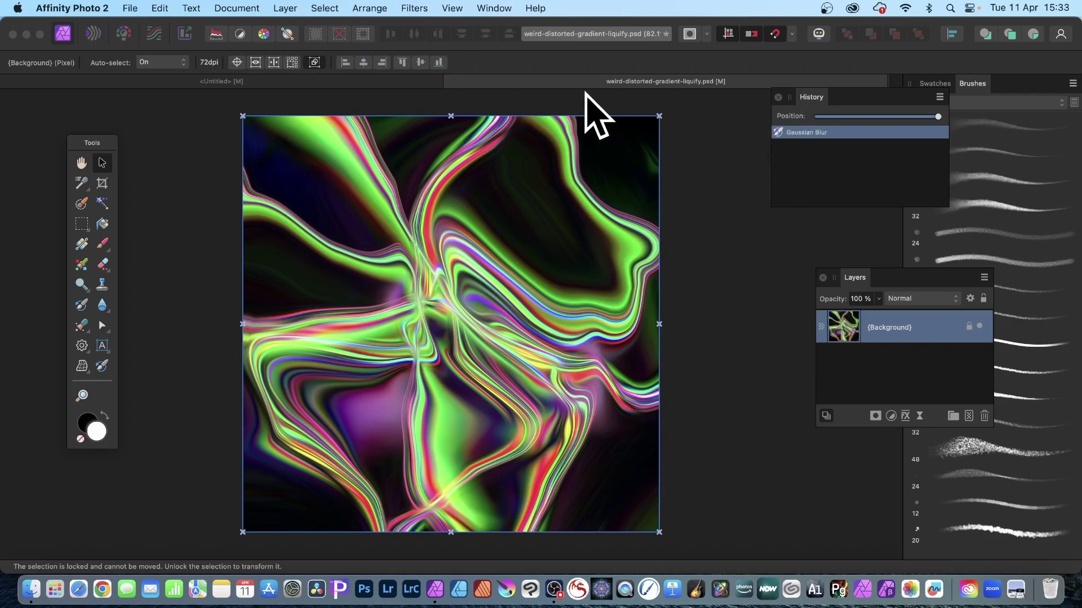
- Delete the gradient image's Background layer and add a new empty pixel layer
{"action": "key", "text": "Delete"}
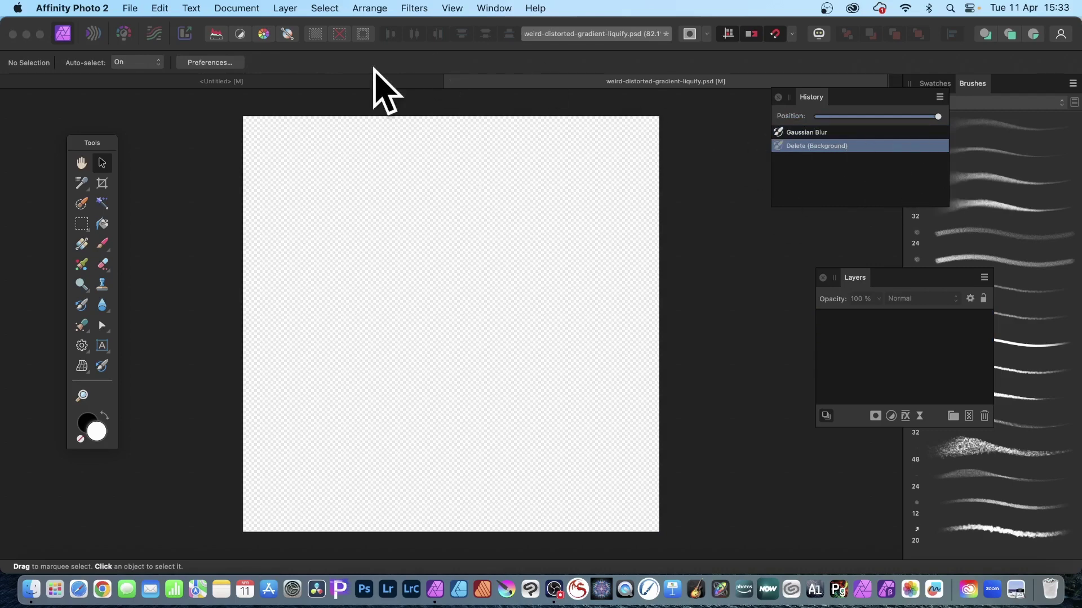
{"action": "left_click", "coordinate": [284, 8]}
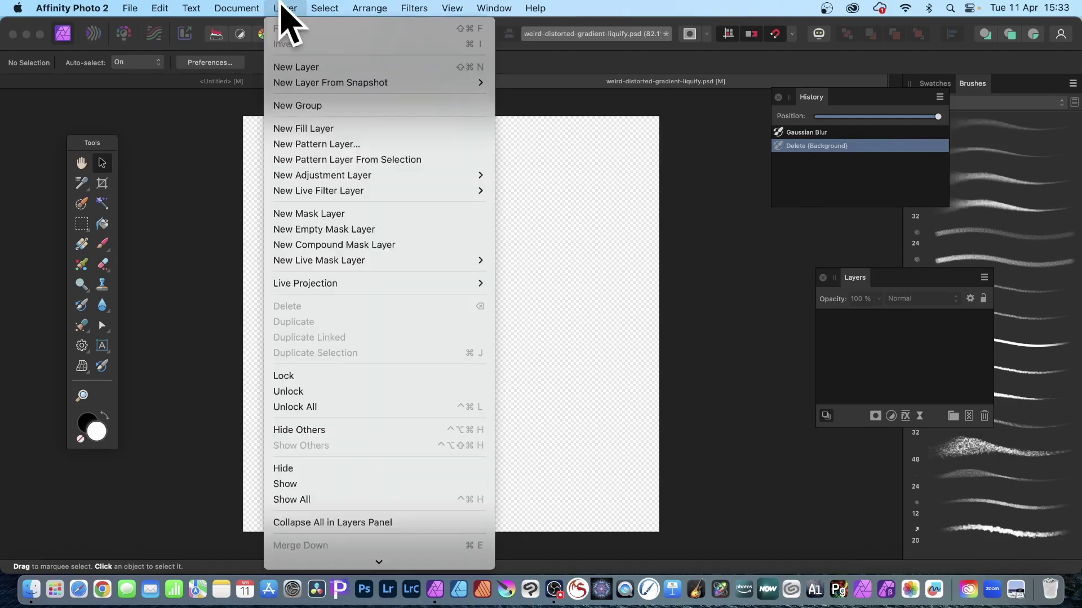
{"action": "left_click", "coordinate": [292, 67]}
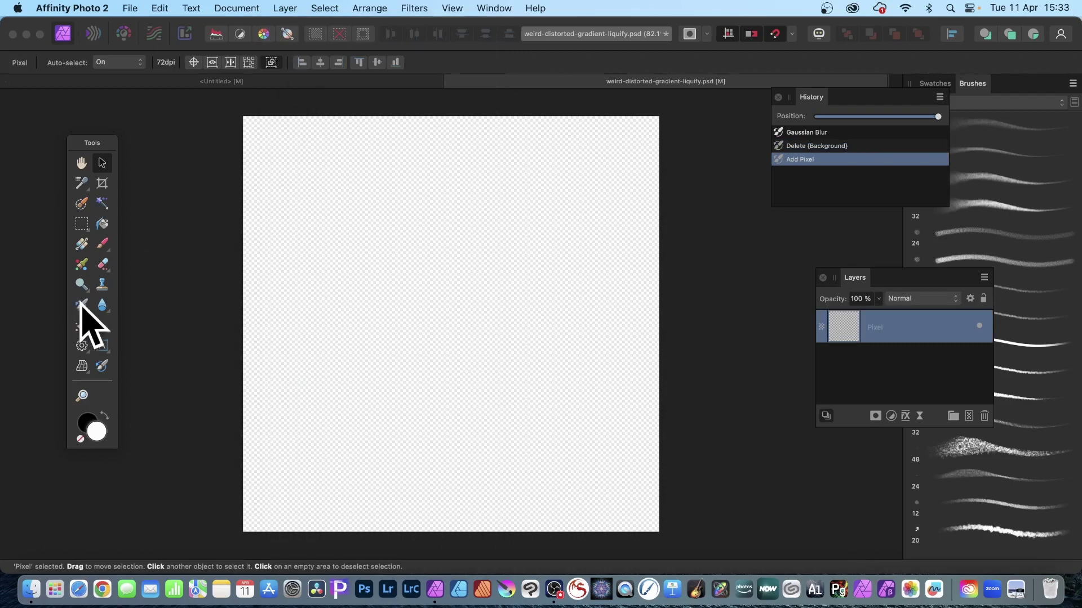
- Paint the deleted gradient back onto the empty layer's upper area using the Undo Brush with a 128 px Sprays and Spatters brush
{"action": "left_click", "coordinate": [82, 305]}
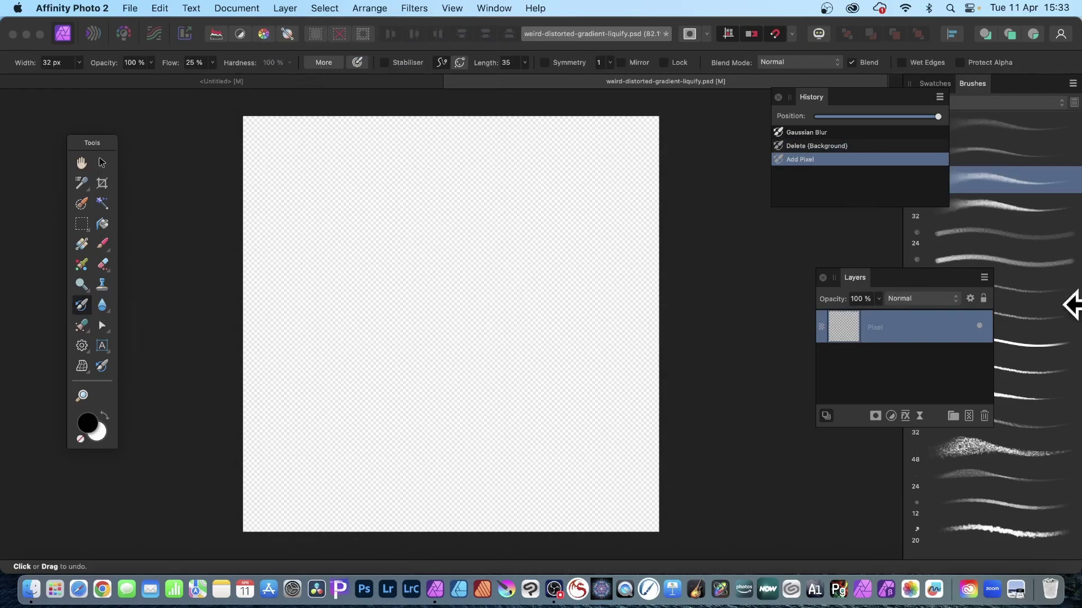
{"action": "mouse_move", "coordinate": [977, 80]}
{"action": "left_mouse_down"}
{"action": "mouse_move", "coordinate": [920, 79]}
{"action": "mouse_move", "coordinate": [671, 150]}
{"action": "mouse_move", "coordinate": [697, 120]}
{"action": "left_mouse_up"}
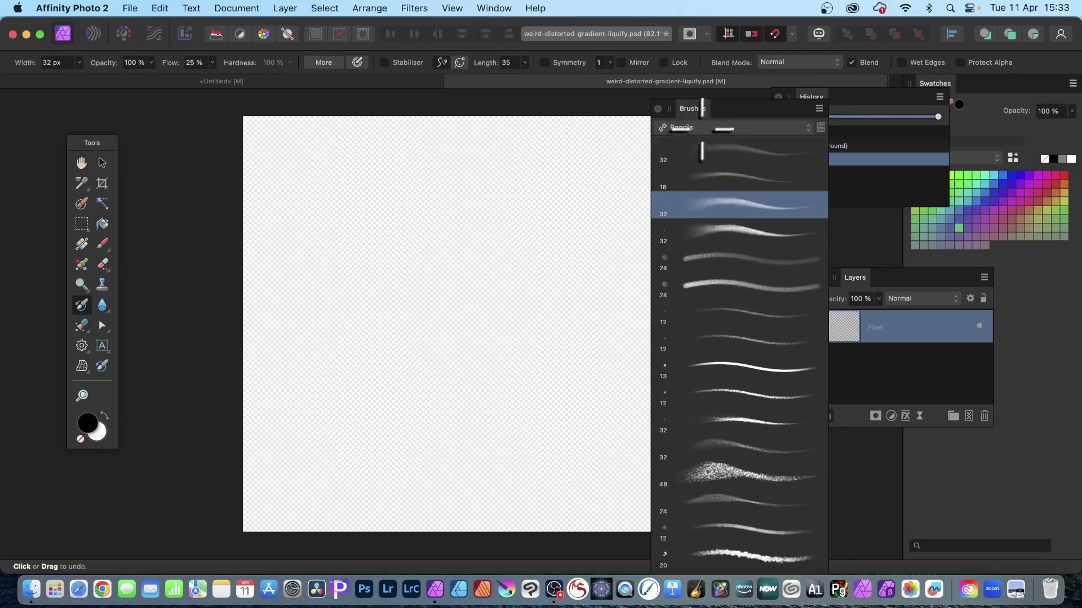
{"action": "left_click", "coordinate": [702, 128]}
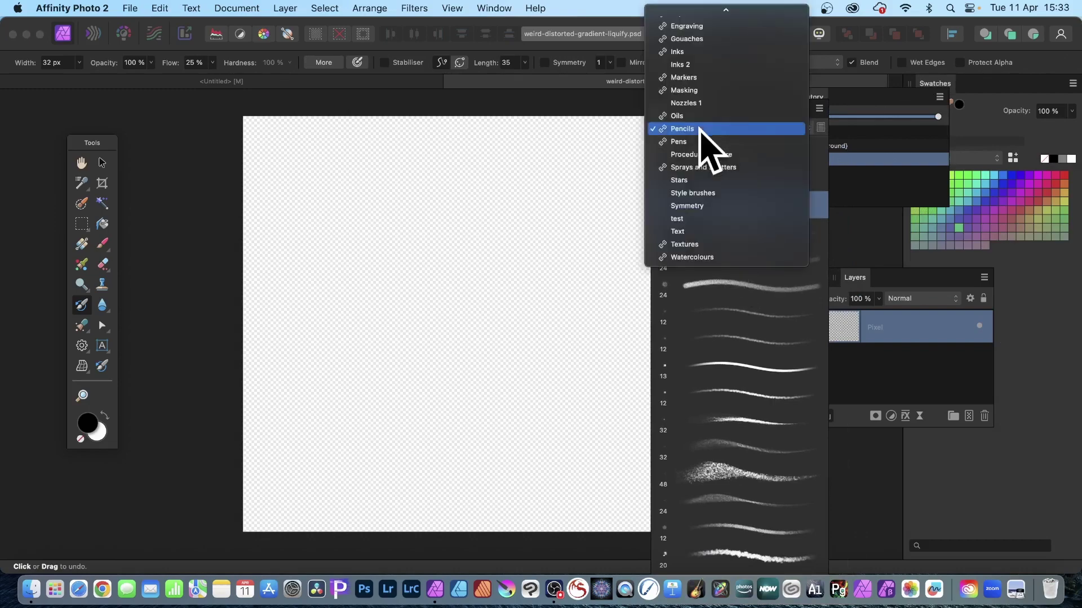
{"action": "left_click", "coordinate": [705, 168]}
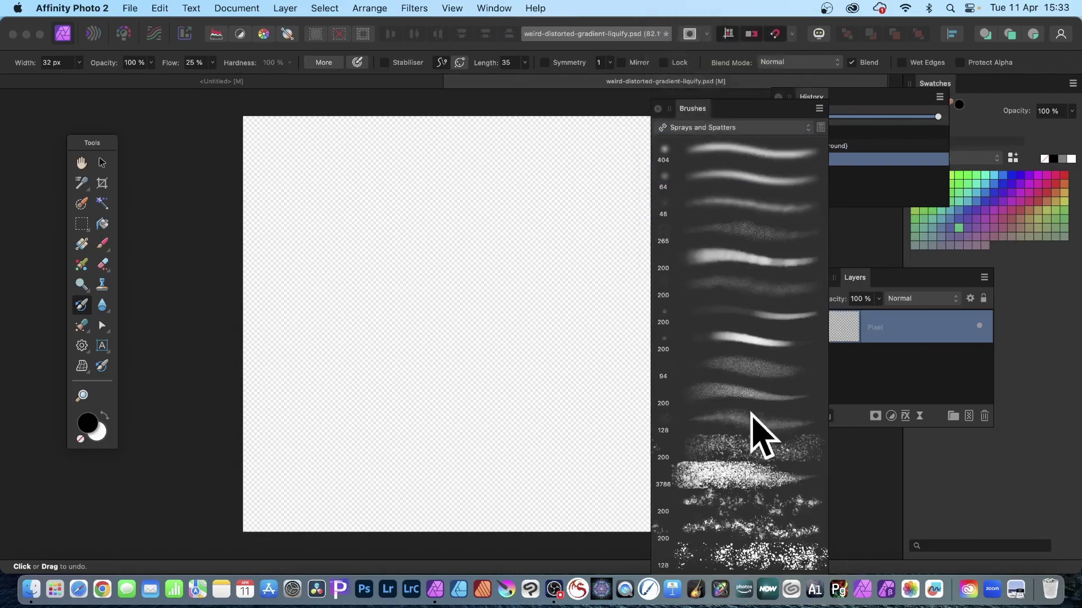
{"action": "scroll", "coordinate": [762, 434], "scroll_direction": "down", "scroll_amount": 2}
{"action": "left_click", "coordinate": [755, 514]}
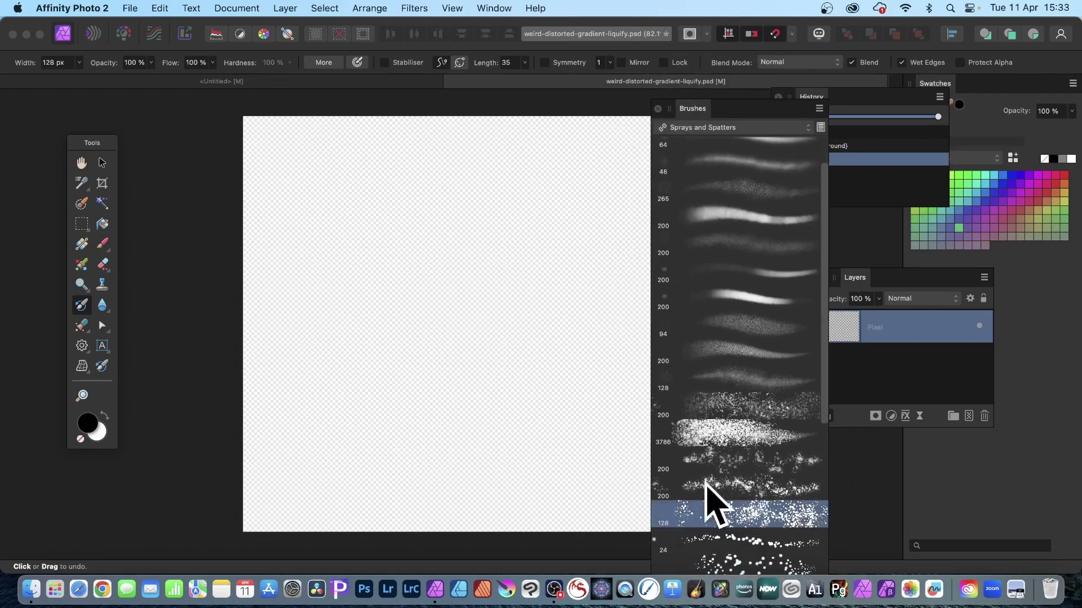
{"action": "mouse_move", "coordinate": [458, 209]}
{"action": "left_mouse_down"}
{"action": "mouse_move", "coordinate": [476, 242]}
{"action": "mouse_move", "coordinate": [454, 229]}
{"action": "mouse_move", "coordinate": [449, 193]}
{"action": "mouse_move", "coordinate": [476, 174]}
{"action": "mouse_move", "coordinate": [517, 186]}
{"action": "mouse_move", "coordinate": [505, 194]}
{"action": "left_mouse_up"}
{"action": "mouse_move", "coordinate": [550, 150]}
{"action": "left_mouse_down"}
{"action": "mouse_move", "coordinate": [561, 187]}
{"action": "mouse_move", "coordinate": [498, 222]}
{"action": "left_mouse_up"}
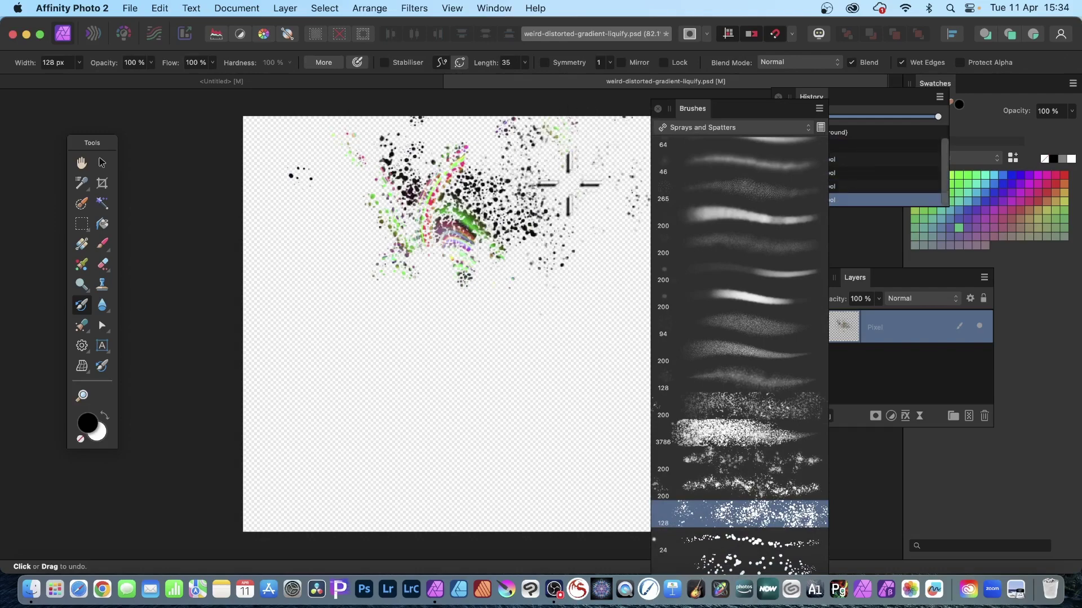
- Undo all spatter strokes of restored gradient, back to the state before the empty pixel layer was added
{"action": "mouse_move", "coordinate": [365, 241]}
{"action": "left_mouse_down"}
{"action": "mouse_move", "coordinate": [390, 310]}
{"action": "mouse_move", "coordinate": [523, 403]}
{"action": "mouse_move", "coordinate": [450, 374]}
{"action": "mouse_move", "coordinate": [422, 398]}
{"action": "left_mouse_up"}
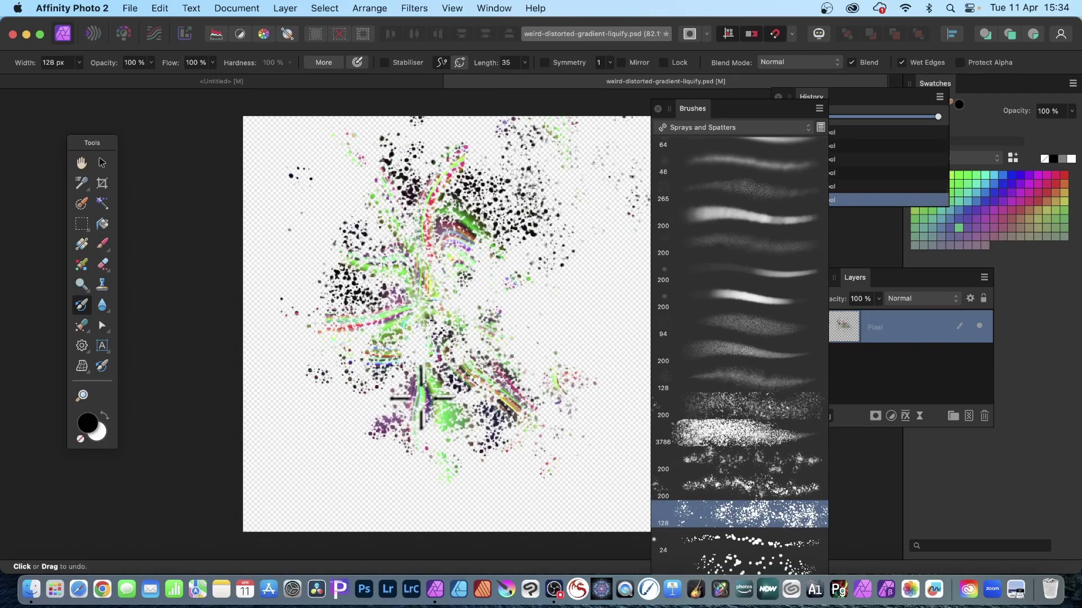
{"action": "key", "text": "super+z"}
{"action": "key", "text": "super+z"}
{"action": "key", "text": "super+z"}
{"action": "key", "text": "super+z"}
{"action": "key", "text": "super+z"}
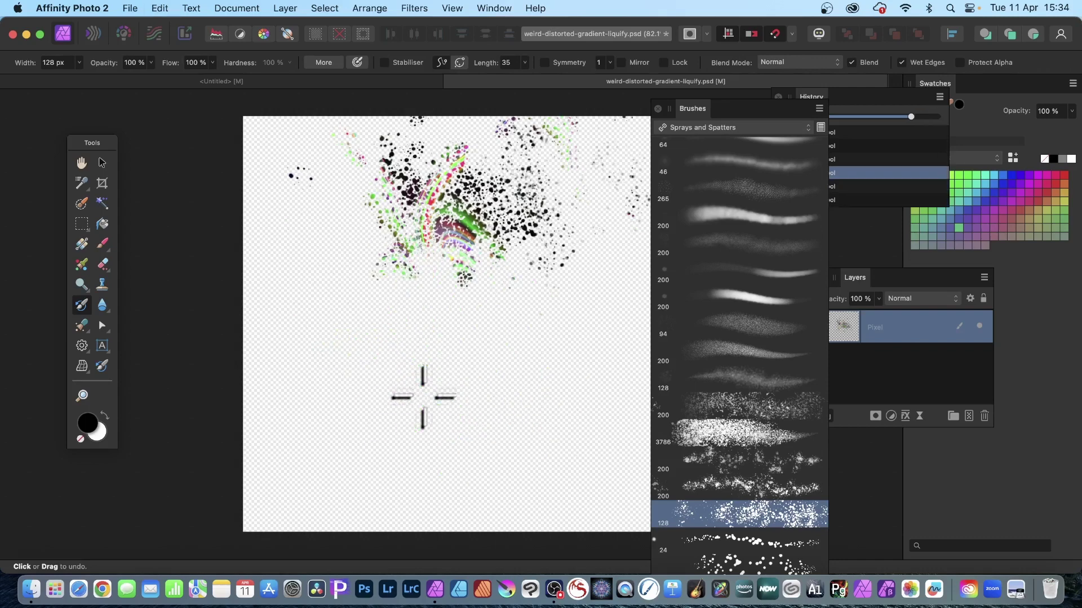
{"action": "key", "text": "super+z"}
{"action": "key", "text": "super+z"}
{"action": "key", "text": "super+z"}
{"action": "key", "text": "super+z"}
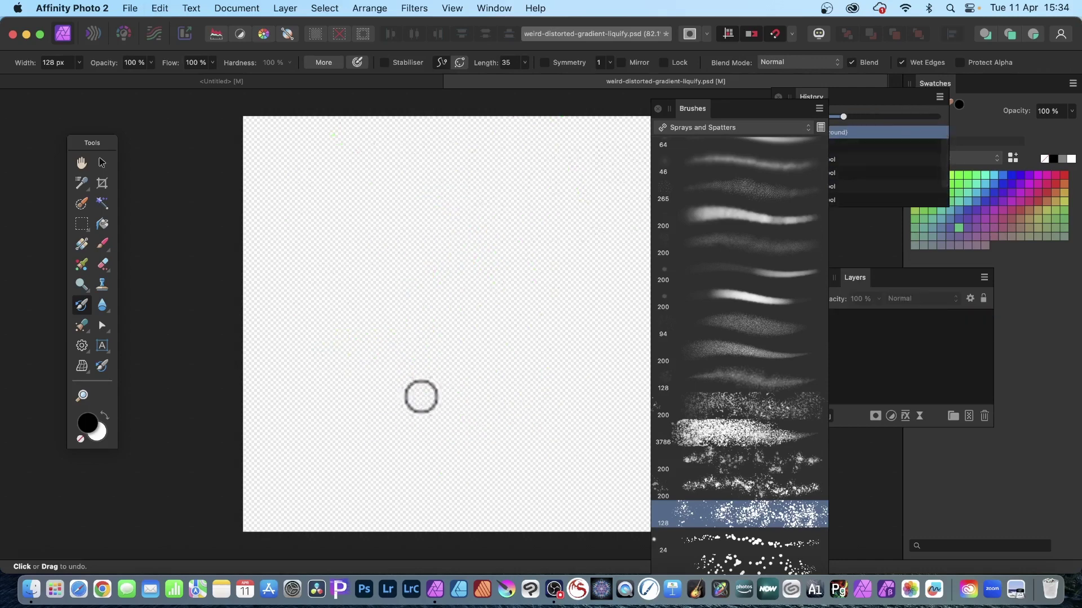
- Add a new empty pixel layer to the document without layers
{"action": "left_click", "coordinate": [888, 321]}
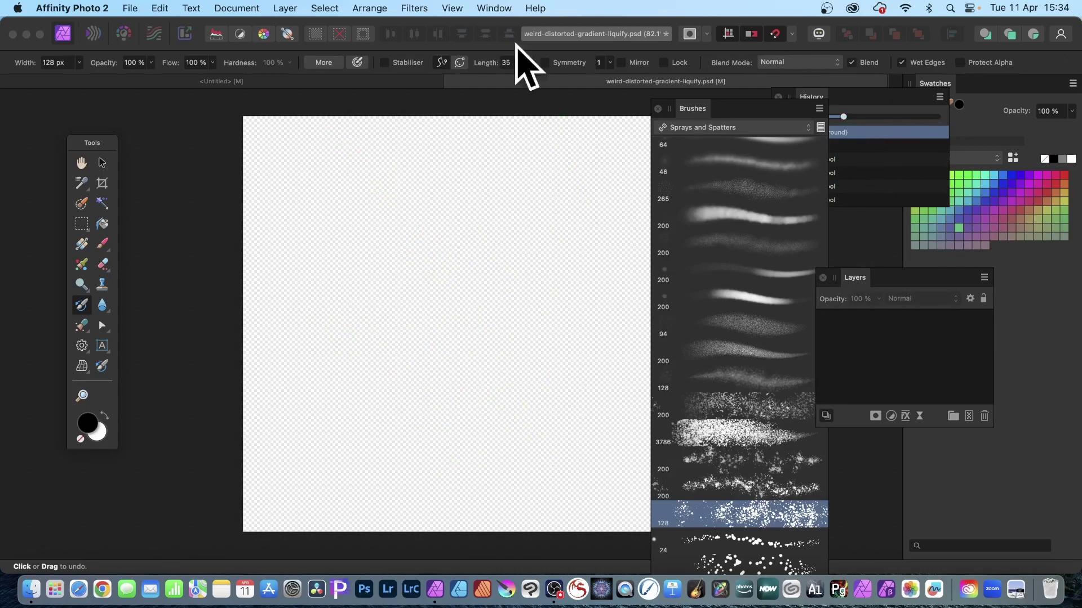
{"action": "left_click", "coordinate": [287, 8]}
{"action": "left_click", "coordinate": [296, 64]}
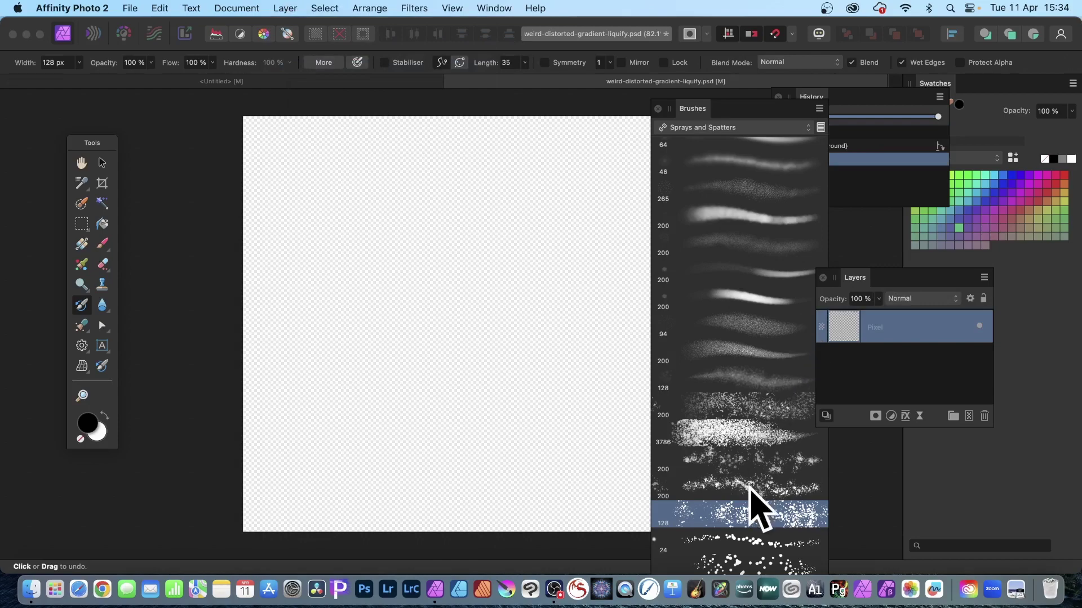
- Paint the deleted gradient across most of the empty layer using a 200 px Sprays and Spatters brush with 53% flow
{"action": "scroll", "coordinate": [751, 488], "scroll_direction": "down", "scroll_amount": 2}
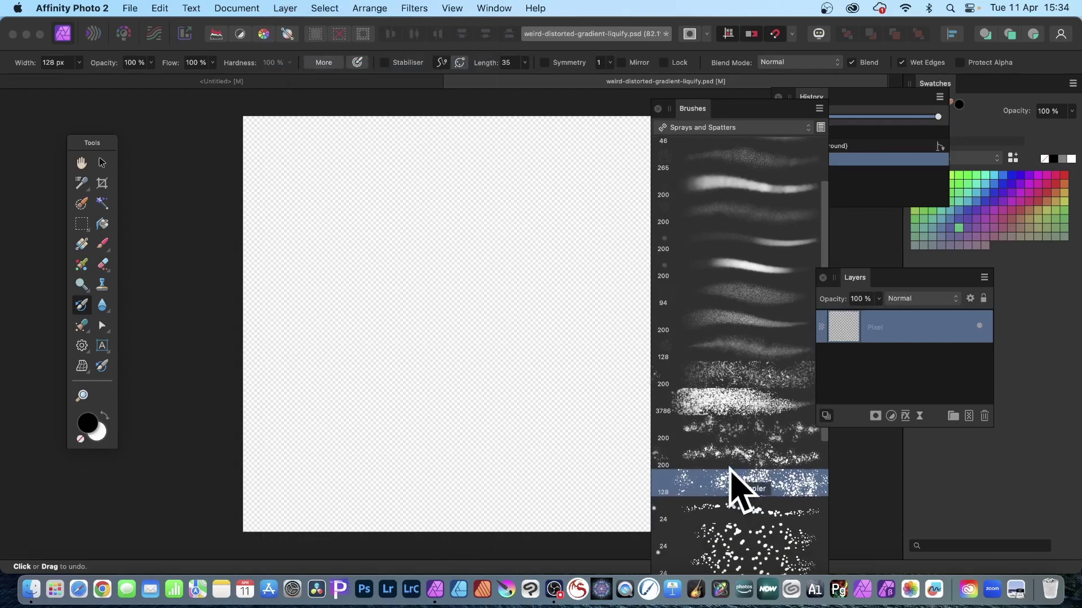
{"action": "scroll", "coordinate": [768, 493], "scroll_direction": "down", "scroll_amount": 5}
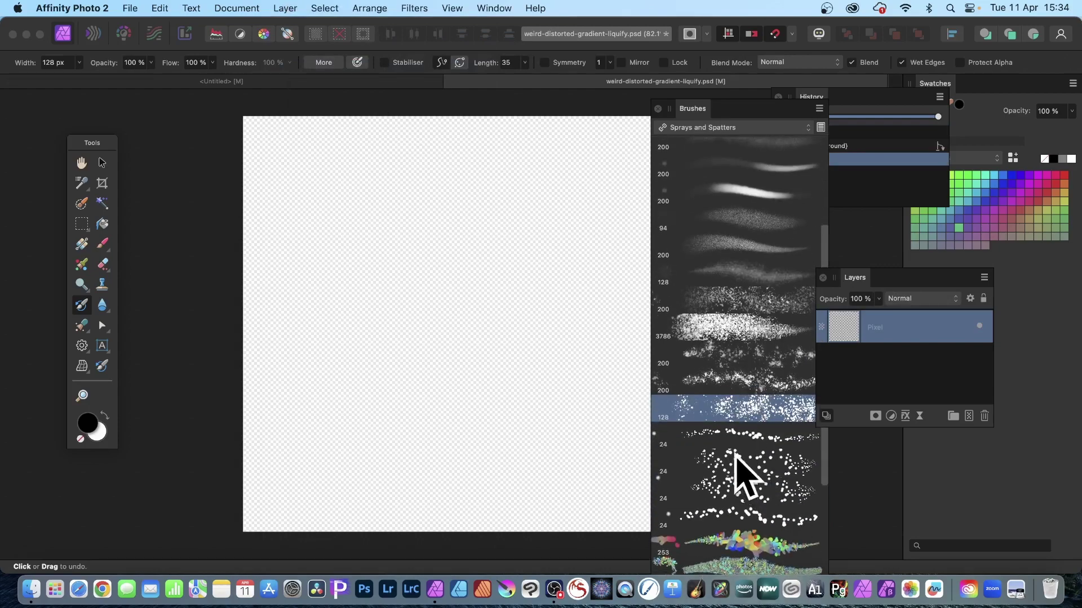
{"action": "left_click", "coordinate": [718, 355]}
{"action": "left_click", "coordinate": [468, 176]}
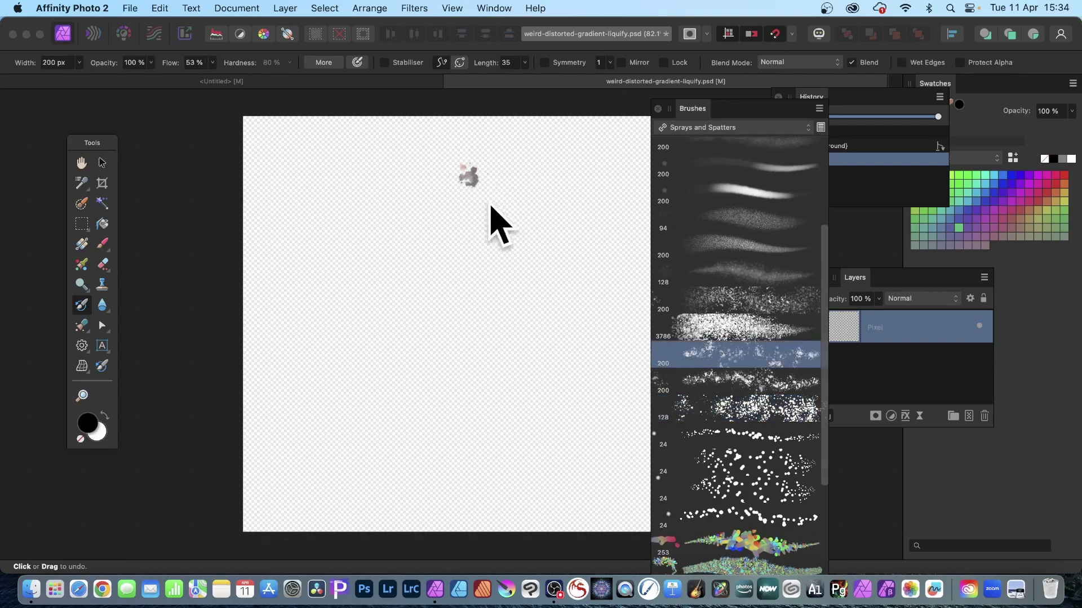
{"action": "mouse_move", "coordinate": [490, 207]}
{"action": "left_mouse_down"}
{"action": "mouse_move", "coordinate": [470, 165]}
{"action": "mouse_move", "coordinate": [572, 206]}
{"action": "mouse_move", "coordinate": [528, 155]}
{"action": "mouse_move", "coordinate": [547, 135]}
{"action": "mouse_move", "coordinate": [587, 154]}
{"action": "mouse_move", "coordinate": [405, 169]}
{"action": "mouse_move", "coordinate": [523, 319]}
{"action": "mouse_move", "coordinate": [352, 248]}
{"action": "mouse_move", "coordinate": [429, 310]}
{"action": "mouse_move", "coordinate": [392, 326]}
{"action": "mouse_move", "coordinate": [442, 415]}
{"action": "mouse_move", "coordinate": [466, 381]}
{"action": "mouse_move", "coordinate": [539, 406]}
{"action": "mouse_move", "coordinate": [618, 389]}
{"action": "mouse_move", "coordinate": [605, 329]}
{"action": "mouse_move", "coordinate": [373, 378]}
{"action": "mouse_move", "coordinate": [247, 233]}
{"action": "mouse_move", "coordinate": [247, 209]}
{"action": "mouse_move", "coordinate": [283, 202]}
{"action": "mouse_move", "coordinate": [301, 107]}
{"action": "left_mouse_up"}
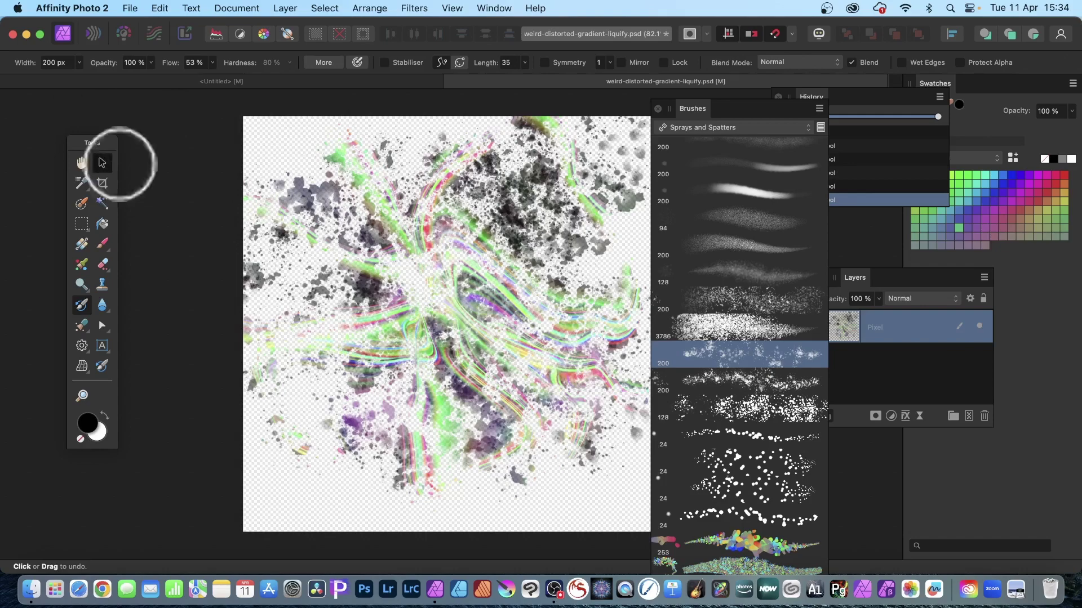
- Try stacking offset duplicates of the painted layer using the Move tool, and undo the duplicates
{"action": "key", "text": "v"}
{"action": "left_click_drag", "start_coordinate": [520, 255], "coordinate": [526, 210]}
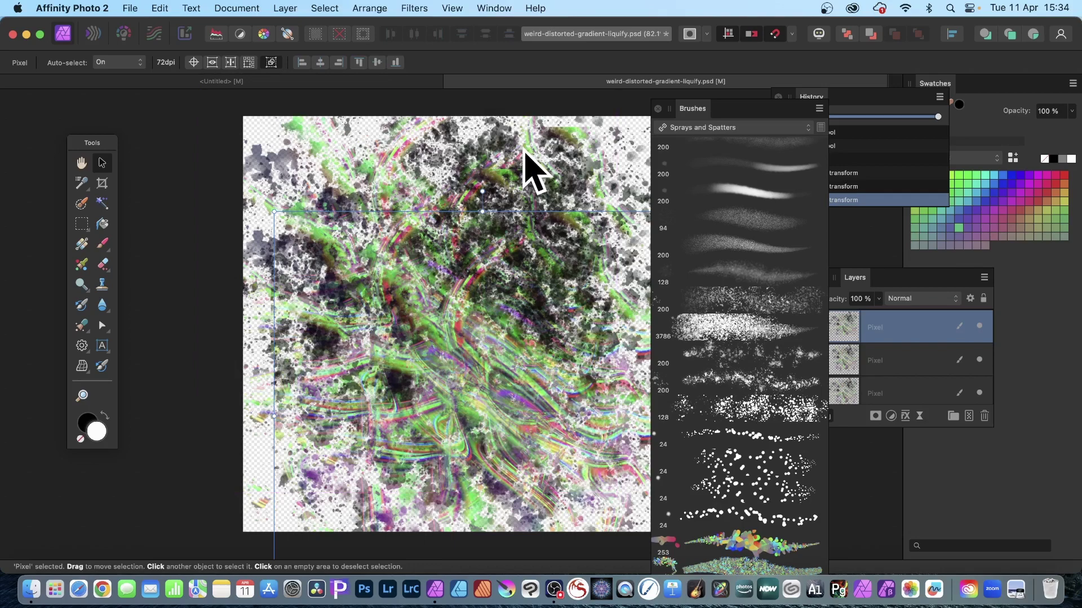
{"action": "key", "text": "super+z"}
{"action": "key", "text": "super+z"}
{"action": "key", "text": "super+z"}
{"action": "key", "text": "super+z"}
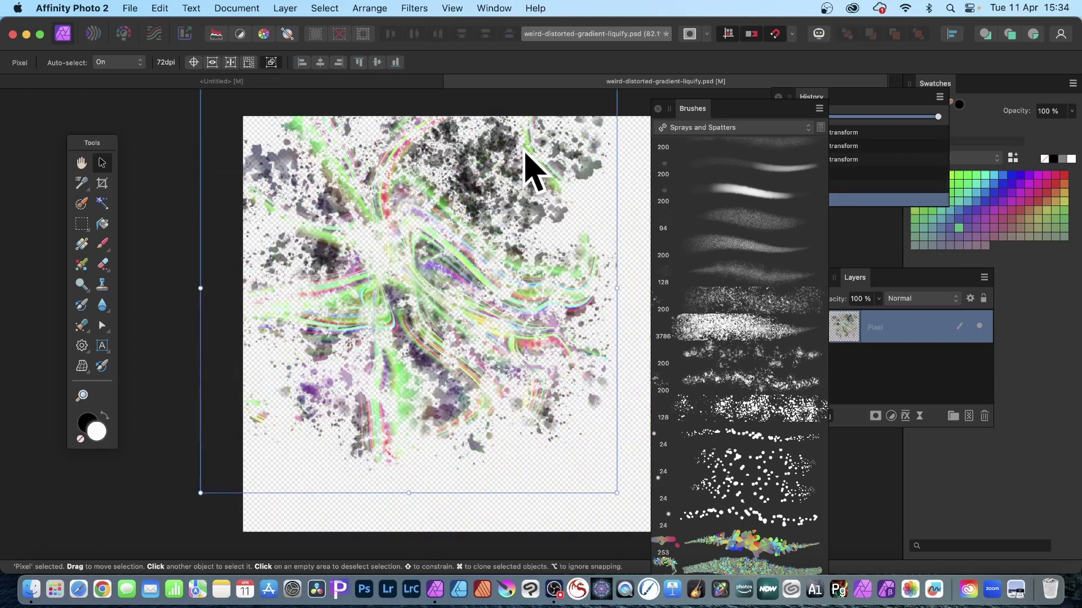
- Reposition the painted layer slightly and give it a 3D layer effect with an 18.2 px radius and the S-shaped standard profile
{"action": "left_click_drag", "start_coordinate": [456, 188], "coordinate": [485, 216]}
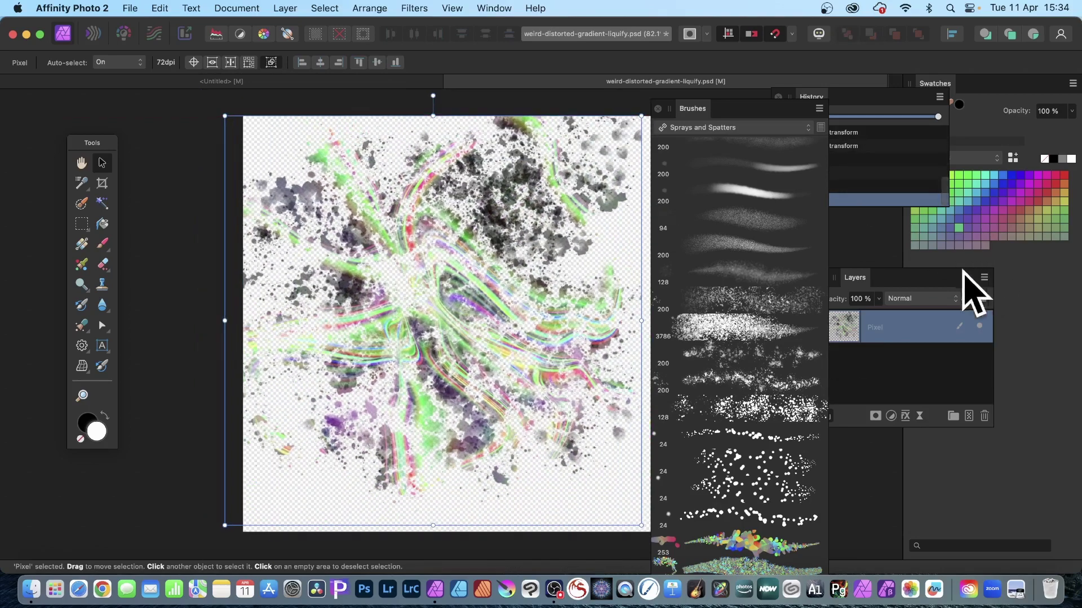
{"action": "left_click_drag", "start_coordinate": [856, 278], "coordinate": [639, 89]}
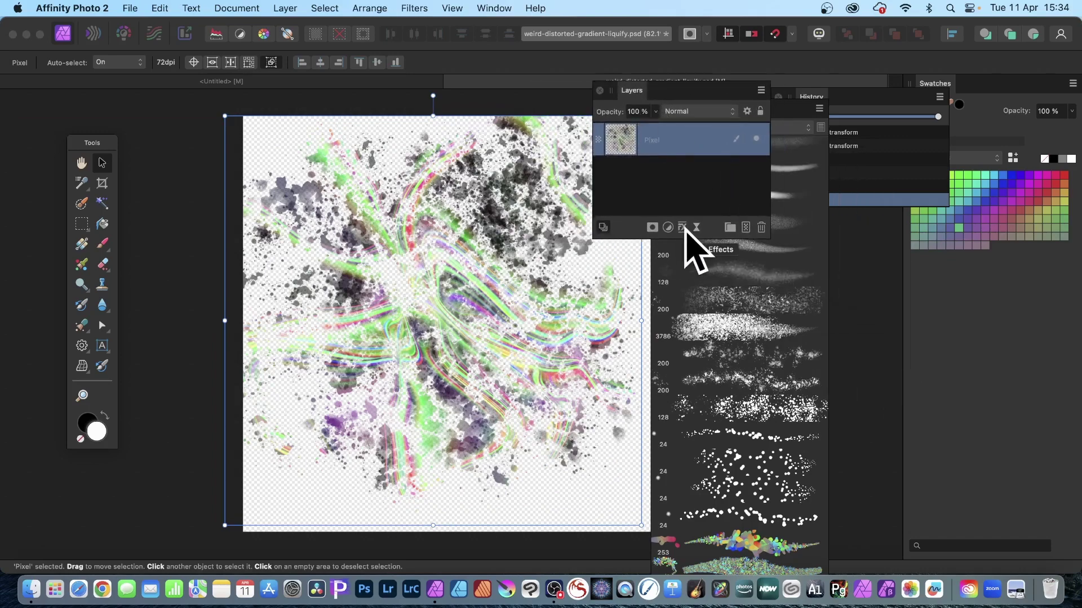
{"action": "left_click", "coordinate": [684, 228]}
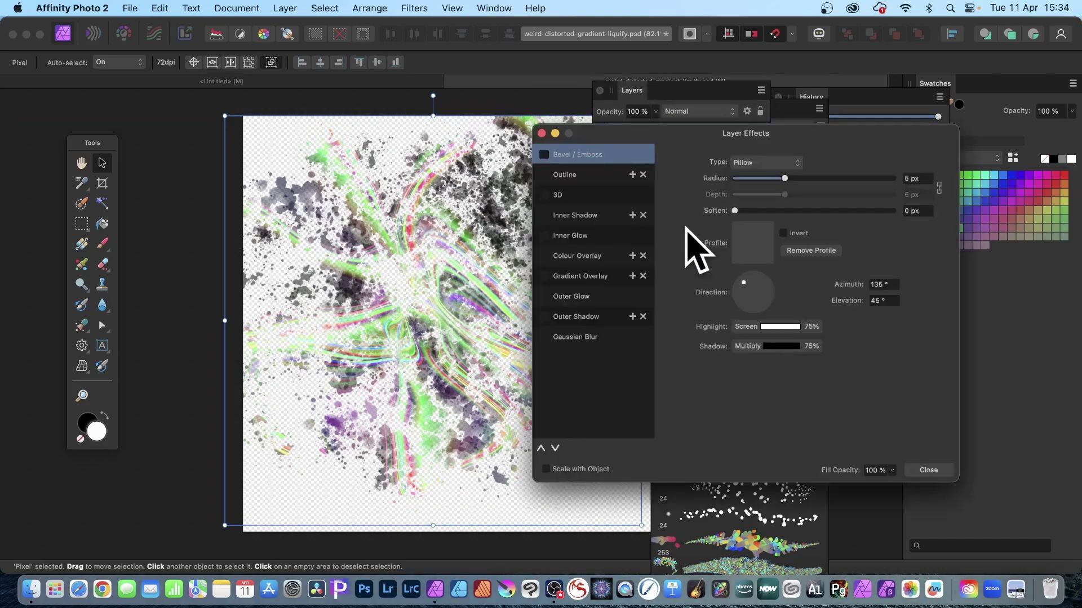
{"action": "left_click", "coordinate": [563, 193]}
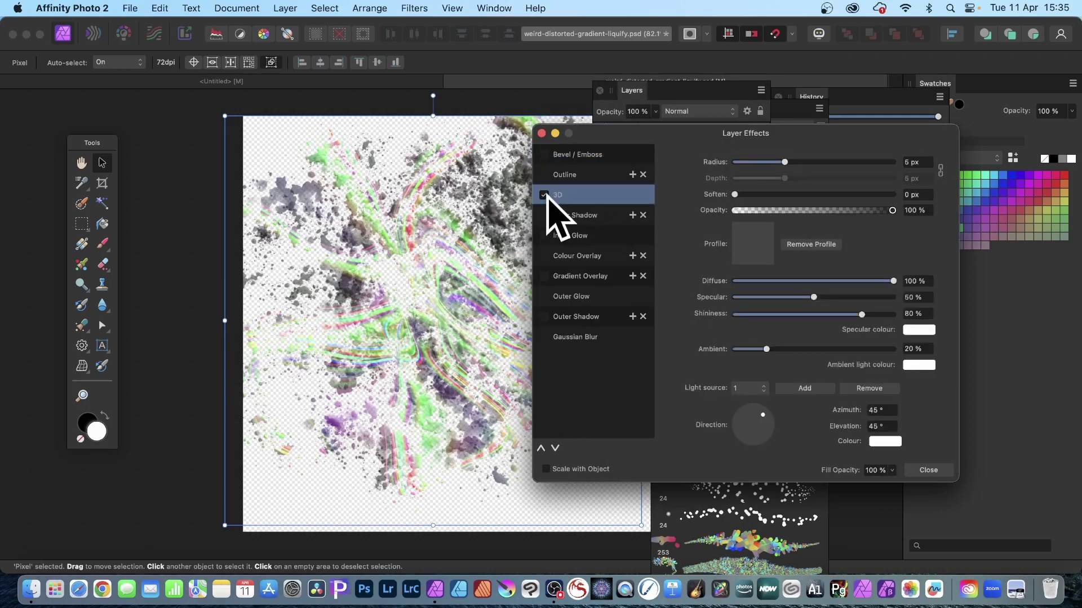
{"action": "left_click_drag", "start_coordinate": [787, 164], "coordinate": [818, 163]}
{"action": "left_click", "coordinate": [760, 265]}
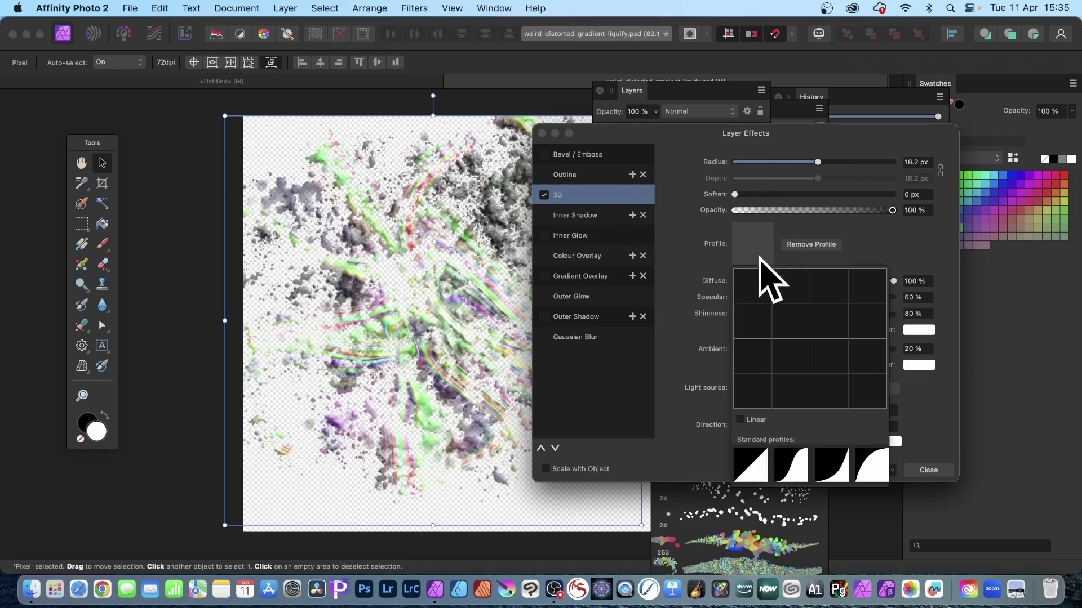
{"action": "left_click", "coordinate": [797, 465]}
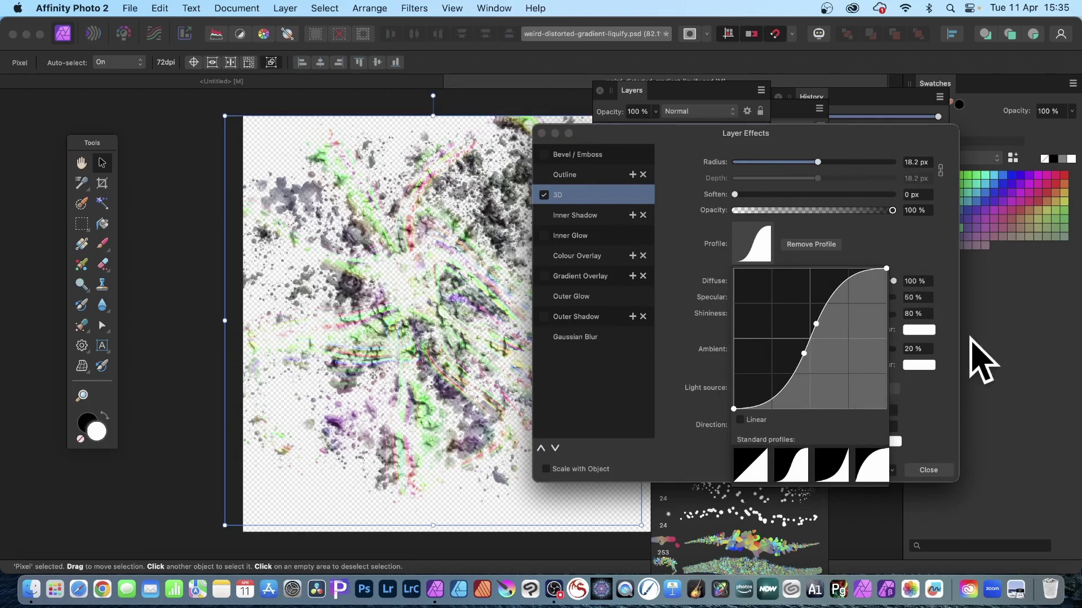
{"action": "left_click", "coordinate": [928, 469]}
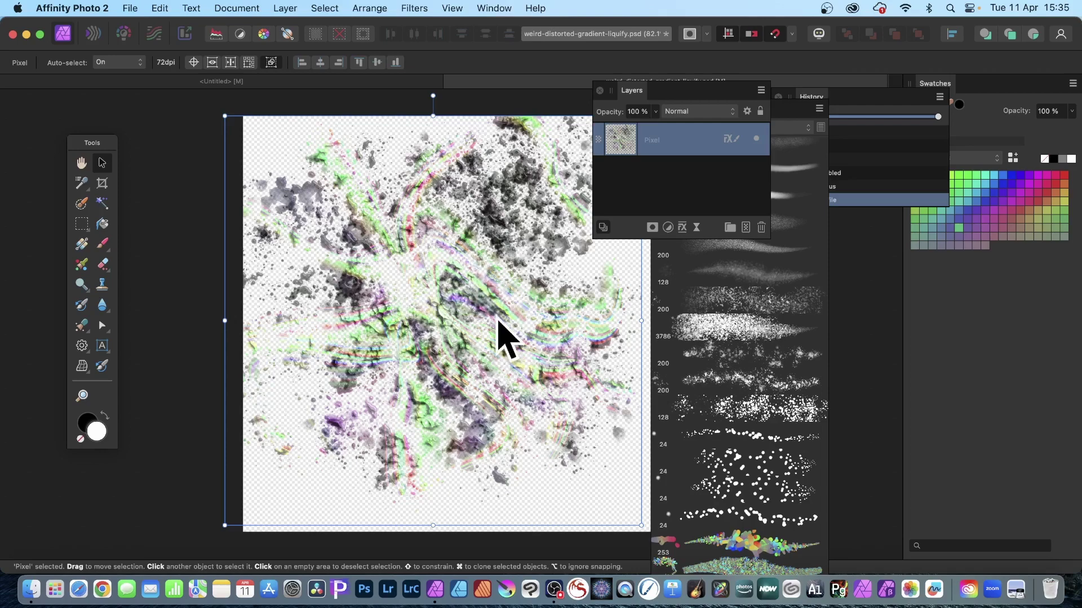
- Paint more of the deleted gradient over the layer's upper-left and central areas using the Undo Brush with the 200 px spatter brush
{"action": "left_click", "coordinate": [83, 305]}
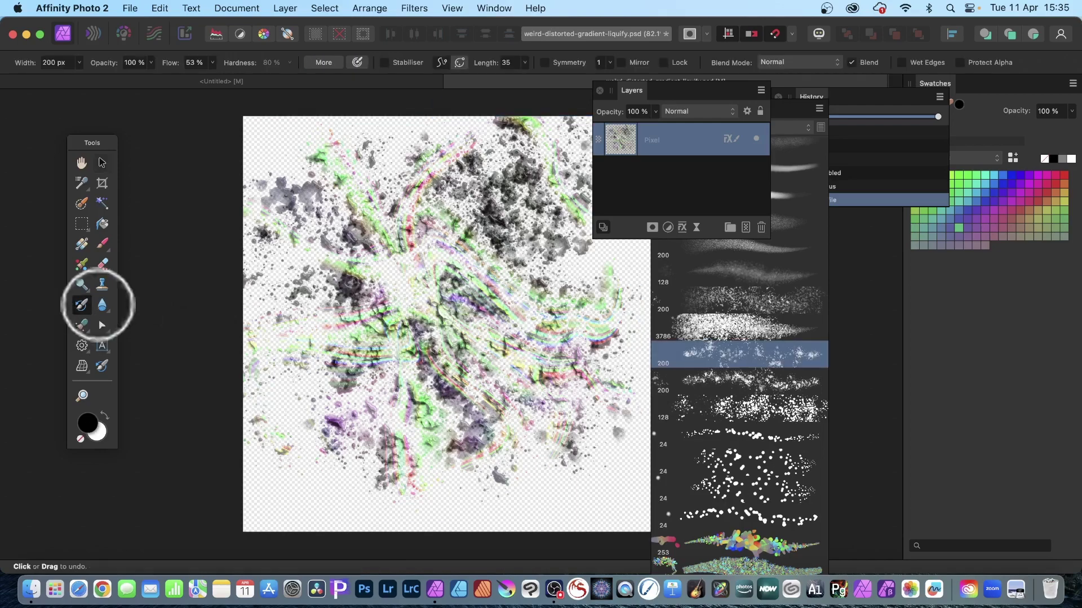
{"action": "mouse_move", "coordinate": [397, 249]}
{"action": "left_mouse_down"}
{"action": "mouse_move", "coordinate": [357, 206]}
{"action": "mouse_move", "coordinate": [392, 235]}
{"action": "mouse_move", "coordinate": [360, 213]}
{"action": "mouse_move", "coordinate": [392, 164]}
{"action": "mouse_move", "coordinate": [358, 146]}
{"action": "mouse_move", "coordinate": [422, 192]}
{"action": "mouse_move", "coordinate": [464, 311]}
{"action": "mouse_move", "coordinate": [510, 304]}
{"action": "mouse_move", "coordinate": [551, 322]}
{"action": "mouse_move", "coordinate": [413, 343]}
{"action": "mouse_move", "coordinate": [478, 351]}
{"action": "mouse_move", "coordinate": [533, 405]}
{"action": "mouse_move", "coordinate": [521, 386]}
{"action": "left_mouse_up"}
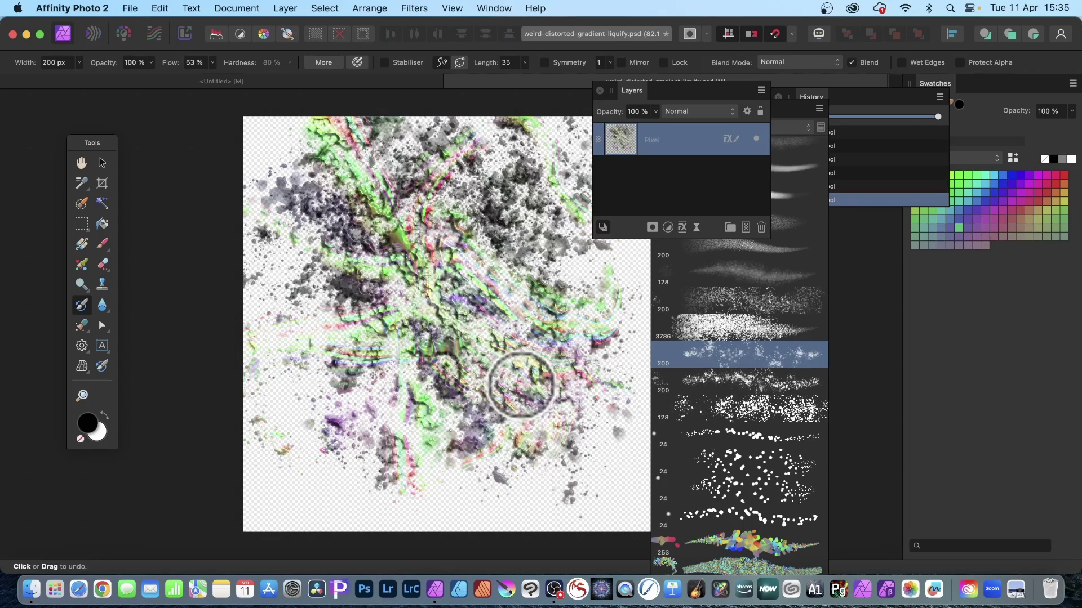
- Switch the Undo Brush to the rough-edged 73.6 px brush from the Inks category
{"action": "left_click", "coordinate": [796, 120]}
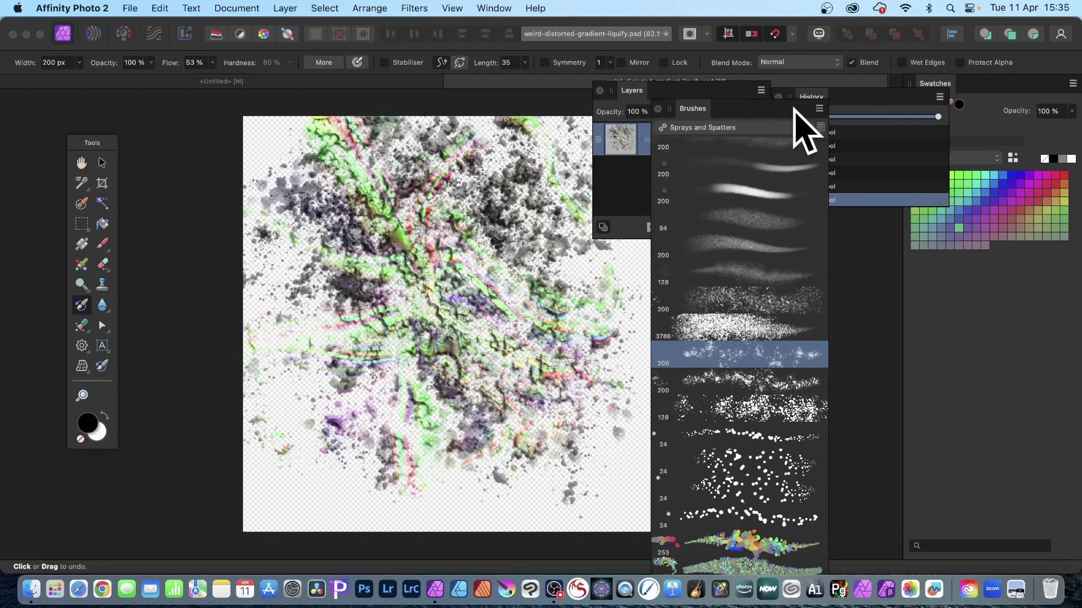
{"action": "left_click", "coordinate": [710, 132]}
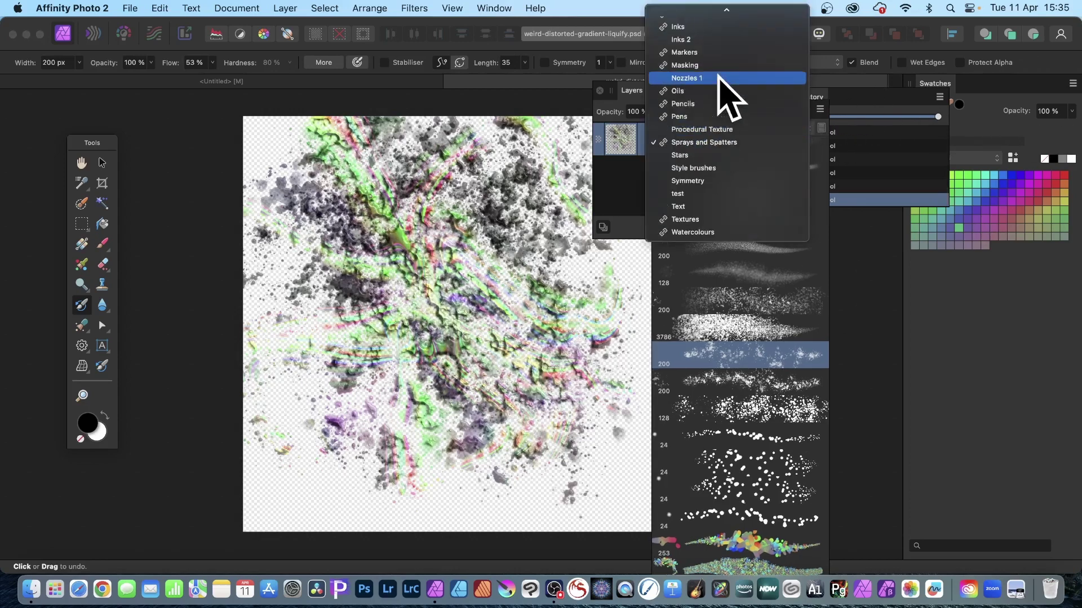
{"action": "scroll", "coordinate": [712, 67], "scroll_direction": "up", "scroll_amount": 2}
{"action": "left_click", "coordinate": [701, 40]}
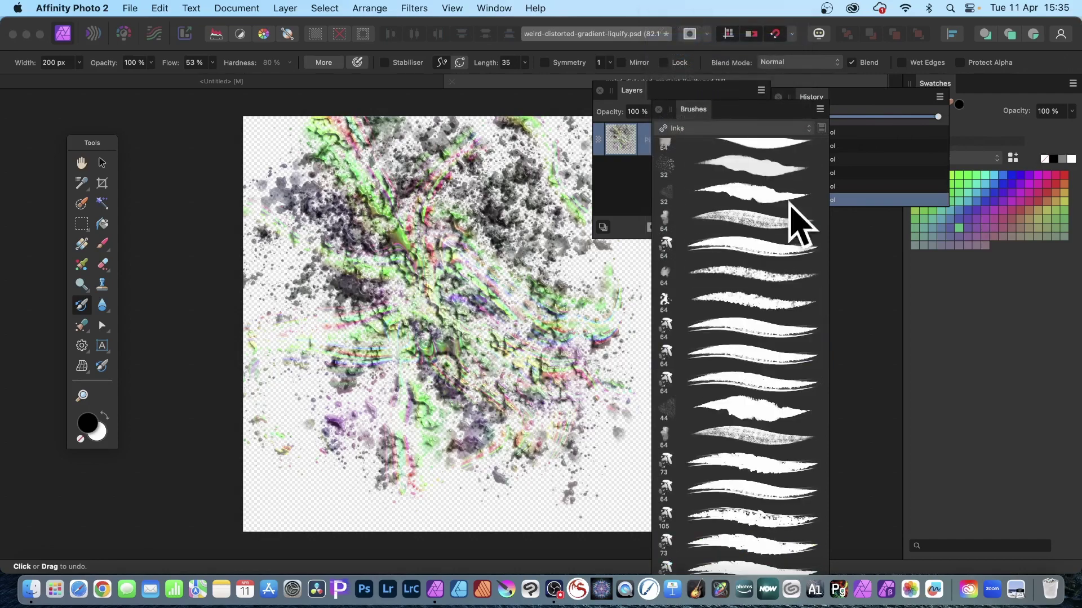
{"action": "left_click", "coordinate": [722, 324]}
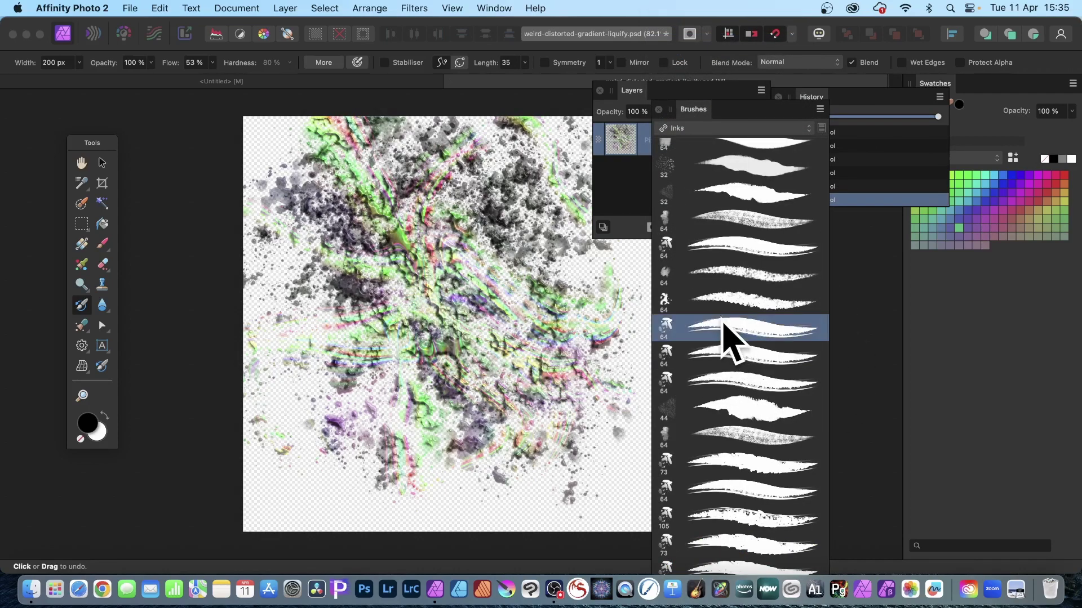
{"action": "scroll", "coordinate": [730, 405], "scroll_direction": "down", "scroll_amount": 2}
{"action": "left_click", "coordinate": [724, 397]}
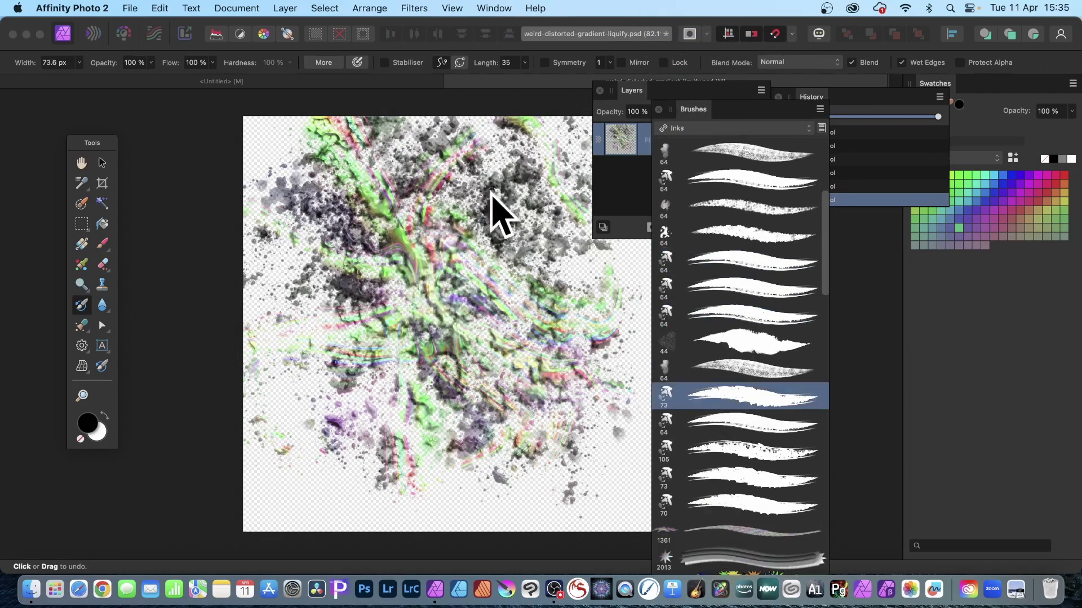
- Paint the deleted gradient back in parallel diagonal strokes, running down to the right, across the whole canvas
{"action": "mouse_move", "coordinate": [471, 173]}
{"action": "left_mouse_down"}
{"action": "mouse_move", "coordinate": [496, 191]}
{"action": "mouse_move", "coordinate": [446, 144]}
{"action": "mouse_move", "coordinate": [518, 193]}
{"action": "mouse_move", "coordinate": [448, 121]}
{"action": "mouse_move", "coordinate": [520, 176]}
{"action": "mouse_move", "coordinate": [427, 79]}
{"action": "left_mouse_up"}
{"action": "left_click_drag", "start_coordinate": [385, 140], "coordinate": [479, 207]}
{"action": "left_click_drag", "start_coordinate": [323, 146], "coordinate": [555, 329]}
{"action": "left_click_drag", "start_coordinate": [340, 171], "coordinate": [567, 342]}
{"action": "left_click_drag", "start_coordinate": [248, 169], "coordinate": [599, 429]}
{"action": "left_click_drag", "start_coordinate": [257, 229], "coordinate": [487, 414]}
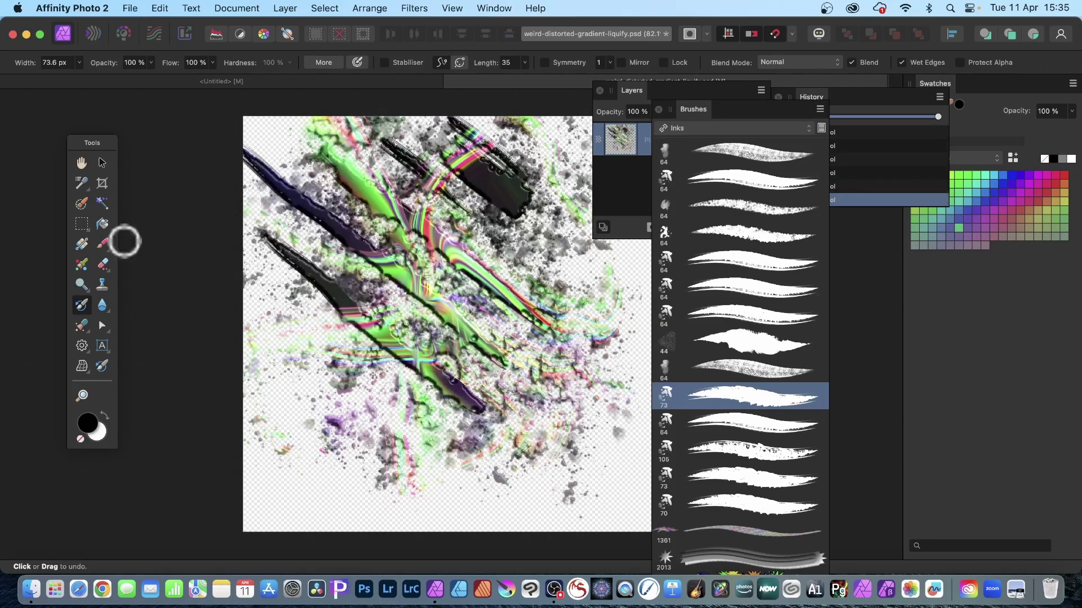
{"action": "mouse_move", "coordinate": [311, 332]}
{"action": "left_mouse_down"}
{"action": "mouse_move", "coordinate": [391, 409]}
{"action": "mouse_move", "coordinate": [412, 383]}
{"action": "mouse_move", "coordinate": [518, 445]}
{"action": "mouse_move", "coordinate": [467, 384]}
{"action": "mouse_move", "coordinate": [557, 448]}
{"action": "left_mouse_up"}
{"action": "left_click_drag", "start_coordinate": [518, 338], "coordinate": [610, 416]}
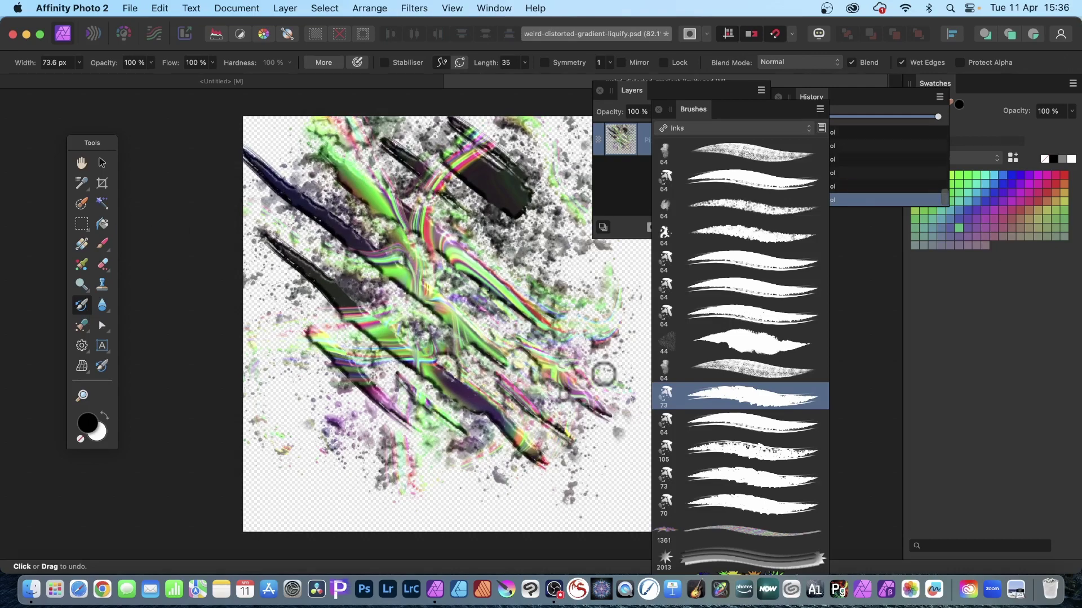
{"action": "left_click_drag", "start_coordinate": [526, 275], "coordinate": [627, 352]}
{"action": "left_click_drag", "start_coordinate": [551, 228], "coordinate": [631, 301]}
{"action": "left_click_drag", "start_coordinate": [491, 136], "coordinate": [581, 203]}
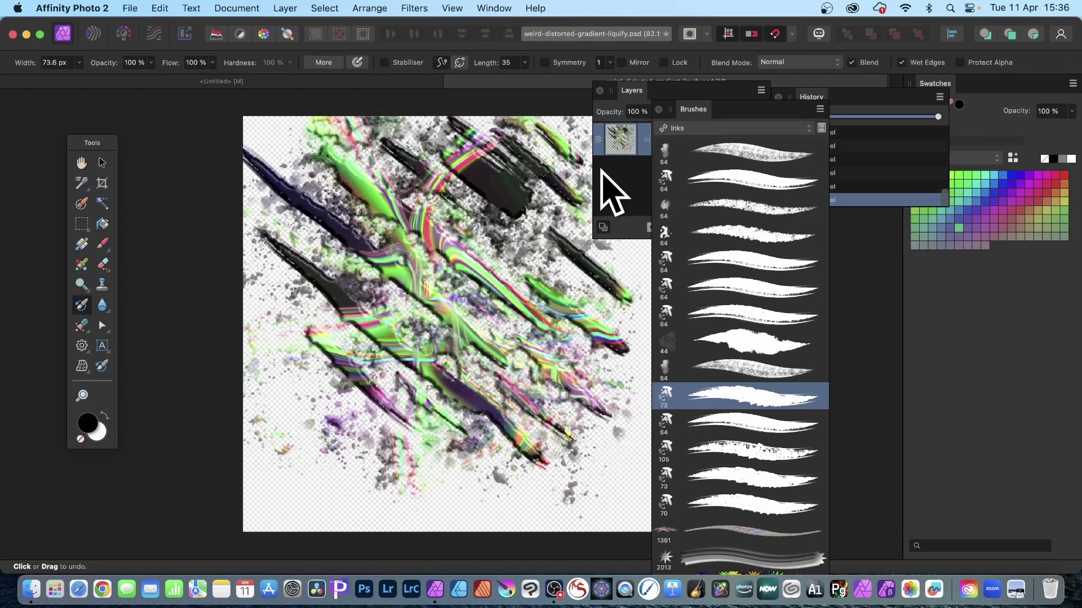
{"action": "left_click_drag", "start_coordinate": [254, 341], "coordinate": [424, 474]}
{"action": "left_click_drag", "start_coordinate": [249, 405], "coordinate": [389, 516]}
{"action": "left_click_drag", "start_coordinate": [294, 390], "coordinate": [420, 509]}
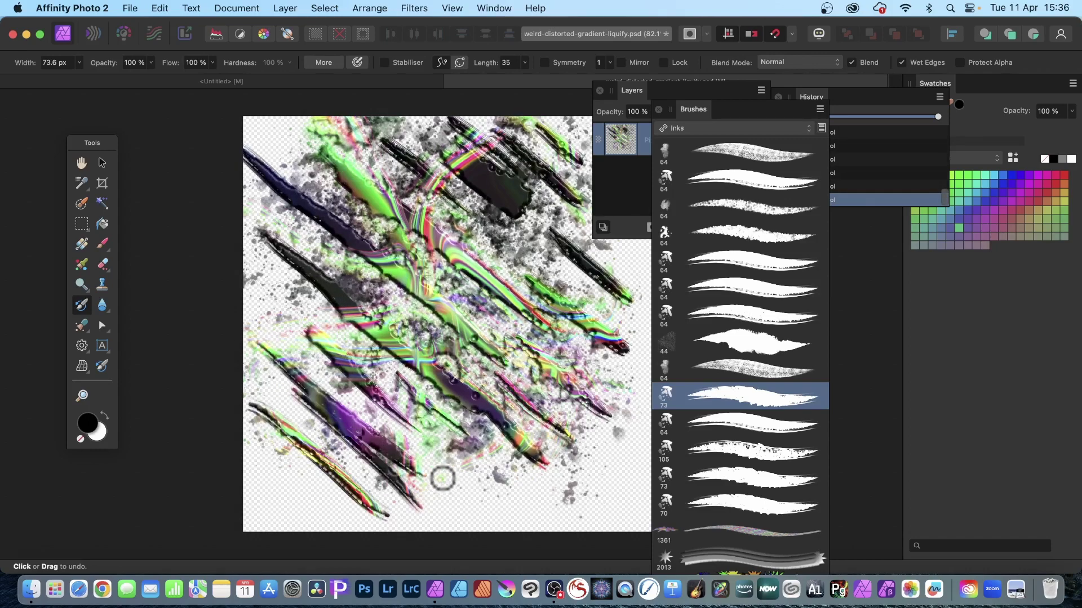
{"action": "left_click_drag", "start_coordinate": [407, 407], "coordinate": [506, 525]}
{"action": "left_click_drag", "start_coordinate": [478, 445], "coordinate": [565, 529]}
{"action": "left_click_drag", "start_coordinate": [479, 439], "coordinate": [612, 530]}
{"action": "left_click_drag", "start_coordinate": [568, 448], "coordinate": [621, 513]}
{"action": "left_click_drag", "start_coordinate": [590, 449], "coordinate": [636, 492]}
{"action": "left_click_drag", "start_coordinate": [603, 420], "coordinate": [646, 469]}
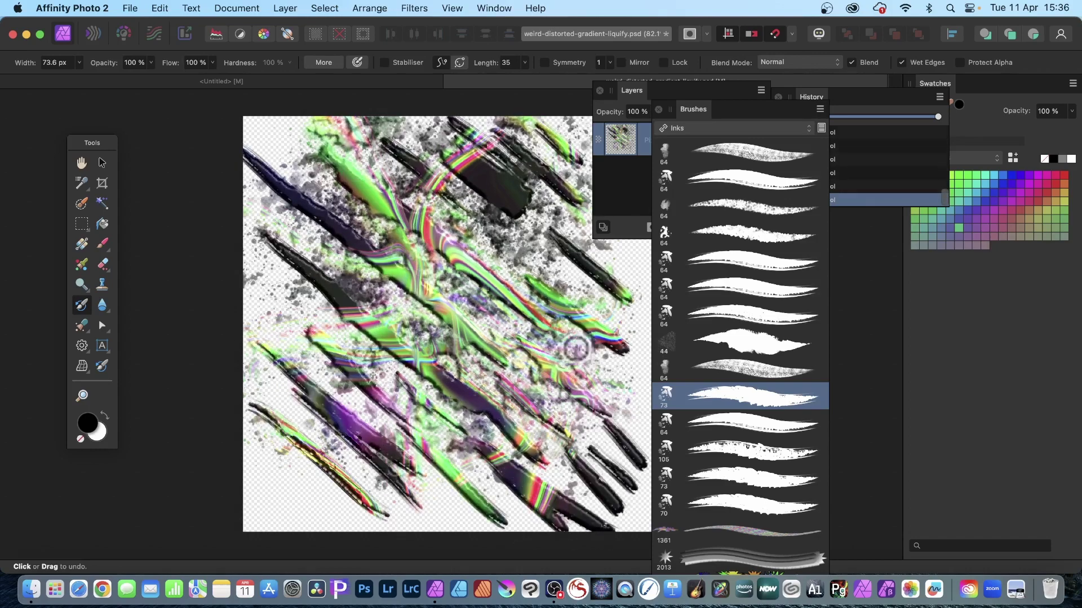
{"action": "left_click_drag", "start_coordinate": [583, 354], "coordinate": [637, 410]}
{"action": "left_click_drag", "start_coordinate": [241, 257], "coordinate": [293, 306]}
{"action": "left_click_drag", "start_coordinate": [255, 302], "coordinate": [294, 333]}
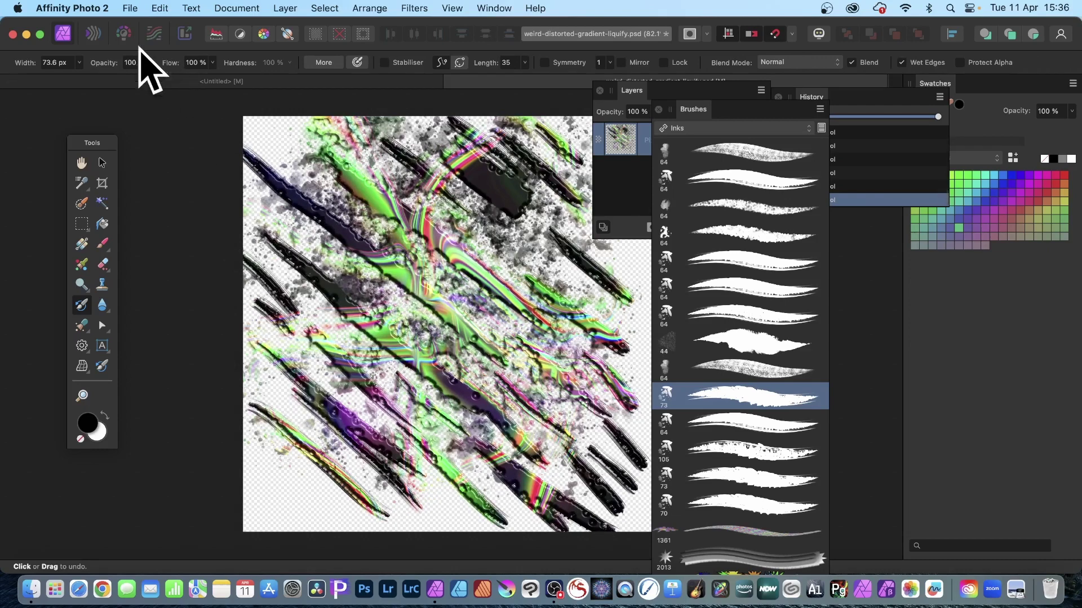
- Rasterise the painted layer that carries the 3D layer effect
{"action": "left_click", "coordinate": [102, 163]}
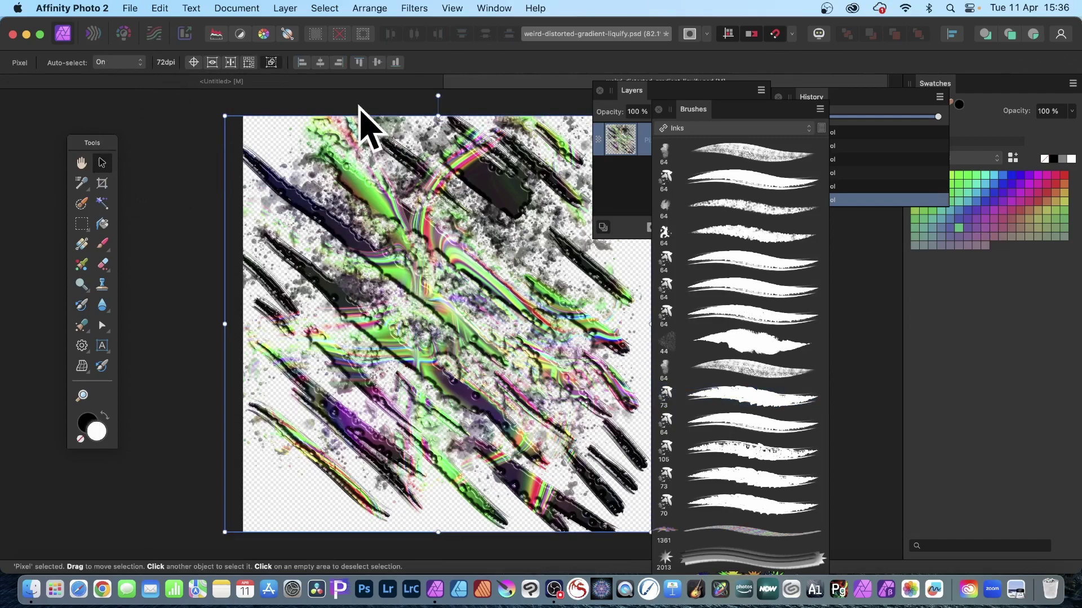
{"action": "left_click", "coordinate": [288, 9]}
{"action": "scroll", "coordinate": [355, 429], "scroll_direction": "down", "scroll_amount": 3}
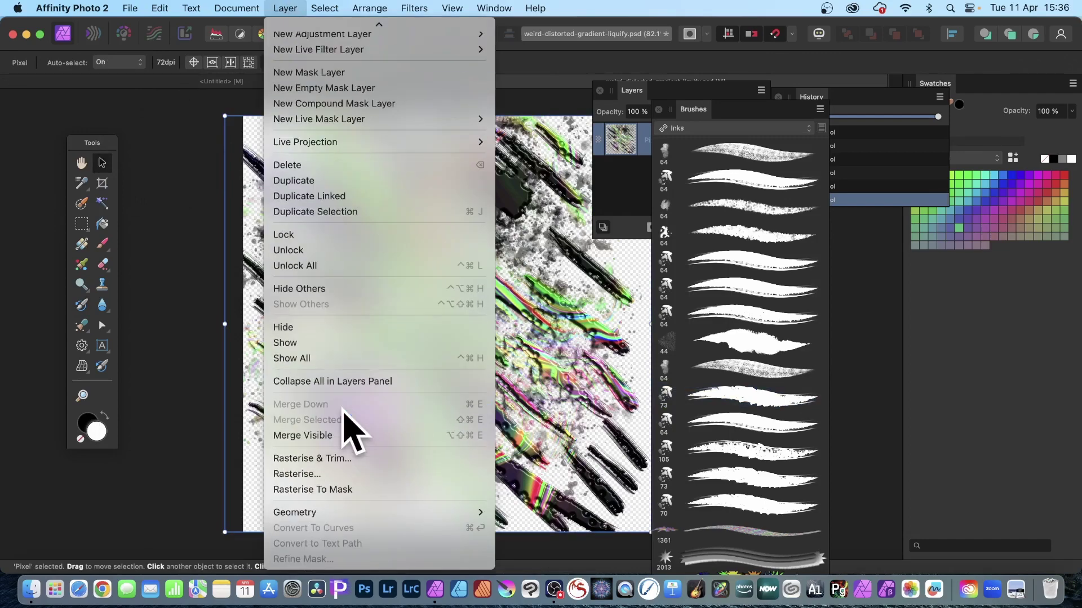
{"action": "left_click", "coordinate": [322, 474]}
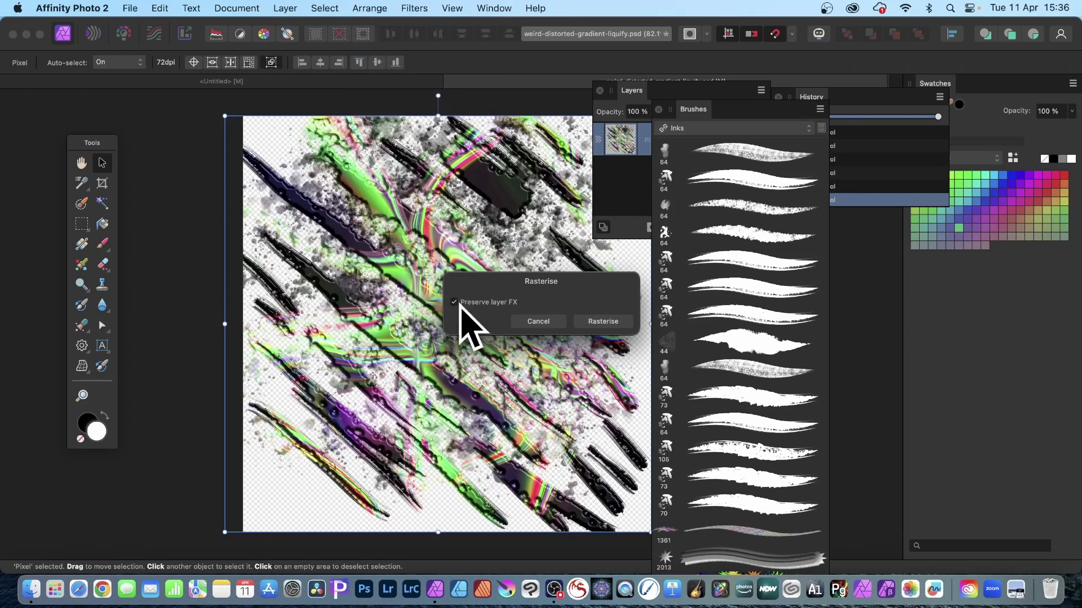
{"action": "left_click", "coordinate": [603, 321]}
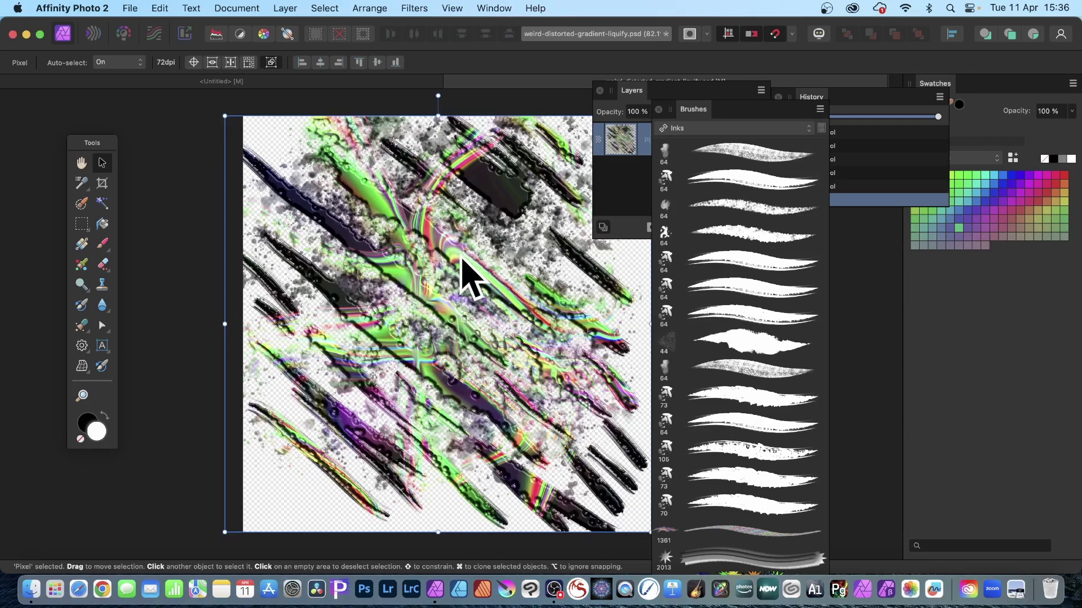
- Create two offset duplicates of the rasterised layer, rotate the top copy a quarter turn and move it up over the canvas
{"action": "mouse_move", "coordinate": [461, 258]}
{"action": "left_mouse_down"}
{"action": "mouse_move", "coordinate": [428, 287]}
{"action": "mouse_move", "coordinate": [435, 261]}
{"action": "mouse_move", "coordinate": [415, 277]}
{"action": "mouse_move", "coordinate": [441, 345]}
{"action": "left_mouse_up"}
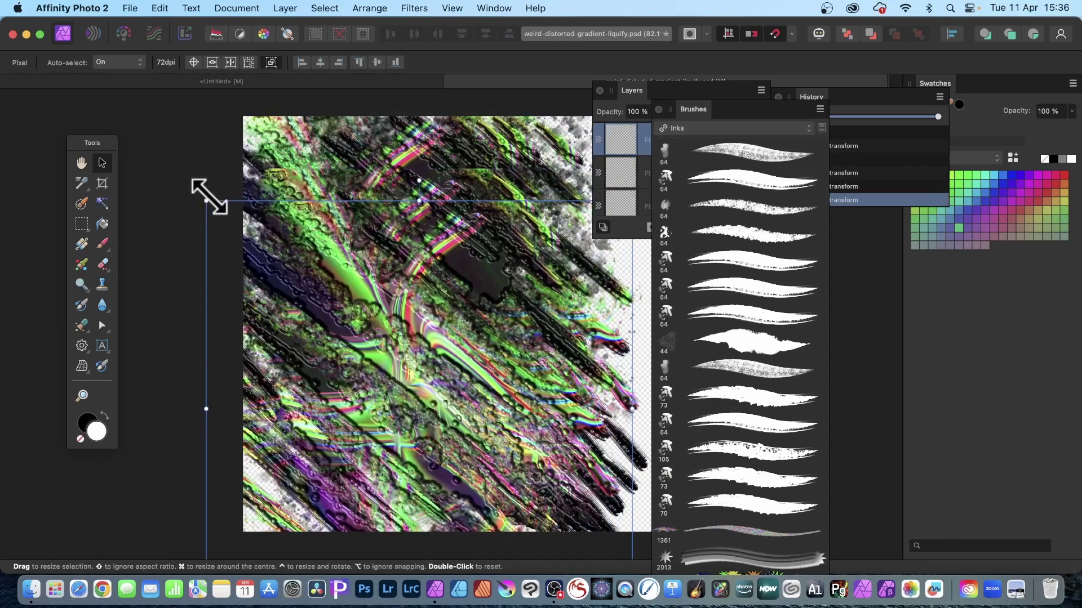
{"action": "left_click_drag", "start_coordinate": [203, 194], "coordinate": [642, 180]}
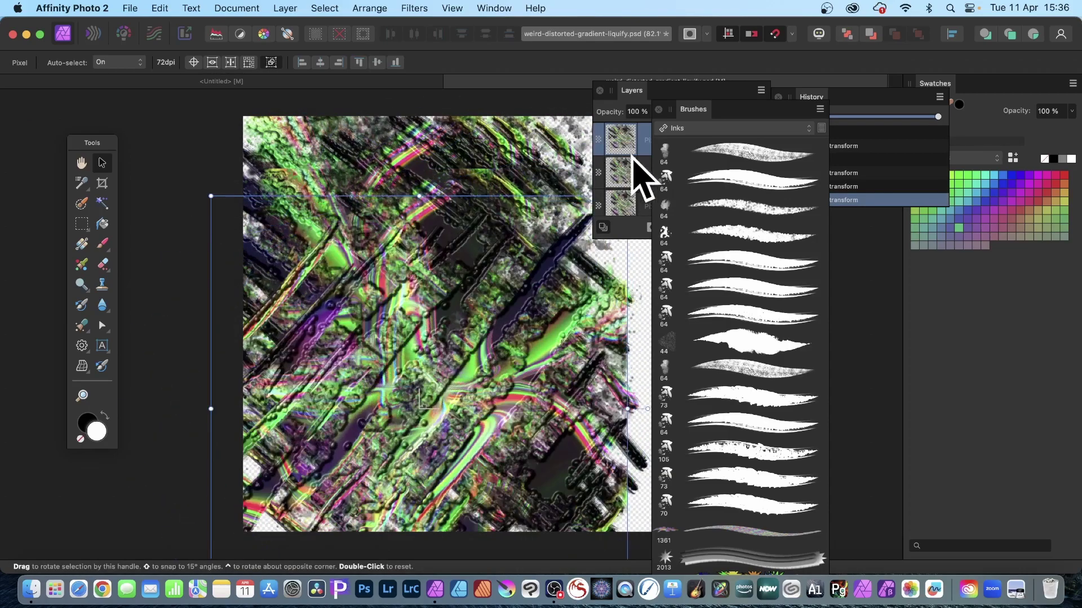
{"action": "left_click_drag", "start_coordinate": [404, 405], "coordinate": [433, 282]}
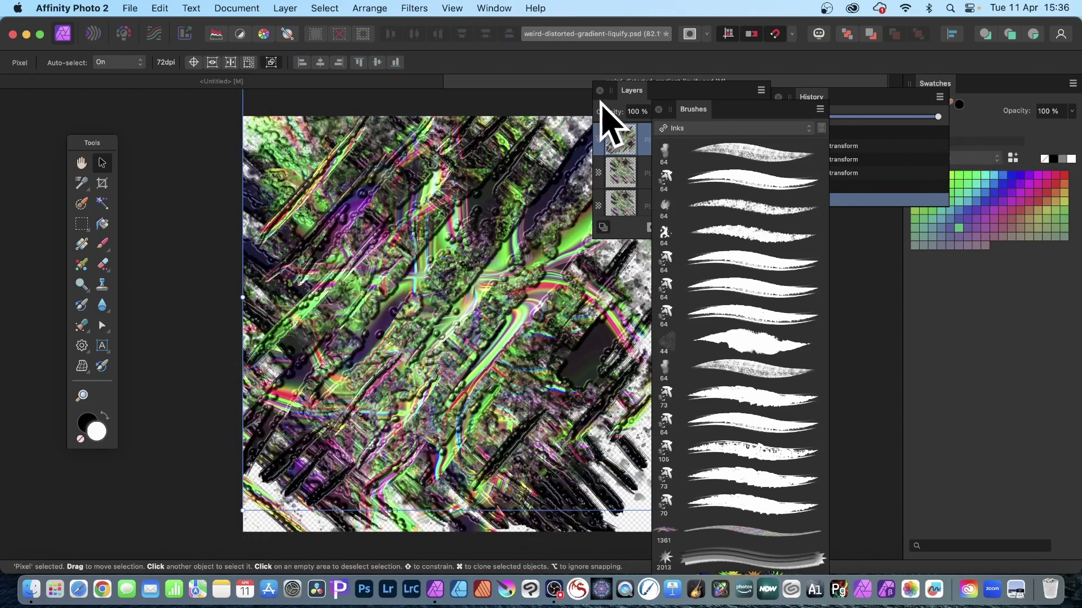
- Set the top duplicate layer's blend mode to Lighten
{"action": "left_click", "coordinate": [633, 96]}
{"action": "left_click", "coordinate": [687, 115]}
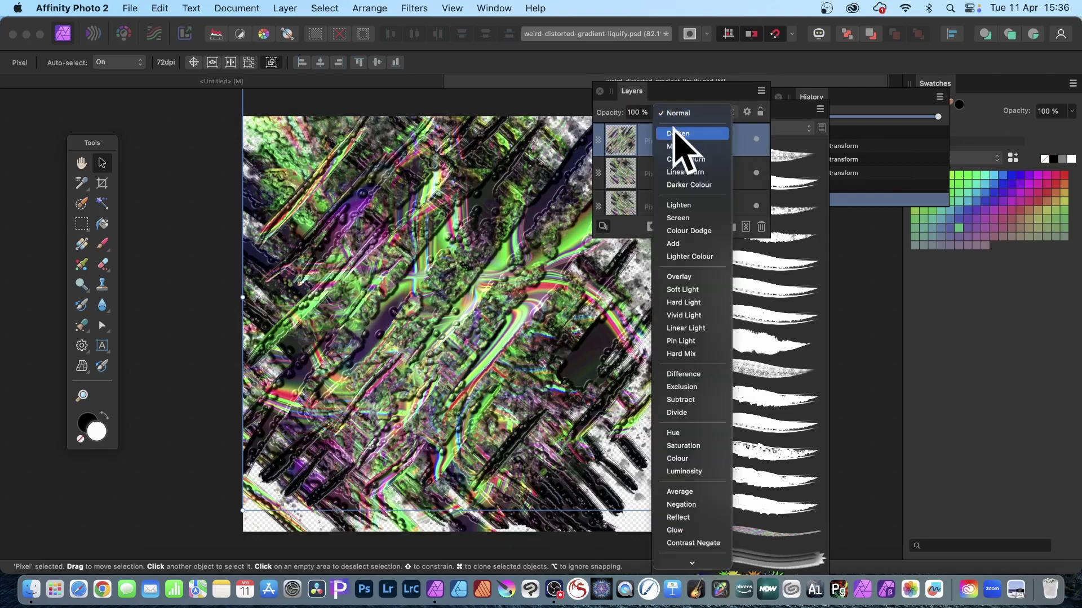
{"action": "left_click", "coordinate": [690, 206]}
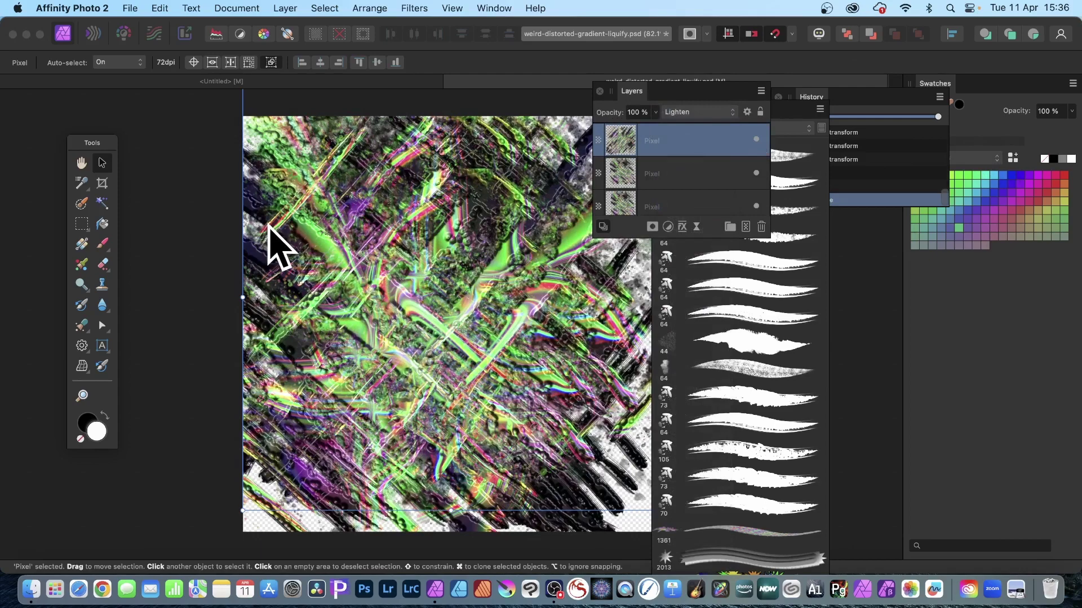
{"action": "left_click", "coordinate": [419, 7]}
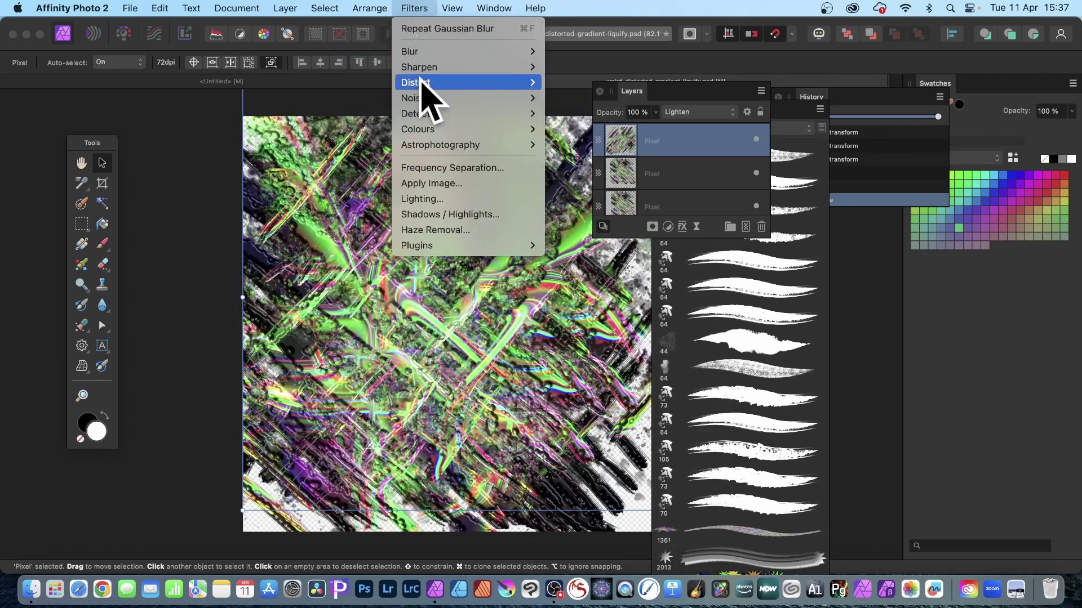
{"action": "mouse_move", "coordinate": [422, 82]}
{"action": "left_click", "coordinate": [592, 85]}
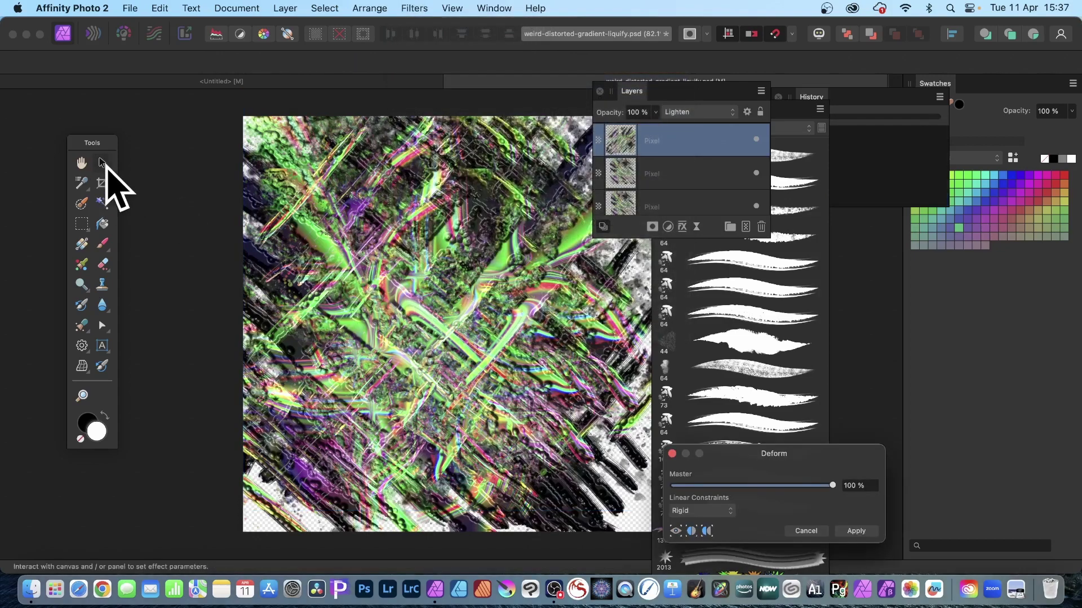
{"action": "left_click", "coordinate": [102, 163]}
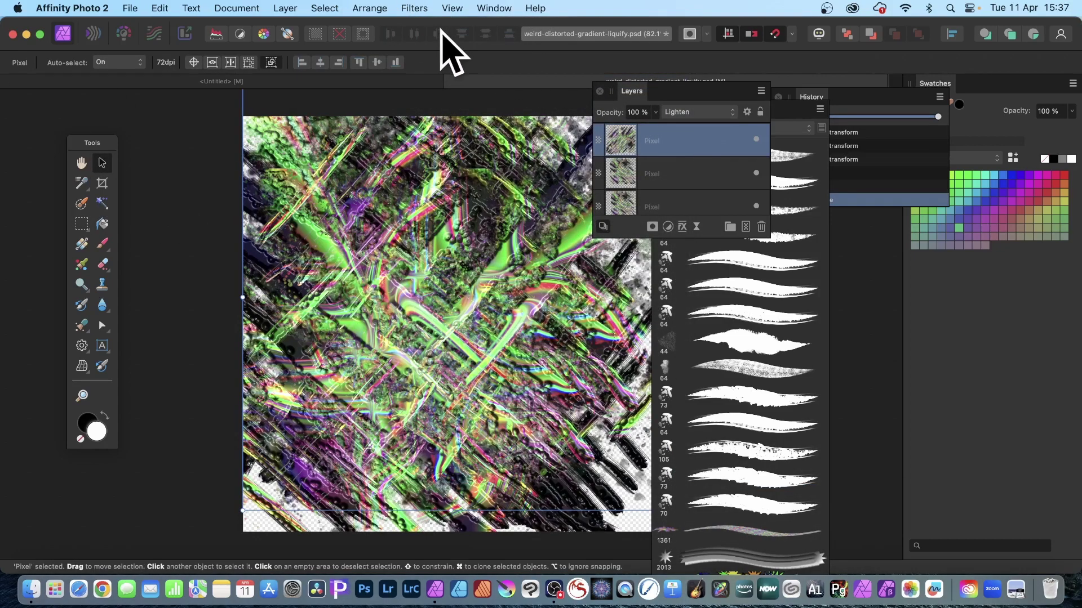
- Warp the top layer with the Deform filter, pulling pins around its centre upward, to the lower left and to the lower right
{"action": "left_click", "coordinate": [415, 8]}
{"action": "mouse_move", "coordinate": [431, 83]}
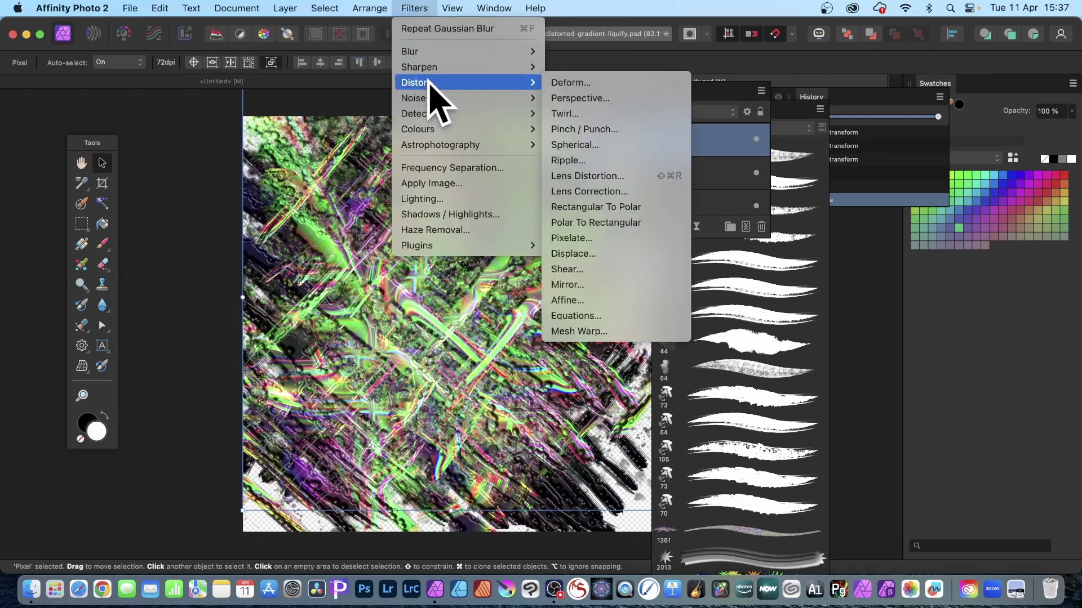
{"action": "left_click", "coordinate": [590, 83]}
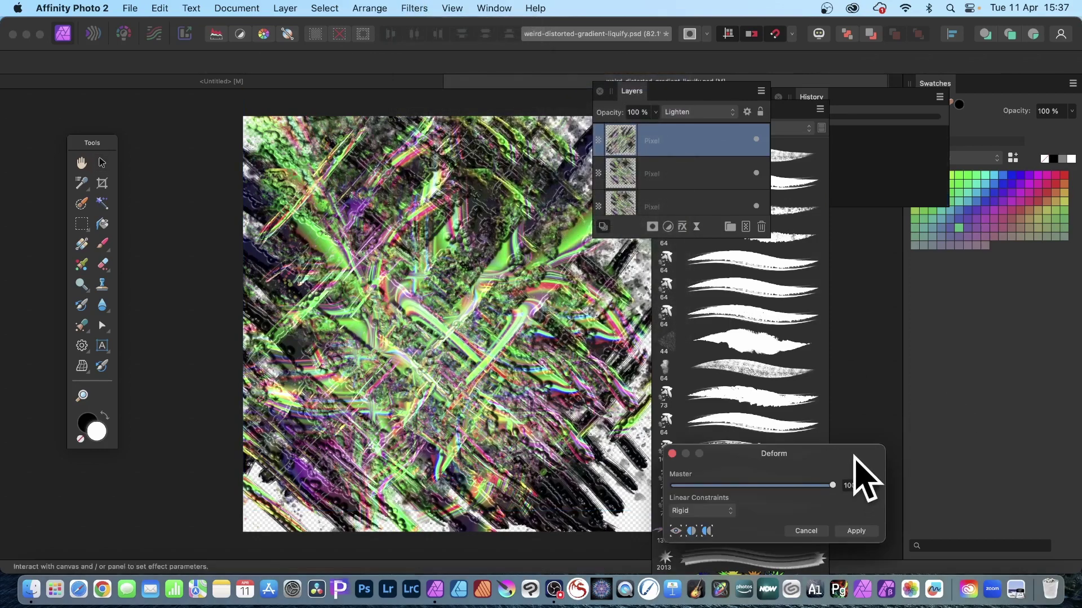
{"action": "left_click_drag", "start_coordinate": [854, 456], "coordinate": [650, 176]}
{"action": "left_click", "coordinate": [459, 350]}
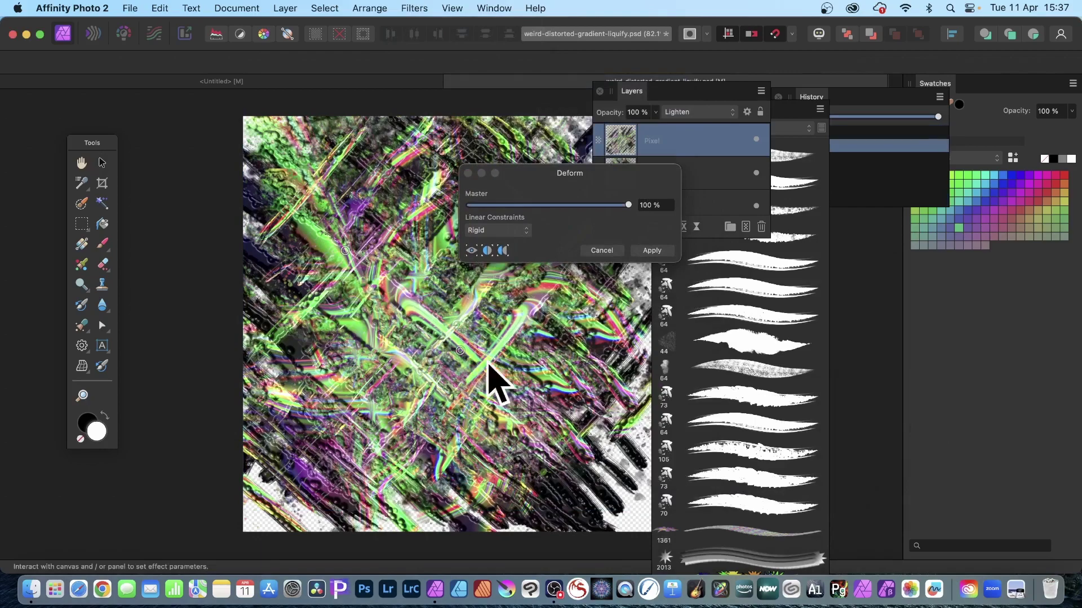
{"action": "left_click", "coordinate": [549, 362]}
{"action": "left_click_drag", "start_coordinate": [551, 360], "coordinate": [478, 158]}
{"action": "left_click", "coordinate": [378, 278]}
{"action": "left_click_drag", "start_coordinate": [378, 279], "coordinate": [265, 451]}
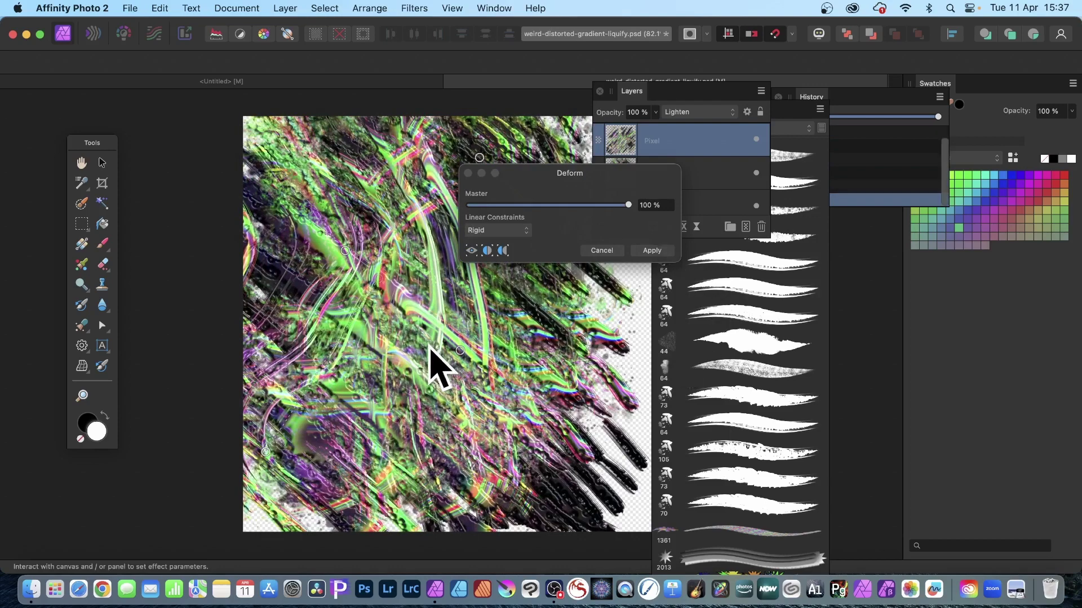
{"action": "left_click_drag", "start_coordinate": [460, 351], "coordinate": [627, 410]}
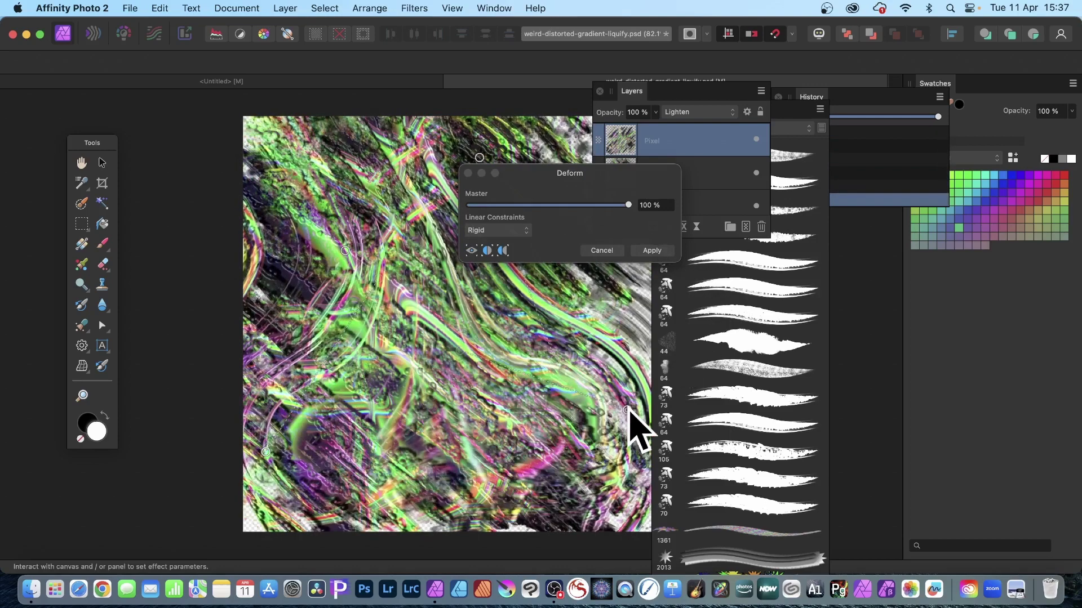
{"action": "left_click", "coordinate": [653, 251]}
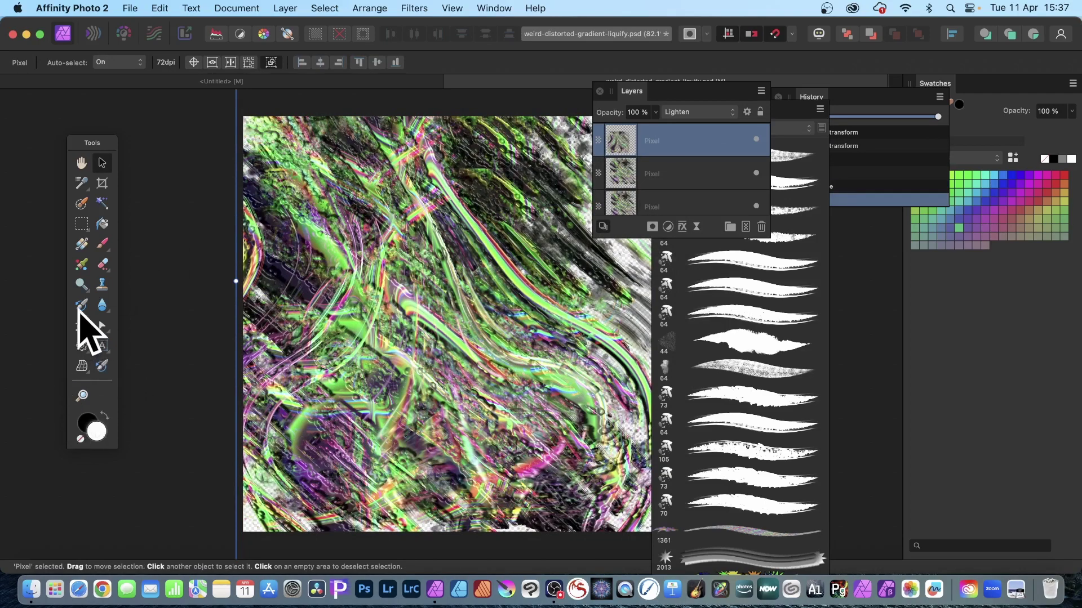
- Paint the deleted gradient onto the deformed layer with the Undo Brush in parallel diagonal strokes across its upper and central areas
{"action": "left_click", "coordinate": [81, 305]}
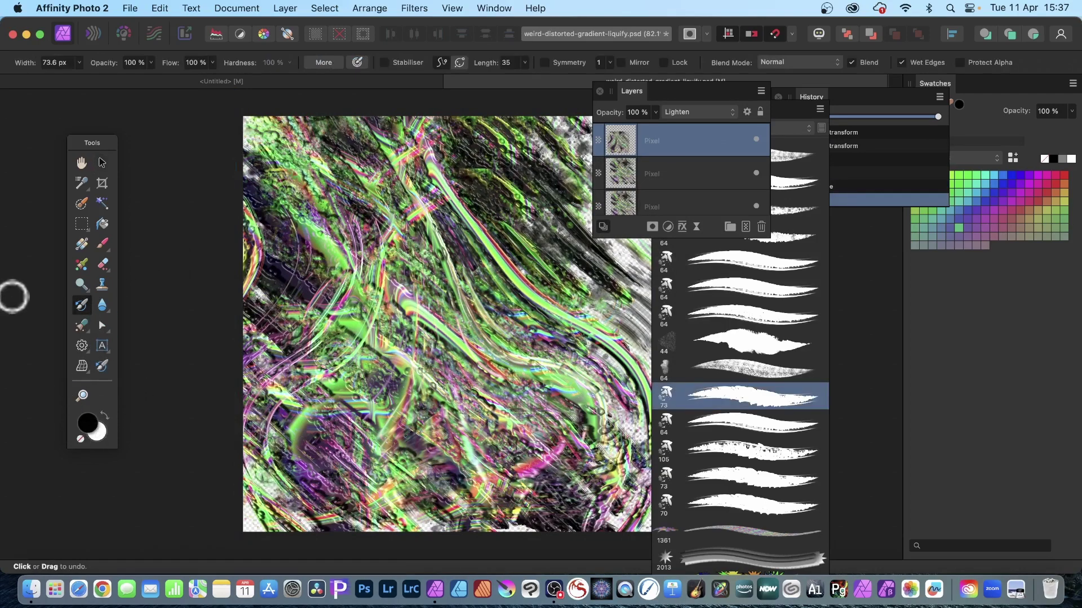
{"action": "left_click_drag", "start_coordinate": [458, 147], "coordinate": [478, 171]}
{"action": "mouse_move", "coordinate": [414, 116]}
{"action": "left_mouse_down"}
{"action": "mouse_move", "coordinate": [544, 225]}
{"action": "mouse_move", "coordinate": [585, 274]}
{"action": "left_mouse_up"}
{"action": "left_click_drag", "start_coordinate": [333, 155], "coordinate": [484, 301]}
{"action": "left_click_drag", "start_coordinate": [391, 267], "coordinate": [503, 357]}
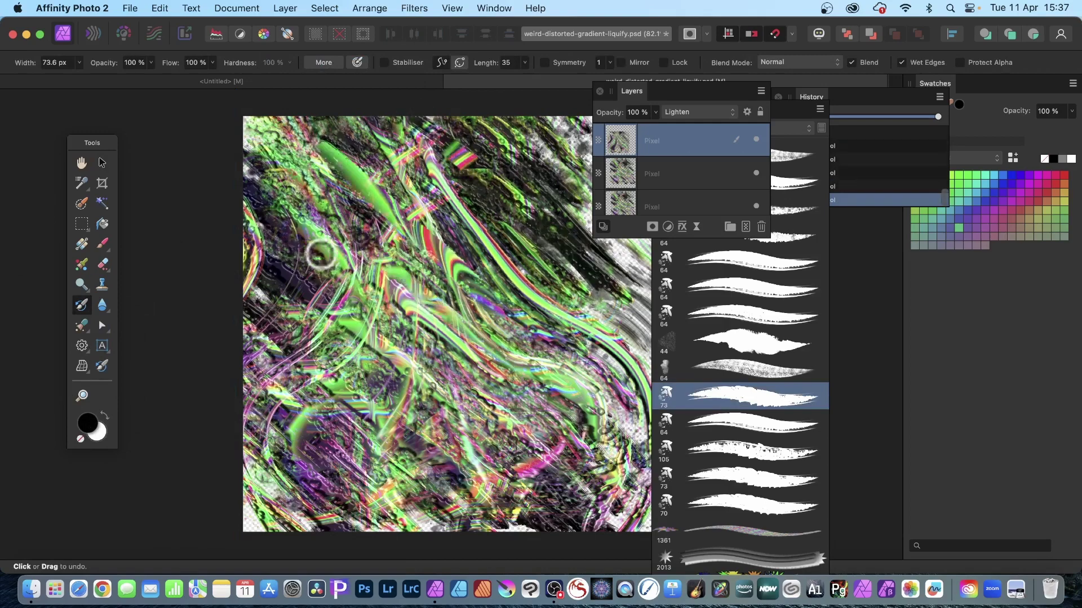
{"action": "left_click_drag", "start_coordinate": [320, 254], "coordinate": [499, 410]}
{"action": "left_click_drag", "start_coordinate": [310, 293], "coordinate": [494, 445]}
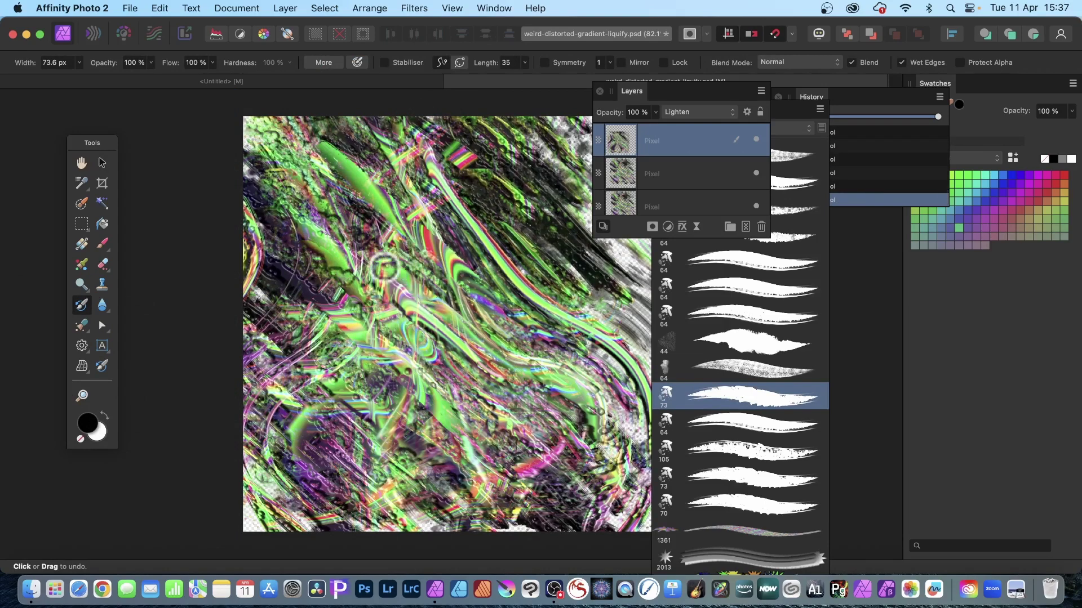
{"action": "left_click_drag", "start_coordinate": [298, 320], "coordinate": [457, 466]}
{"action": "left_click_drag", "start_coordinate": [304, 393], "coordinate": [367, 448]}
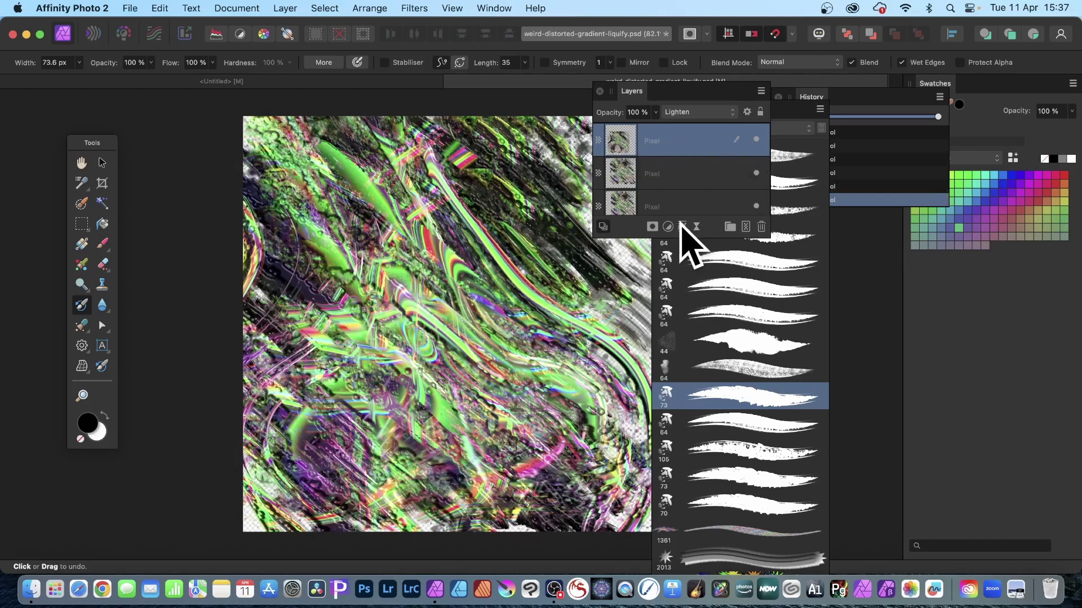
- Add a 3D layer effect with a 13.2 px radius to the top layer
{"action": "left_click", "coordinate": [682, 226]}
{"action": "left_click", "coordinate": [545, 195]}
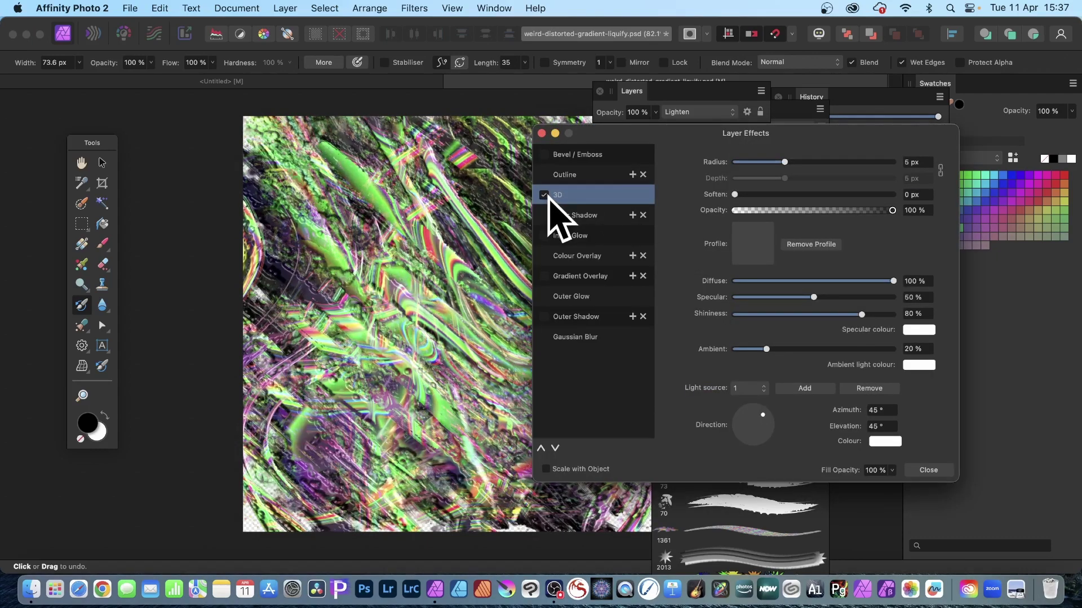
{"action": "left_click_drag", "start_coordinate": [784, 162], "coordinate": [809, 163]}
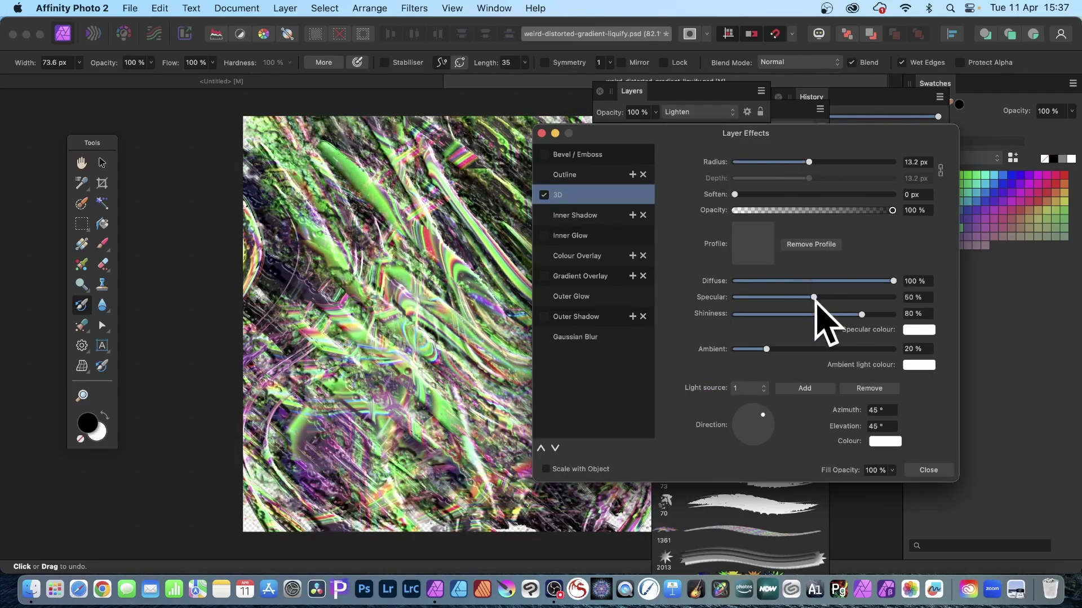
{"action": "left_click", "coordinate": [929, 469]}
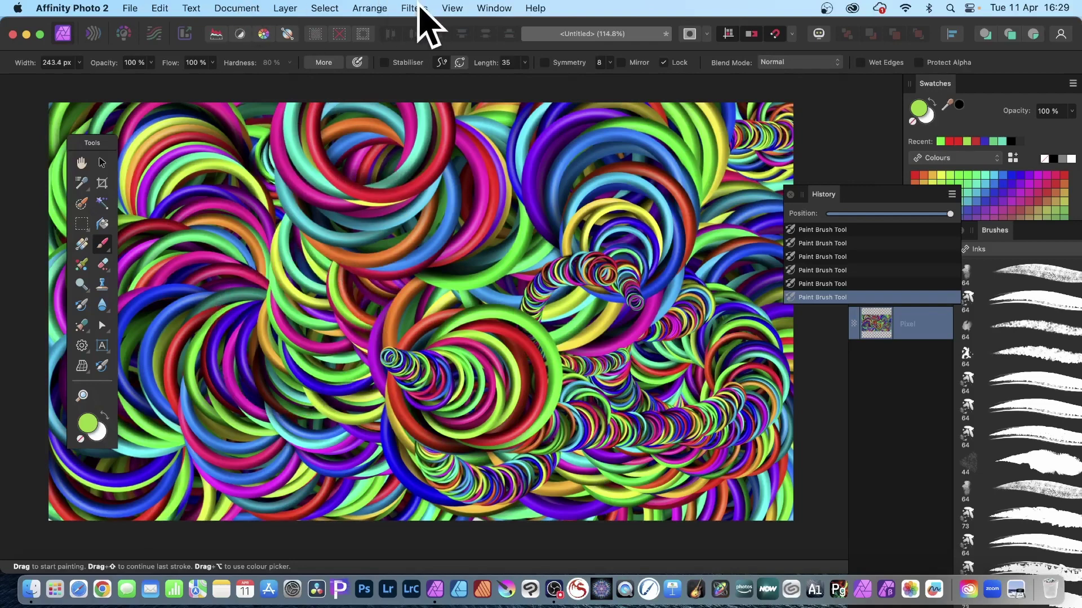
- Apply the Mirror distortion filter with 11 mirrors to the coloured rings painting in the untitled document
{"action": "left_click", "coordinate": [414, 8]}
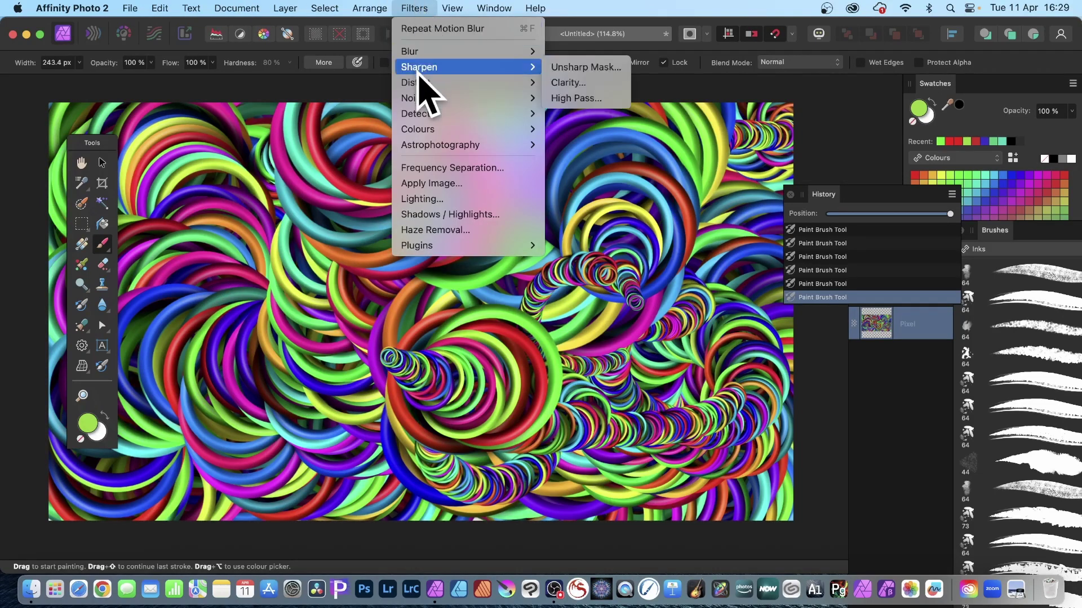
{"action": "mouse_move", "coordinate": [420, 82]}
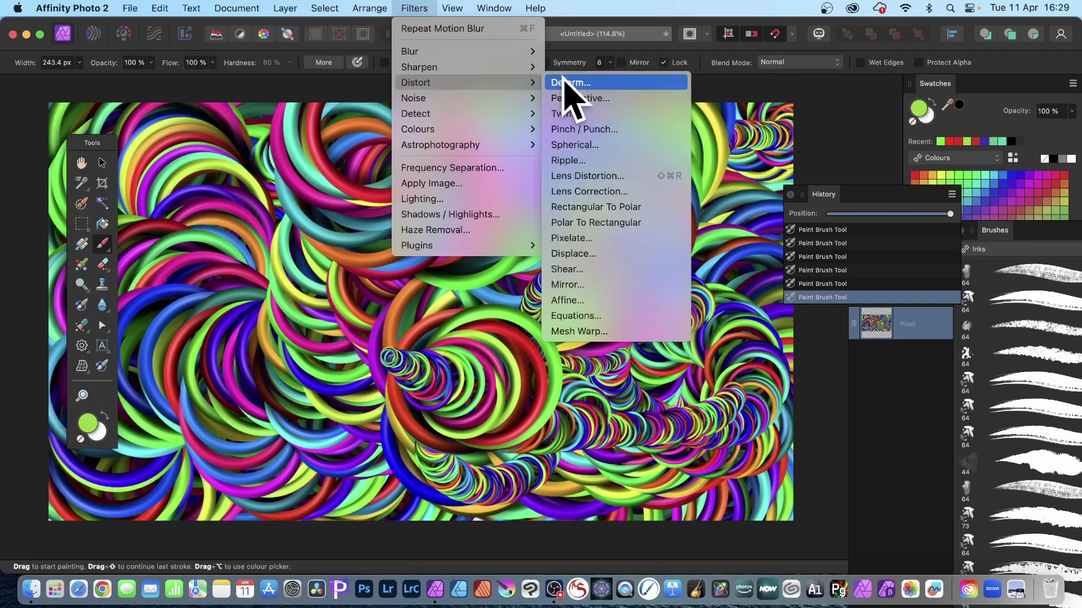
{"action": "left_click", "coordinate": [568, 284]}
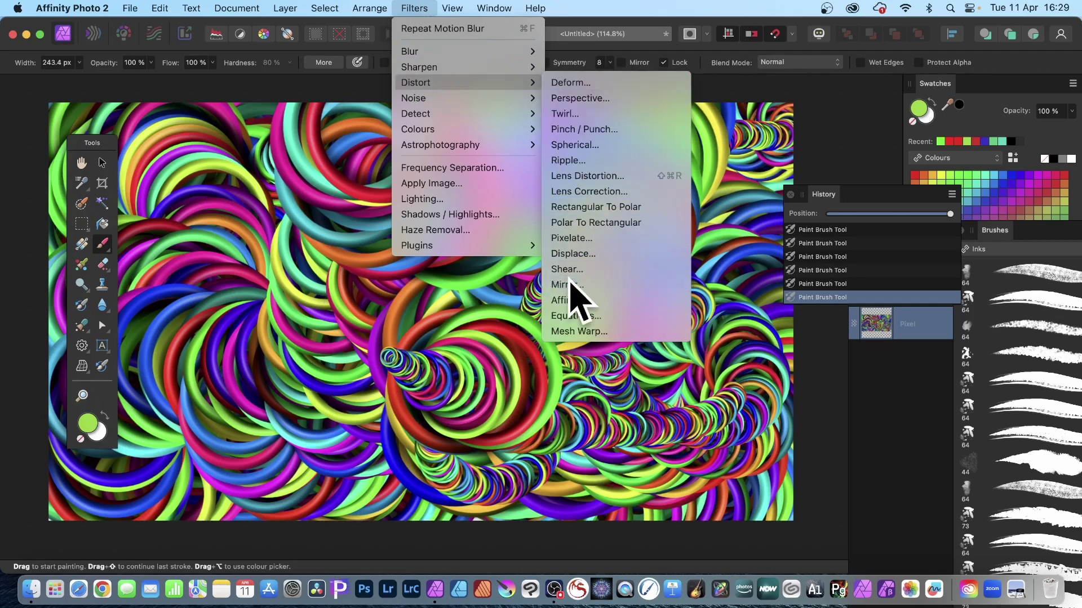
{"action": "left_click_drag", "start_coordinate": [777, 441], "coordinate": [550, 169]}
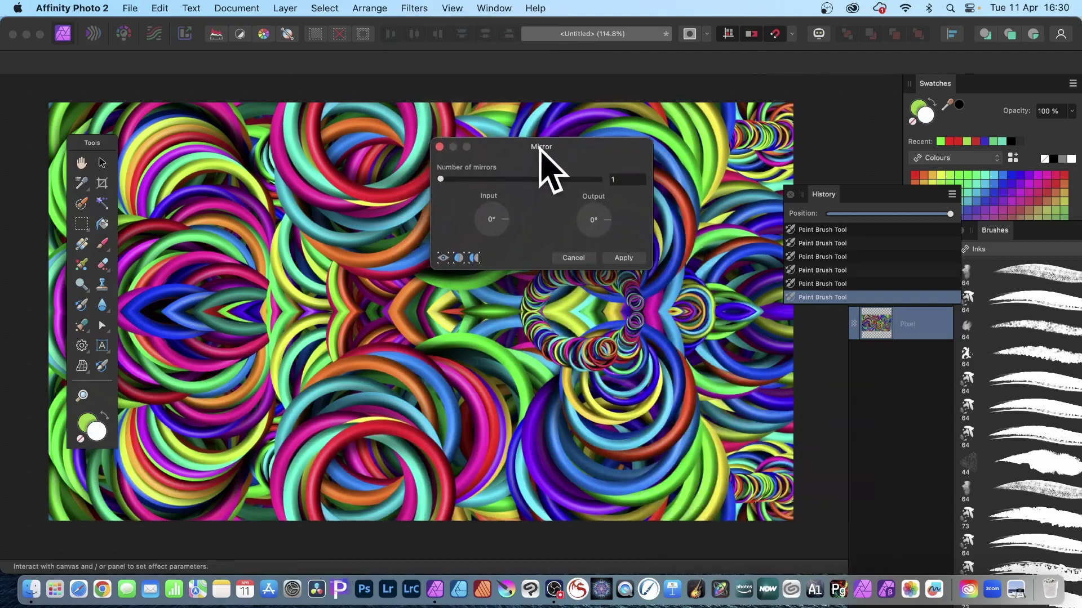
{"action": "left_click_drag", "start_coordinate": [454, 180], "coordinate": [530, 179]}
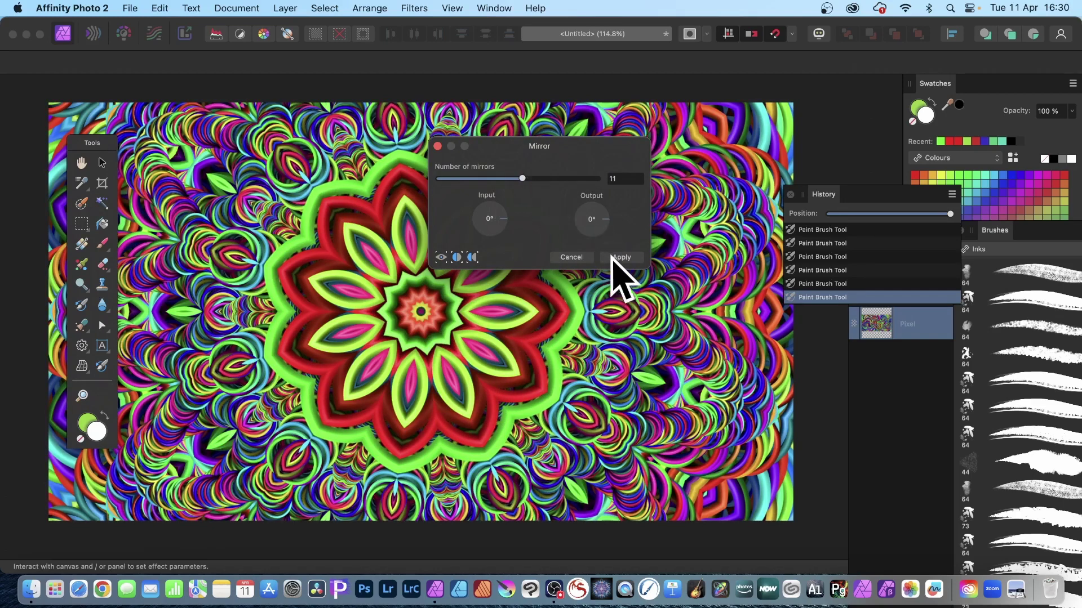
{"action": "left_click", "coordinate": [620, 257]}
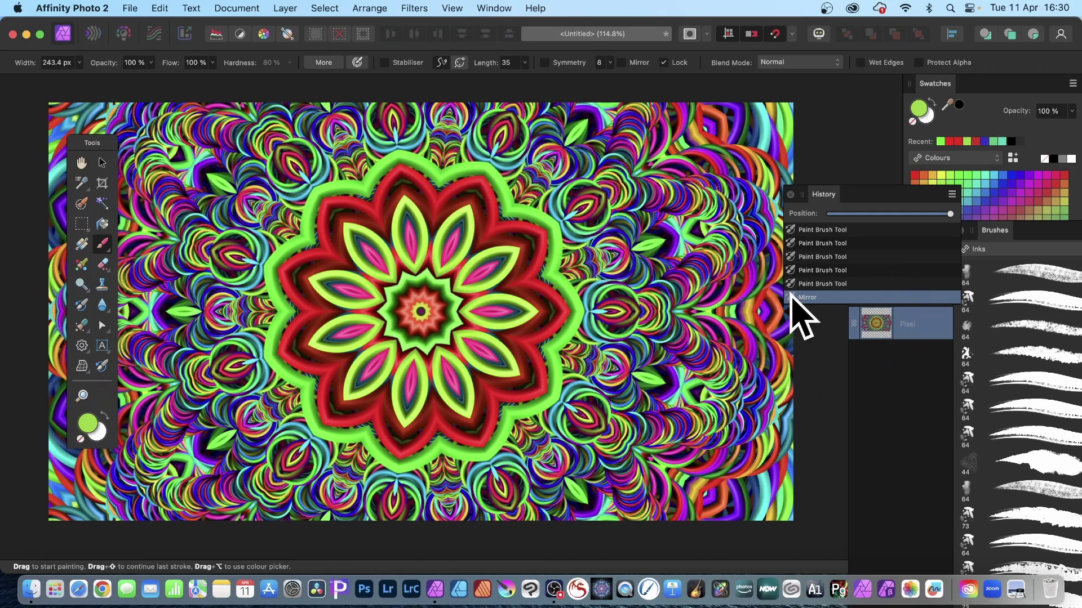
- Mark the Mirror history state as the Undo Brush source and return the image to the last paint stroke before it
{"action": "left_click", "coordinate": [792, 295]}
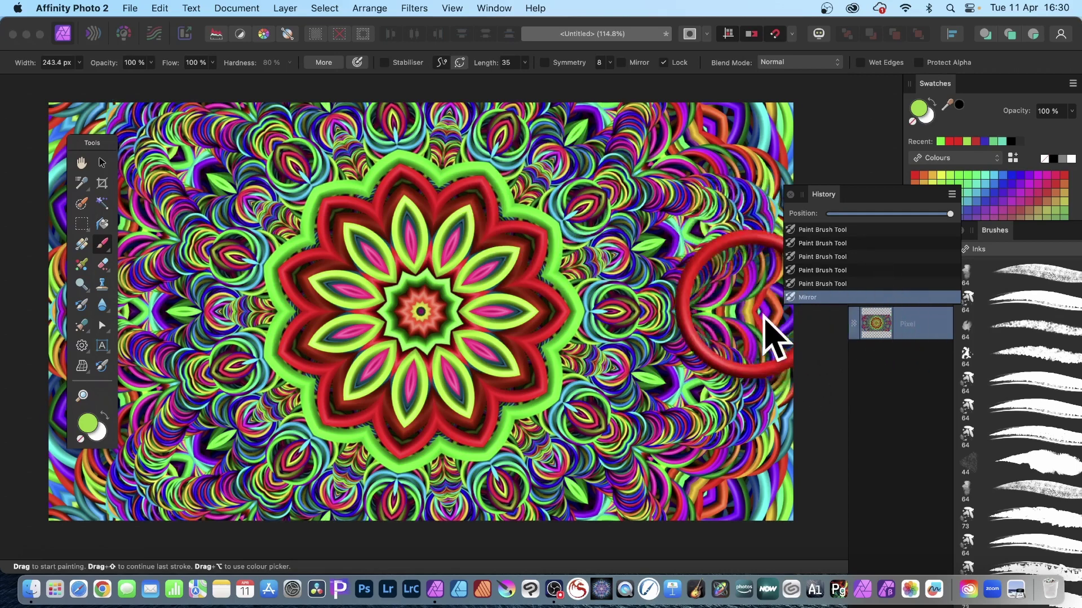
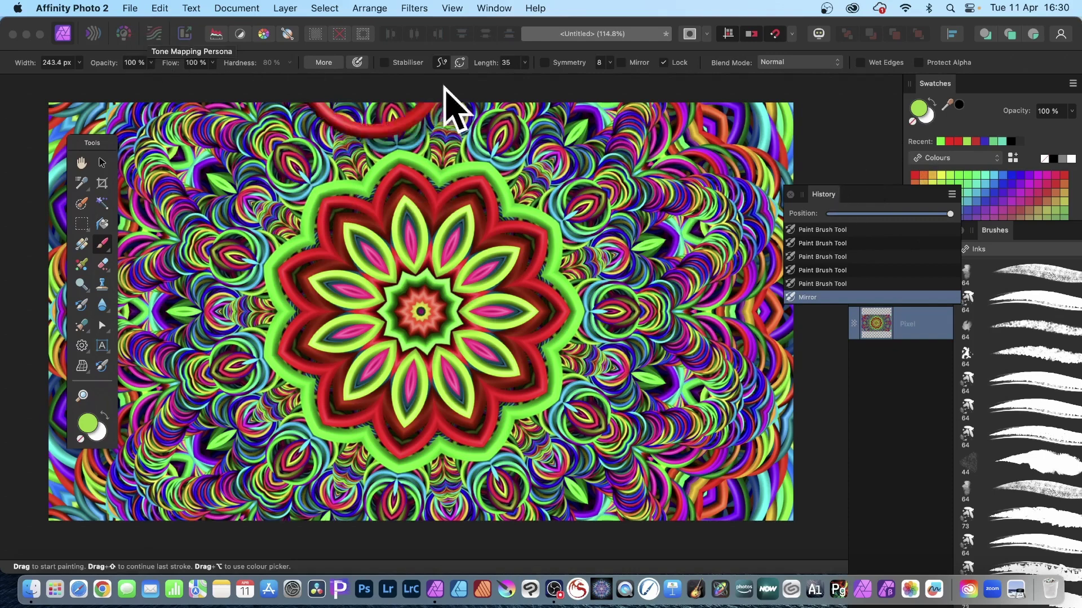
{"action": "left_click", "coordinate": [822, 283]}
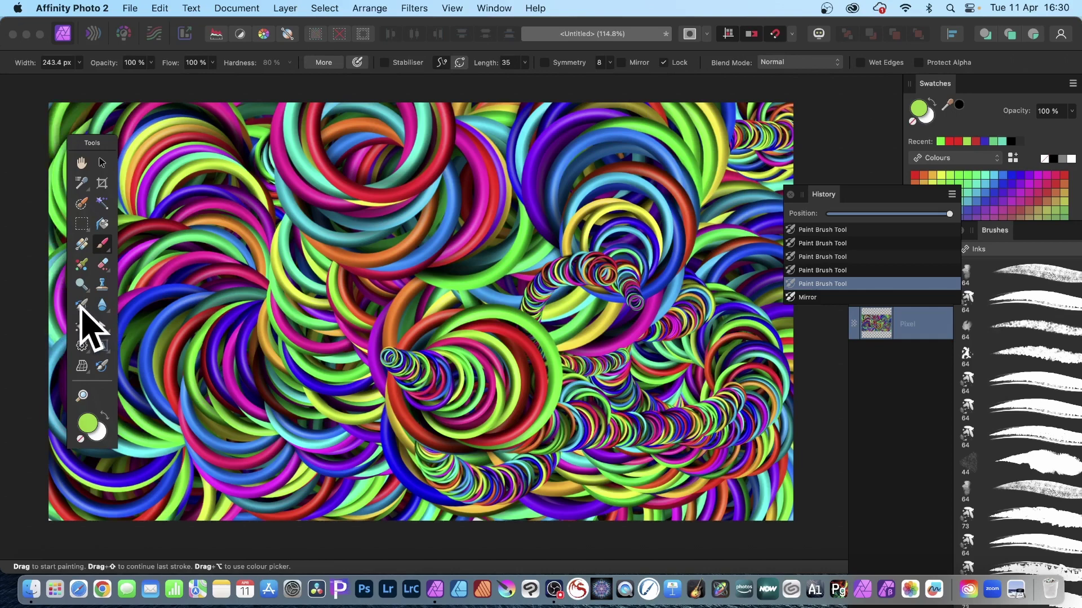
- Set up the Undo Brush with the soft round 128 px brush from the Basic category
{"action": "left_click", "coordinate": [81, 305]}
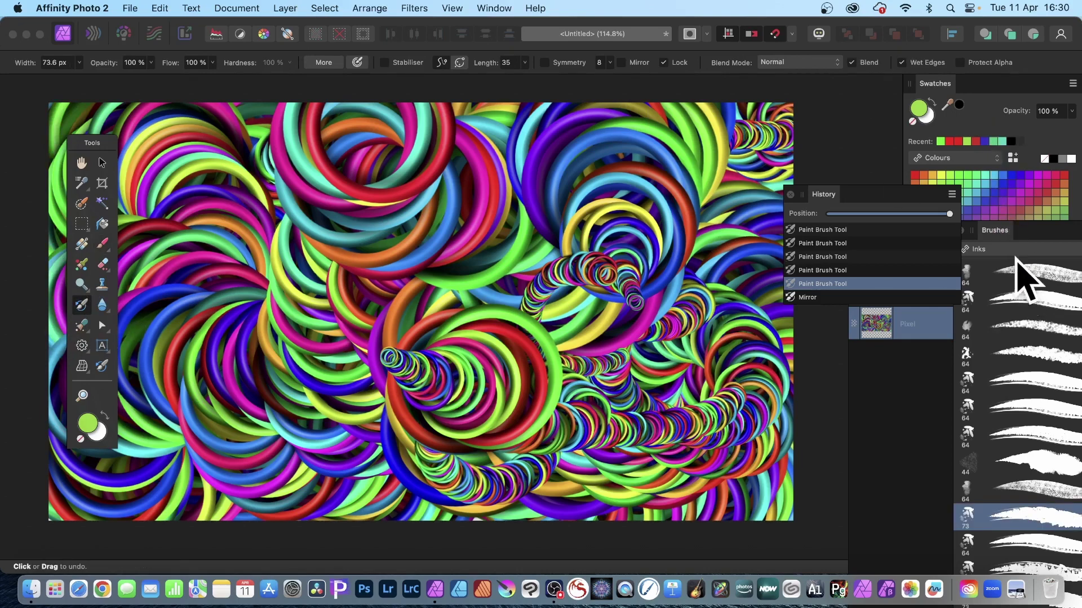
{"action": "mouse_move", "coordinate": [997, 233]}
{"action": "left_mouse_down"}
{"action": "mouse_move", "coordinate": [849, 118]}
{"action": "mouse_move", "coordinate": [821, 120]}
{"action": "left_mouse_up"}
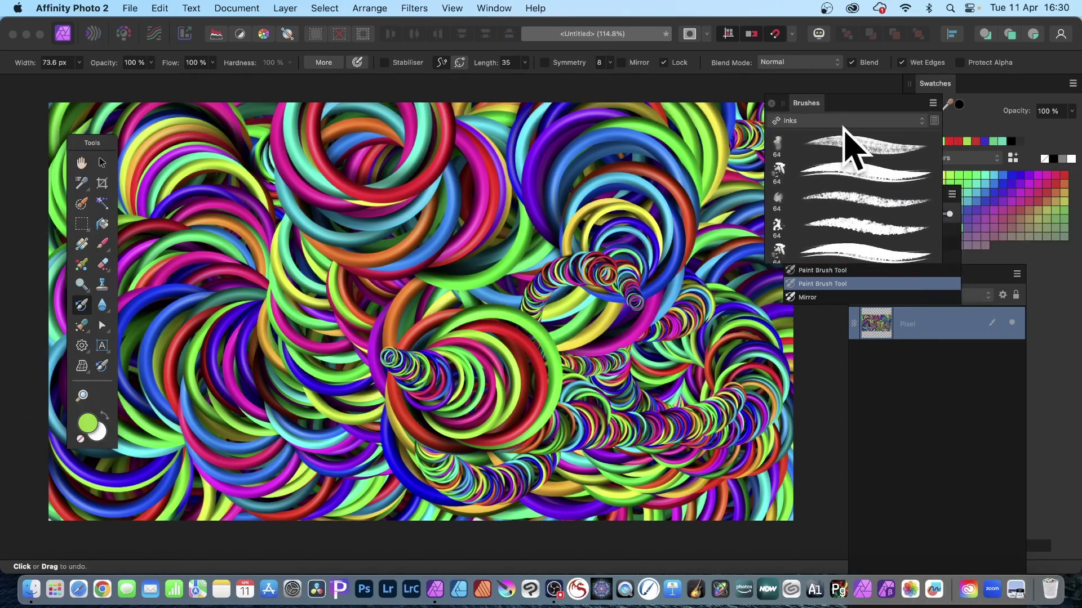
{"action": "left_click", "coordinate": [828, 120]}
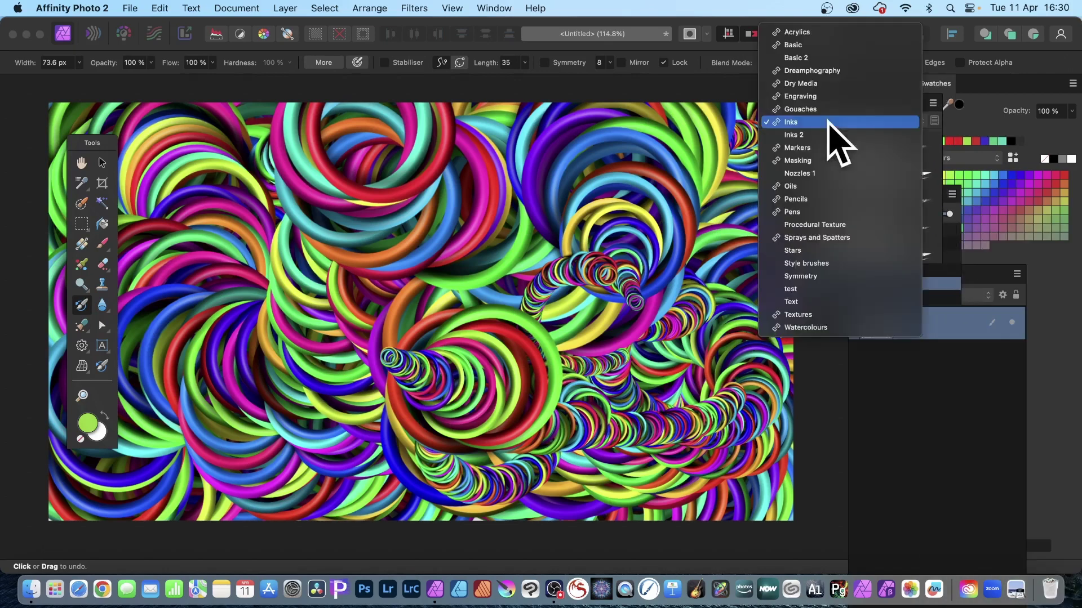
{"action": "left_click", "coordinate": [815, 46]}
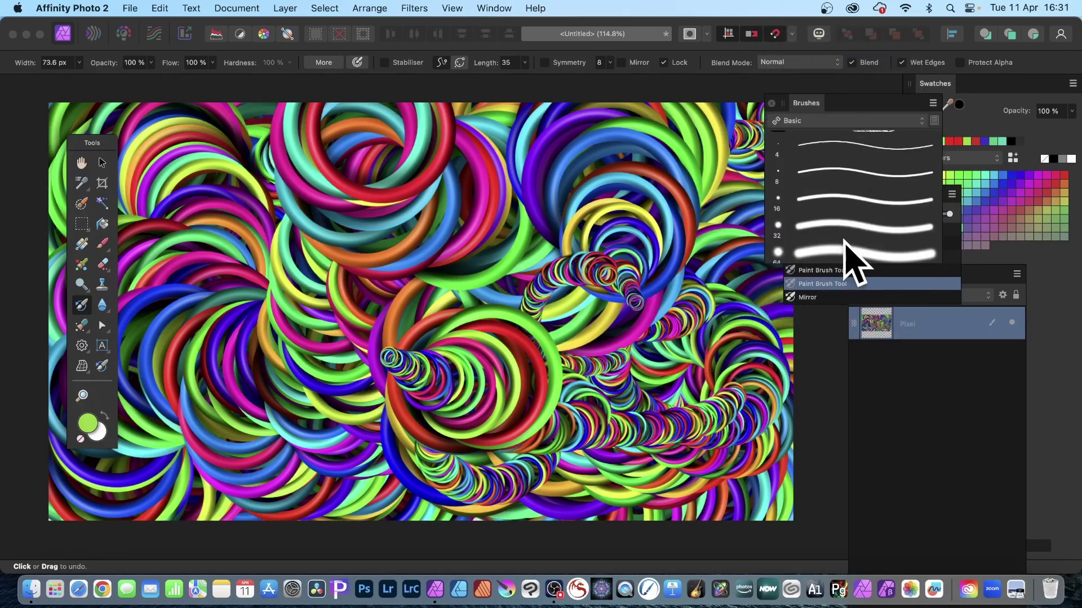
{"action": "left_click", "coordinate": [823, 248]}
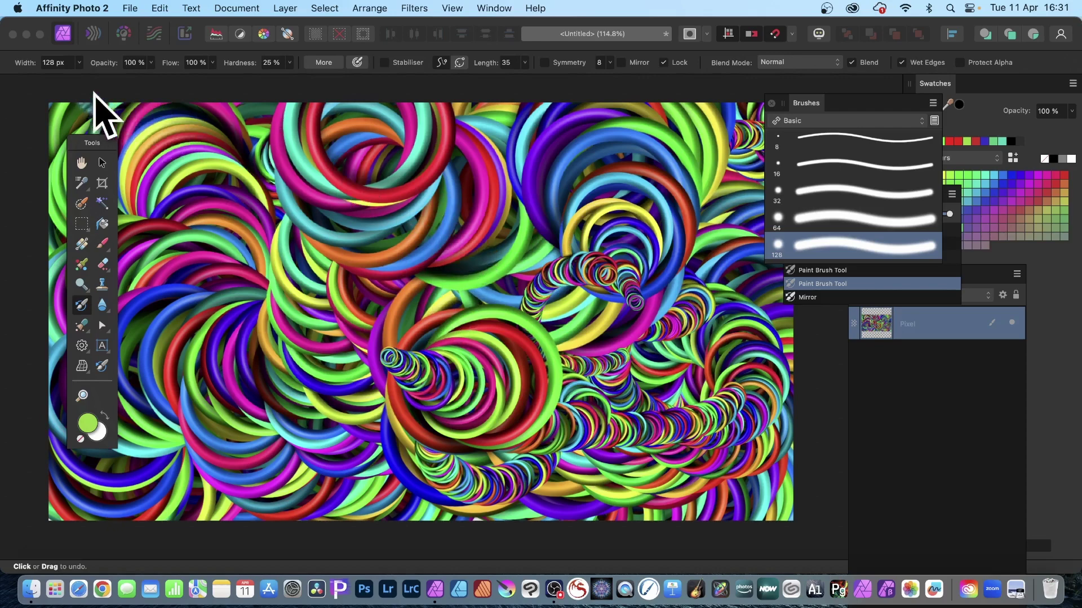
- Set the Undo Brush width to 310 px and paint the Mirror flower pattern over the middle of the rings painting
{"action": "left_click", "coordinate": [79, 62]}
{"action": "left_click_drag", "start_coordinate": [80, 77], "coordinate": [85, 76]}
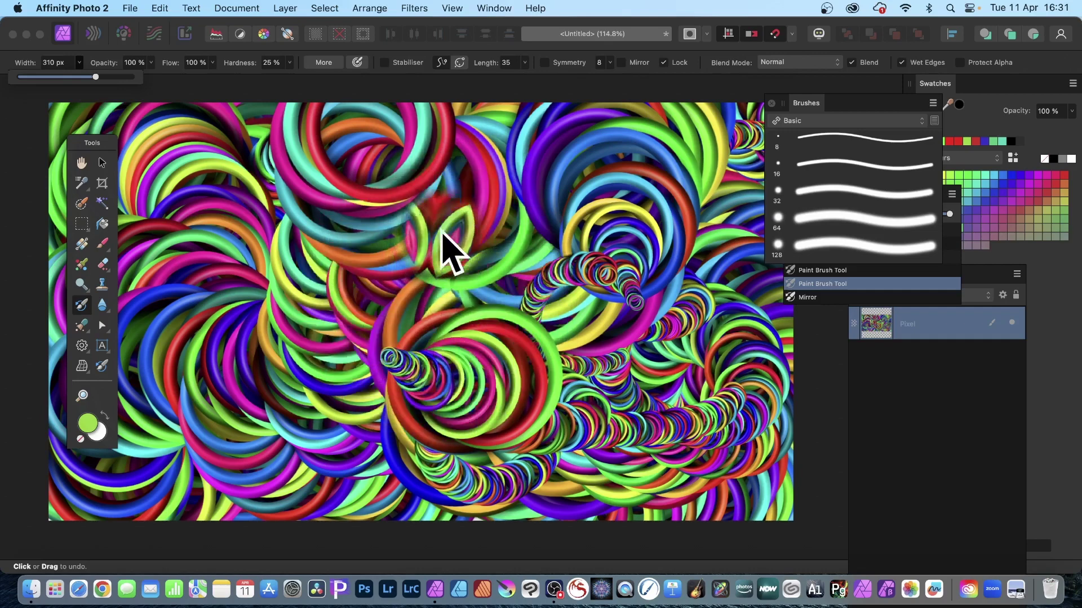
{"action": "mouse_move", "coordinate": [401, 190]}
{"action": "left_mouse_down"}
{"action": "mouse_move", "coordinate": [427, 215]}
{"action": "mouse_move", "coordinate": [474, 192]}
{"action": "mouse_move", "coordinate": [546, 269]}
{"action": "mouse_move", "coordinate": [525, 308]}
{"action": "mouse_move", "coordinate": [517, 395]}
{"action": "mouse_move", "coordinate": [391, 440]}
{"action": "mouse_move", "coordinate": [372, 418]}
{"action": "mouse_move", "coordinate": [333, 415]}
{"action": "mouse_move", "coordinate": [319, 369]}
{"action": "mouse_move", "coordinate": [297, 366]}
{"action": "mouse_move", "coordinate": [286, 337]}
{"action": "mouse_move", "coordinate": [300, 302]}
{"action": "mouse_move", "coordinate": [279, 267]}
{"action": "mouse_move", "coordinate": [286, 240]}
{"action": "mouse_move", "coordinate": [324, 199]}
{"action": "mouse_move", "coordinate": [378, 168]}
{"action": "mouse_move", "coordinate": [483, 175]}
{"action": "mouse_move", "coordinate": [412, 179]}
{"action": "mouse_move", "coordinate": [482, 175]}
{"action": "mouse_move", "coordinate": [426, 260]}
{"action": "left_mouse_up"}
{"action": "mouse_move", "coordinate": [427, 260]}
{"action": "left_mouse_down"}
{"action": "mouse_move", "coordinate": [393, 261]}
{"action": "mouse_move", "coordinate": [427, 276]}
{"action": "mouse_move", "coordinate": [400, 320]}
{"action": "mouse_move", "coordinate": [451, 342]}
{"action": "mouse_move", "coordinate": [443, 350]}
{"action": "mouse_move", "coordinate": [490, 278]}
{"action": "mouse_move", "coordinate": [506, 280]}
{"action": "mouse_move", "coordinate": [421, 223]}
{"action": "mouse_move", "coordinate": [432, 206]}
{"action": "mouse_move", "coordinate": [410, 214]}
{"action": "mouse_move", "coordinate": [475, 204]}
{"action": "mouse_move", "coordinate": [353, 336]}
{"action": "mouse_move", "coordinate": [337, 332]}
{"action": "mouse_move", "coordinate": [335, 304]}
{"action": "mouse_move", "coordinate": [329, 334]}
{"action": "mouse_move", "coordinate": [373, 354]}
{"action": "mouse_move", "coordinate": [453, 364]}
{"action": "mouse_move", "coordinate": [494, 338]}
{"action": "left_mouse_up"}
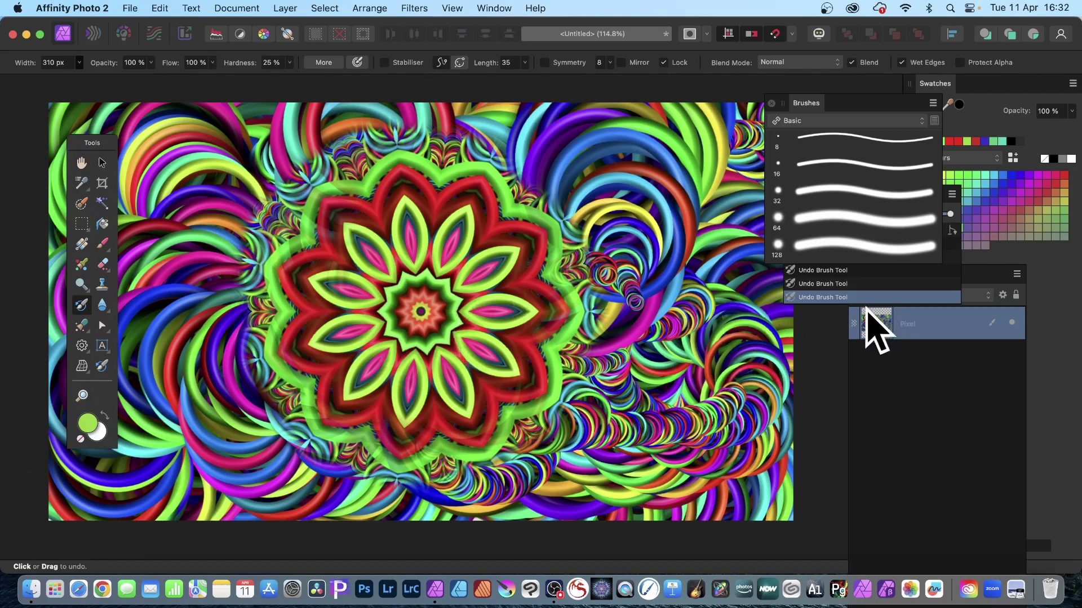
- Return the image to the last Paint Brush stroke in the history, before the Undo Brush strokes
{"action": "left_click", "coordinate": [814, 284]}
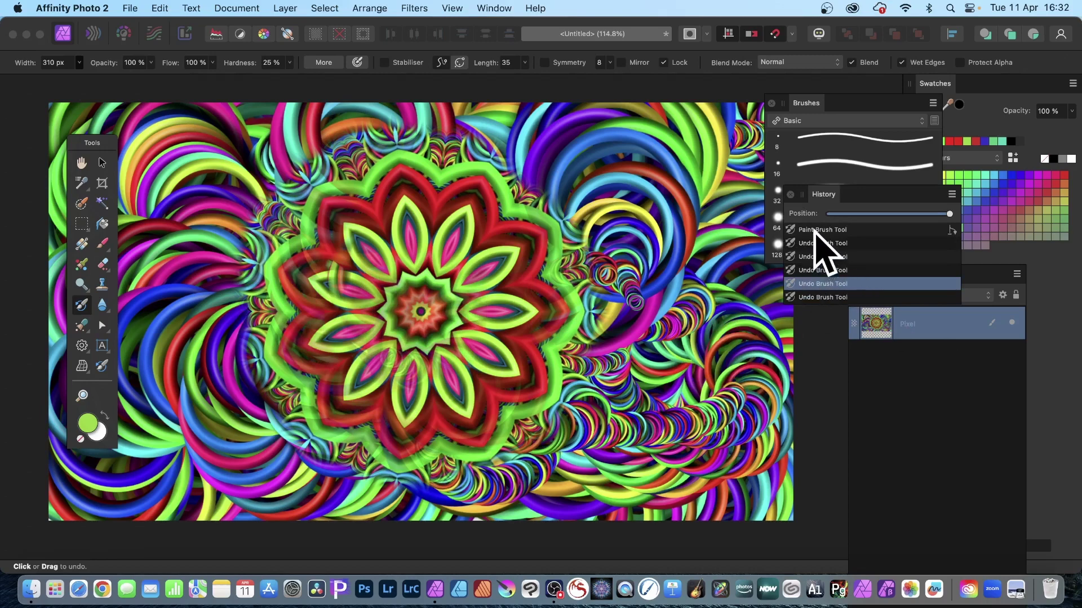
{"action": "left_click", "coordinate": [815, 231]}
{"action": "scroll", "coordinate": [872, 243], "scroll_direction": "up", "scroll_amount": 4}
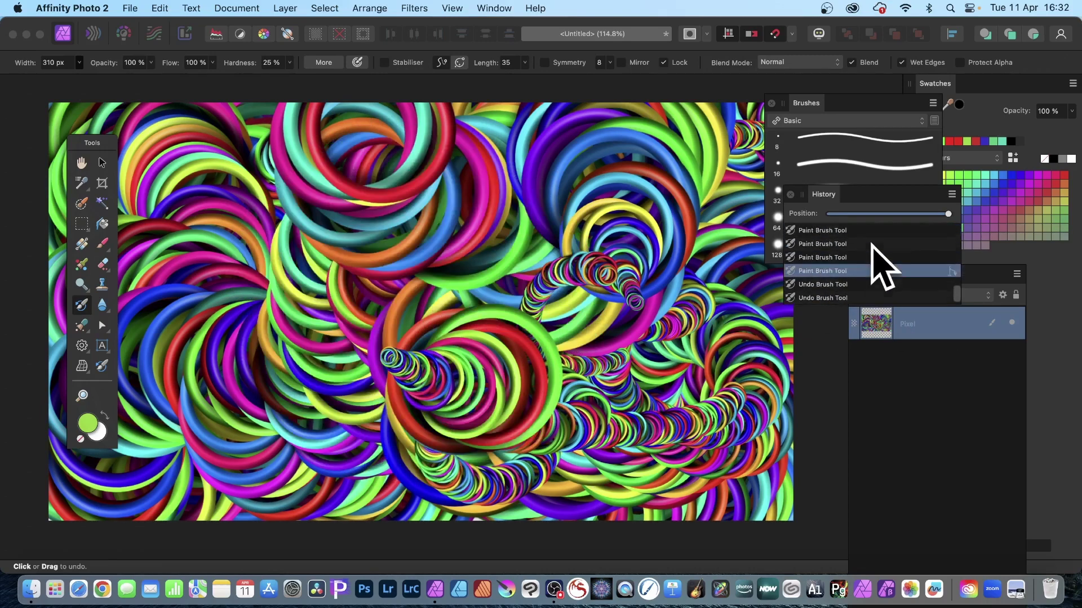
{"action": "scroll", "coordinate": [871, 243], "scroll_direction": "down", "scroll_amount": 4}
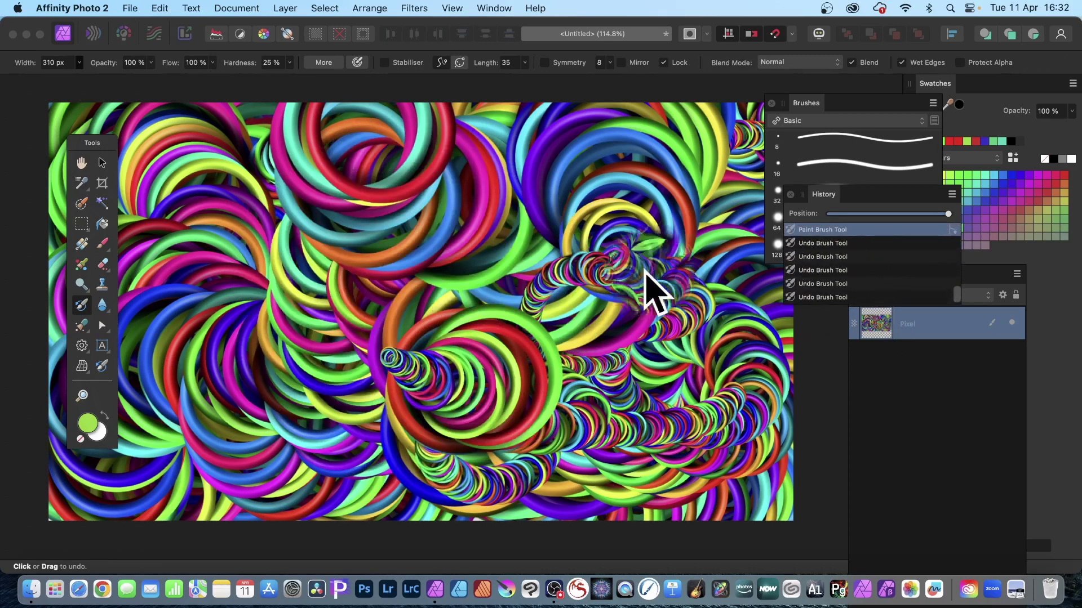
{"action": "mouse_move", "coordinate": [434, 265]}
{"action": "left_mouse_down"}
{"action": "mouse_move", "coordinate": [423, 290]}
{"action": "mouse_move", "coordinate": [430, 270]}
{"action": "mouse_move", "coordinate": [410, 244]}
{"action": "left_mouse_up"}
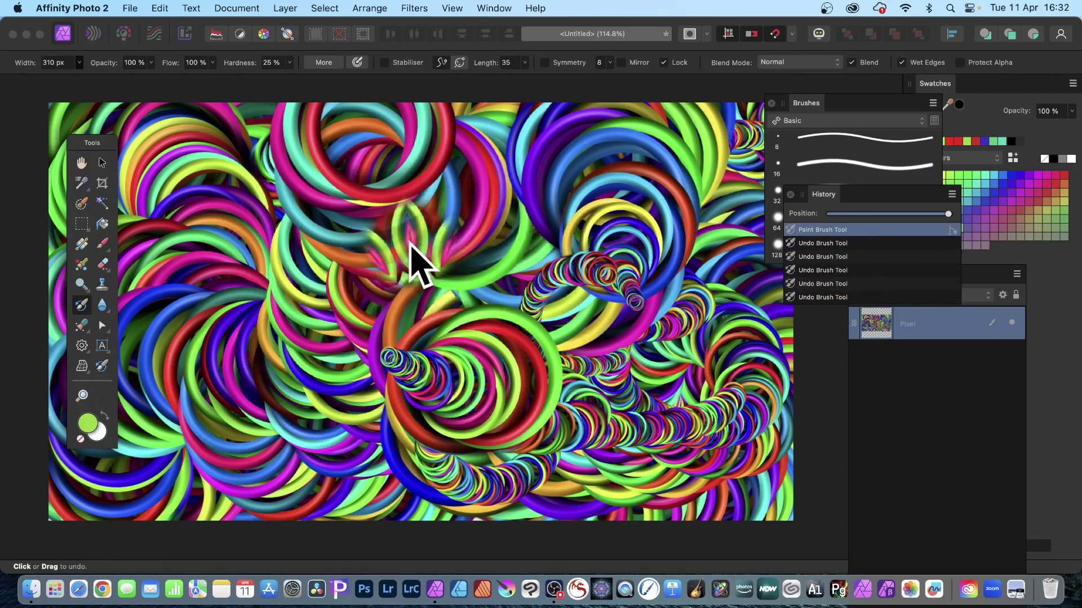
- Add a new pixel layer and paint the Mirror flower onto it with the Undo Brush
{"action": "left_click", "coordinate": [285, 8]}
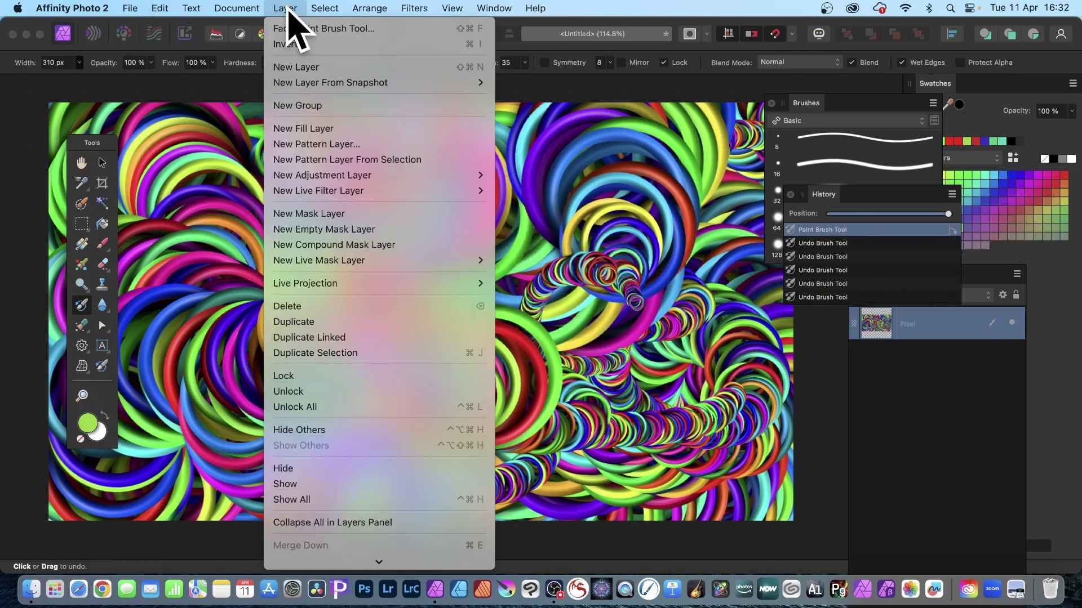
{"action": "left_click", "coordinate": [303, 67]}
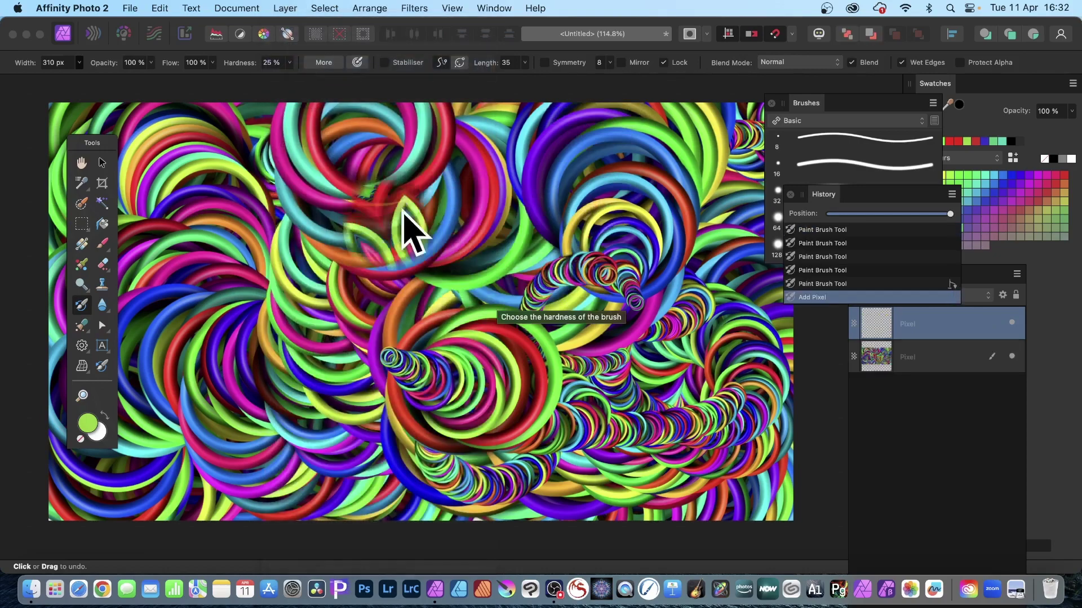
{"action": "mouse_move", "coordinate": [469, 187]}
{"action": "left_mouse_down"}
{"action": "mouse_move", "coordinate": [391, 205]}
{"action": "mouse_move", "coordinate": [391, 265]}
{"action": "mouse_move", "coordinate": [421, 200]}
{"action": "mouse_move", "coordinate": [402, 183]}
{"action": "mouse_move", "coordinate": [480, 184]}
{"action": "mouse_move", "coordinate": [524, 236]}
{"action": "mouse_move", "coordinate": [517, 247]}
{"action": "mouse_move", "coordinate": [533, 266]}
{"action": "mouse_move", "coordinate": [511, 289]}
{"action": "mouse_move", "coordinate": [530, 301]}
{"action": "mouse_move", "coordinate": [530, 328]}
{"action": "mouse_move", "coordinate": [479, 342]}
{"action": "mouse_move", "coordinate": [473, 373]}
{"action": "mouse_move", "coordinate": [488, 394]}
{"action": "mouse_move", "coordinate": [398, 410]}
{"action": "mouse_move", "coordinate": [385, 423]}
{"action": "mouse_move", "coordinate": [338, 410]}
{"action": "mouse_move", "coordinate": [326, 402]}
{"action": "mouse_move", "coordinate": [335, 375]}
{"action": "mouse_move", "coordinate": [282, 331]}
{"action": "mouse_move", "coordinate": [299, 311]}
{"action": "mouse_move", "coordinate": [282, 290]}
{"action": "mouse_move", "coordinate": [287, 270]}
{"action": "mouse_move", "coordinate": [338, 239]}
{"action": "mouse_move", "coordinate": [327, 226]}
{"action": "mouse_move", "coordinate": [336, 188]}
{"action": "mouse_move", "coordinate": [410, 177]}
{"action": "mouse_move", "coordinate": [430, 236]}
{"action": "mouse_move", "coordinate": [462, 245]}
{"action": "mouse_move", "coordinate": [408, 261]}
{"action": "mouse_move", "coordinate": [398, 278]}
{"action": "mouse_move", "coordinate": [427, 261]}
{"action": "mouse_move", "coordinate": [406, 270]}
{"action": "mouse_move", "coordinate": [382, 311]}
{"action": "mouse_move", "coordinate": [382, 371]}
{"action": "mouse_move", "coordinate": [459, 348]}
{"action": "mouse_move", "coordinate": [392, 257]}
{"action": "mouse_move", "coordinate": [354, 371]}
{"action": "mouse_move", "coordinate": [496, 301]}
{"action": "mouse_move", "coordinate": [358, 304]}
{"action": "mouse_move", "coordinate": [482, 353]}
{"action": "mouse_move", "coordinate": [450, 207]}
{"action": "mouse_move", "coordinate": [401, 260]}
{"action": "mouse_move", "coordinate": [422, 309]}
{"action": "mouse_move", "coordinate": [387, 385]}
{"action": "mouse_move", "coordinate": [361, 379]}
{"action": "mouse_move", "coordinate": [382, 390]}
{"action": "mouse_move", "coordinate": [398, 432]}
{"action": "mouse_move", "coordinate": [405, 419]}
{"action": "mouse_move", "coordinate": [489, 397]}
{"action": "mouse_move", "coordinate": [509, 364]}
{"action": "mouse_move", "coordinate": [405, 437]}
{"action": "mouse_move", "coordinate": [490, 397]}
{"action": "mouse_move", "coordinate": [509, 369]}
{"action": "mouse_move", "coordinate": [532, 390]}
{"action": "mouse_move", "coordinate": [449, 282]}
{"action": "mouse_move", "coordinate": [456, 286]}
{"action": "mouse_move", "coordinate": [442, 256]}
{"action": "mouse_move", "coordinate": [475, 259]}
{"action": "mouse_move", "coordinate": [392, 165]}
{"action": "mouse_move", "coordinate": [402, 189]}
{"action": "mouse_move", "coordinate": [445, 196]}
{"action": "left_mouse_up"}
{"action": "mouse_move", "coordinate": [446, 195]}
{"action": "left_mouse_down"}
{"action": "mouse_move", "coordinate": [522, 240]}
{"action": "mouse_move", "coordinate": [498, 230]}
{"action": "mouse_move", "coordinate": [523, 256]}
{"action": "mouse_move", "coordinate": [510, 291]}
{"action": "left_mouse_up"}
{"action": "mouse_move", "coordinate": [314, 292]}
{"action": "left_mouse_down"}
{"action": "mouse_move", "coordinate": [323, 275]}
{"action": "mouse_move", "coordinate": [343, 283]}
{"action": "left_mouse_up"}
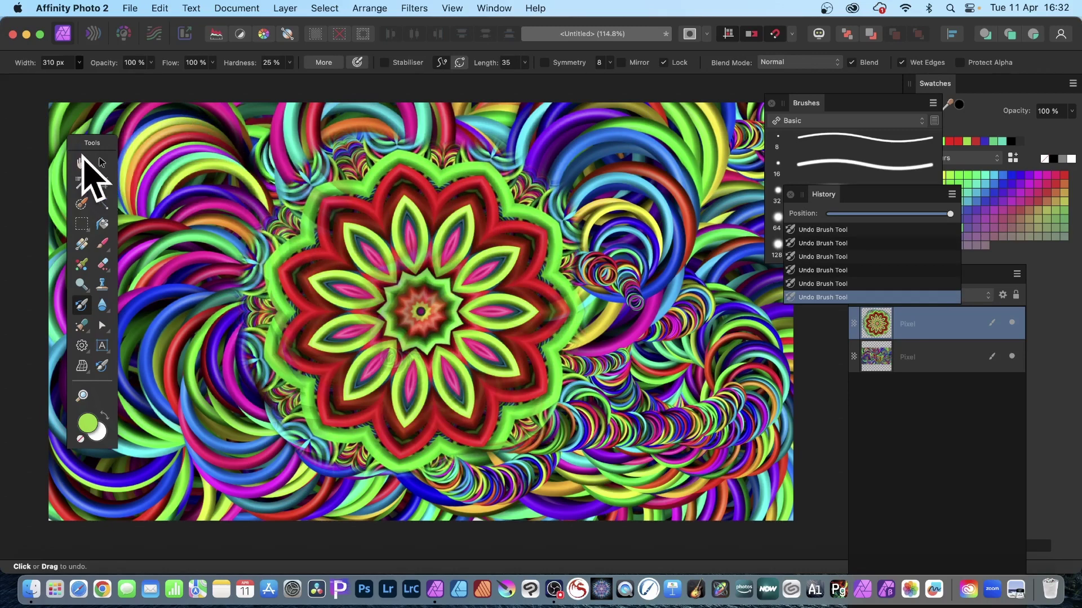
- Nudge the flower layer slightly and add a 3D layer effect with a 35.9 px radius to it
{"action": "left_click", "coordinate": [101, 163]}
{"action": "mouse_move", "coordinate": [459, 282]}
{"action": "left_mouse_down"}
{"action": "mouse_move", "coordinate": [464, 265]}
{"action": "mouse_move", "coordinate": [448, 295]}
{"action": "mouse_move", "coordinate": [446, 273]}
{"action": "mouse_move", "coordinate": [398, 260]}
{"action": "mouse_move", "coordinate": [466, 283]}
{"action": "mouse_move", "coordinate": [458, 271]}
{"action": "left_mouse_up"}
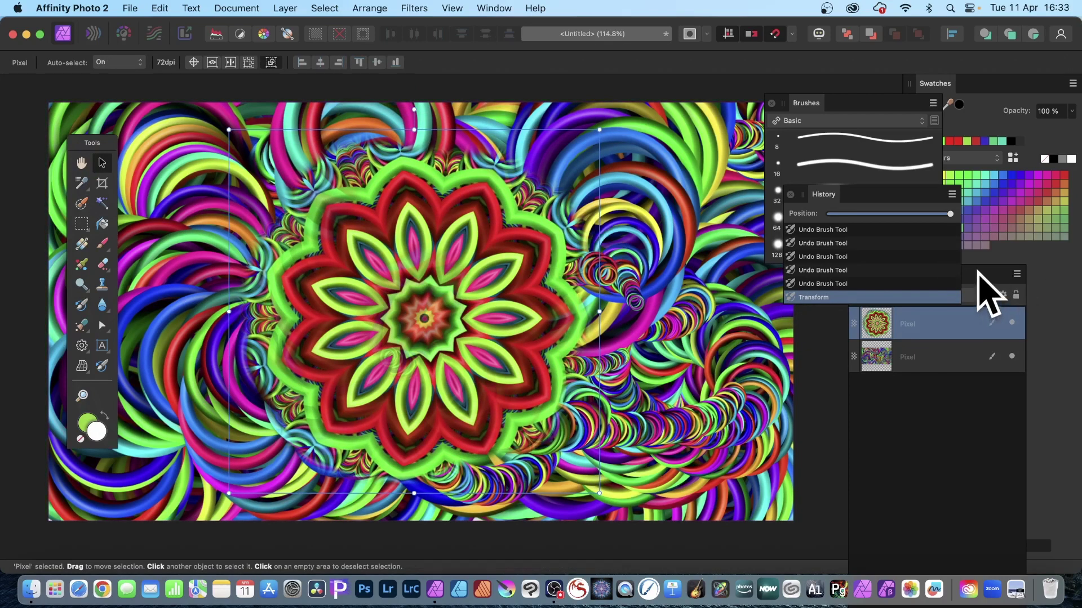
{"action": "left_click_drag", "start_coordinate": [977, 270], "coordinate": [761, 148]}
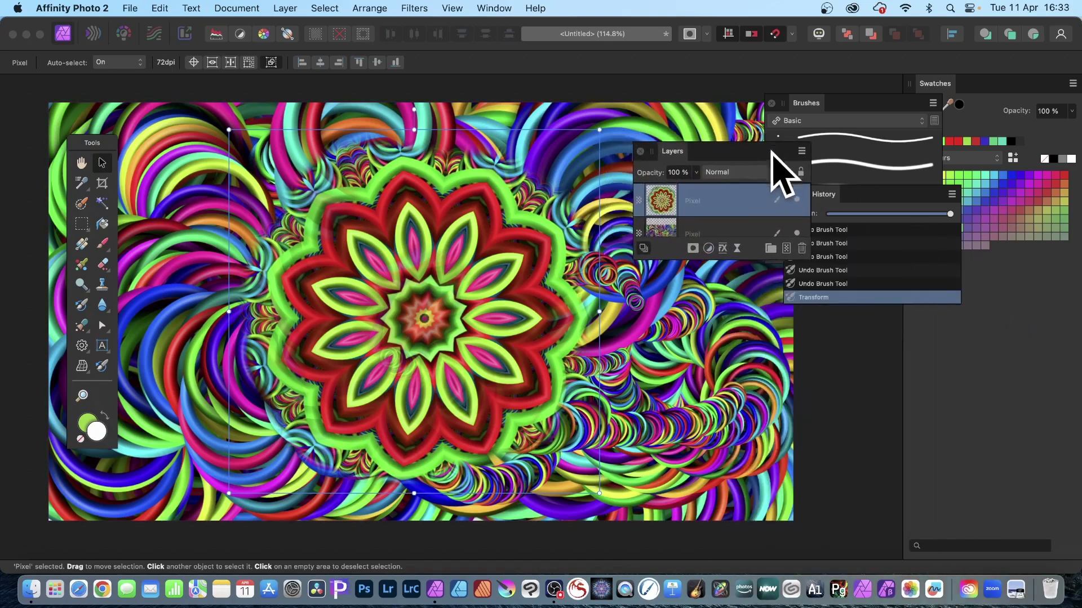
{"action": "left_click", "coordinate": [723, 248]}
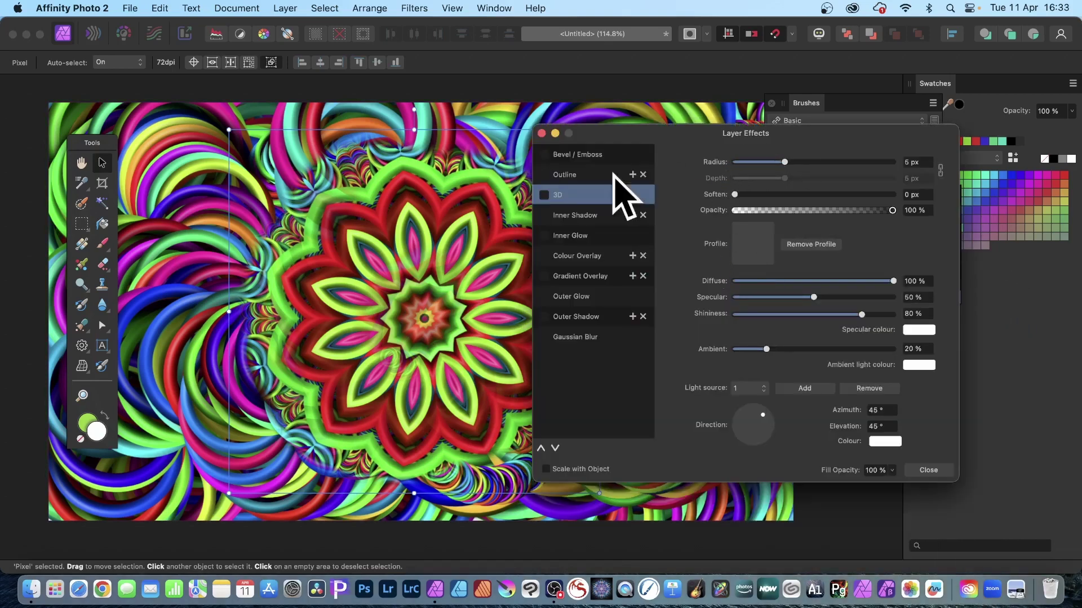
{"action": "left_click", "coordinate": [543, 195]}
{"action": "left_click_drag", "start_coordinate": [785, 163], "coordinate": [849, 162]}
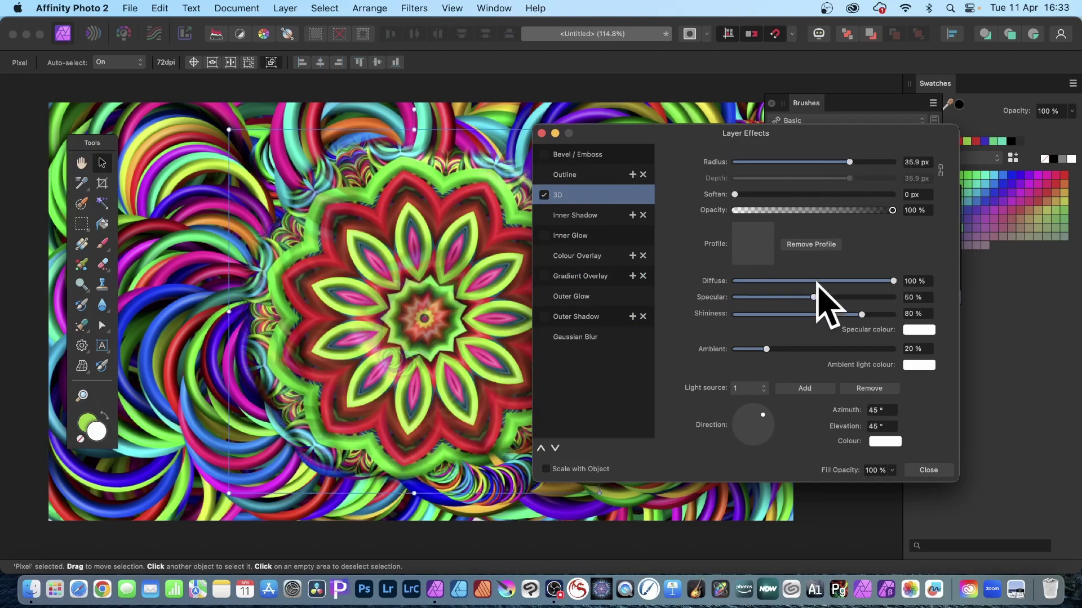
- Set the 3D effect's specular to 56%, light azimuth to 28.3° and elevation to 42.6°, and apply the standard S-curve profile
{"action": "left_click_drag", "start_coordinate": [813, 296], "coordinate": [823, 297]}
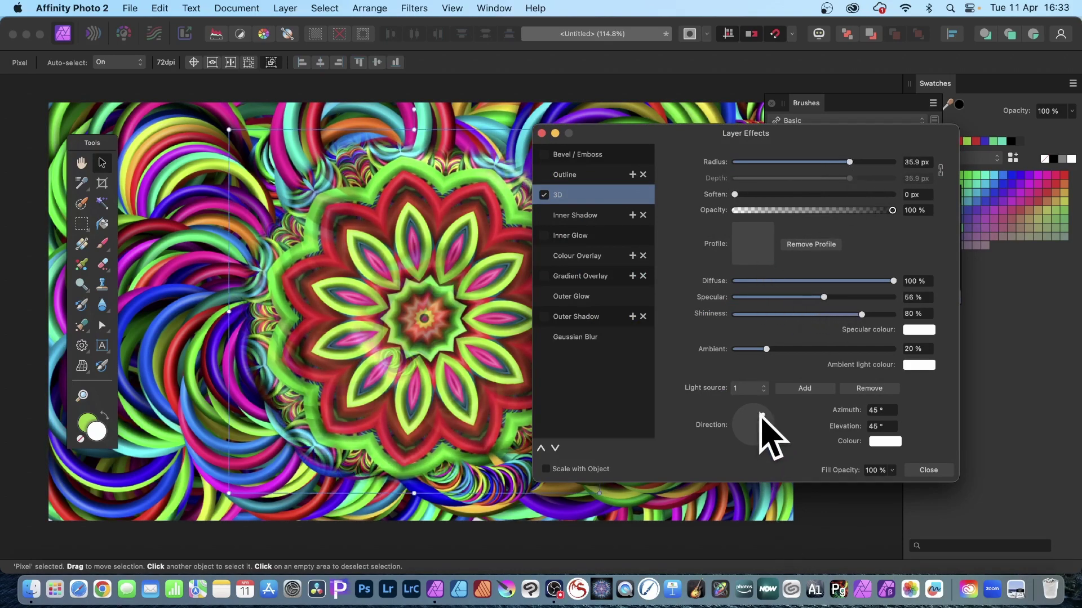
{"action": "left_click_drag", "start_coordinate": [760, 414], "coordinate": [766, 419]}
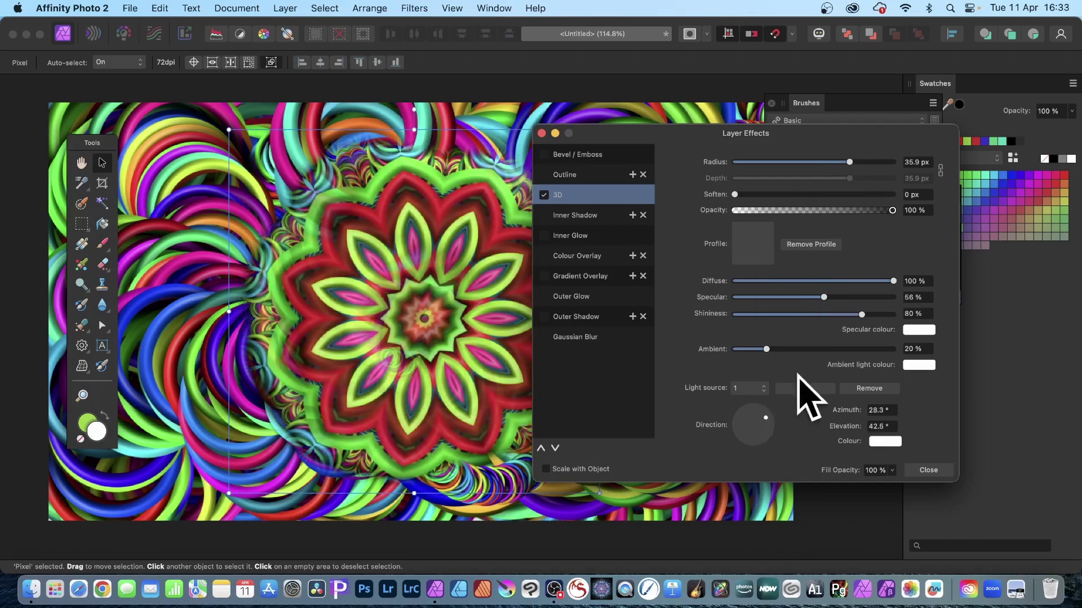
{"action": "left_click", "coordinate": [762, 246]}
{"action": "left_click", "coordinate": [801, 466]}
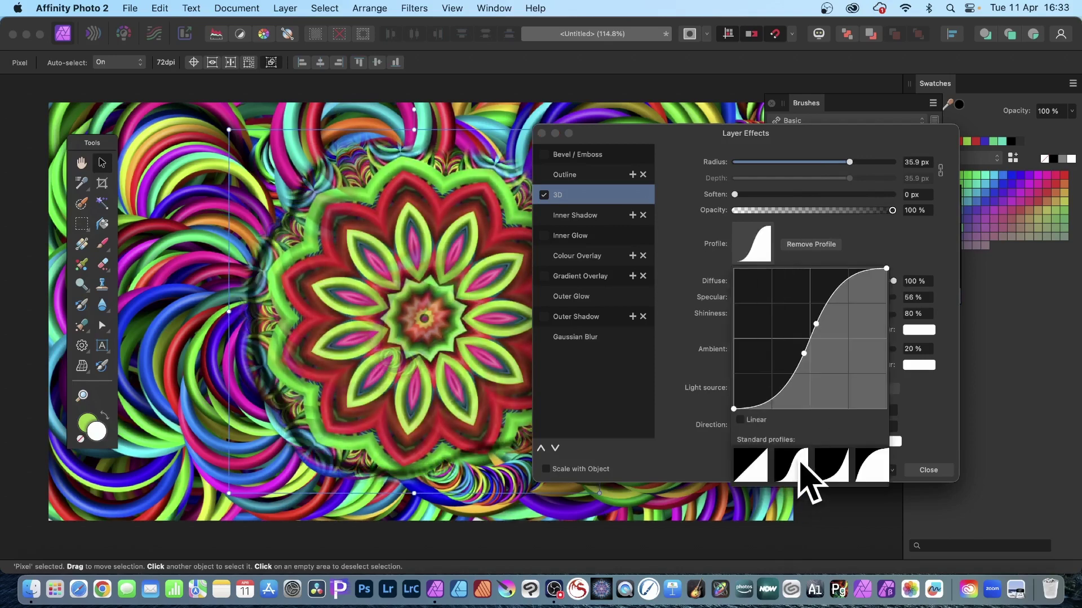
{"action": "left_click", "coordinate": [943, 471]}
{"action": "left_click", "coordinate": [938, 472]}
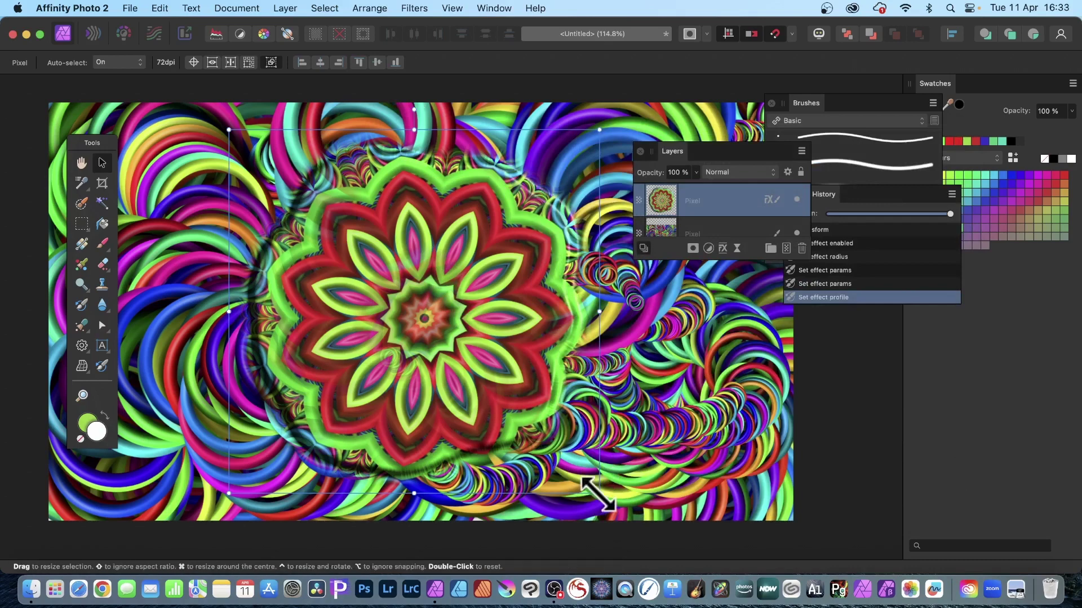
- Shrink the flower to about two thirds of its size and place several duplicates across the painting
{"action": "left_click_drag", "start_coordinate": [598, 492], "coordinate": [470, 367]}
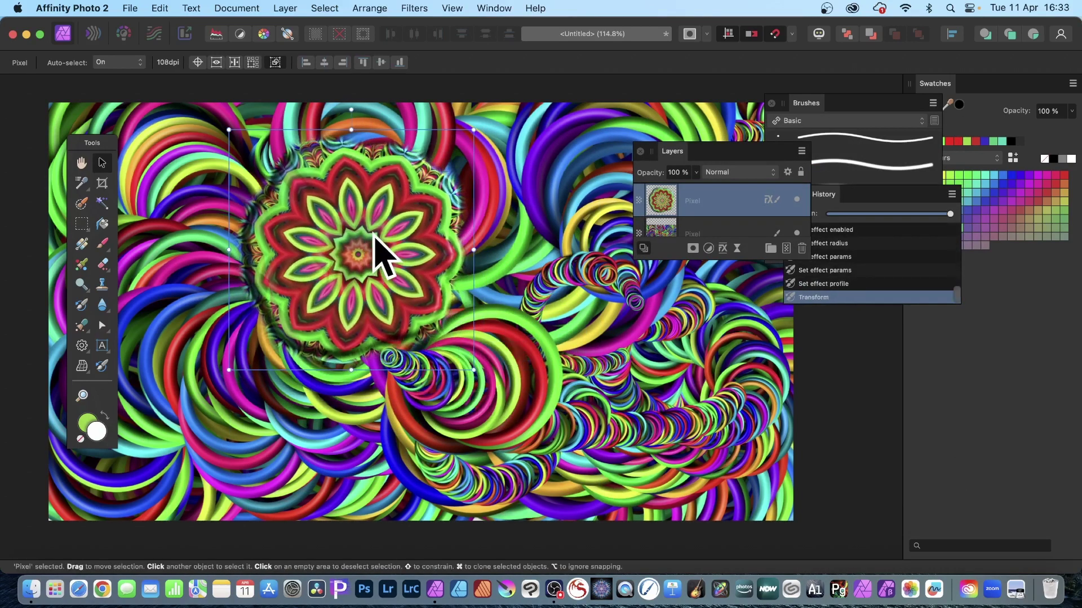
{"action": "mouse_move", "coordinate": [379, 249]}
{"action": "left_mouse_down"}
{"action": "mouse_move", "coordinate": [404, 227]}
{"action": "mouse_move", "coordinate": [345, 174]}
{"action": "mouse_move", "coordinate": [294, 157]}
{"action": "mouse_move", "coordinate": [264, 249]}
{"action": "mouse_move", "coordinate": [338, 350]}
{"action": "mouse_move", "coordinate": [475, 366]}
{"action": "mouse_move", "coordinate": [468, 361]}
{"action": "mouse_move", "coordinate": [526, 250]}
{"action": "mouse_move", "coordinate": [486, 137]}
{"action": "left_mouse_up"}
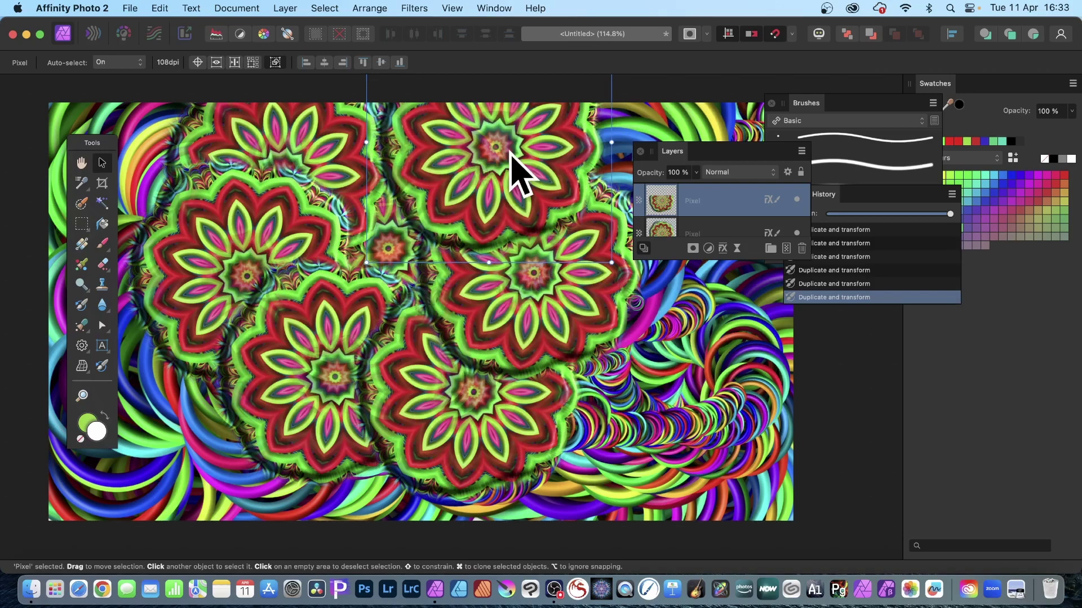
- Delete all the flower layers, keeping only the rings painting layer
{"action": "key", "text": "Delete"}
{"action": "key", "text": "Delete"}
{"action": "key", "text": "Delete"}
{"action": "key", "text": "Delete"}
{"action": "key", "text": "Delete"}
{"action": "key", "text": "Delete"}
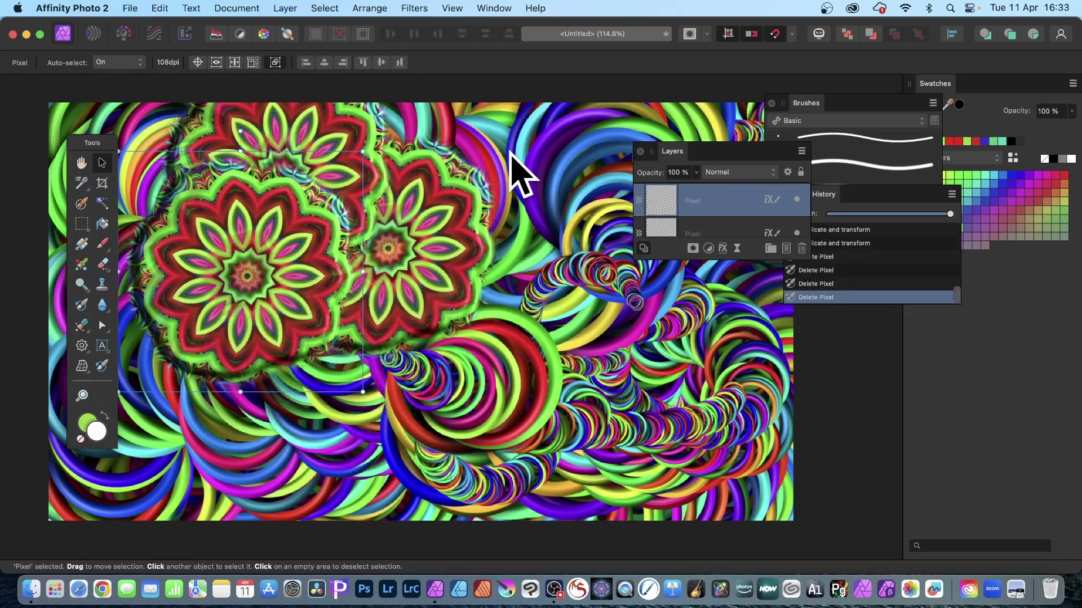
{"action": "key", "text": "Delete"}
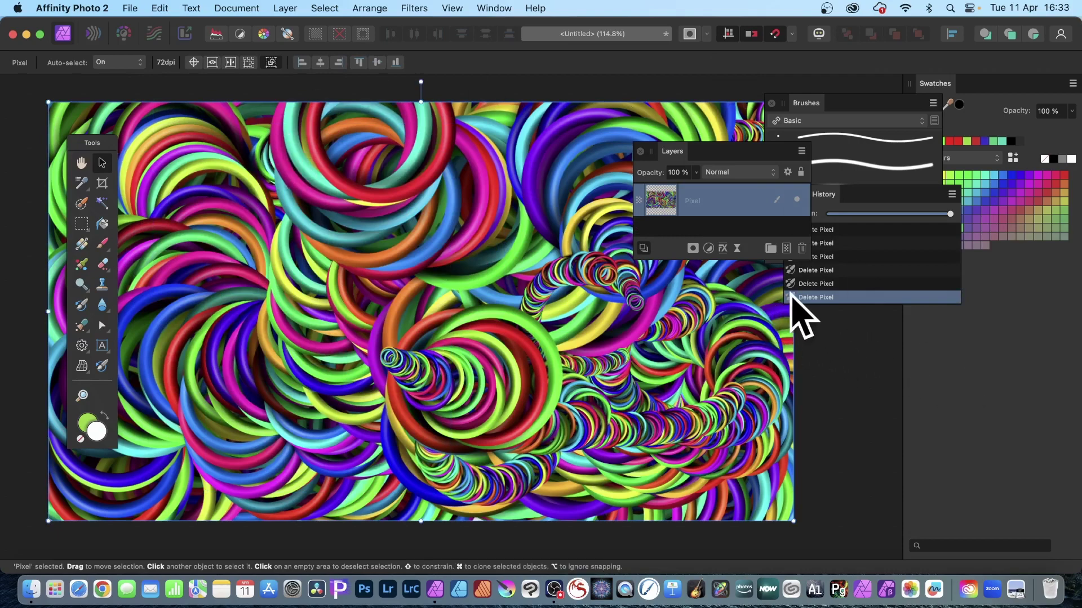
- Mark the last Delete Pixel state as the Undo Brush source and apply a 31.5 px Gaussian Blur to the painting
{"action": "left_click", "coordinate": [790, 296]}
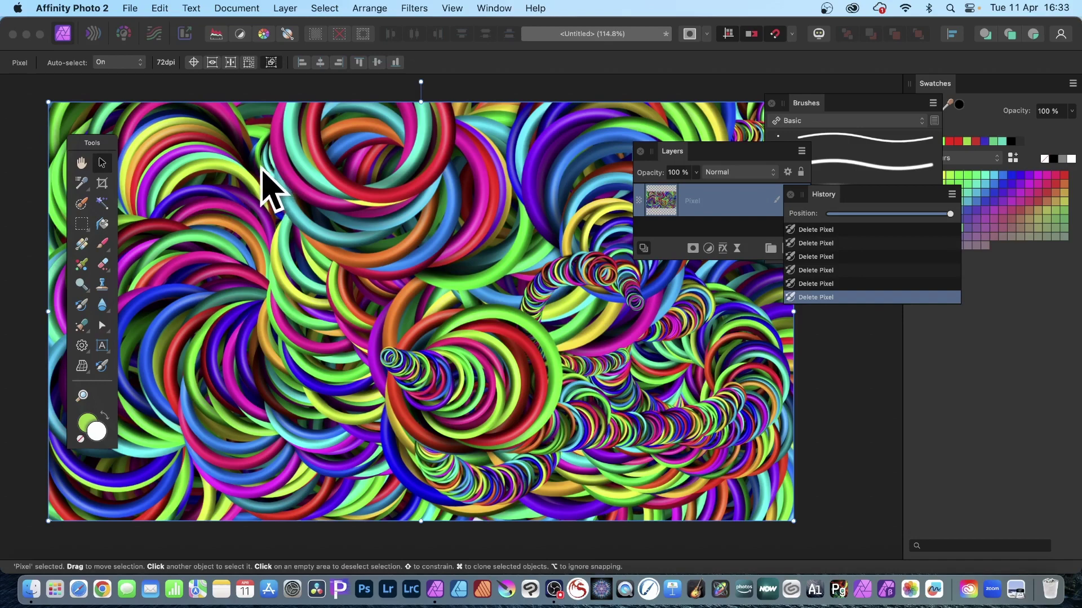
{"action": "left_click", "coordinate": [414, 8]}
{"action": "mouse_move", "coordinate": [420, 49]}
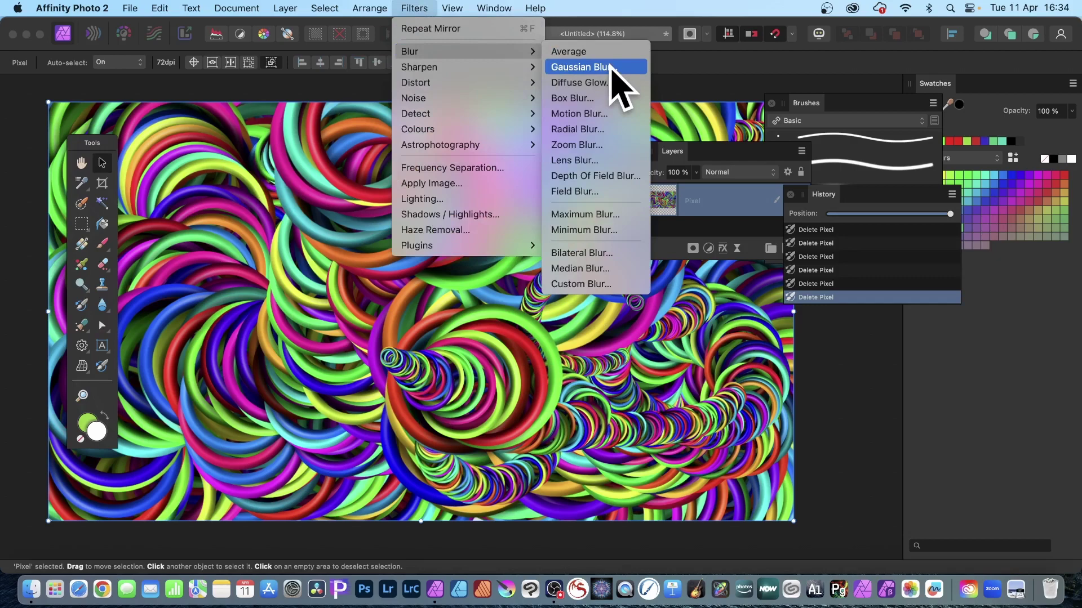
{"action": "left_click", "coordinate": [597, 68]}
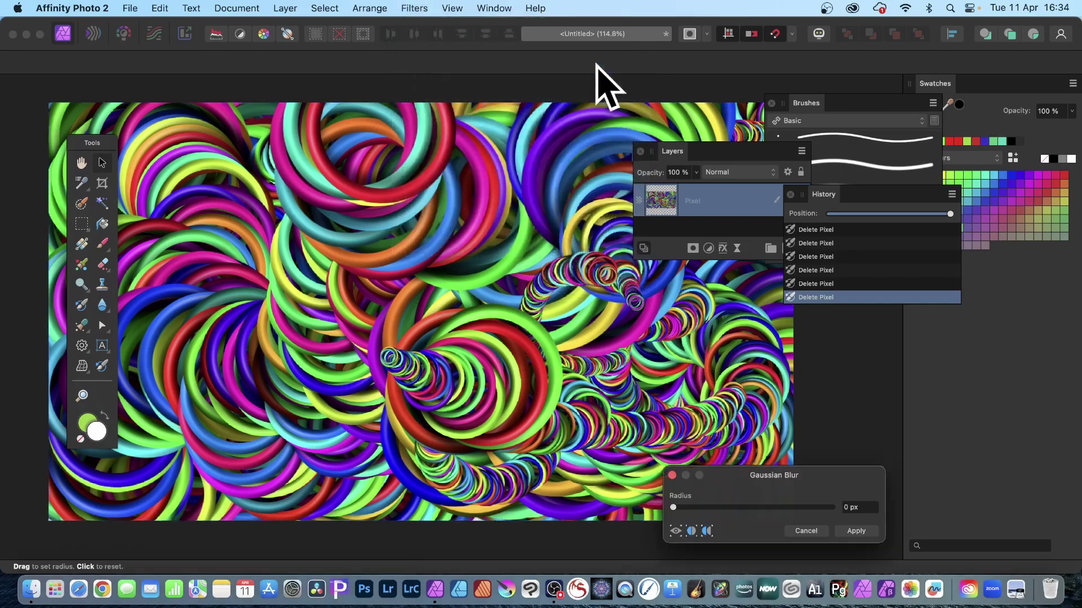
{"action": "left_click_drag", "start_coordinate": [674, 506], "coordinate": [781, 507]}
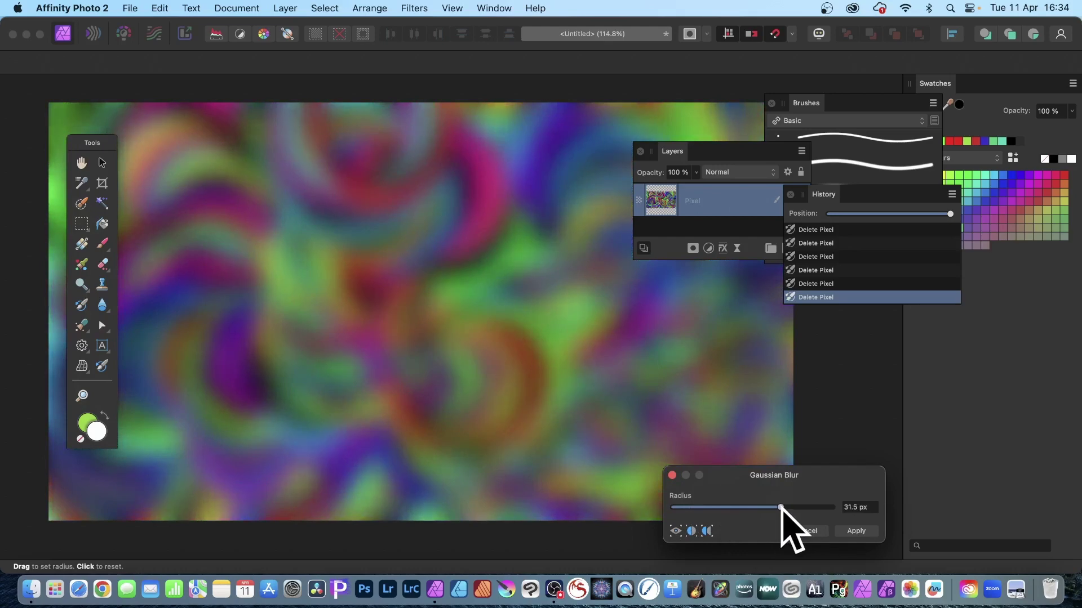
{"action": "left_click", "coordinate": [855, 532]}
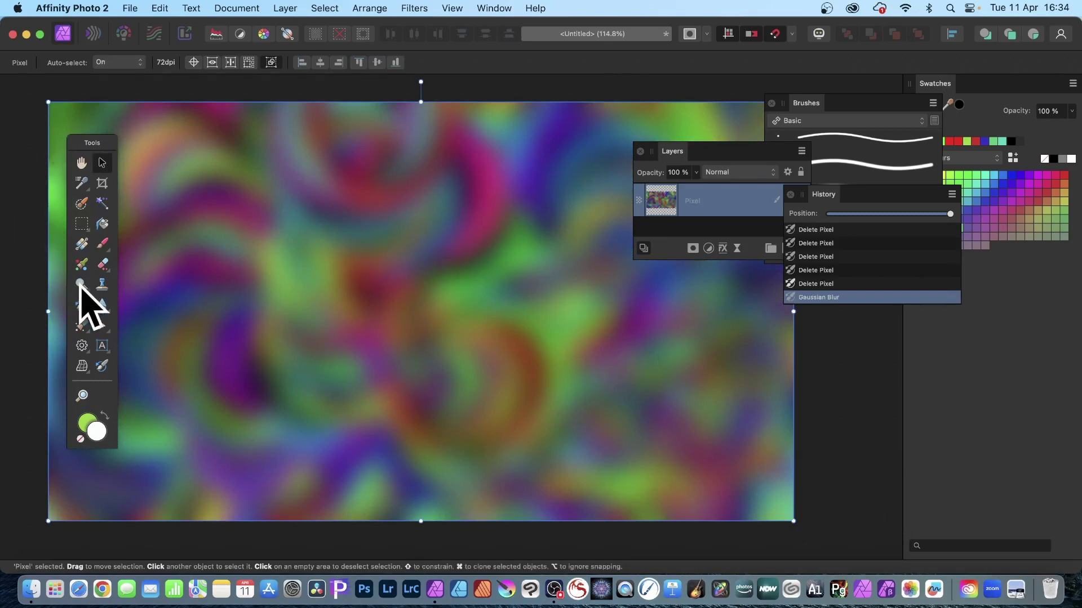
- Try painting the sharp rings back into the blurred image with the Undo Brush at 100% opacity, and undo the stroke
{"action": "left_click", "coordinate": [83, 306]}
{"action": "mouse_move", "coordinate": [459, 242]}
{"action": "left_mouse_down"}
{"action": "mouse_move", "coordinate": [507, 162]}
{"action": "mouse_move", "coordinate": [503, 147]}
{"action": "mouse_move", "coordinate": [581, 244]}
{"action": "mouse_move", "coordinate": [506, 320]}
{"action": "mouse_move", "coordinate": [365, 208]}
{"action": "mouse_move", "coordinate": [388, 169]}
{"action": "mouse_move", "coordinate": [329, 296]}
{"action": "mouse_move", "coordinate": [277, 348]}
{"action": "mouse_move", "coordinate": [233, 351]}
{"action": "left_mouse_up"}
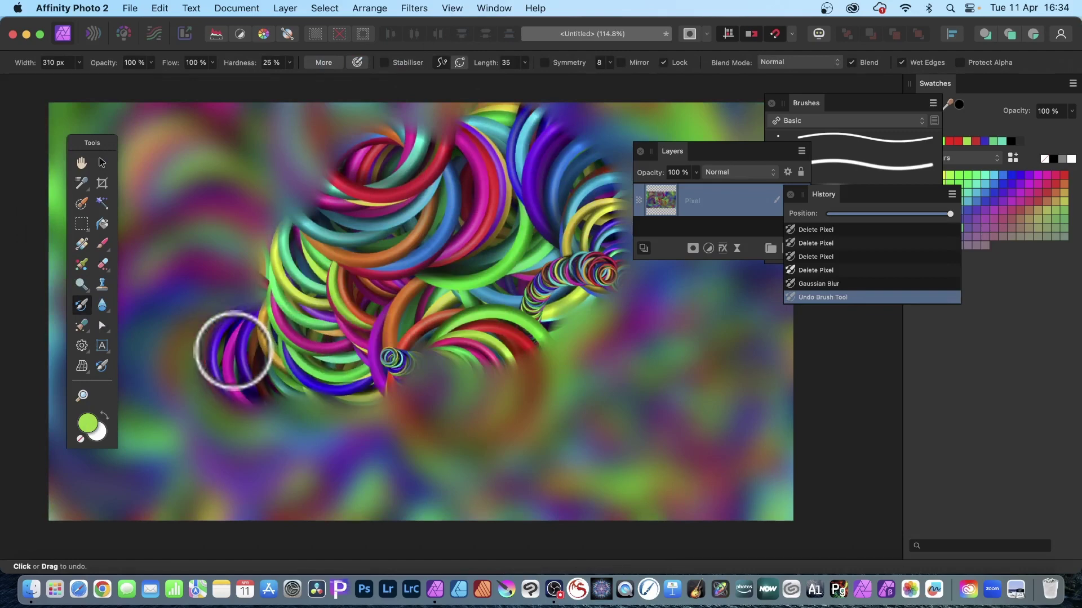
{"action": "key", "text": "cmd+z"}
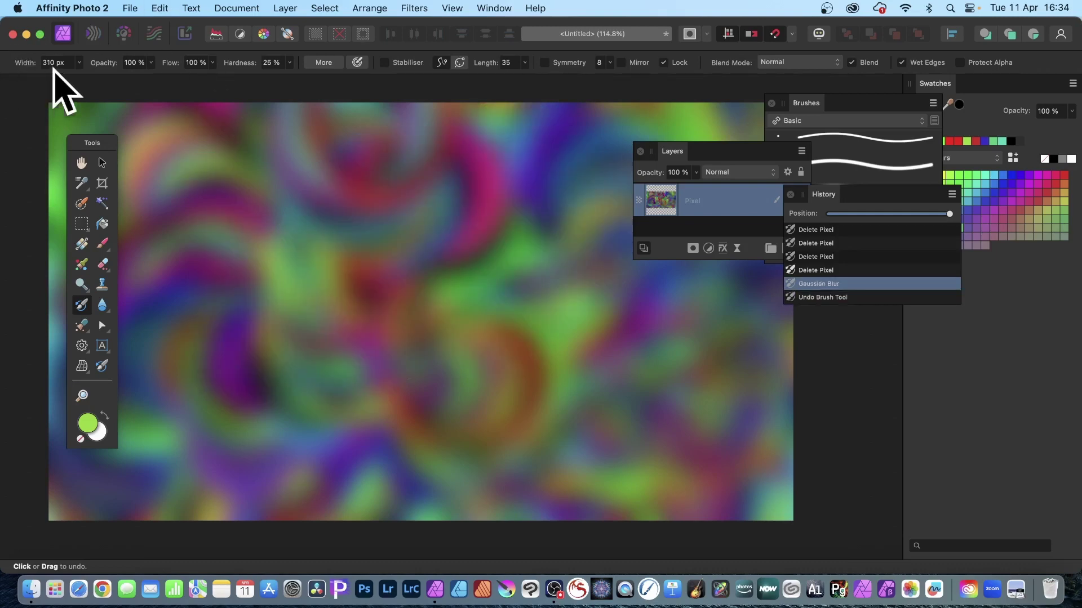
- Lower the Undo Brush opacity to 26% and paint the sharp rings back over the middle of the blurred image
{"action": "left_click", "coordinate": [152, 62]}
{"action": "left_click_drag", "start_coordinate": [150, 78], "coordinate": [94, 77]}
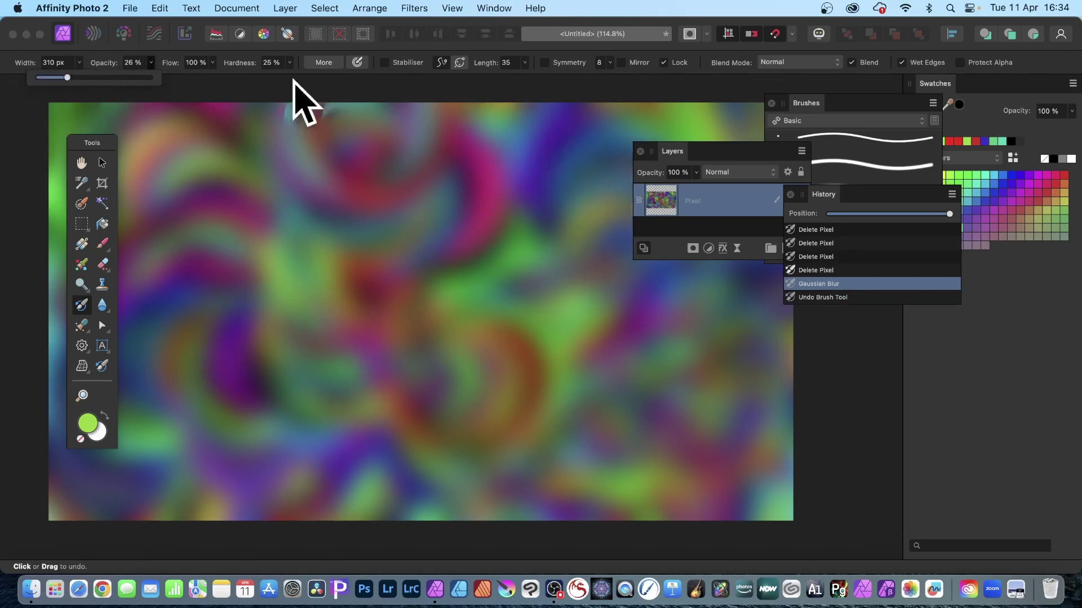
{"action": "mouse_move", "coordinate": [381, 270]}
{"action": "left_mouse_down"}
{"action": "mouse_move", "coordinate": [460, 285]}
{"action": "mouse_move", "coordinate": [441, 246]}
{"action": "mouse_move", "coordinate": [463, 172]}
{"action": "mouse_move", "coordinate": [487, 185]}
{"action": "mouse_move", "coordinate": [472, 224]}
{"action": "mouse_move", "coordinate": [402, 218]}
{"action": "mouse_move", "coordinate": [398, 205]}
{"action": "mouse_move", "coordinate": [310, 206]}
{"action": "mouse_move", "coordinate": [299, 305]}
{"action": "mouse_move", "coordinate": [318, 345]}
{"action": "mouse_move", "coordinate": [426, 332]}
{"action": "mouse_move", "coordinate": [491, 251]}
{"action": "mouse_move", "coordinate": [558, 207]}
{"action": "mouse_move", "coordinate": [369, 168]}
{"action": "mouse_move", "coordinate": [260, 185]}
{"action": "mouse_move", "coordinate": [223, 290]}
{"action": "mouse_move", "coordinate": [230, 330]}
{"action": "mouse_move", "coordinate": [257, 375]}
{"action": "mouse_move", "coordinate": [357, 409]}
{"action": "mouse_move", "coordinate": [504, 389]}
{"action": "mouse_move", "coordinate": [589, 411]}
{"action": "mouse_move", "coordinate": [609, 395]}
{"action": "mouse_move", "coordinate": [623, 348]}
{"action": "mouse_move", "coordinate": [710, 348]}
{"action": "mouse_move", "coordinate": [662, 442]}
{"action": "mouse_move", "coordinate": [464, 422]}
{"action": "mouse_move", "coordinate": [525, 300]}
{"action": "mouse_move", "coordinate": [518, 347]}
{"action": "mouse_move", "coordinate": [431, 296]}
{"action": "mouse_move", "coordinate": [542, 312]}
{"action": "mouse_move", "coordinate": [430, 270]}
{"action": "mouse_move", "coordinate": [453, 292]}
{"action": "mouse_move", "coordinate": [437, 318]}
{"action": "mouse_move", "coordinate": [367, 269]}
{"action": "mouse_move", "coordinate": [403, 239]}
{"action": "mouse_move", "coordinate": [511, 243]}
{"action": "left_mouse_up"}
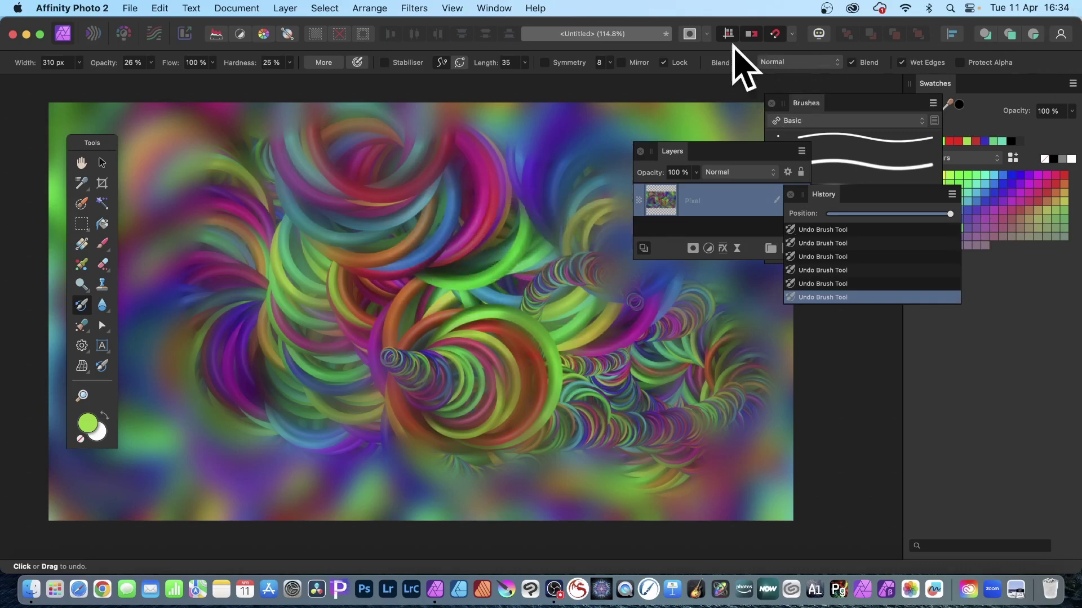
- Undo all the 26% opacity Undo Brush strokes back to the Gaussian Blur state
{"action": "key", "text": "super+z"}
{"action": "key", "text": "super+z"}
{"action": "key", "text": "super+z"}
{"action": "key", "text": "super+z"}
{"action": "key", "text": "super+z"}
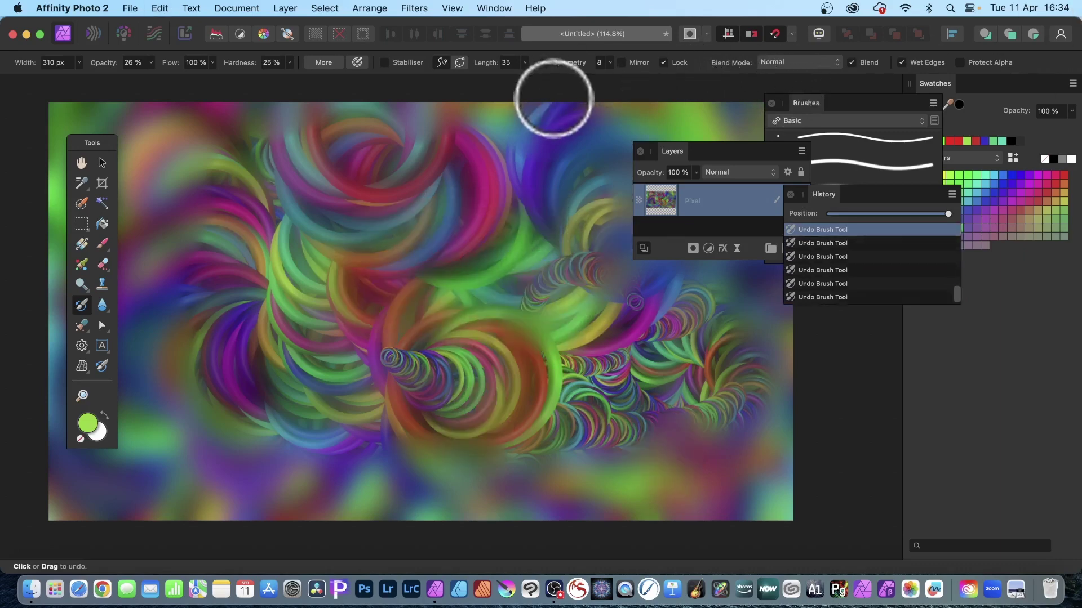
{"action": "key", "text": "super+z"}
{"action": "key", "text": "super+z"}
{"action": "key", "text": "super+z"}
{"action": "key", "text": "super+z"}
{"action": "key", "text": "super+z"}
{"action": "key", "text": "super+z"}
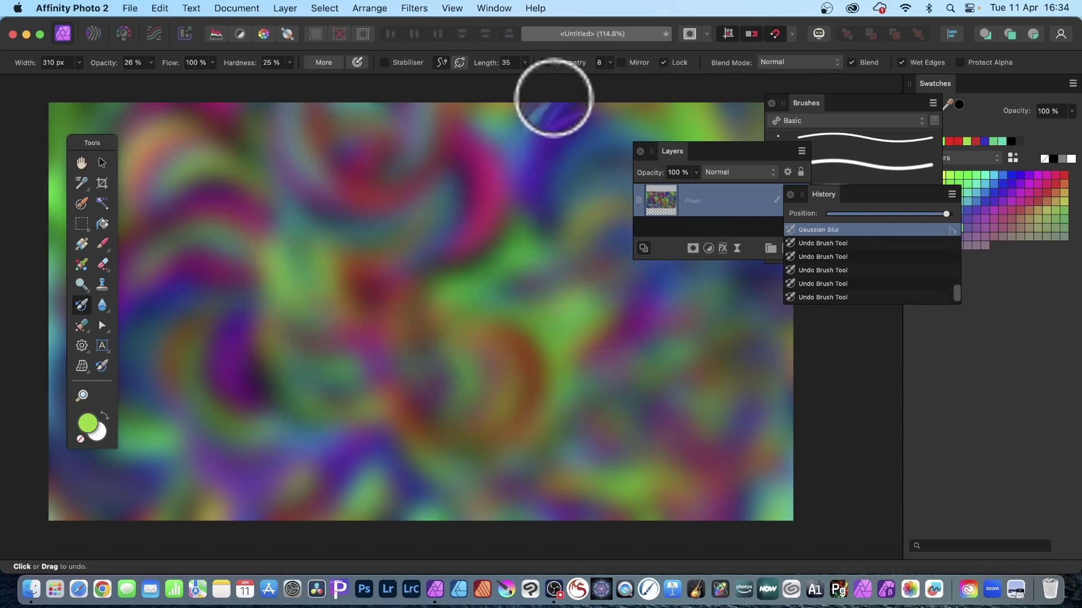
- Set the Undo Brush blend mode to Lighten and paint the sharp rings into the centre of the blurred image
{"action": "left_click", "coordinate": [796, 64]}
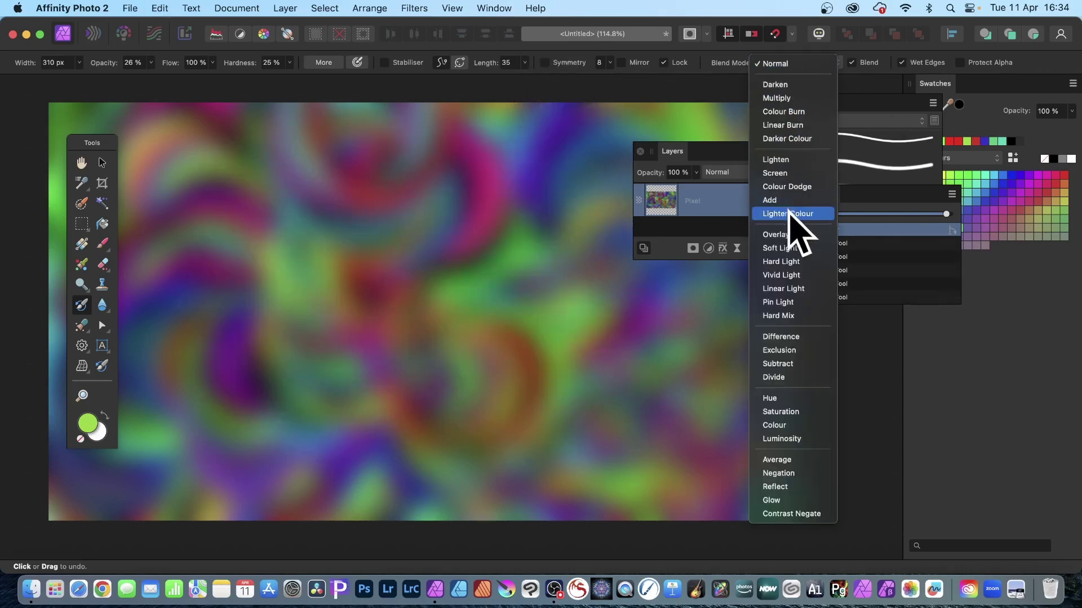
{"action": "left_click", "coordinate": [783, 160]}
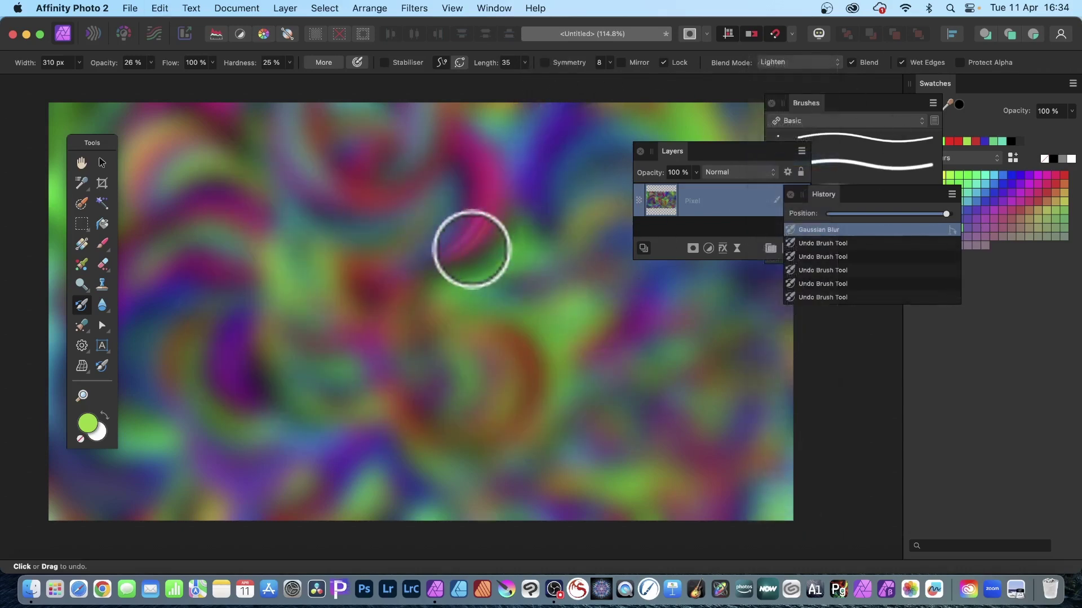
{"action": "mouse_move", "coordinate": [471, 246]}
{"action": "left_mouse_down"}
{"action": "mouse_move", "coordinate": [482, 273]}
{"action": "mouse_move", "coordinate": [476, 295]}
{"action": "mouse_move", "coordinate": [465, 254]}
{"action": "mouse_move", "coordinate": [490, 196]}
{"action": "mouse_move", "coordinate": [504, 221]}
{"action": "mouse_move", "coordinate": [440, 277]}
{"action": "mouse_move", "coordinate": [374, 273]}
{"action": "left_mouse_up"}
- Raise the Undo Brush opacity to 71% and paint the sharp rings into the middle of the blurred image in Lighten mode
{"action": "left_click", "coordinate": [151, 63]}
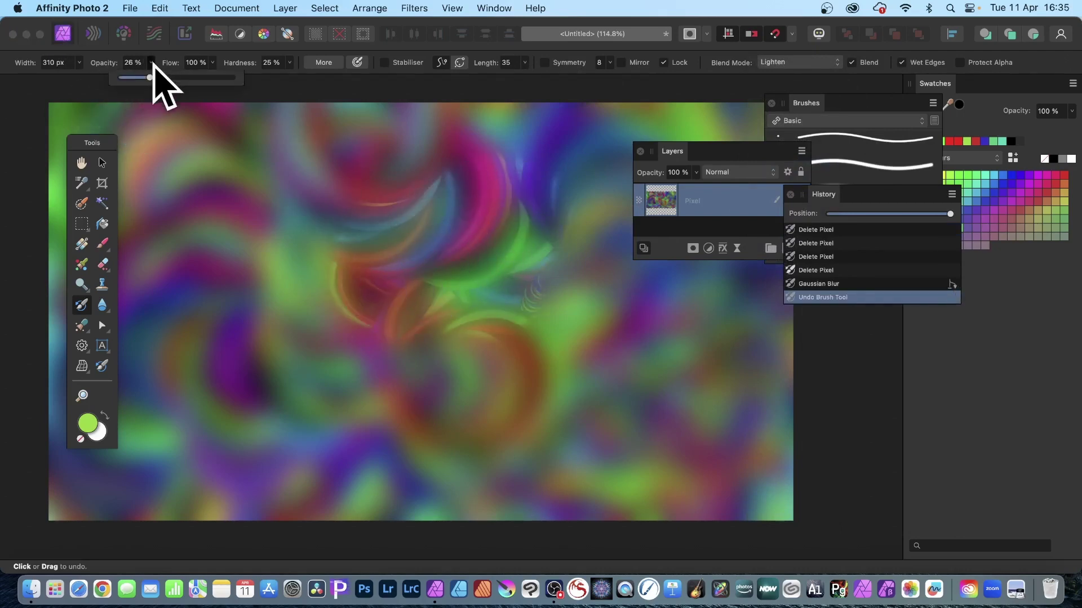
{"action": "left_click_drag", "start_coordinate": [149, 77], "coordinate": [180, 77]}
{"action": "mouse_move", "coordinate": [361, 214]}
{"action": "left_mouse_down"}
{"action": "mouse_move", "coordinate": [435, 248]}
{"action": "mouse_move", "coordinate": [476, 217]}
{"action": "mouse_move", "coordinate": [394, 289]}
{"action": "mouse_move", "coordinate": [405, 311]}
{"action": "mouse_move", "coordinate": [447, 296]}
{"action": "mouse_move", "coordinate": [298, 294]}
{"action": "mouse_move", "coordinate": [320, 272]}
{"action": "mouse_move", "coordinate": [338, 208]}
{"action": "mouse_move", "coordinate": [406, 163]}
{"action": "mouse_move", "coordinate": [543, 192]}
{"action": "mouse_move", "coordinate": [570, 255]}
{"action": "mouse_move", "coordinate": [575, 333]}
{"action": "mouse_move", "coordinate": [524, 409]}
{"action": "left_mouse_up"}
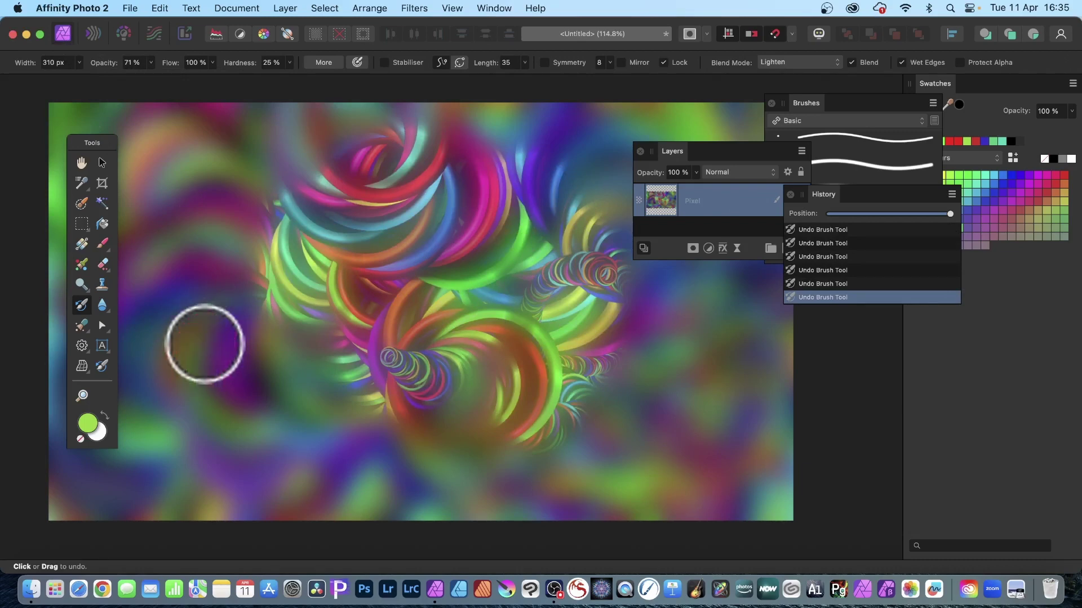
- Make the Gaussian Blur state the Undo Brush source and return the image to the sharp Delete Pixel state just before it
{"action": "scroll", "coordinate": [876, 285], "scroll_direction": "up", "scroll_amount": 2}
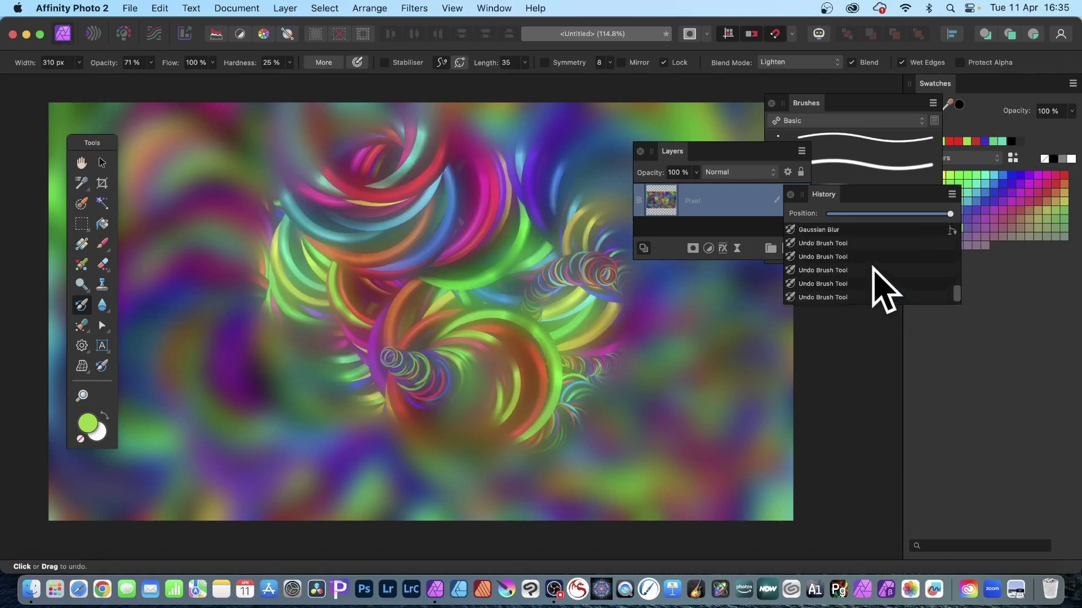
{"action": "scroll", "coordinate": [873, 267], "scroll_direction": "up", "scroll_amount": 1}
{"action": "left_click", "coordinate": [822, 268]}
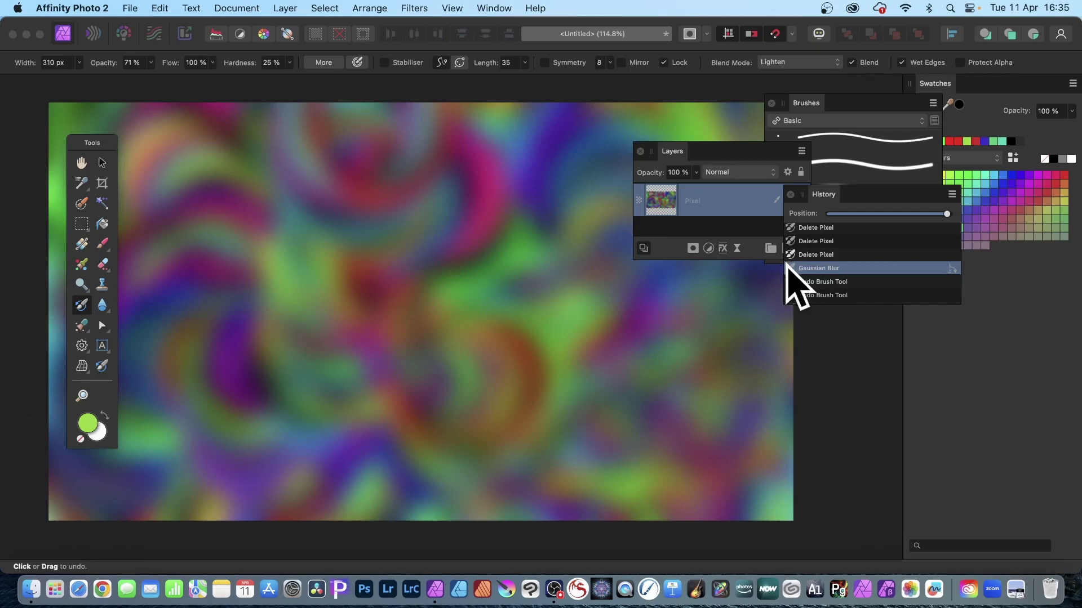
{"action": "left_click_drag", "start_coordinate": [299, 185], "coordinate": [332, 203]}
{"action": "left_click", "coordinate": [820, 255]}
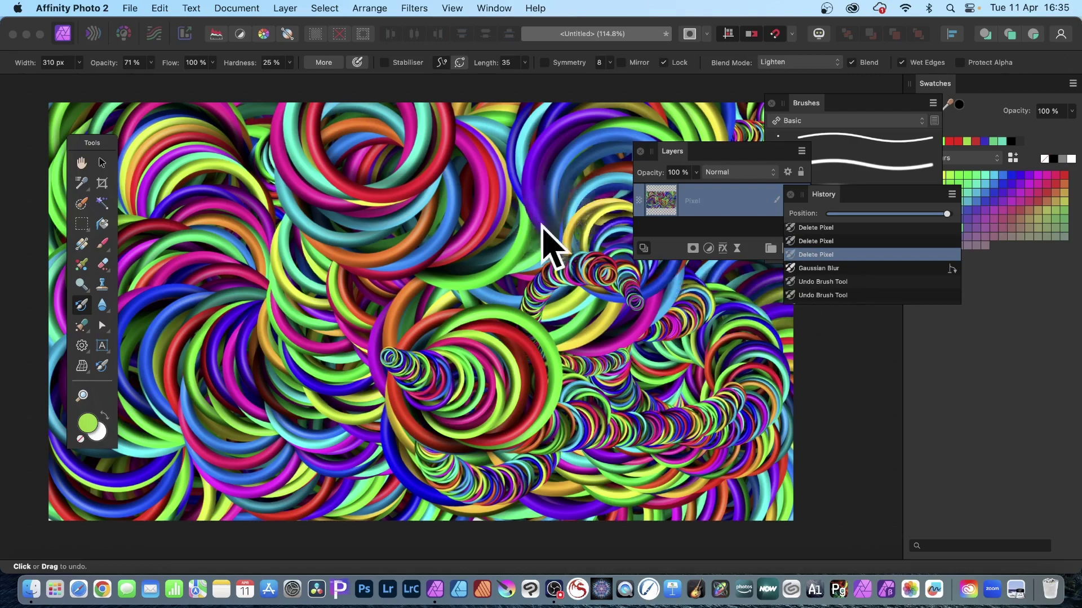
- Paint the blurred state over the upper-left corner of the rings at 71% opacity in Lighten mode
{"action": "mouse_move", "coordinate": [149, 159]}
{"action": "left_mouse_down"}
{"action": "mouse_move", "coordinate": [153, 129]}
{"action": "mouse_move", "coordinate": [164, 133]}
{"action": "mouse_move", "coordinate": [110, 133]}
{"action": "mouse_move", "coordinate": [84, 117]}
{"action": "left_mouse_up"}
{"action": "mouse_move", "coordinate": [220, 105]}
{"action": "left_mouse_down"}
{"action": "mouse_move", "coordinate": [191, 172]}
{"action": "mouse_move", "coordinate": [201, 145]}
{"action": "mouse_move", "coordinate": [260, 119]}
{"action": "left_mouse_up"}
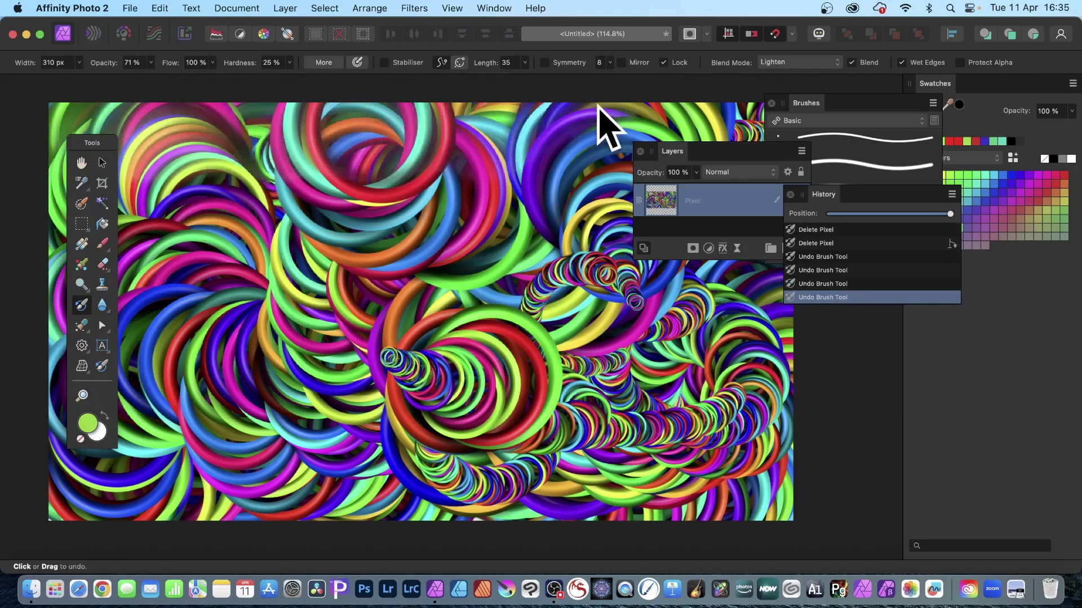
- Set the Undo Brush to 100% opacity and Overlay blend mode and paint the blurred state along the image's upper edge
{"action": "left_click", "coordinate": [151, 62]}
{"action": "left_click_drag", "start_coordinate": [155, 79], "coordinate": [212, 101]}
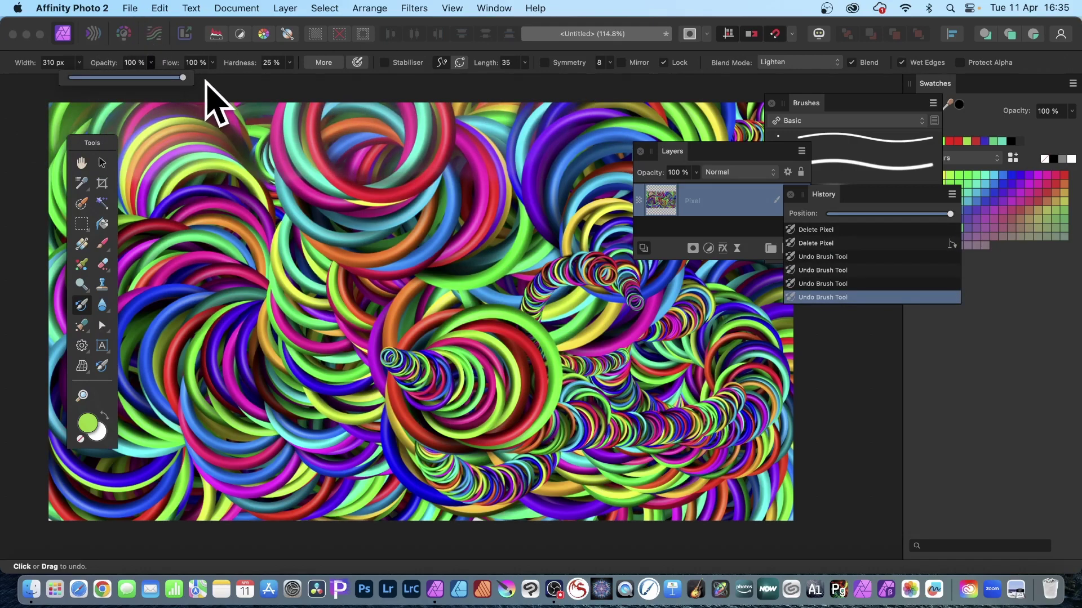
{"action": "left_click", "coordinate": [803, 63]}
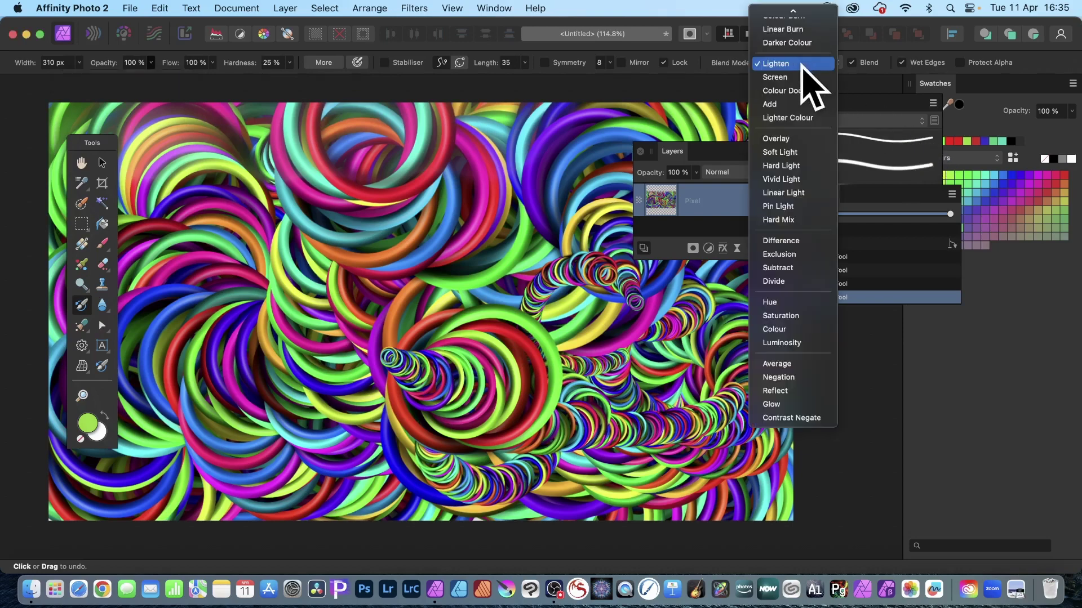
{"action": "left_click", "coordinate": [800, 136]}
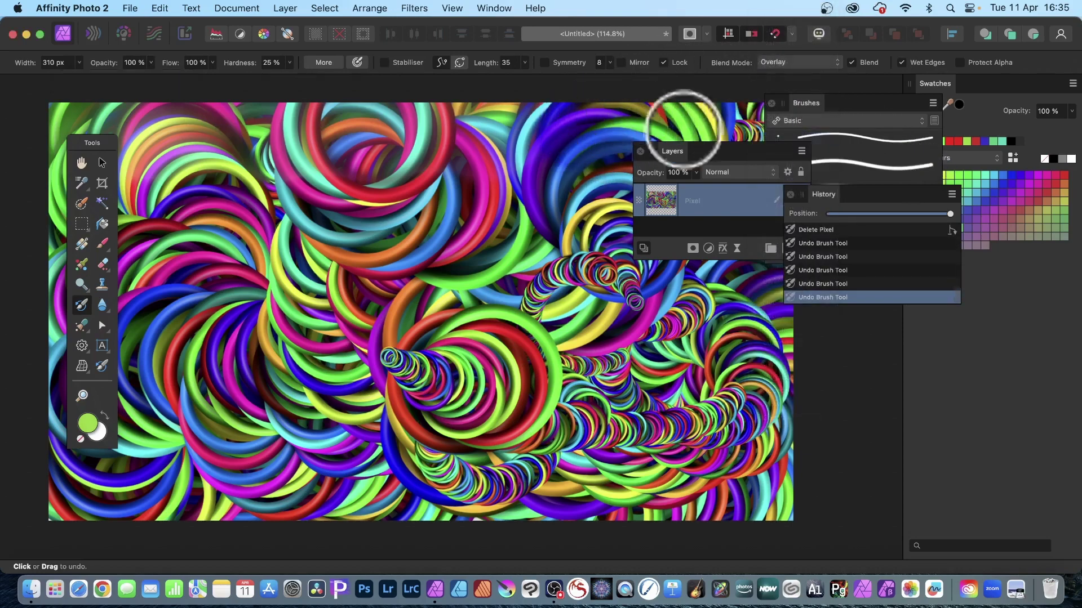
- Set the Undo Brush blend mode to Normal and paint the blurred state around the image's outer edges, leaving the central rings sharp
{"action": "left_click", "coordinate": [790, 62]}
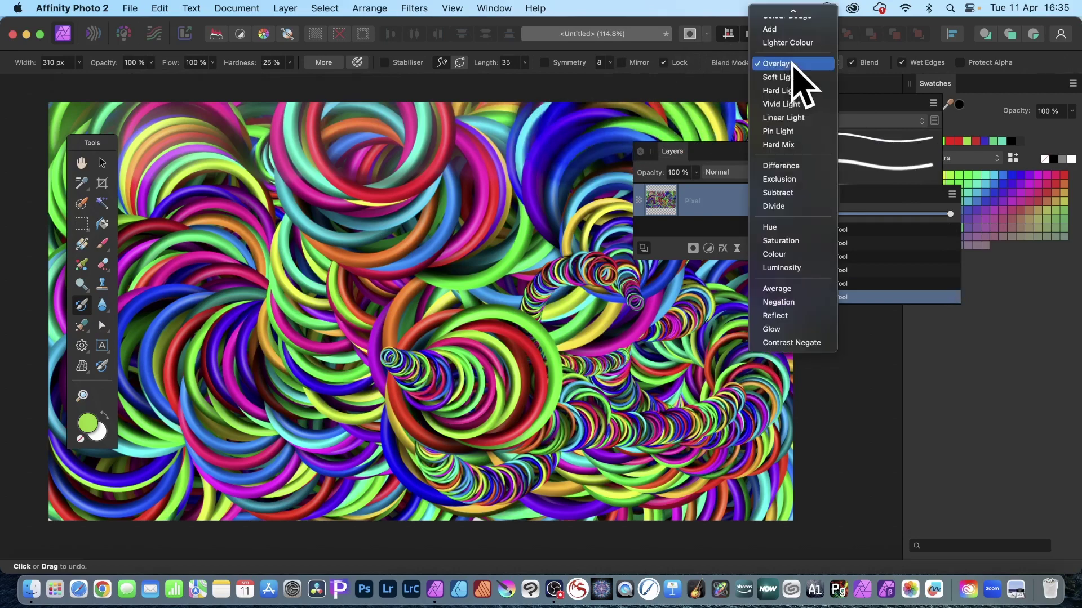
{"action": "left_click", "coordinate": [781, 14]}
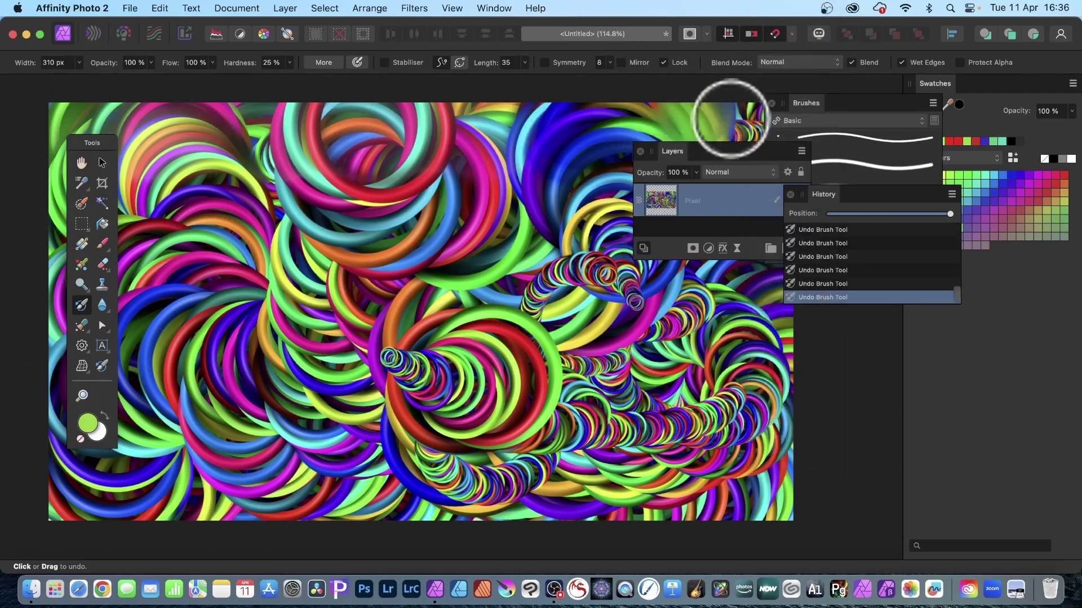
{"action": "mouse_move", "coordinate": [724, 98]}
{"action": "left_mouse_down"}
{"action": "mouse_move", "coordinate": [643, 111]}
{"action": "mouse_move", "coordinate": [604, 102]}
{"action": "mouse_move", "coordinate": [493, 113]}
{"action": "mouse_move", "coordinate": [446, 99]}
{"action": "mouse_move", "coordinate": [436, 120]}
{"action": "mouse_move", "coordinate": [384, 130]}
{"action": "mouse_move", "coordinate": [286, 124]}
{"action": "mouse_move", "coordinate": [298, 153]}
{"action": "mouse_move", "coordinate": [134, 111]}
{"action": "mouse_move", "coordinate": [211, 189]}
{"action": "mouse_move", "coordinate": [195, 157]}
{"action": "mouse_move", "coordinate": [216, 228]}
{"action": "mouse_move", "coordinate": [350, 133]}
{"action": "left_mouse_up"}
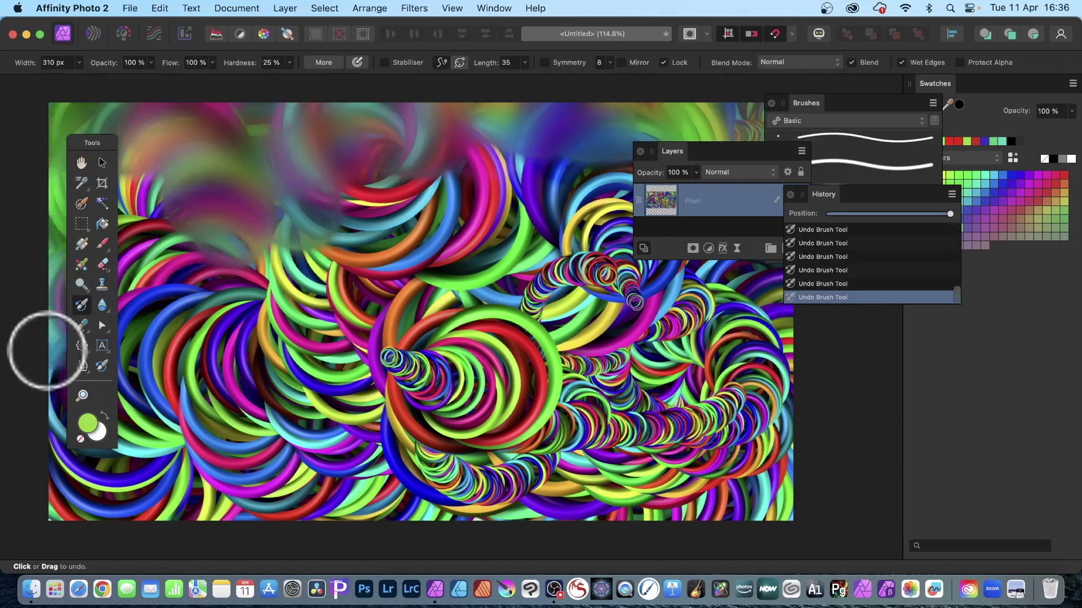
{"action": "mouse_move", "coordinate": [59, 510]}
{"action": "left_mouse_down"}
{"action": "mouse_move", "coordinate": [175, 486]}
{"action": "mouse_move", "coordinate": [332, 498]}
{"action": "mouse_move", "coordinate": [410, 481]}
{"action": "mouse_move", "coordinate": [512, 489]}
{"action": "mouse_move", "coordinate": [539, 478]}
{"action": "mouse_move", "coordinate": [535, 266]}
{"action": "mouse_move", "coordinate": [554, 292]}
{"action": "mouse_move", "coordinate": [449, 313]}
{"action": "mouse_move", "coordinate": [517, 415]}
{"action": "mouse_move", "coordinate": [423, 352]}
{"action": "mouse_move", "coordinate": [463, 364]}
{"action": "mouse_move", "coordinate": [524, 311]}
{"action": "mouse_move", "coordinate": [524, 333]}
{"action": "mouse_move", "coordinate": [536, 332]}
{"action": "mouse_move", "coordinate": [517, 307]}
{"action": "mouse_move", "coordinate": [547, 199]}
{"action": "mouse_move", "coordinate": [541, 289]}
{"action": "mouse_move", "coordinate": [597, 401]}
{"action": "mouse_move", "coordinate": [540, 476]}
{"action": "left_mouse_up"}
{"action": "mouse_move", "coordinate": [665, 496]}
{"action": "left_mouse_down"}
{"action": "mouse_move", "coordinate": [736, 459]}
{"action": "mouse_move", "coordinate": [797, 326]}
{"action": "mouse_move", "coordinate": [778, 264]}
{"action": "left_mouse_up"}
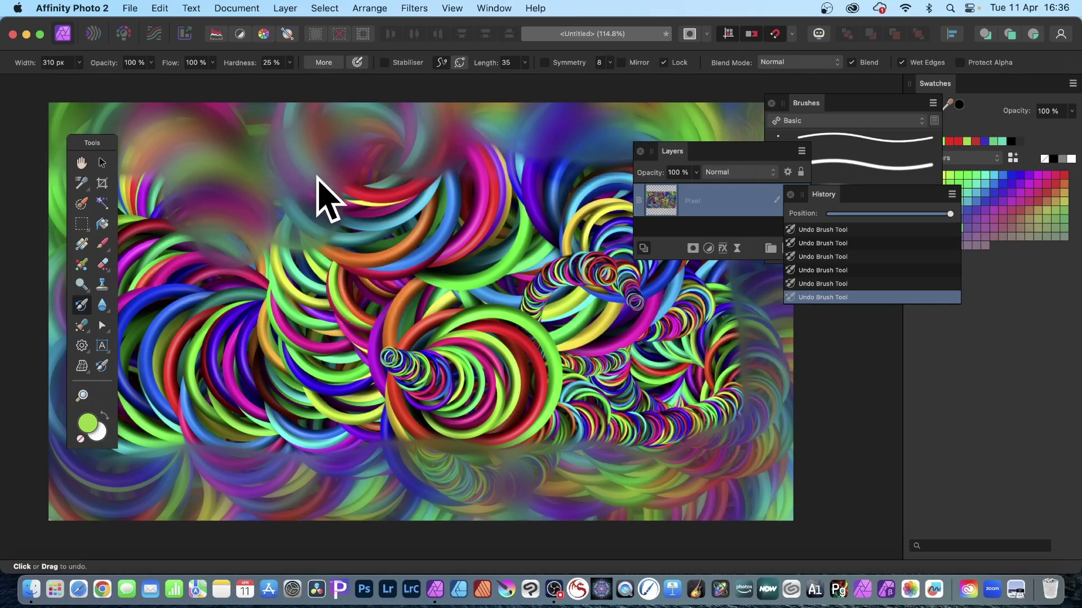
{"action": "mouse_move", "coordinate": [318, 180]}
{"action": "left_mouse_down"}
{"action": "mouse_move", "coordinate": [245, 191]}
{"action": "mouse_move", "coordinate": [230, 172]}
{"action": "mouse_move", "coordinate": [296, 129]}
{"action": "mouse_move", "coordinate": [367, 117]}
{"action": "mouse_move", "coordinate": [336, 135]}
{"action": "mouse_move", "coordinate": [242, 120]}
{"action": "left_mouse_up"}
{"action": "mouse_move", "coordinate": [77, 115]}
{"action": "left_mouse_down"}
{"action": "mouse_move", "coordinate": [59, 160]}
{"action": "mouse_move", "coordinate": [59, 233]}
{"action": "mouse_move", "coordinate": [50, 186]}
{"action": "mouse_move", "coordinate": [49, 257]}
{"action": "mouse_move", "coordinate": [40, 215]}
{"action": "mouse_move", "coordinate": [47, 392]}
{"action": "mouse_move", "coordinate": [53, 313]}
{"action": "mouse_move", "coordinate": [75, 479]}
{"action": "mouse_move", "coordinate": [86, 496]}
{"action": "mouse_move", "coordinate": [66, 523]}
{"action": "mouse_move", "coordinate": [195, 499]}
{"action": "mouse_move", "coordinate": [258, 508]}
{"action": "mouse_move", "coordinate": [267, 485]}
{"action": "mouse_move", "coordinate": [209, 418]}
{"action": "mouse_move", "coordinate": [162, 422]}
{"action": "mouse_move", "coordinate": [184, 378]}
{"action": "mouse_move", "coordinate": [180, 349]}
{"action": "left_mouse_up"}
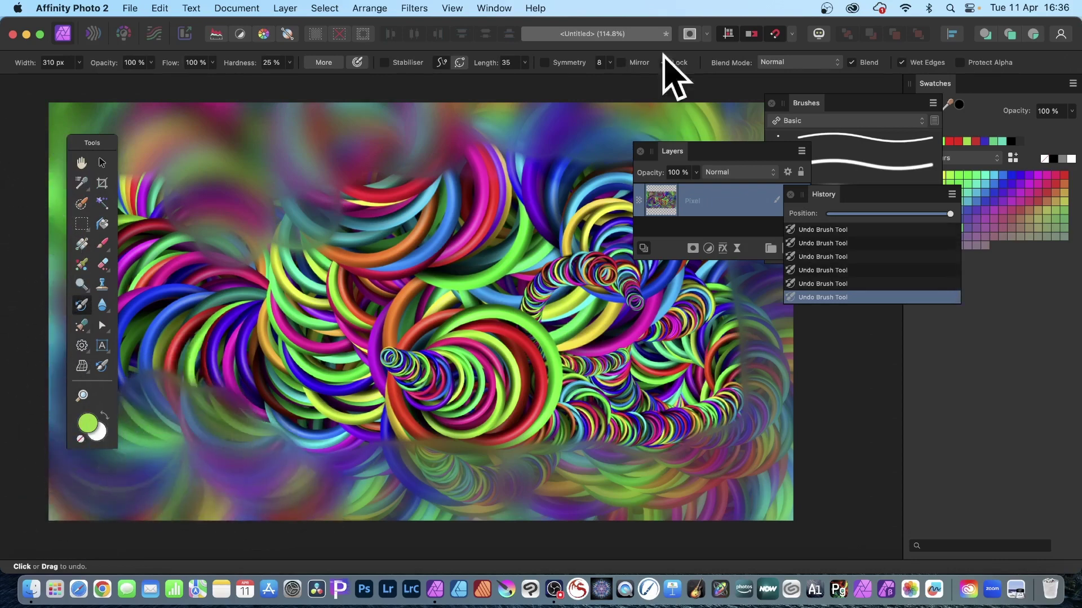
- Set the Undo Brush blend mode to Difference and paint over the blurred bands along the lower and upper edges of the image
{"action": "left_click", "coordinate": [797, 63]}
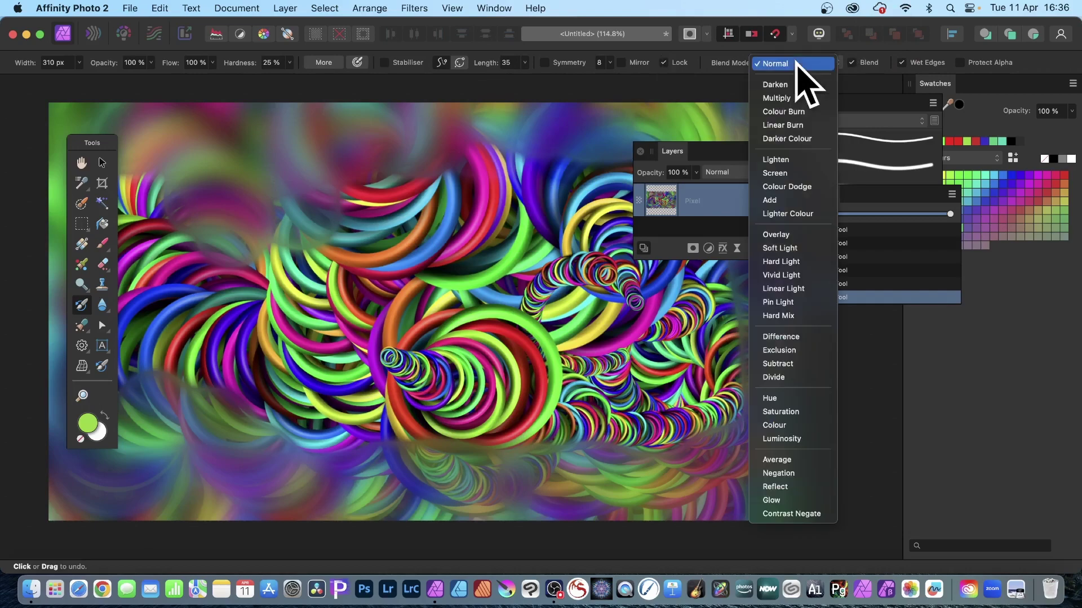
{"action": "left_click", "coordinate": [796, 349]}
{"action": "mouse_move", "coordinate": [758, 355]}
{"action": "left_mouse_down"}
{"action": "mouse_move", "coordinate": [691, 441]}
{"action": "mouse_move", "coordinate": [620, 492]}
{"action": "mouse_move", "coordinate": [653, 479]}
{"action": "mouse_move", "coordinate": [458, 457]}
{"action": "mouse_move", "coordinate": [433, 508]}
{"action": "mouse_move", "coordinate": [583, 454]}
{"action": "mouse_move", "coordinate": [501, 455]}
{"action": "mouse_move", "coordinate": [357, 487]}
{"action": "mouse_move", "coordinate": [278, 491]}
{"action": "mouse_move", "coordinate": [230, 397]}
{"action": "mouse_move", "coordinate": [515, 453]}
{"action": "mouse_move", "coordinate": [337, 473]}
{"action": "mouse_move", "coordinate": [221, 382]}
{"action": "left_mouse_up"}
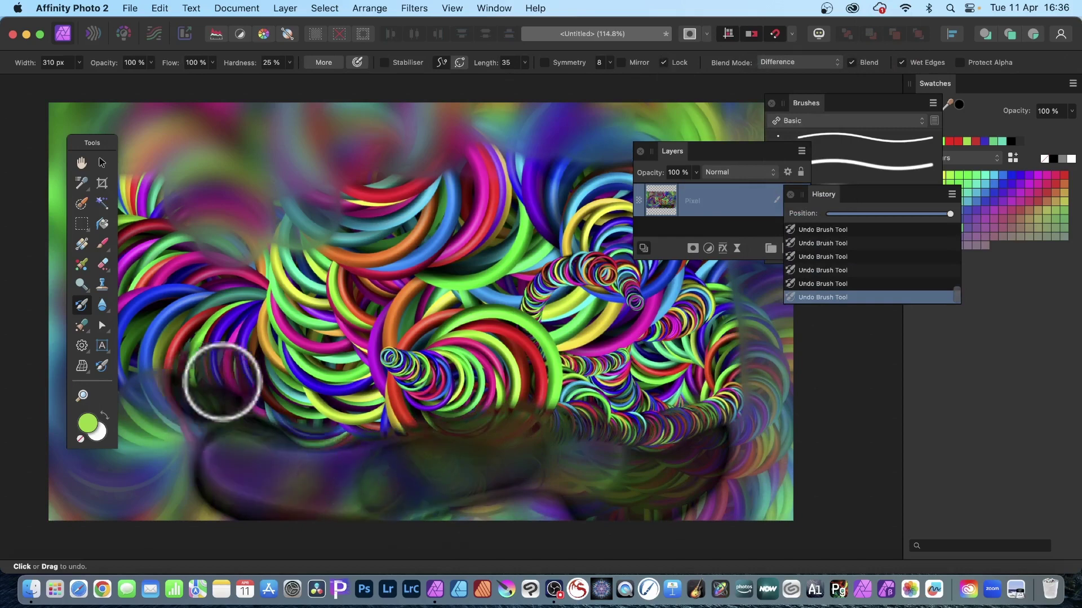
{"action": "mouse_move", "coordinate": [140, 141]}
{"action": "left_mouse_down"}
{"action": "mouse_move", "coordinate": [180, 146]}
{"action": "mouse_move", "coordinate": [367, 141]}
{"action": "mouse_move", "coordinate": [211, 185]}
{"action": "mouse_move", "coordinate": [296, 166]}
{"action": "mouse_move", "coordinate": [398, 115]}
{"action": "mouse_move", "coordinate": [533, 141]}
{"action": "mouse_move", "coordinate": [391, 114]}
{"action": "mouse_move", "coordinate": [453, 115]}
{"action": "mouse_move", "coordinate": [495, 123]}
{"action": "mouse_move", "coordinate": [613, 197]}
{"action": "mouse_move", "coordinate": [512, 126]}
{"action": "mouse_move", "coordinate": [557, 148]}
{"action": "mouse_move", "coordinate": [569, 109]}
{"action": "mouse_move", "coordinate": [699, 124]}
{"action": "left_mouse_up"}
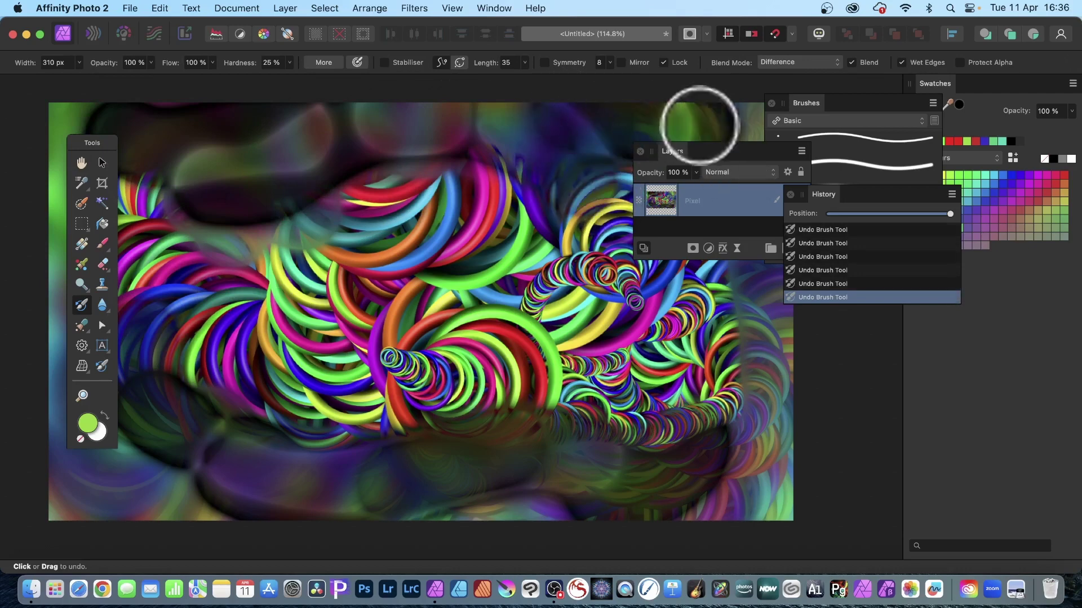
- Set the Undo Brush blend mode to Lighten and paint the blurred colours back over the dark band along the image's upper edge
{"action": "left_click", "coordinate": [785, 62]}
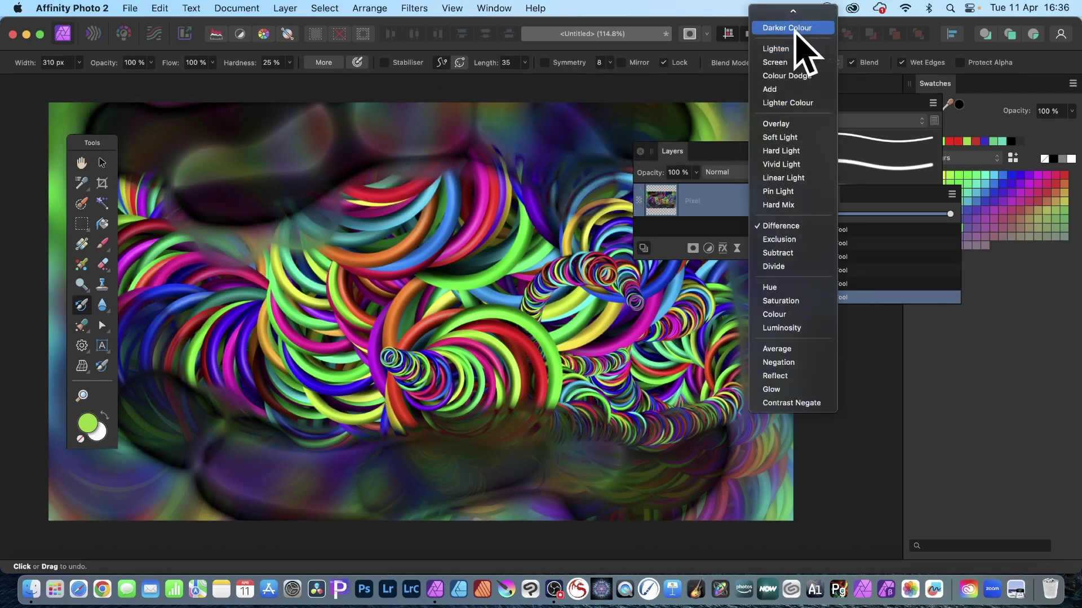
{"action": "left_click", "coordinate": [780, 39]}
{"action": "left_click_drag", "start_coordinate": [442, 127], "coordinate": [571, 121]}
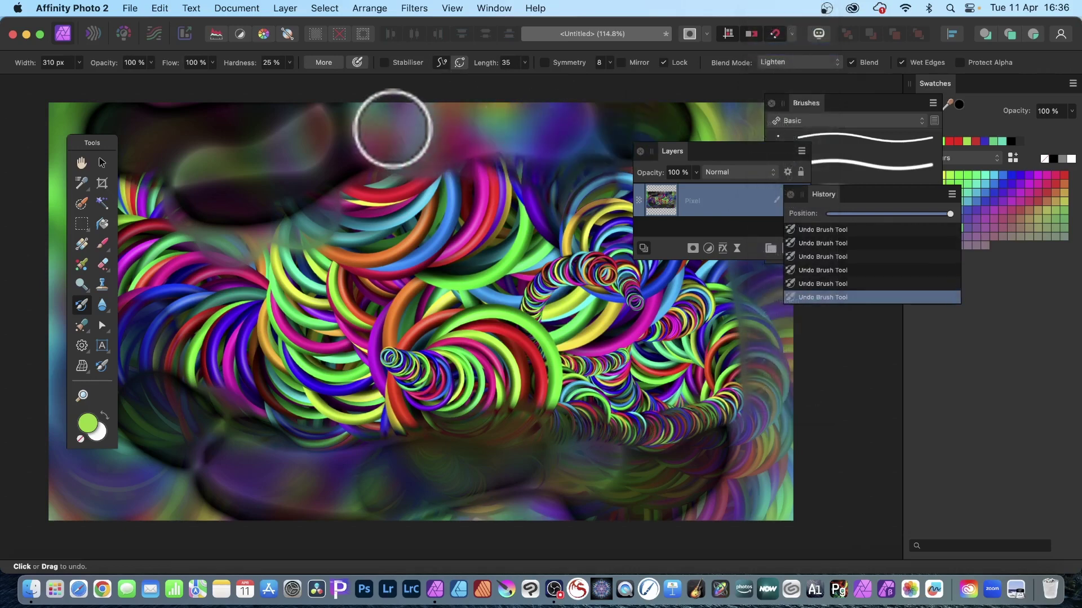
{"action": "mouse_move", "coordinate": [403, 127]}
{"action": "left_mouse_down"}
{"action": "mouse_move", "coordinate": [291, 149]}
{"action": "mouse_move", "coordinate": [213, 138]}
{"action": "left_mouse_up"}
{"action": "left_click_drag", "start_coordinate": [591, 113], "coordinate": [683, 127]}
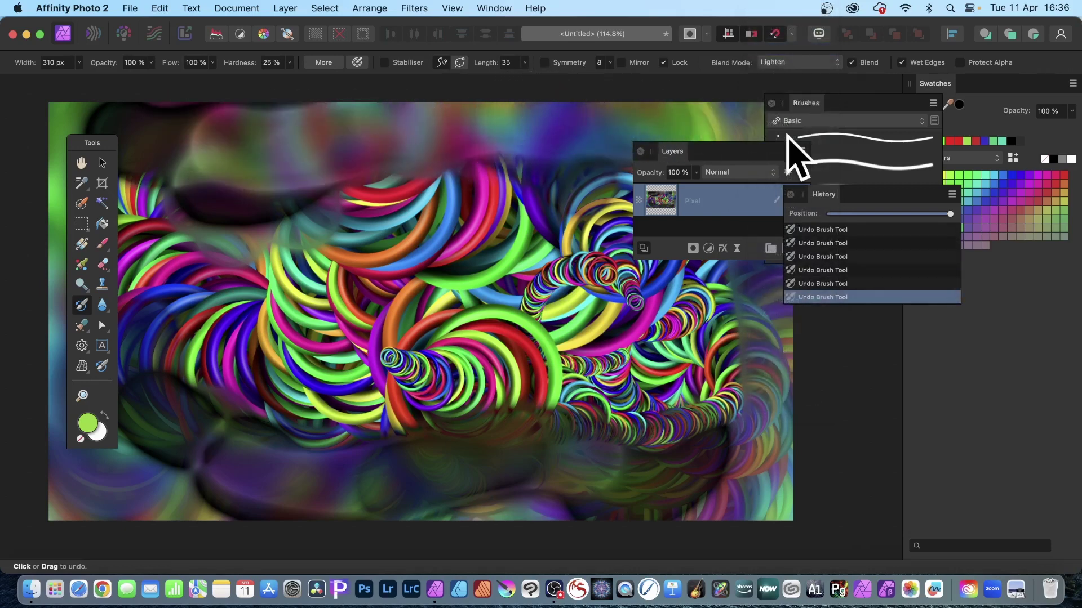
{"action": "mouse_move", "coordinate": [244, 163]}
{"action": "left_mouse_down"}
{"action": "mouse_move", "coordinate": [209, 165]}
{"action": "mouse_move", "coordinate": [143, 131]}
{"action": "left_mouse_up"}
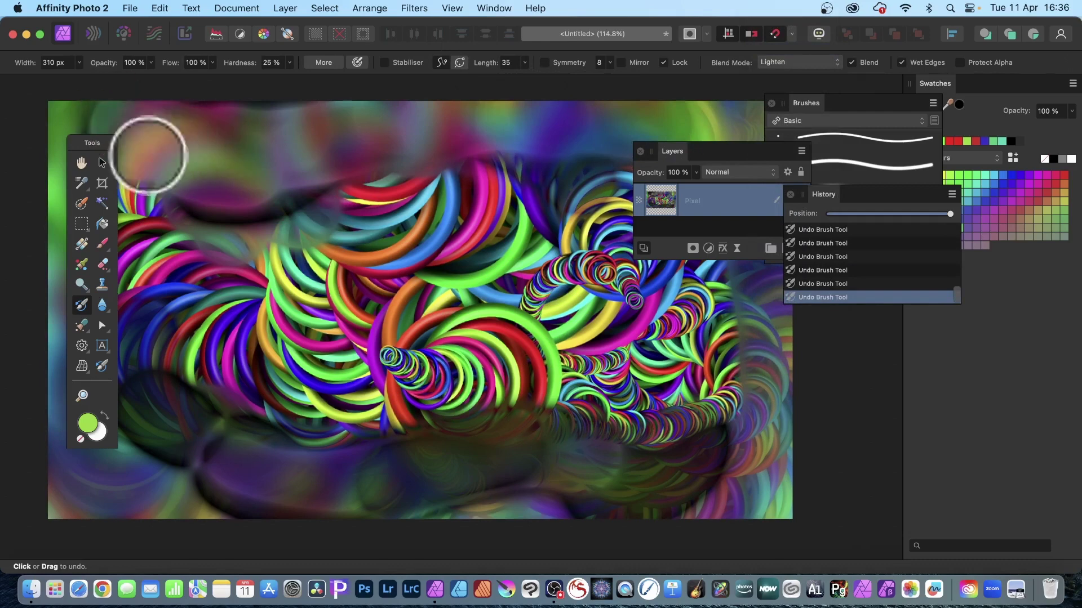
- Paint the blurred colours in Lighten mode over the dark areas along the image's lower and left edges and around the upper-left rings
{"action": "mouse_move", "coordinate": [135, 383]}
{"action": "left_mouse_down"}
{"action": "mouse_move", "coordinate": [315, 461]}
{"action": "mouse_move", "coordinate": [684, 434]}
{"action": "mouse_move", "coordinate": [747, 384]}
{"action": "mouse_move", "coordinate": [741, 268]}
{"action": "mouse_move", "coordinate": [738, 400]}
{"action": "mouse_move", "coordinate": [748, 379]}
{"action": "mouse_move", "coordinate": [665, 458]}
{"action": "mouse_move", "coordinate": [610, 445]}
{"action": "left_mouse_up"}
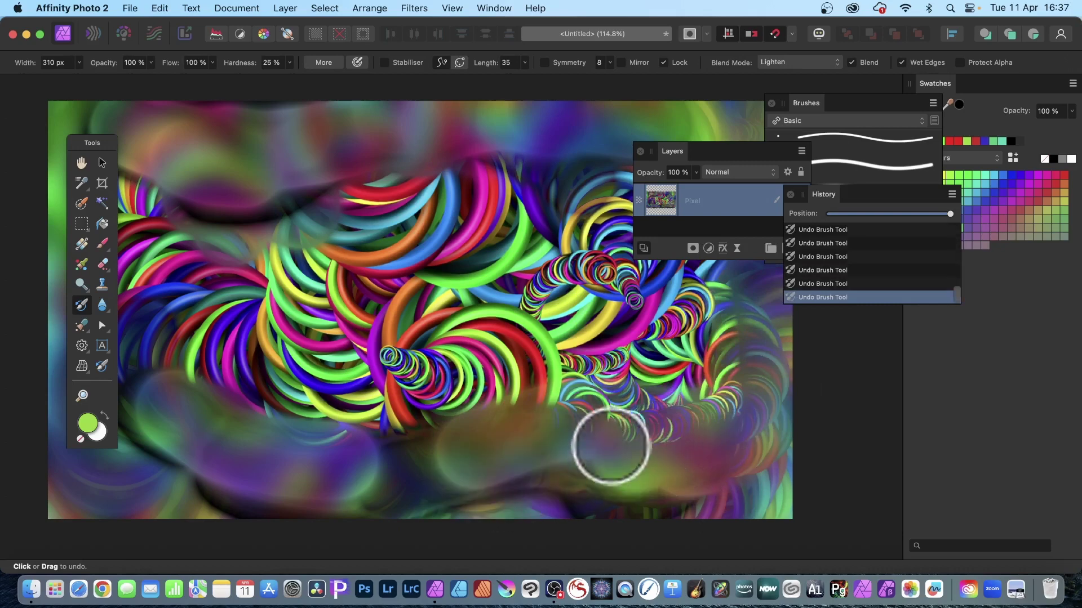
{"action": "mouse_move", "coordinate": [384, 506]}
{"action": "left_mouse_down"}
{"action": "mouse_move", "coordinate": [479, 497]}
{"action": "mouse_move", "coordinate": [339, 507]}
{"action": "left_mouse_up"}
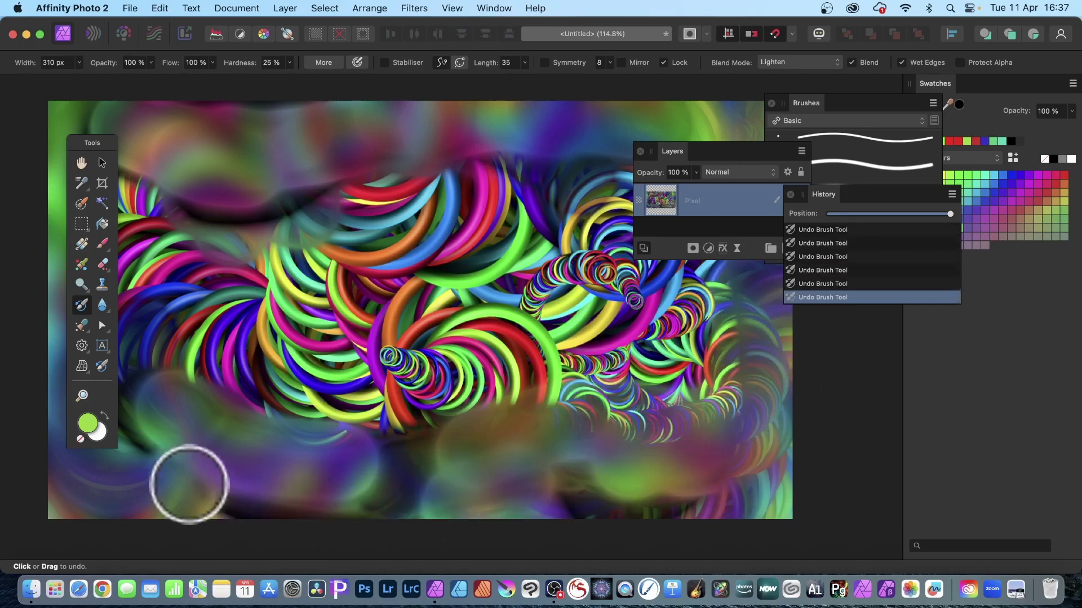
{"action": "mouse_move", "coordinate": [189, 483]}
{"action": "left_mouse_down"}
{"action": "mouse_move", "coordinate": [116, 495]}
{"action": "mouse_move", "coordinate": [188, 375]}
{"action": "mouse_move", "coordinate": [196, 268]}
{"action": "mouse_move", "coordinate": [186, 363]}
{"action": "mouse_move", "coordinate": [169, 333]}
{"action": "left_mouse_up"}
{"action": "scroll", "coordinate": [189, 361], "scroll_direction": "right", "scroll_amount": 1}
{"action": "mouse_move", "coordinate": [157, 293]}
{"action": "left_mouse_down"}
{"action": "mouse_move", "coordinate": [220, 258]}
{"action": "mouse_move", "coordinate": [196, 335]}
{"action": "mouse_move", "coordinate": [167, 230]}
{"action": "mouse_move", "coordinate": [204, 207]}
{"action": "mouse_move", "coordinate": [200, 192]}
{"action": "mouse_move", "coordinate": [341, 132]}
{"action": "mouse_move", "coordinate": [328, 161]}
{"action": "left_mouse_up"}
{"action": "left_click_drag", "start_coordinate": [422, 136], "coordinate": [477, 127]}
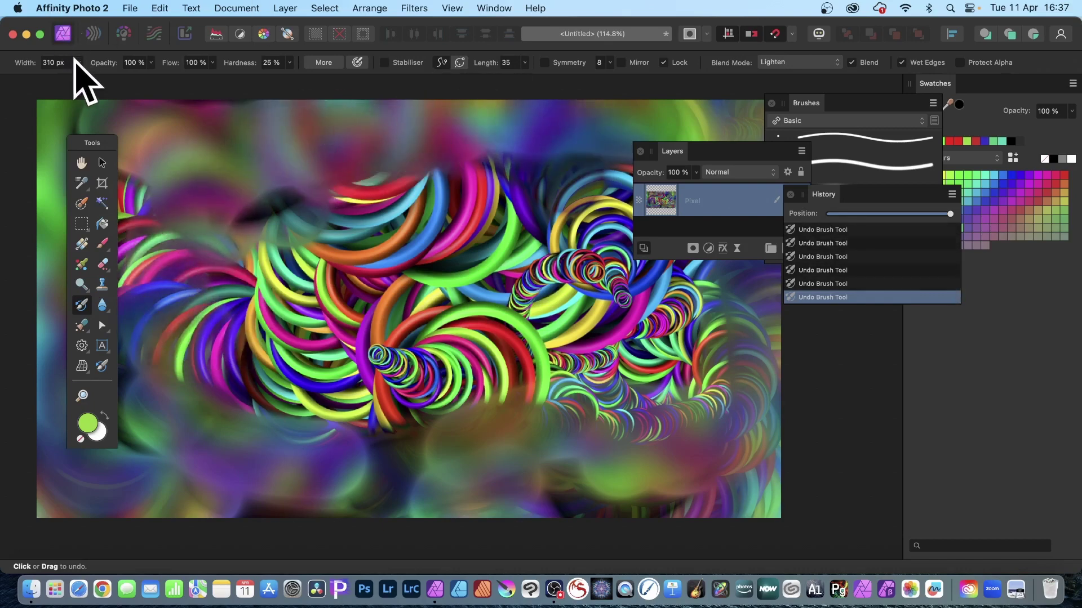
- Reduce the Undo Brush width to 80 px and paint finer Lighten strokes over the rings in the upper middle of the image
{"action": "left_click", "coordinate": [79, 63]}
{"action": "left_click_drag", "start_coordinate": [78, 77], "coordinate": [64, 77]}
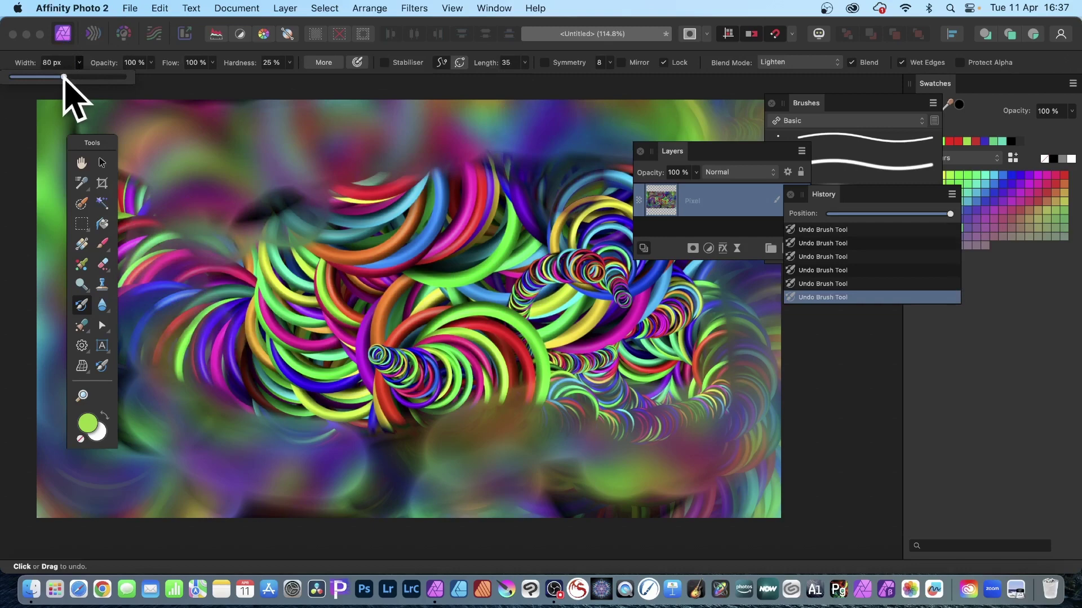
{"action": "left_click", "coordinate": [387, 125]}
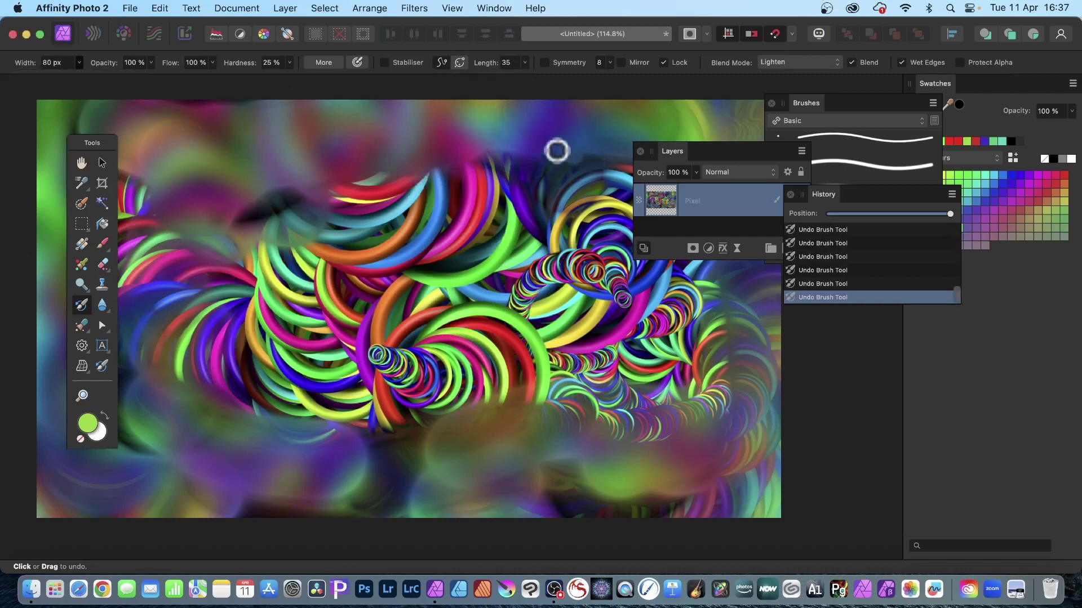
{"action": "mouse_move", "coordinate": [456, 164]}
{"action": "left_mouse_down"}
{"action": "mouse_move", "coordinate": [625, 216]}
{"action": "mouse_move", "coordinate": [474, 166]}
{"action": "mouse_move", "coordinate": [539, 177]}
{"action": "mouse_move", "coordinate": [649, 218]}
{"action": "left_mouse_up"}
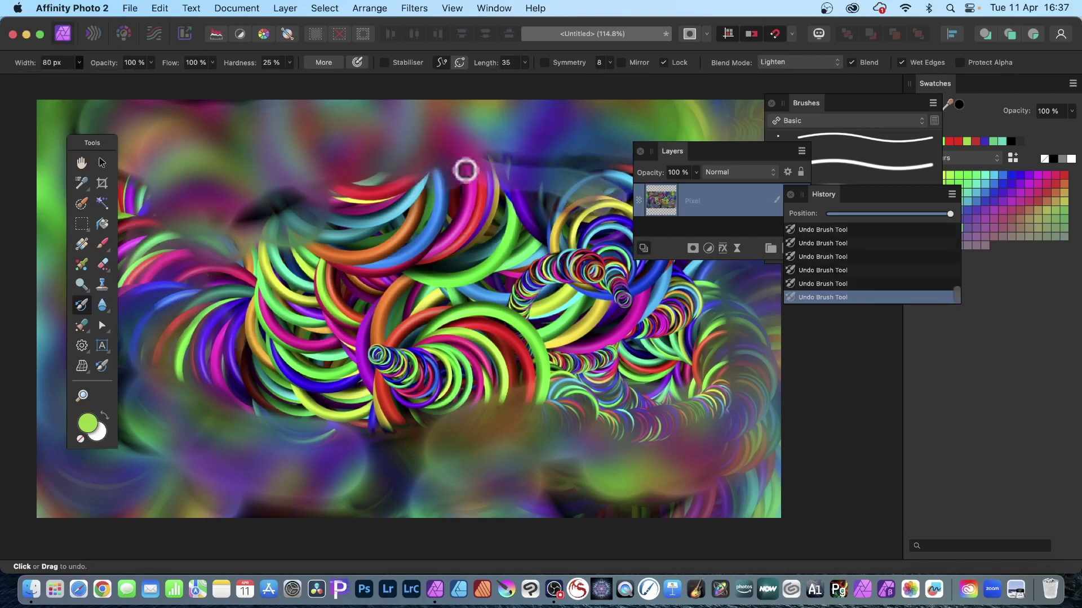
{"action": "mouse_move", "coordinate": [465, 169]}
{"action": "left_mouse_down"}
{"action": "mouse_move", "coordinate": [563, 168]}
{"action": "mouse_move", "coordinate": [600, 240]}
{"action": "left_mouse_up"}
{"action": "mouse_move", "coordinate": [495, 186]}
{"action": "left_mouse_down"}
{"action": "mouse_move", "coordinate": [471, 198]}
{"action": "mouse_move", "coordinate": [515, 241]}
{"action": "mouse_move", "coordinate": [473, 250]}
{"action": "left_mouse_up"}
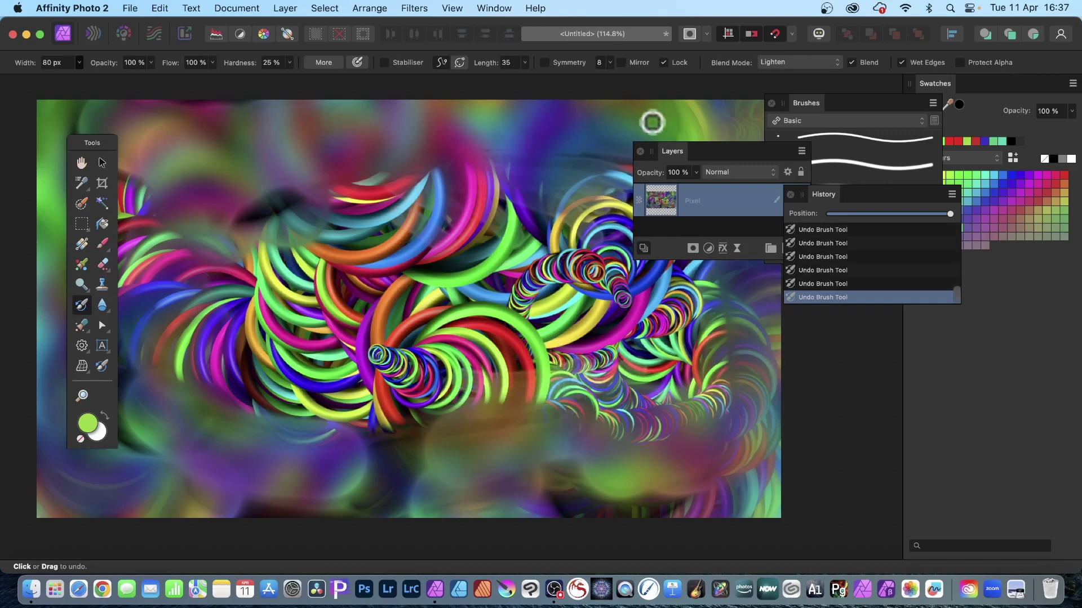
- Set the Undo Brush blend mode to Difference and paint narrow horizontal strokes across the blurred area below the central rings
{"action": "left_click", "coordinate": [779, 62]}
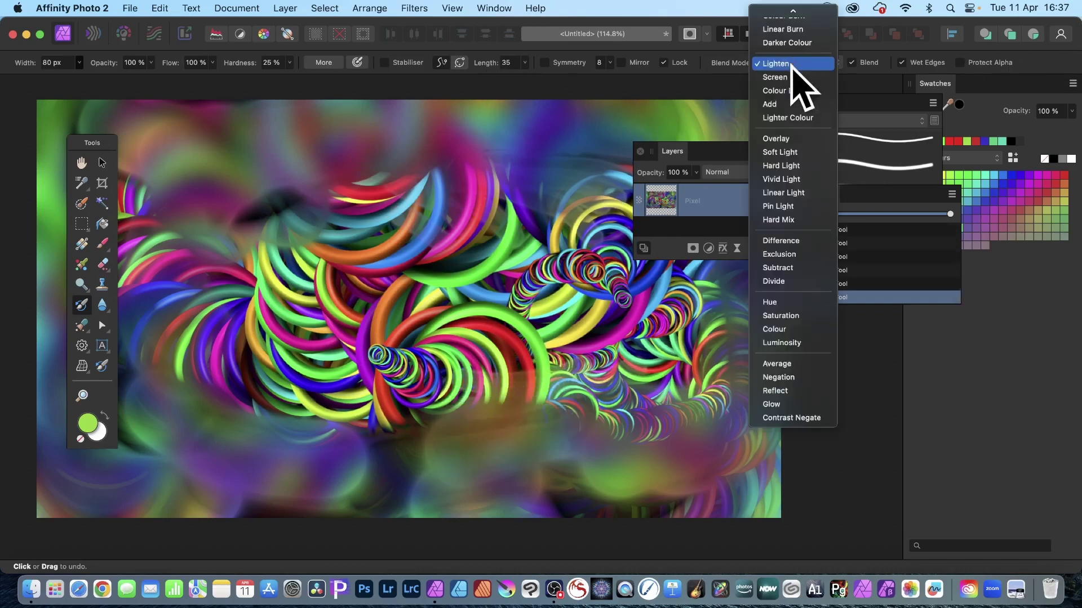
{"action": "left_click", "coordinate": [783, 249]}
{"action": "mouse_move", "coordinate": [581, 451]}
{"action": "left_mouse_down"}
{"action": "mouse_move", "coordinate": [556, 442]}
{"action": "mouse_move", "coordinate": [400, 454]}
{"action": "left_mouse_up"}
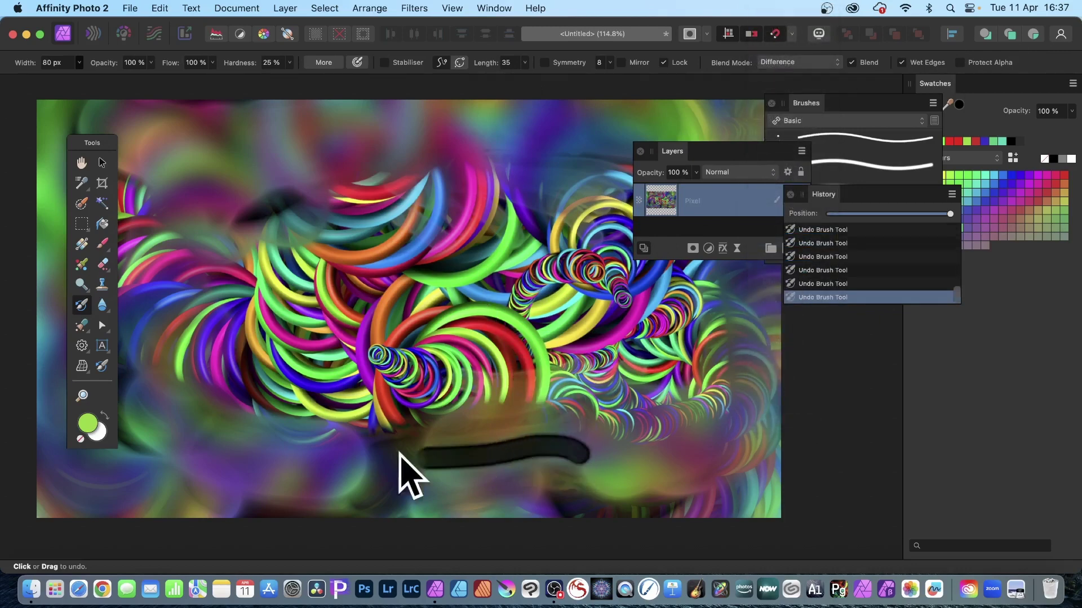
{"action": "left_click_drag", "start_coordinate": [574, 442], "coordinate": [394, 422]}
{"action": "mouse_move", "coordinate": [582, 452]}
{"action": "left_mouse_down"}
{"action": "mouse_move", "coordinate": [459, 472]}
{"action": "mouse_move", "coordinate": [381, 467]}
{"action": "left_mouse_up"}
{"action": "mouse_move", "coordinate": [538, 437]}
{"action": "left_mouse_down"}
{"action": "mouse_move", "coordinate": [435, 449]}
{"action": "mouse_move", "coordinate": [389, 411]}
{"action": "mouse_move", "coordinate": [488, 432]}
{"action": "mouse_move", "coordinate": [434, 430]}
{"action": "left_mouse_up"}
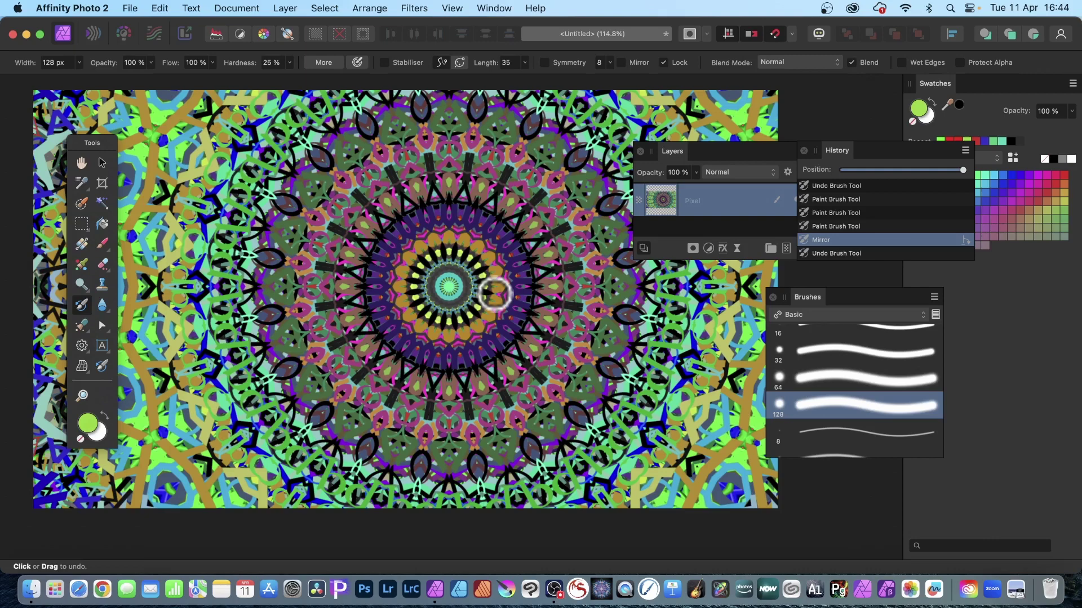
- Add a Black & White adjustment layer above the mirrored kaleidoscope pattern and move its settings dialog off the pattern's centre
{"action": "left_click", "coordinate": [285, 8]}
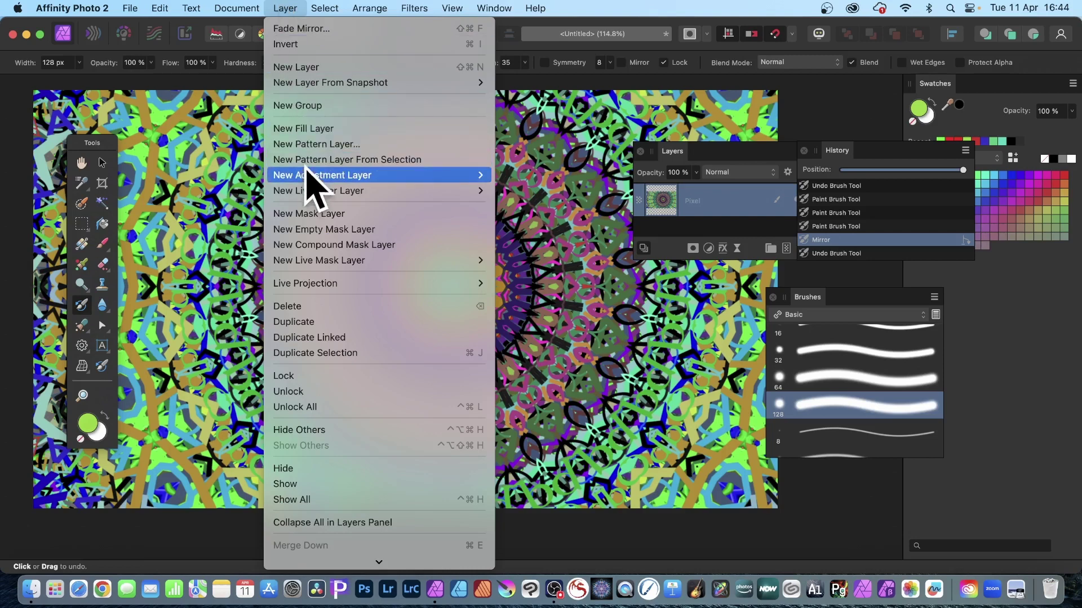
{"action": "mouse_move", "coordinate": [307, 179]}
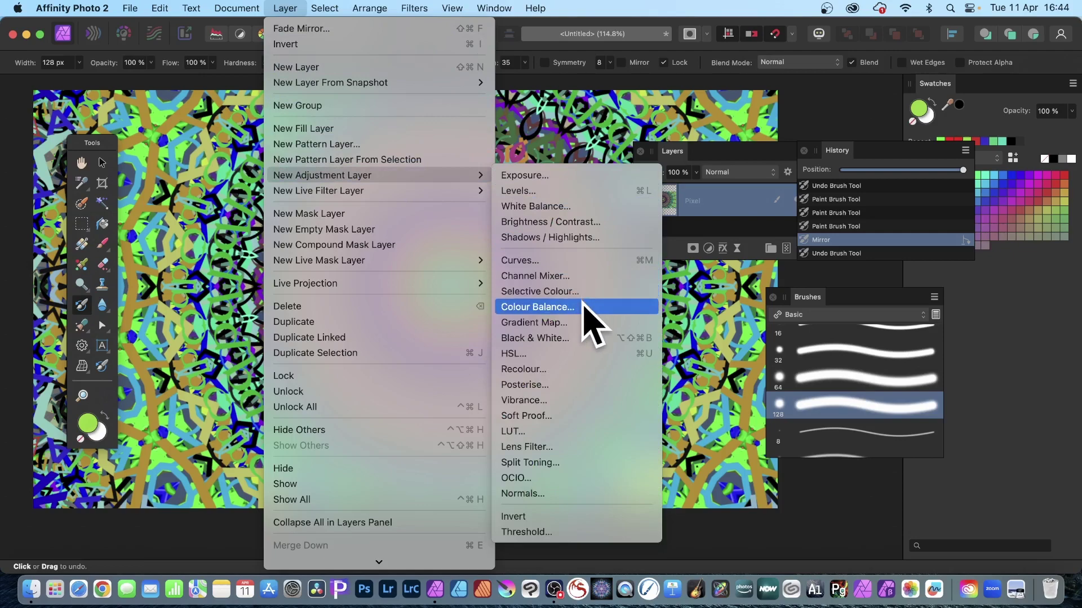
{"action": "left_click", "coordinate": [586, 335]}
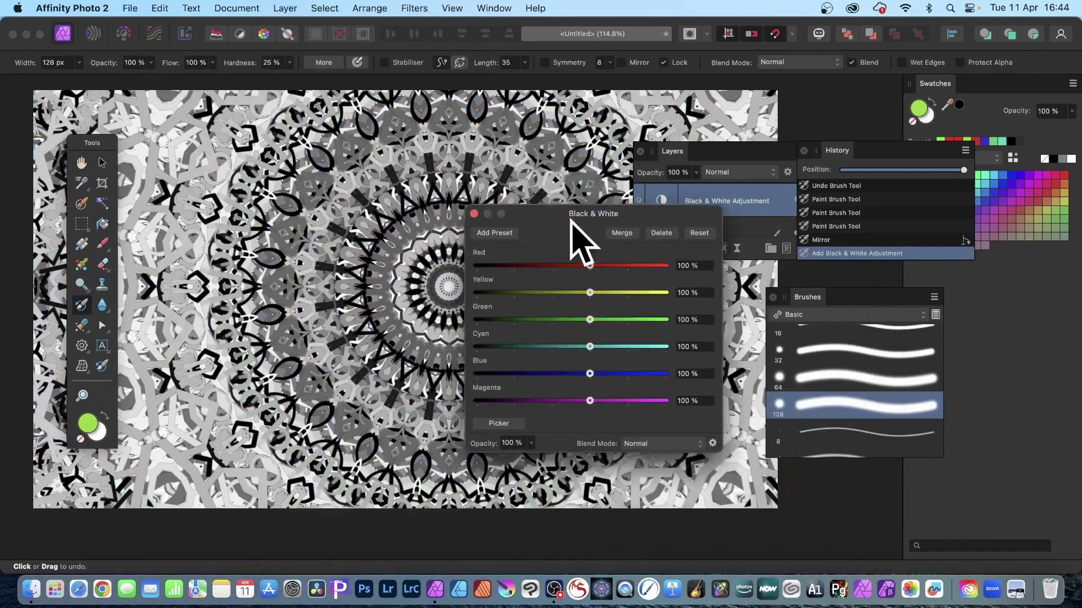
{"action": "left_click_drag", "start_coordinate": [572, 222], "coordinate": [507, 160]}
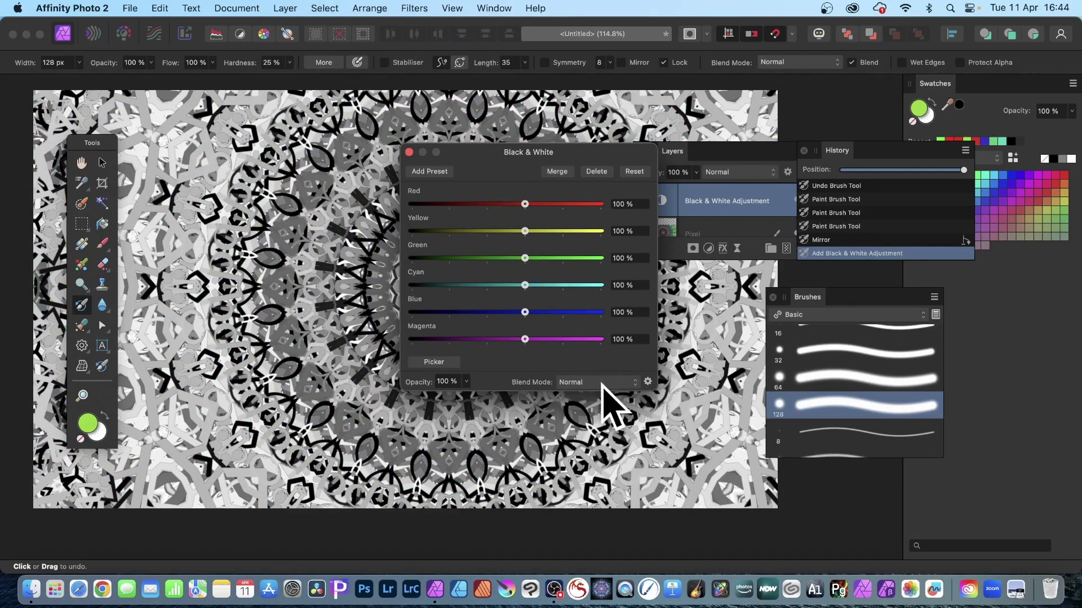
- Close the Black & White settings, step the history back to the Mirror state, and move the floating panels off the pattern
{"action": "left_click", "coordinate": [409, 153]}
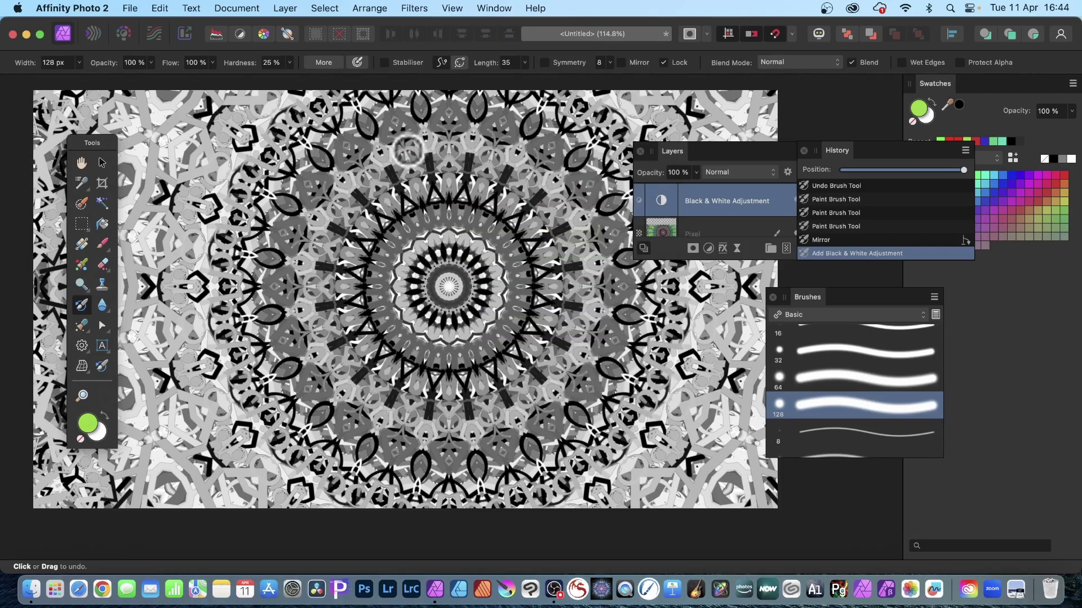
{"action": "left_click_drag", "start_coordinate": [835, 151], "coordinate": [751, 108]}
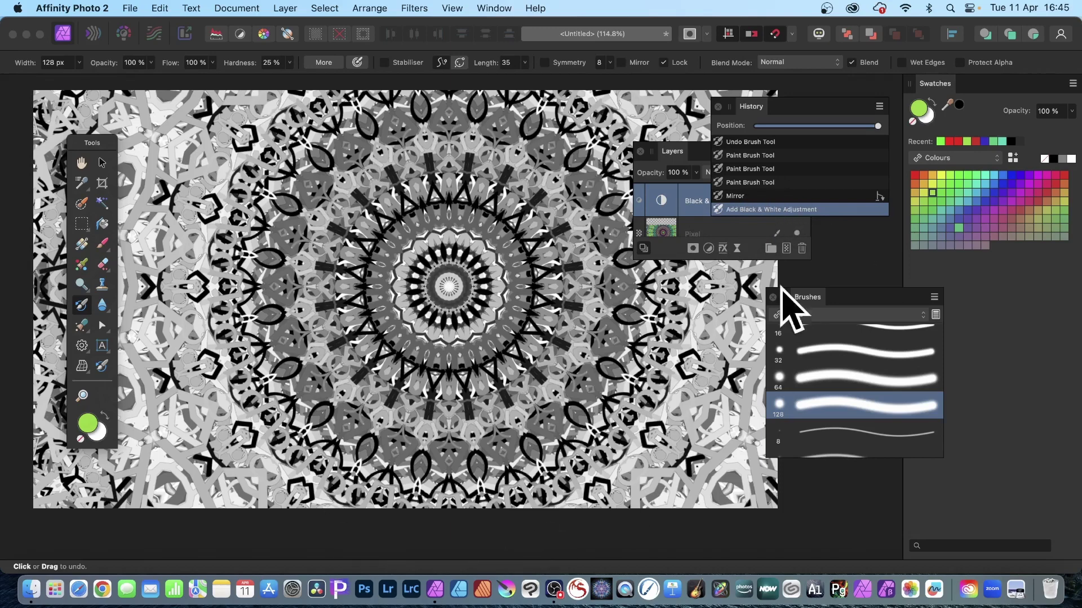
{"action": "left_click", "coordinate": [745, 196]}
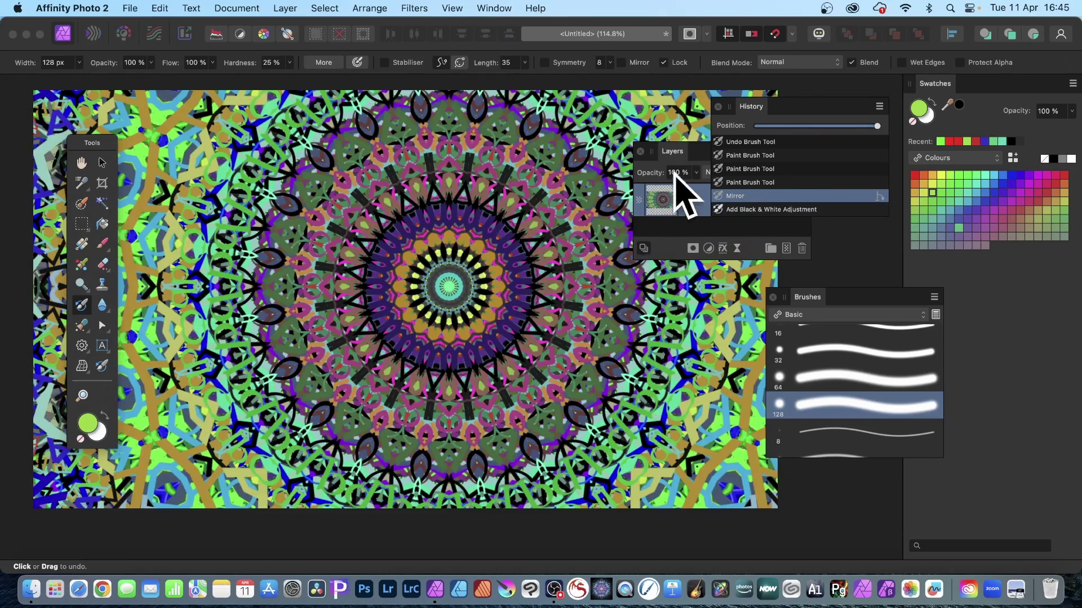
{"action": "left_click_drag", "start_coordinate": [673, 152], "coordinate": [666, 141]}
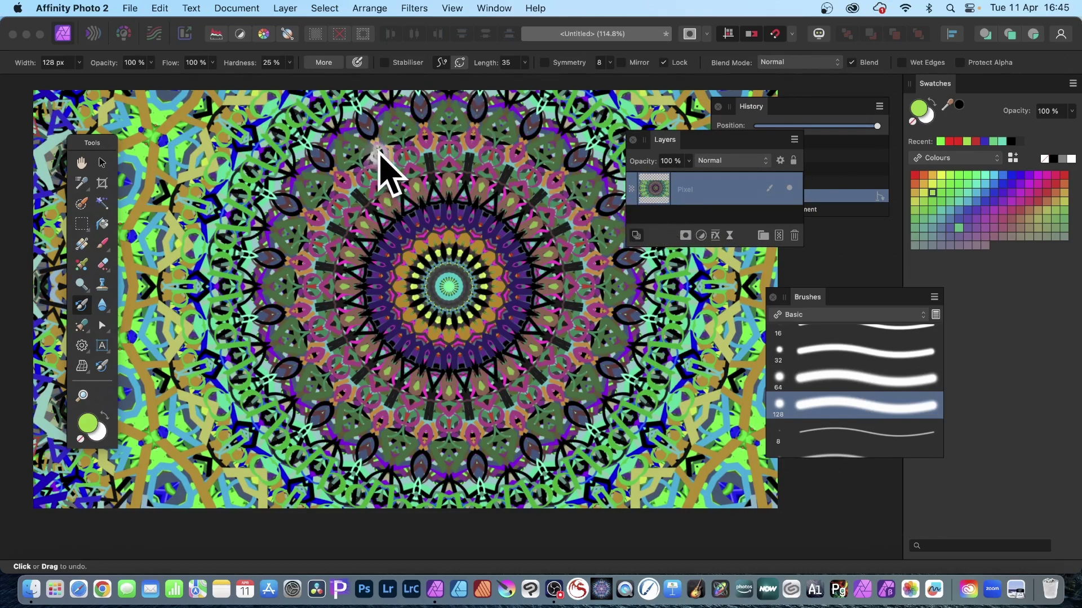
{"action": "scroll", "coordinate": [376, 153], "scroll_direction": "down", "scroll_amount": 1}
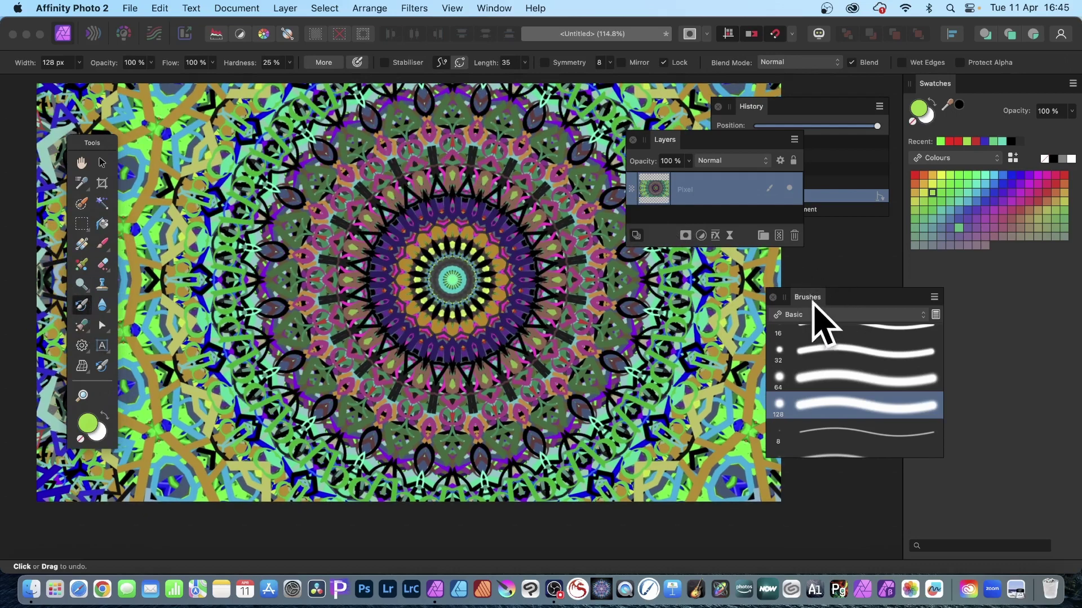
{"action": "left_click_drag", "start_coordinate": [809, 296], "coordinate": [740, 262]}
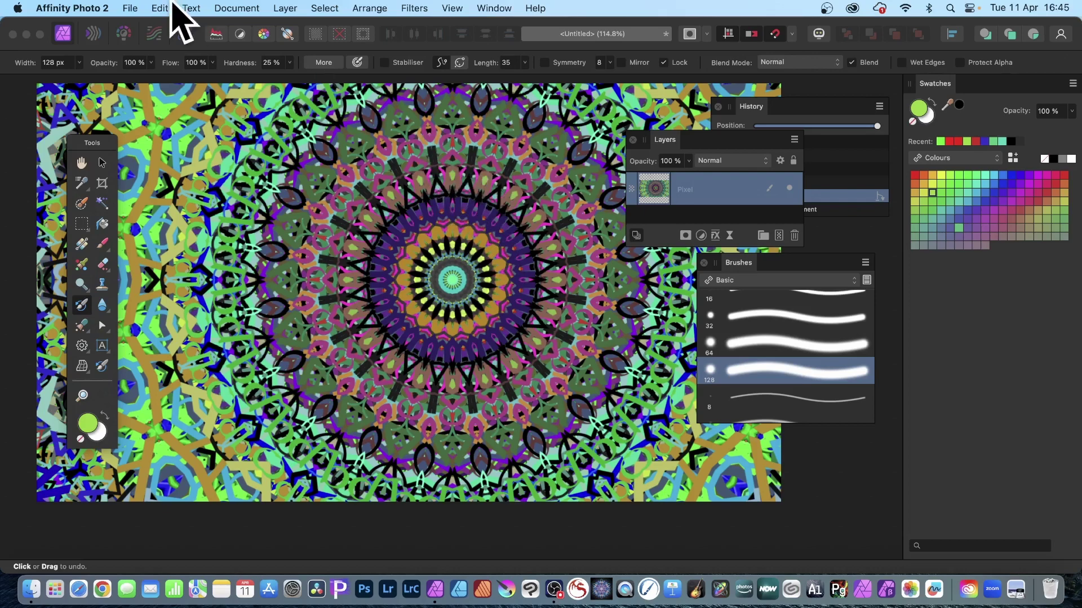
- Increase the Undo Brush width to 410 px and paint the black-and-white state over the rings around the coloured centre
{"action": "left_click", "coordinate": [80, 63]}
{"action": "left_click_drag", "start_coordinate": [88, 77], "coordinate": [101, 77]}
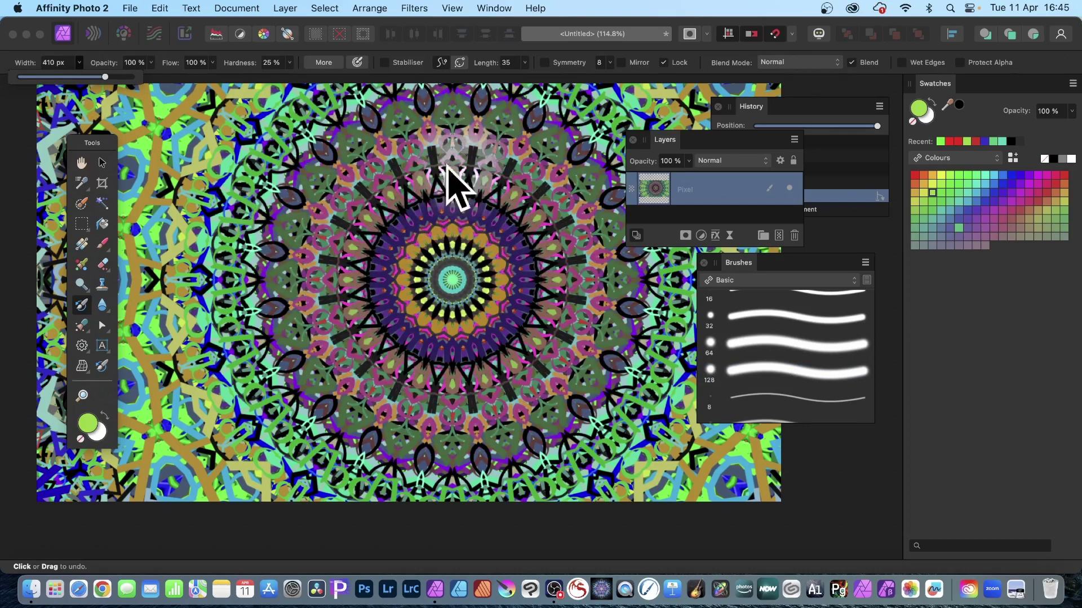
{"action": "mouse_move", "coordinate": [418, 141]}
{"action": "left_mouse_down"}
{"action": "mouse_move", "coordinate": [491, 144]}
{"action": "mouse_move", "coordinate": [457, 129]}
{"action": "mouse_move", "coordinate": [407, 143]}
{"action": "mouse_move", "coordinate": [313, 229]}
{"action": "mouse_move", "coordinate": [346, 169]}
{"action": "mouse_move", "coordinate": [322, 196]}
{"action": "mouse_move", "coordinate": [292, 257]}
{"action": "mouse_move", "coordinate": [302, 267]}
{"action": "mouse_move", "coordinate": [329, 237]}
{"action": "mouse_move", "coordinate": [326, 306]}
{"action": "mouse_move", "coordinate": [290, 281]}
{"action": "mouse_move", "coordinate": [319, 320]}
{"action": "mouse_move", "coordinate": [317, 342]}
{"action": "mouse_move", "coordinate": [318, 287]}
{"action": "mouse_move", "coordinate": [340, 374]}
{"action": "mouse_move", "coordinate": [314, 343]}
{"action": "mouse_move", "coordinate": [347, 378]}
{"action": "mouse_move", "coordinate": [430, 421]}
{"action": "mouse_move", "coordinate": [426, 407]}
{"action": "mouse_move", "coordinate": [527, 401]}
{"action": "mouse_move", "coordinate": [570, 333]}
{"action": "mouse_move", "coordinate": [565, 261]}
{"action": "mouse_move", "coordinate": [576, 229]}
{"action": "mouse_move", "coordinate": [566, 202]}
{"action": "mouse_move", "coordinate": [573, 302]}
{"action": "mouse_move", "coordinate": [592, 304]}
{"action": "mouse_move", "coordinate": [595, 258]}
{"action": "mouse_move", "coordinate": [556, 179]}
{"action": "mouse_move", "coordinate": [491, 129]}
{"action": "mouse_move", "coordinate": [613, 157]}
{"action": "mouse_move", "coordinate": [509, 138]}
{"action": "mouse_move", "coordinate": [490, 96]}
{"action": "left_mouse_up"}
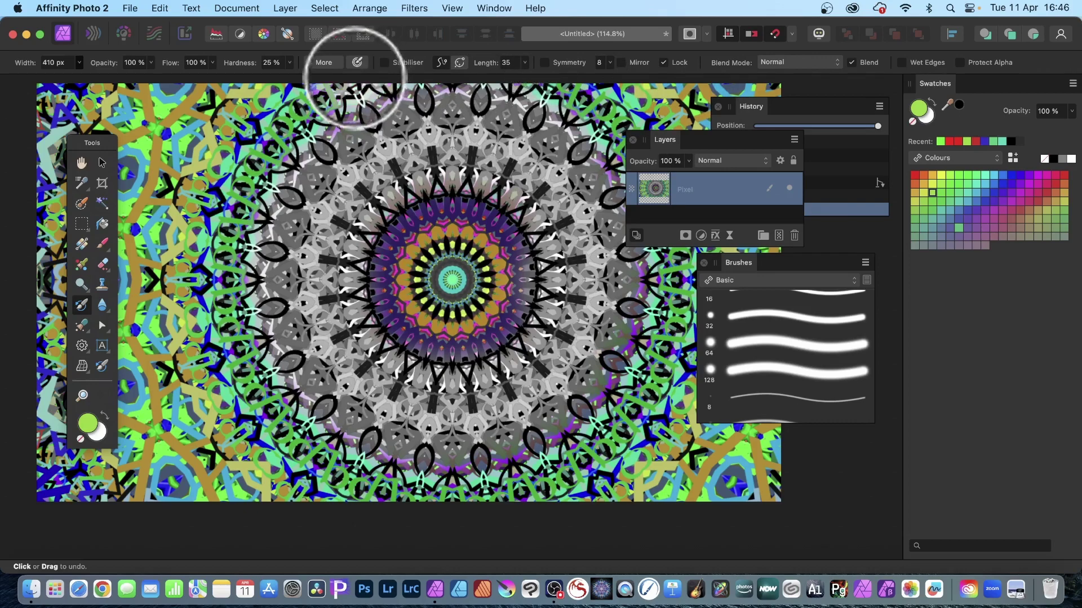
{"action": "mouse_move", "coordinate": [355, 79]}
{"action": "left_mouse_down"}
{"action": "mouse_move", "coordinate": [374, 101]}
{"action": "mouse_move", "coordinate": [358, 77]}
{"action": "left_mouse_up"}
- Try painting the black-and-white state down the left and right sides of the pattern and undo the strokes
{"action": "mouse_move", "coordinate": [375, 151]}
{"action": "left_mouse_down"}
{"action": "mouse_move", "coordinate": [273, 178]}
{"action": "mouse_move", "coordinate": [209, 127]}
{"action": "mouse_move", "coordinate": [228, 113]}
{"action": "mouse_move", "coordinate": [195, 264]}
{"action": "mouse_move", "coordinate": [198, 130]}
{"action": "mouse_move", "coordinate": [213, 130]}
{"action": "mouse_move", "coordinate": [202, 163]}
{"action": "mouse_move", "coordinate": [163, 147]}
{"action": "mouse_move", "coordinate": [130, 113]}
{"action": "mouse_move", "coordinate": [77, 104]}
{"action": "mouse_move", "coordinate": [61, 126]}
{"action": "mouse_move", "coordinate": [71, 180]}
{"action": "mouse_move", "coordinate": [137, 229]}
{"action": "mouse_move", "coordinate": [215, 376]}
{"action": "mouse_move", "coordinate": [196, 422]}
{"action": "mouse_move", "coordinate": [217, 446]}
{"action": "mouse_move", "coordinate": [163, 500]}
{"action": "mouse_move", "coordinate": [111, 494]}
{"action": "mouse_move", "coordinate": [59, 397]}
{"action": "mouse_move", "coordinate": [48, 272]}
{"action": "mouse_move", "coordinate": [110, 437]}
{"action": "mouse_move", "coordinate": [193, 323]}
{"action": "mouse_move", "coordinate": [159, 307]}
{"action": "mouse_move", "coordinate": [123, 186]}
{"action": "mouse_move", "coordinate": [61, 143]}
{"action": "mouse_move", "coordinate": [59, 113]}
{"action": "left_mouse_up"}
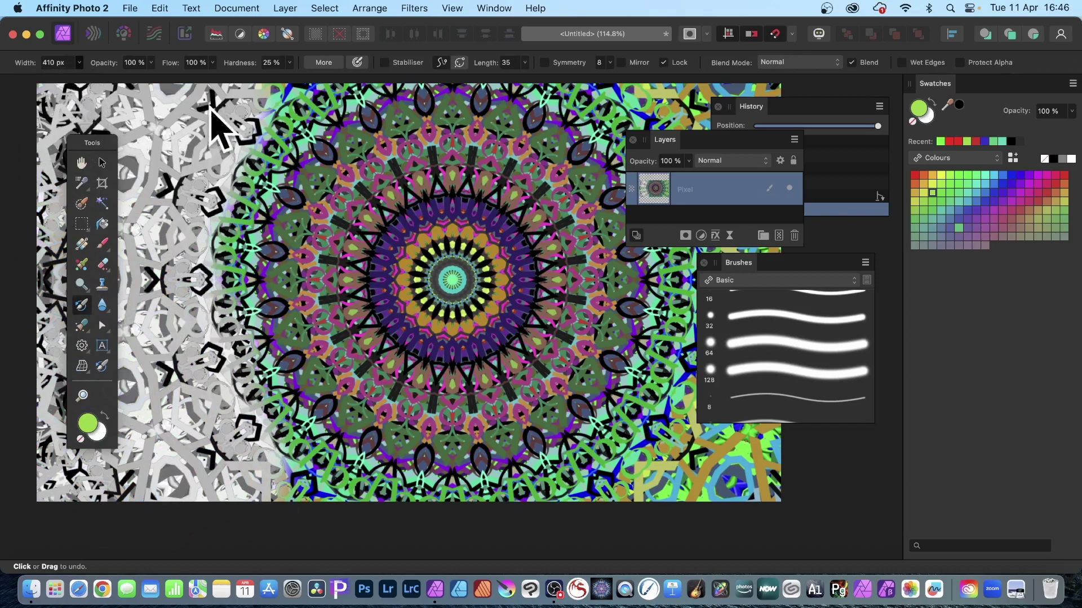
{"action": "mouse_move", "coordinate": [591, 66]}
{"action": "left_mouse_down"}
{"action": "mouse_move", "coordinate": [579, 94]}
{"action": "mouse_move", "coordinate": [676, 92]}
{"action": "mouse_move", "coordinate": [727, 107]}
{"action": "mouse_move", "coordinate": [761, 86]}
{"action": "mouse_move", "coordinate": [703, 191]}
{"action": "mouse_move", "coordinate": [668, 299]}
{"action": "mouse_move", "coordinate": [686, 289]}
{"action": "mouse_move", "coordinate": [688, 429]}
{"action": "mouse_move", "coordinate": [633, 492]}
{"action": "mouse_move", "coordinate": [713, 450]}
{"action": "mouse_move", "coordinate": [774, 461]}
{"action": "mouse_move", "coordinate": [809, 500]}
{"action": "left_mouse_up"}
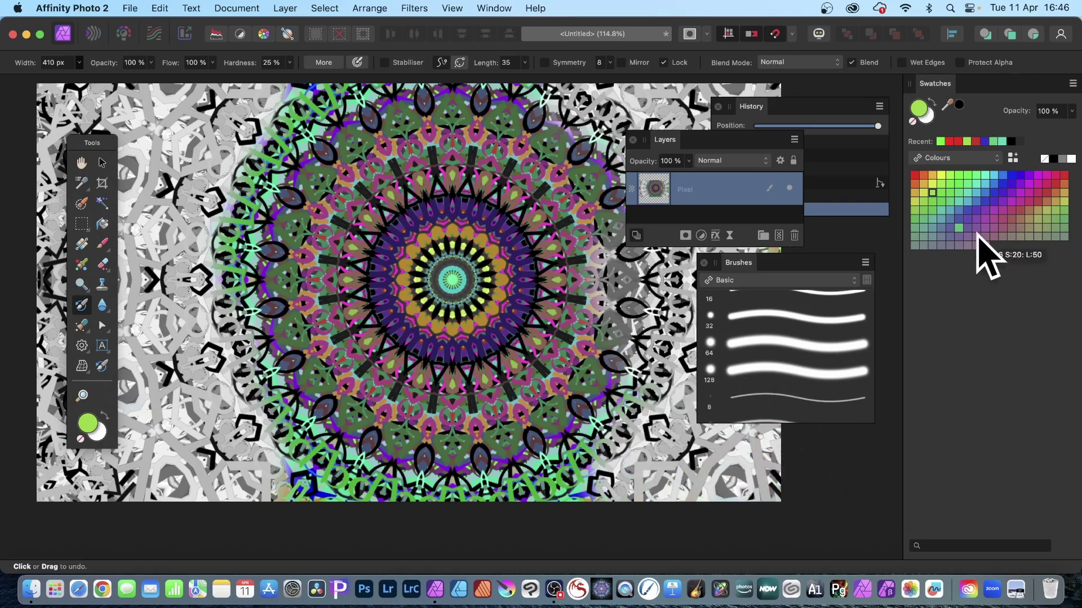
{"action": "key", "text": "super+z"}
{"action": "key", "text": "super+z"}
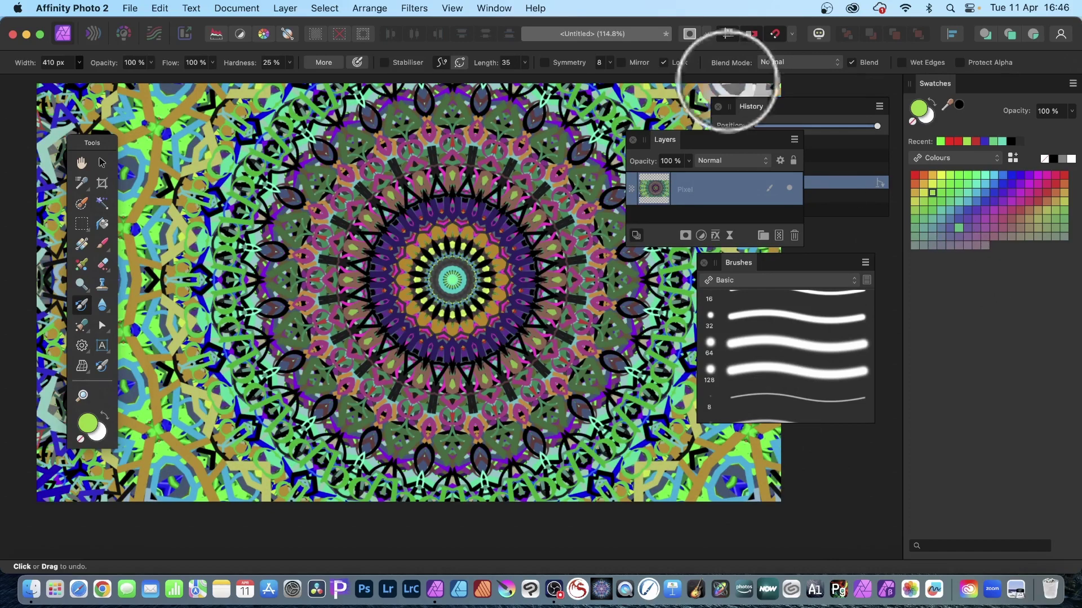
- Add a Gradient Map adjustment layer with the default red-green-blue gradient and step the history back to the Mirror state
{"action": "left_click", "coordinate": [286, 8]}
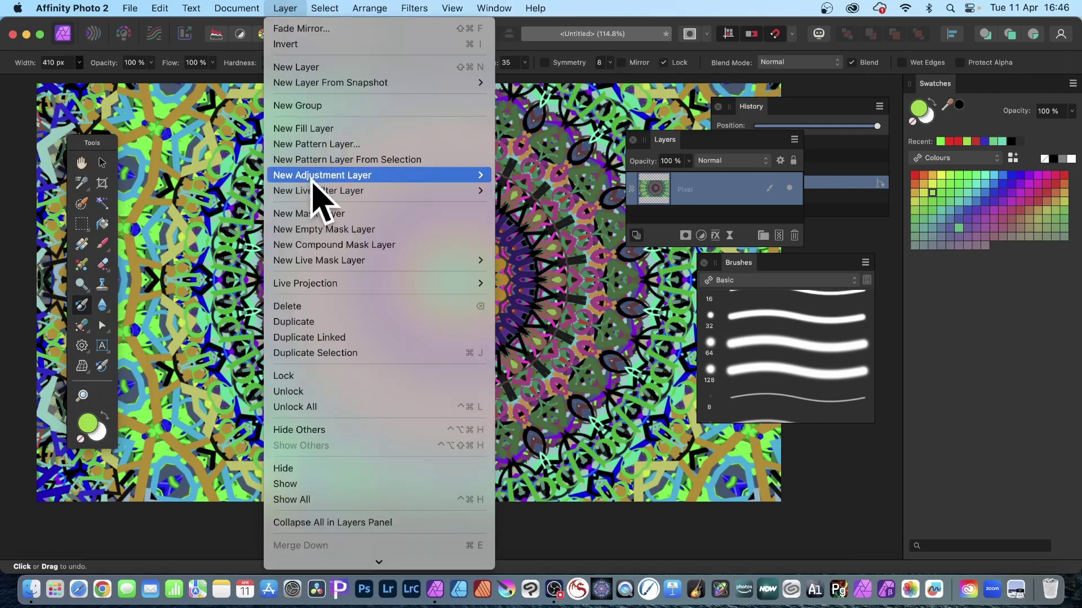
{"action": "mouse_move", "coordinate": [311, 178]}
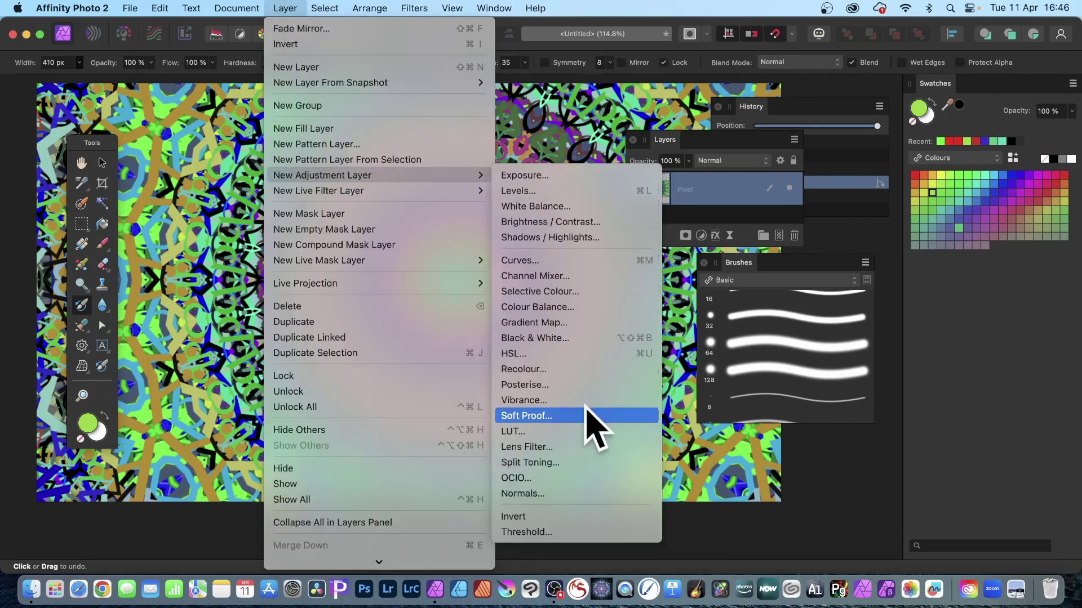
{"action": "left_click", "coordinate": [580, 343]}
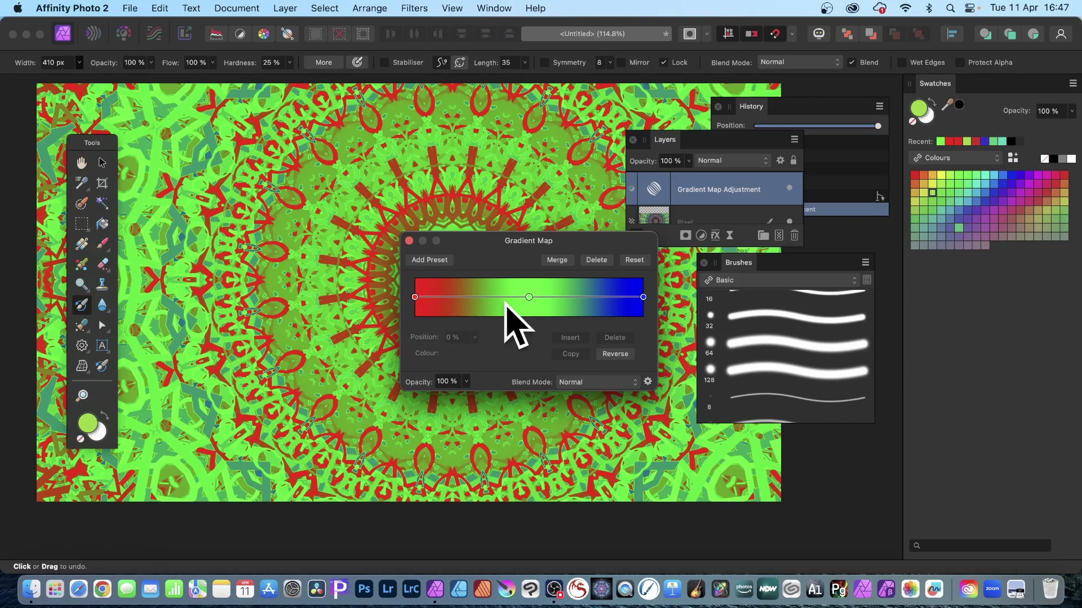
{"action": "left_click", "coordinate": [409, 240]}
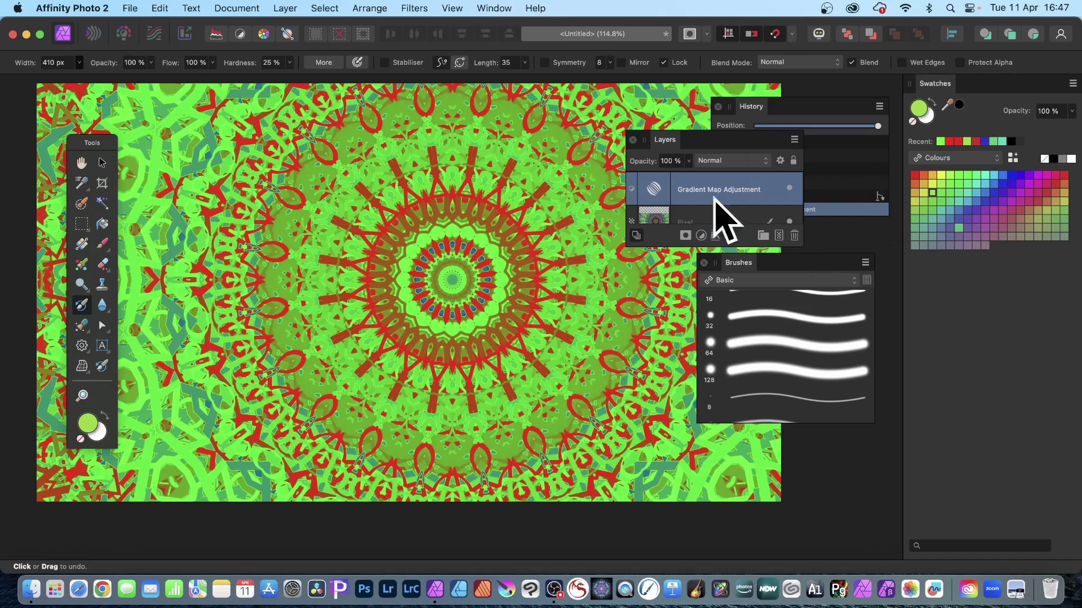
{"action": "left_click", "coordinate": [753, 107]}
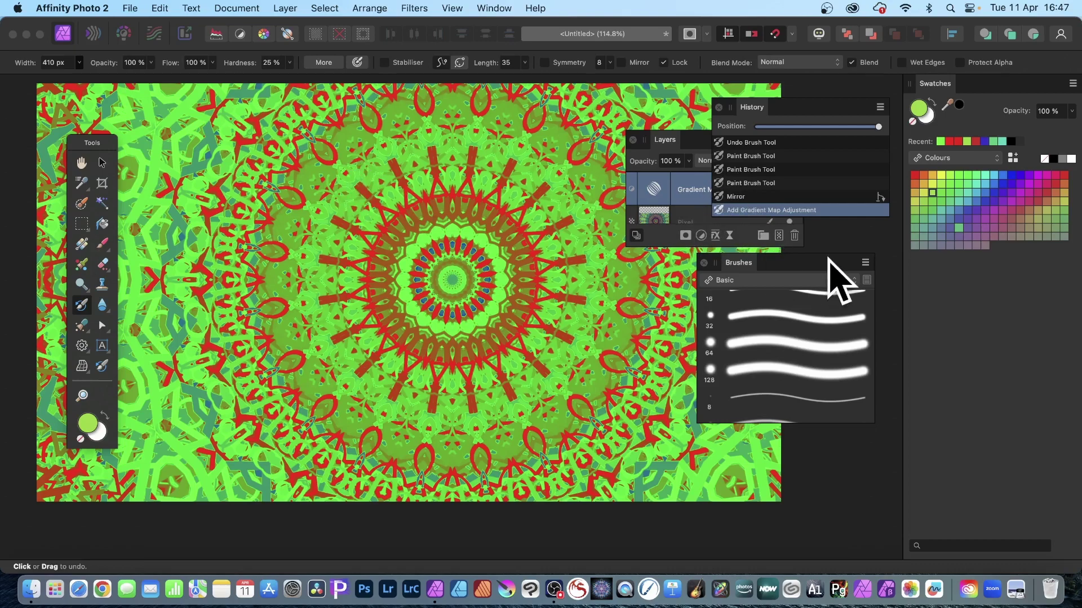
{"action": "left_click", "coordinate": [749, 197]}
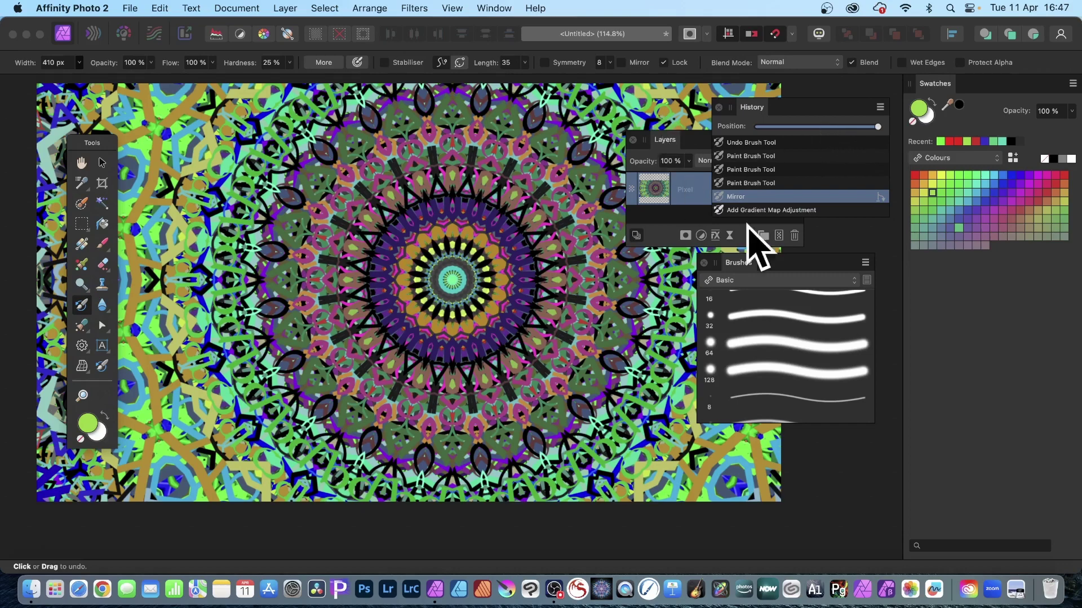
- Choose a rough-edged Inks brush at 390 px width and paint the gradient map state over the rings around the centre
{"action": "left_click_drag", "start_coordinate": [521, 145], "coordinate": [521, 144]}
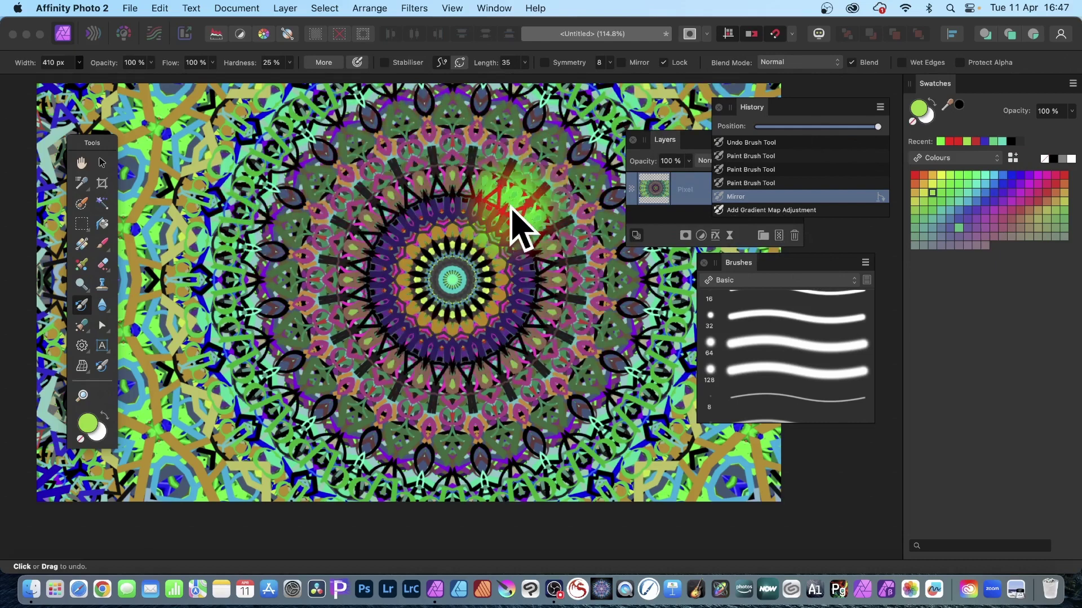
{"action": "left_click", "coordinate": [741, 281]}
{"action": "left_click", "coordinate": [725, 361]}
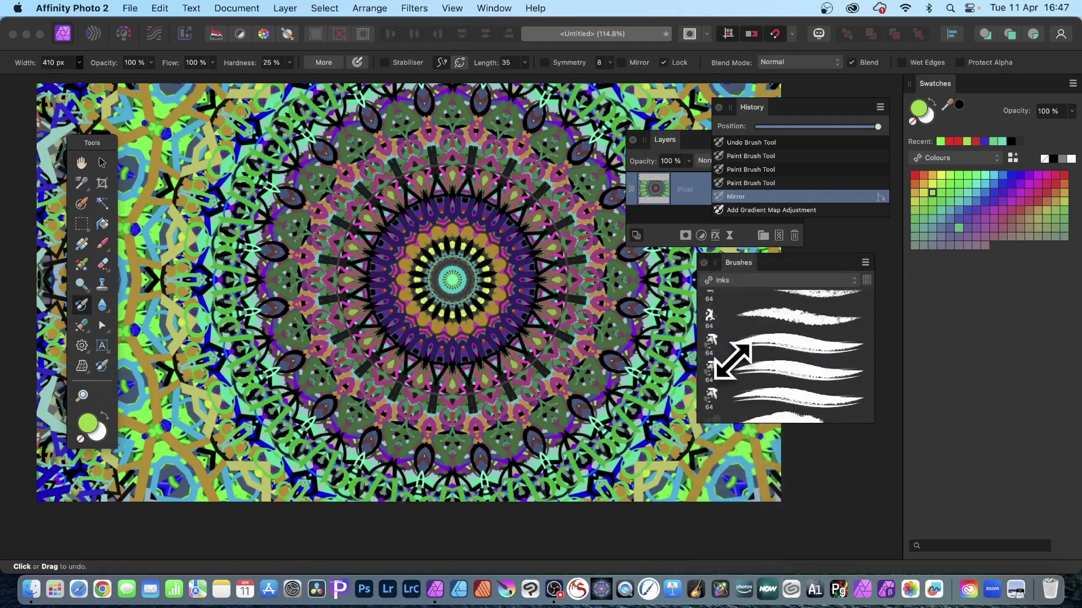
{"action": "left_click", "coordinate": [787, 347]}
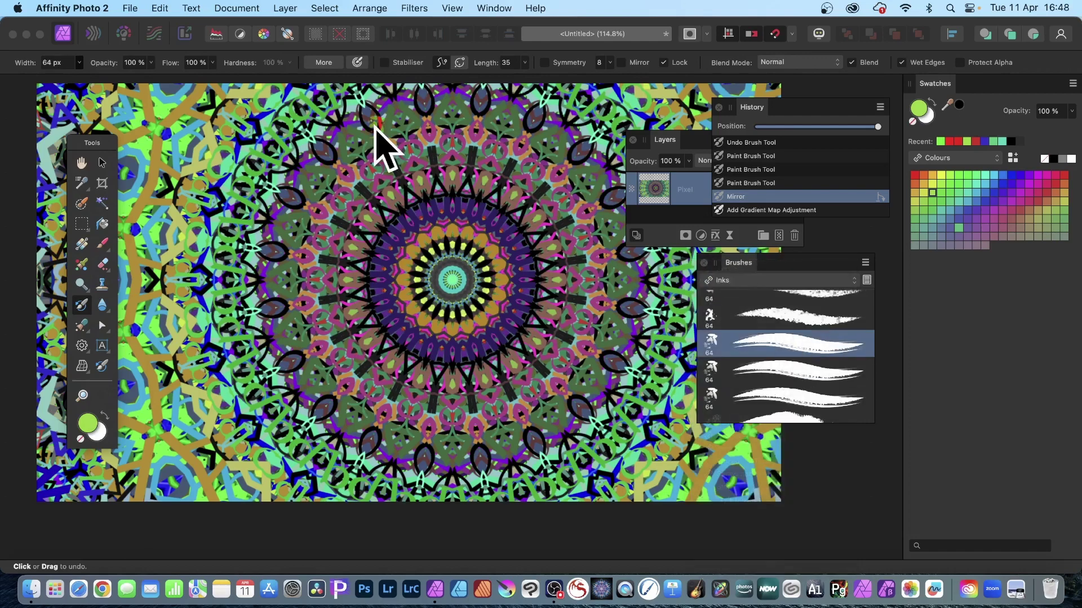
{"action": "left_click", "coordinate": [79, 62]}
{"action": "left_click_drag", "start_coordinate": [80, 77], "coordinate": [101, 76]}
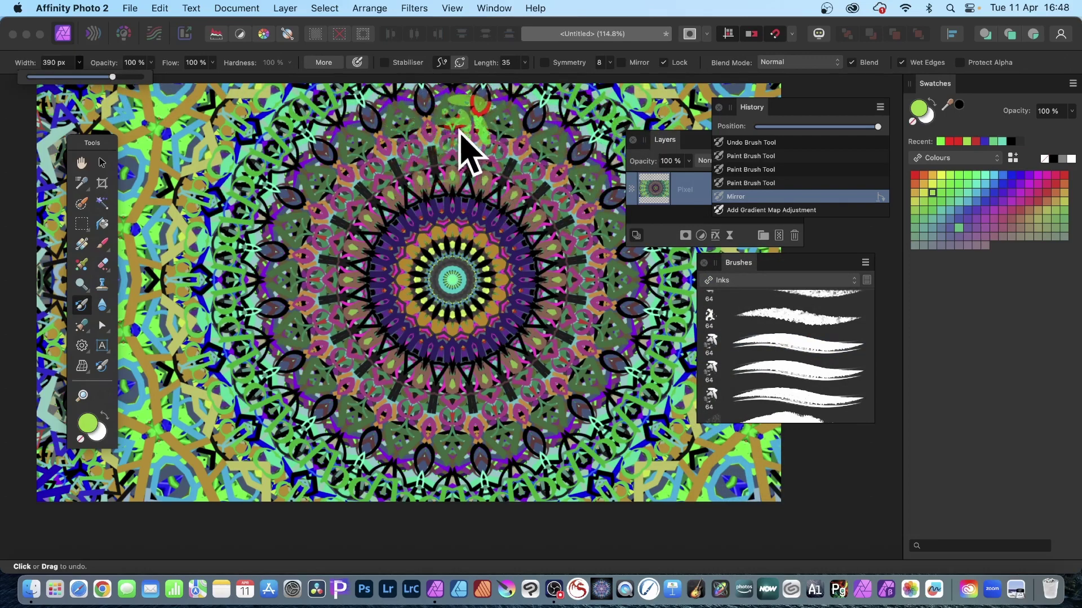
{"action": "mouse_move", "coordinate": [459, 140]}
{"action": "left_mouse_down"}
{"action": "mouse_move", "coordinate": [419, 127]}
{"action": "mouse_move", "coordinate": [302, 167]}
{"action": "mouse_move", "coordinate": [253, 225]}
{"action": "mouse_move", "coordinate": [310, 174]}
{"action": "mouse_move", "coordinate": [299, 297]}
{"action": "mouse_move", "coordinate": [315, 237]}
{"action": "mouse_move", "coordinate": [350, 192]}
{"action": "mouse_move", "coordinate": [305, 335]}
{"action": "mouse_move", "coordinate": [266, 304]}
{"action": "mouse_move", "coordinate": [248, 257]}
{"action": "mouse_move", "coordinate": [313, 413]}
{"action": "mouse_move", "coordinate": [302, 325]}
{"action": "mouse_move", "coordinate": [326, 336]}
{"action": "mouse_move", "coordinate": [396, 417]}
{"action": "mouse_move", "coordinate": [297, 318]}
{"action": "mouse_move", "coordinate": [420, 406]}
{"action": "mouse_move", "coordinate": [568, 366]}
{"action": "mouse_move", "coordinate": [544, 401]}
{"action": "mouse_move", "coordinate": [614, 296]}
{"action": "mouse_move", "coordinate": [545, 396]}
{"action": "mouse_move", "coordinate": [583, 245]}
{"action": "mouse_move", "coordinate": [532, 187]}
{"action": "mouse_move", "coordinate": [569, 210]}
{"action": "mouse_move", "coordinate": [488, 126]}
{"action": "mouse_move", "coordinate": [451, 135]}
{"action": "mouse_move", "coordinate": [403, 155]}
{"action": "mouse_move", "coordinate": [666, 292]}
{"action": "mouse_move", "coordinate": [501, 216]}
{"action": "mouse_move", "coordinate": [493, 166]}
{"action": "mouse_move", "coordinate": [398, 189]}
{"action": "left_mouse_up"}
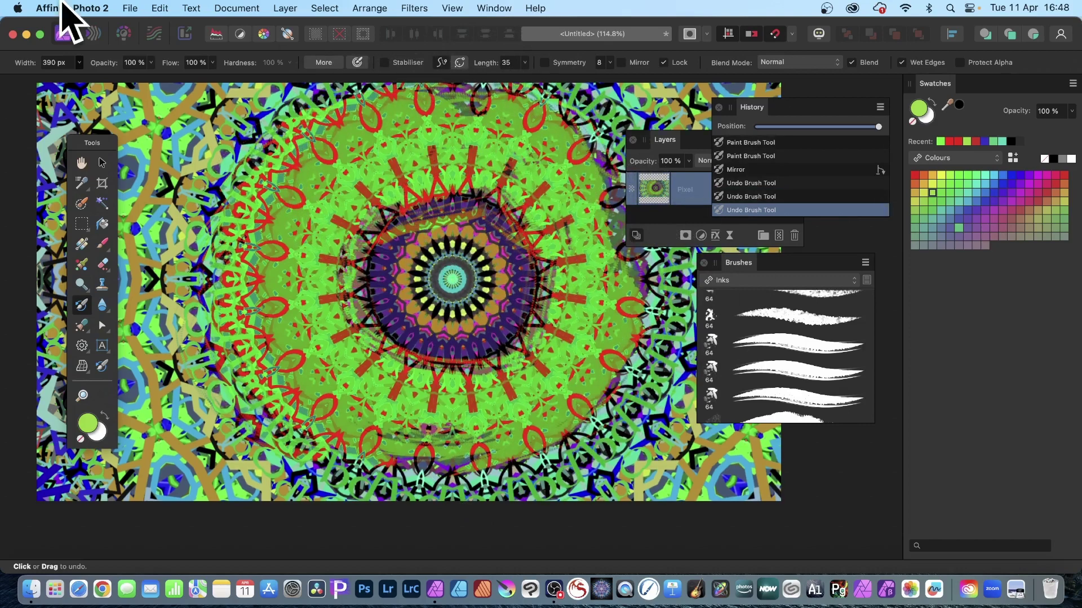
- Undo the Inks brush strokes back to the Mirror state
{"action": "key", "text": "super+z"}
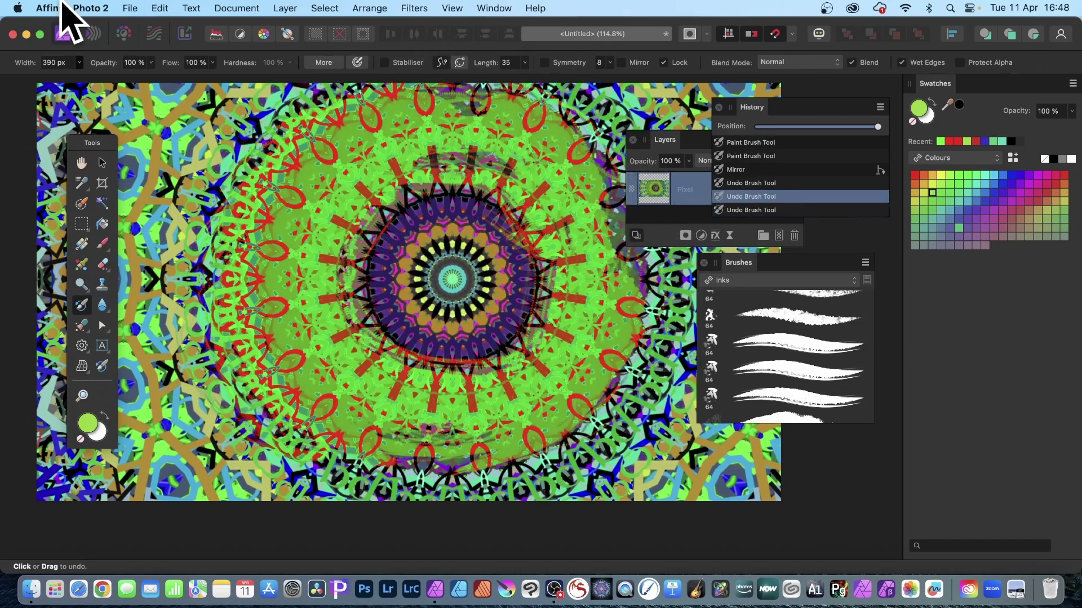
{"action": "key", "text": "super+z"}
{"action": "key", "text": "super+z"}
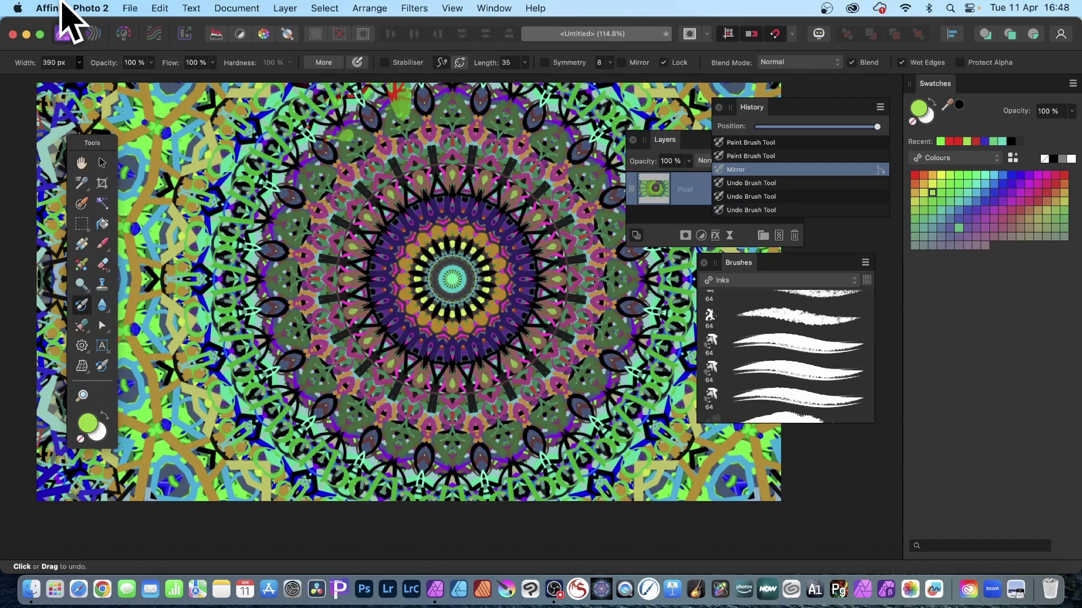
- Choose the broken-texture 128 px Oils brush and paint the gradient map state around the rings of the kaleidoscope pattern
{"action": "left_click", "coordinate": [762, 280]}
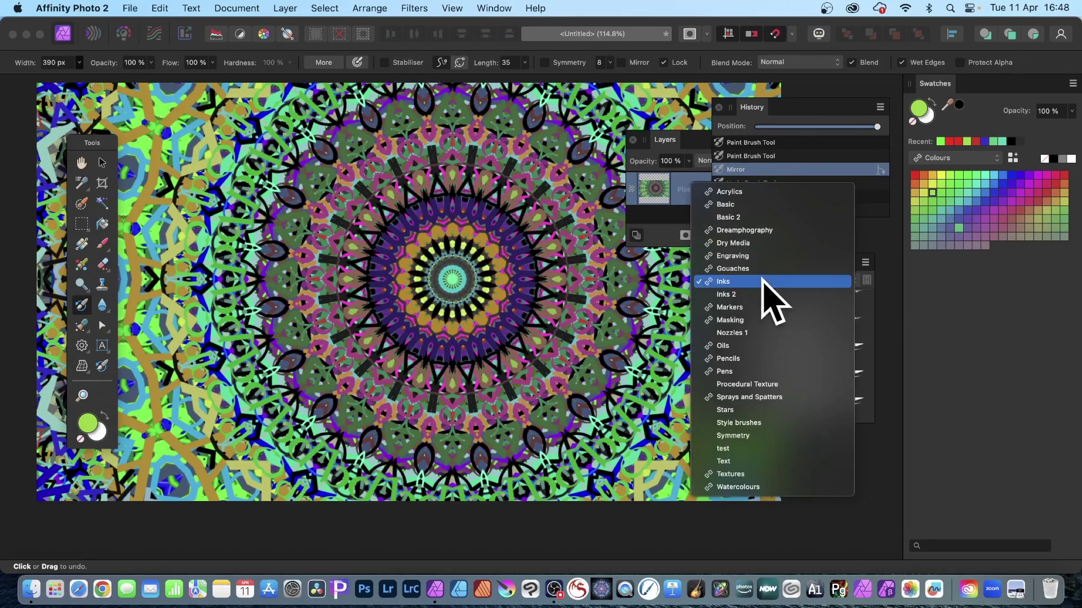
{"action": "left_click", "coordinate": [752, 346]}
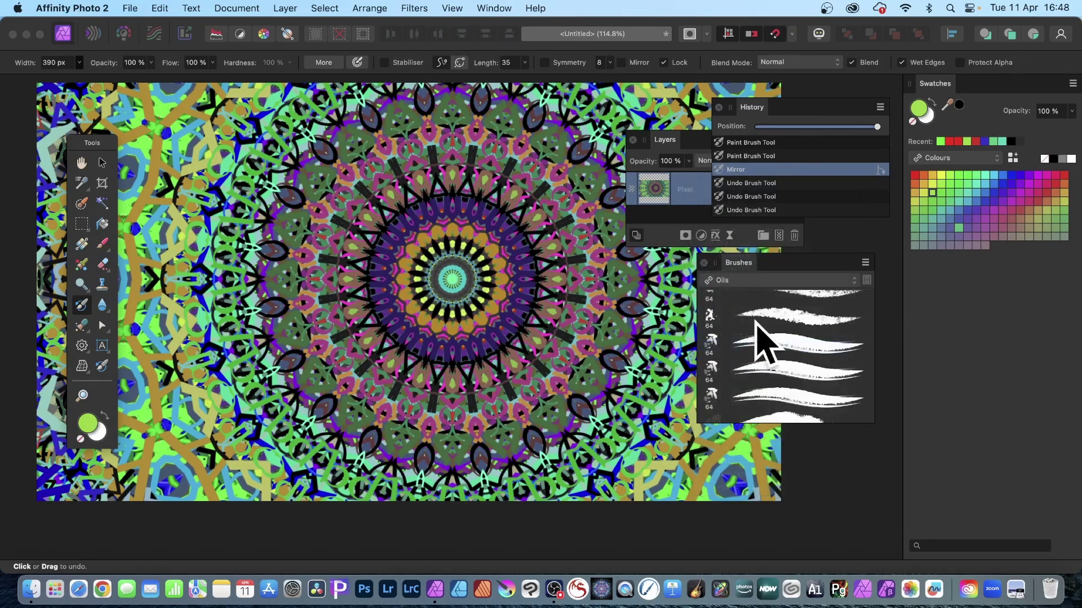
{"action": "left_click", "coordinate": [785, 344]}
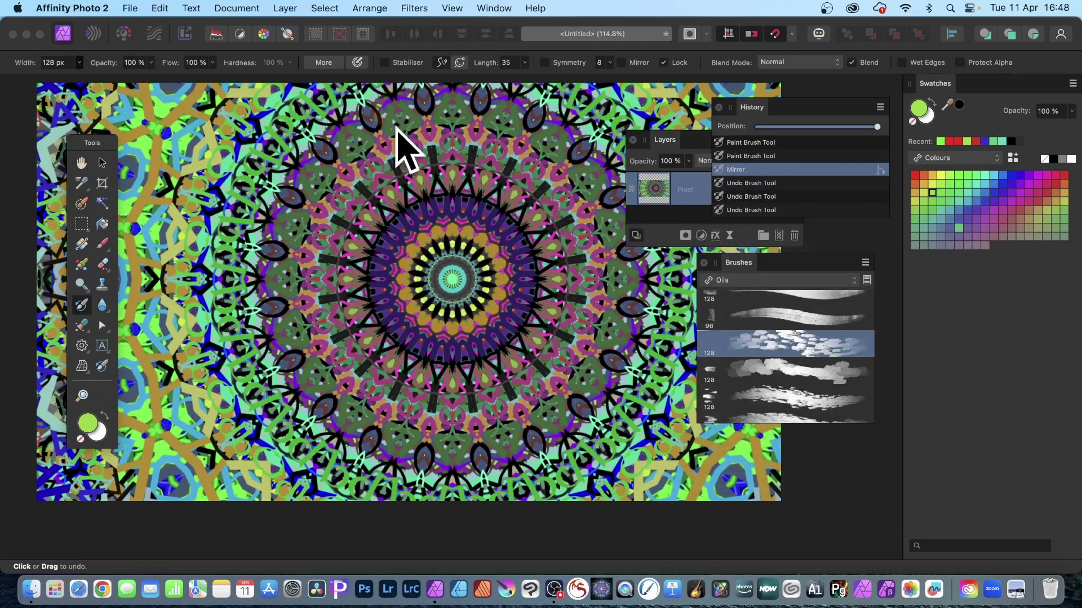
{"action": "mouse_move", "coordinate": [396, 129]}
{"action": "left_mouse_down"}
{"action": "mouse_move", "coordinate": [434, 137]}
{"action": "mouse_move", "coordinate": [519, 67]}
{"action": "mouse_move", "coordinate": [620, 236]}
{"action": "left_mouse_up"}
{"action": "mouse_move", "coordinate": [589, 296]}
{"action": "left_mouse_down"}
{"action": "mouse_move", "coordinate": [591, 388]}
{"action": "mouse_move", "coordinate": [641, 324]}
{"action": "mouse_move", "coordinate": [618, 294]}
{"action": "mouse_move", "coordinate": [482, 454]}
{"action": "mouse_move", "coordinate": [488, 435]}
{"action": "mouse_move", "coordinate": [473, 425]}
{"action": "mouse_move", "coordinate": [371, 402]}
{"action": "mouse_move", "coordinate": [455, 428]}
{"action": "mouse_move", "coordinate": [312, 278]}
{"action": "mouse_move", "coordinate": [376, 402]}
{"action": "mouse_move", "coordinate": [369, 410]}
{"action": "mouse_move", "coordinate": [332, 391]}
{"action": "mouse_move", "coordinate": [267, 302]}
{"action": "mouse_move", "coordinate": [329, 220]}
{"action": "mouse_move", "coordinate": [312, 164]}
{"action": "mouse_move", "coordinate": [349, 109]}
{"action": "mouse_move", "coordinate": [272, 278]}
{"action": "mouse_move", "coordinate": [237, 236]}
{"action": "mouse_move", "coordinate": [395, 152]}
{"action": "mouse_move", "coordinate": [379, 149]}
{"action": "mouse_move", "coordinate": [441, 157]}
{"action": "mouse_move", "coordinate": [471, 100]}
{"action": "mouse_move", "coordinate": [567, 117]}
{"action": "mouse_move", "coordinate": [576, 141]}
{"action": "left_mouse_up"}
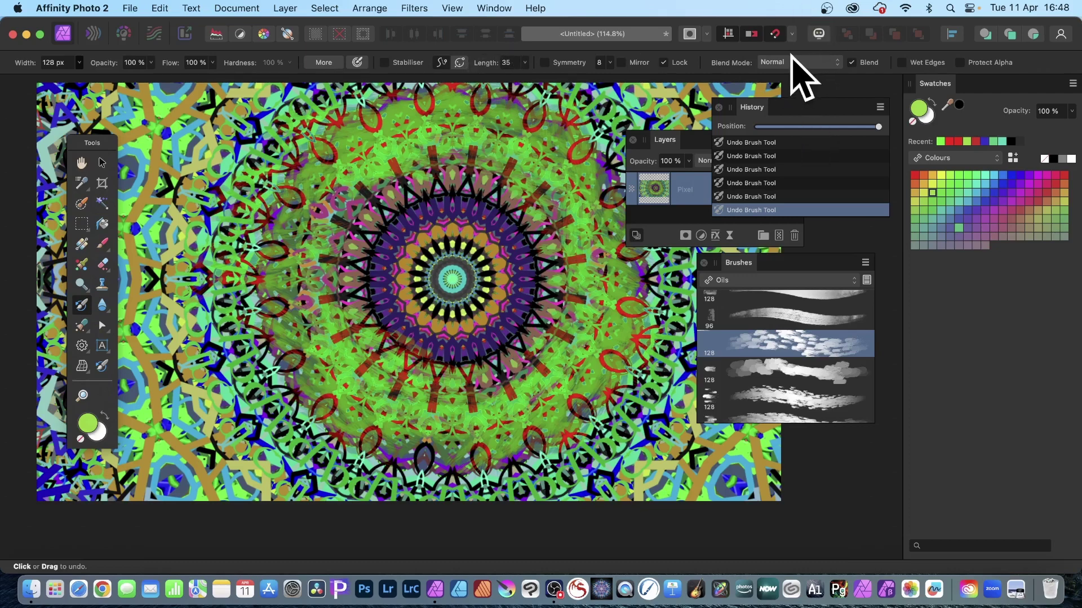
- Undo the Oils brush strokes step by step, leaving only the first painted patch over the upper rings
{"action": "key", "text": "super+z"}
{"action": "key", "text": "super+z"}
{"action": "key", "text": "super+z"}
{"action": "key", "text": "super+z"}
{"action": "key", "text": "super+z"}
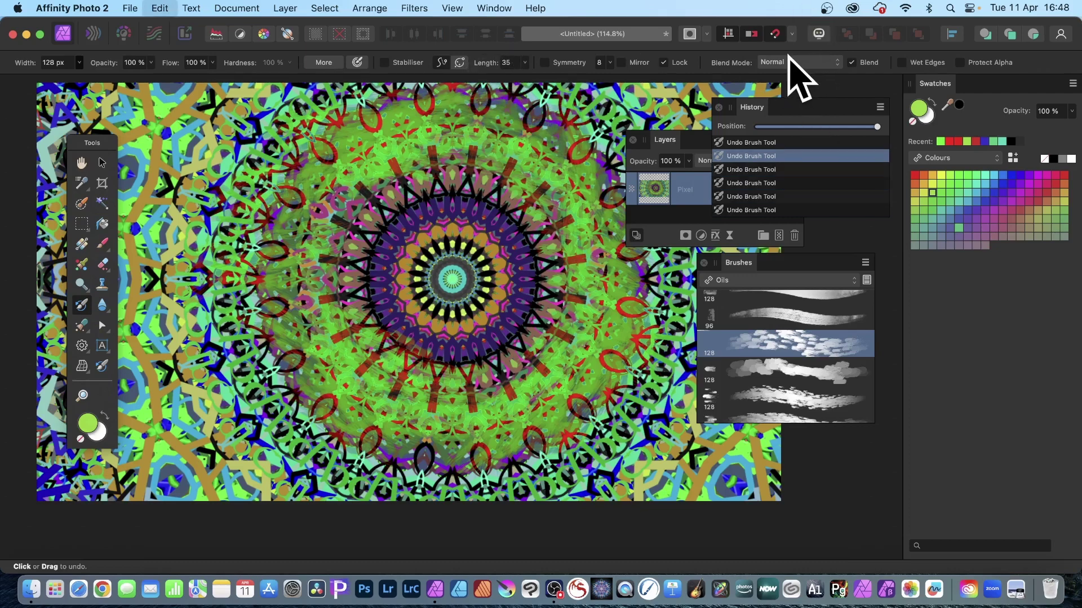
{"action": "key", "text": "super+z"}
{"action": "key", "text": "super+z"}
{"action": "key", "text": "super+z"}
{"action": "key", "text": "super+z"}
{"action": "key", "text": "super+z"}
{"action": "key", "text": "super+z"}
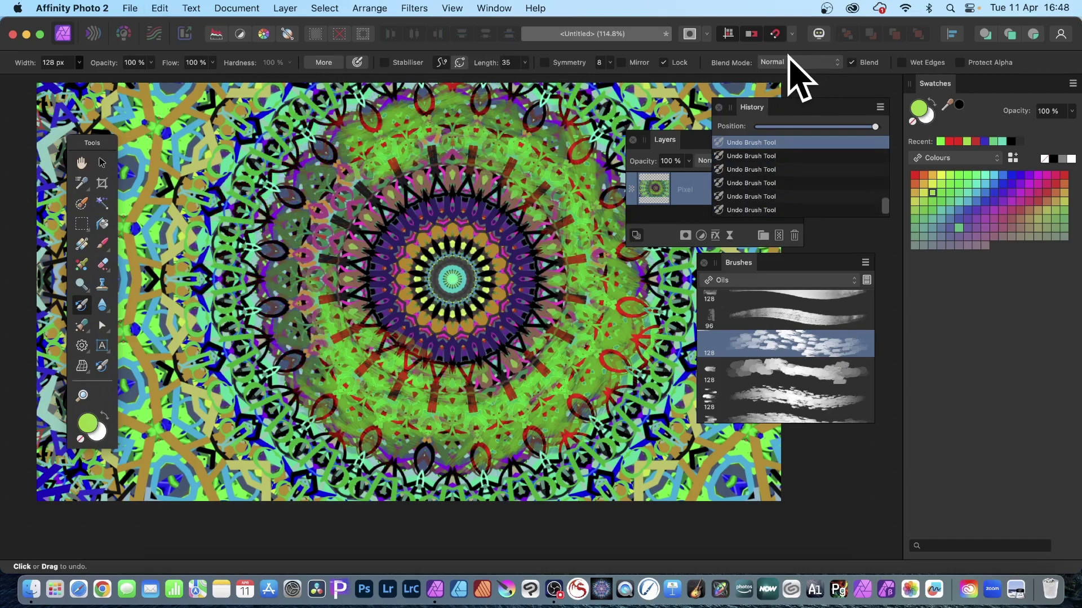
{"action": "key", "text": "super+z"}
{"action": "key", "text": "super+z"}
{"action": "key", "text": "super+z"}
{"action": "key", "text": "super+z"}
{"action": "key", "text": "super+z"}
{"action": "key", "text": "super+z"}
{"action": "key", "text": "super+z"}
{"action": "key", "text": "super+z"}
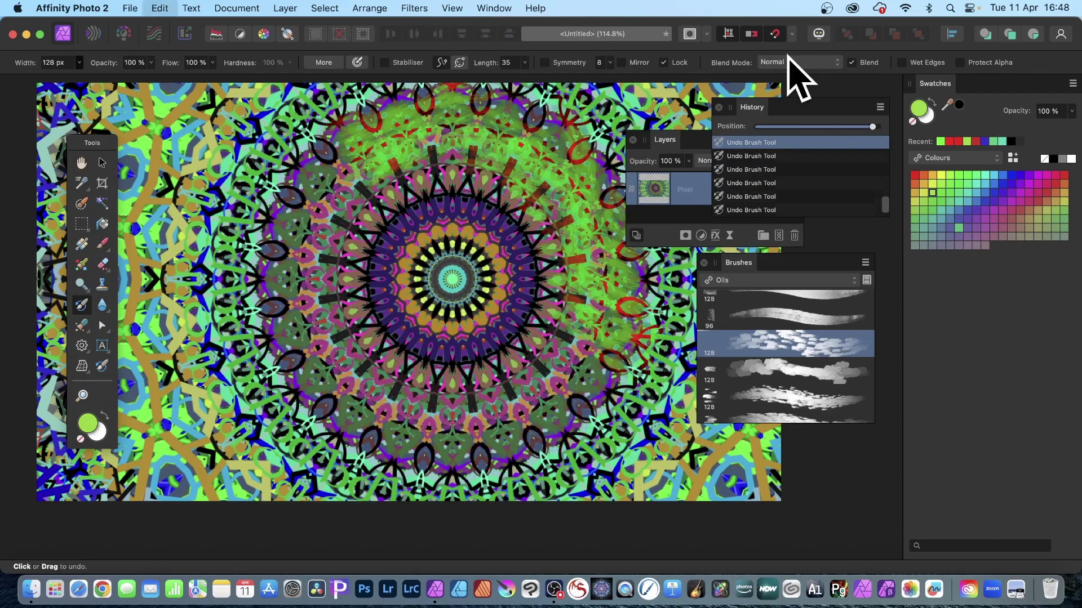
{"action": "key", "text": "super+z"}
{"action": "key", "text": "super+z"}
{"action": "key", "text": "super+z"}
{"action": "key", "text": "super+z"}
{"action": "key", "text": "super+z"}
{"action": "key", "text": "super+z"}
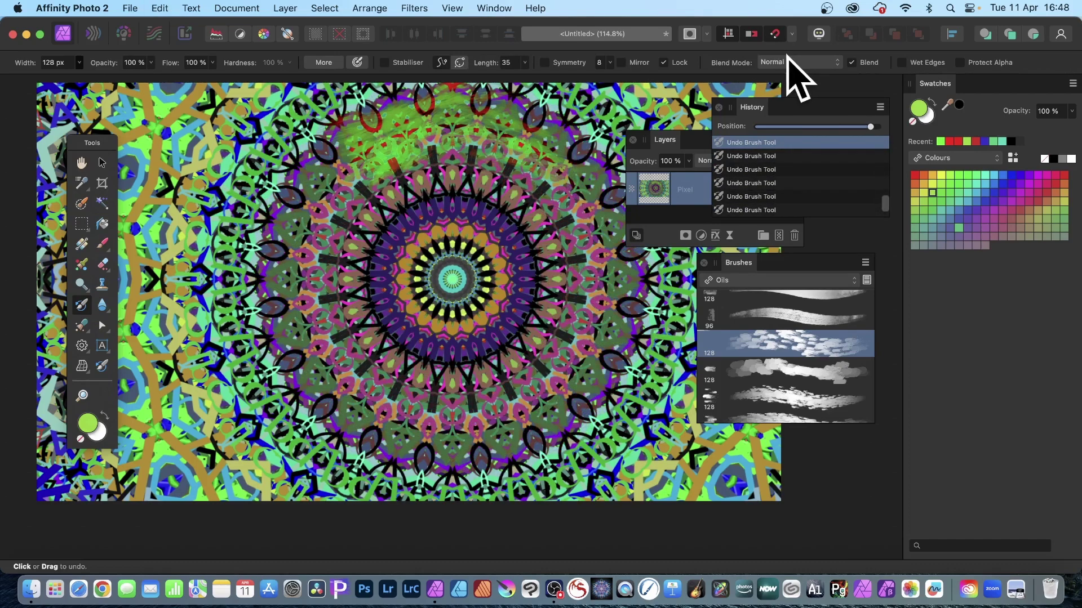
- Paint the gradient map state around the rings with the Undo Brush in Difference blend mode and undo the last stroke
{"action": "left_click", "coordinate": [776, 62]}
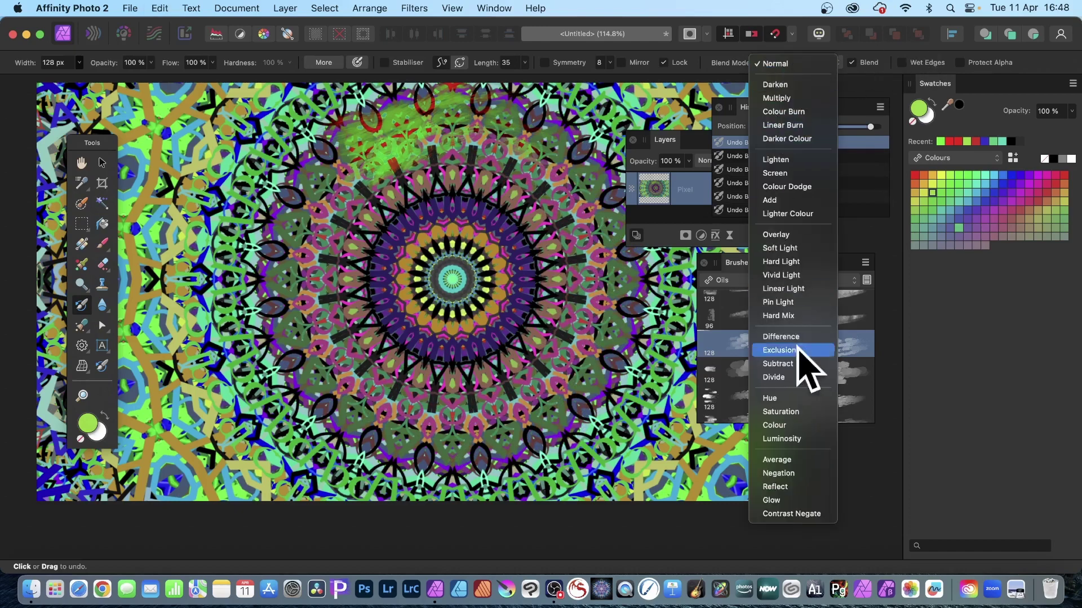
{"action": "left_click", "coordinate": [800, 338]}
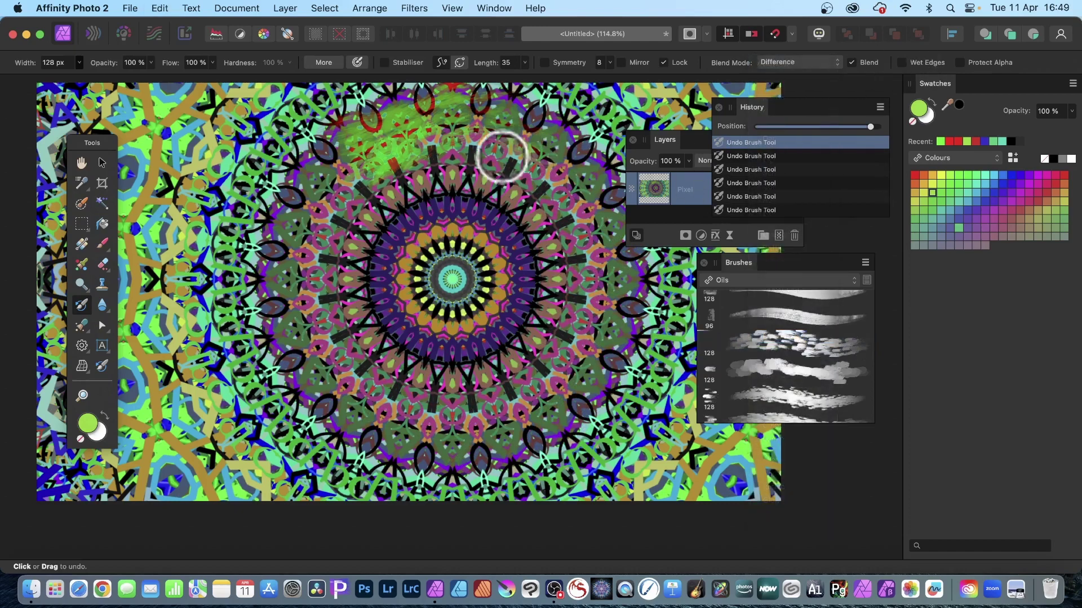
{"action": "mouse_move", "coordinate": [500, 157]}
{"action": "left_mouse_down"}
{"action": "mouse_move", "coordinate": [471, 140]}
{"action": "mouse_move", "coordinate": [502, 148]}
{"action": "mouse_move", "coordinate": [512, 120]}
{"action": "mouse_move", "coordinate": [537, 177]}
{"action": "mouse_move", "coordinate": [620, 218]}
{"action": "mouse_move", "coordinate": [525, 170]}
{"action": "mouse_move", "coordinate": [509, 179]}
{"action": "mouse_move", "coordinate": [576, 280]}
{"action": "mouse_move", "coordinate": [587, 238]}
{"action": "mouse_move", "coordinate": [526, 401]}
{"action": "mouse_move", "coordinate": [585, 364]}
{"action": "mouse_move", "coordinate": [555, 409]}
{"action": "mouse_move", "coordinate": [485, 363]}
{"action": "mouse_move", "coordinate": [489, 398]}
{"action": "mouse_move", "coordinate": [449, 437]}
{"action": "mouse_move", "coordinate": [372, 397]}
{"action": "mouse_move", "coordinate": [317, 290]}
{"action": "mouse_move", "coordinate": [321, 239]}
{"action": "mouse_move", "coordinate": [337, 214]}
{"action": "mouse_move", "coordinate": [325, 217]}
{"action": "mouse_move", "coordinate": [382, 171]}
{"action": "mouse_move", "coordinate": [445, 162]}
{"action": "mouse_move", "coordinate": [426, 125]}
{"action": "mouse_move", "coordinate": [336, 158]}
{"action": "mouse_move", "coordinate": [390, 106]}
{"action": "mouse_move", "coordinate": [319, 211]}
{"action": "mouse_move", "coordinate": [354, 225]}
{"action": "left_mouse_up"}
{"action": "key", "text": "super+z"}
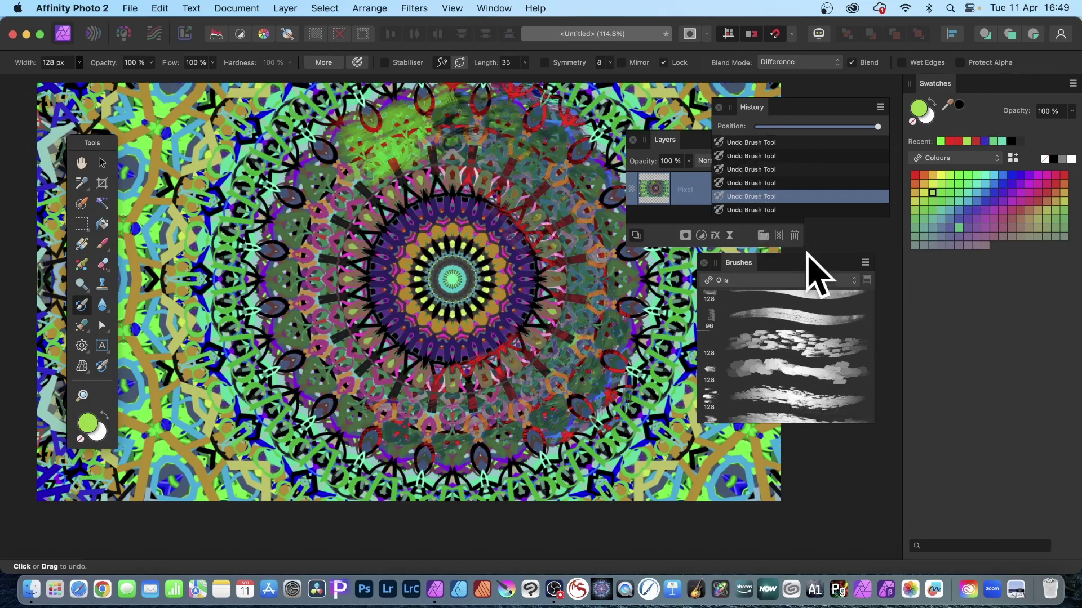
- Choose the 200 px spatter brush from Sprays and Spatters and paint the gradient map state over the upper rings in Normal blend mode
{"action": "left_click", "coordinate": [749, 280]}
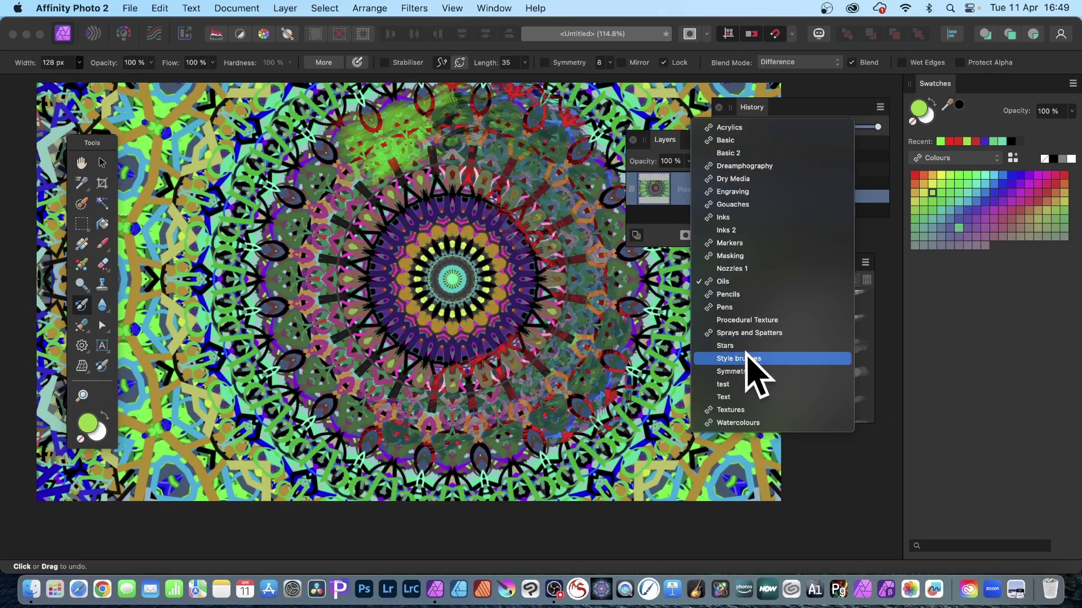
{"action": "left_click", "coordinate": [749, 333]}
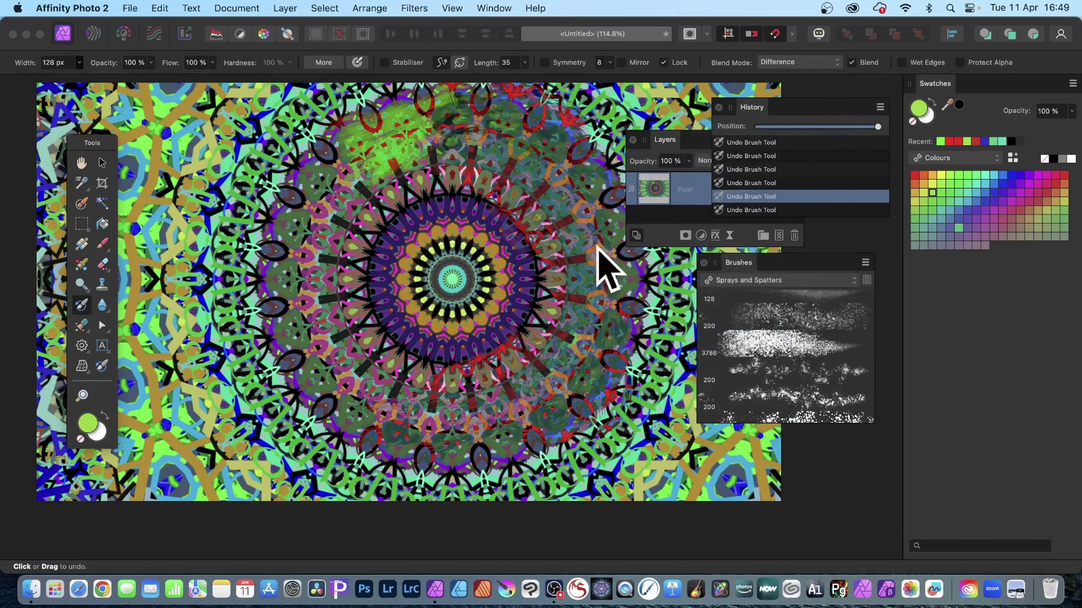
{"action": "left_click", "coordinate": [773, 371]}
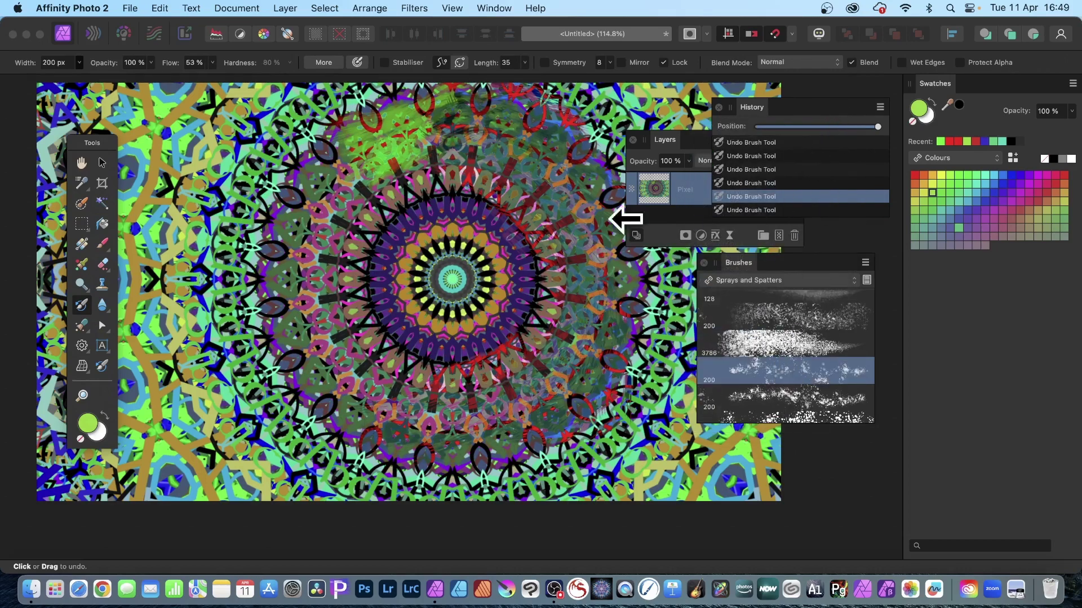
{"action": "mouse_move", "coordinate": [552, 173]}
{"action": "left_mouse_down"}
{"action": "mouse_move", "coordinate": [584, 266]}
{"action": "mouse_move", "coordinate": [580, 223]}
{"action": "left_mouse_up"}
{"action": "left_click_drag", "start_coordinate": [418, 162], "coordinate": [353, 147]}
{"action": "mouse_move", "coordinate": [507, 114]}
{"action": "left_mouse_down"}
{"action": "mouse_move", "coordinate": [339, 151]}
{"action": "mouse_move", "coordinate": [283, 336]}
{"action": "mouse_move", "coordinate": [320, 222]}
{"action": "mouse_move", "coordinate": [394, 295]}
{"action": "left_mouse_up"}
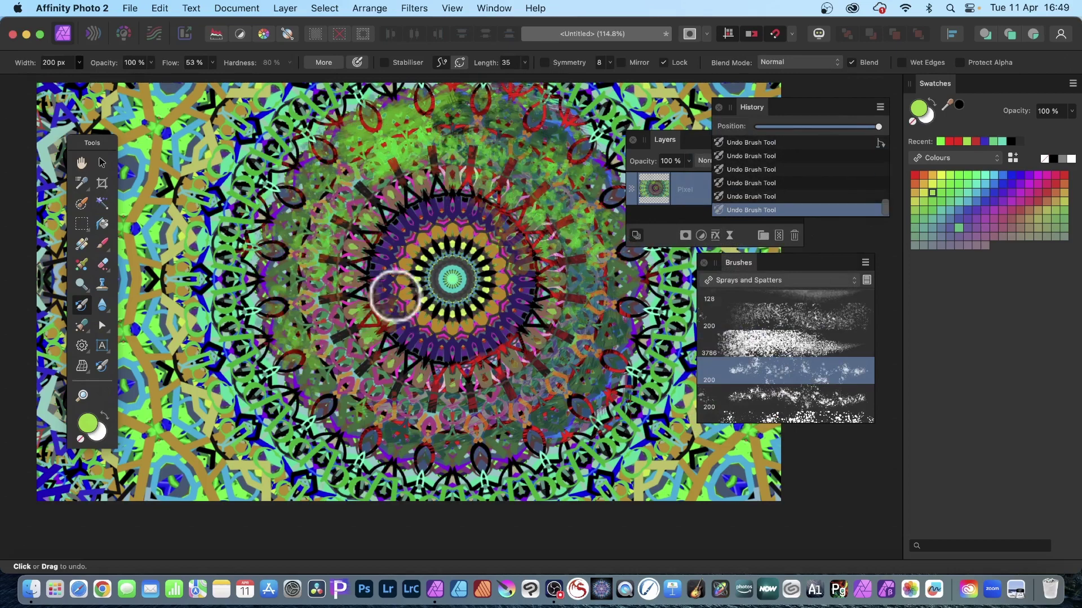
- Paint the gradient map state around the kaleidoscope rings with the Undo Brush in Lighten blend mode and undo the last two strokes
{"action": "left_click", "coordinate": [786, 62]}
{"action": "left_click", "coordinate": [803, 160]}
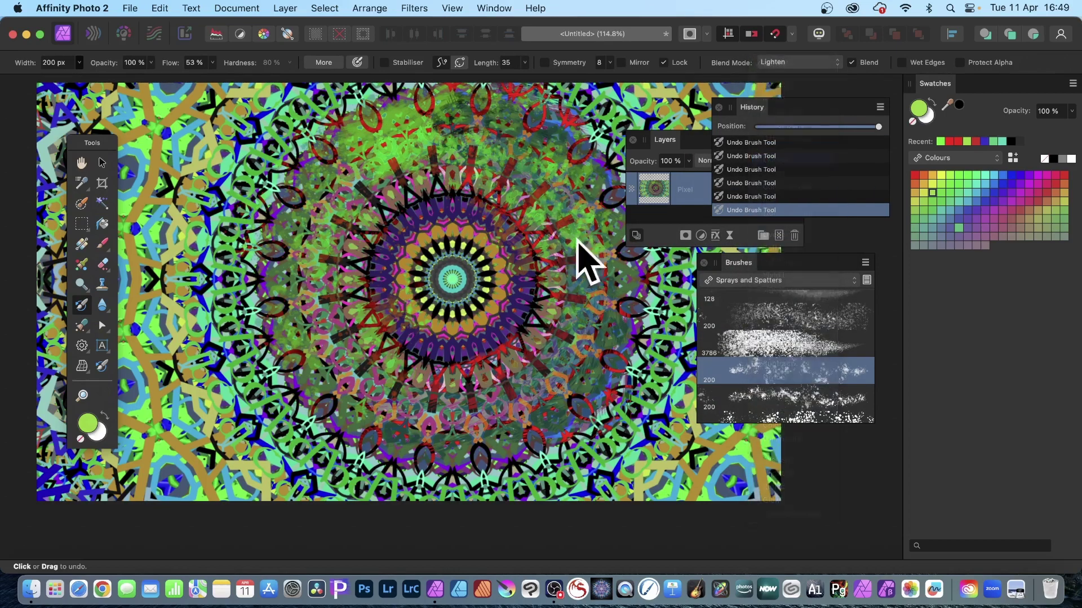
{"action": "mouse_move", "coordinate": [613, 287]}
{"action": "left_mouse_down"}
{"action": "mouse_move", "coordinate": [533, 387]}
{"action": "mouse_move", "coordinate": [549, 344]}
{"action": "mouse_move", "coordinate": [587, 361]}
{"action": "mouse_move", "coordinate": [460, 448]}
{"action": "mouse_move", "coordinate": [631, 371]}
{"action": "mouse_move", "coordinate": [466, 454]}
{"action": "mouse_move", "coordinate": [582, 412]}
{"action": "mouse_move", "coordinate": [368, 408]}
{"action": "mouse_move", "coordinate": [269, 355]}
{"action": "mouse_move", "coordinate": [266, 369]}
{"action": "mouse_move", "coordinate": [193, 194]}
{"action": "mouse_move", "coordinate": [287, 178]}
{"action": "mouse_move", "coordinate": [393, 124]}
{"action": "left_mouse_up"}
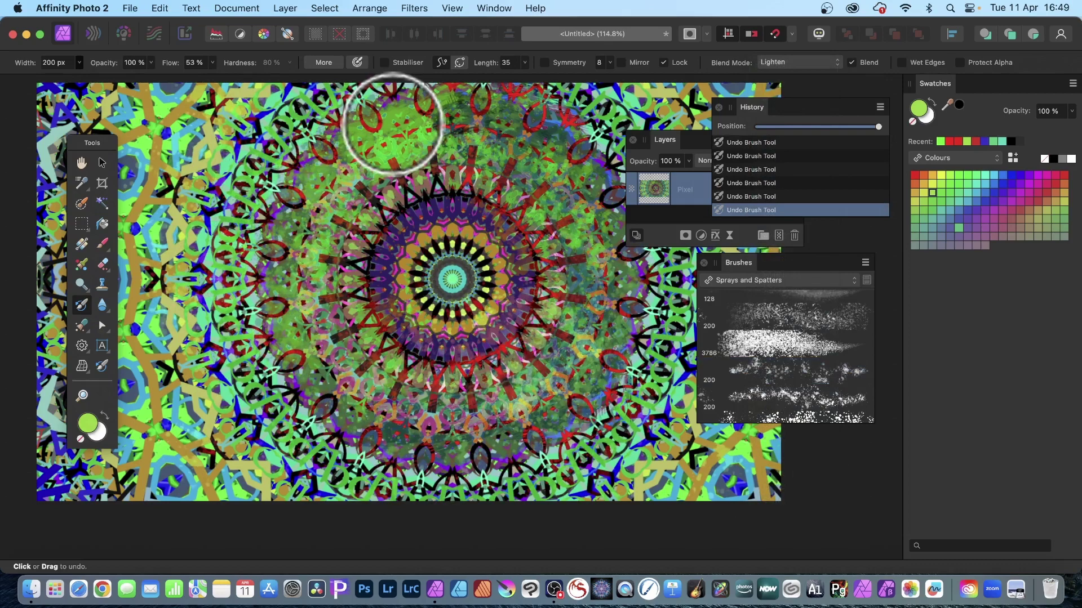
{"action": "key", "text": "super+z"}
{"action": "key", "text": "super+z"}
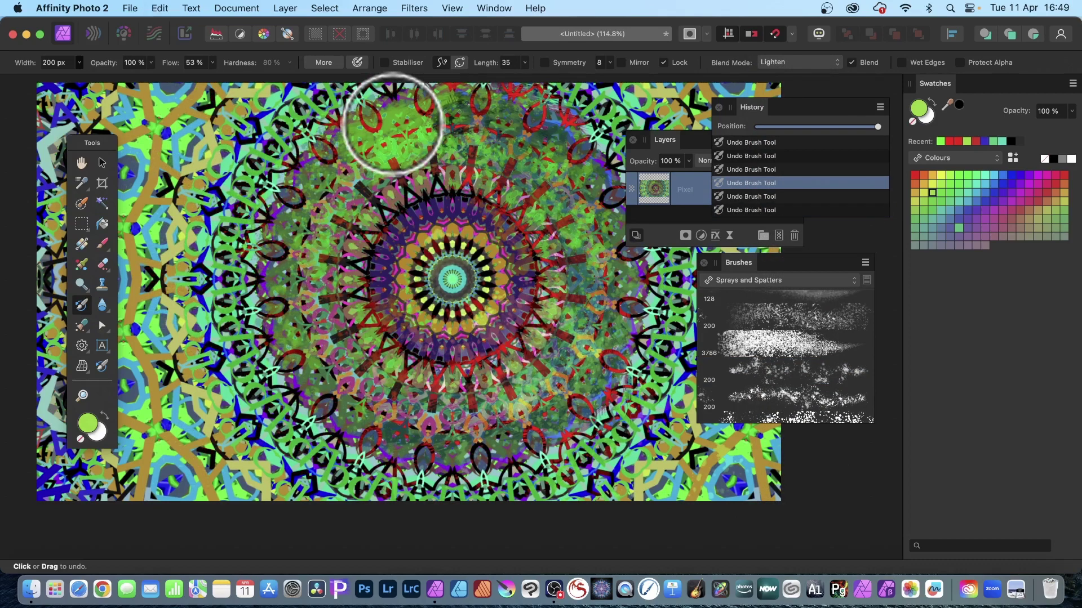
- Add a new pixel layer and paint the gradient map state onto it across the kaleidoscope rings in Lighten blend mode
{"action": "left_click", "coordinate": [285, 8]}
{"action": "left_click", "coordinate": [287, 66]}
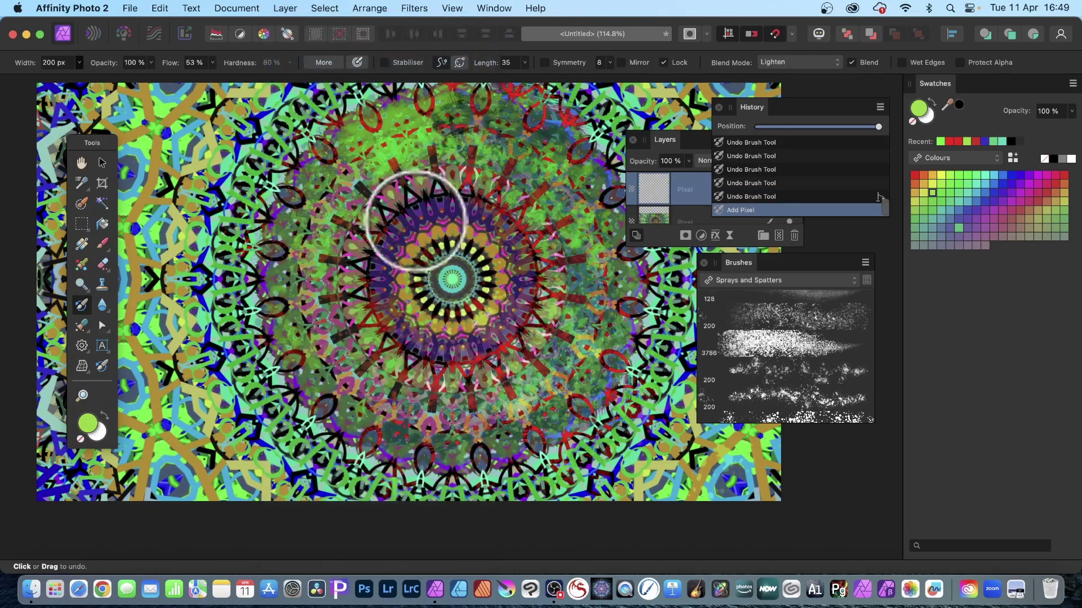
{"action": "mouse_move", "coordinate": [417, 222]}
{"action": "left_mouse_down"}
{"action": "mouse_move", "coordinate": [502, 178]}
{"action": "mouse_move", "coordinate": [508, 159]}
{"action": "mouse_move", "coordinate": [589, 180]}
{"action": "mouse_move", "coordinate": [383, 194]}
{"action": "mouse_move", "coordinate": [407, 176]}
{"action": "mouse_move", "coordinate": [293, 232]}
{"action": "mouse_move", "coordinate": [303, 294]}
{"action": "mouse_move", "coordinate": [351, 376]}
{"action": "mouse_move", "coordinate": [484, 429]}
{"action": "mouse_move", "coordinate": [489, 380]}
{"action": "mouse_move", "coordinate": [523, 334]}
{"action": "mouse_move", "coordinate": [617, 354]}
{"action": "mouse_move", "coordinate": [525, 419]}
{"action": "mouse_move", "coordinate": [534, 326]}
{"action": "mouse_move", "coordinate": [571, 295]}
{"action": "mouse_move", "coordinate": [610, 296]}
{"action": "mouse_move", "coordinate": [651, 321]}
{"action": "mouse_move", "coordinate": [636, 294]}
{"action": "mouse_move", "coordinate": [651, 321]}
{"action": "mouse_move", "coordinate": [597, 355]}
{"action": "mouse_move", "coordinate": [565, 326]}
{"action": "mouse_move", "coordinate": [556, 280]}
{"action": "mouse_move", "coordinate": [417, 283]}
{"action": "mouse_move", "coordinate": [360, 301]}
{"action": "mouse_move", "coordinate": [276, 180]}
{"action": "mouse_move", "coordinate": [222, 319]}
{"action": "mouse_move", "coordinate": [184, 188]}
{"action": "left_mouse_up"}
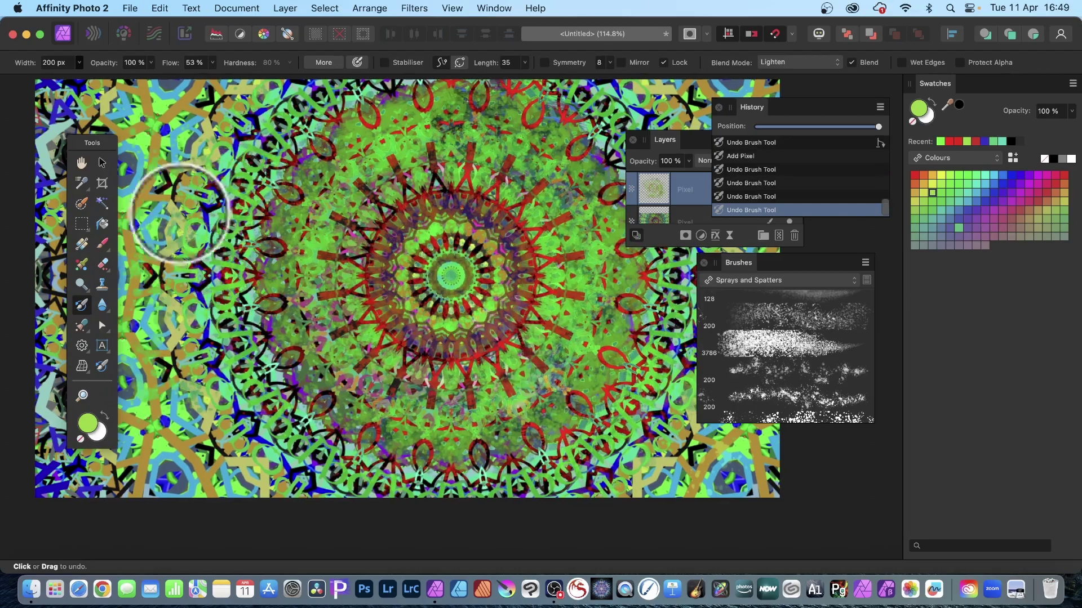
- Move the painted pixel layer and place several duplicates of it across the canvas until they cover most of the pattern
{"action": "left_click", "coordinate": [102, 163]}
{"action": "left_click_drag", "start_coordinate": [429, 224], "coordinate": [253, 310]}
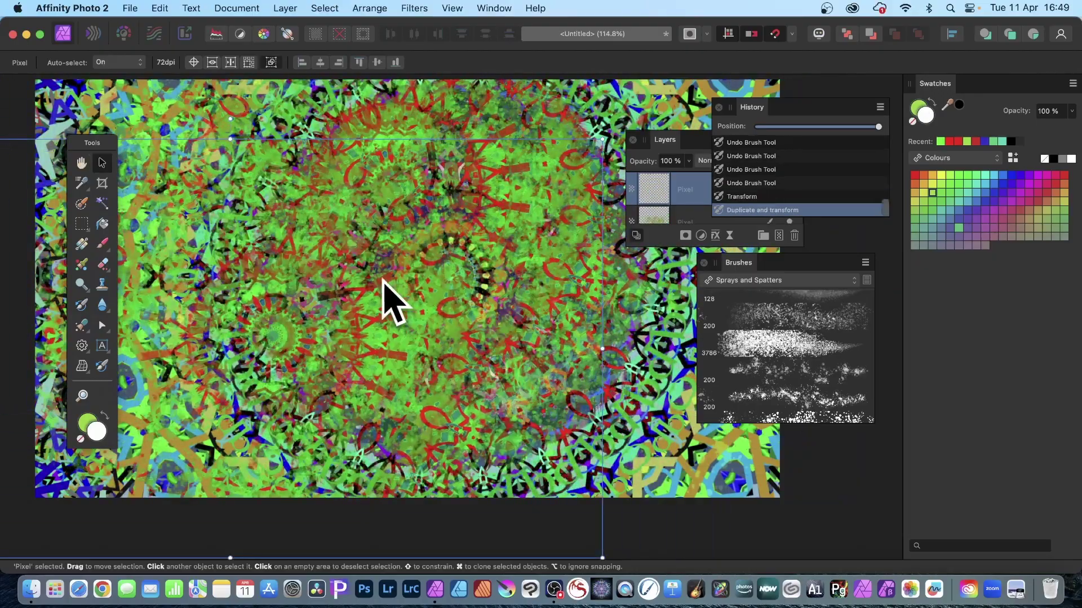
{"action": "left_click_drag", "start_coordinate": [387, 289], "coordinate": [676, 97]}
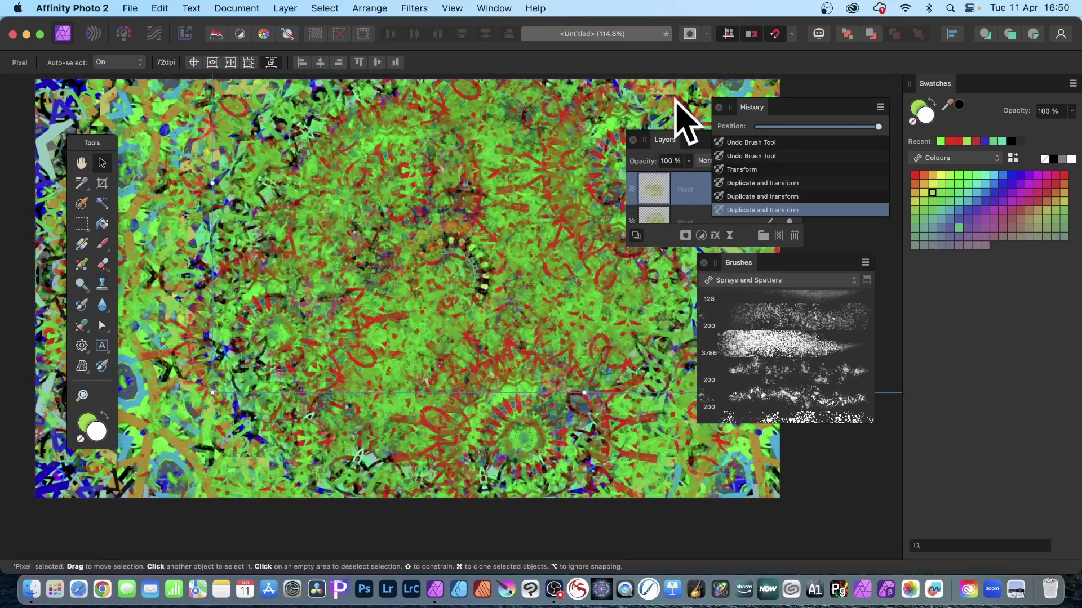
{"action": "left_click_drag", "start_coordinate": [623, 276], "coordinate": [31, 432]}
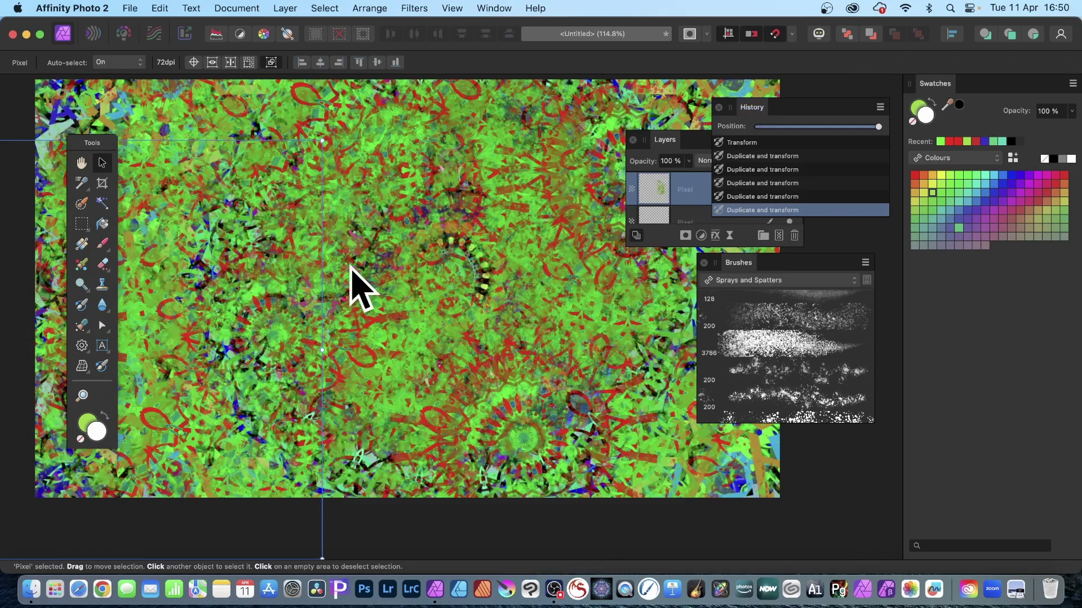
- Merge all visible layers into a new pixel layer
{"action": "left_click", "coordinate": [286, 9]}
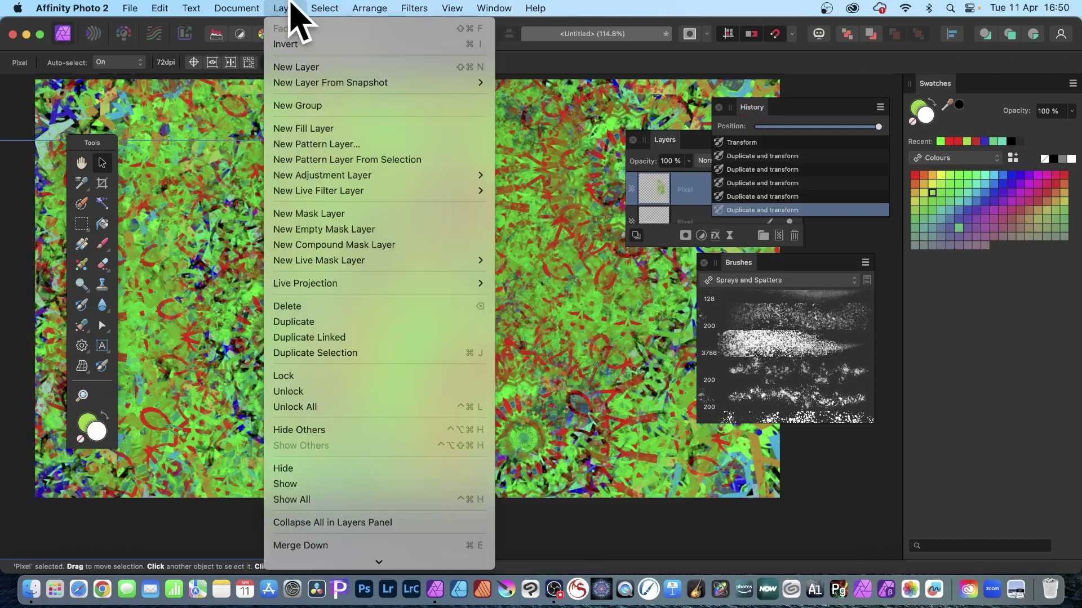
{"action": "scroll", "coordinate": [338, 394], "scroll_direction": "down", "scroll_amount": 5}
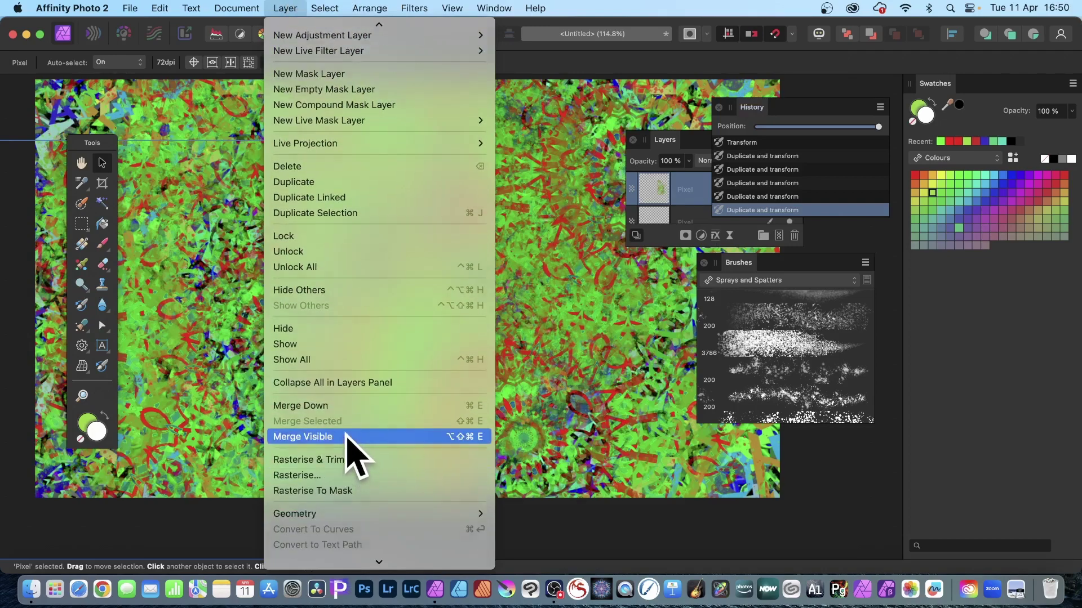
{"action": "left_click", "coordinate": [349, 438]}
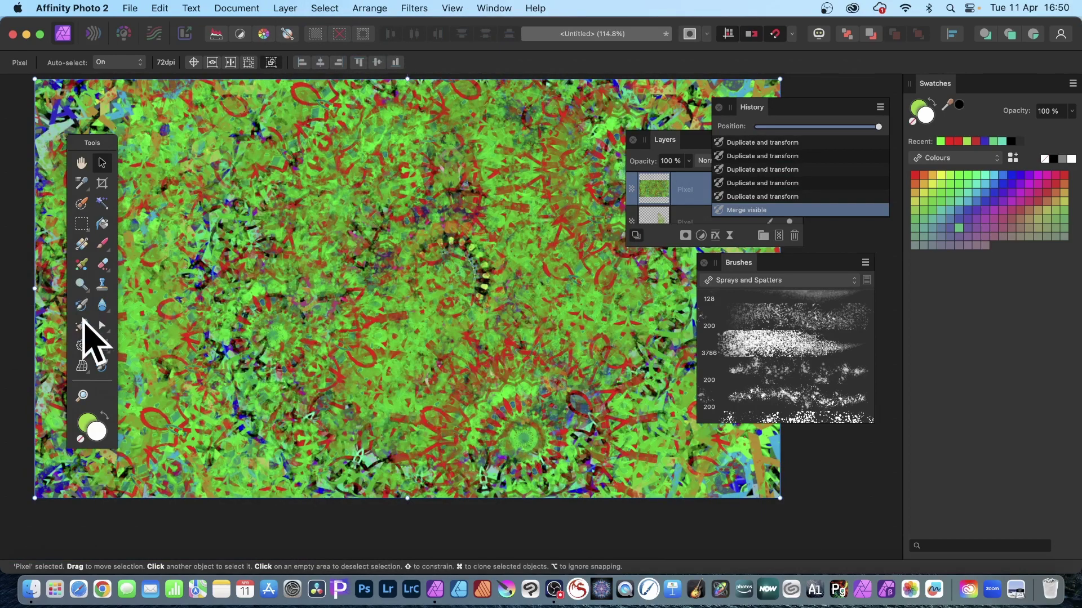
- Set the Undo Brush to Normal blend mode and paint over the central and upper areas of the merged layer
{"action": "left_click", "coordinate": [82, 305]}
{"action": "scroll", "coordinate": [507, 205], "scroll_direction": "left", "scroll_amount": 2}
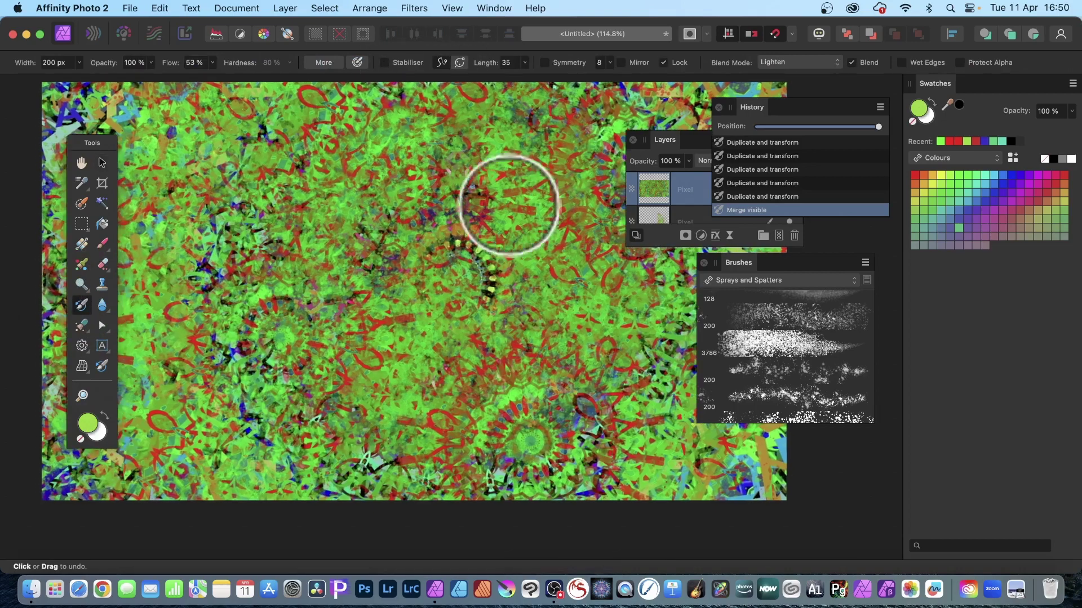
{"action": "left_click", "coordinate": [777, 62]}
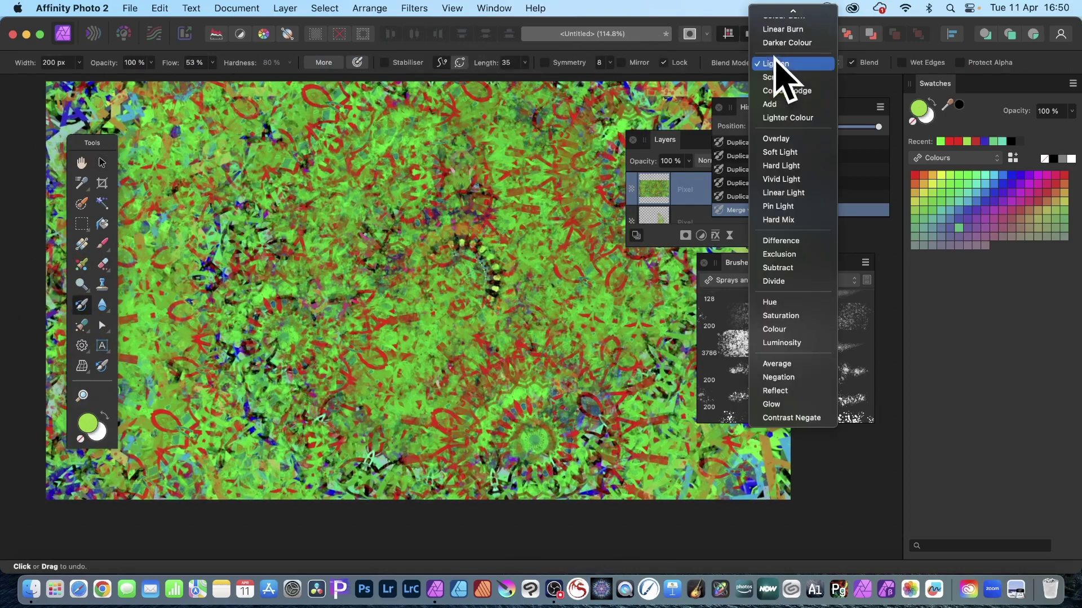
{"action": "left_click", "coordinate": [770, 15]}
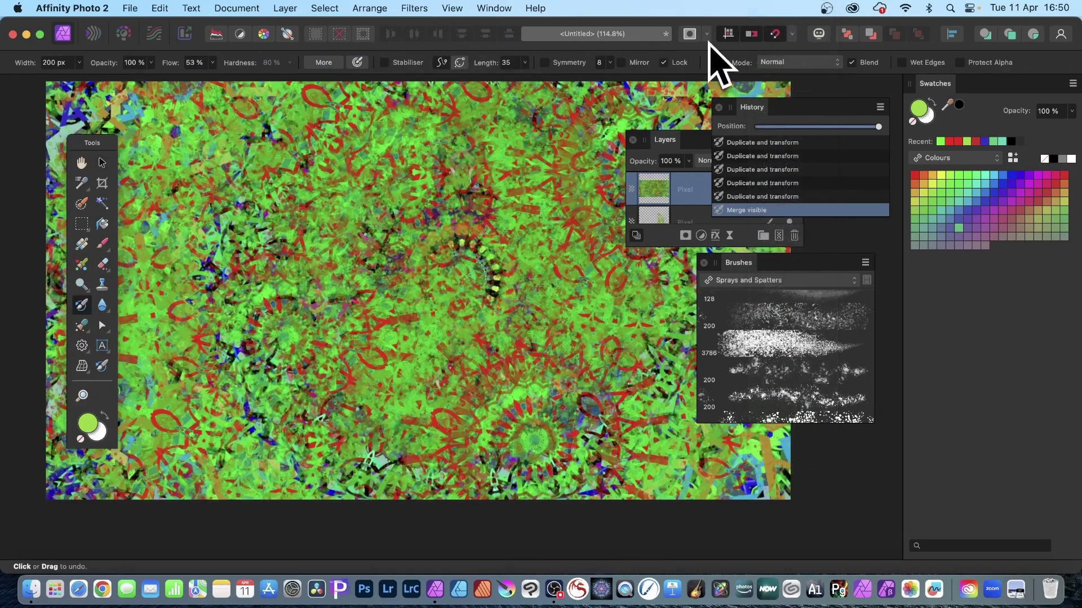
{"action": "mouse_move", "coordinate": [491, 248]}
{"action": "left_mouse_down"}
{"action": "mouse_move", "coordinate": [513, 259]}
{"action": "mouse_move", "coordinate": [383, 240]}
{"action": "mouse_move", "coordinate": [331, 218]}
{"action": "mouse_move", "coordinate": [522, 208]}
{"action": "mouse_move", "coordinate": [326, 271]}
{"action": "mouse_move", "coordinate": [327, 307]}
{"action": "mouse_move", "coordinate": [269, 344]}
{"action": "mouse_move", "coordinate": [236, 350]}
{"action": "mouse_move", "coordinate": [236, 270]}
{"action": "mouse_move", "coordinate": [280, 210]}
{"action": "left_mouse_up"}
{"action": "scroll", "coordinate": [281, 211], "scroll_direction": "down", "scroll_amount": 1}
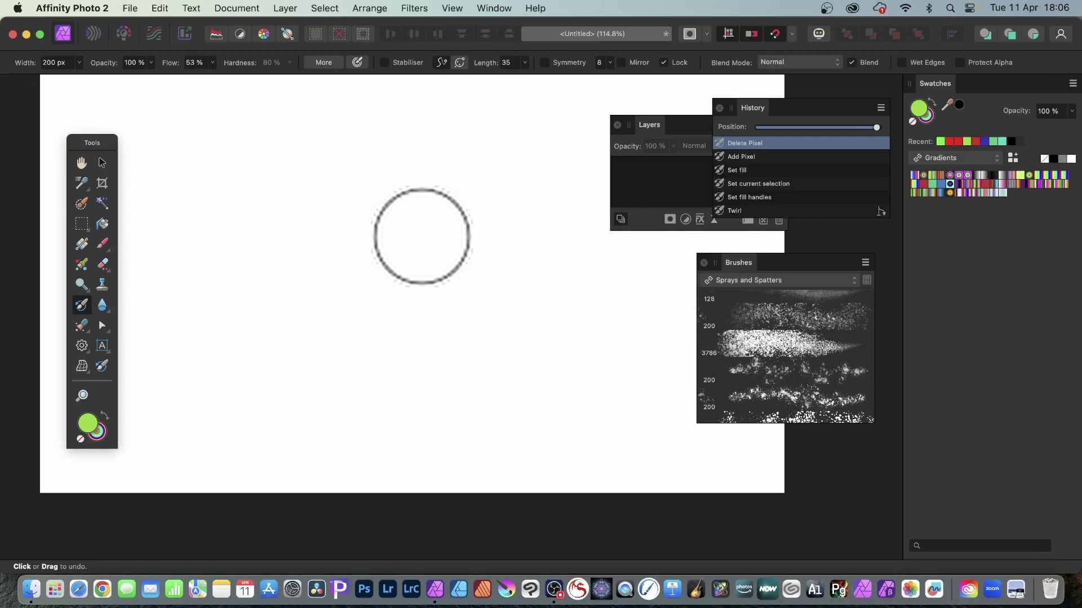
- Add a new pixel layer and fill it with a multicolour radial gradient swatch running from the canvas centre towards its upper-left corner
{"action": "left_click", "coordinate": [285, 9]}
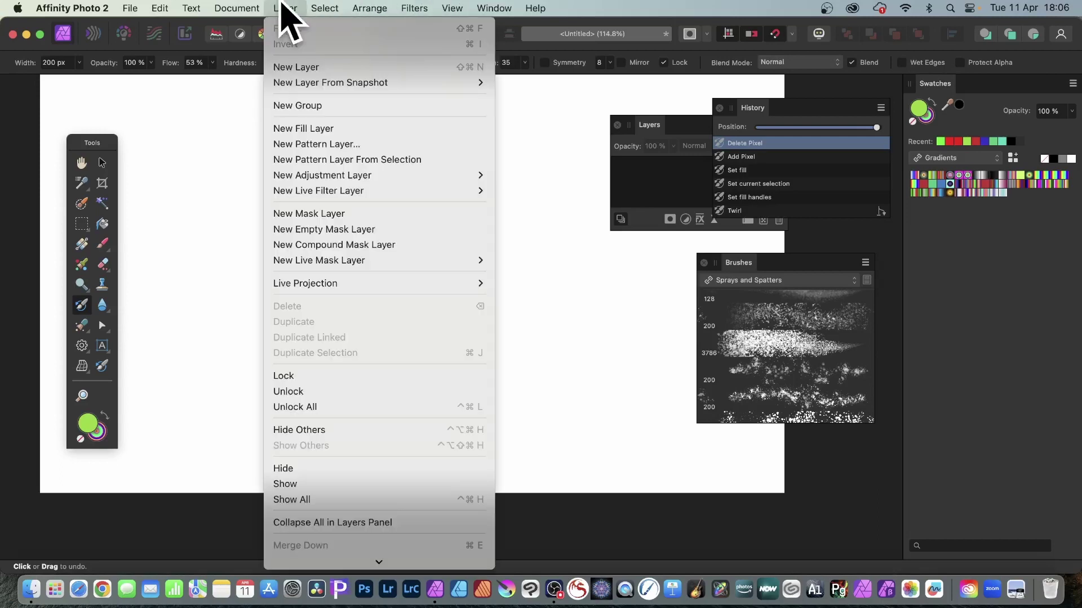
{"action": "left_click", "coordinate": [297, 67]}
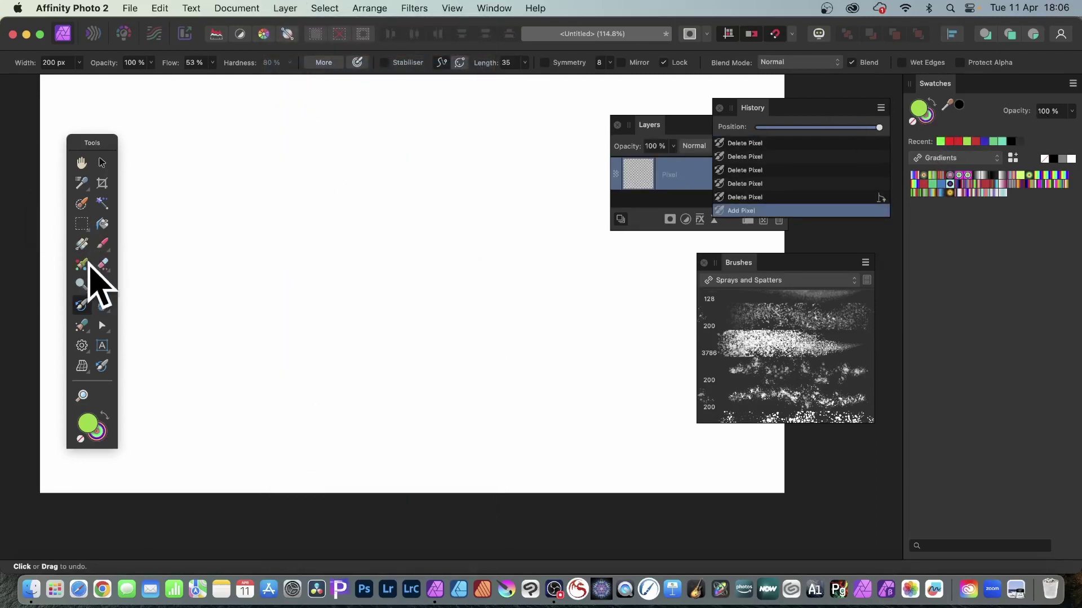
{"action": "left_click", "coordinate": [82, 245]}
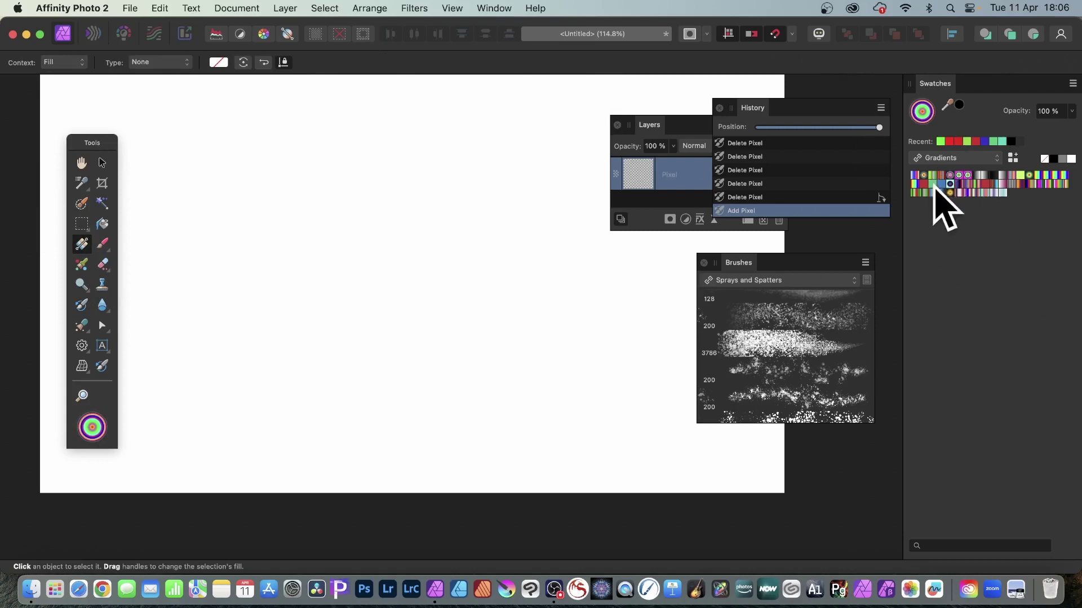
{"action": "left_click", "coordinate": [952, 180]}
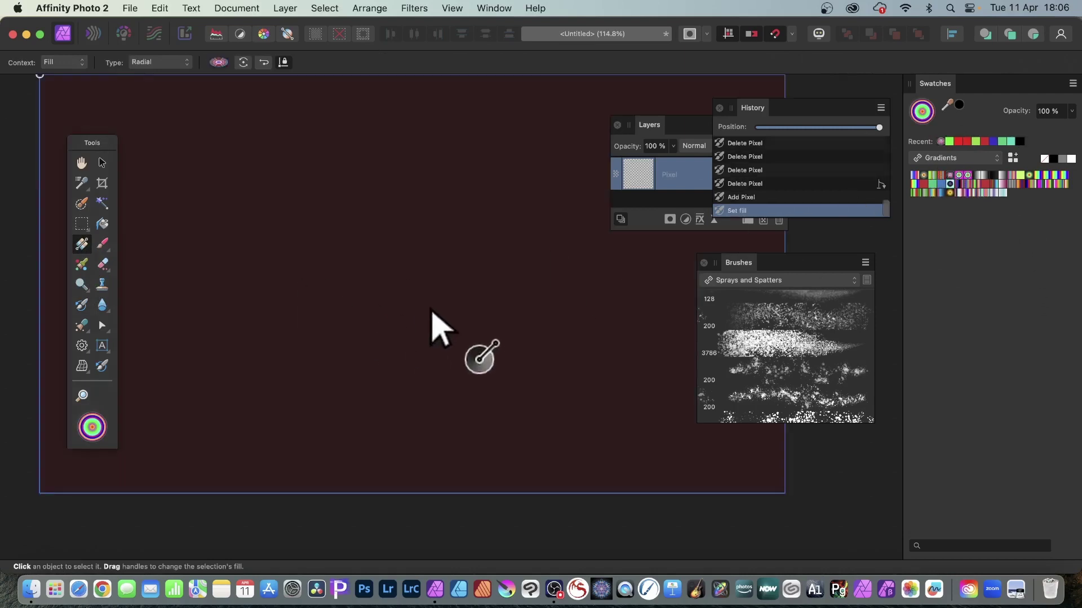
{"action": "left_click_drag", "start_coordinate": [432, 309], "coordinate": [199, 94]}
{"action": "scroll", "coordinate": [333, 169], "scroll_direction": "up", "scroll_amount": 2}
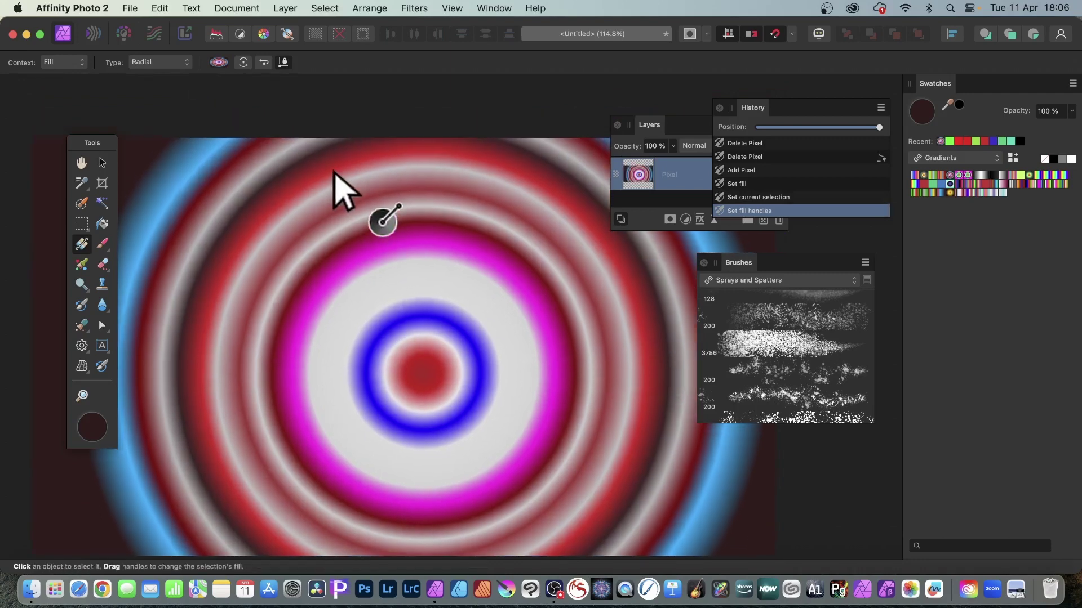
{"action": "scroll", "coordinate": [333, 169], "scroll_direction": "down", "scroll_amount": 3}
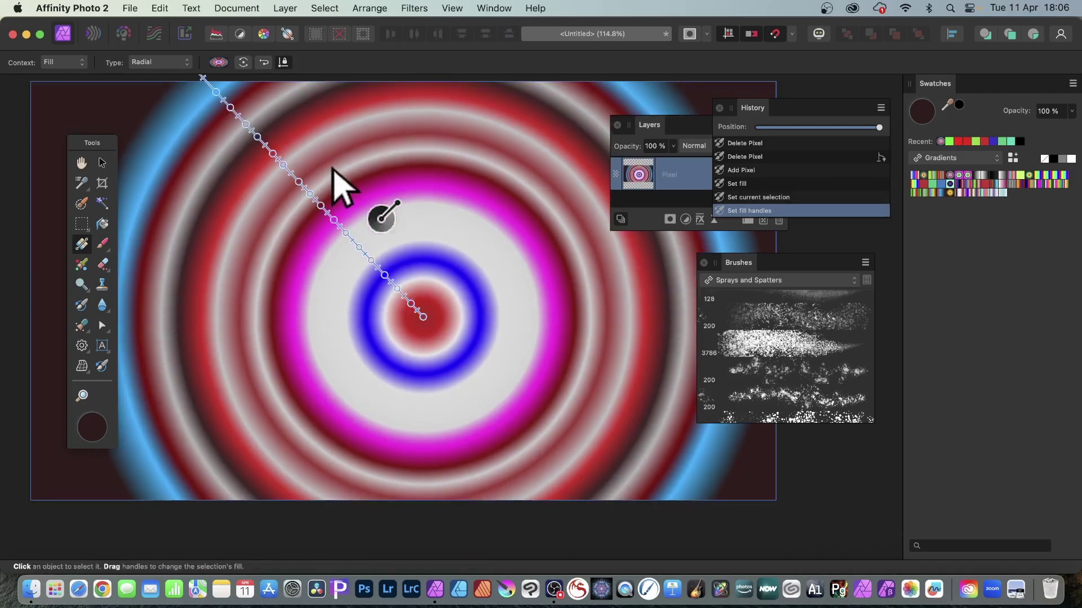
- Apply a Twirl filter with a 641.3° angle and 1024 px radius, centred in the upper-left part of the canvas
{"action": "left_click", "coordinate": [419, 9]}
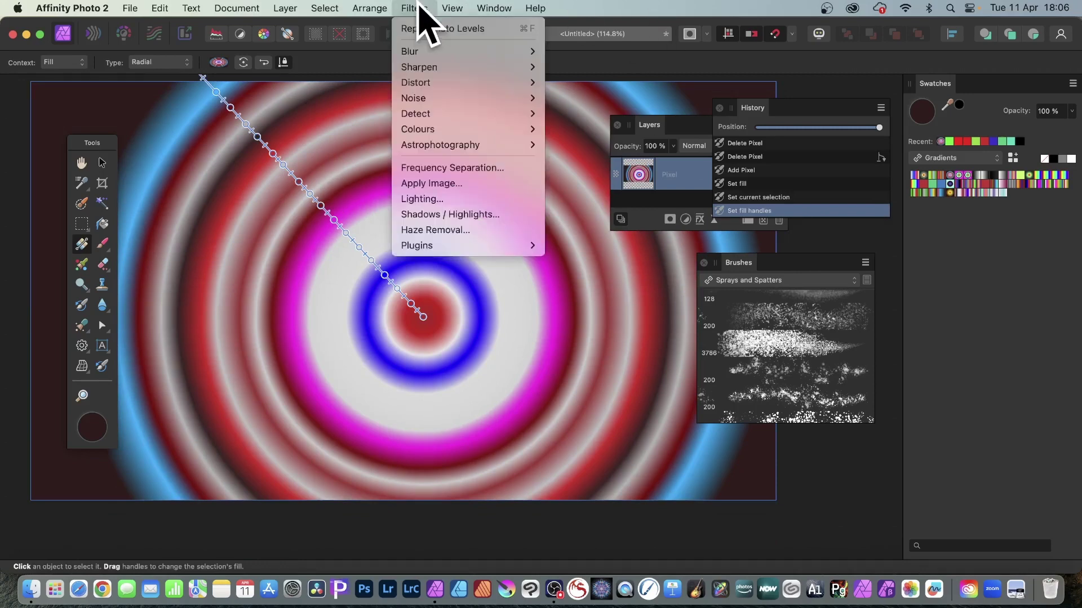
{"action": "mouse_move", "coordinate": [420, 82]}
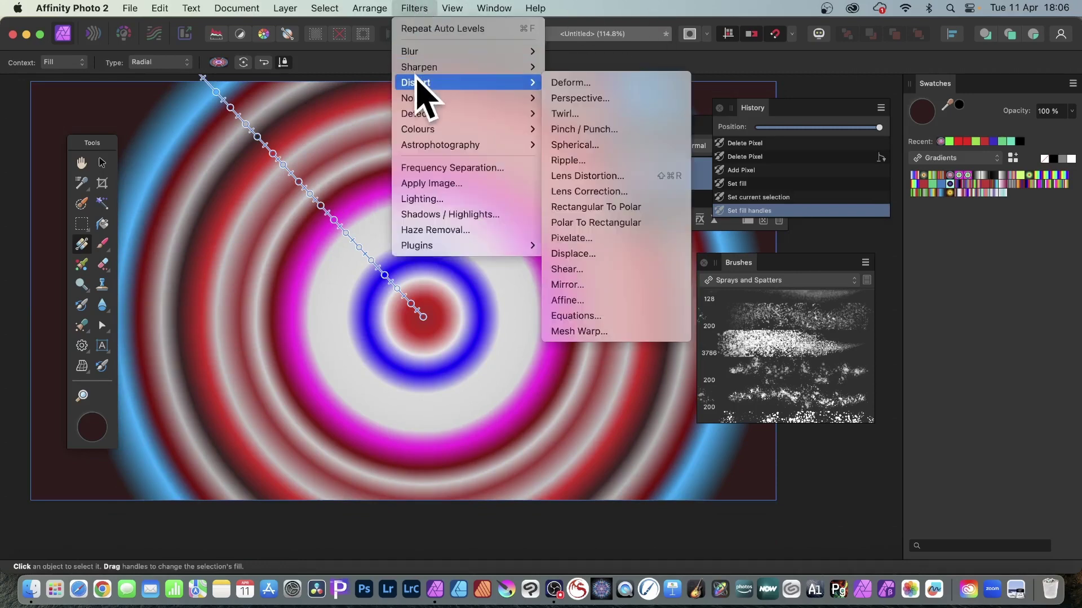
{"action": "left_click", "coordinate": [561, 114]}
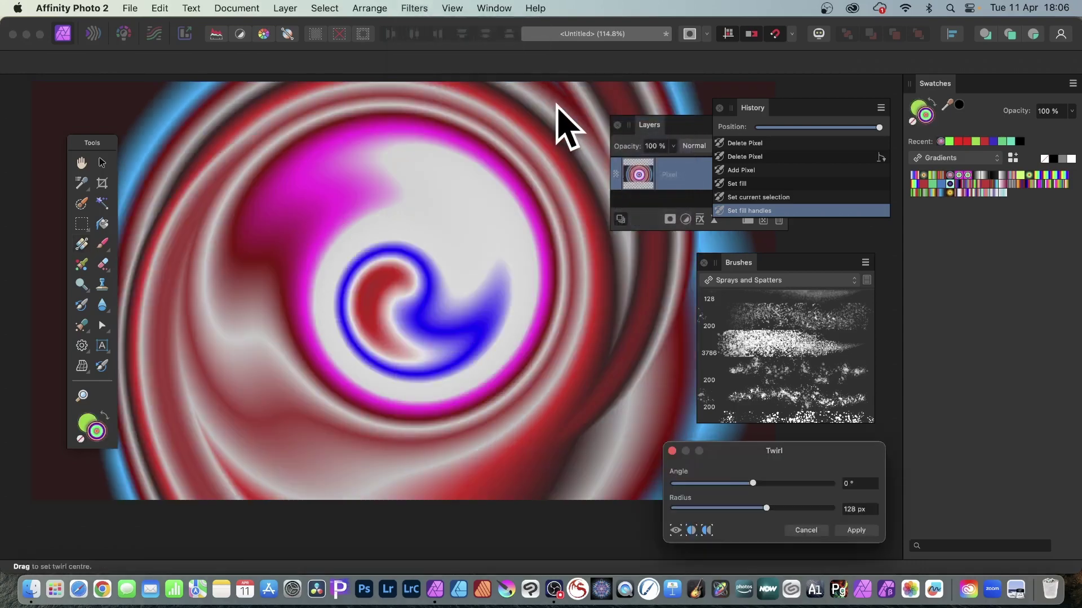
{"action": "left_click_drag", "start_coordinate": [763, 451], "coordinate": [671, 207]}
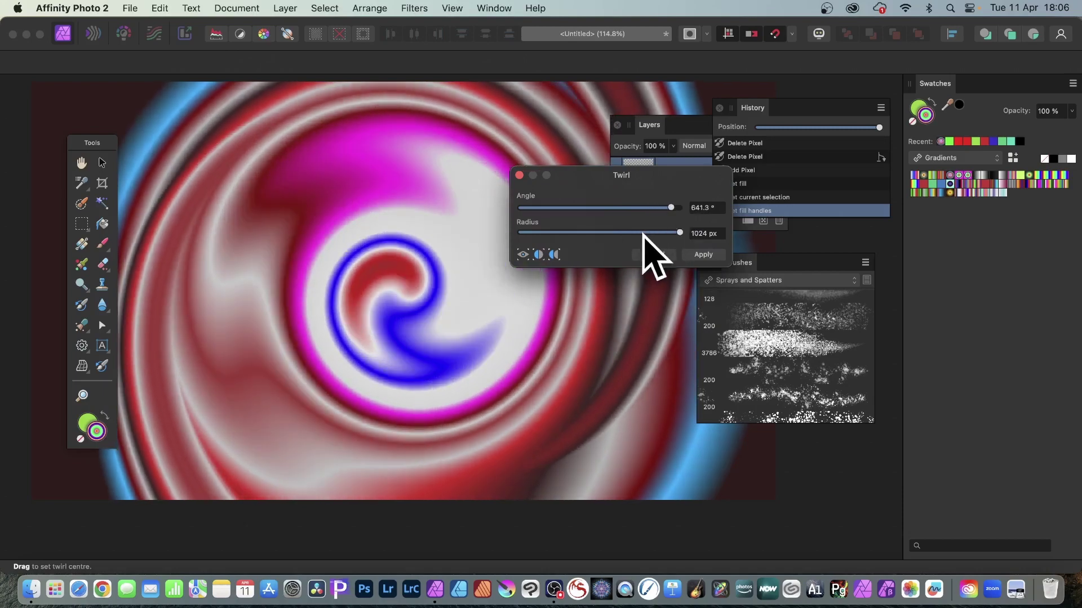
{"action": "left_click_drag", "start_coordinate": [478, 319], "coordinate": [261, 207]}
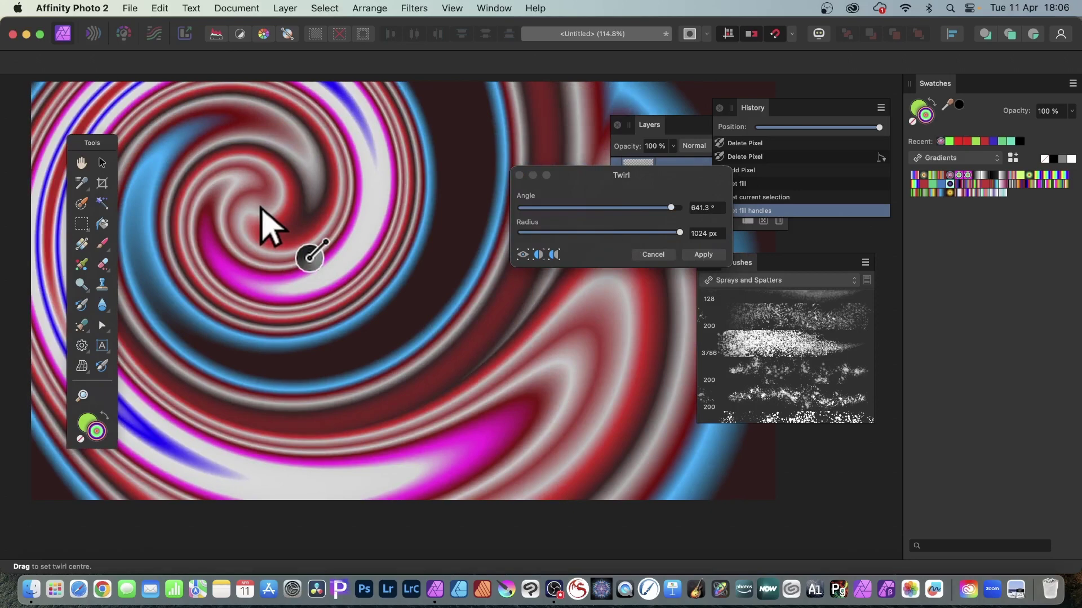
{"action": "left_click", "coordinate": [704, 254]}
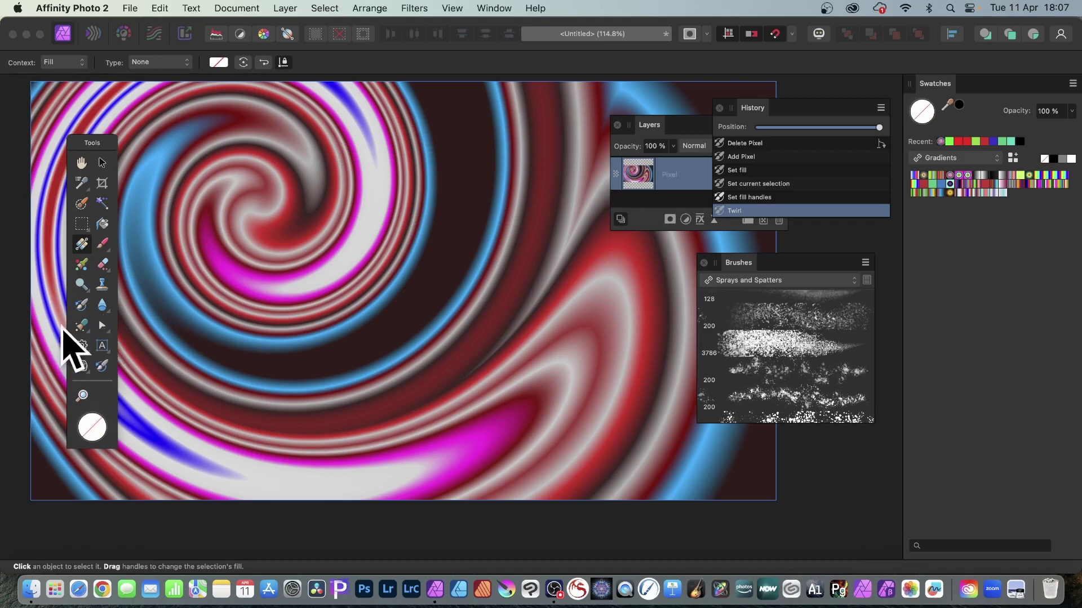
- Paint the Set fill handles state over the twirl with the 200 px spatter Undo Brush, undo that stroke, and repaint a larger area
{"action": "left_click", "coordinate": [82, 306]}
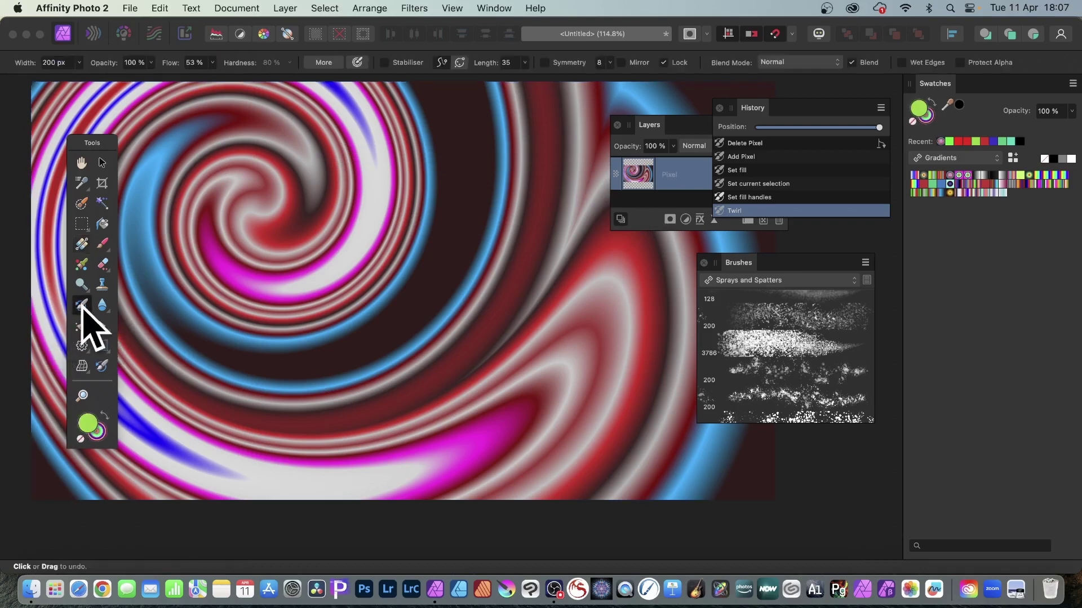
{"action": "left_click", "coordinate": [758, 370]}
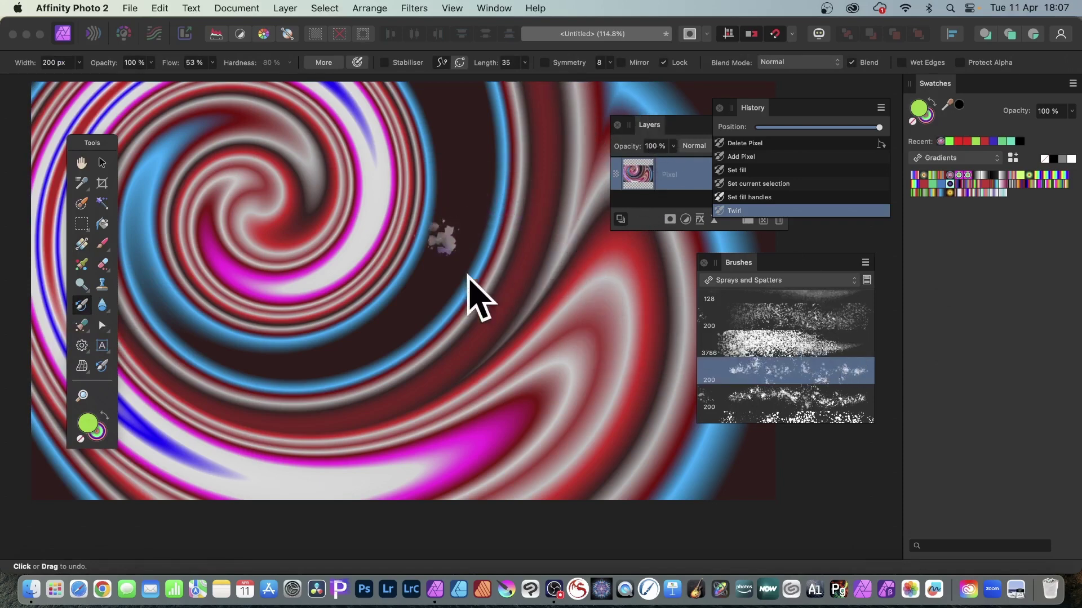
{"action": "mouse_move", "coordinate": [467, 276]}
{"action": "left_mouse_down"}
{"action": "mouse_move", "coordinate": [448, 251]}
{"action": "mouse_move", "coordinate": [466, 235]}
{"action": "mouse_move", "coordinate": [460, 206]}
{"action": "mouse_move", "coordinate": [500, 226]}
{"action": "mouse_move", "coordinate": [478, 195]}
{"action": "mouse_move", "coordinate": [500, 183]}
{"action": "left_mouse_up"}
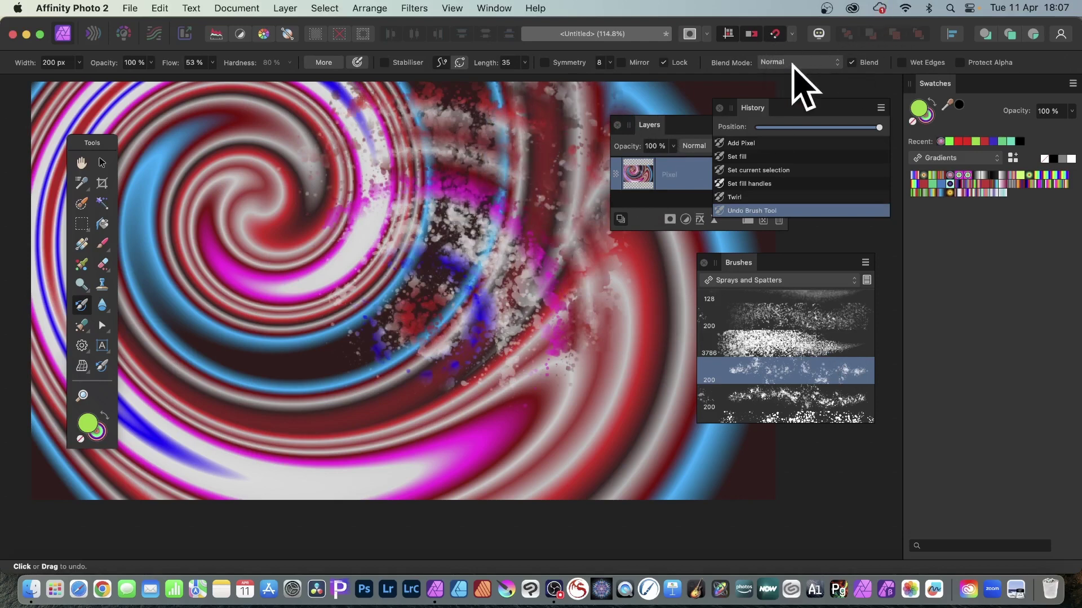
{"action": "key", "text": "super+z"}
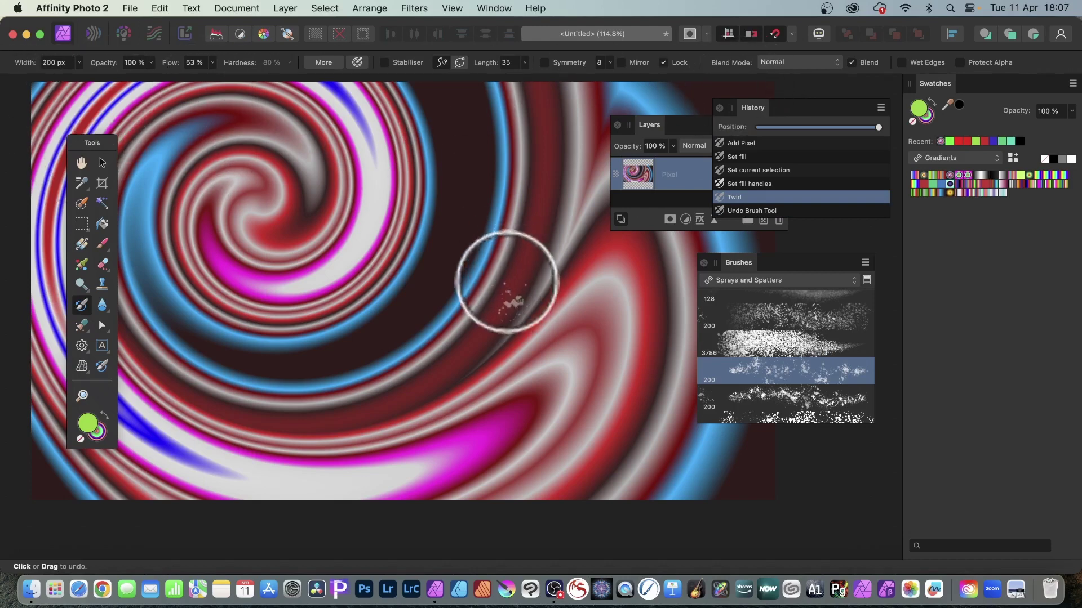
{"action": "mouse_move", "coordinate": [392, 242]}
{"action": "left_mouse_down"}
{"action": "mouse_move", "coordinate": [443, 261]}
{"action": "mouse_move", "coordinate": [466, 169]}
{"action": "mouse_move", "coordinate": [614, 290]}
{"action": "mouse_move", "coordinate": [509, 260]}
{"action": "mouse_move", "coordinate": [412, 363]}
{"action": "mouse_move", "coordinate": [193, 145]}
{"action": "mouse_move", "coordinate": [169, 150]}
{"action": "left_mouse_up"}
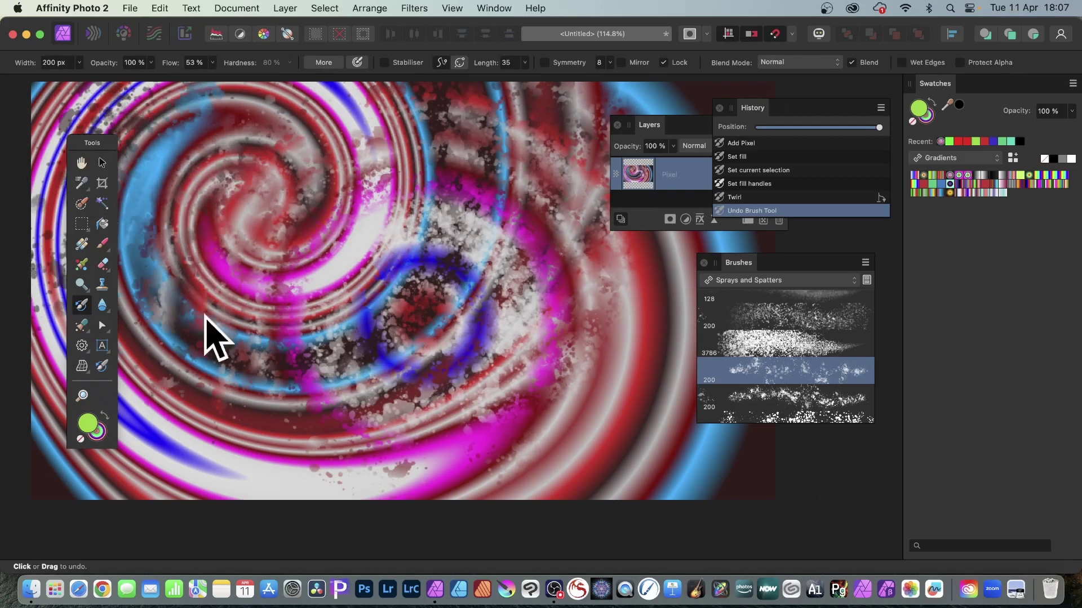
- Paint the Undo Brush across the lower and middle areas of the spiral and preview fading the stroke to 0%
{"action": "mouse_move", "coordinate": [289, 421]}
{"action": "left_mouse_down"}
{"action": "mouse_move", "coordinate": [378, 324]}
{"action": "mouse_move", "coordinate": [381, 257]}
{"action": "mouse_move", "coordinate": [514, 273]}
{"action": "mouse_move", "coordinate": [592, 351]}
{"action": "mouse_move", "coordinate": [539, 377]}
{"action": "left_mouse_up"}
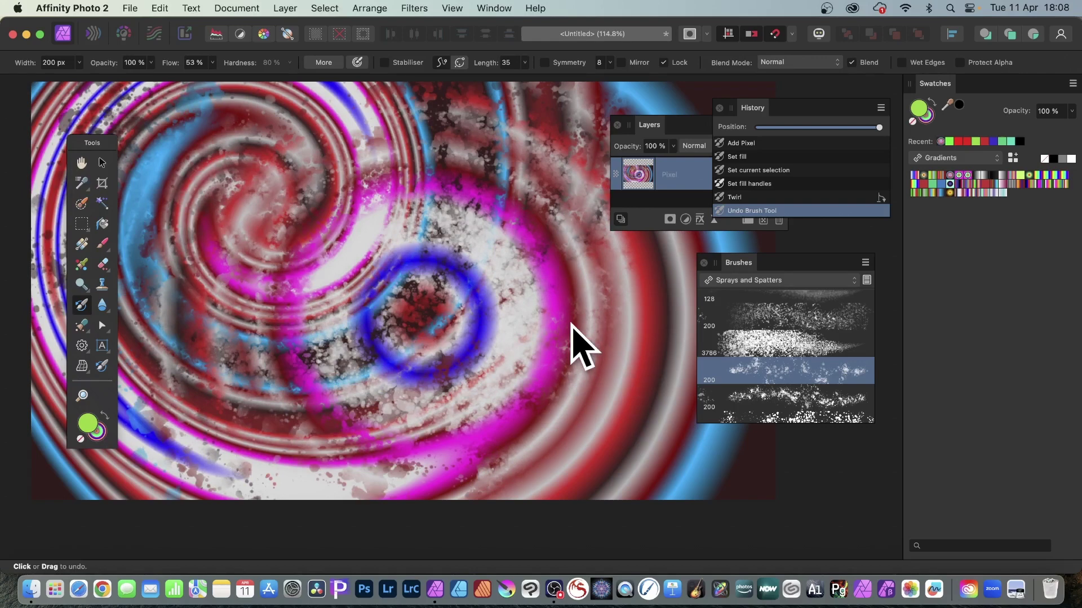
{"action": "left_click", "coordinate": [281, 8]}
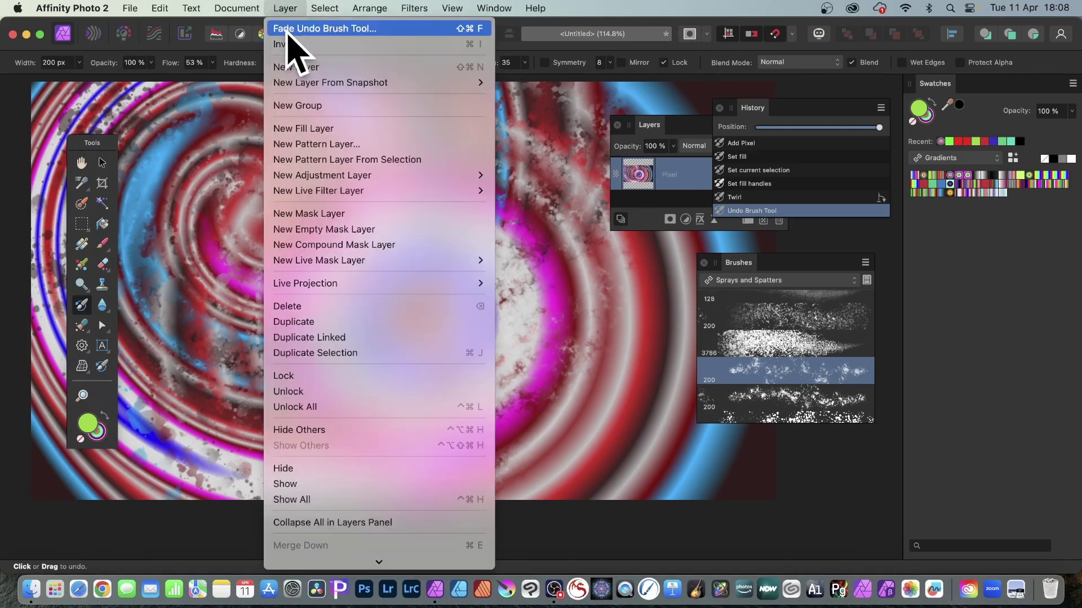
{"action": "left_click", "coordinate": [343, 31]}
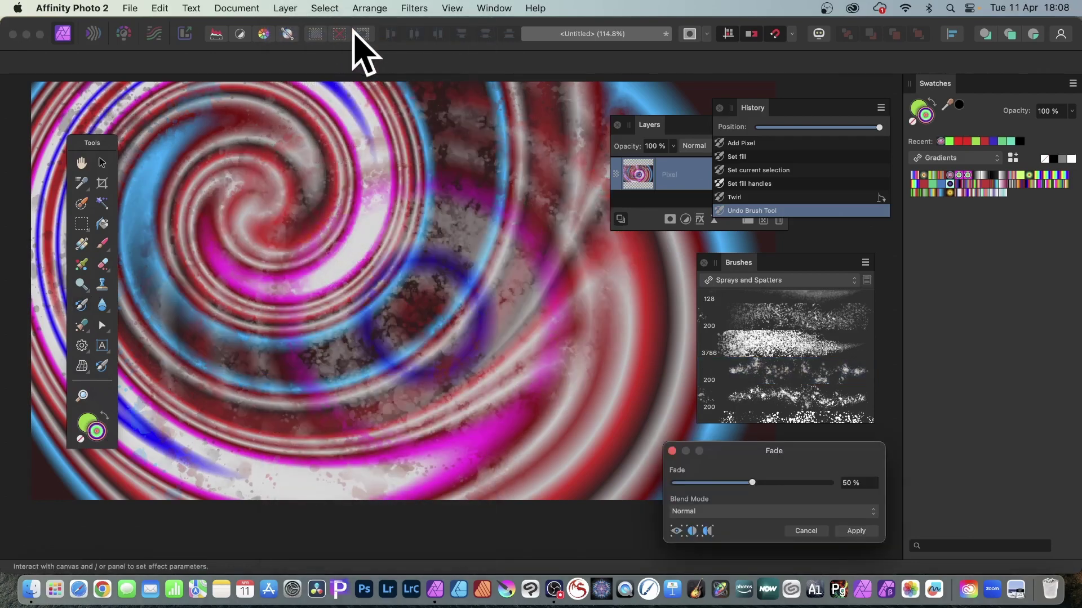
{"action": "left_click_drag", "start_coordinate": [765, 451], "coordinate": [339, 260]}
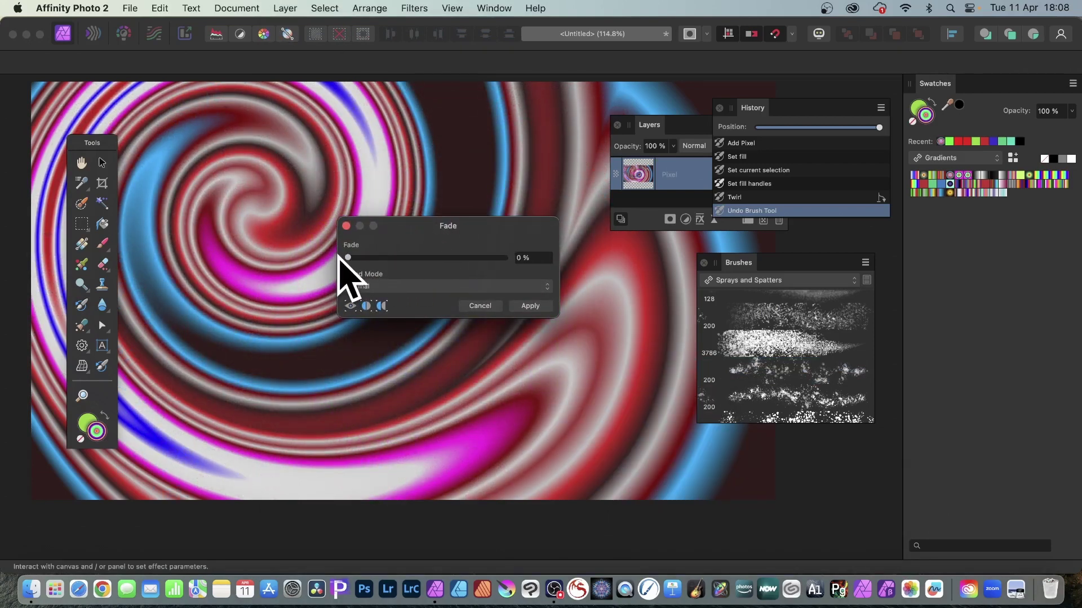
{"action": "left_click_drag", "start_coordinate": [339, 259], "coordinate": [505, 259]}
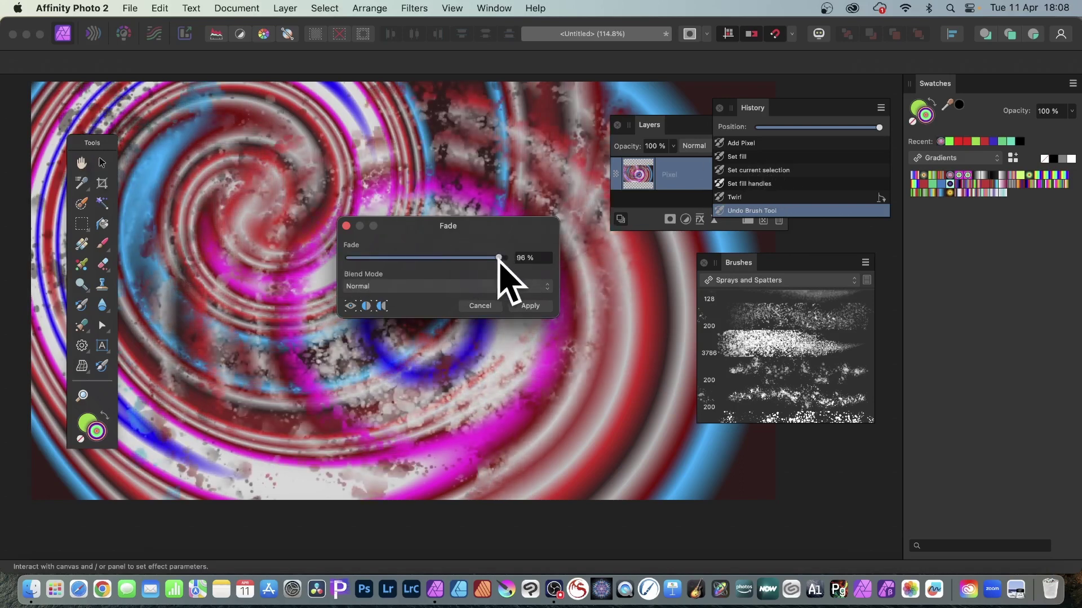
{"action": "left_click_drag", "start_coordinate": [498, 259], "coordinate": [341, 259]}
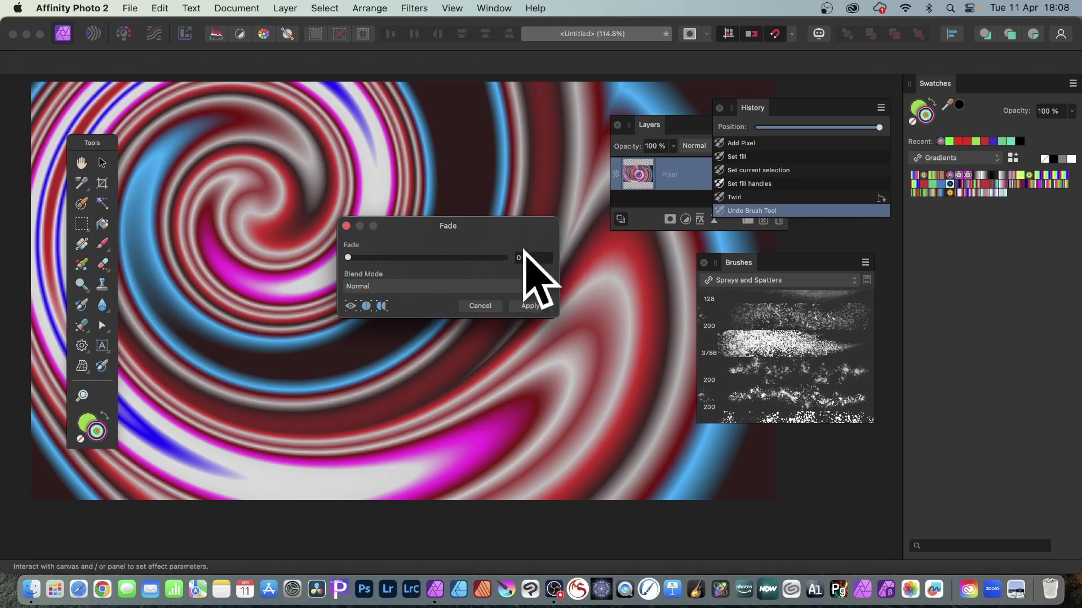
- Apply the Fade to the Undo Brush stroke with the Difference blend mode at 0%
{"action": "left_click", "coordinate": [382, 286]}
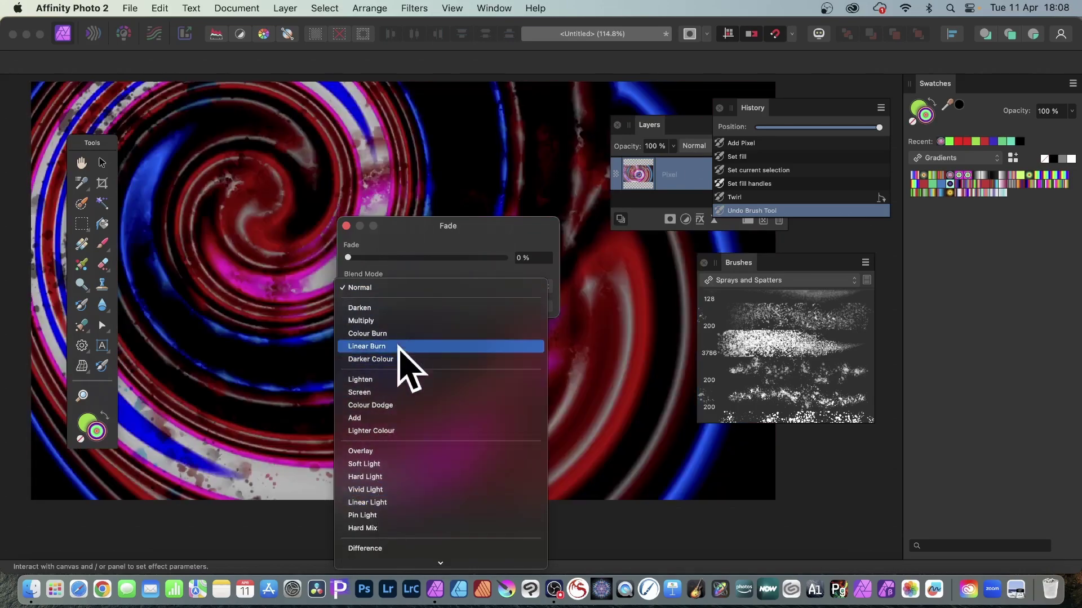
{"action": "scroll", "coordinate": [414, 383], "scroll_direction": "down", "scroll_amount": 5}
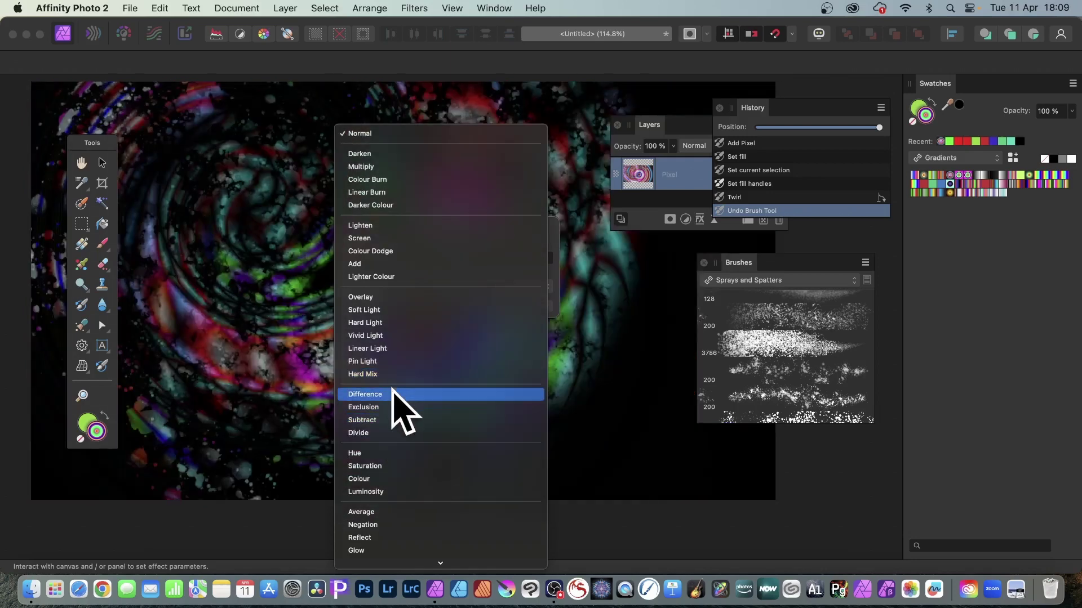
{"action": "left_click", "coordinate": [395, 395]}
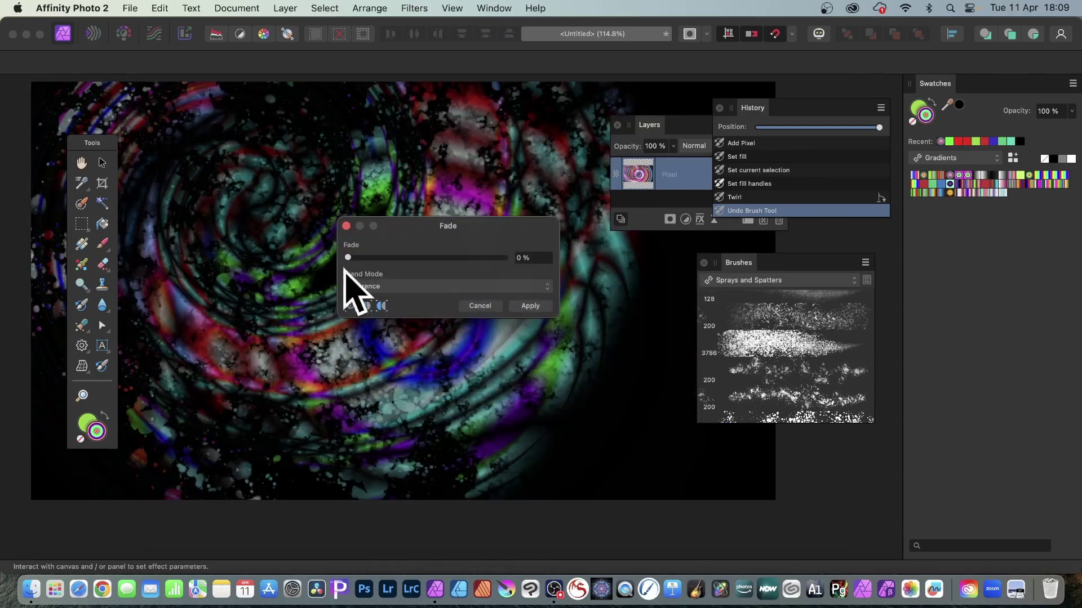
{"action": "left_click_drag", "start_coordinate": [372, 257], "coordinate": [331, 256]}
{"action": "left_click", "coordinate": [535, 306]}
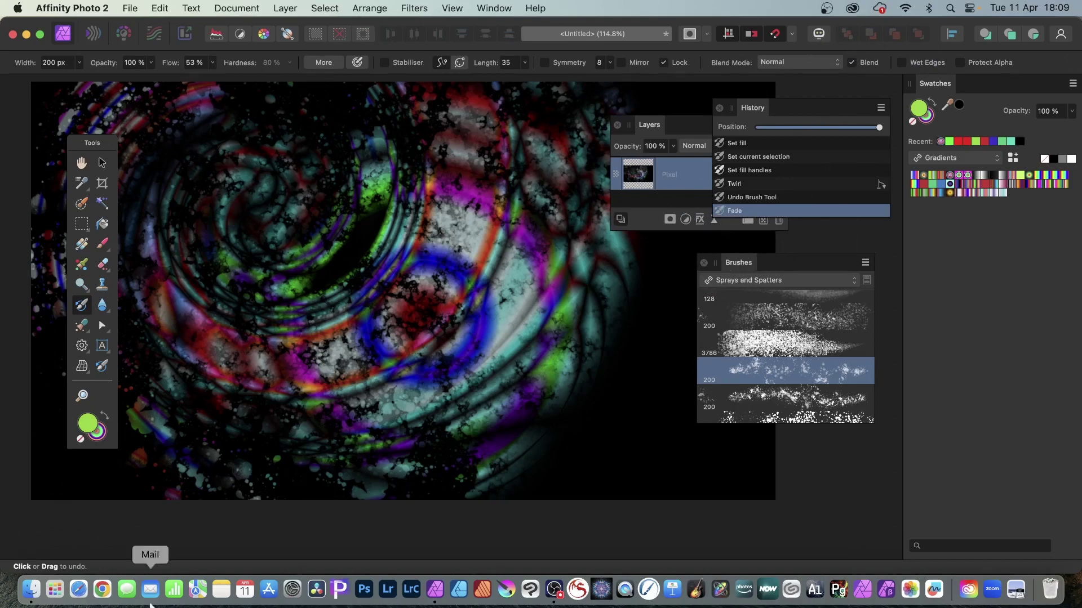
- Apply a Twirl distortion of 690.1° with a 1024 px radius, centred near the core of the spiral
{"action": "left_click", "coordinate": [414, 7]}
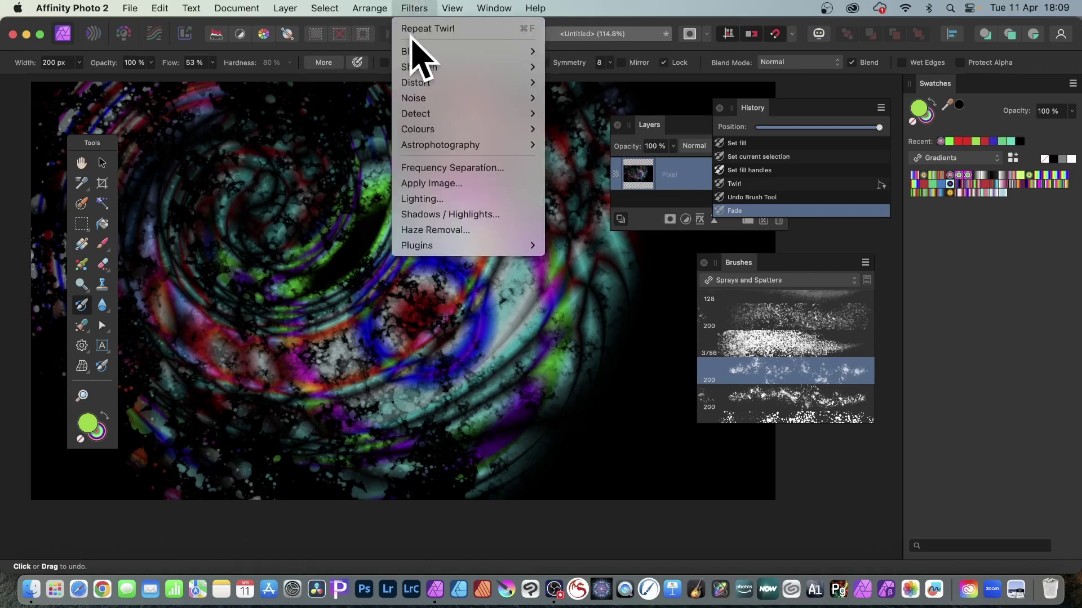
{"action": "mouse_move", "coordinate": [416, 83]}
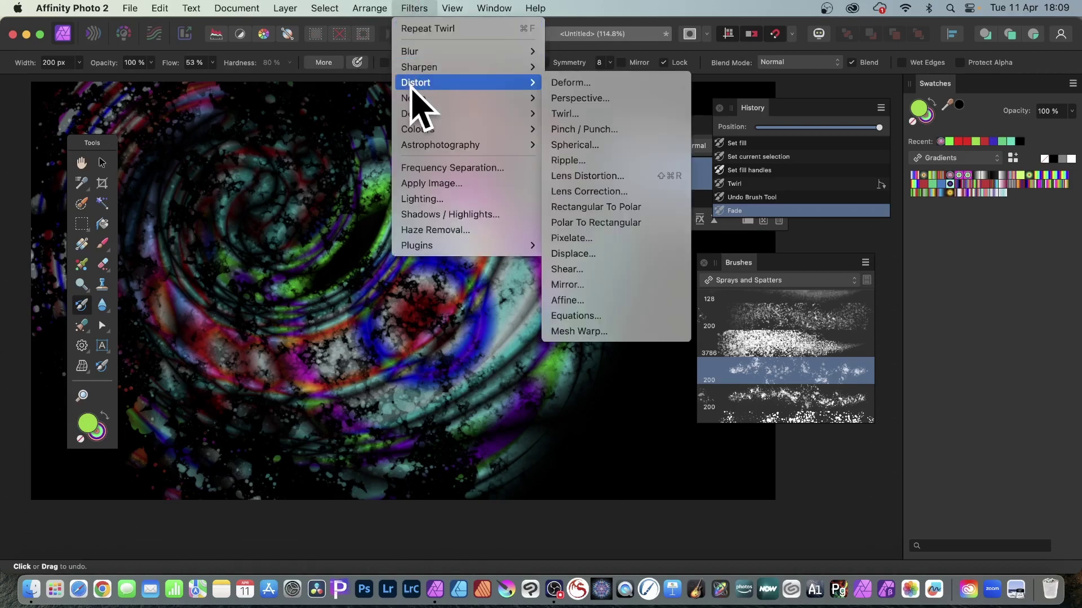
{"action": "left_click", "coordinate": [591, 117]}
{"action": "left_click_drag", "start_coordinate": [410, 302], "coordinate": [480, 256]}
{"action": "left_click_drag", "start_coordinate": [742, 453], "coordinate": [394, 205]}
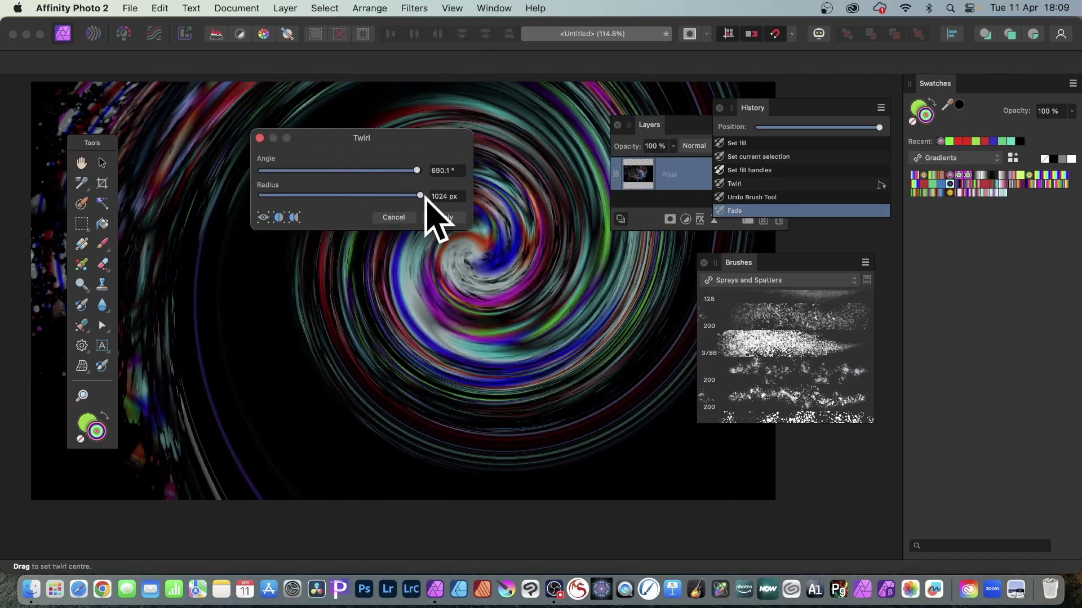
{"action": "left_click_drag", "start_coordinate": [541, 183], "coordinate": [237, 270]}
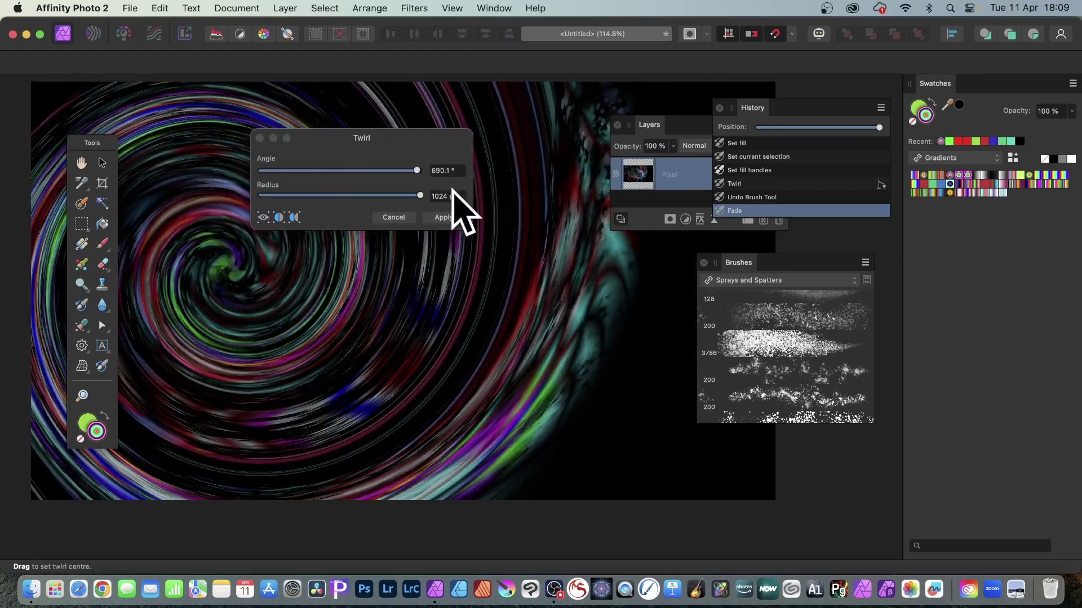
{"action": "left_click", "coordinate": [445, 218]}
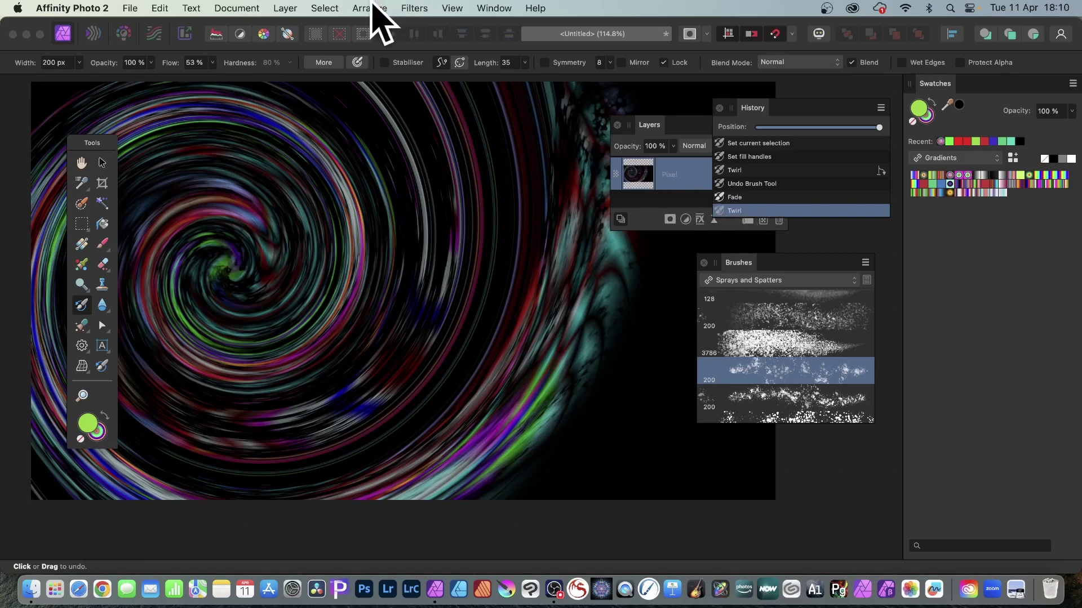
{"action": "mouse_move", "coordinate": [437, 205]}
{"action": "left_mouse_down"}
{"action": "mouse_move", "coordinate": [507, 255]}
{"action": "mouse_move", "coordinate": [463, 224]}
{"action": "mouse_move", "coordinate": [505, 290]}
{"action": "mouse_move", "coordinate": [479, 300]}
{"action": "mouse_move", "coordinate": [415, 246]}
{"action": "mouse_move", "coordinate": [430, 239]}
{"action": "mouse_move", "coordinate": [519, 261]}
{"action": "left_mouse_up"}
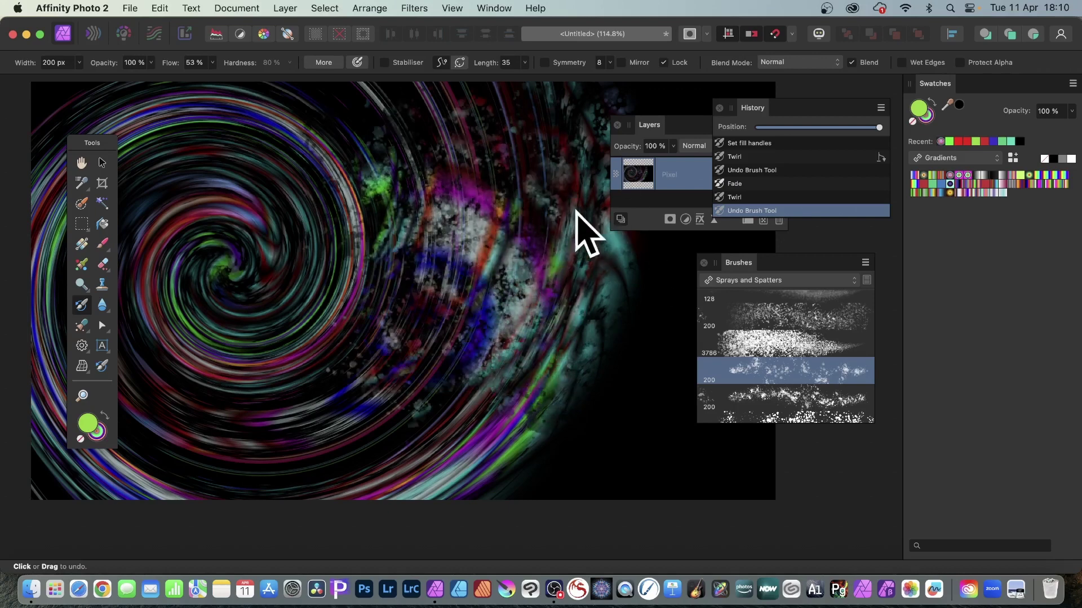
{"action": "mouse_move", "coordinate": [638, 367]}
{"action": "left_mouse_down"}
{"action": "mouse_move", "coordinate": [578, 335]}
{"action": "mouse_move", "coordinate": [512, 338]}
{"action": "mouse_move", "coordinate": [371, 267]}
{"action": "mouse_move", "coordinate": [344, 285]}
{"action": "mouse_move", "coordinate": [252, 186]}
{"action": "mouse_move", "coordinate": [258, 273]}
{"action": "mouse_move", "coordinate": [232, 284]}
{"action": "mouse_move", "coordinate": [220, 325]}
{"action": "mouse_move", "coordinate": [237, 381]}
{"action": "mouse_move", "coordinate": [179, 403]}
{"action": "mouse_move", "coordinate": [216, 297]}
{"action": "left_mouse_up"}
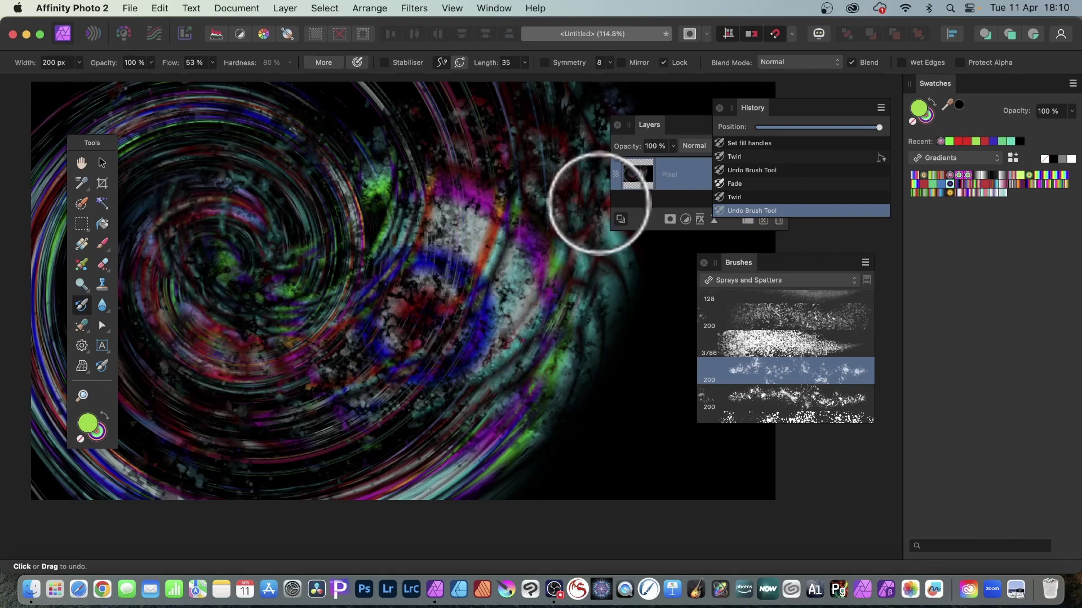
{"action": "key", "text": "super+z"}
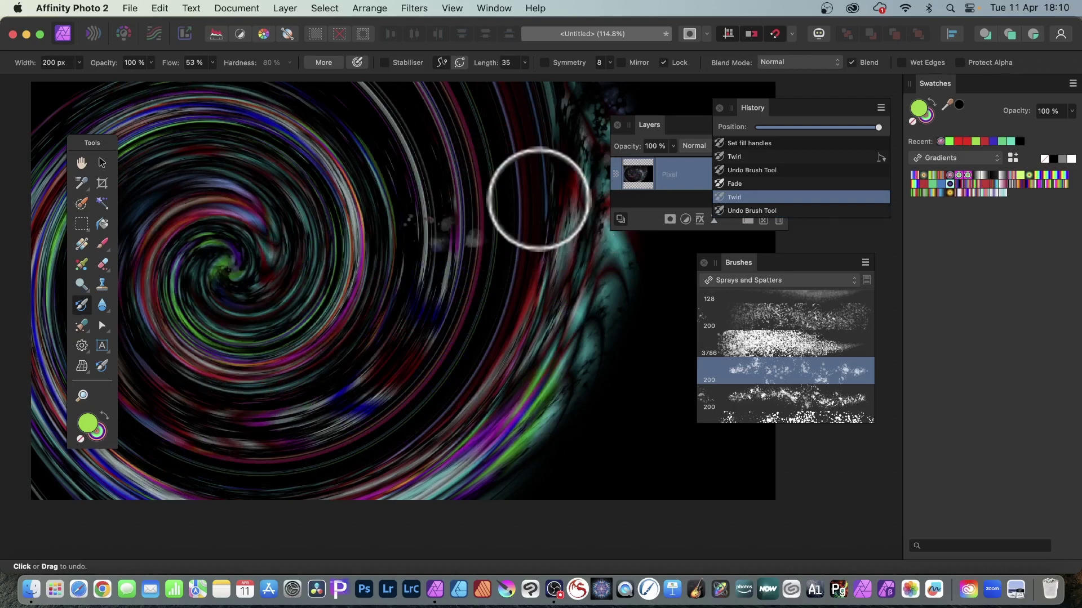
- Paint the Undo Brush widely over the twirled image and fade that stroke with the Add blend mode at 0%
{"action": "mouse_move", "coordinate": [483, 302]}
{"action": "left_mouse_down"}
{"action": "mouse_move", "coordinate": [580, 339]}
{"action": "mouse_move", "coordinate": [521, 314]}
{"action": "mouse_move", "coordinate": [499, 252]}
{"action": "mouse_move", "coordinate": [560, 140]}
{"action": "mouse_move", "coordinate": [611, 230]}
{"action": "mouse_move", "coordinate": [570, 190]}
{"action": "mouse_move", "coordinate": [467, 148]}
{"action": "mouse_move", "coordinate": [422, 211]}
{"action": "mouse_move", "coordinate": [412, 214]}
{"action": "mouse_move", "coordinate": [410, 190]}
{"action": "mouse_move", "coordinate": [467, 234]}
{"action": "mouse_move", "coordinate": [455, 188]}
{"action": "mouse_move", "coordinate": [431, 162]}
{"action": "mouse_move", "coordinate": [443, 202]}
{"action": "mouse_move", "coordinate": [420, 266]}
{"action": "mouse_move", "coordinate": [420, 149]}
{"action": "mouse_move", "coordinate": [403, 150]}
{"action": "mouse_move", "coordinate": [405, 99]}
{"action": "mouse_move", "coordinate": [407, 205]}
{"action": "mouse_move", "coordinate": [444, 327]}
{"action": "mouse_move", "coordinate": [327, 363]}
{"action": "mouse_move", "coordinate": [331, 347]}
{"action": "mouse_move", "coordinate": [286, 232]}
{"action": "mouse_move", "coordinate": [316, 273]}
{"action": "mouse_move", "coordinate": [290, 290]}
{"action": "mouse_move", "coordinate": [296, 369]}
{"action": "mouse_move", "coordinate": [305, 236]}
{"action": "mouse_move", "coordinate": [322, 209]}
{"action": "mouse_move", "coordinate": [294, 177]}
{"action": "mouse_move", "coordinate": [345, 150]}
{"action": "mouse_move", "coordinate": [265, 157]}
{"action": "mouse_move", "coordinate": [291, 195]}
{"action": "mouse_move", "coordinate": [250, 147]}
{"action": "mouse_move", "coordinate": [262, 228]}
{"action": "mouse_move", "coordinate": [250, 388]}
{"action": "mouse_move", "coordinate": [293, 406]}
{"action": "mouse_move", "coordinate": [265, 431]}
{"action": "mouse_move", "coordinate": [575, 449]}
{"action": "mouse_move", "coordinate": [622, 409]}
{"action": "mouse_move", "coordinate": [663, 419]}
{"action": "mouse_move", "coordinate": [196, 427]}
{"action": "mouse_move", "coordinate": [189, 480]}
{"action": "mouse_move", "coordinate": [141, 464]}
{"action": "left_mouse_up"}
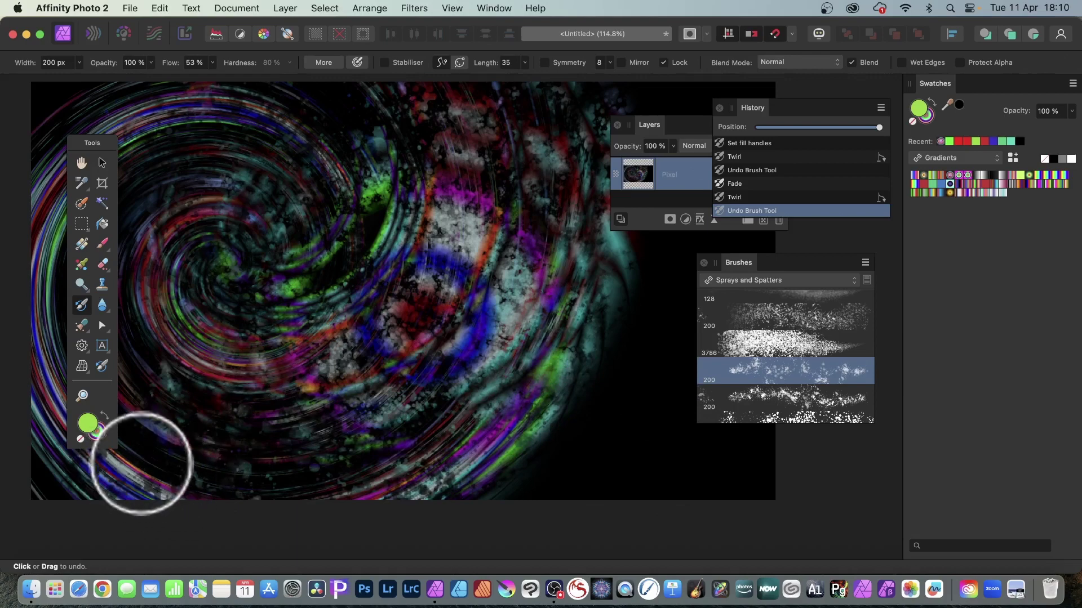
{"action": "left_click", "coordinate": [288, 7]}
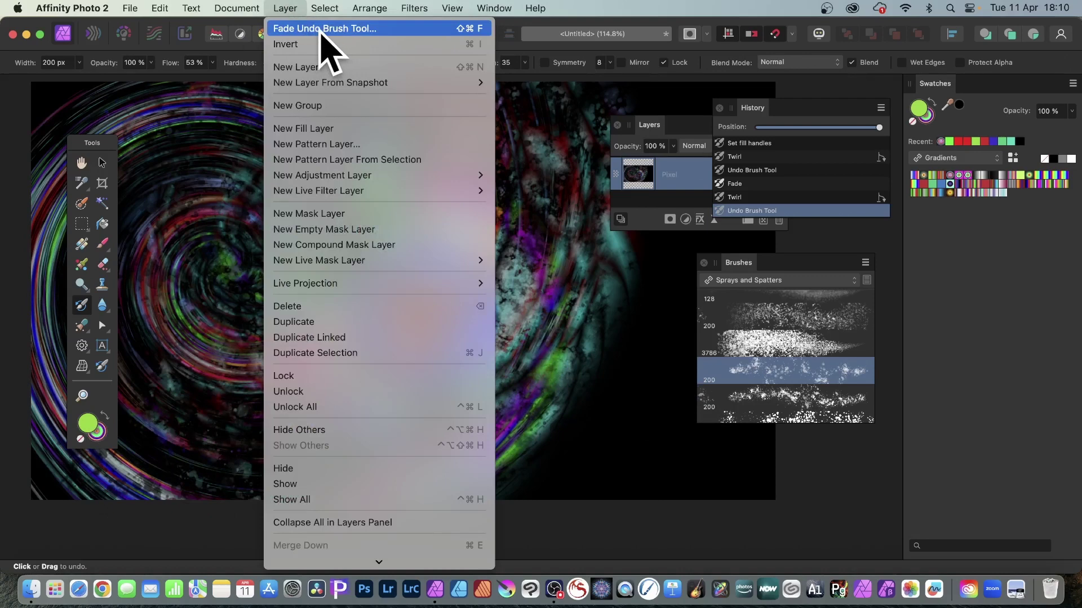
{"action": "left_click", "coordinate": [320, 29]}
{"action": "mouse_move", "coordinate": [772, 459]}
{"action": "left_mouse_down"}
{"action": "mouse_move", "coordinate": [586, 278]}
{"action": "mouse_move", "coordinate": [426, 145]}
{"action": "mouse_move", "coordinate": [524, 193]}
{"action": "mouse_move", "coordinate": [294, 165]}
{"action": "mouse_move", "coordinate": [507, 184]}
{"action": "mouse_move", "coordinate": [356, 175]}
{"action": "left_mouse_up"}
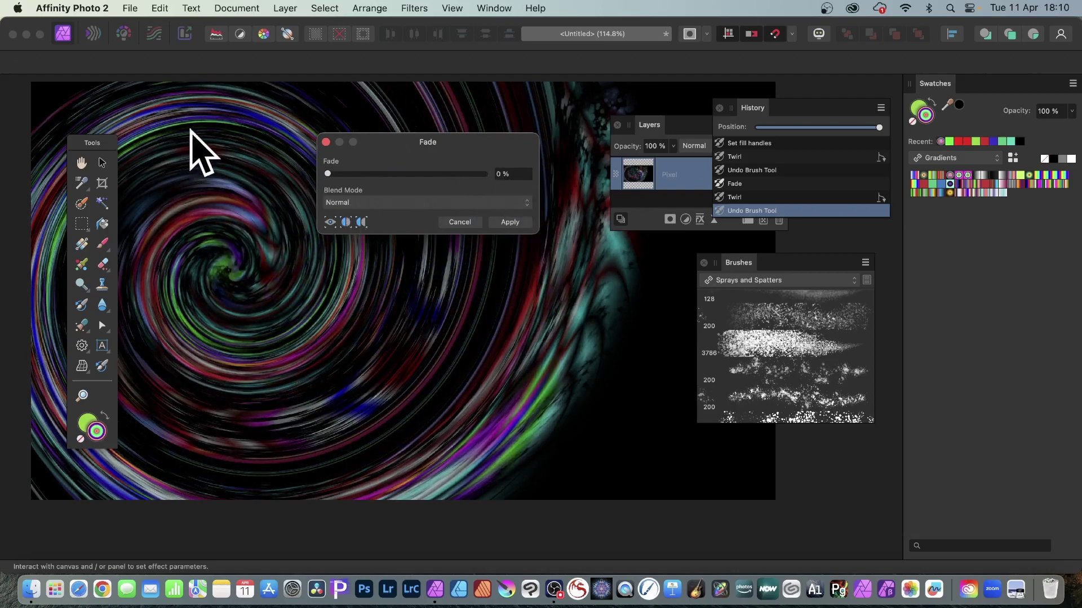
{"action": "left_click", "coordinate": [394, 204]}
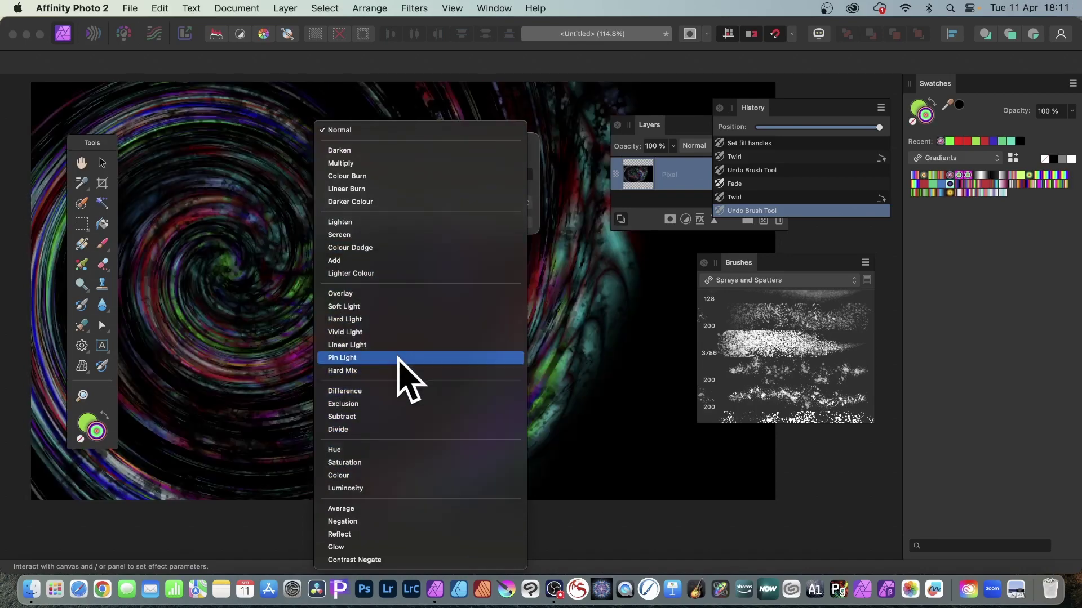
{"action": "left_click", "coordinate": [388, 260]}
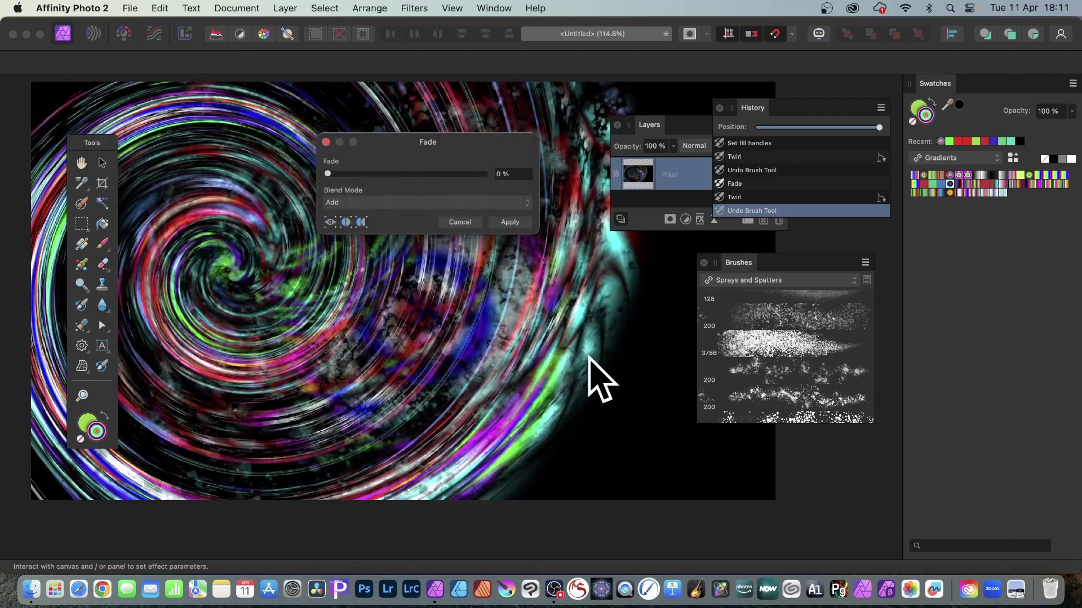
{"action": "left_click", "coordinate": [514, 222]}
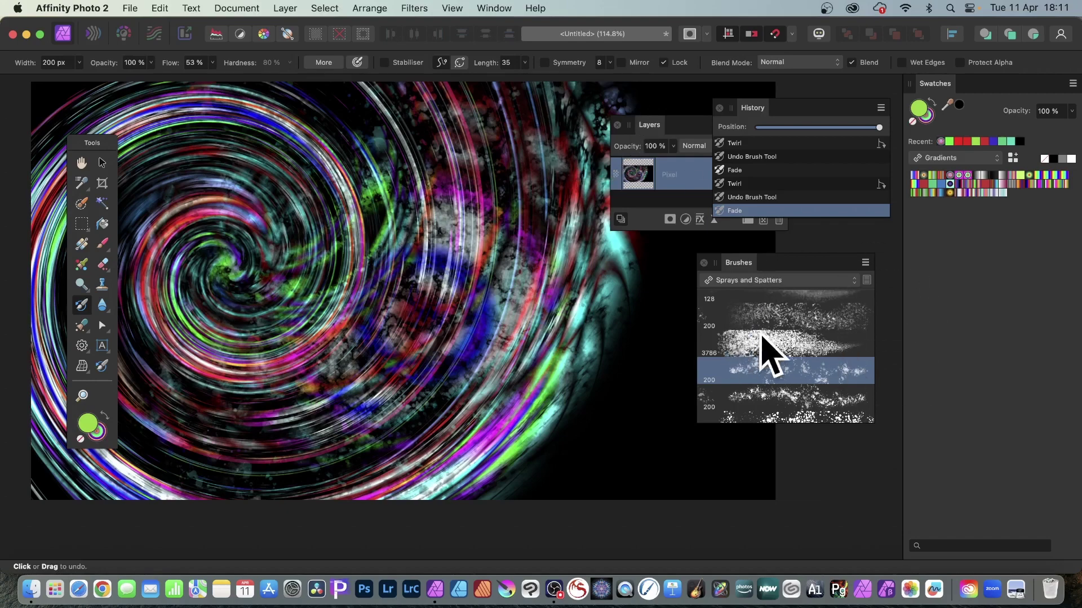
- Revert the document to the earlier Twirl history state that directly follows Set fill handles
{"action": "scroll", "coordinate": [788, 349], "scroll_direction": "down", "scroll_amount": 5}
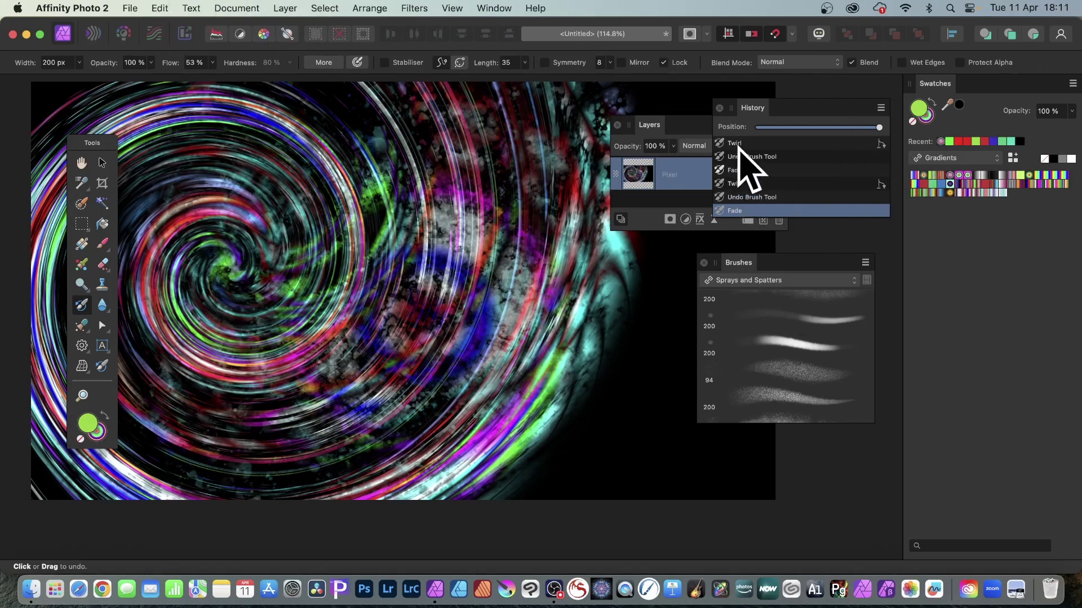
{"action": "scroll", "coordinate": [749, 164], "scroll_direction": "up", "scroll_amount": 3}
{"action": "left_click", "coordinate": [739, 185]}
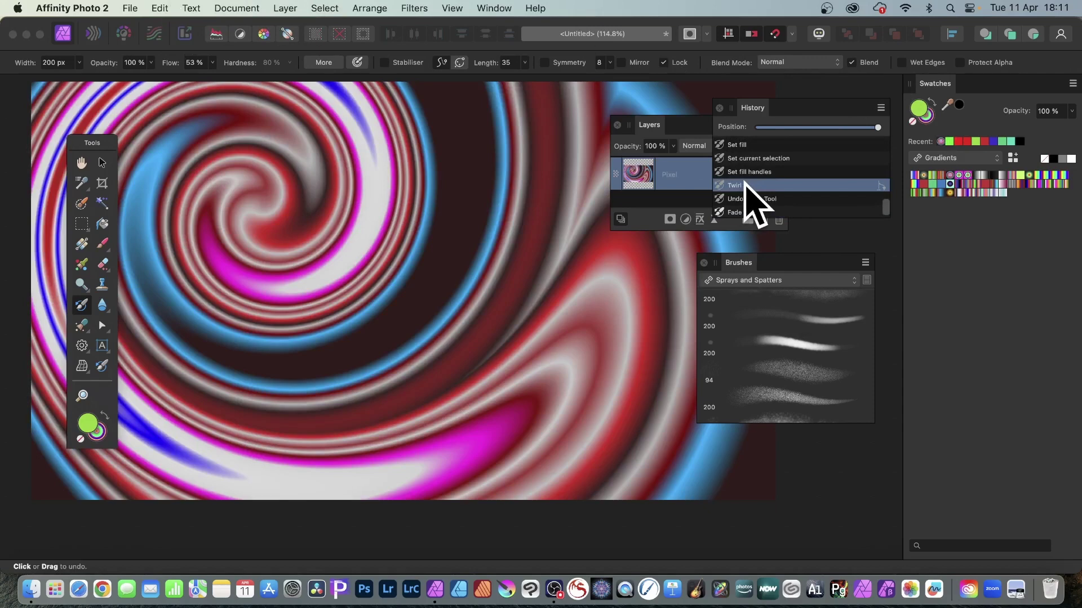
- Add a new pixel layer above the twirled one and paint the Undo Brush over most of the spiral on it
{"action": "left_click", "coordinate": [285, 8]}
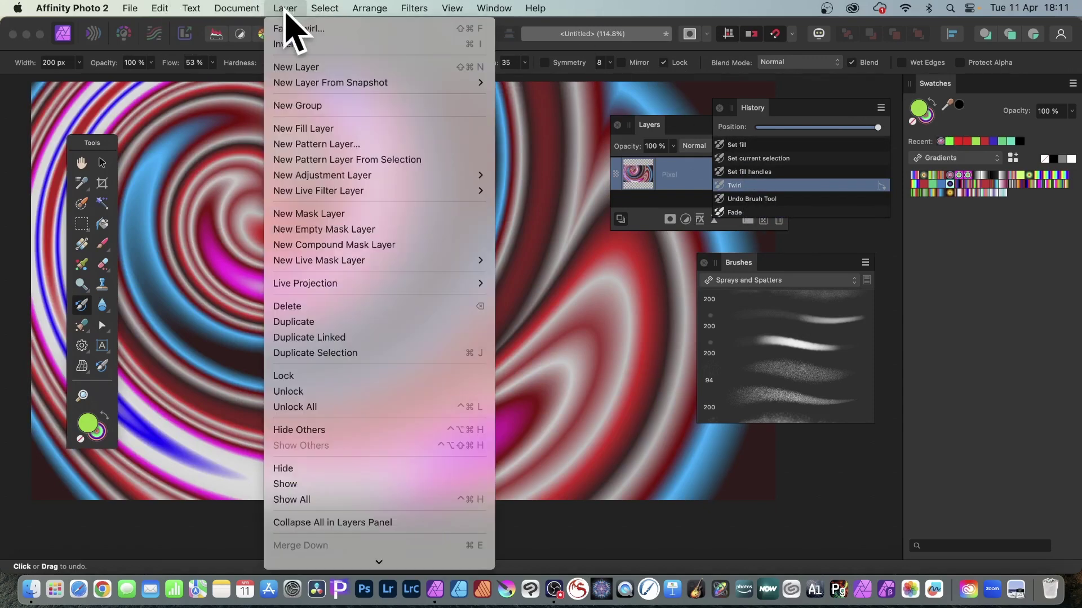
{"action": "left_click", "coordinate": [290, 69]}
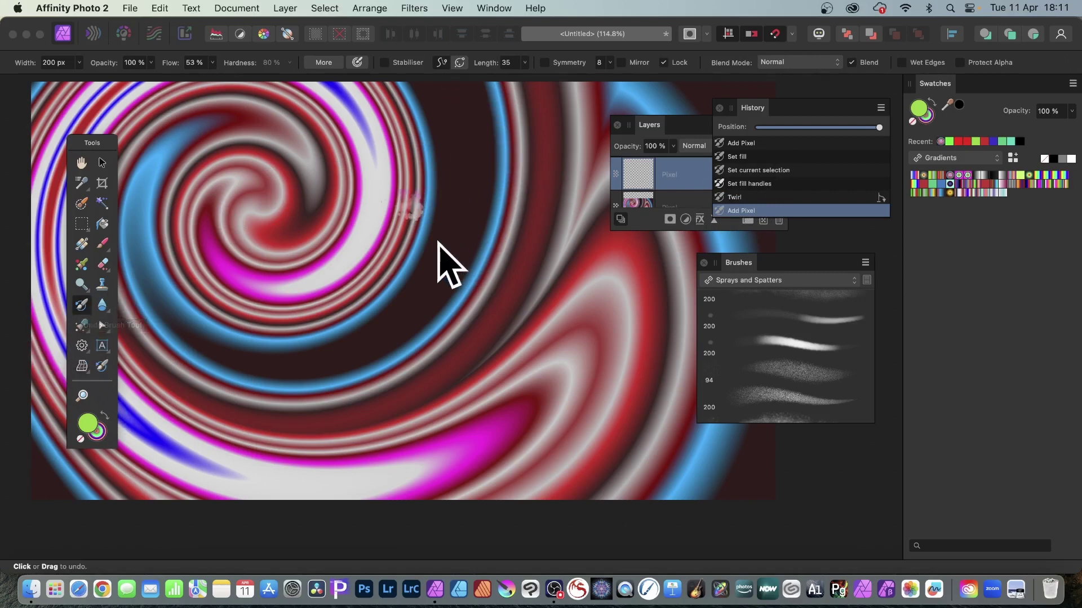
{"action": "mouse_move", "coordinate": [406, 253]}
{"action": "left_mouse_down"}
{"action": "mouse_move", "coordinate": [449, 239]}
{"action": "mouse_move", "coordinate": [455, 202]}
{"action": "mouse_move", "coordinate": [549, 247]}
{"action": "mouse_move", "coordinate": [522, 329]}
{"action": "mouse_move", "coordinate": [616, 308]}
{"action": "mouse_move", "coordinate": [623, 255]}
{"action": "mouse_move", "coordinate": [291, 288]}
{"action": "mouse_move", "coordinate": [338, 213]}
{"action": "mouse_move", "coordinate": [246, 236]}
{"action": "mouse_move", "coordinate": [198, 329]}
{"action": "mouse_move", "coordinate": [520, 233]}
{"action": "mouse_move", "coordinate": [620, 244]}
{"action": "mouse_move", "coordinate": [566, 195]}
{"action": "mouse_move", "coordinate": [648, 374]}
{"action": "mouse_move", "coordinate": [491, 391]}
{"action": "mouse_move", "coordinate": [438, 423]}
{"action": "mouse_move", "coordinate": [181, 438]}
{"action": "mouse_move", "coordinate": [214, 453]}
{"action": "mouse_move", "coordinate": [245, 313]}
{"action": "mouse_move", "coordinate": [101, 161]}
{"action": "left_mouse_up"}
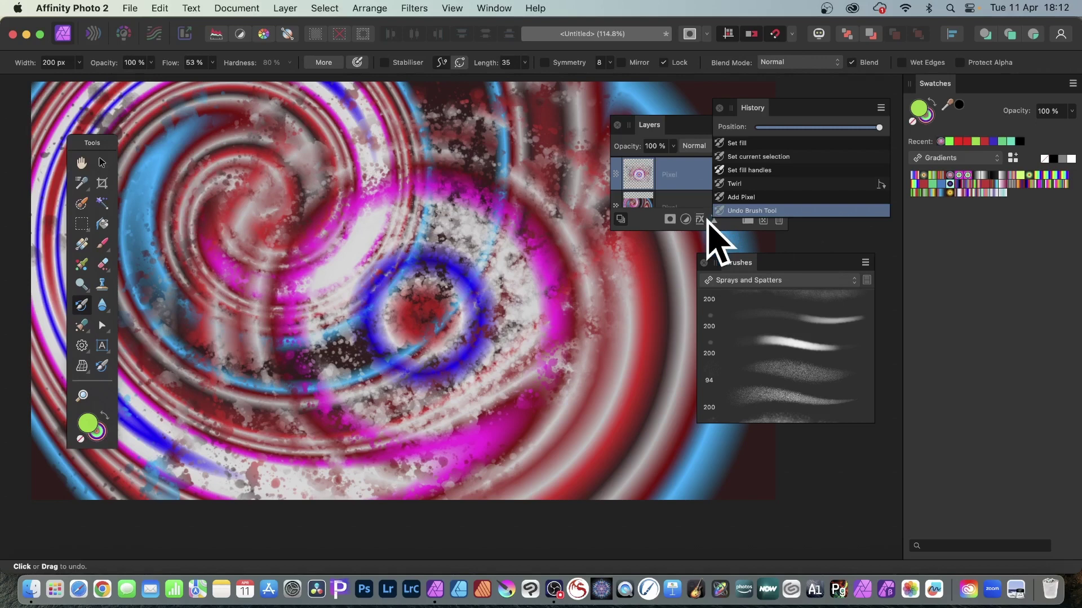
- Start a Fade of the new layer's Undo Brush stroke at 21% with the Difference blend mode
{"action": "left_click", "coordinate": [285, 8]}
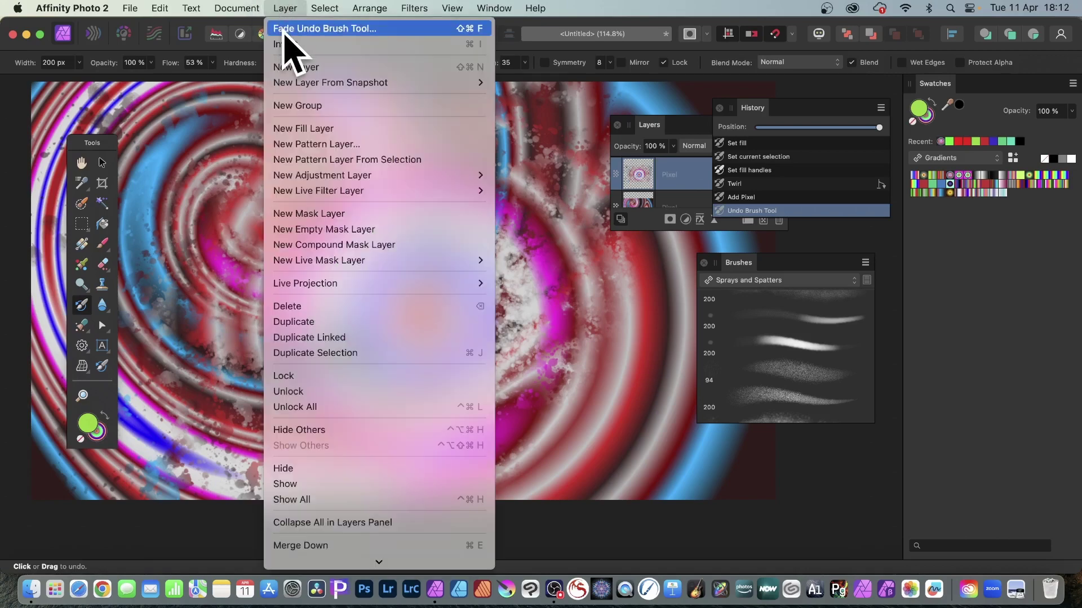
{"action": "left_click", "coordinate": [285, 29]}
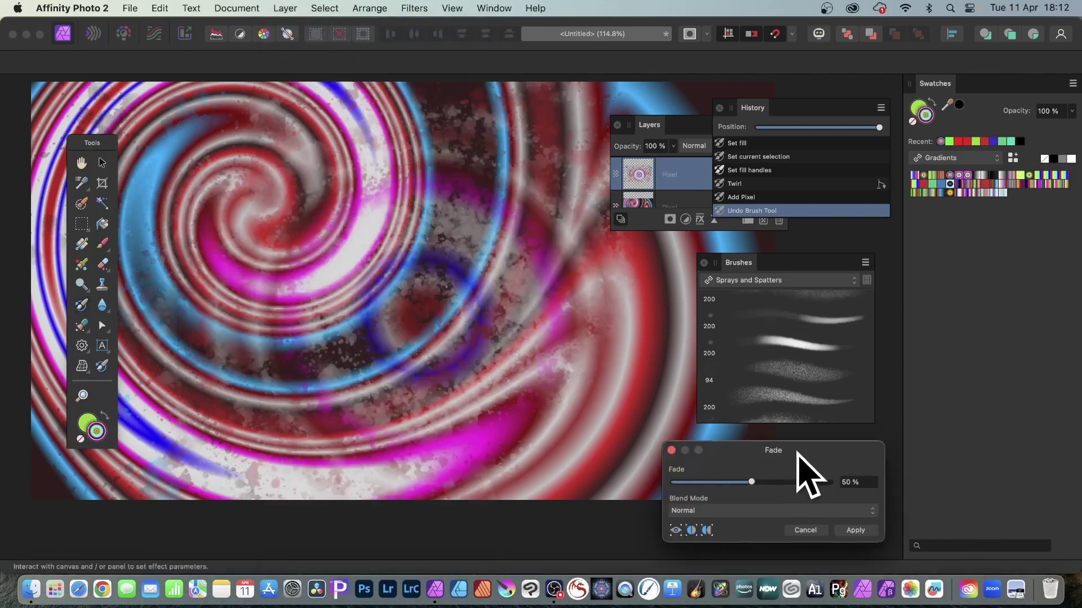
{"action": "left_click_drag", "start_coordinate": [797, 453], "coordinate": [535, 131]}
{"action": "left_click_drag", "start_coordinate": [487, 158], "coordinate": [443, 159]}
{"action": "left_click", "coordinate": [466, 188]}
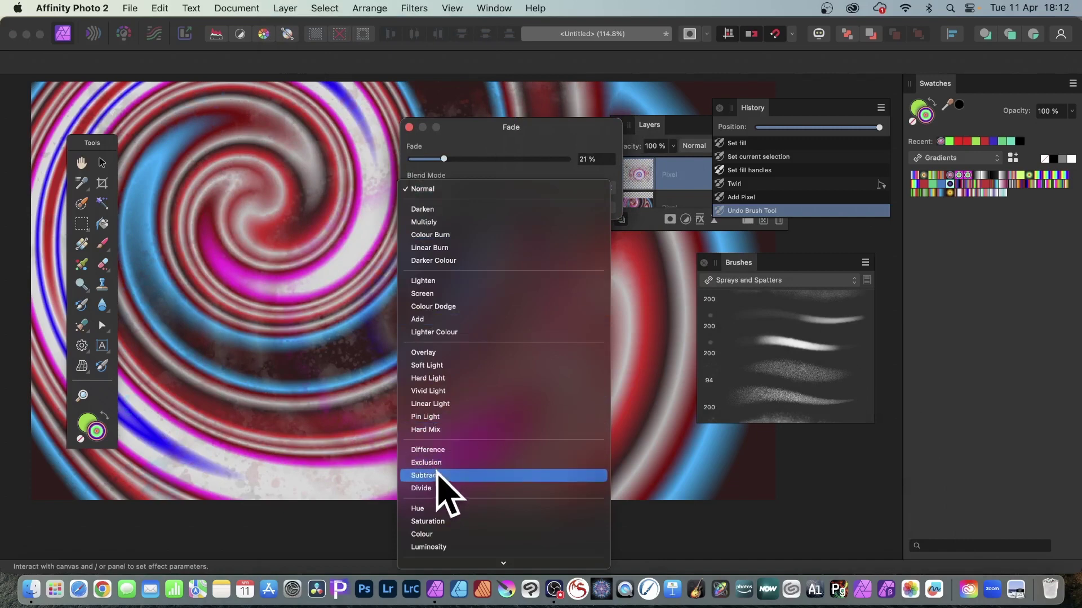
{"action": "left_click", "coordinate": [439, 450]}
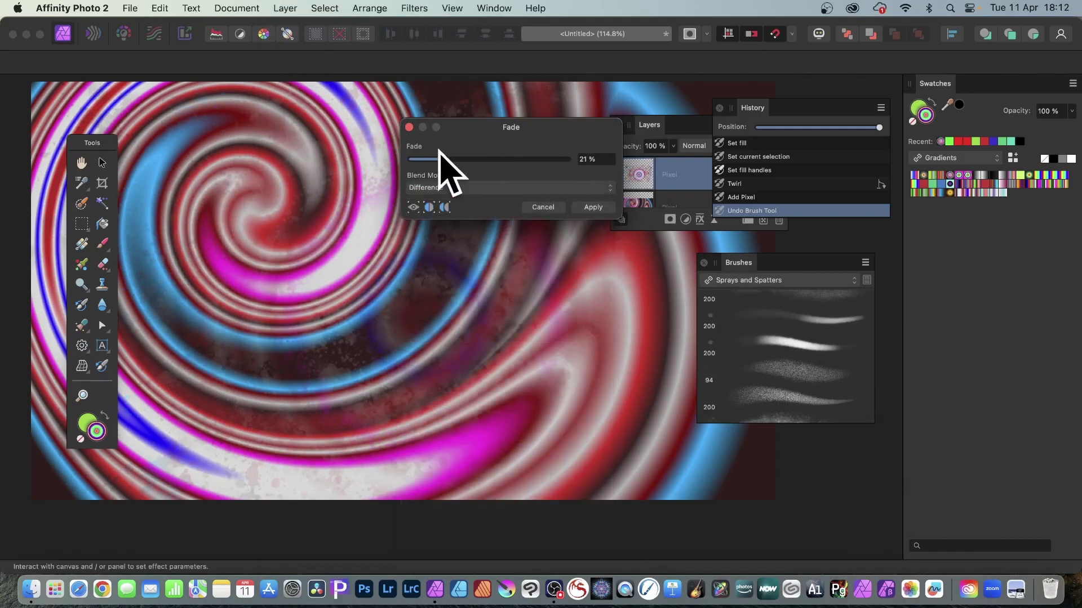
- Fade the new layer's Undo Brush stroke at 88% with the Linear Light blend mode
{"action": "left_click_drag", "start_coordinate": [440, 152], "coordinate": [514, 164]}
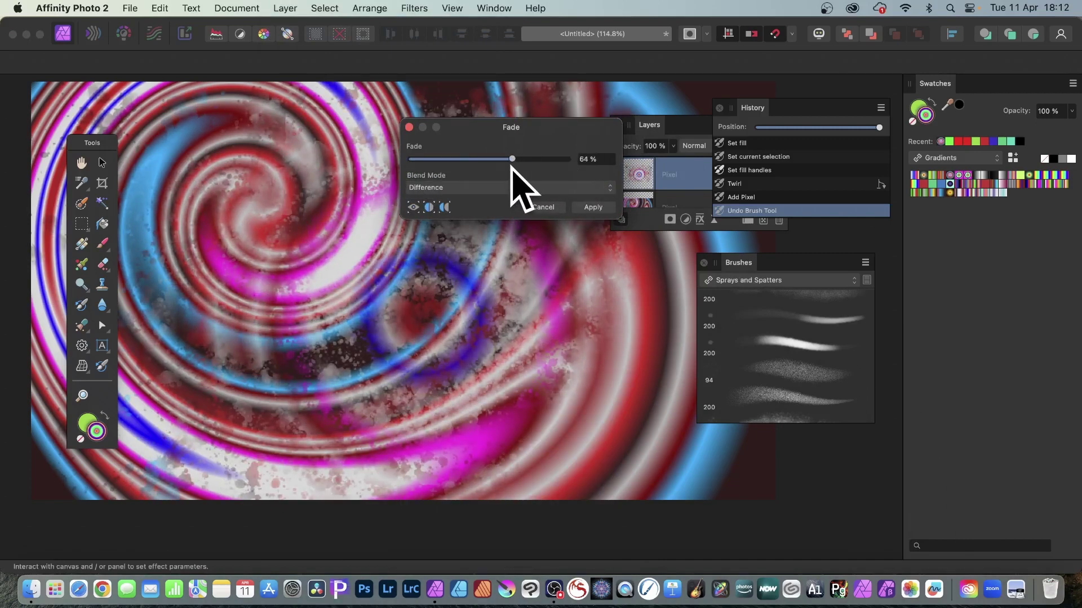
{"action": "left_click", "coordinate": [481, 189]}
{"action": "left_click", "coordinate": [447, 261]}
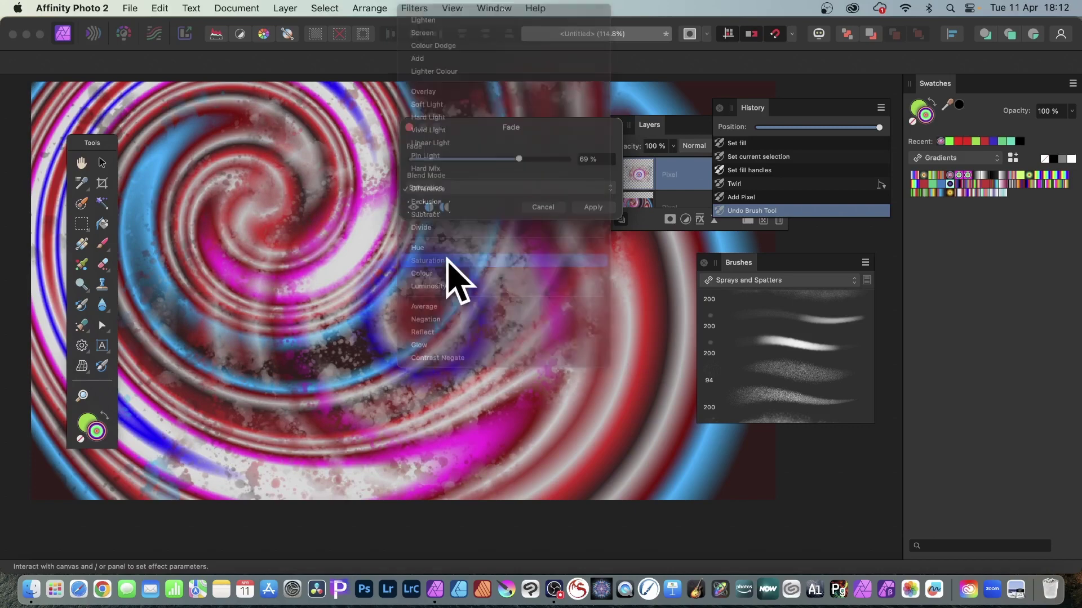
{"action": "left_click", "coordinate": [467, 189]}
{"action": "left_click", "coordinate": [481, 71]}
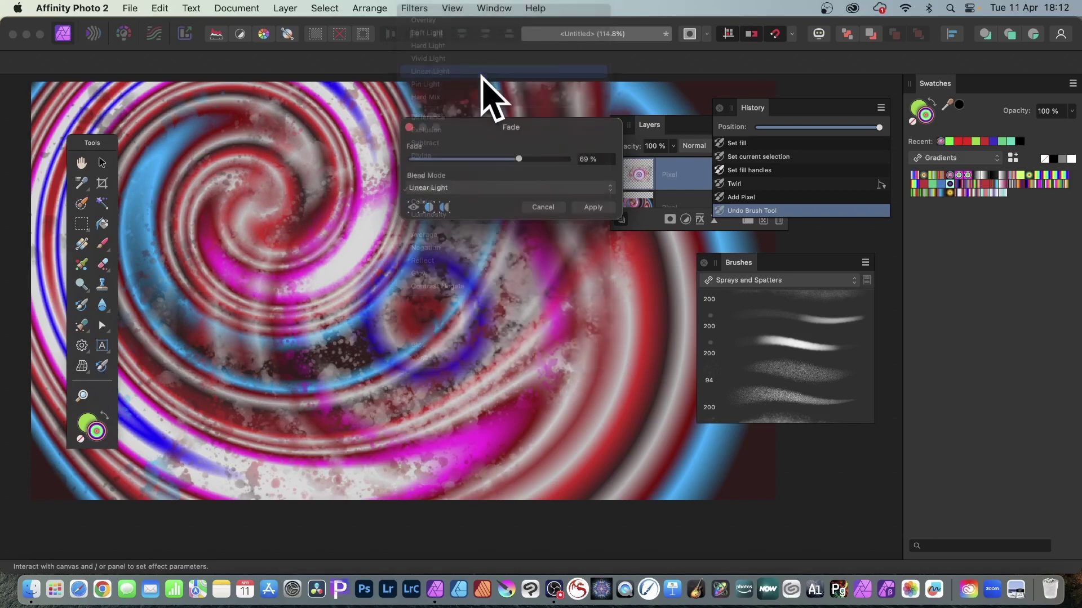
{"action": "left_click_drag", "start_coordinate": [518, 160], "coordinate": [549, 160]}
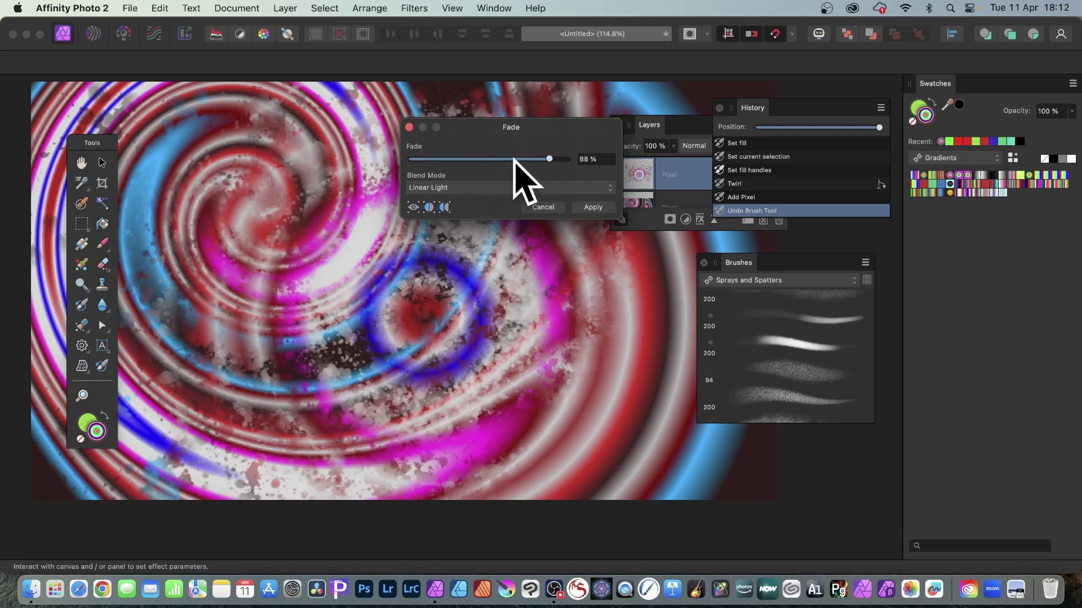
{"action": "left_click", "coordinate": [593, 207]}
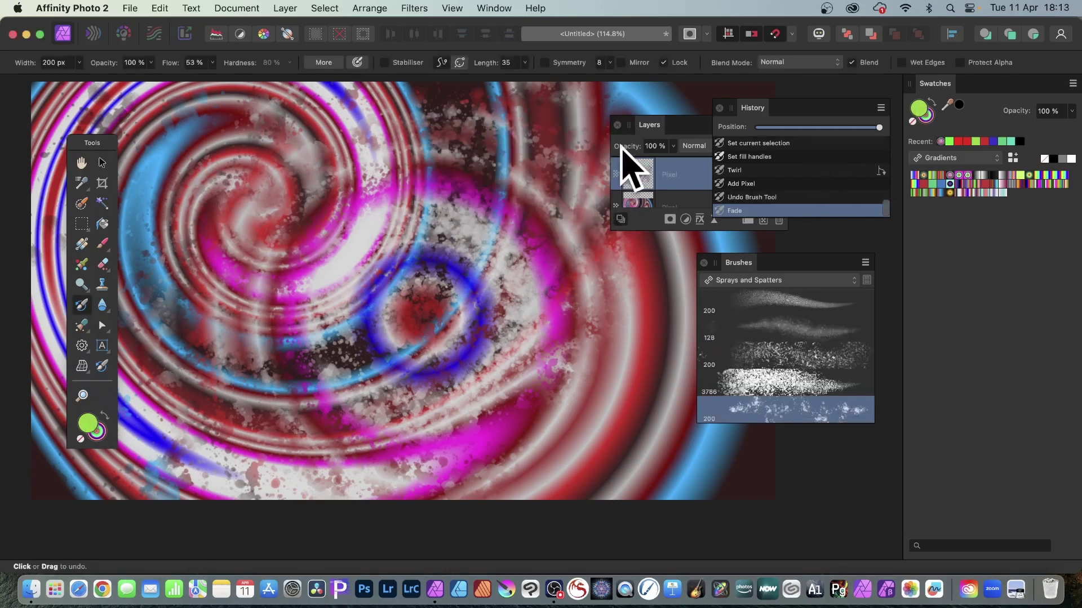
- Give the painted pixel layer a 3D layer effect with a 23.7 px radius and the standard S-curve profile
{"action": "left_click_drag", "start_coordinate": [651, 125], "coordinate": [455, 99]}
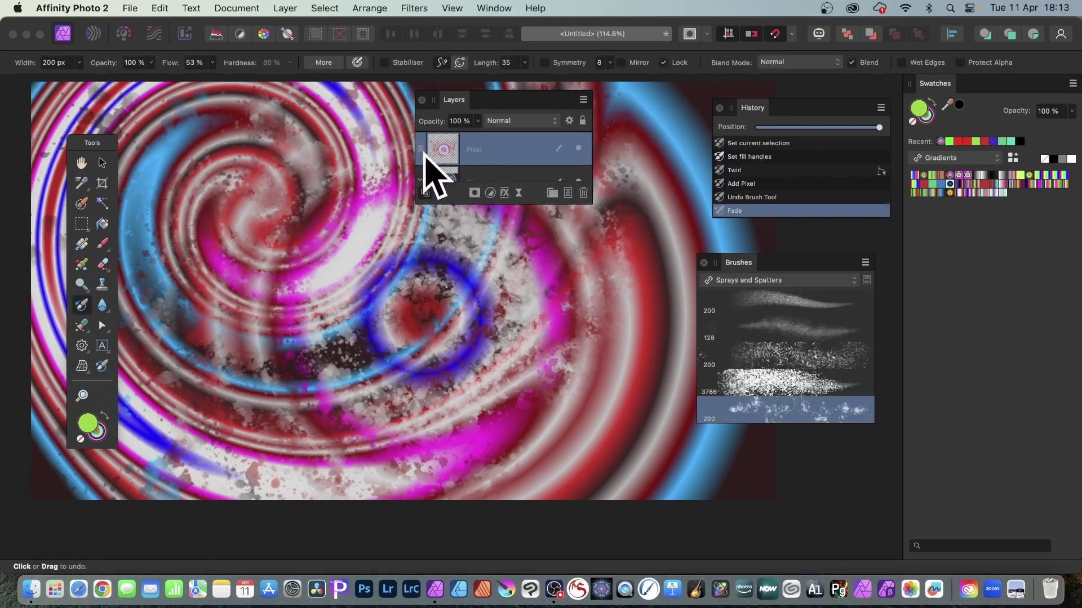
{"action": "left_click", "coordinate": [505, 193]}
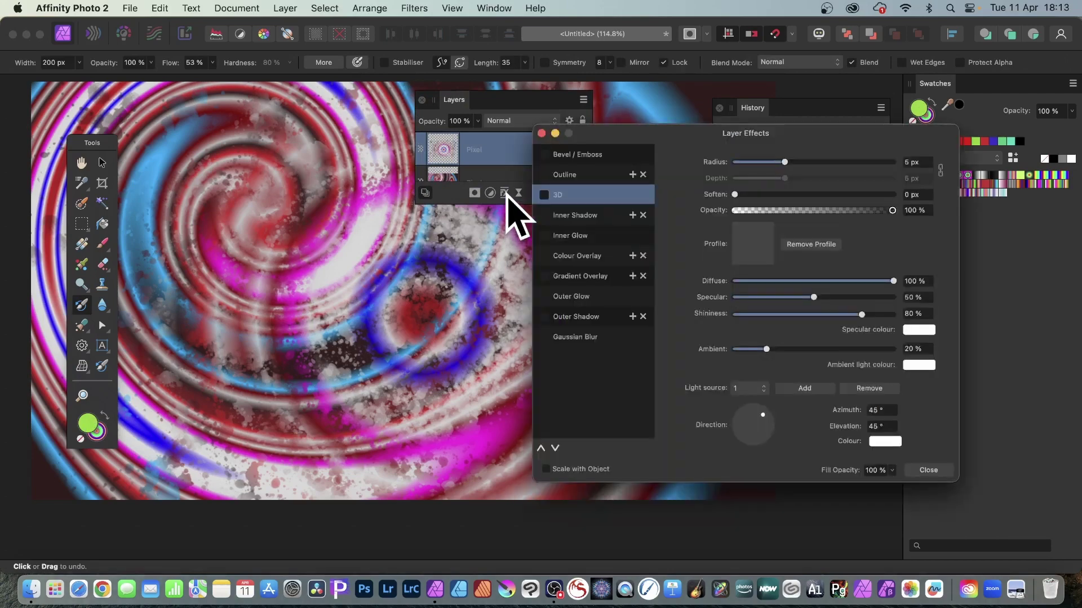
{"action": "left_click", "coordinate": [557, 196]}
{"action": "left_click_drag", "start_coordinate": [784, 162], "coordinate": [828, 162]}
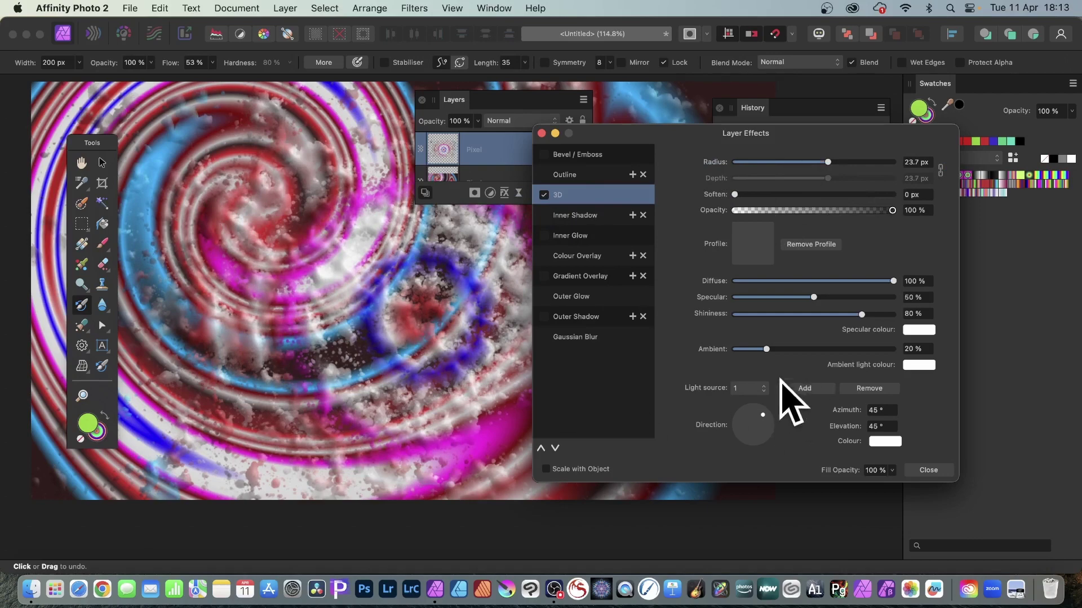
{"action": "left_click", "coordinate": [754, 256]}
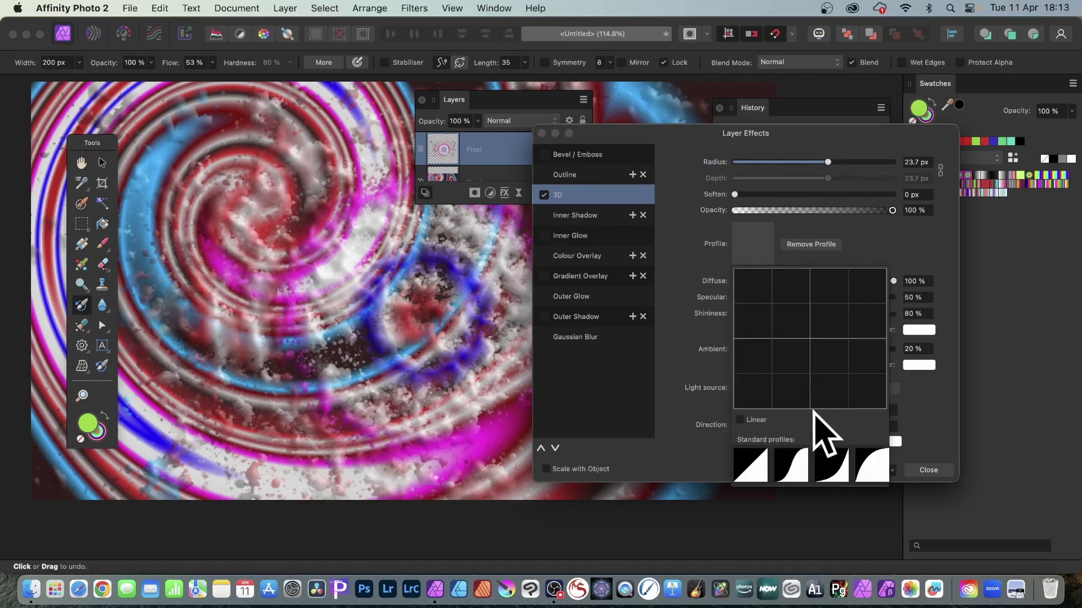
{"action": "left_click", "coordinate": [785, 472]}
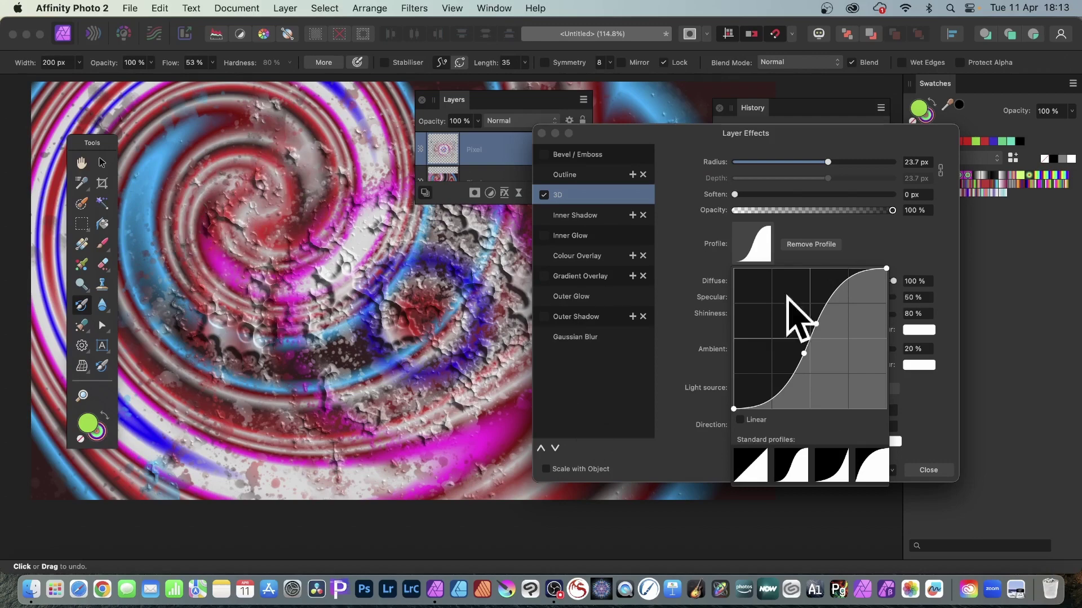
{"action": "left_click", "coordinate": [928, 472]}
{"action": "left_click", "coordinate": [927, 471]}
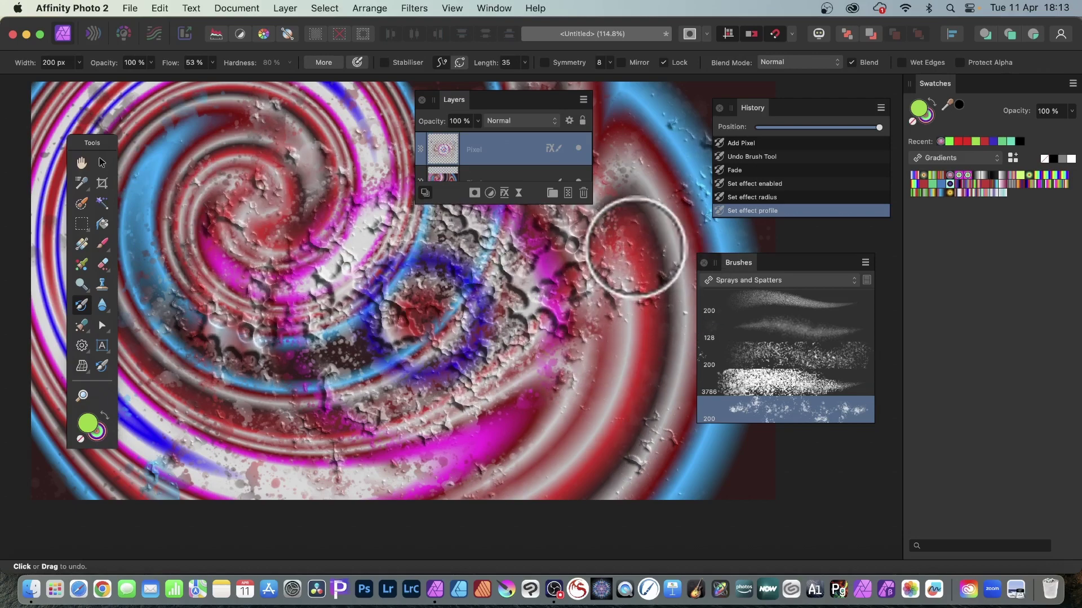
- Set the blend mode of the 3D-textured pixel layer to Difference
{"action": "left_click", "coordinate": [522, 121]}
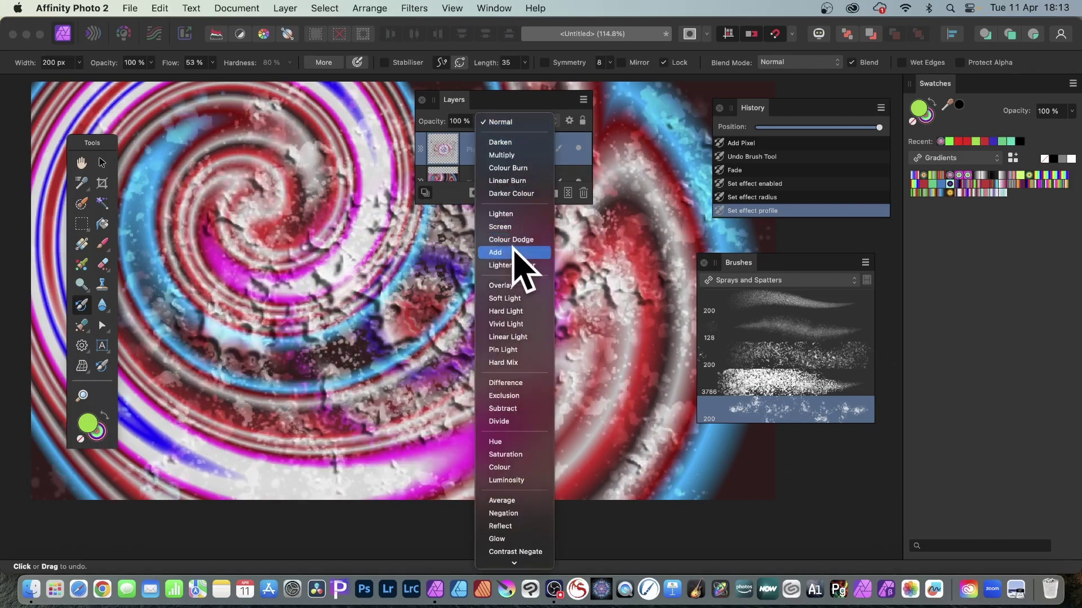
{"action": "left_click", "coordinate": [509, 383]}
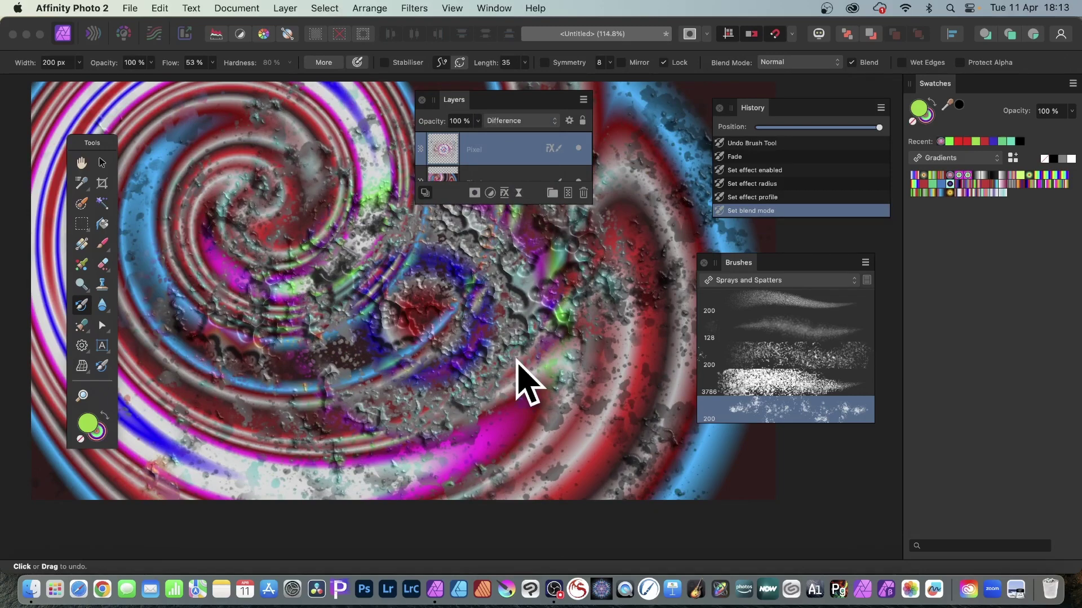
{"action": "left_click", "coordinate": [415, 9]}
{"action": "mouse_move", "coordinate": [429, 85]}
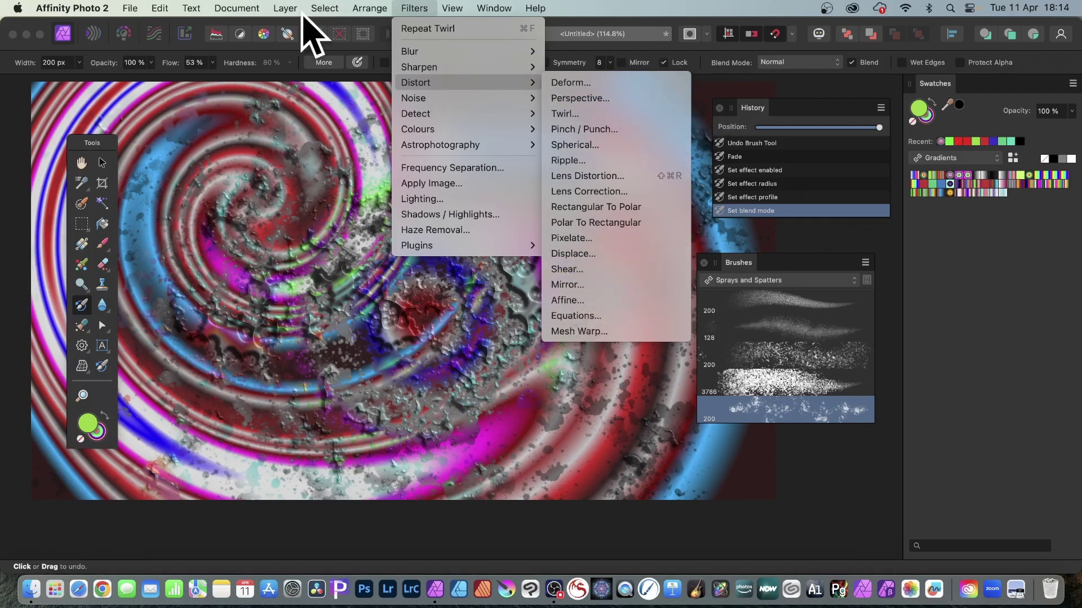
{"action": "mouse_move", "coordinate": [298, 10]}
{"action": "key", "text": "Escape"}
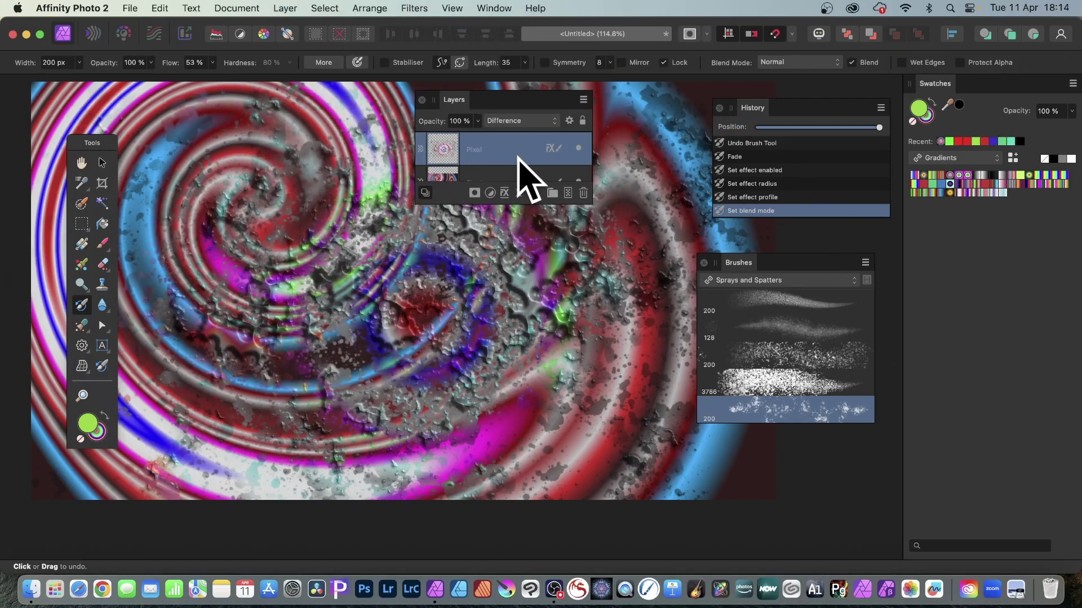
- Duplicate the textured layer twice, offsetting one copy towards the lower right and the next towards the canvas's lower-left area
{"action": "left_click", "coordinate": [102, 163]}
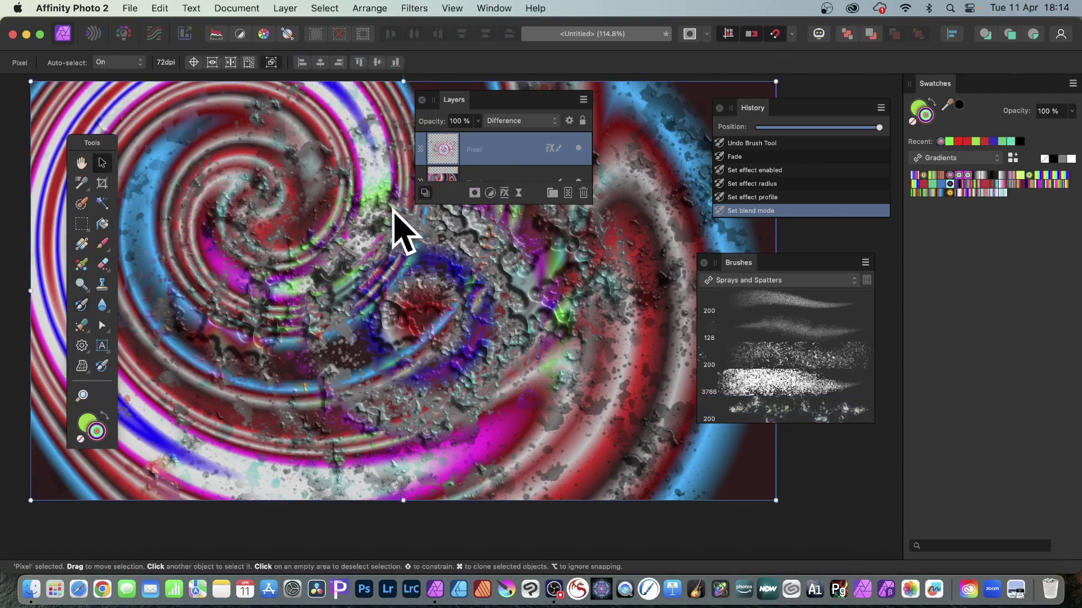
{"action": "scroll", "coordinate": [407, 257], "scroll_direction": "left", "scroll_amount": 1}
{"action": "scroll", "coordinate": [373, 248], "scroll_direction": "left", "scroll_amount": 1}
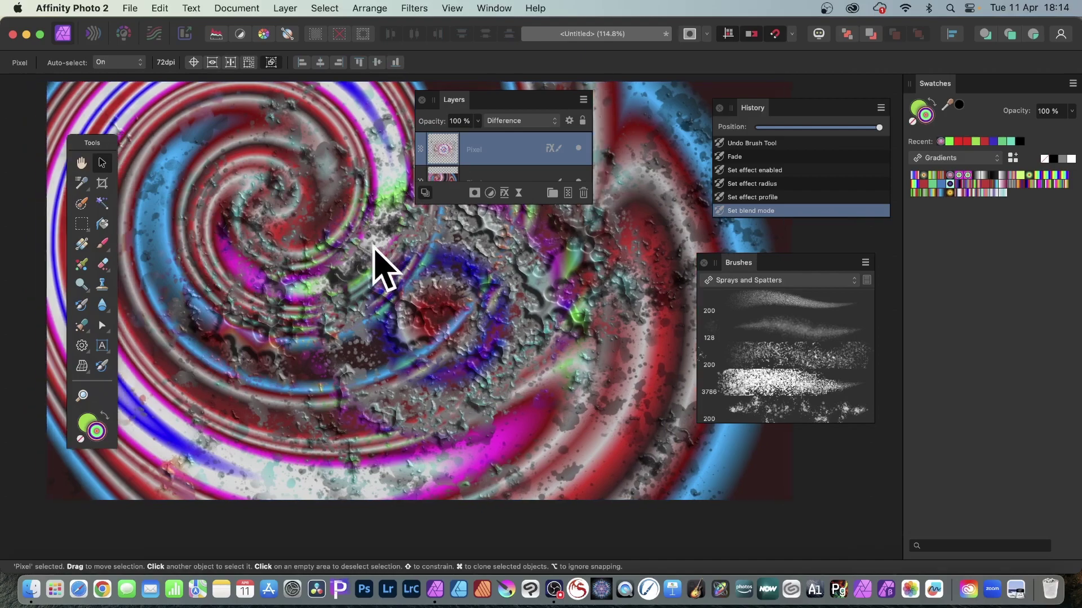
{"action": "left_click_drag", "start_coordinate": [381, 227], "coordinate": [442, 255]}
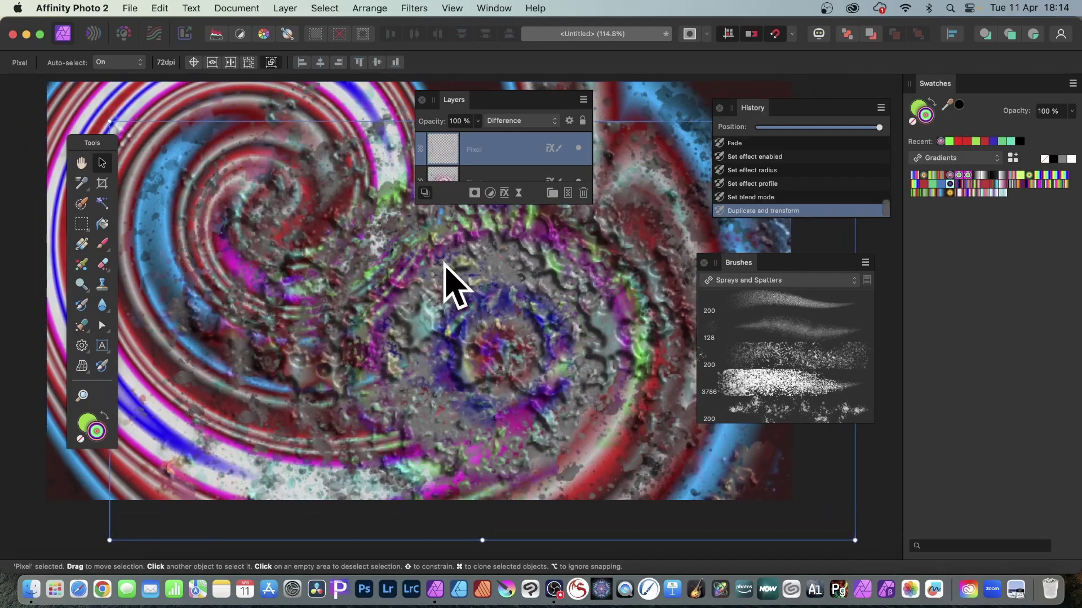
{"action": "left_click_drag", "start_coordinate": [447, 314], "coordinate": [169, 413]}
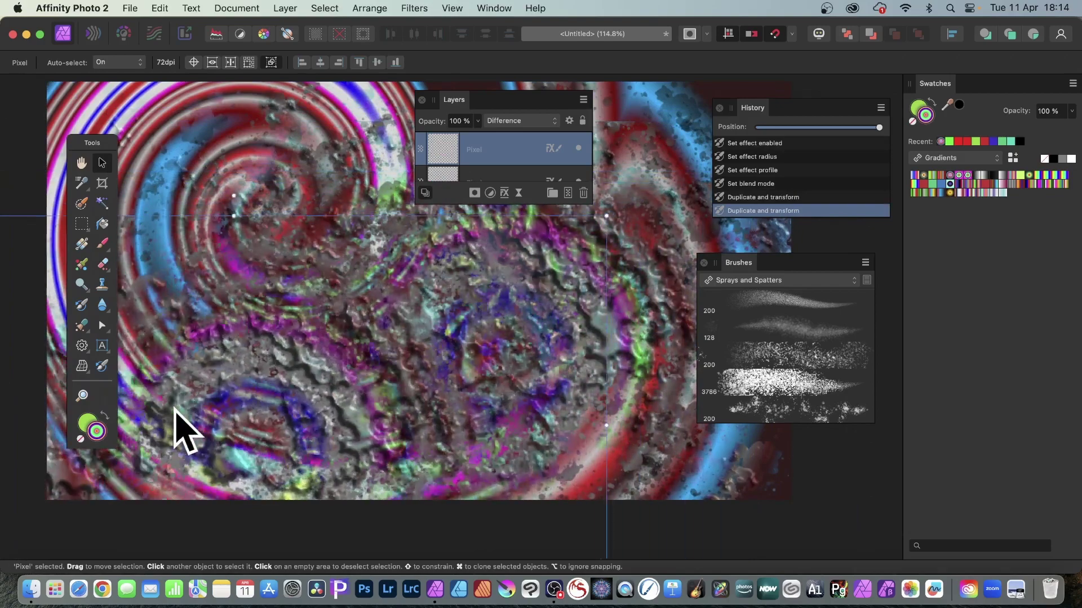
- Shrink the newest textured copy, rotate it and place its rings over the lower-left part of the spiral
{"action": "left_click_drag", "start_coordinate": [600, 220], "coordinate": [261, 454]}
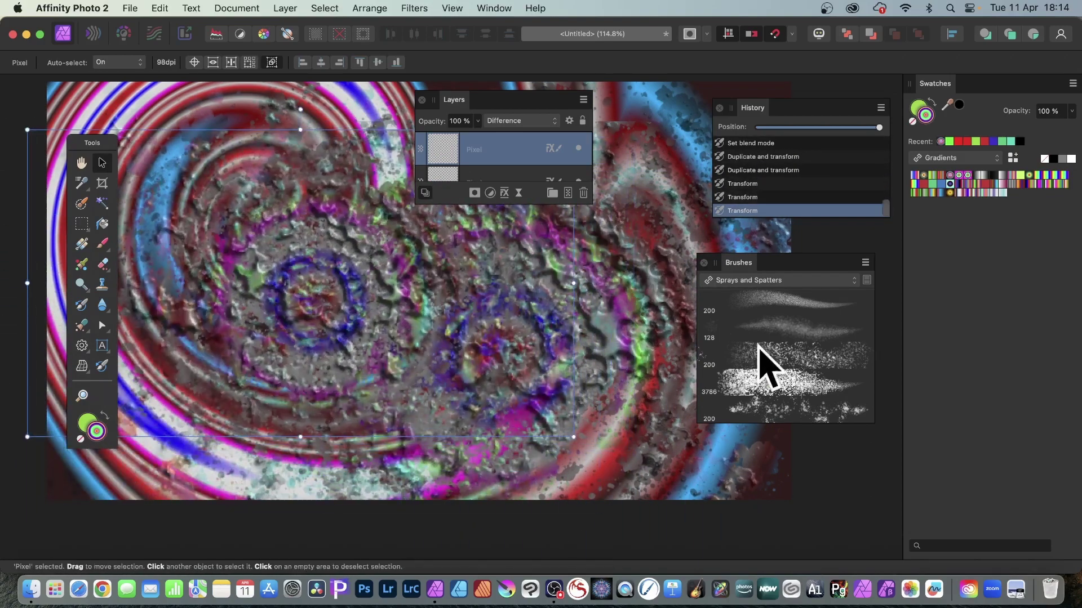
{"action": "left_click_drag", "start_coordinate": [575, 441], "coordinate": [378, 513]}
{"action": "left_click_drag", "start_coordinate": [344, 243], "coordinate": [276, 292]}
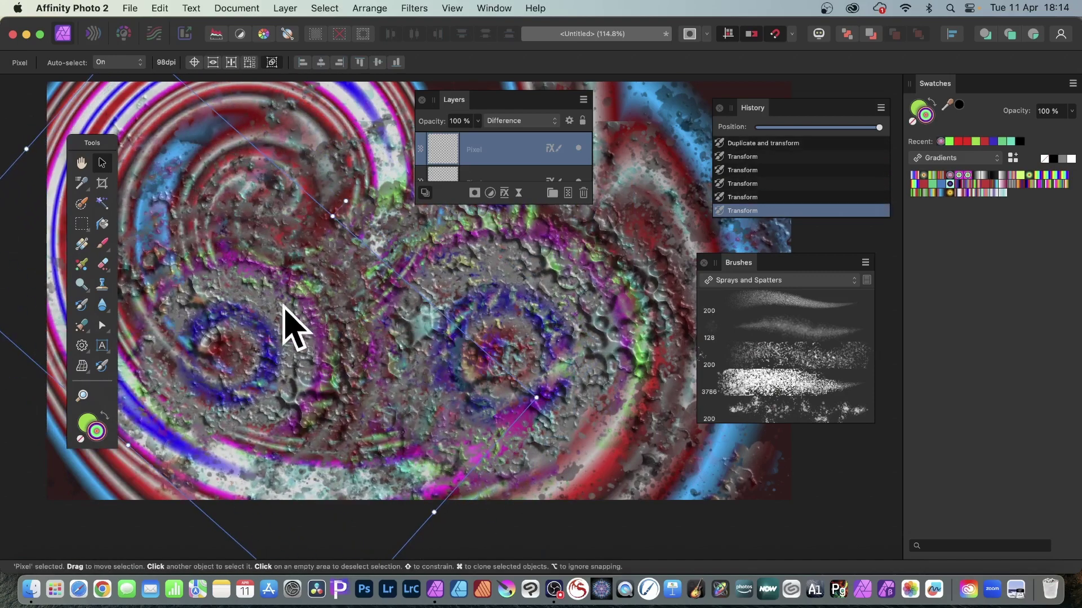
{"action": "key", "text": "super+j"}
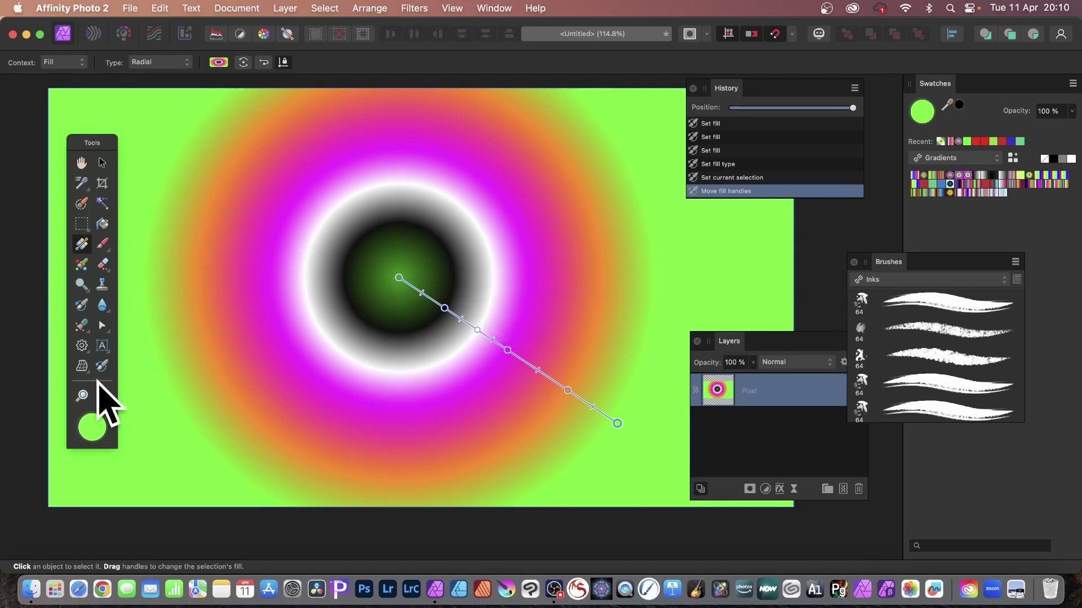
- Centre the Undo Brush's mirrored 8-fold symmetry origin on the radial gradient's middle and lock it there
{"action": "key", "text": "b"}
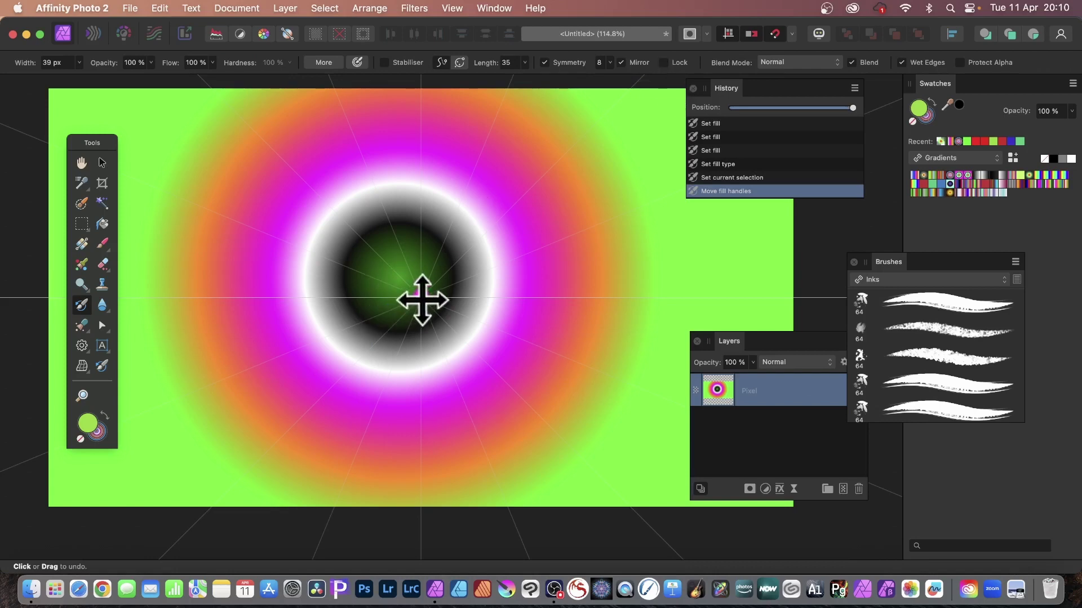
{"action": "left_click_drag", "start_coordinate": [422, 300], "coordinate": [401, 278]}
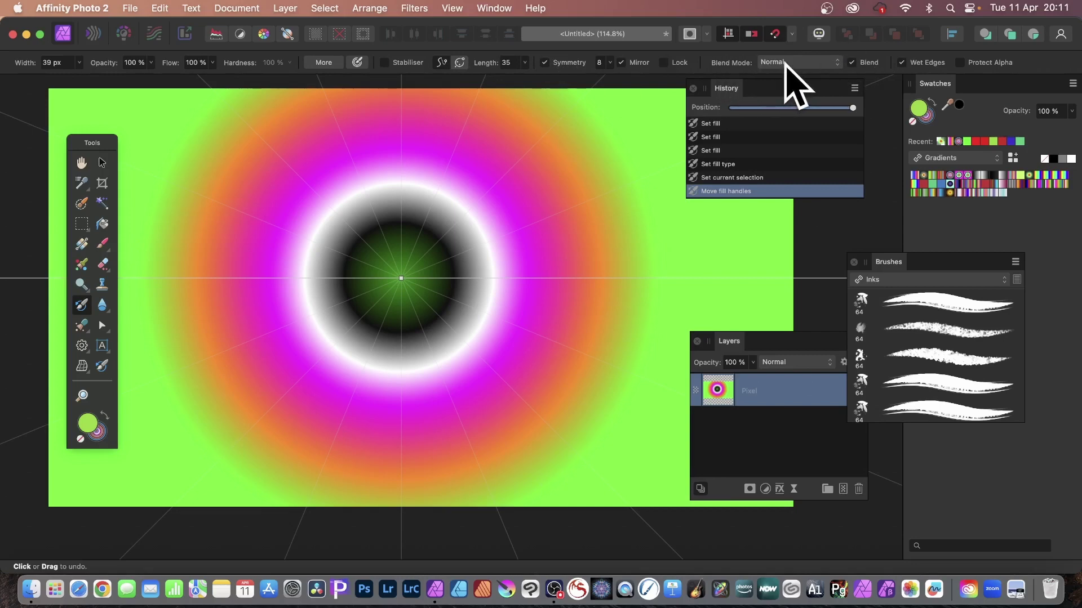
{"action": "left_click", "coordinate": [545, 62]}
{"action": "left_click", "coordinate": [545, 62]}
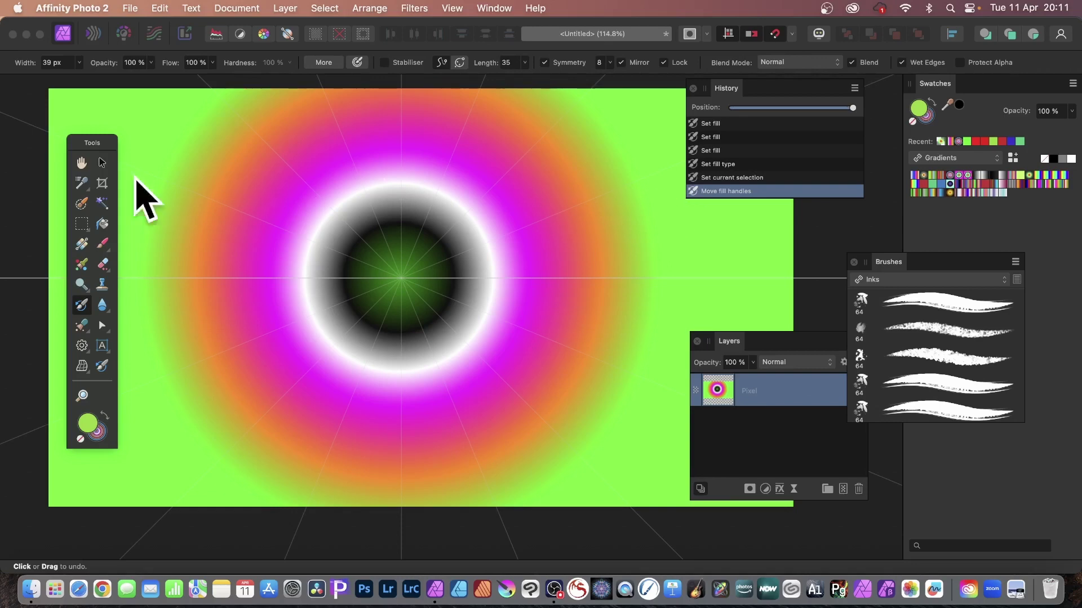
- Replace the radial gradient layer with a new empty pixel layer and activate the Undo Brush
{"action": "left_click", "coordinate": [102, 163]}
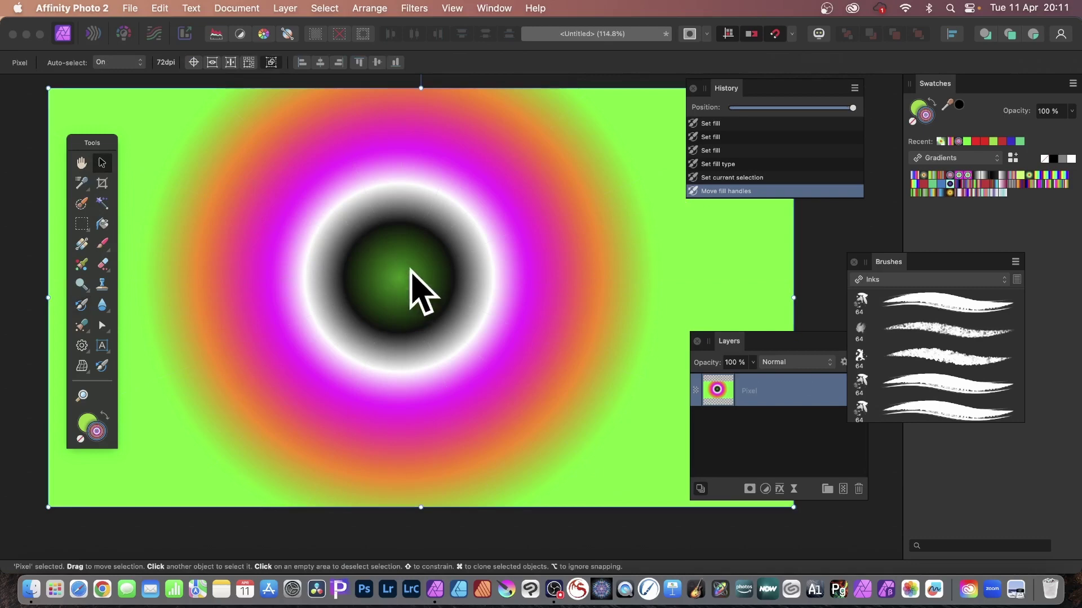
{"action": "key", "text": "Delete"}
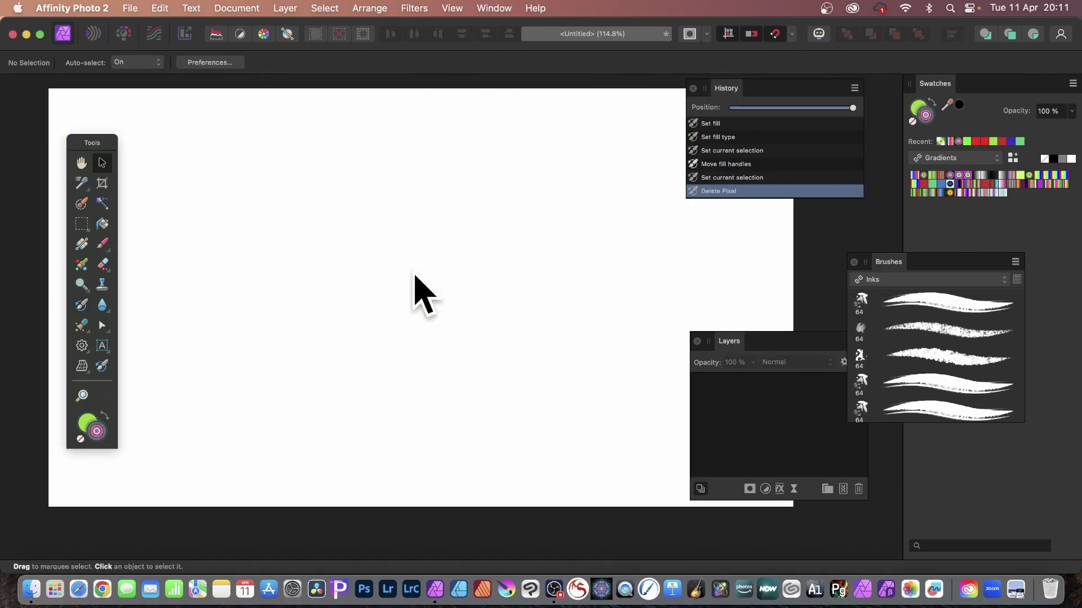
{"action": "scroll", "coordinate": [415, 276], "scroll_direction": "down", "scroll_amount": 2}
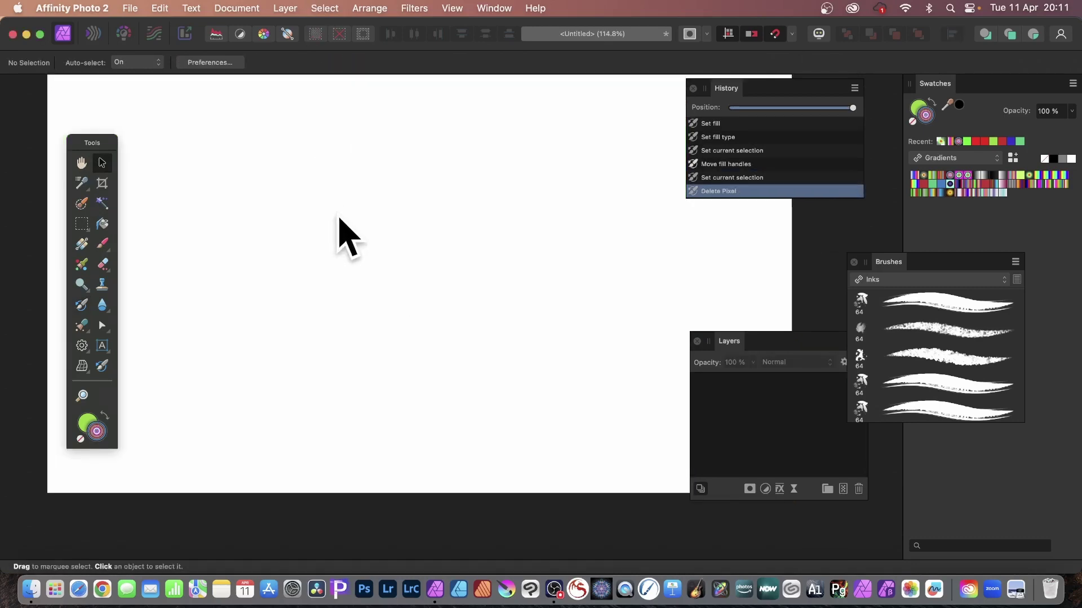
{"action": "left_click", "coordinate": [286, 8]}
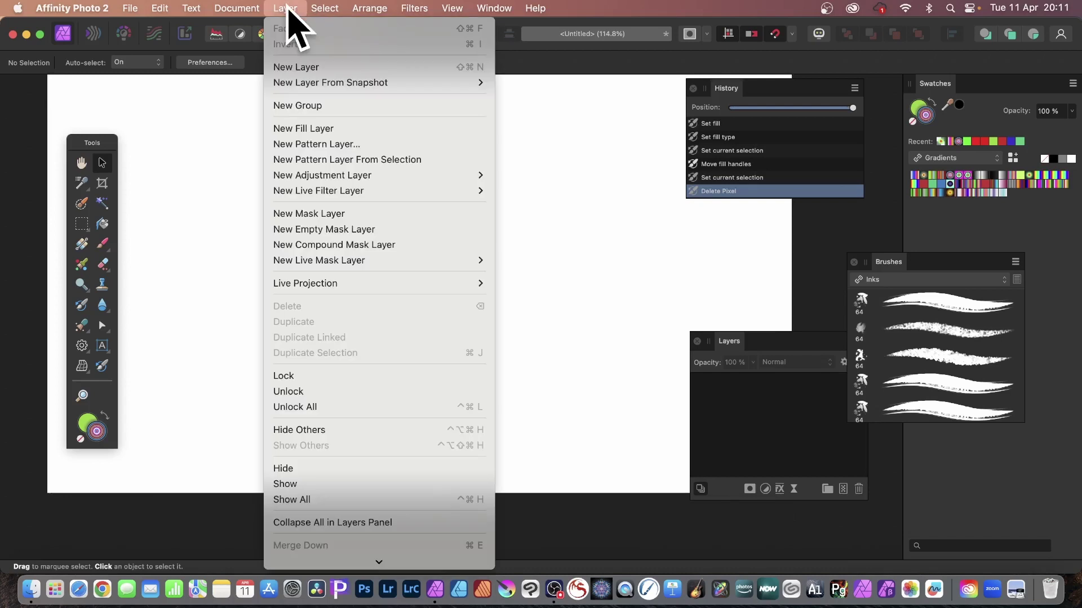
{"action": "left_click", "coordinate": [298, 67]}
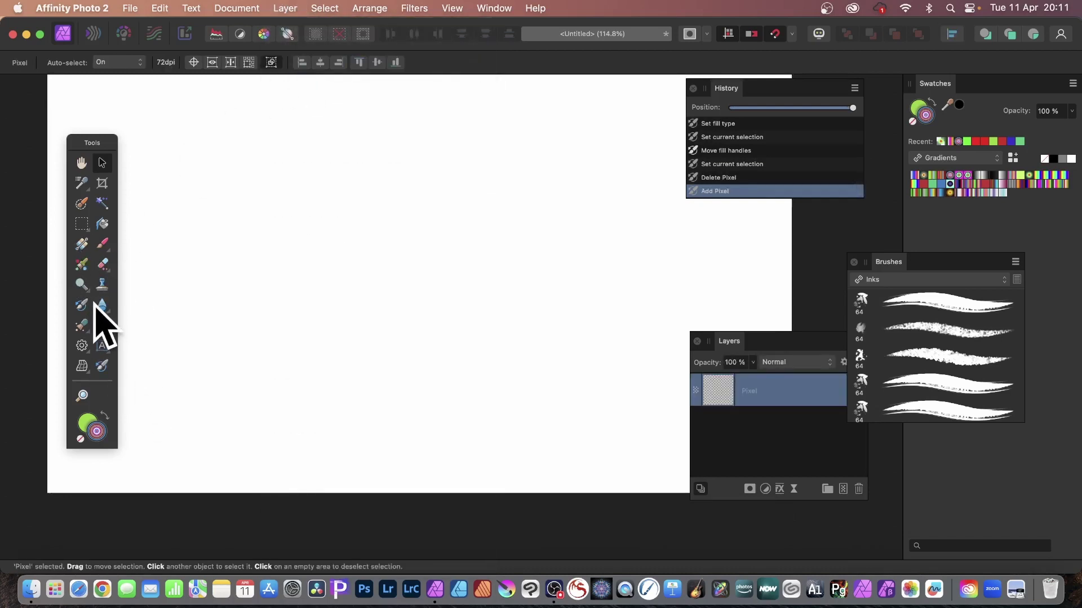
{"action": "left_click", "coordinate": [81, 305]}
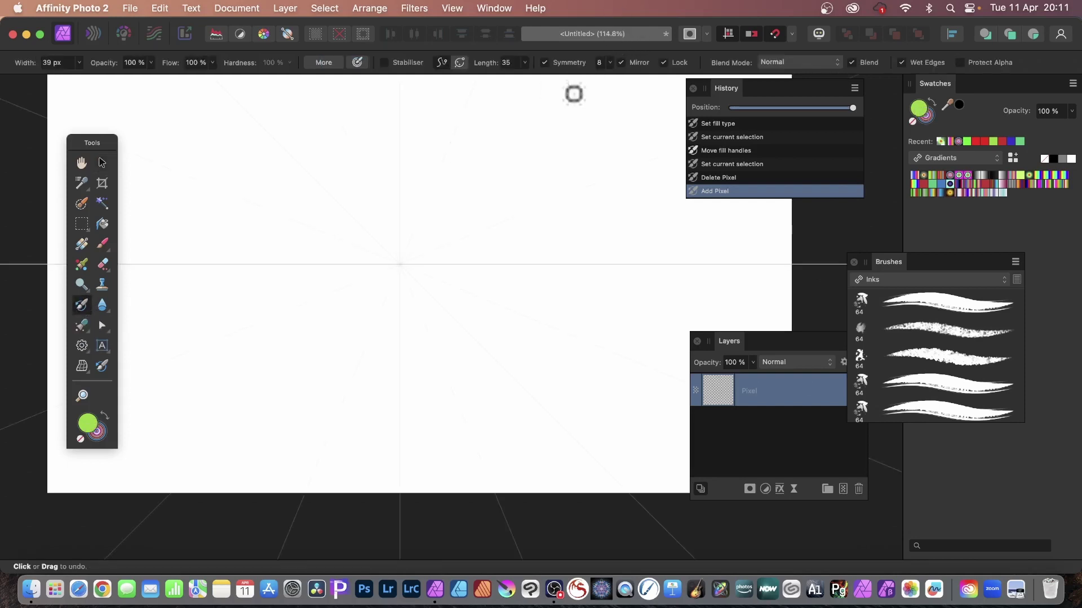
- Try painting wavy mirrored petals outwards from the symmetry centre with the Undo Brush, and undo the stroke
{"action": "left_click", "coordinate": [584, 77]}
{"action": "left_click_drag", "start_coordinate": [584, 77], "coordinate": [581, 77]}
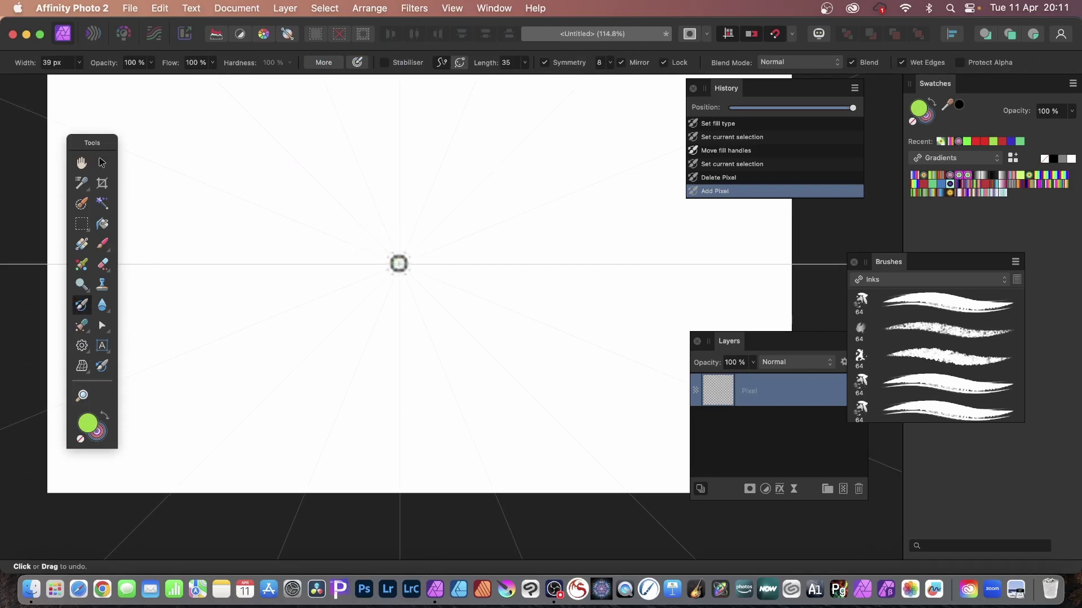
{"action": "mouse_move", "coordinate": [398, 263]}
{"action": "left_mouse_down"}
{"action": "mouse_move", "coordinate": [331, 214]}
{"action": "mouse_move", "coordinate": [318, 178]}
{"action": "mouse_move", "coordinate": [264, 149]}
{"action": "mouse_move", "coordinate": [257, 131]}
{"action": "mouse_move", "coordinate": [175, 93]}
{"action": "mouse_move", "coordinate": [206, 132]}
{"action": "mouse_move", "coordinate": [277, 169]}
{"action": "mouse_move", "coordinate": [304, 210]}
{"action": "mouse_move", "coordinate": [448, 273]}
{"action": "mouse_move", "coordinate": [204, 159]}
{"action": "mouse_move", "coordinate": [169, 134]}
{"action": "mouse_move", "coordinate": [174, 103]}
{"action": "left_mouse_up"}
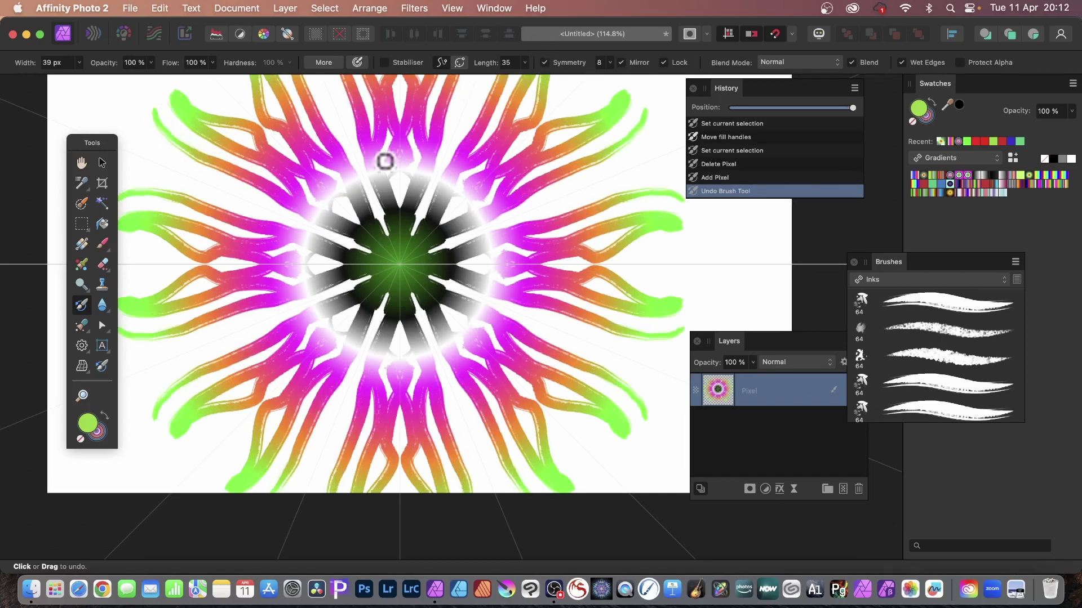
{"action": "key", "text": "super+z"}
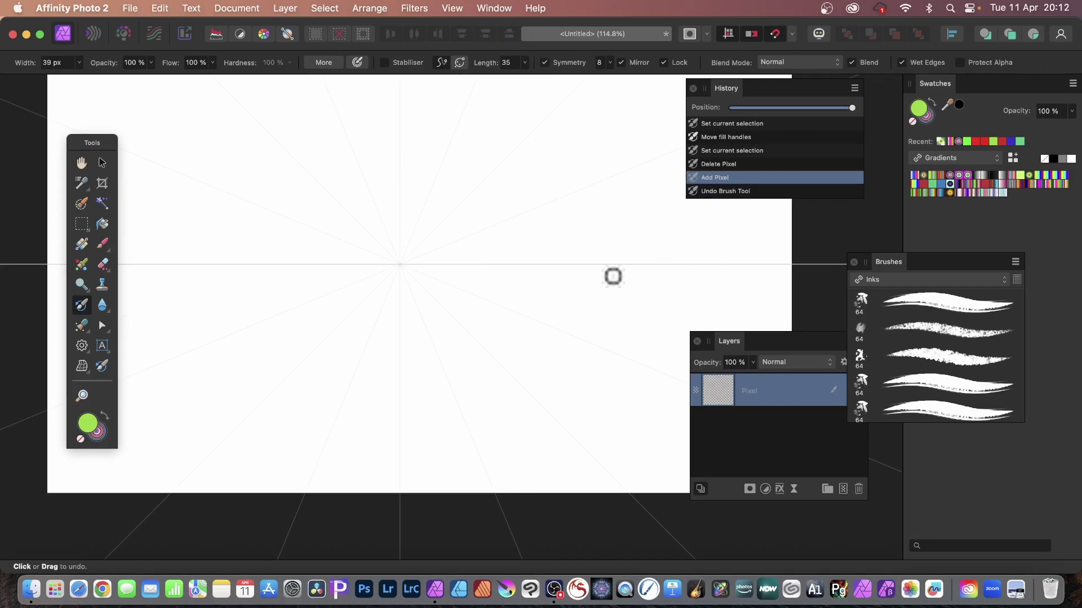
- Paint mirrored petals with the Undo Brush from around the symmetry centre out to the green outer tips
{"action": "mouse_move", "coordinate": [412, 263]}
{"action": "left_mouse_down"}
{"action": "mouse_move", "coordinate": [400, 217]}
{"action": "mouse_move", "coordinate": [433, 153]}
{"action": "mouse_move", "coordinate": [456, 246]}
{"action": "left_mouse_up"}
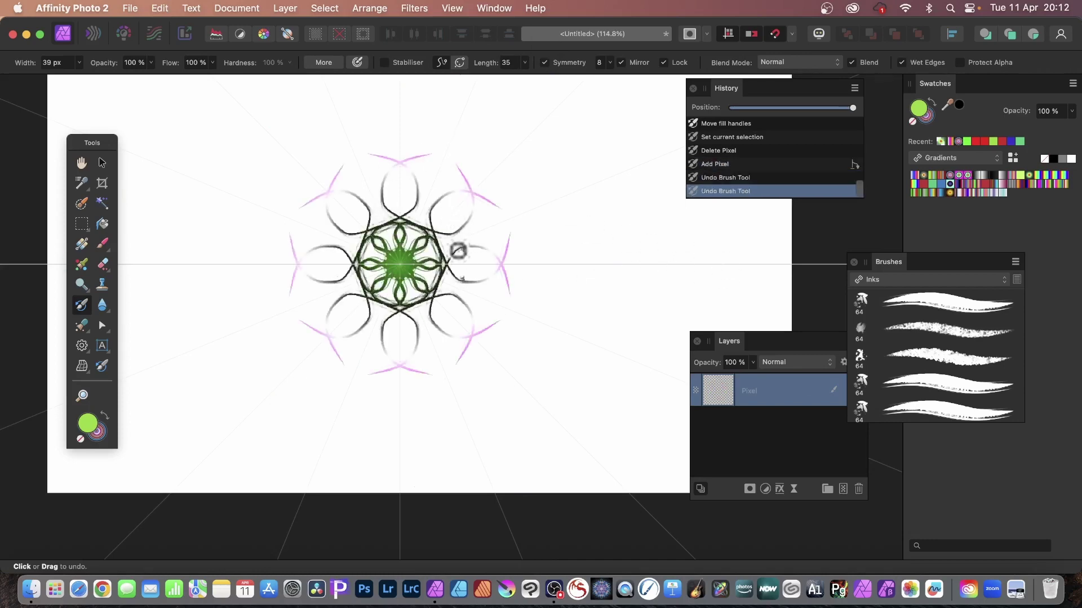
{"action": "mouse_move", "coordinate": [381, 225]}
{"action": "left_mouse_down"}
{"action": "mouse_move", "coordinate": [345, 215]}
{"action": "mouse_move", "coordinate": [198, 44]}
{"action": "left_mouse_up"}
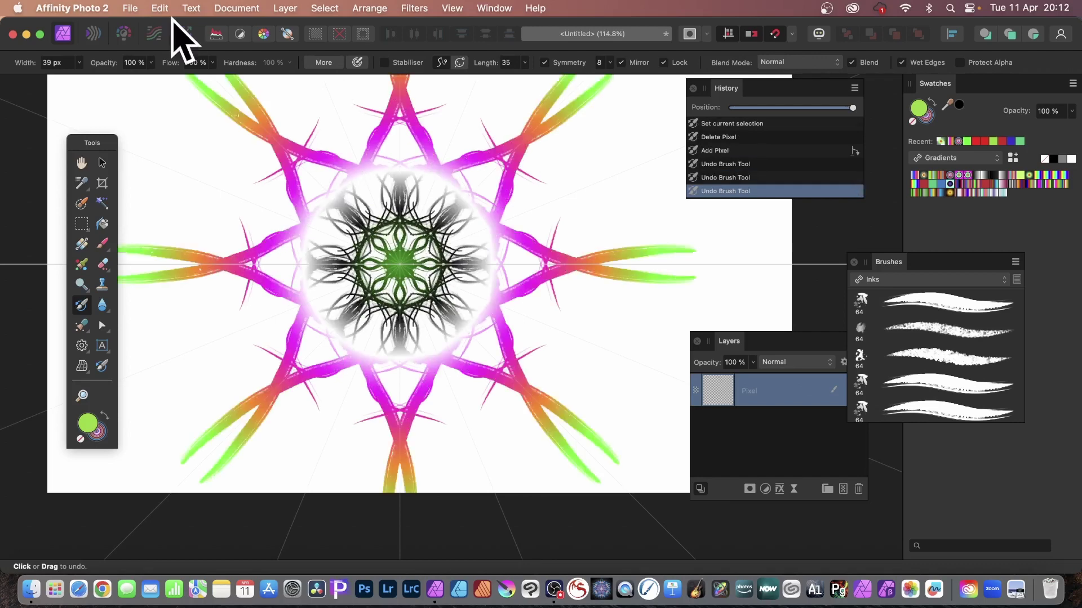
- Add a new pixel layer and fill in the flower's dark green centre with mirrored Undo Brush strokes
{"action": "left_click", "coordinate": [288, 7]}
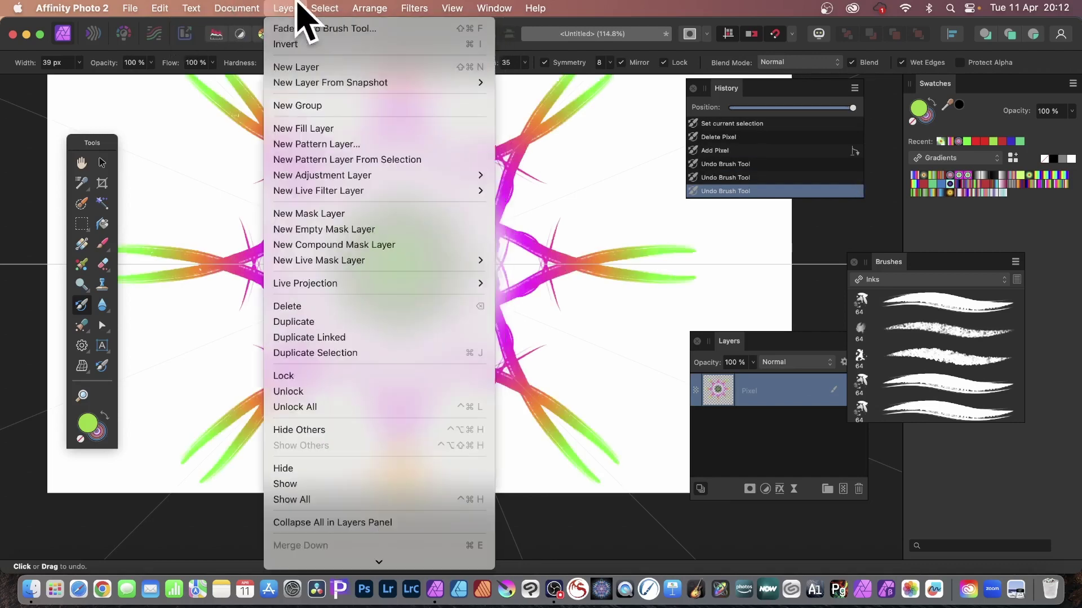
{"action": "left_click", "coordinate": [289, 68]}
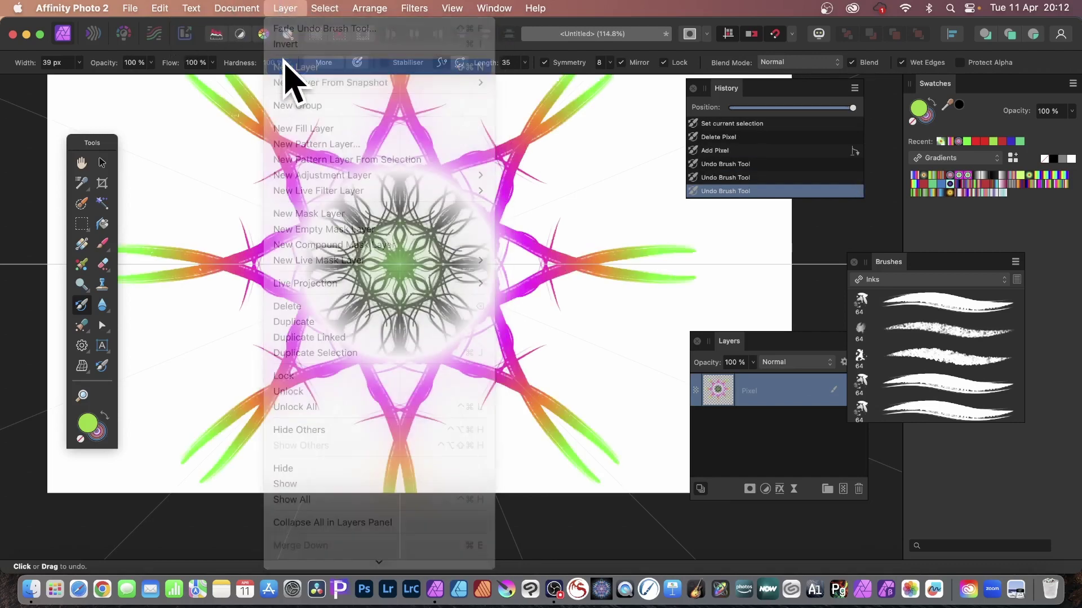
{"action": "mouse_move", "coordinate": [410, 268]}
{"action": "left_mouse_down"}
{"action": "mouse_move", "coordinate": [397, 242]}
{"action": "mouse_move", "coordinate": [406, 231]}
{"action": "left_mouse_up"}
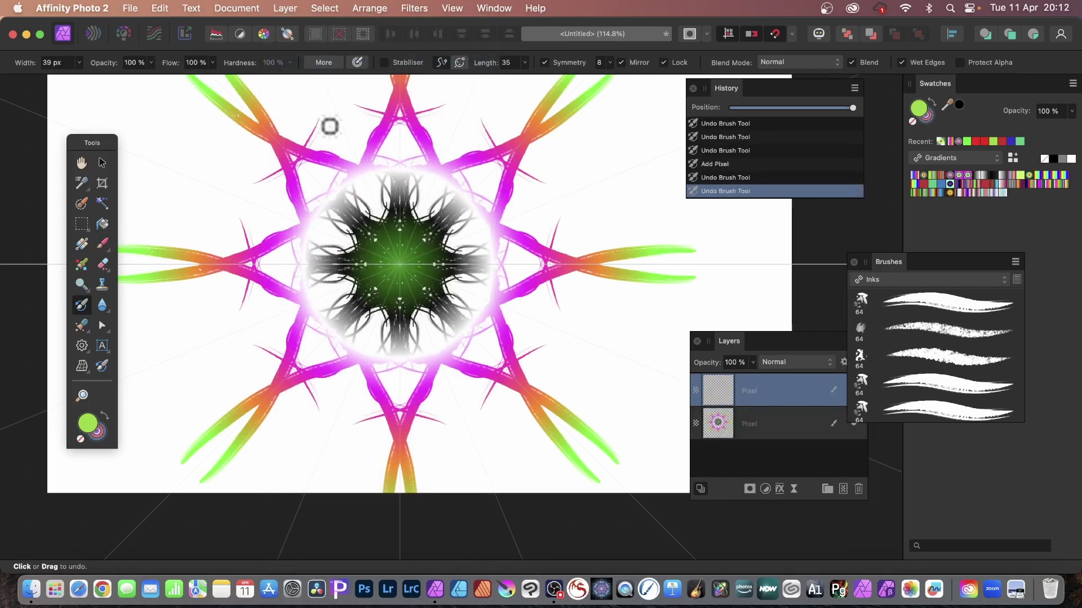
- Set the Undo Brush width to 49 px and paint dense mirrored petals from the dark centre through to the outer tips
{"action": "left_click", "coordinate": [79, 62]}
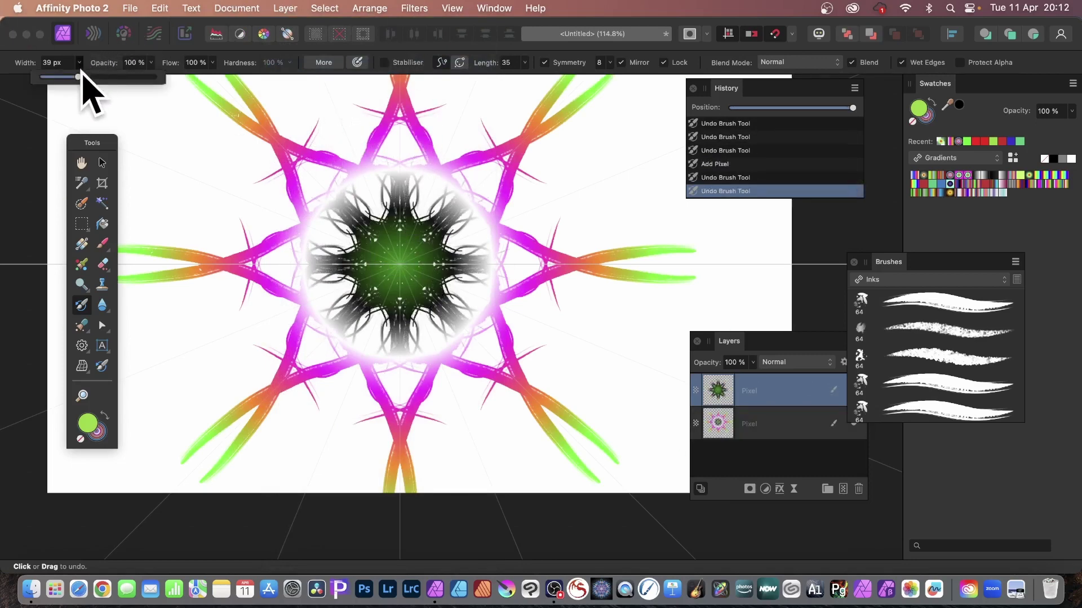
{"action": "left_click_drag", "start_coordinate": [89, 77], "coordinate": [91, 77]}
{"action": "mouse_move", "coordinate": [403, 198]}
{"action": "left_mouse_down"}
{"action": "mouse_move", "coordinate": [408, 207]}
{"action": "mouse_move", "coordinate": [397, 135]}
{"action": "mouse_move", "coordinate": [448, 54]}
{"action": "left_mouse_up"}
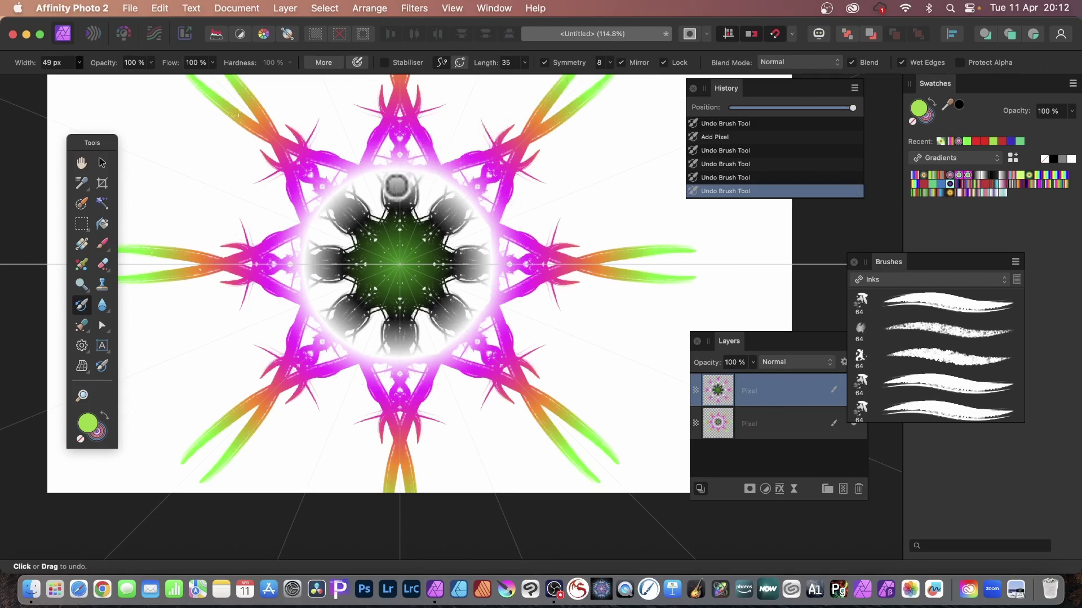
{"action": "mouse_move", "coordinate": [539, 148]}
{"action": "left_mouse_down"}
{"action": "mouse_move", "coordinate": [522, 192]}
{"action": "mouse_move", "coordinate": [431, 204]}
{"action": "mouse_move", "coordinate": [412, 181]}
{"action": "left_mouse_up"}
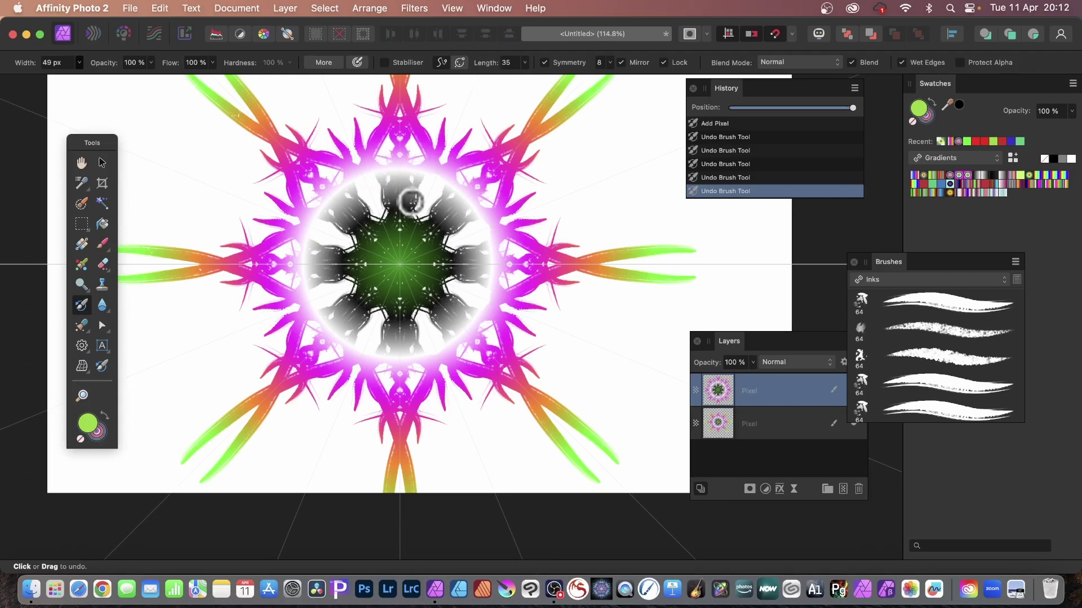
{"action": "left_click_drag", "start_coordinate": [497, 178], "coordinate": [448, 218]}
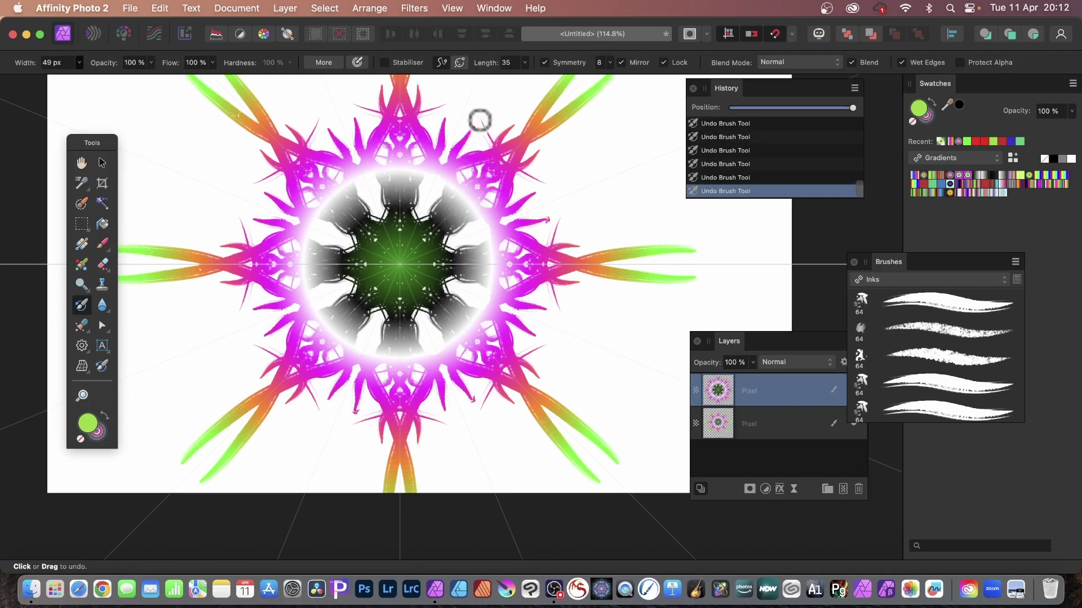
{"action": "mouse_move", "coordinate": [447, 164]}
{"action": "left_mouse_down"}
{"action": "mouse_move", "coordinate": [512, 103]}
{"action": "mouse_move", "coordinate": [525, 149]}
{"action": "mouse_move", "coordinate": [502, 139]}
{"action": "mouse_move", "coordinate": [505, 124]}
{"action": "mouse_move", "coordinate": [644, 106]}
{"action": "mouse_move", "coordinate": [540, 179]}
{"action": "mouse_move", "coordinate": [512, 160]}
{"action": "mouse_move", "coordinate": [589, 117]}
{"action": "mouse_move", "coordinate": [556, 165]}
{"action": "mouse_move", "coordinate": [600, 109]}
{"action": "left_mouse_up"}
{"action": "mouse_move", "coordinate": [548, 185]}
{"action": "left_mouse_down"}
{"action": "mouse_move", "coordinate": [599, 212]}
{"action": "mouse_move", "coordinate": [512, 196]}
{"action": "mouse_move", "coordinate": [475, 230]}
{"action": "mouse_move", "coordinate": [492, 212]}
{"action": "mouse_move", "coordinate": [611, 185]}
{"action": "left_mouse_up"}
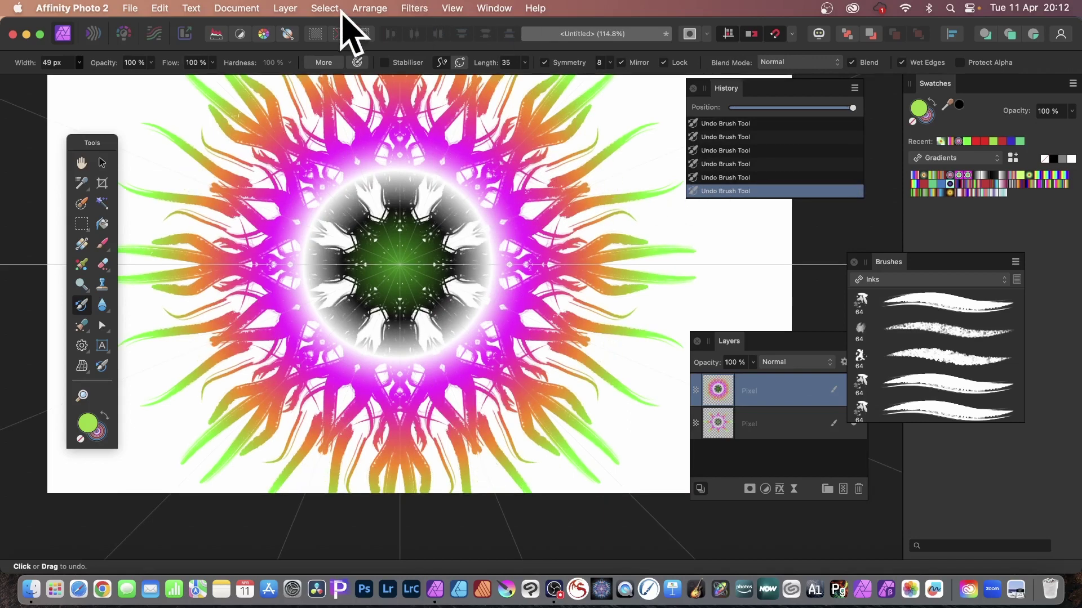
- Add another new pixel layer and paint wavy mirrored strands from the centre out past the green petal tips
{"action": "left_click", "coordinate": [285, 8]}
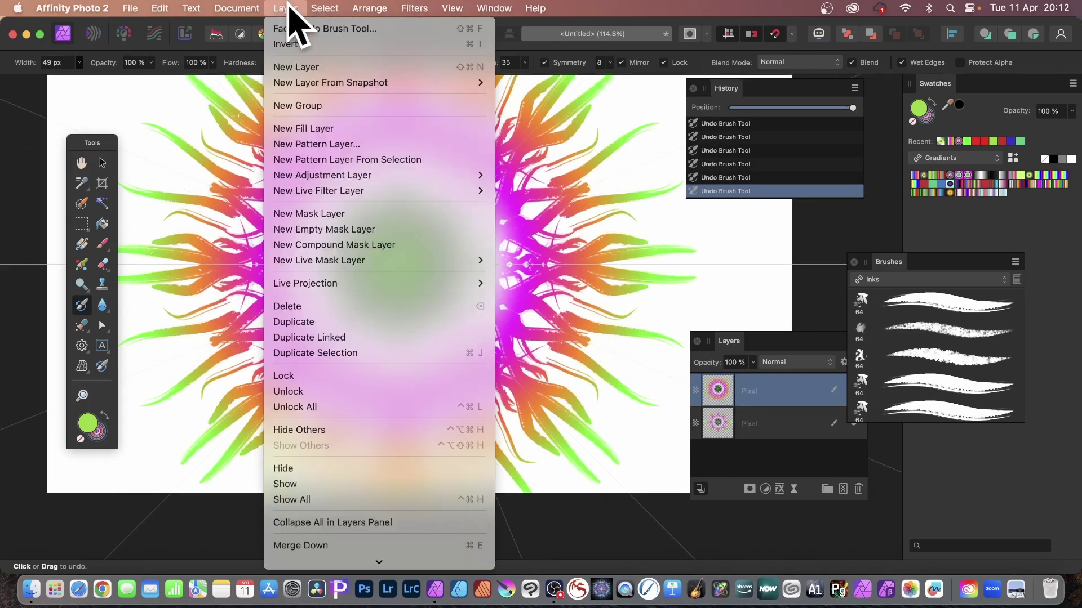
{"action": "left_click", "coordinate": [301, 67]}
{"action": "mouse_move", "coordinate": [403, 239]}
{"action": "left_mouse_down"}
{"action": "mouse_move", "coordinate": [333, 136]}
{"action": "mouse_move", "coordinate": [362, 140]}
{"action": "mouse_move", "coordinate": [272, 80]}
{"action": "mouse_move", "coordinate": [278, 120]}
{"action": "mouse_move", "coordinate": [159, 103]}
{"action": "mouse_move", "coordinate": [213, 137]}
{"action": "mouse_move", "coordinate": [121, 84]}
{"action": "left_mouse_up"}
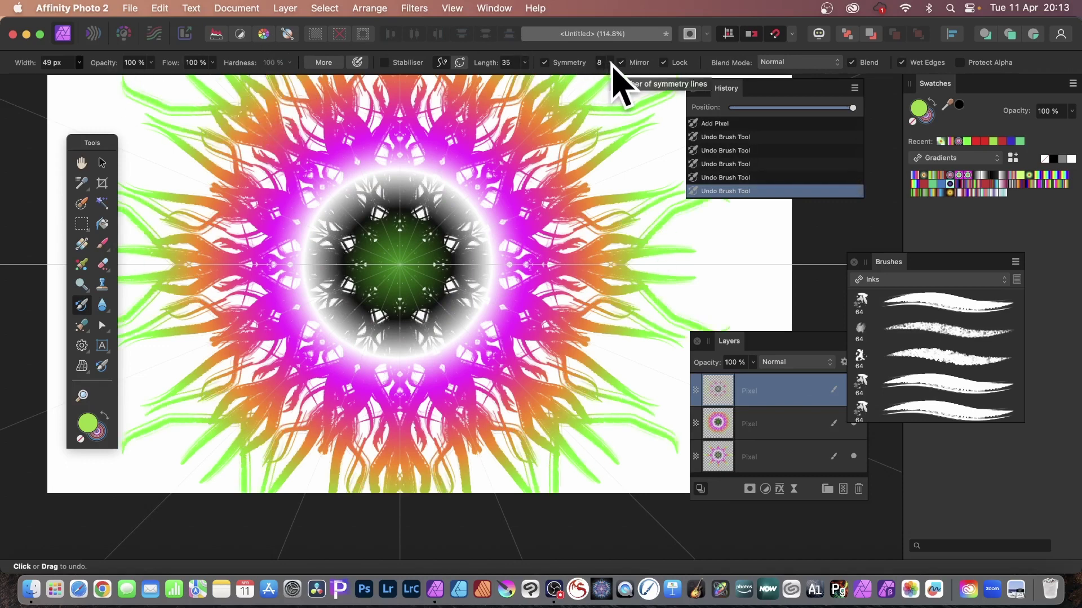
- Reduce the brush symmetry to 4 lines and paint mirrored strokes from the centre outwards to extend the petals diagonally
{"action": "left_click", "coordinate": [587, 62]}
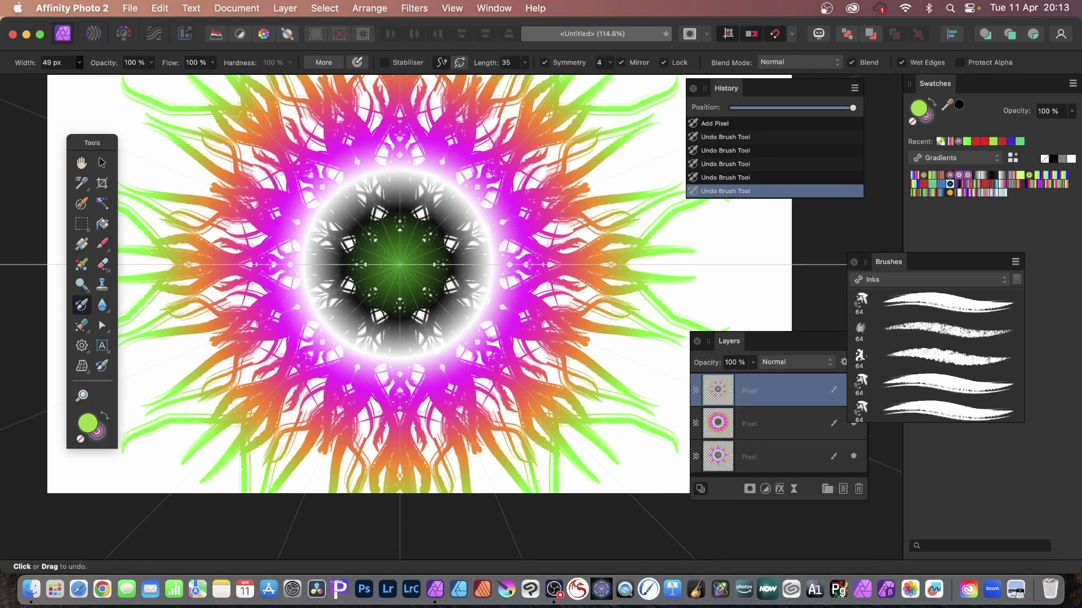
{"action": "left_click_drag", "start_coordinate": [395, 259], "coordinate": [358, 238]}
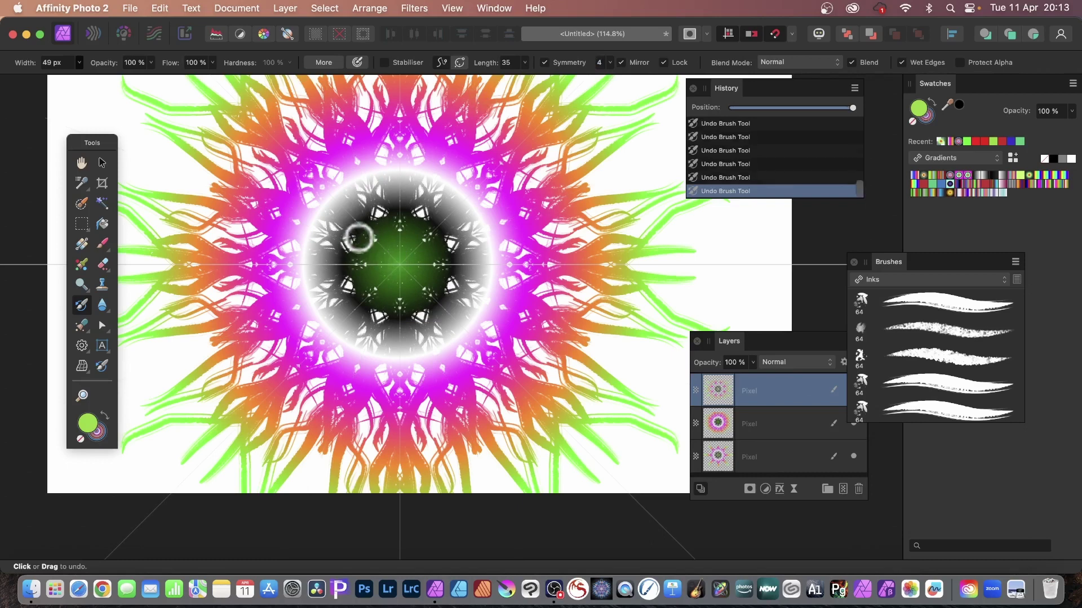
{"action": "mouse_move", "coordinate": [324, 198]}
{"action": "left_mouse_down"}
{"action": "mouse_move", "coordinate": [328, 172]}
{"action": "mouse_move", "coordinate": [282, 129]}
{"action": "left_mouse_up"}
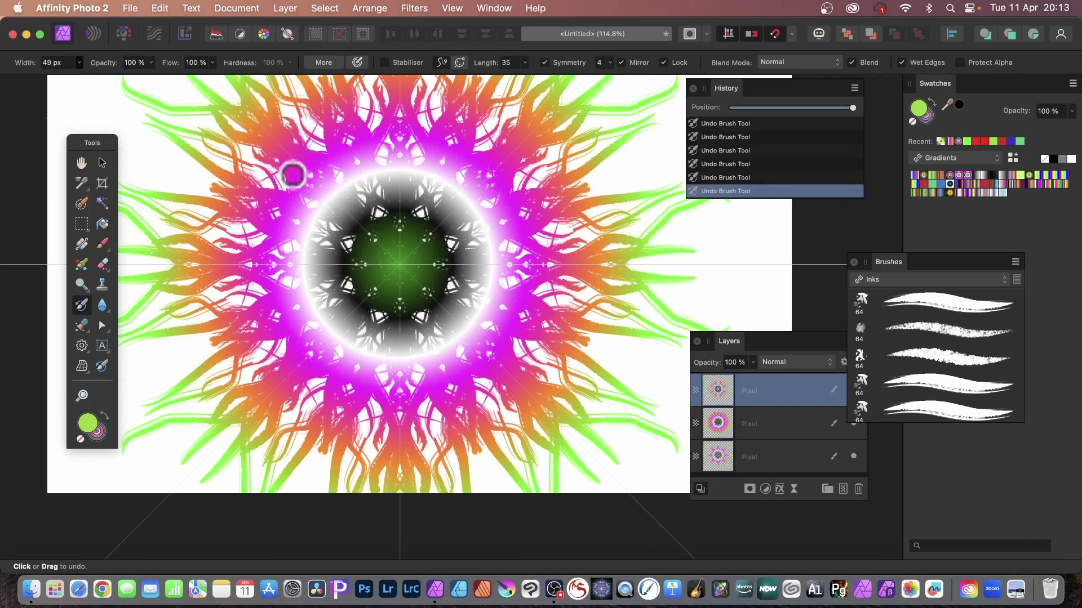
{"action": "mouse_move", "coordinate": [293, 175]}
{"action": "left_mouse_down"}
{"action": "mouse_move", "coordinate": [230, 153]}
{"action": "mouse_move", "coordinate": [207, 119]}
{"action": "mouse_move", "coordinate": [214, 112]}
{"action": "mouse_move", "coordinate": [236, 167]}
{"action": "mouse_move", "coordinate": [174, 158]}
{"action": "mouse_move", "coordinate": [147, 96]}
{"action": "mouse_move", "coordinate": [264, 212]}
{"action": "mouse_move", "coordinate": [228, 207]}
{"action": "mouse_move", "coordinate": [133, 141]}
{"action": "mouse_move", "coordinate": [233, 189]}
{"action": "mouse_move", "coordinate": [236, 206]}
{"action": "mouse_move", "coordinate": [128, 158]}
{"action": "mouse_move", "coordinate": [49, 87]}
{"action": "left_mouse_up"}
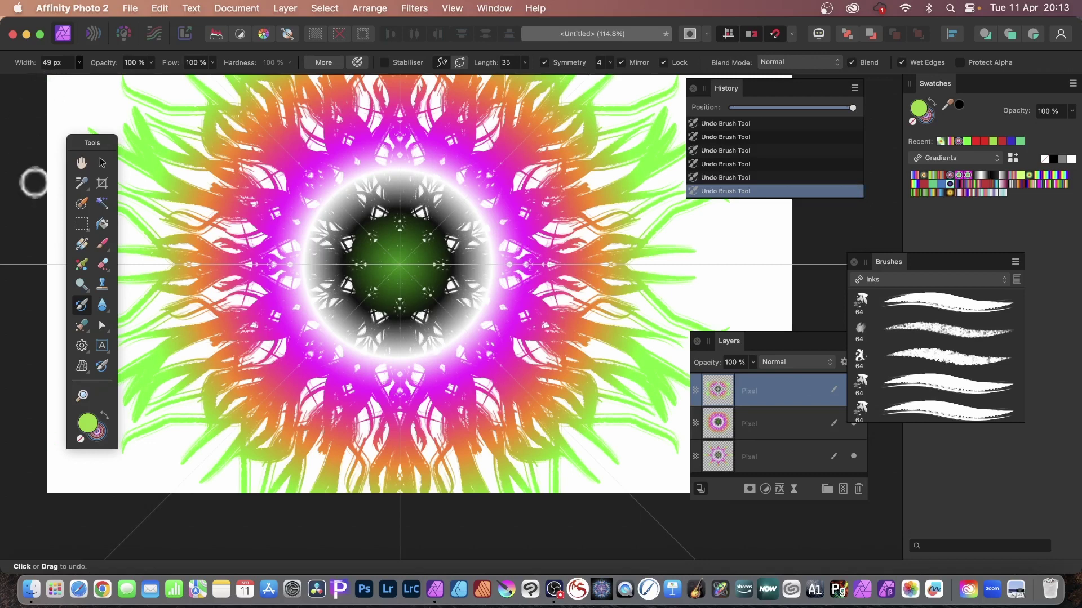
- Apply a 3D layer effect with a 14 px radius to the top pixel layer
{"action": "left_click_drag", "start_coordinate": [731, 343], "coordinate": [611, 173]}
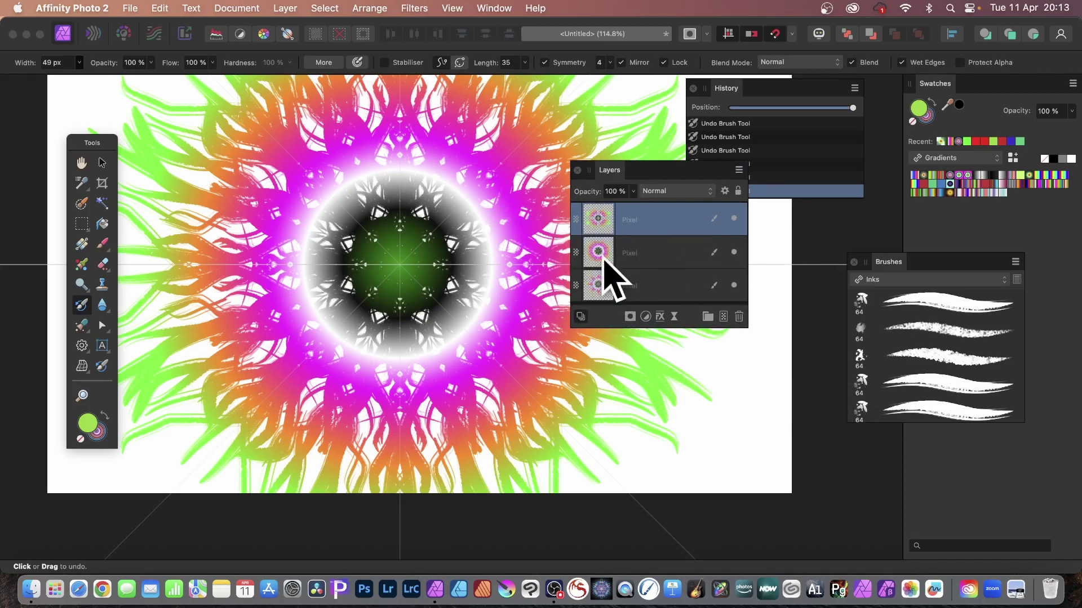
{"action": "left_click", "coordinate": [661, 316]}
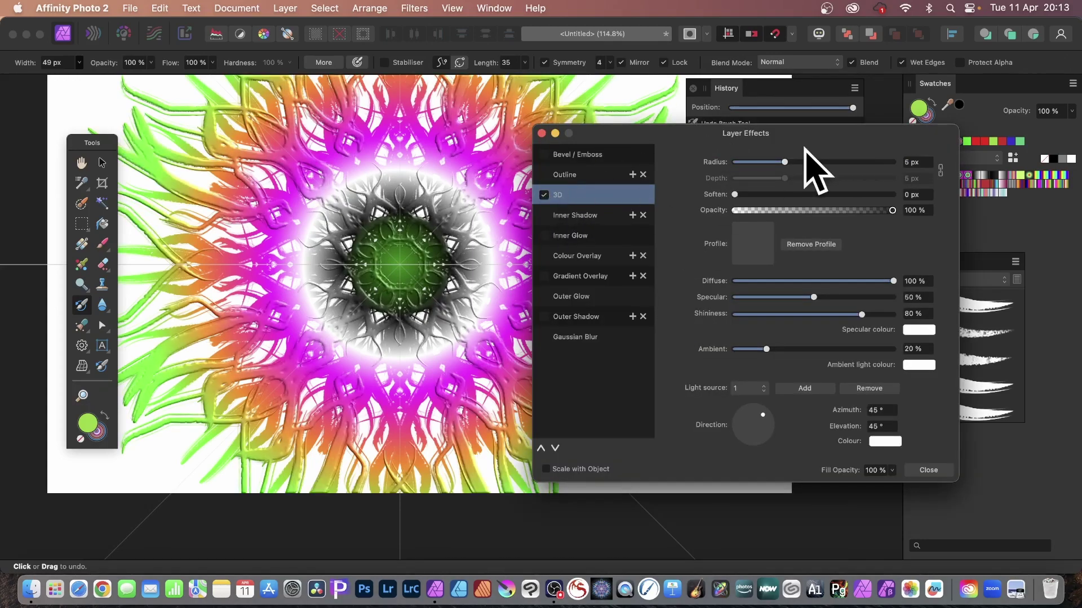
{"action": "left_click_drag", "start_coordinate": [784, 162], "coordinate": [811, 164]}
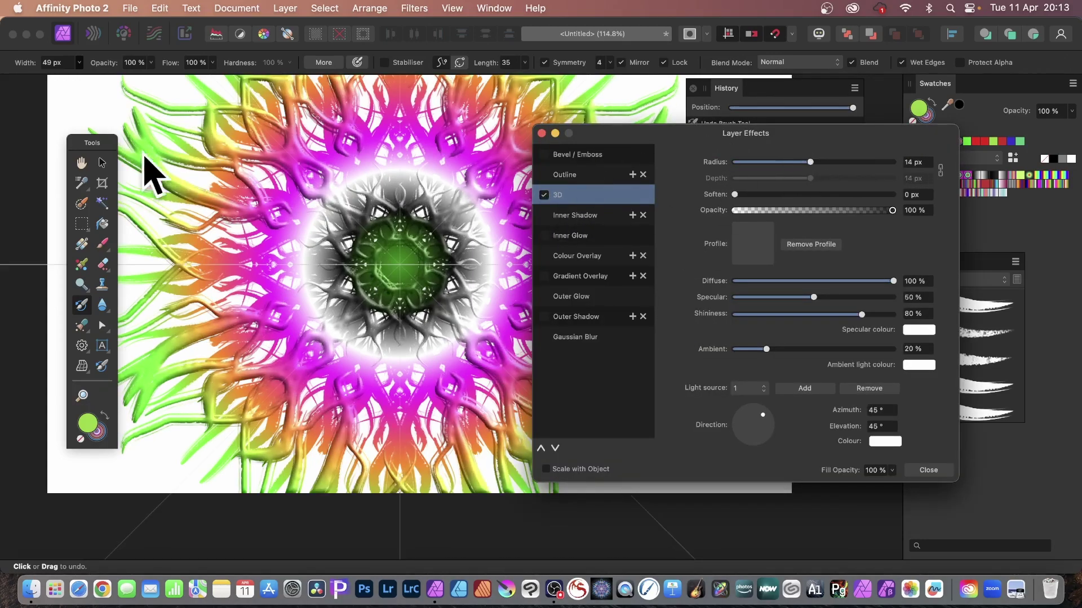
{"action": "left_click", "coordinate": [929, 470]}
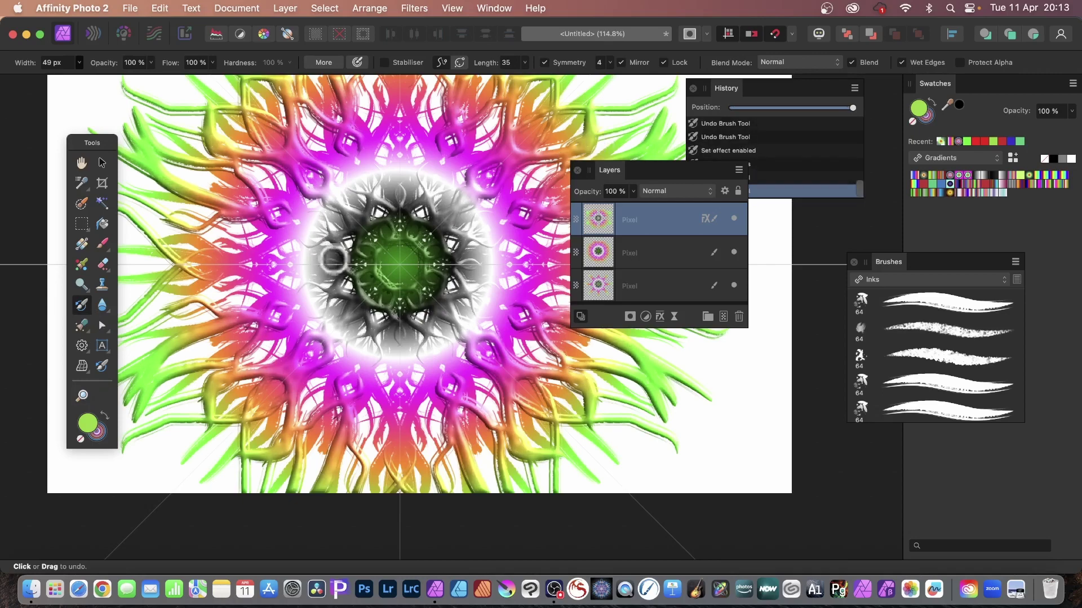
- Paint more embossed mirrored strands on the top layer, extending the green petals towards the canvas corners and side edges
{"action": "mouse_move", "coordinate": [251, 243]}
{"action": "left_mouse_down"}
{"action": "mouse_move", "coordinate": [193, 195]}
{"action": "mouse_move", "coordinate": [239, 236]}
{"action": "mouse_move", "coordinate": [147, 184]}
{"action": "left_mouse_up"}
{"action": "mouse_move", "coordinate": [192, 213]}
{"action": "left_mouse_down"}
{"action": "mouse_move", "coordinate": [159, 193]}
{"action": "mouse_move", "coordinate": [138, 145]}
{"action": "left_mouse_up"}
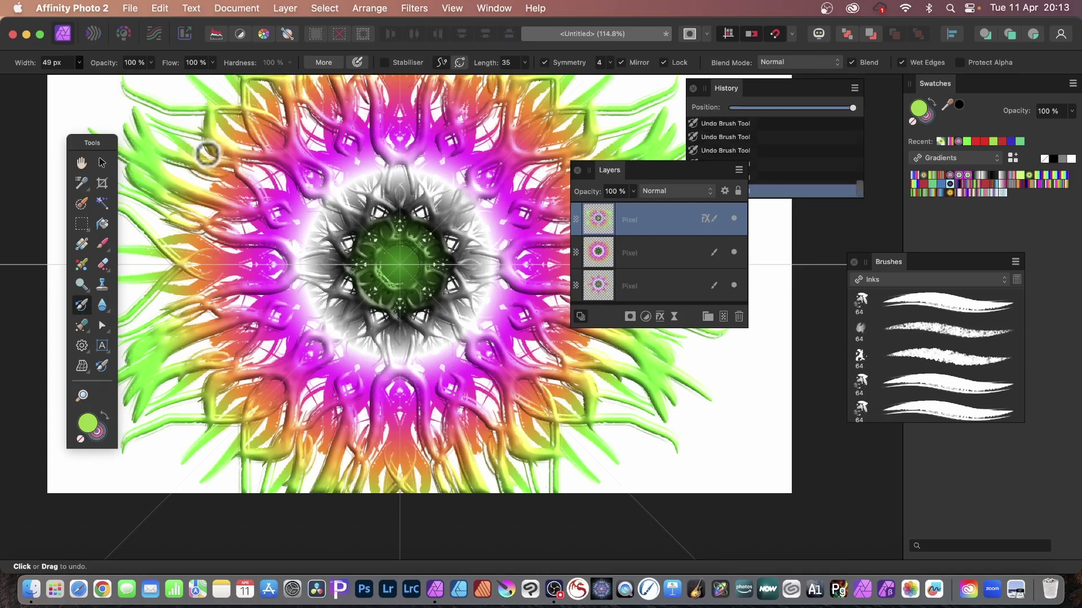
{"action": "left_click_drag", "start_coordinate": [205, 150], "coordinate": [145, 101]}
{"action": "mouse_move", "coordinate": [182, 138]}
{"action": "left_mouse_down"}
{"action": "mouse_move", "coordinate": [154, 107]}
{"action": "mouse_move", "coordinate": [87, 72]}
{"action": "left_mouse_up"}
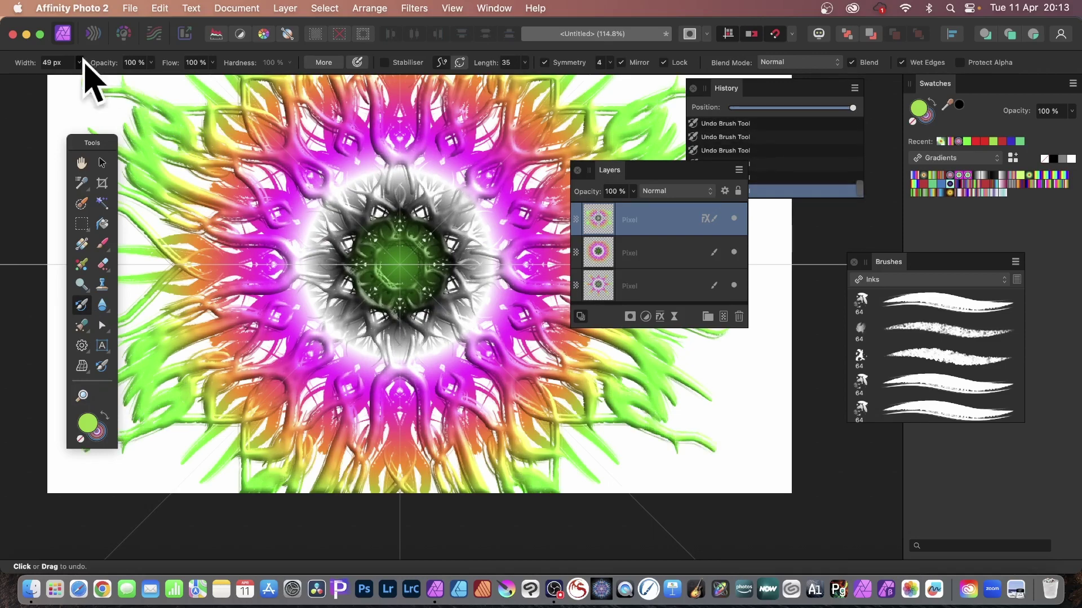
{"action": "mouse_move", "coordinate": [135, 147]}
{"action": "left_mouse_down"}
{"action": "mouse_move", "coordinate": [97, 102]}
{"action": "mouse_move", "coordinate": [62, 104]}
{"action": "left_mouse_up"}
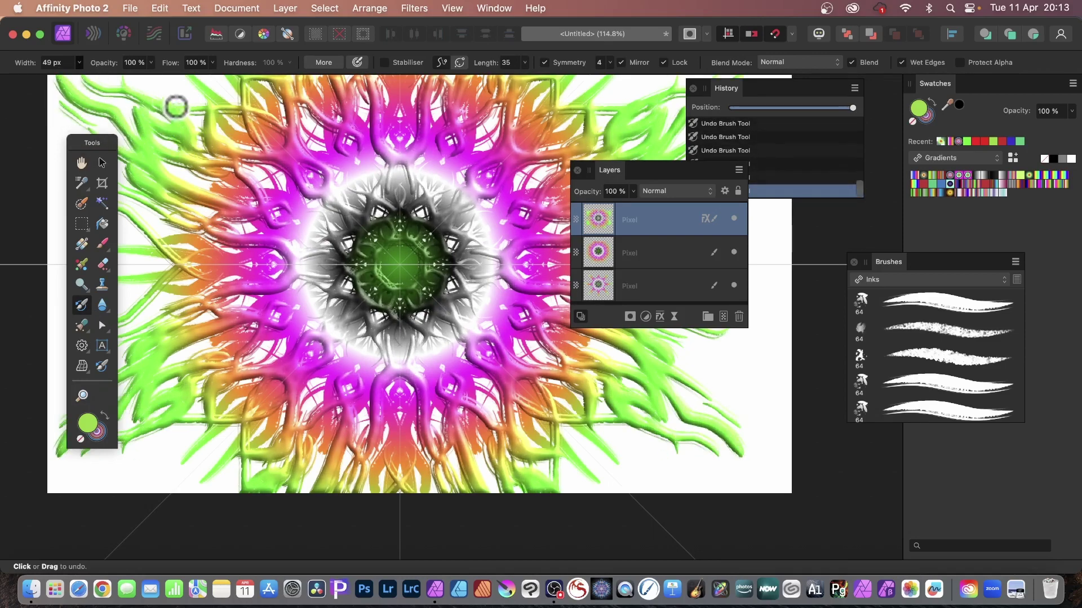
{"action": "mouse_move", "coordinate": [178, 109]}
{"action": "left_mouse_down"}
{"action": "mouse_move", "coordinate": [142, 82]}
{"action": "mouse_move", "coordinate": [187, 98]}
{"action": "left_mouse_up"}
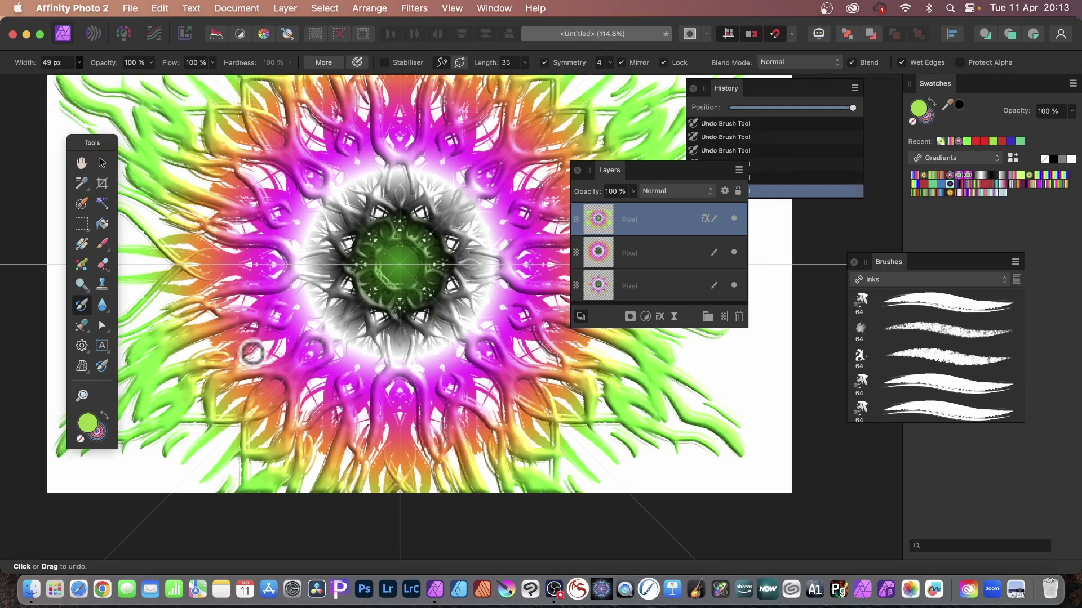
{"action": "left_click_drag", "start_coordinate": [171, 454], "coordinate": [107, 475]}
{"action": "mouse_move", "coordinate": [207, 436]}
{"action": "left_mouse_down"}
{"action": "mouse_move", "coordinate": [160, 466]}
{"action": "mouse_move", "coordinate": [226, 433]}
{"action": "mouse_move", "coordinate": [156, 497]}
{"action": "left_mouse_up"}
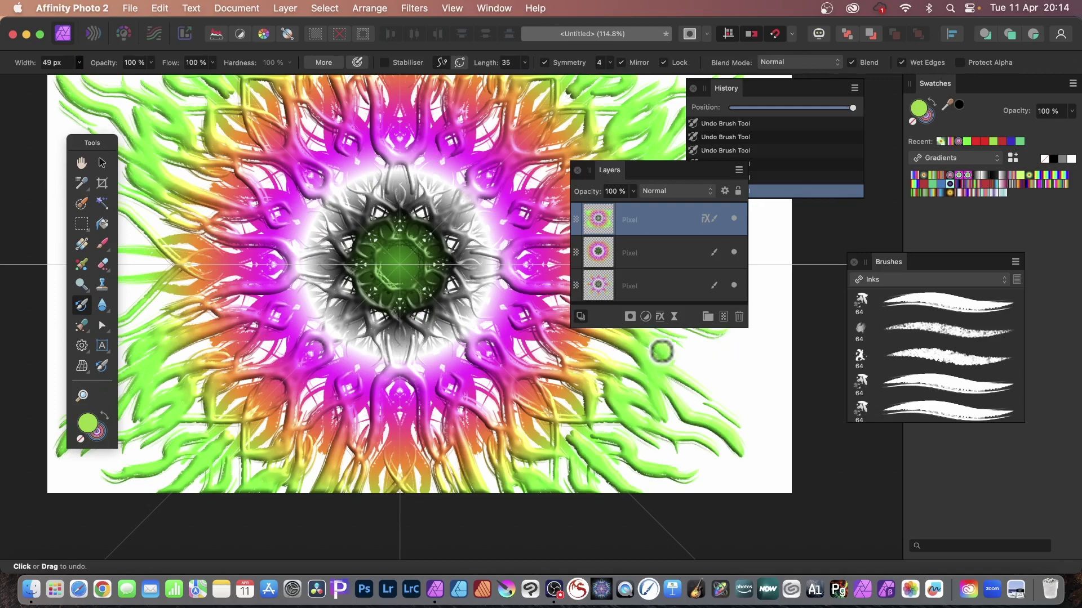
{"action": "left_click_drag", "start_coordinate": [724, 363], "coordinate": [792, 391]}
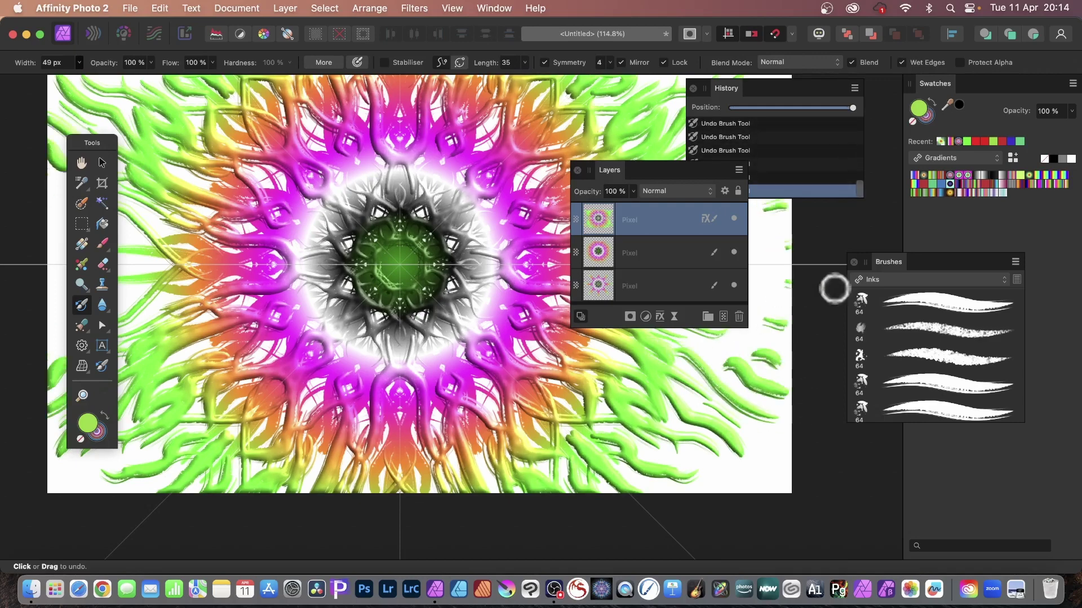
- Give the middle pixel layer an outer shadow with 26.2 px radius, 27.8 px offset and 66 % intensity
{"action": "scroll", "coordinate": [836, 290], "scroll_direction": "up", "scroll_amount": 3}
{"action": "scroll", "coordinate": [507, 242], "scroll_direction": "down", "scroll_amount": 2}
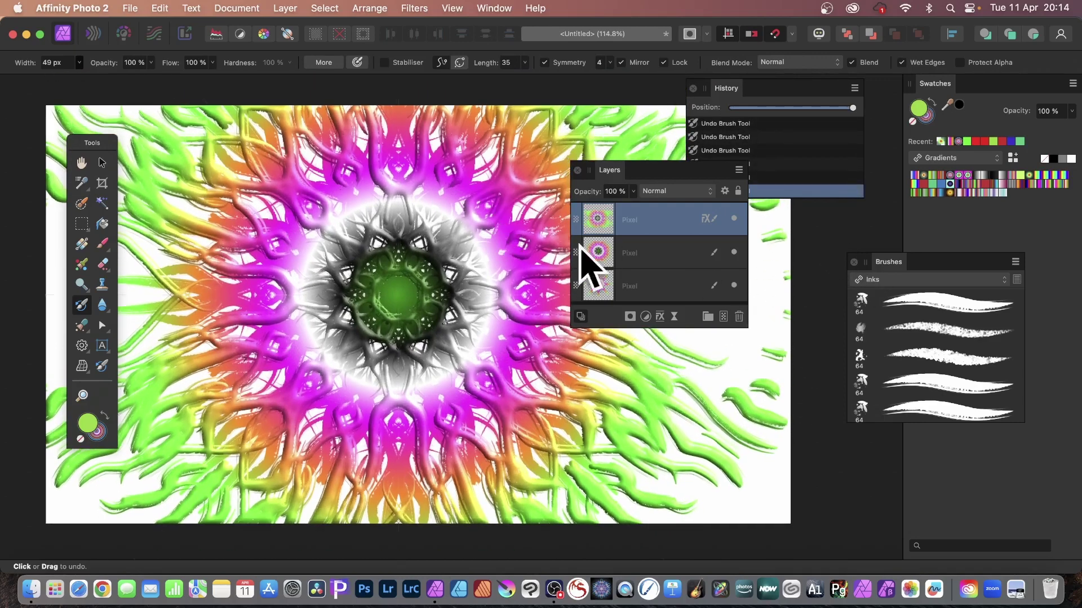
{"action": "left_click", "coordinate": [644, 253]}
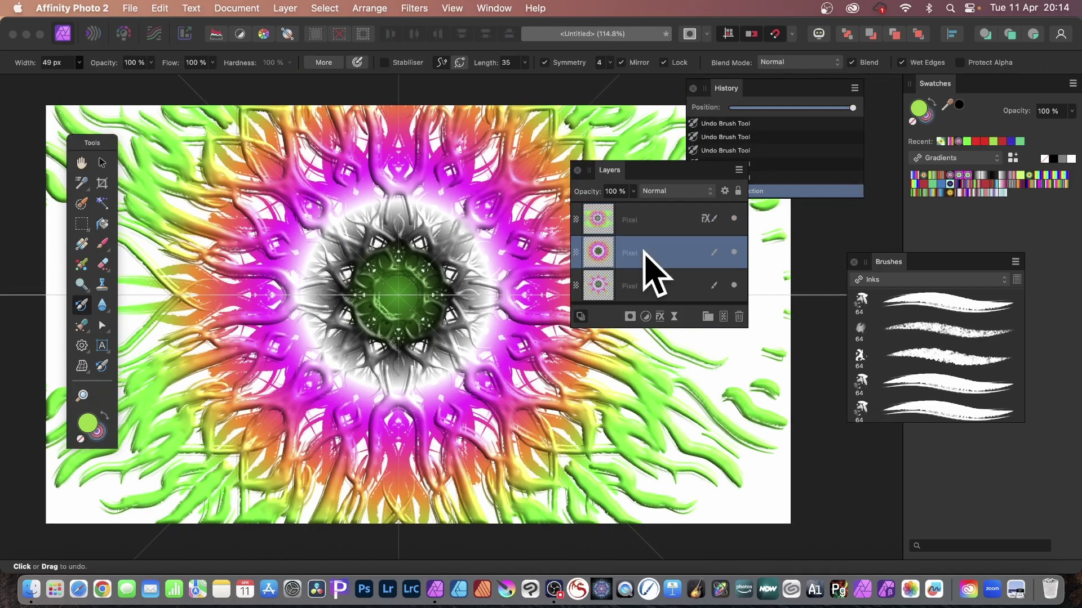
{"action": "left_click", "coordinate": [660, 317]}
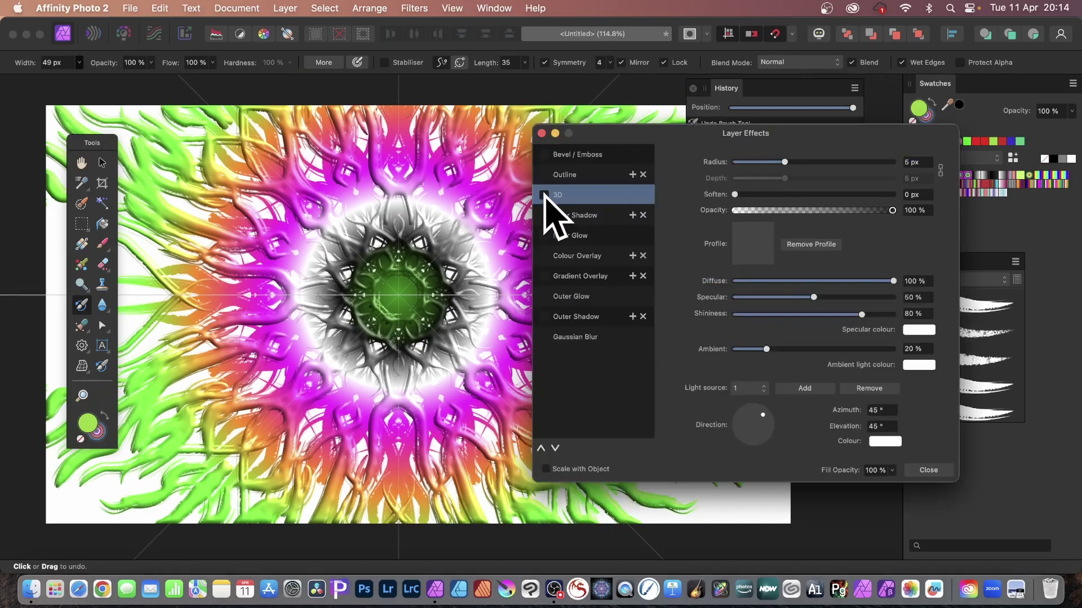
{"action": "left_click", "coordinate": [544, 317]}
{"action": "left_click", "coordinate": [569, 319]}
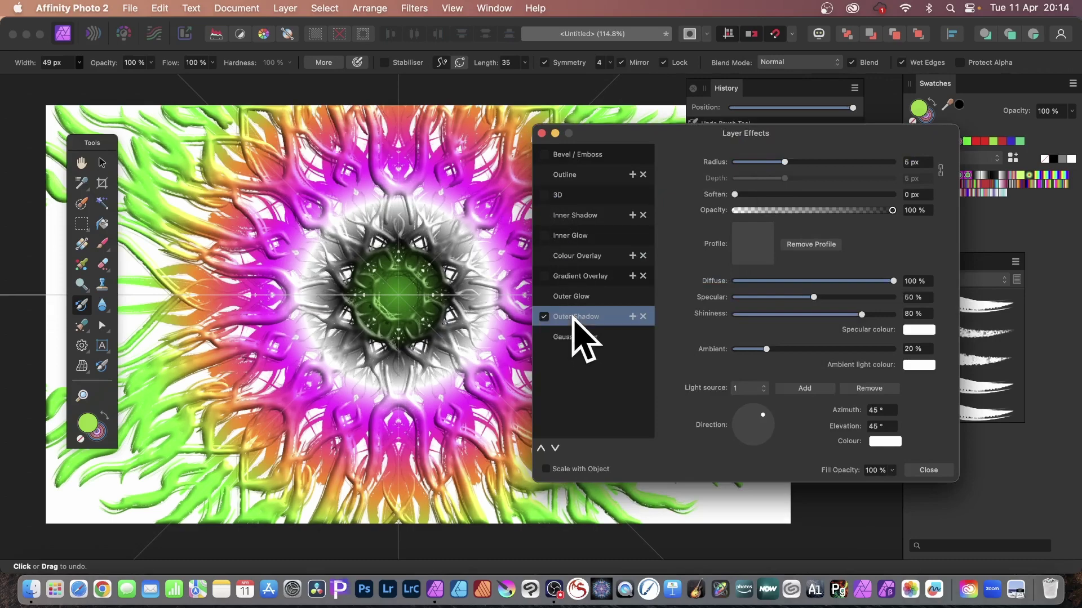
{"action": "left_click_drag", "start_coordinate": [793, 195], "coordinate": [832, 195]}
{"action": "left_click", "coordinate": [835, 211]}
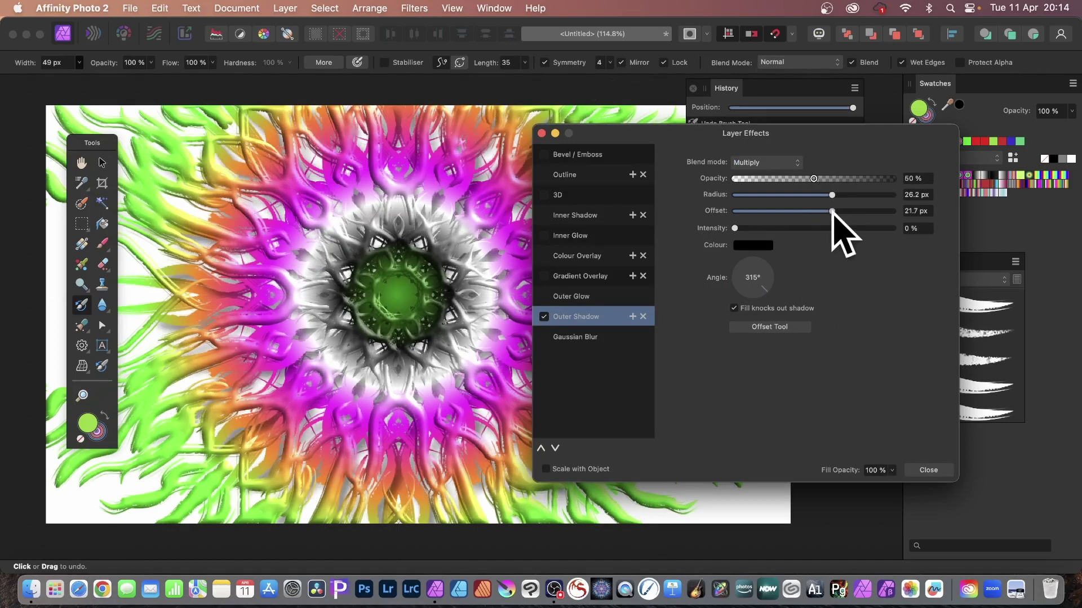
{"action": "left_click", "coordinate": [838, 228]}
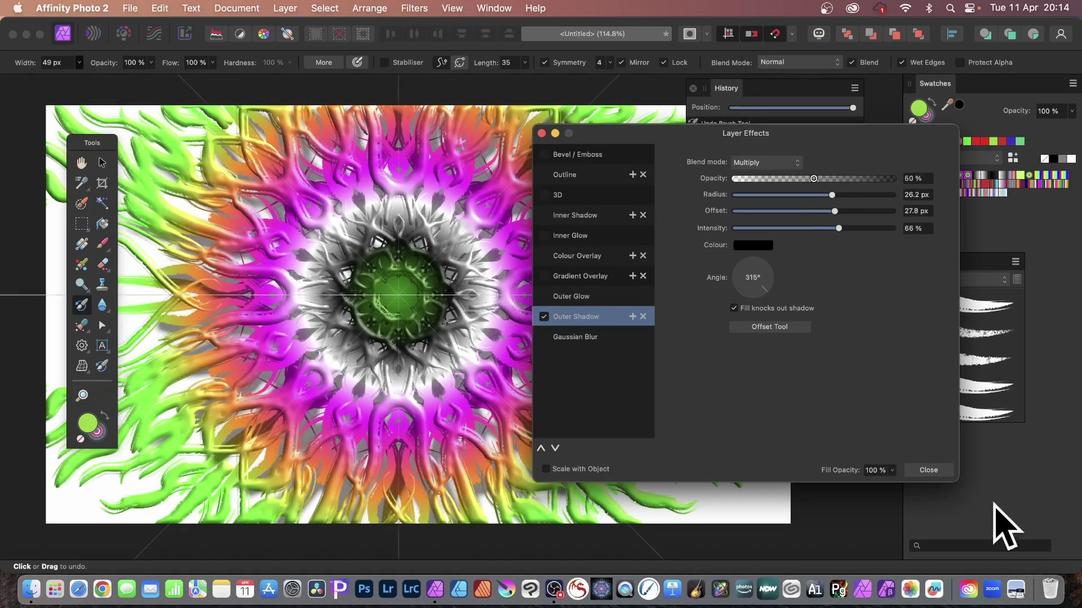
{"action": "left_click", "coordinate": [929, 471]}
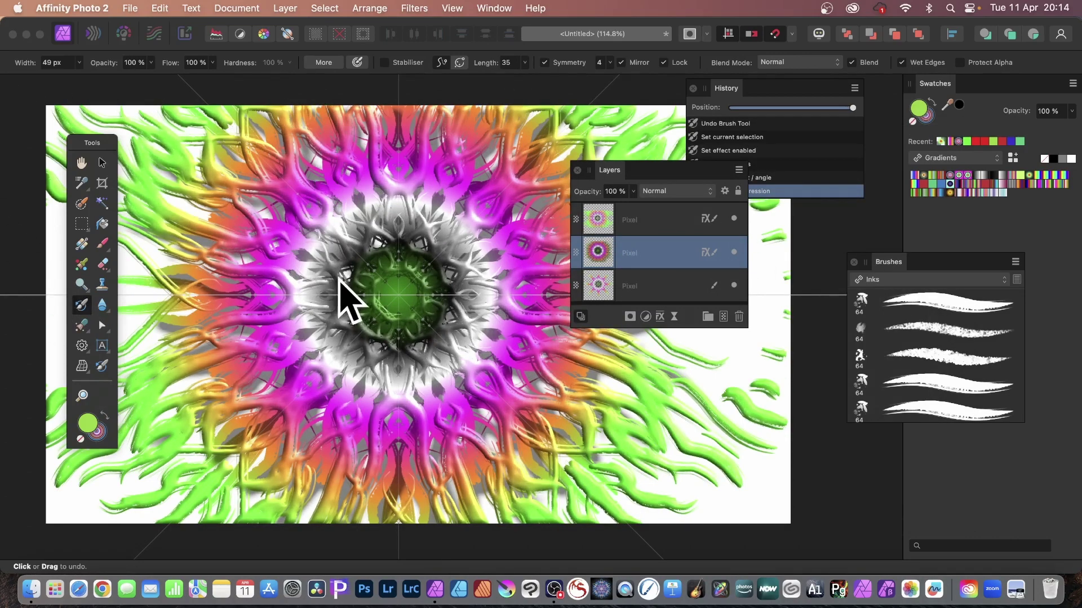
- Paint mirrored Undo Brush strokes on the shadowed middle layer, from the dark centre diagonally out to the green petals
{"action": "mouse_move", "coordinate": [338, 277]}
{"action": "left_mouse_down"}
{"action": "mouse_move", "coordinate": [244, 229]}
{"action": "mouse_move", "coordinate": [240, 197]}
{"action": "mouse_move", "coordinate": [215, 220]}
{"action": "mouse_move", "coordinate": [177, 201]}
{"action": "mouse_move", "coordinate": [172, 164]}
{"action": "mouse_move", "coordinate": [141, 140]}
{"action": "mouse_move", "coordinate": [137, 113]}
{"action": "left_mouse_up"}
{"action": "left_click_drag", "start_coordinate": [173, 171], "coordinate": [139, 120]}
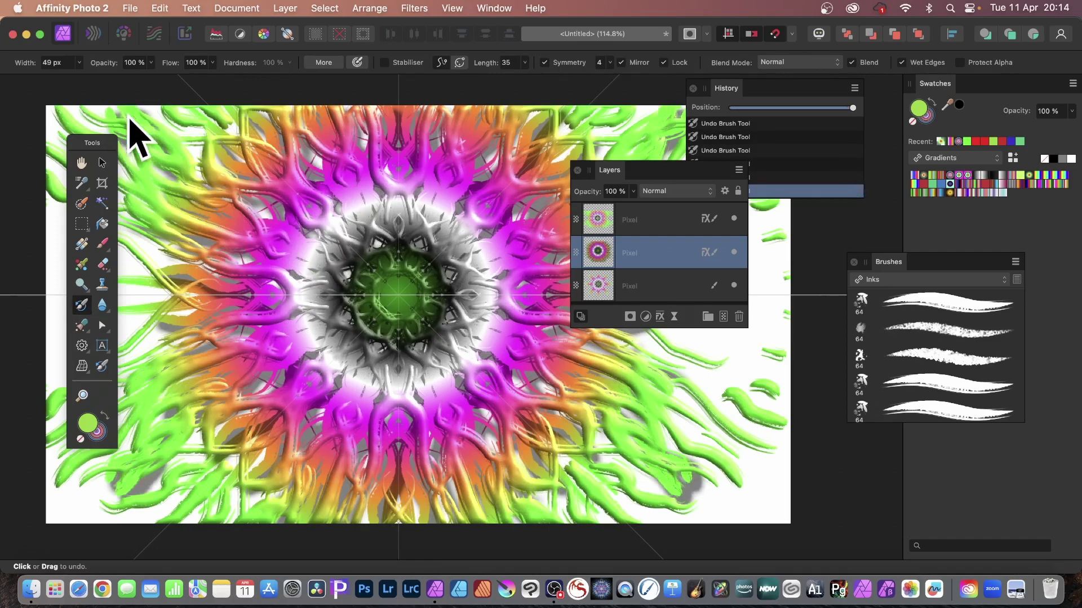
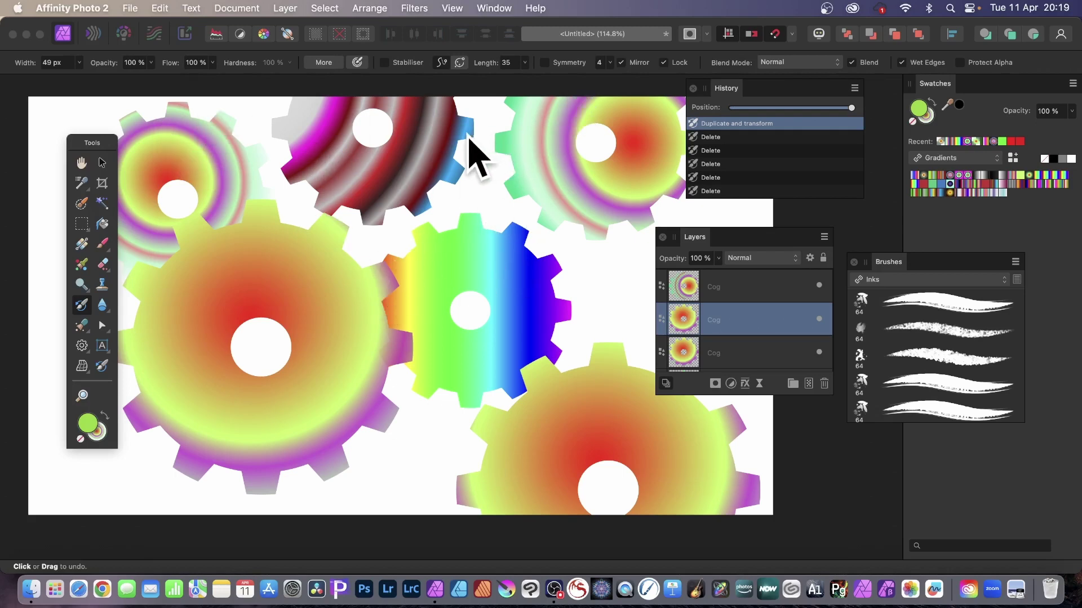
- Delete all the cog layers from the document and add a new pixel layer
{"action": "scroll", "coordinate": [772, 185], "scroll_direction": "down", "scroll_amount": 2}
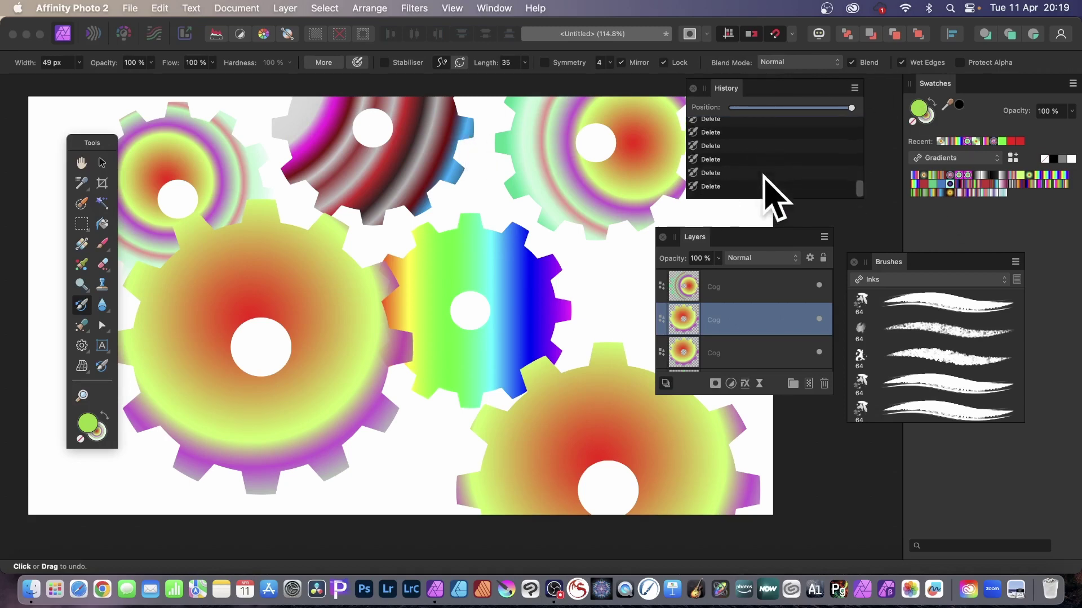
{"action": "scroll", "coordinate": [749, 180], "scroll_direction": "up", "scroll_amount": 2}
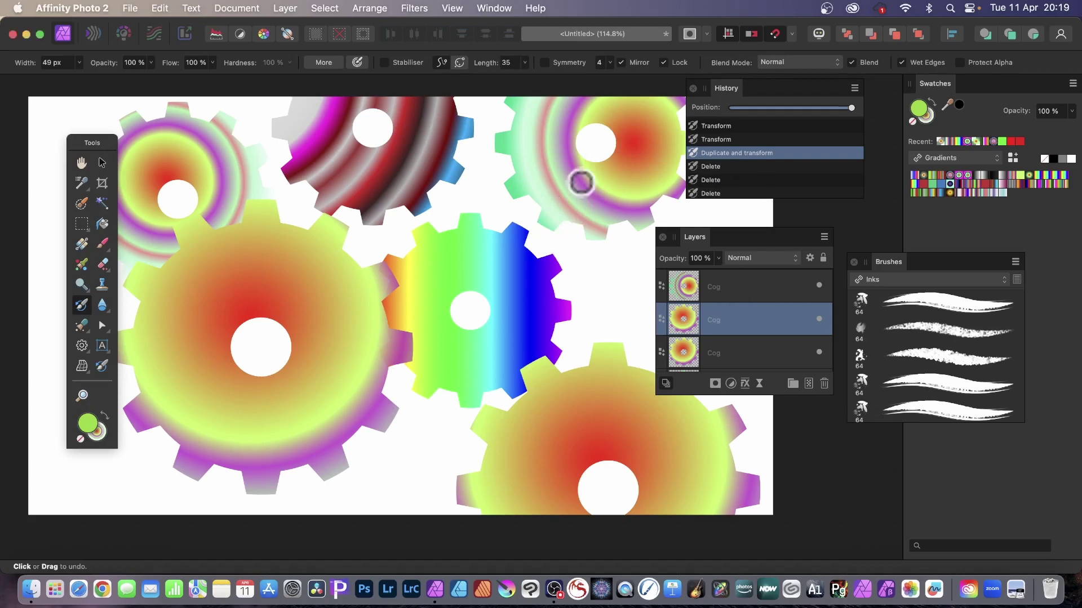
{"action": "key", "text": "Delete"}
{"action": "key", "text": "Delete"}
{"action": "key", "text": "Delete"}
{"action": "key", "text": "Delete"}
{"action": "key", "text": "Delete"}
{"action": "key", "text": "Delete"}
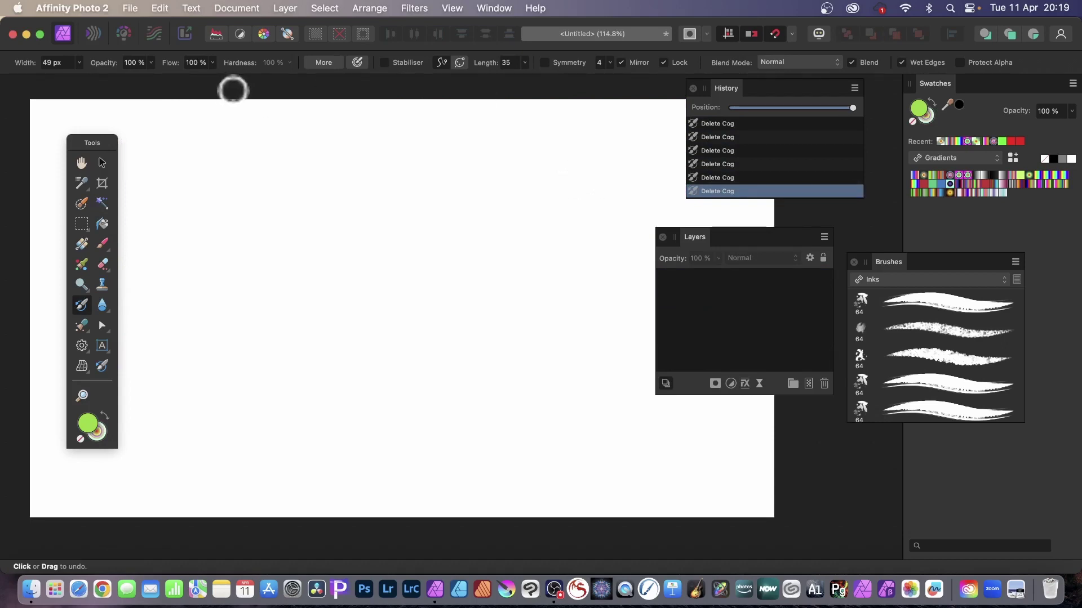
{"action": "left_click", "coordinate": [286, 9]}
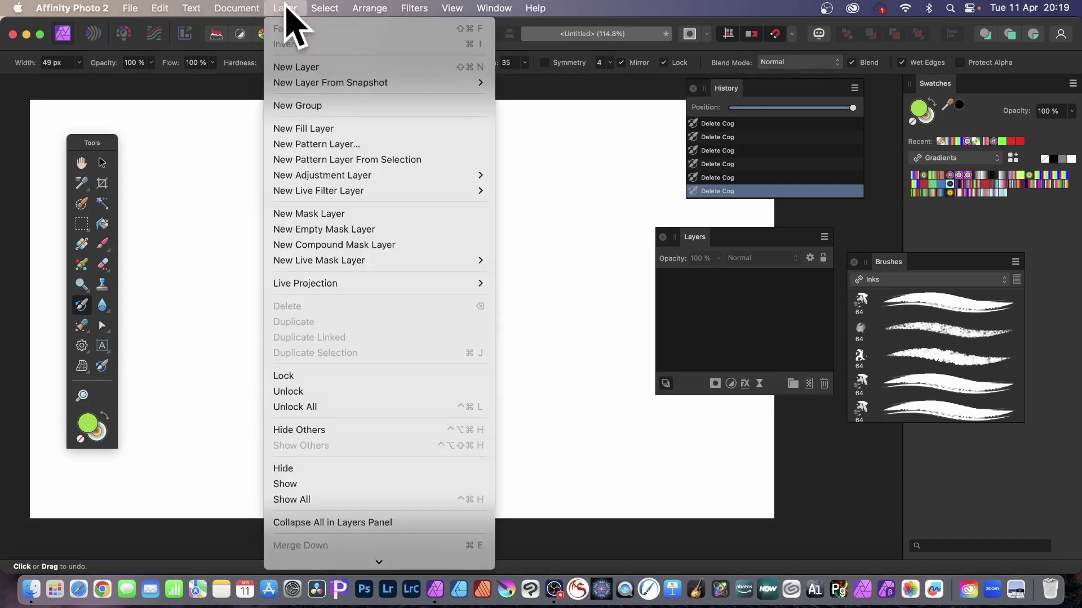
{"action": "left_click", "coordinate": [294, 67]}
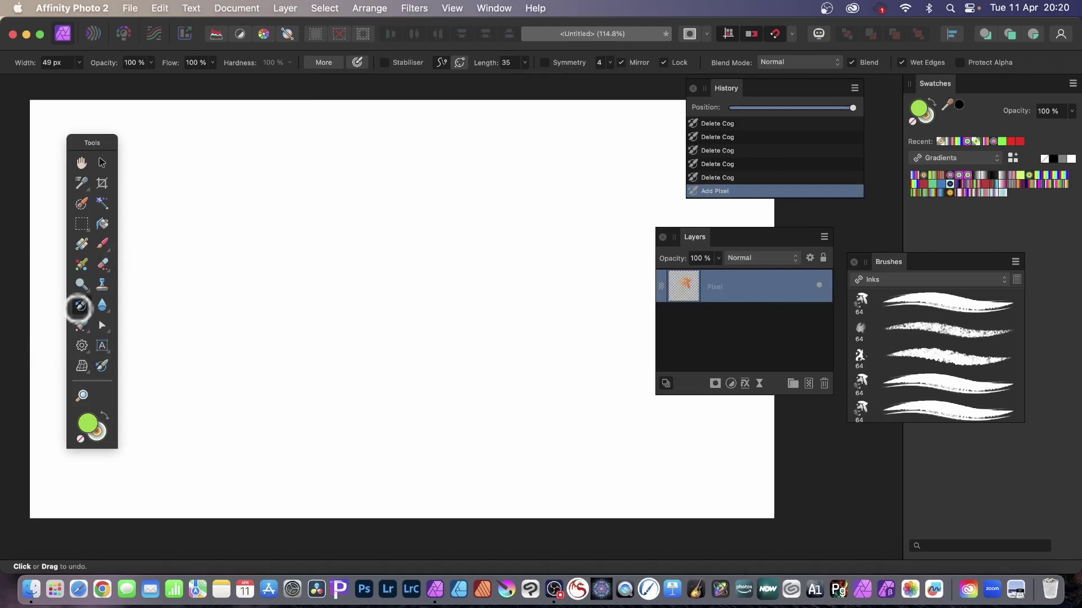
- Try bringing the deleted cogs back with zigzag Undo Brush strokes on the pixel layer and shifting the painted result slightly
{"action": "mouse_move", "coordinate": [556, 162]}
{"action": "left_mouse_down"}
{"action": "mouse_move", "coordinate": [611, 204]}
{"action": "mouse_move", "coordinate": [620, 239]}
{"action": "mouse_move", "coordinate": [587, 240]}
{"action": "mouse_move", "coordinate": [556, 124]}
{"action": "mouse_move", "coordinate": [674, 179]}
{"action": "mouse_move", "coordinate": [634, 117]}
{"action": "mouse_move", "coordinate": [514, 113]}
{"action": "mouse_move", "coordinate": [540, 223]}
{"action": "mouse_move", "coordinate": [450, 251]}
{"action": "mouse_move", "coordinate": [263, 241]}
{"action": "mouse_move", "coordinate": [369, 198]}
{"action": "mouse_move", "coordinate": [481, 215]}
{"action": "mouse_move", "coordinate": [305, 168]}
{"action": "mouse_move", "coordinate": [324, 215]}
{"action": "left_mouse_up"}
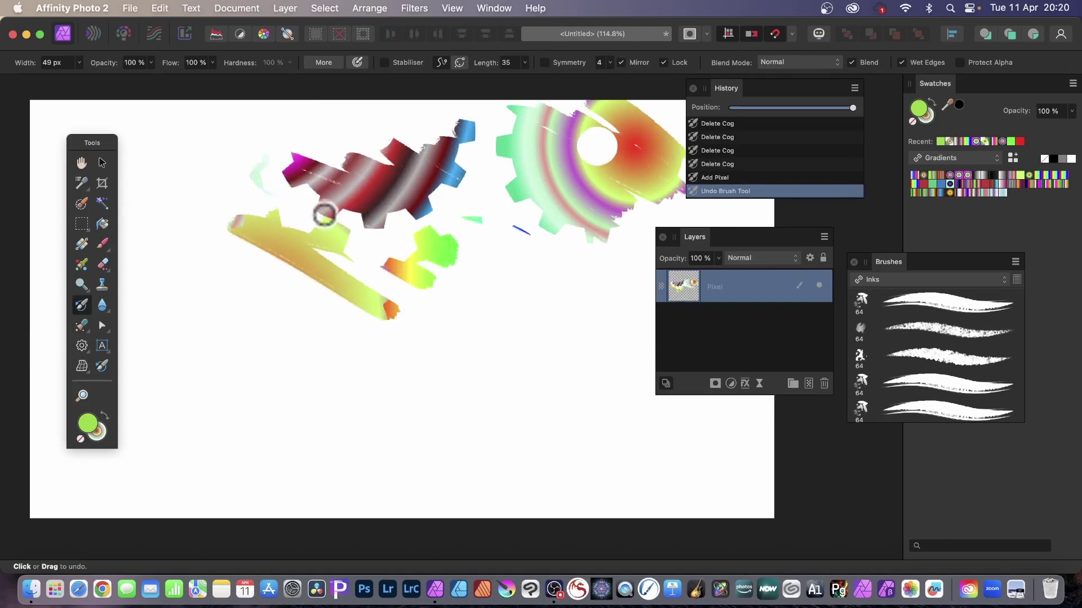
{"action": "key", "text": "super+z"}
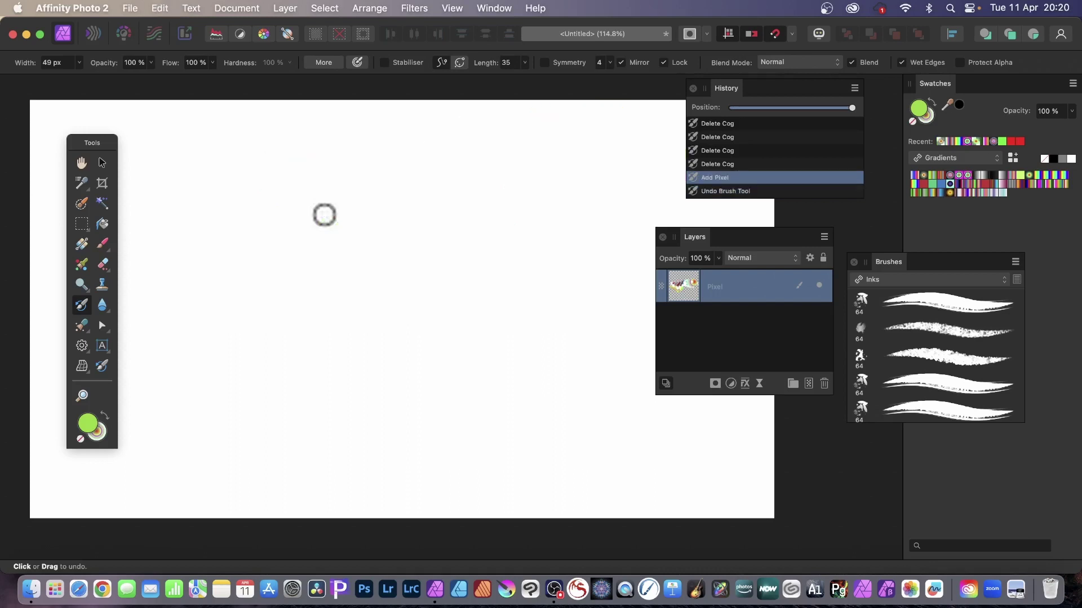
{"action": "mouse_move", "coordinate": [550, 272]}
{"action": "left_mouse_down"}
{"action": "mouse_move", "coordinate": [594, 319]}
{"action": "mouse_move", "coordinate": [541, 360]}
{"action": "mouse_move", "coordinate": [449, 231]}
{"action": "mouse_move", "coordinate": [585, 288]}
{"action": "mouse_move", "coordinate": [367, 237]}
{"action": "mouse_move", "coordinate": [405, 372]}
{"action": "mouse_move", "coordinate": [196, 338]}
{"action": "mouse_move", "coordinate": [328, 248]}
{"action": "mouse_move", "coordinate": [502, 215]}
{"action": "mouse_move", "coordinate": [685, 213]}
{"action": "left_mouse_up"}
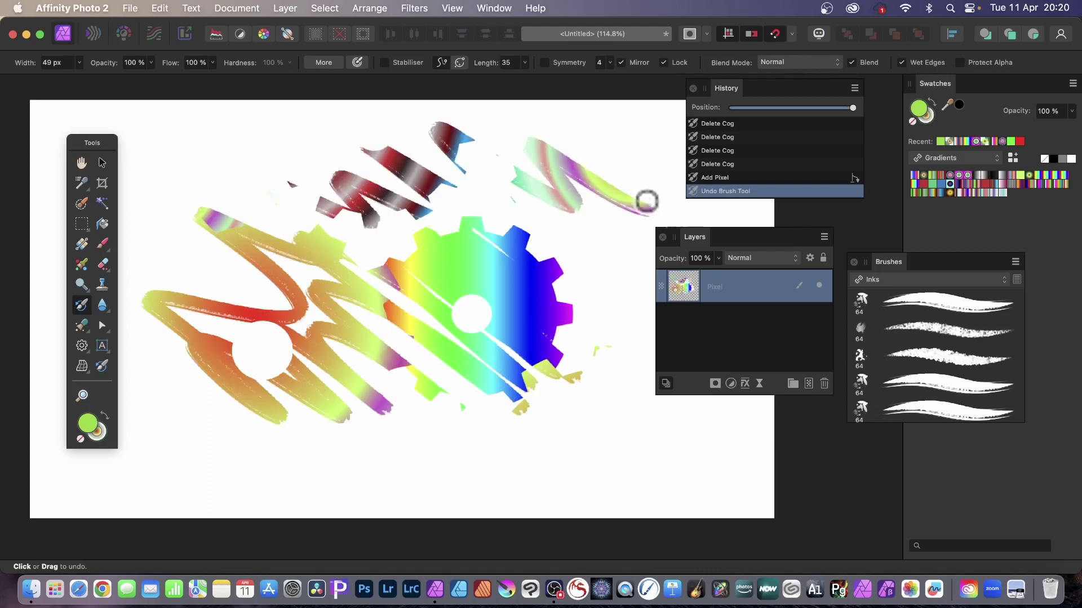
{"action": "left_click", "coordinate": [102, 162]}
{"action": "mouse_move", "coordinate": [493, 260]}
{"action": "left_mouse_down"}
{"action": "mouse_move", "coordinate": [512, 255]}
{"action": "mouse_move", "coordinate": [500, 261]}
{"action": "left_mouse_up"}
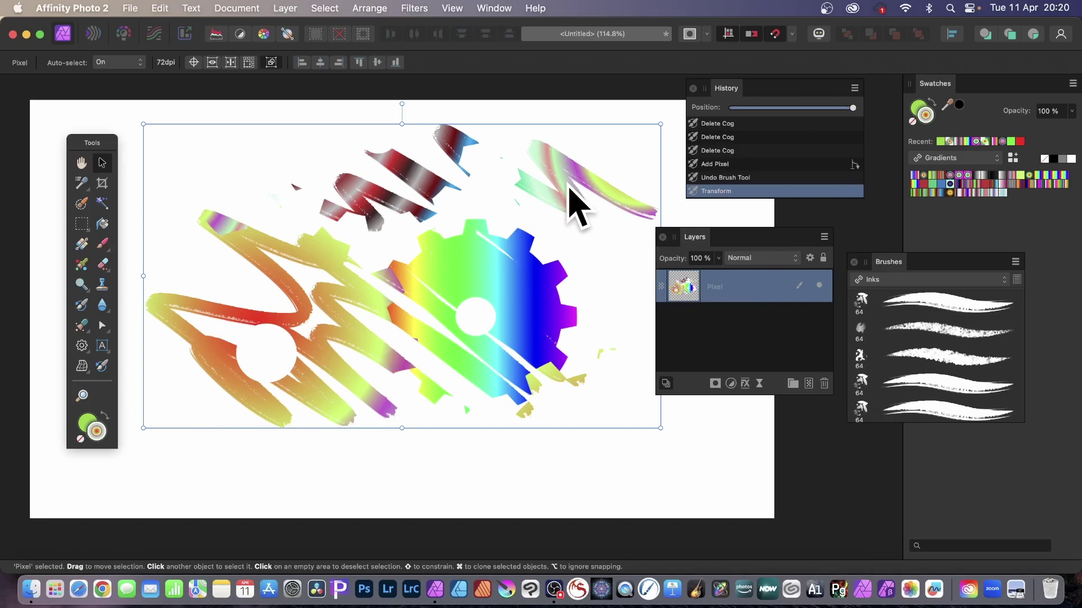
{"action": "key", "text": "super+z"}
{"action": "key", "text": "super+z"}
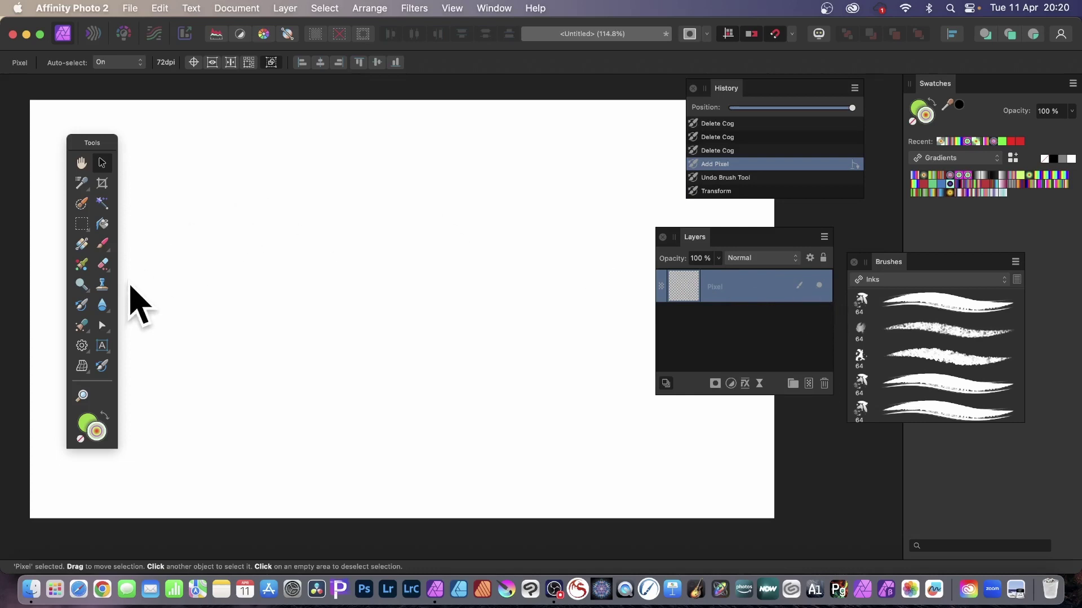
- Paint diagonal zigzag Undo Brush strokes across the pixel layer to restore streaked parts of the deleted cogs
{"action": "left_click", "coordinate": [82, 305]}
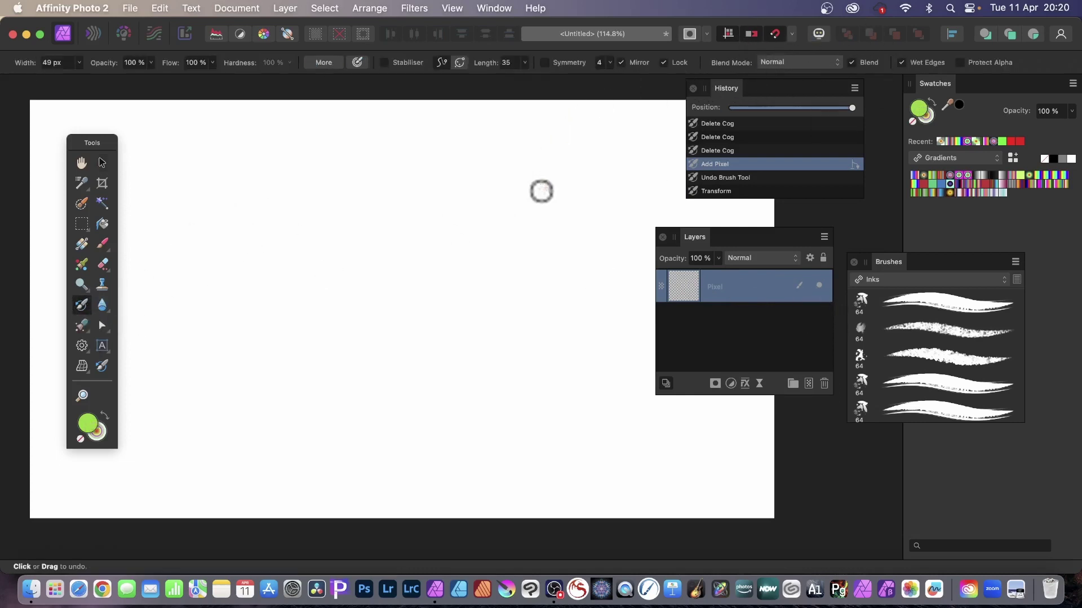
{"action": "mouse_move", "coordinate": [541, 191]}
{"action": "left_mouse_down"}
{"action": "mouse_move", "coordinate": [441, 235]}
{"action": "mouse_move", "coordinate": [299, 230]}
{"action": "mouse_move", "coordinate": [317, 313]}
{"action": "mouse_move", "coordinate": [379, 394]}
{"action": "mouse_move", "coordinate": [324, 232]}
{"action": "mouse_move", "coordinate": [379, 142]}
{"action": "mouse_move", "coordinate": [268, 360]}
{"action": "mouse_move", "coordinate": [553, 434]}
{"action": "mouse_move", "coordinate": [551, 292]}
{"action": "left_mouse_up"}
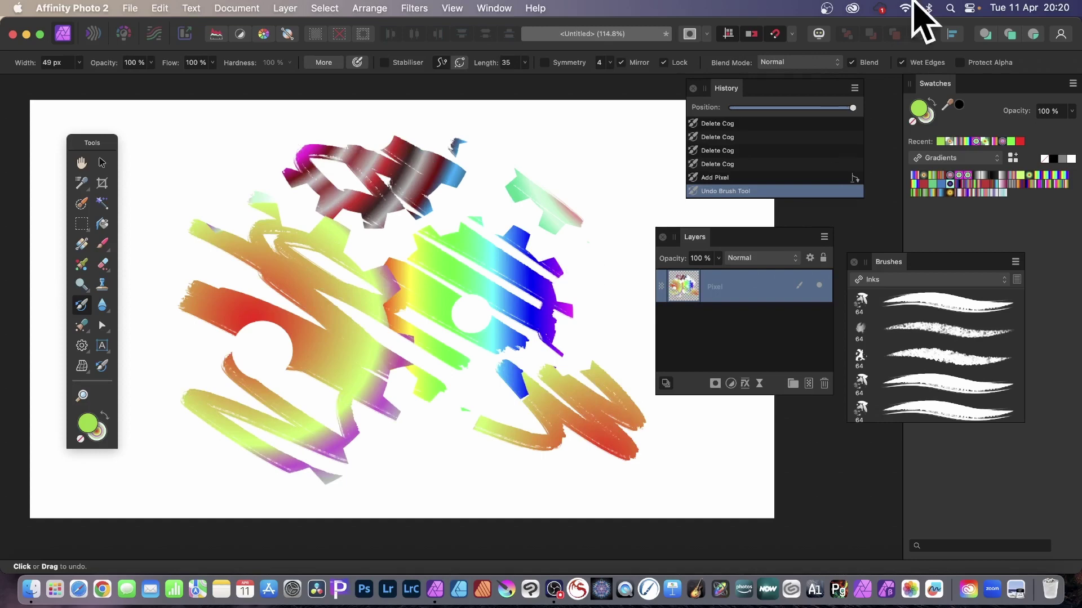
- Try overpainting the streaked cogs with Undo Brush strokes in the Difference blend mode
{"action": "left_click", "coordinate": [782, 62]}
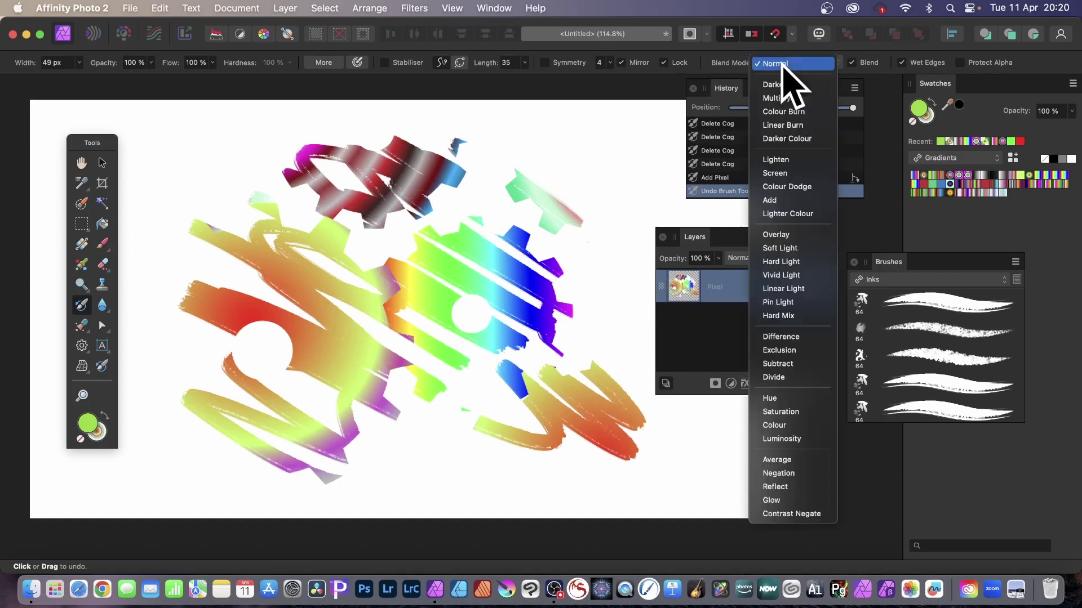
{"action": "left_click", "coordinate": [783, 337]}
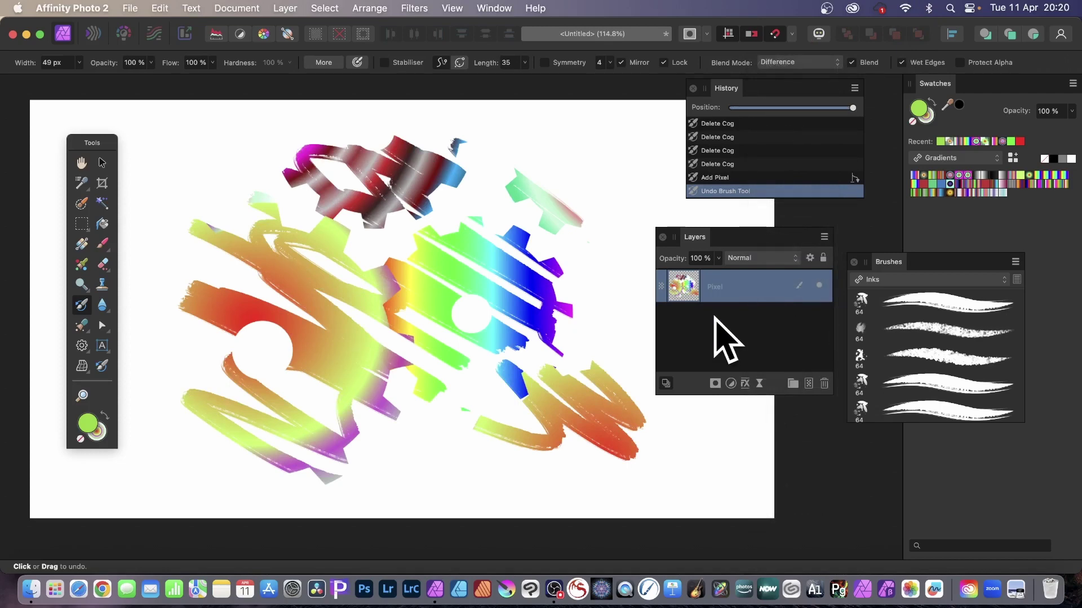
{"action": "mouse_move", "coordinate": [567, 438]}
{"action": "left_mouse_down"}
{"action": "mouse_move", "coordinate": [567, 464]}
{"action": "mouse_move", "coordinate": [557, 300]}
{"action": "mouse_move", "coordinate": [503, 199]}
{"action": "mouse_move", "coordinate": [490, 402]}
{"action": "mouse_move", "coordinate": [440, 314]}
{"action": "mouse_move", "coordinate": [417, 402]}
{"action": "mouse_move", "coordinate": [402, 409]}
{"action": "mouse_move", "coordinate": [366, 237]}
{"action": "mouse_move", "coordinate": [407, 396]}
{"action": "mouse_move", "coordinate": [376, 399]}
{"action": "mouse_move", "coordinate": [320, 324]}
{"action": "mouse_move", "coordinate": [315, 364]}
{"action": "mouse_move", "coordinate": [208, 227]}
{"action": "mouse_move", "coordinate": [302, 351]}
{"action": "mouse_move", "coordinate": [313, 404]}
{"action": "mouse_move", "coordinate": [289, 449]}
{"action": "mouse_move", "coordinate": [233, 407]}
{"action": "mouse_move", "coordinate": [155, 407]}
{"action": "left_mouse_up"}
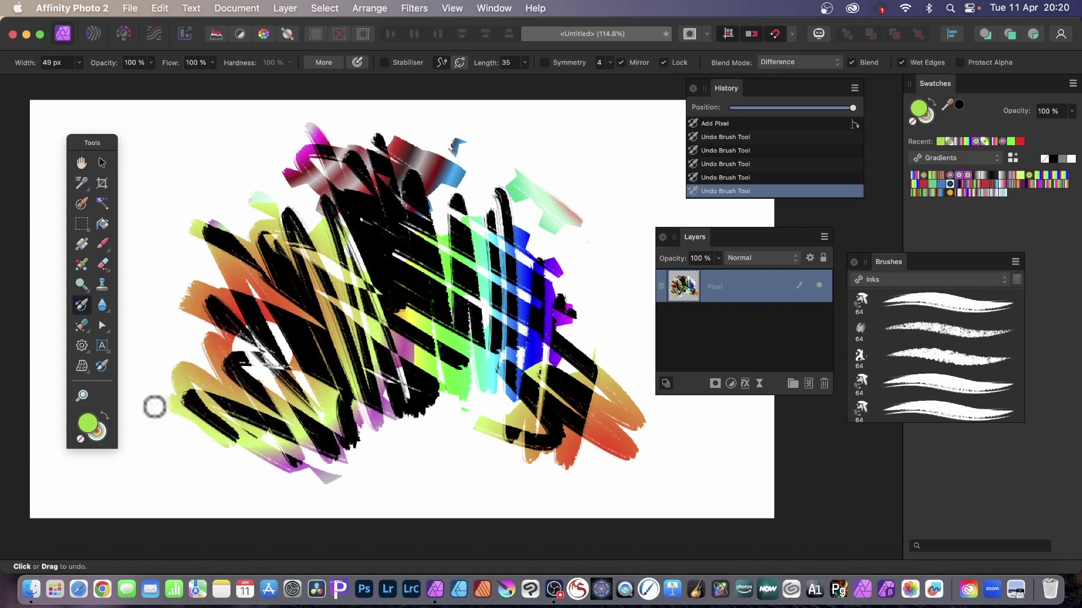
{"action": "mouse_move", "coordinate": [397, 184]}
{"action": "left_mouse_down"}
{"action": "mouse_move", "coordinate": [411, 140]}
{"action": "mouse_move", "coordinate": [490, 188]}
{"action": "mouse_move", "coordinate": [603, 223]}
{"action": "left_mouse_up"}
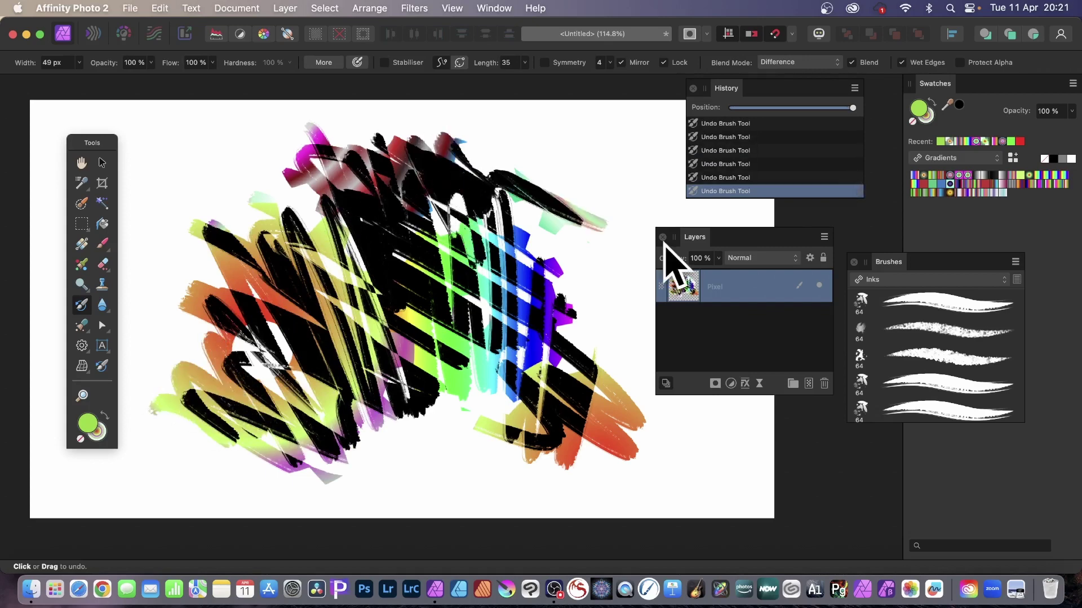
{"action": "key", "text": "super+z"}
{"action": "key", "text": "super+z"}
{"action": "key", "text": "super+z"}
{"action": "key", "text": "super+z"}
{"action": "key", "text": "super+z"}
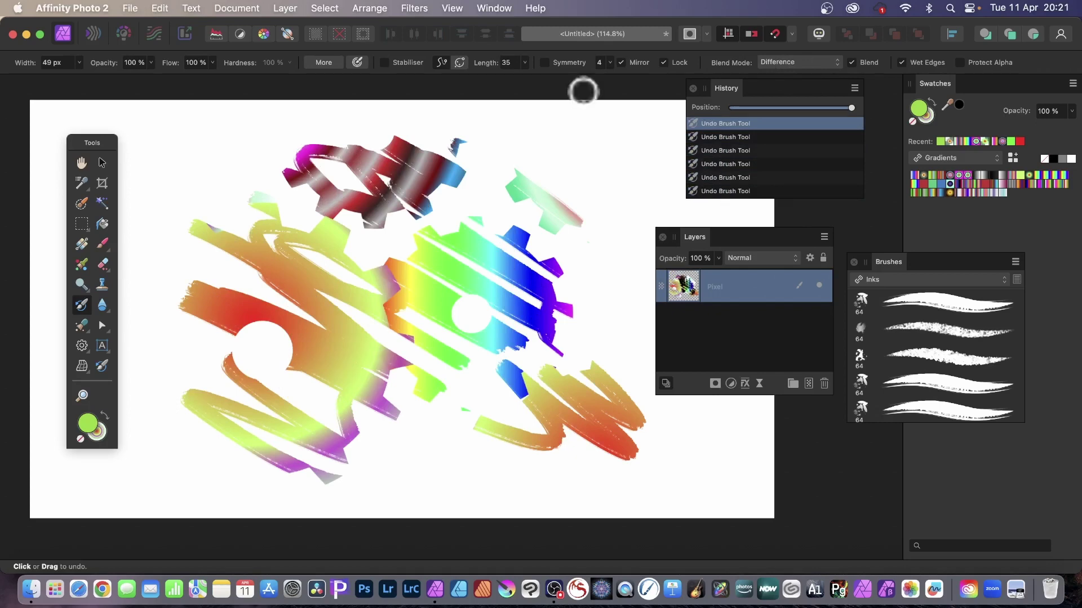
- Try a second set of steep Difference strokes from the lower-right cog across to the large cog
{"action": "left_click_drag", "start_coordinate": [588, 394], "coordinate": [535, 236]}
{"action": "mouse_move", "coordinate": [535, 396]}
{"action": "left_mouse_down"}
{"action": "mouse_move", "coordinate": [419, 253]}
{"action": "mouse_move", "coordinate": [291, 139]}
{"action": "mouse_move", "coordinate": [462, 420]}
{"action": "mouse_move", "coordinate": [306, 239]}
{"action": "mouse_move", "coordinate": [241, 207]}
{"action": "mouse_move", "coordinate": [372, 400]}
{"action": "mouse_move", "coordinate": [192, 309]}
{"action": "mouse_move", "coordinate": [177, 331]}
{"action": "mouse_move", "coordinate": [239, 410]}
{"action": "mouse_move", "coordinate": [197, 417]}
{"action": "mouse_move", "coordinate": [234, 442]}
{"action": "mouse_move", "coordinate": [182, 450]}
{"action": "mouse_move", "coordinate": [321, 479]}
{"action": "left_mouse_up"}
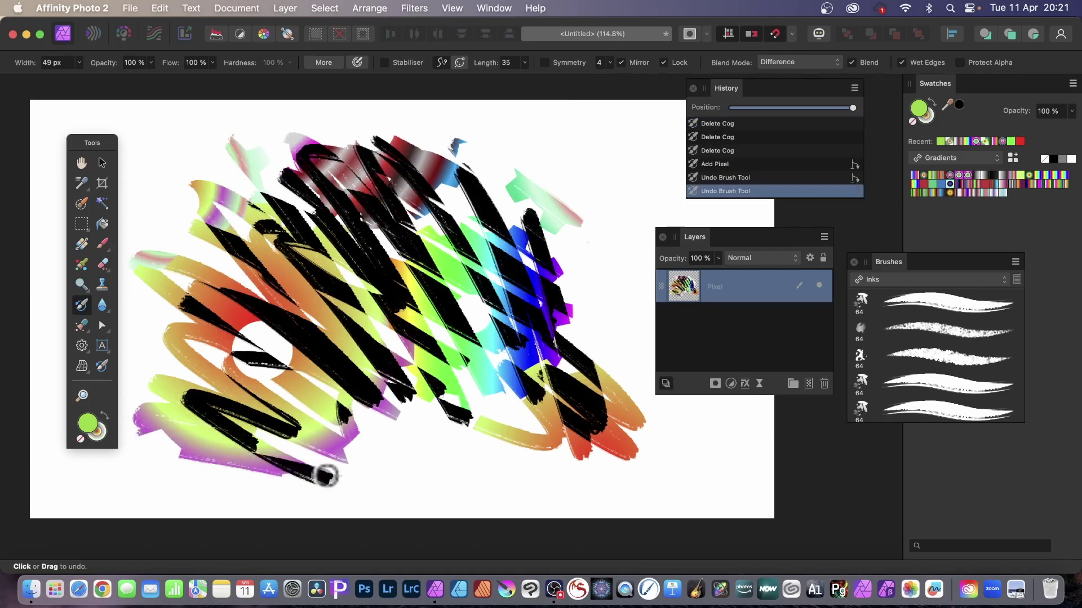
{"action": "key", "text": "super+z"}
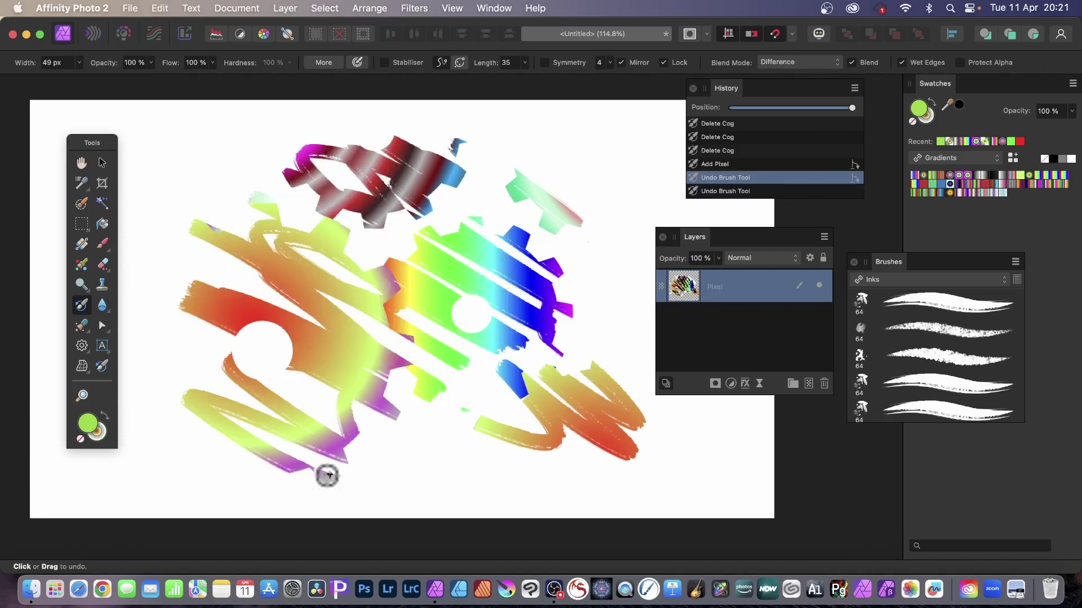
- Set the Undo Brush blend mode to Hard Mix and paint dense strokes over all the streaked cogs
{"action": "left_click", "coordinate": [808, 62]}
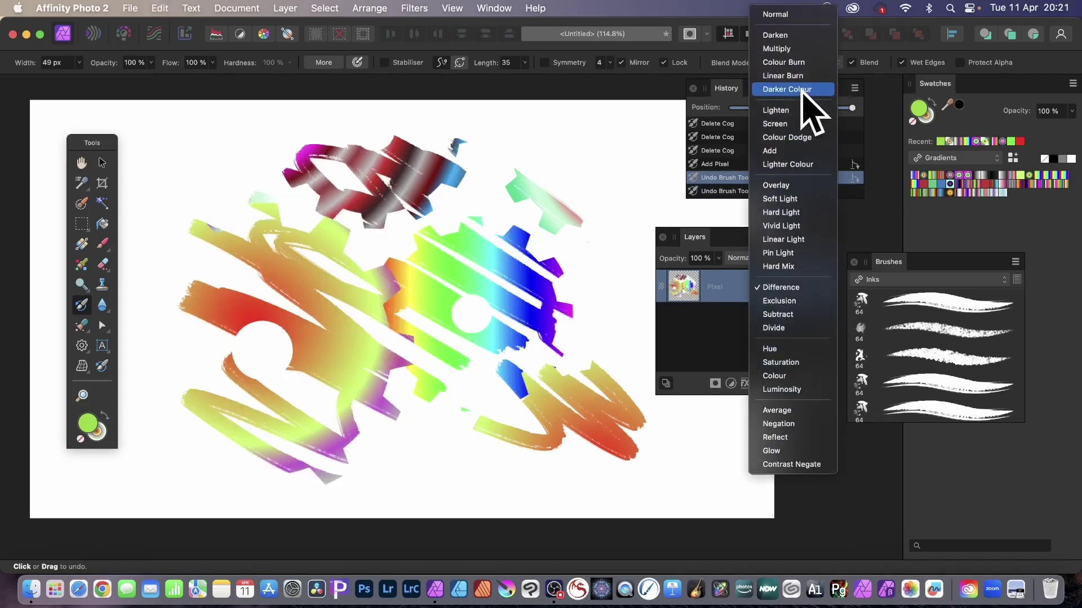
{"action": "left_click", "coordinate": [779, 267]}
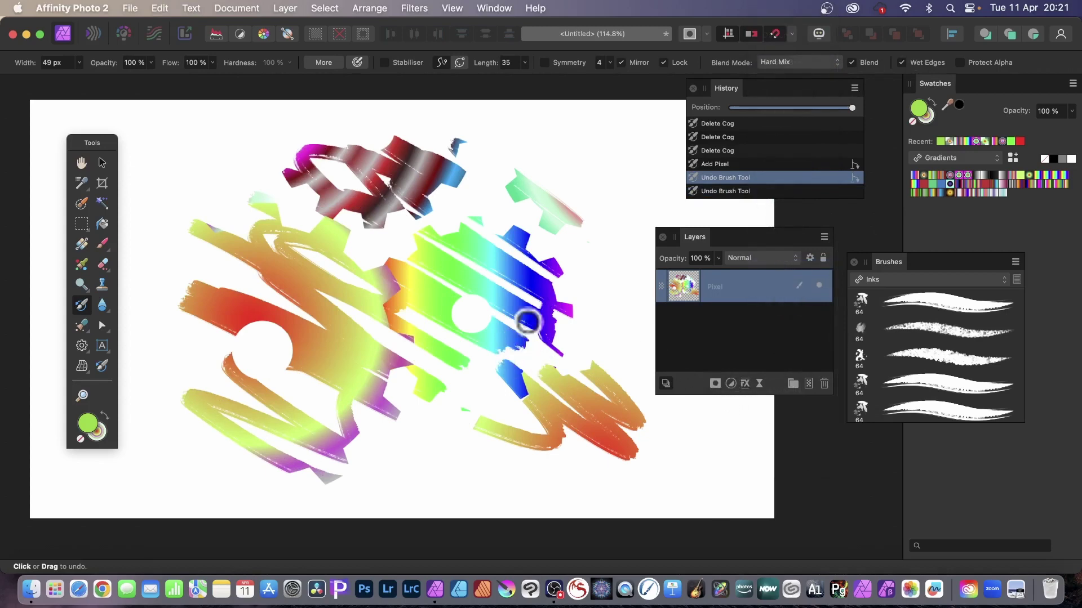
{"action": "mouse_move", "coordinate": [528, 322]}
{"action": "left_mouse_down"}
{"action": "mouse_move", "coordinate": [546, 361]}
{"action": "mouse_move", "coordinate": [489, 224]}
{"action": "mouse_move", "coordinate": [475, 229]}
{"action": "mouse_move", "coordinate": [511, 439]}
{"action": "mouse_move", "coordinate": [472, 352]}
{"action": "mouse_move", "coordinate": [361, 340]}
{"action": "mouse_move", "coordinate": [283, 289]}
{"action": "mouse_move", "coordinate": [256, 306]}
{"action": "mouse_move", "coordinate": [214, 295]}
{"action": "mouse_move", "coordinate": [266, 391]}
{"action": "mouse_move", "coordinate": [180, 398]}
{"action": "mouse_move", "coordinate": [183, 432]}
{"action": "mouse_move", "coordinate": [175, 405]}
{"action": "mouse_move", "coordinate": [254, 320]}
{"action": "mouse_move", "coordinate": [255, 201]}
{"action": "mouse_move", "coordinate": [299, 173]}
{"action": "mouse_move", "coordinate": [374, 190]}
{"action": "mouse_move", "coordinate": [354, 143]}
{"action": "mouse_move", "coordinate": [418, 144]}
{"action": "mouse_move", "coordinate": [405, 112]}
{"action": "left_mouse_up"}
{"action": "mouse_move", "coordinate": [513, 201]}
{"action": "left_mouse_down"}
{"action": "mouse_move", "coordinate": [596, 242]}
{"action": "mouse_move", "coordinate": [573, 178]}
{"action": "mouse_move", "coordinate": [556, 265]}
{"action": "mouse_move", "coordinate": [632, 406]}
{"action": "mouse_move", "coordinate": [636, 442]}
{"action": "mouse_move", "coordinate": [546, 398]}
{"action": "mouse_move", "coordinate": [576, 453]}
{"action": "mouse_move", "coordinate": [491, 450]}
{"action": "left_mouse_up"}
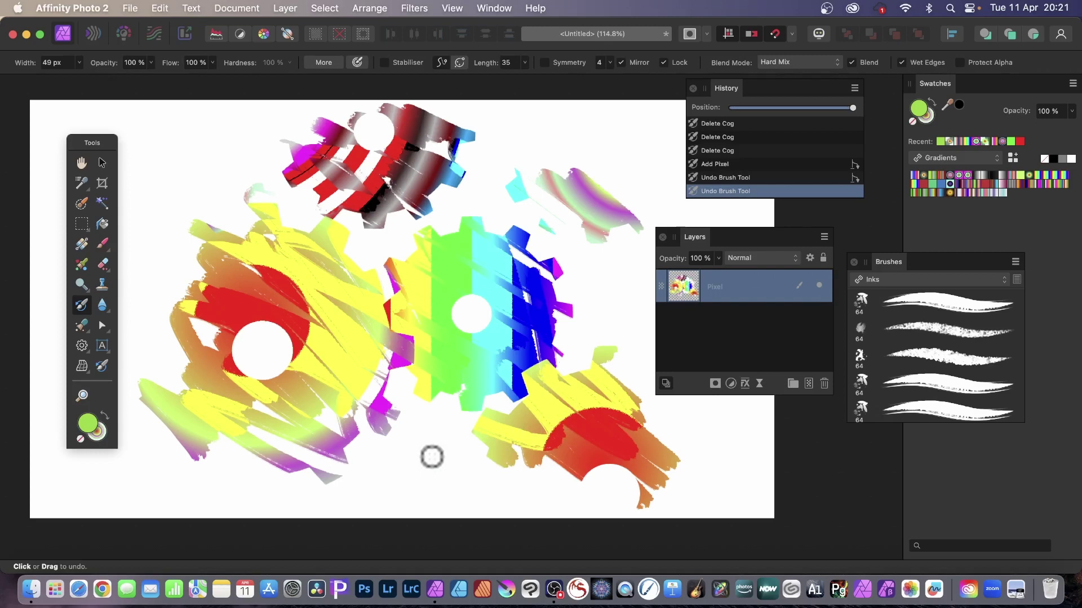
- Apply a Gaussian Blur with a 32 px radius to the pixel layer
{"action": "left_click", "coordinate": [414, 8]}
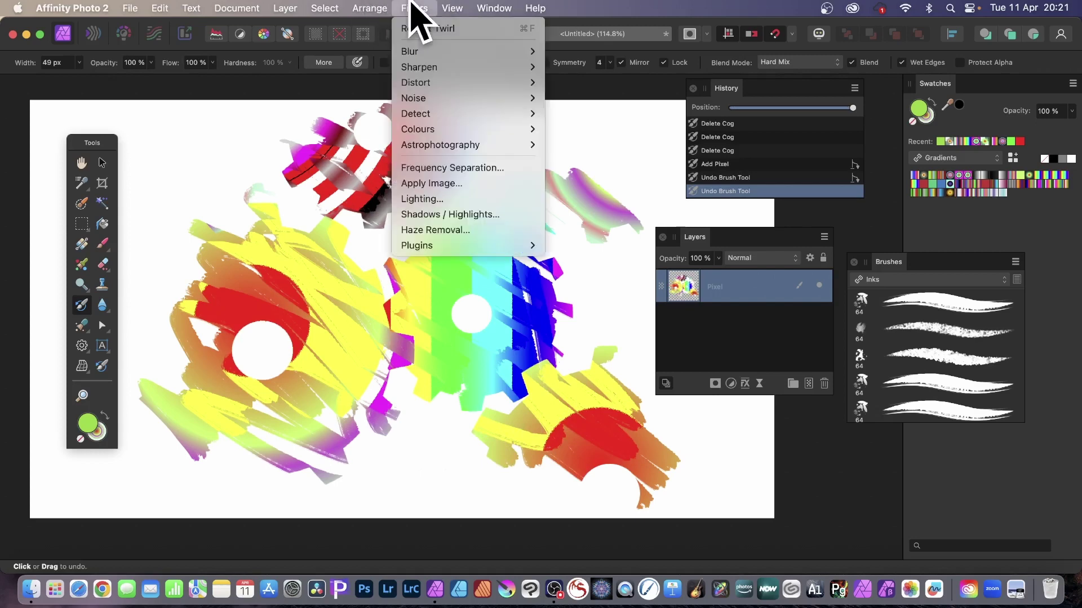
{"action": "mouse_move", "coordinate": [411, 56]}
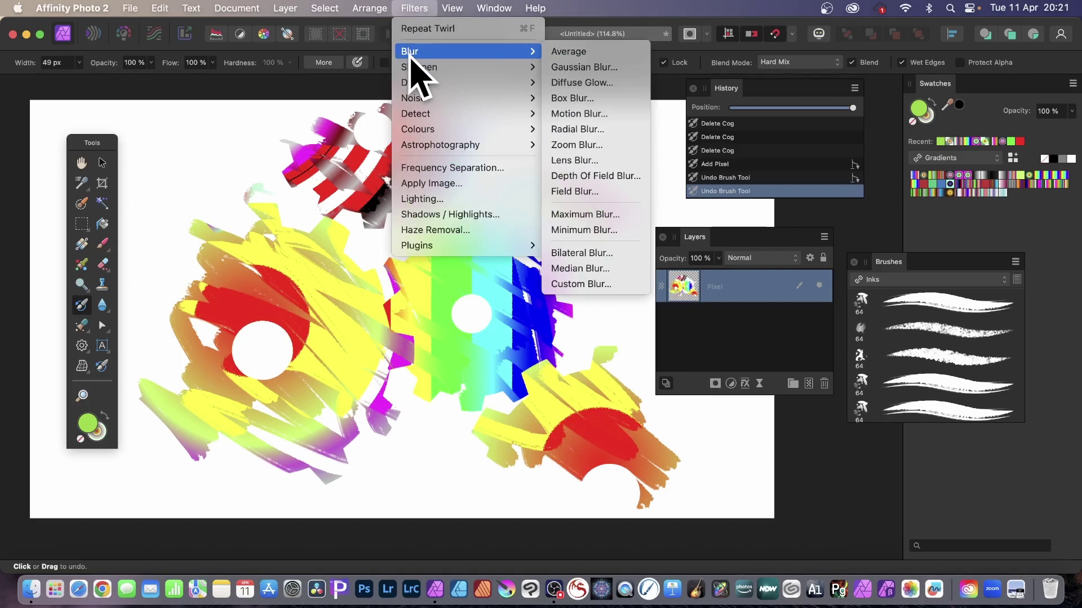
{"action": "left_click", "coordinate": [591, 68]}
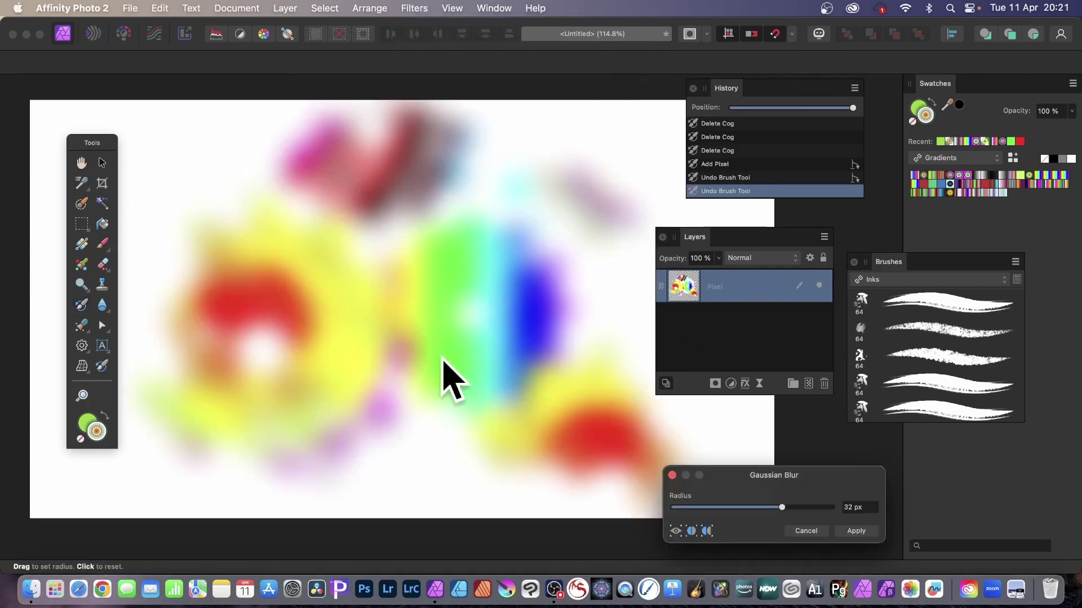
{"action": "left_click", "coordinate": [856, 531]}
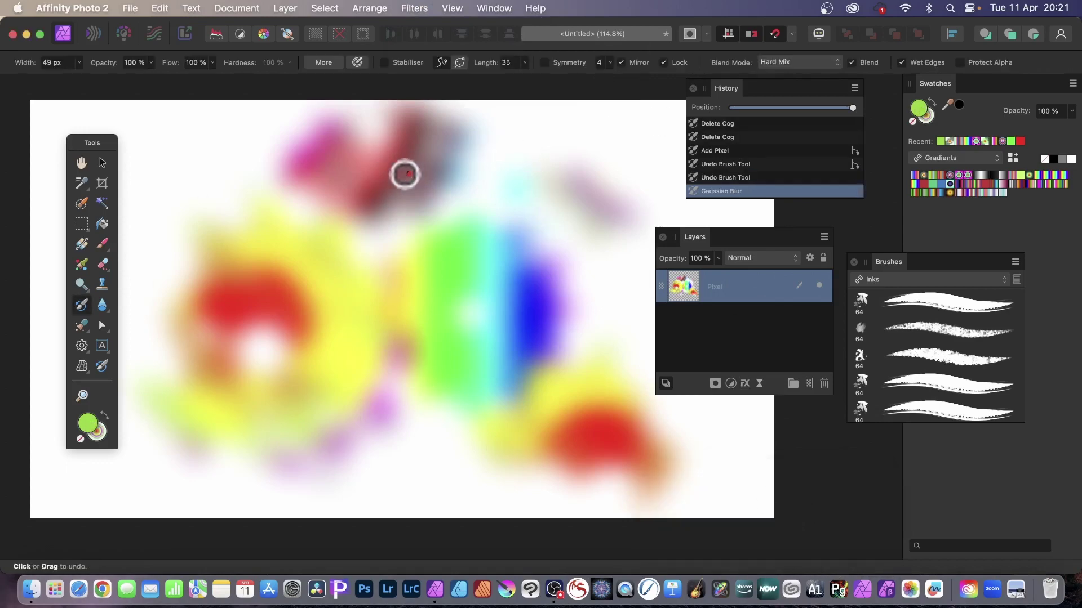
- Paint zigzag Undo Brush strokes over the blurred cogs in Hard Mix, and add further strokes in the Difference blend mode
{"action": "mouse_move", "coordinate": [430, 162]}
{"action": "left_mouse_down"}
{"action": "mouse_move", "coordinate": [411, 157]}
{"action": "mouse_move", "coordinate": [417, 205]}
{"action": "mouse_move", "coordinate": [268, 169]}
{"action": "mouse_move", "coordinate": [332, 243]}
{"action": "left_mouse_up"}
{"action": "mouse_move", "coordinate": [479, 317]}
{"action": "left_mouse_down"}
{"action": "mouse_move", "coordinate": [408, 259]}
{"action": "mouse_move", "coordinate": [381, 333]}
{"action": "mouse_move", "coordinate": [272, 326]}
{"action": "mouse_move", "coordinate": [251, 380]}
{"action": "mouse_move", "coordinate": [272, 265]}
{"action": "mouse_move", "coordinate": [338, 262]}
{"action": "left_mouse_up"}
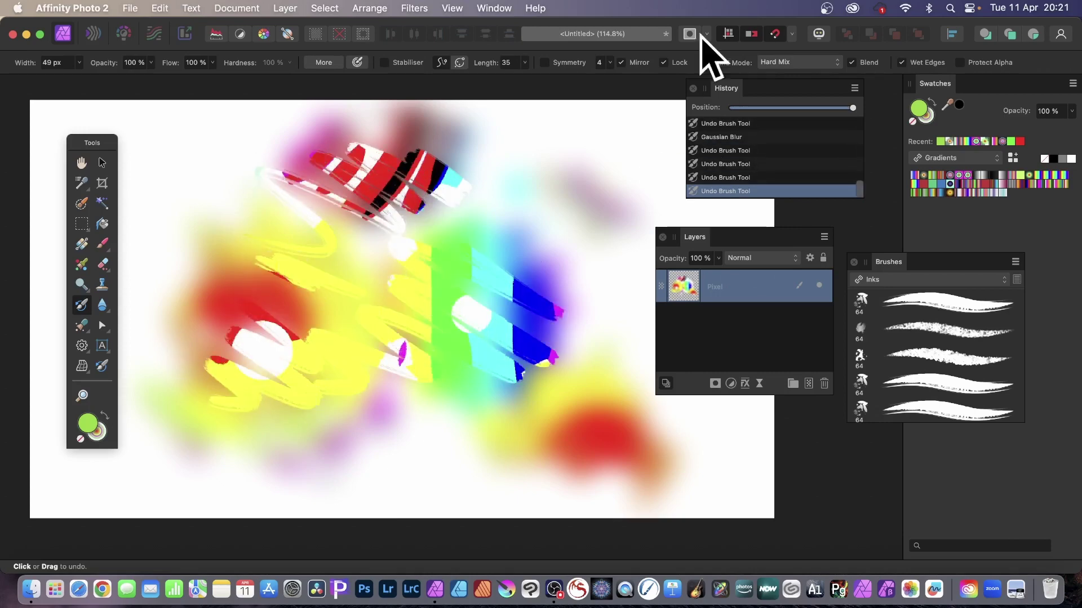
{"action": "left_click", "coordinate": [789, 63]}
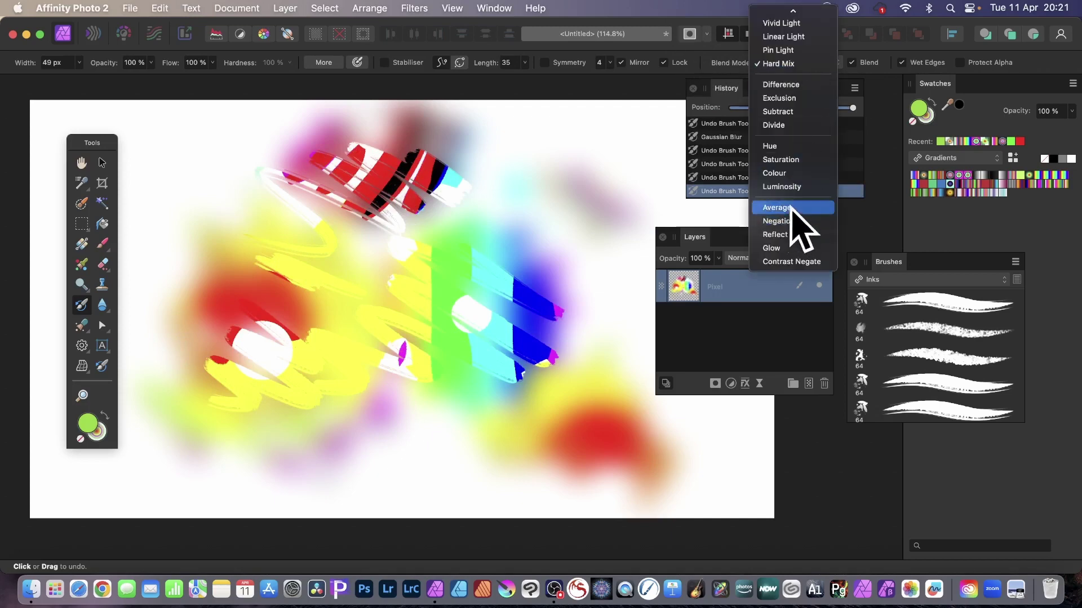
{"action": "left_click", "coordinate": [788, 85]}
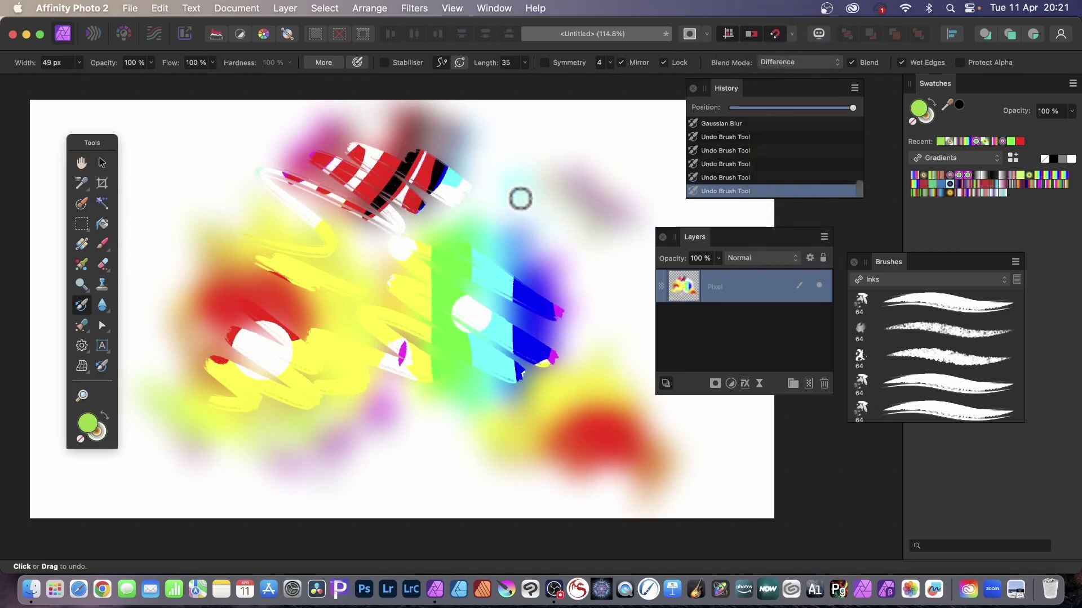
{"action": "mouse_move", "coordinate": [520, 199]}
{"action": "left_mouse_down"}
{"action": "mouse_move", "coordinate": [330, 252]}
{"action": "mouse_move", "coordinate": [210, 327]}
{"action": "mouse_move", "coordinate": [200, 297]}
{"action": "mouse_move", "coordinate": [333, 246]}
{"action": "mouse_move", "coordinate": [253, 108]}
{"action": "left_mouse_up"}
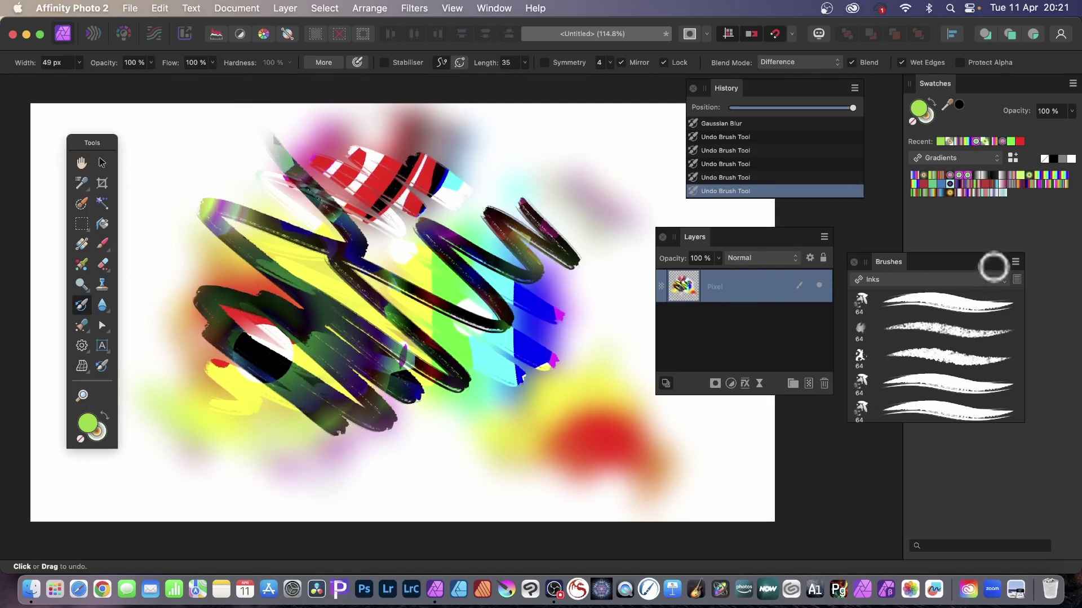
- Paint spatters over the whole cog artwork with a 128 px Sprays and Spatters brush, using Difference blend mode and wet edges
{"action": "left_click", "coordinate": [895, 280]}
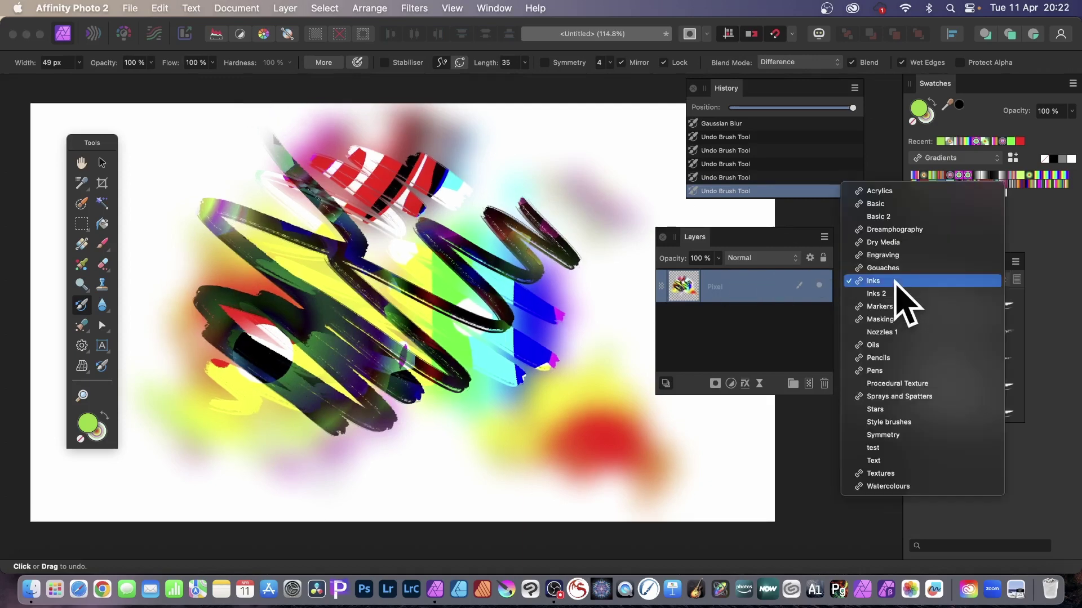
{"action": "left_click", "coordinate": [882, 397]}
{"action": "scroll", "coordinate": [913, 366], "scroll_direction": "down", "scroll_amount": 5}
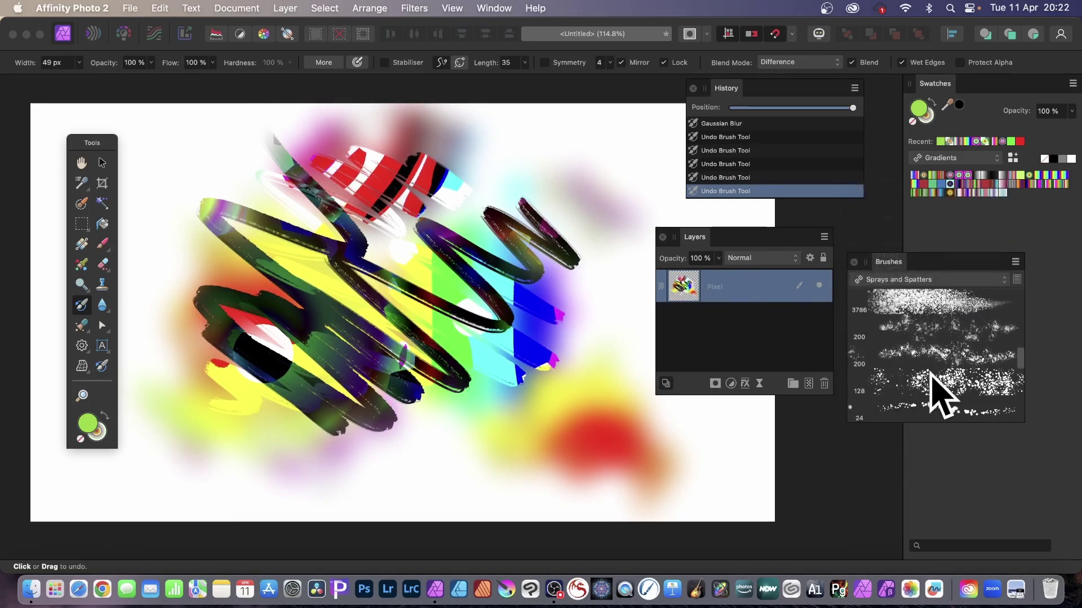
{"action": "left_click", "coordinate": [929, 373]}
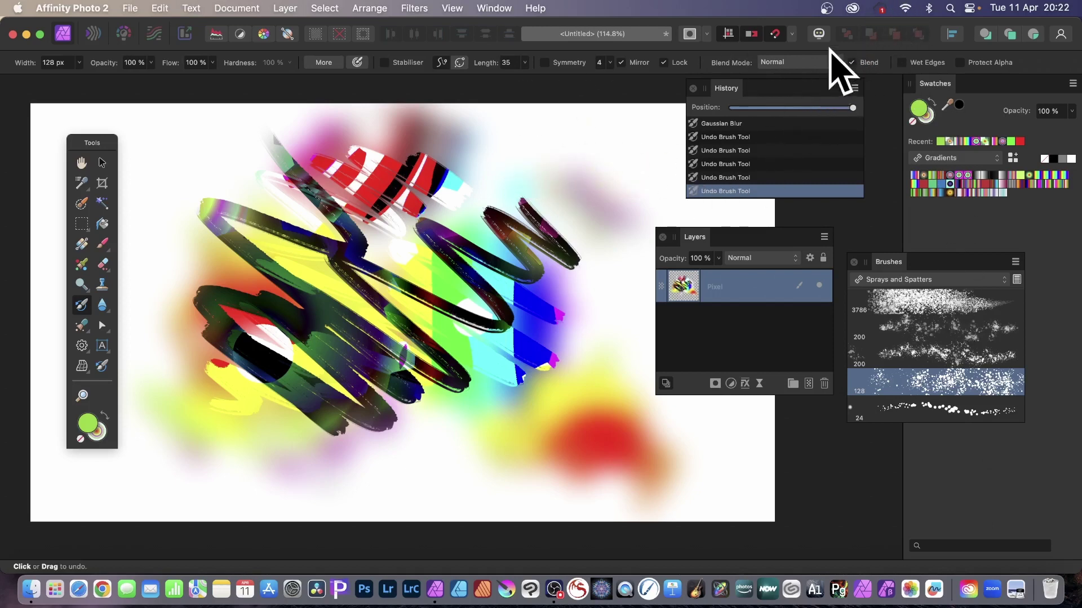
{"action": "left_click", "coordinate": [777, 63]}
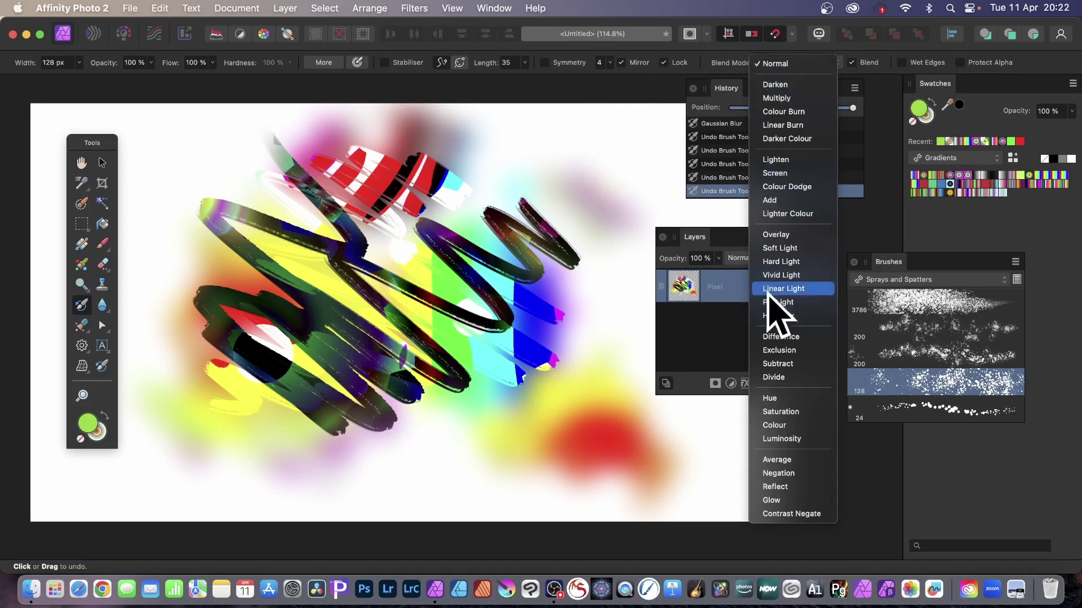
{"action": "left_click", "coordinate": [780, 337]}
{"action": "mouse_move", "coordinate": [483, 177]}
{"action": "left_mouse_down"}
{"action": "mouse_move", "coordinate": [434, 178]}
{"action": "mouse_move", "coordinate": [452, 190]}
{"action": "mouse_move", "coordinate": [424, 187]}
{"action": "mouse_move", "coordinate": [434, 241]}
{"action": "mouse_move", "coordinate": [426, 198]}
{"action": "mouse_move", "coordinate": [373, 180]}
{"action": "mouse_move", "coordinate": [270, 165]}
{"action": "mouse_move", "coordinate": [212, 176]}
{"action": "mouse_move", "coordinate": [175, 202]}
{"action": "mouse_move", "coordinate": [258, 248]}
{"action": "mouse_move", "coordinate": [237, 387]}
{"action": "mouse_move", "coordinate": [341, 401]}
{"action": "mouse_move", "coordinate": [341, 441]}
{"action": "mouse_move", "coordinate": [424, 394]}
{"action": "mouse_move", "coordinate": [540, 416]}
{"action": "mouse_move", "coordinate": [565, 395]}
{"action": "mouse_move", "coordinate": [523, 247]}
{"action": "mouse_move", "coordinate": [507, 254]}
{"action": "mouse_move", "coordinate": [562, 235]}
{"action": "mouse_move", "coordinate": [598, 197]}
{"action": "left_mouse_up"}
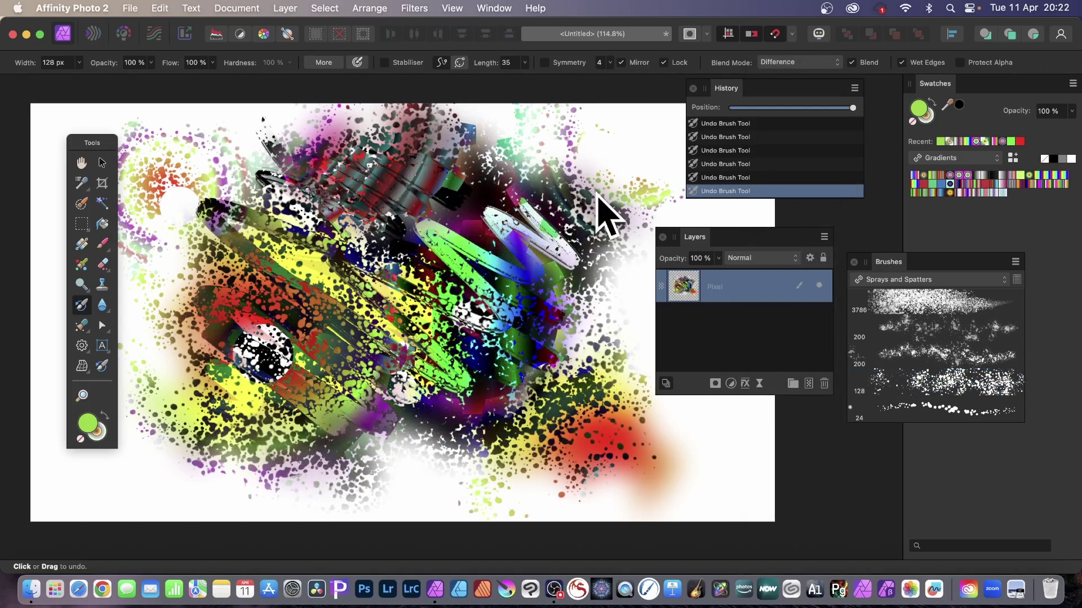
- Try the Deform filter on the cog artwork by placing four handles around it and applying them unmoved
{"action": "left_click", "coordinate": [420, 8]}
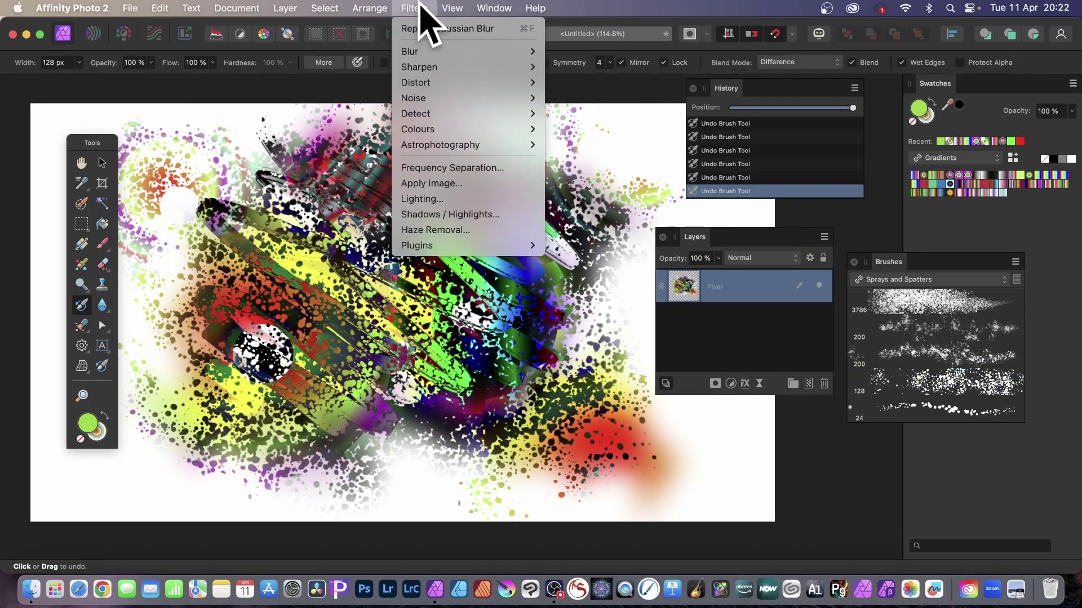
{"action": "mouse_move", "coordinate": [442, 87]}
{"action": "left_click", "coordinate": [574, 83]}
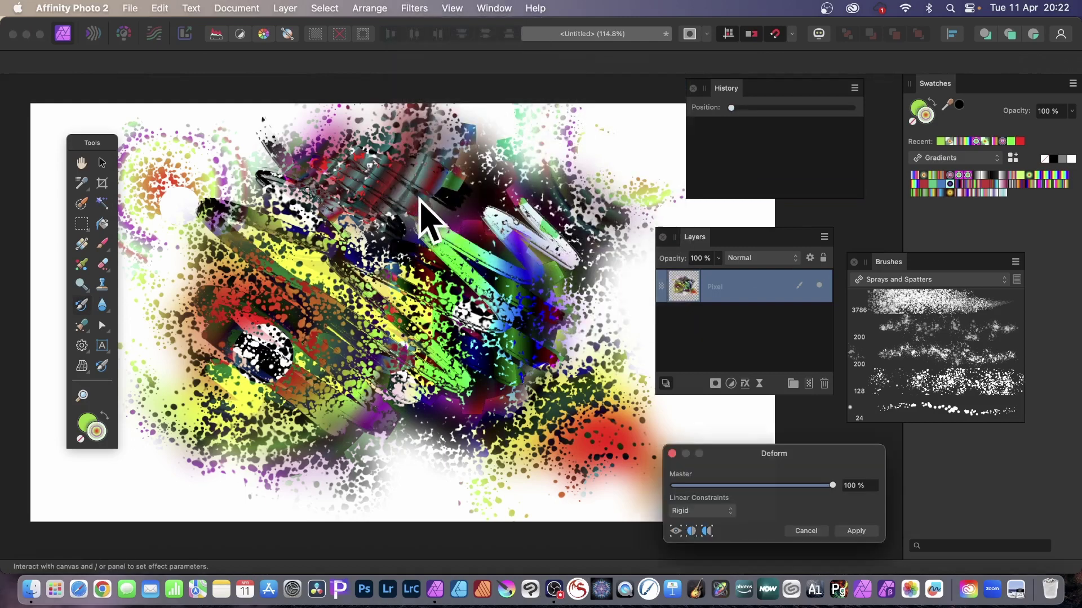
{"action": "left_click", "coordinate": [306, 218]}
{"action": "left_click", "coordinate": [449, 199]}
{"action": "left_click", "coordinate": [421, 273]}
{"action": "left_click", "coordinate": [301, 368]}
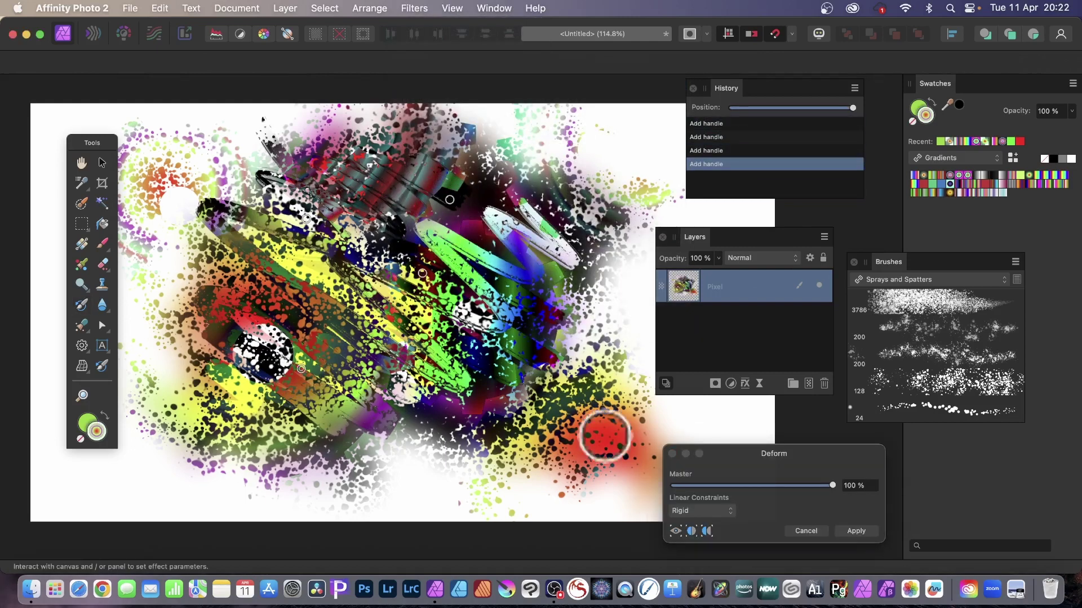
{"action": "left_click", "coordinate": [864, 530]}
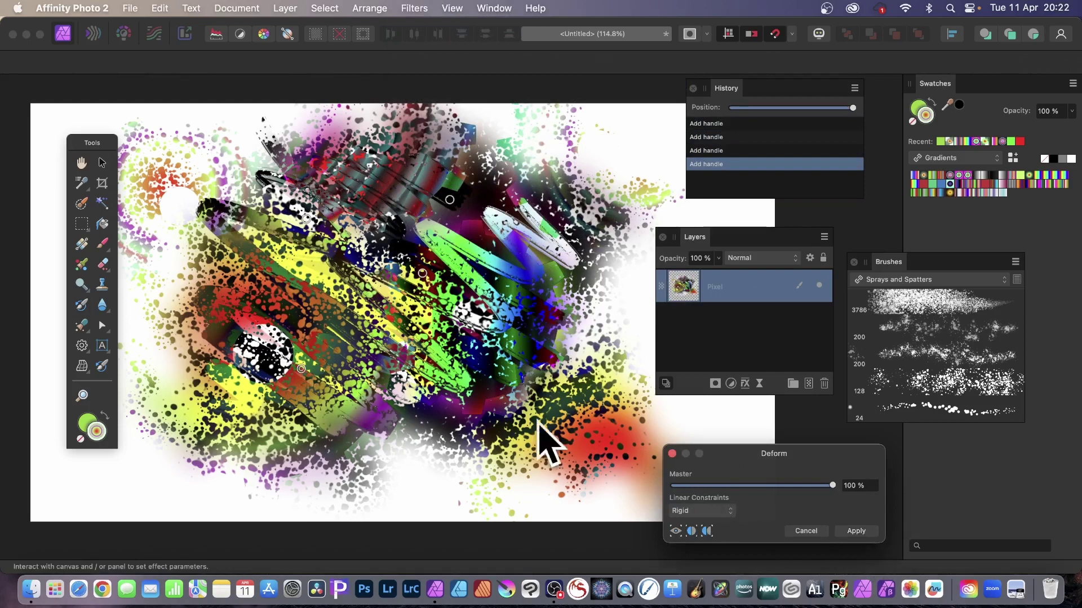
{"action": "left_click", "coordinate": [856, 531]}
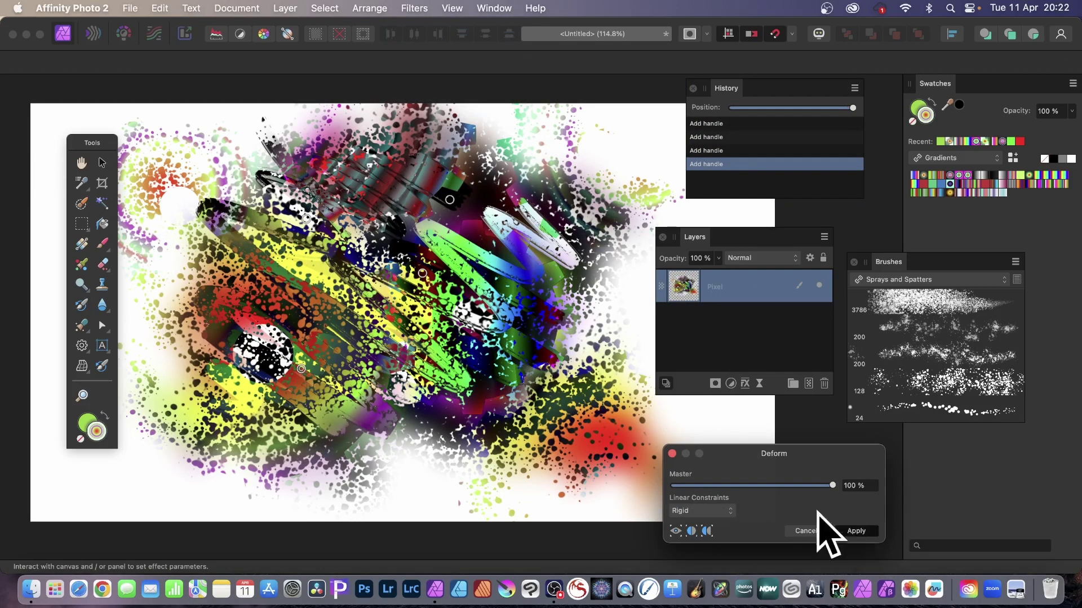
- Start a new Deform distortion on the pixel layer and place four handles around the centre of the artwork
{"action": "left_click", "coordinate": [101, 163]}
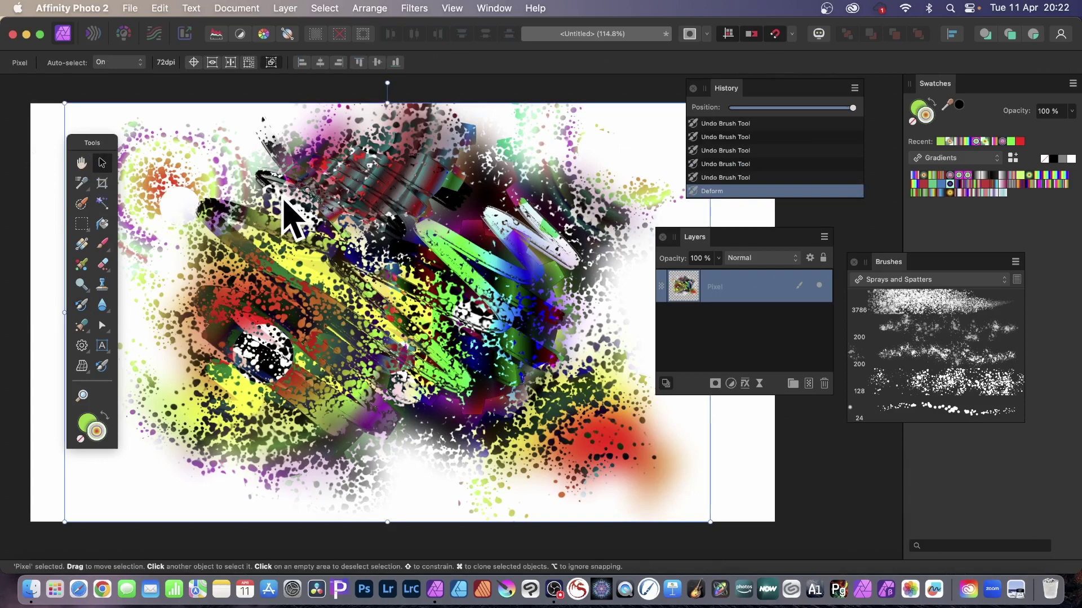
{"action": "left_click", "coordinate": [412, 8]}
{"action": "mouse_move", "coordinate": [412, 82]}
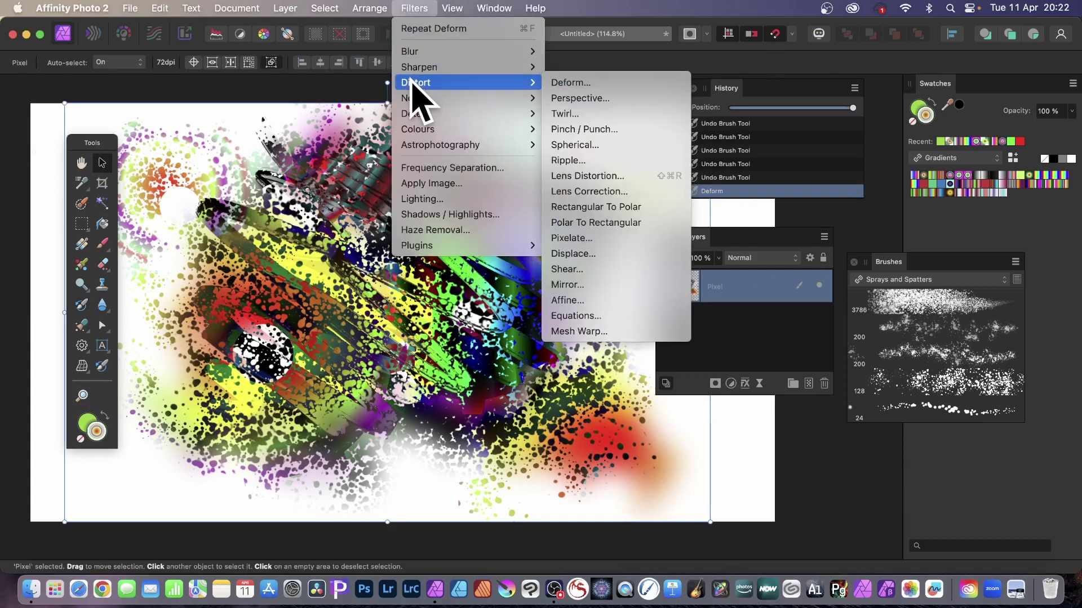
{"action": "left_click", "coordinate": [583, 84]}
{"action": "left_click", "coordinate": [352, 237]}
{"action": "left_click", "coordinate": [494, 246]}
{"action": "left_click", "coordinate": [308, 332]}
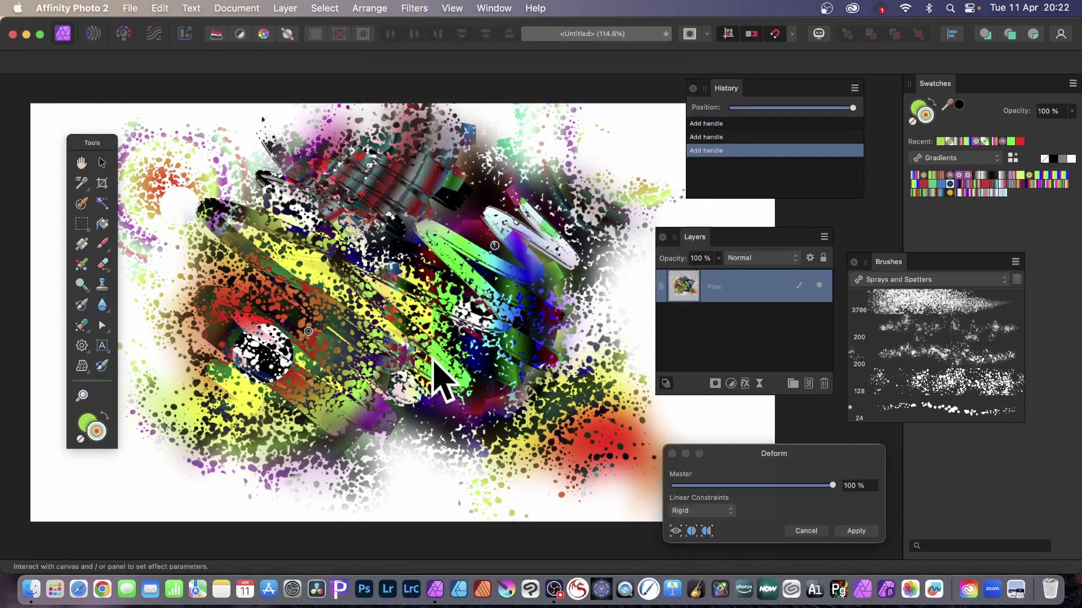
{"action": "left_click", "coordinate": [476, 371]}
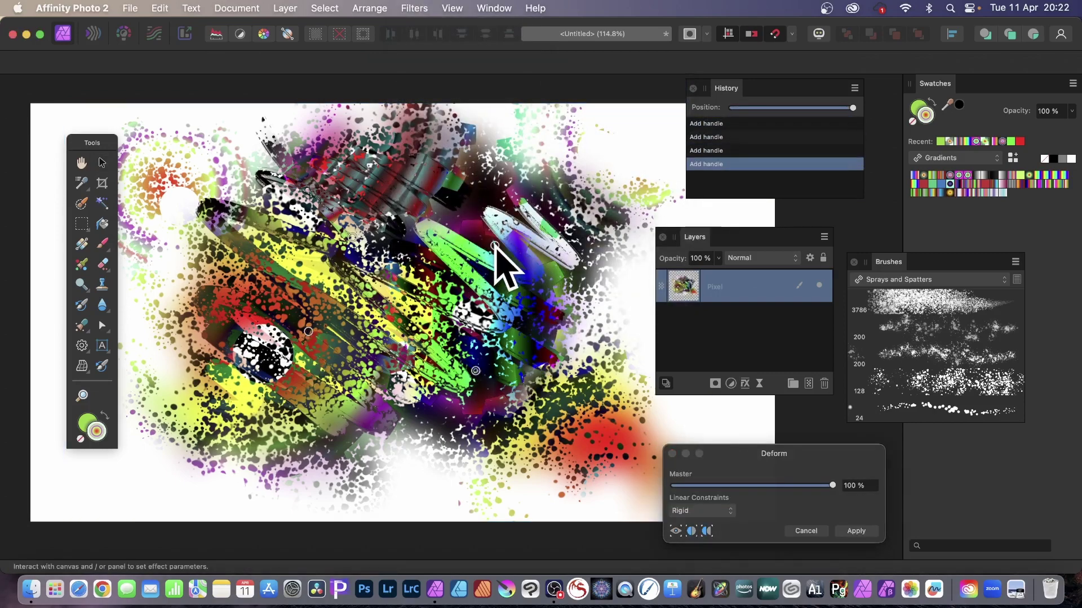
- Warp the artwork into large flowing waves by moving and adding Deform handles, and apply the distortion
{"action": "left_click_drag", "start_coordinate": [495, 245], "coordinate": [278, 216]}
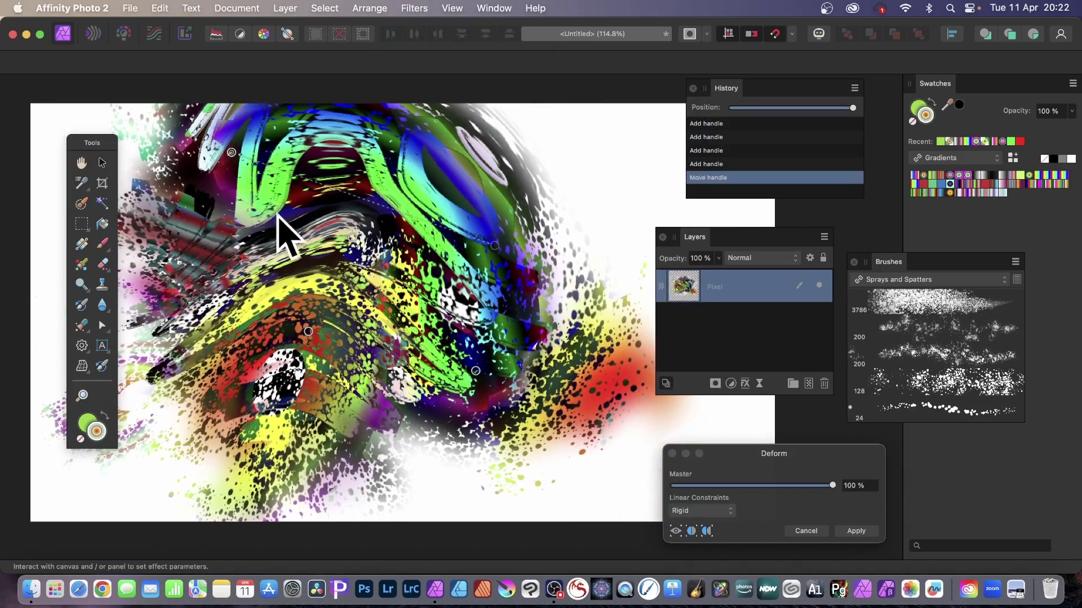
{"action": "left_click_drag", "start_coordinate": [254, 278], "coordinate": [16, 430]}
{"action": "left_click_drag", "start_coordinate": [321, 366], "coordinate": [694, 491]}
{"action": "left_click", "coordinate": [460, 291]}
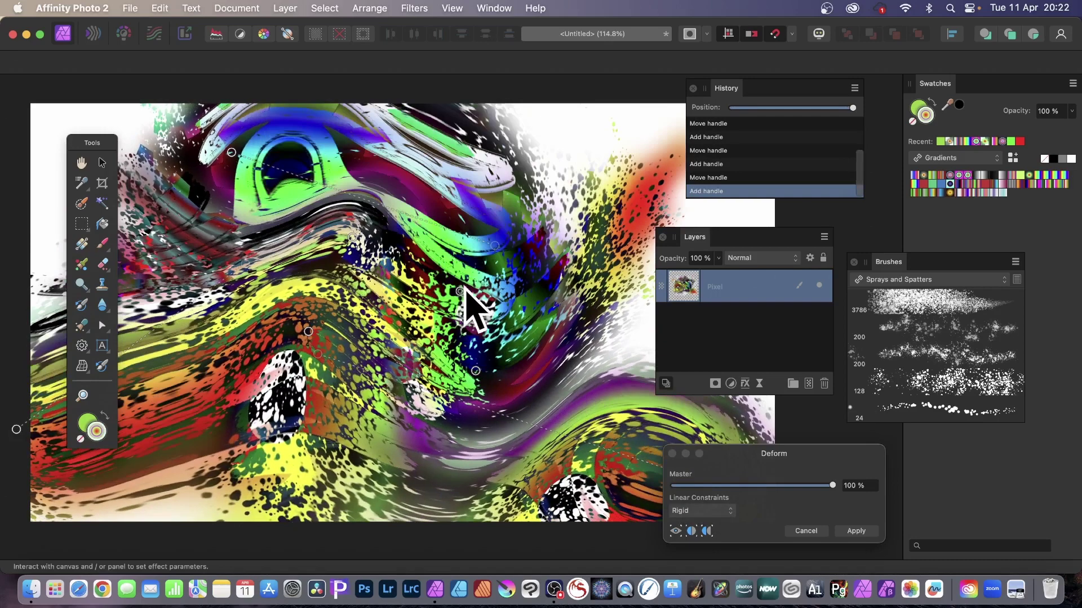
{"action": "left_click_drag", "start_coordinate": [460, 291], "coordinate": [648, 81]}
{"action": "left_click", "coordinate": [856, 531]}
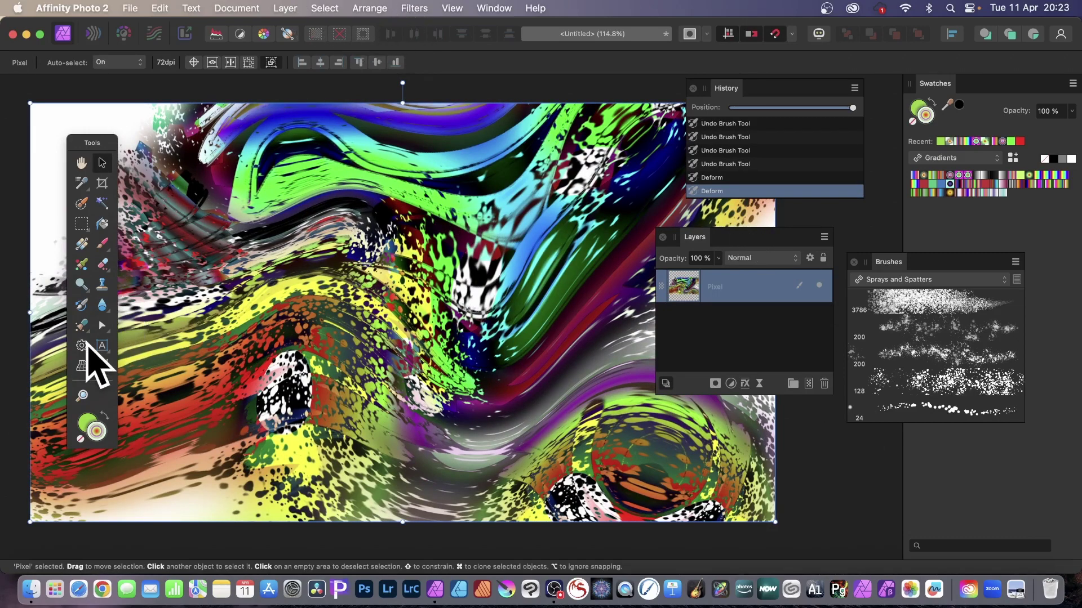
- Paint Undo Brush spatters across the warped artwork in Difference blend mode, and repeat the Deform filter
{"action": "left_click", "coordinate": [82, 305]}
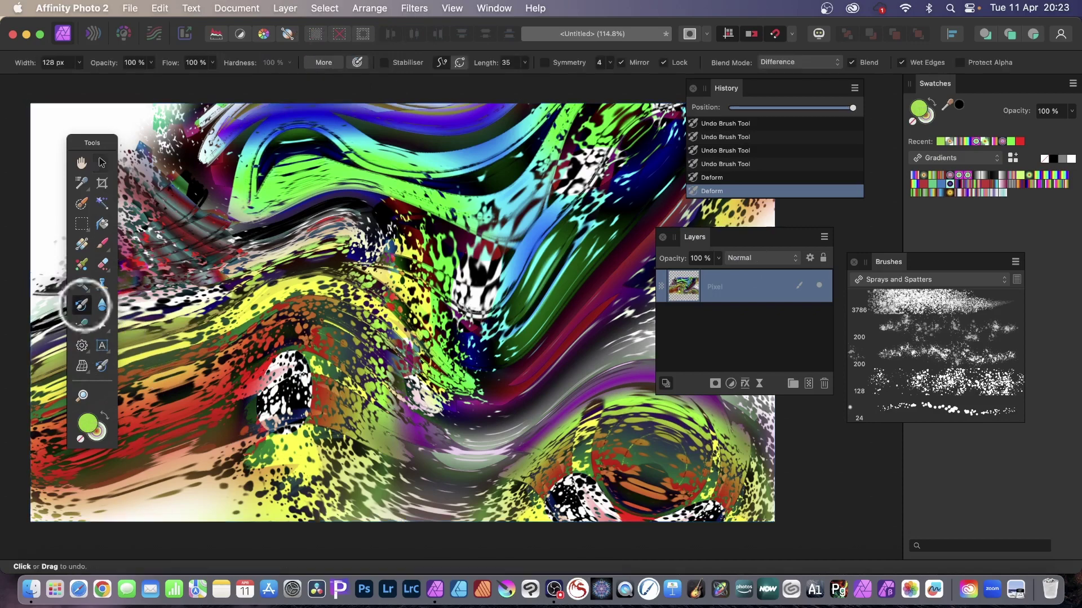
{"action": "mouse_move", "coordinate": [544, 203]}
{"action": "left_mouse_down"}
{"action": "mouse_move", "coordinate": [538, 224]}
{"action": "mouse_move", "coordinate": [567, 201]}
{"action": "mouse_move", "coordinate": [530, 153]}
{"action": "mouse_move", "coordinate": [571, 186]}
{"action": "mouse_move", "coordinate": [587, 223]}
{"action": "mouse_move", "coordinate": [494, 185]}
{"action": "mouse_move", "coordinate": [469, 230]}
{"action": "mouse_move", "coordinate": [444, 186]}
{"action": "mouse_move", "coordinate": [475, 156]}
{"action": "mouse_move", "coordinate": [449, 128]}
{"action": "mouse_move", "coordinate": [528, 128]}
{"action": "mouse_move", "coordinate": [462, 111]}
{"action": "mouse_move", "coordinate": [351, 138]}
{"action": "mouse_move", "coordinate": [248, 238]}
{"action": "mouse_move", "coordinate": [192, 258]}
{"action": "mouse_move", "coordinate": [182, 207]}
{"action": "mouse_move", "coordinate": [243, 349]}
{"action": "mouse_move", "coordinate": [229, 467]}
{"action": "mouse_move", "coordinate": [160, 467]}
{"action": "mouse_move", "coordinate": [244, 459]}
{"action": "mouse_move", "coordinate": [186, 454]}
{"action": "left_mouse_up"}
{"action": "mouse_move", "coordinate": [585, 454]}
{"action": "left_mouse_down"}
{"action": "mouse_move", "coordinate": [622, 463]}
{"action": "mouse_move", "coordinate": [617, 443]}
{"action": "mouse_move", "coordinate": [657, 468]}
{"action": "mouse_move", "coordinate": [568, 342]}
{"action": "mouse_move", "coordinate": [587, 394]}
{"action": "mouse_move", "coordinate": [566, 401]}
{"action": "mouse_move", "coordinate": [544, 470]}
{"action": "left_mouse_up"}
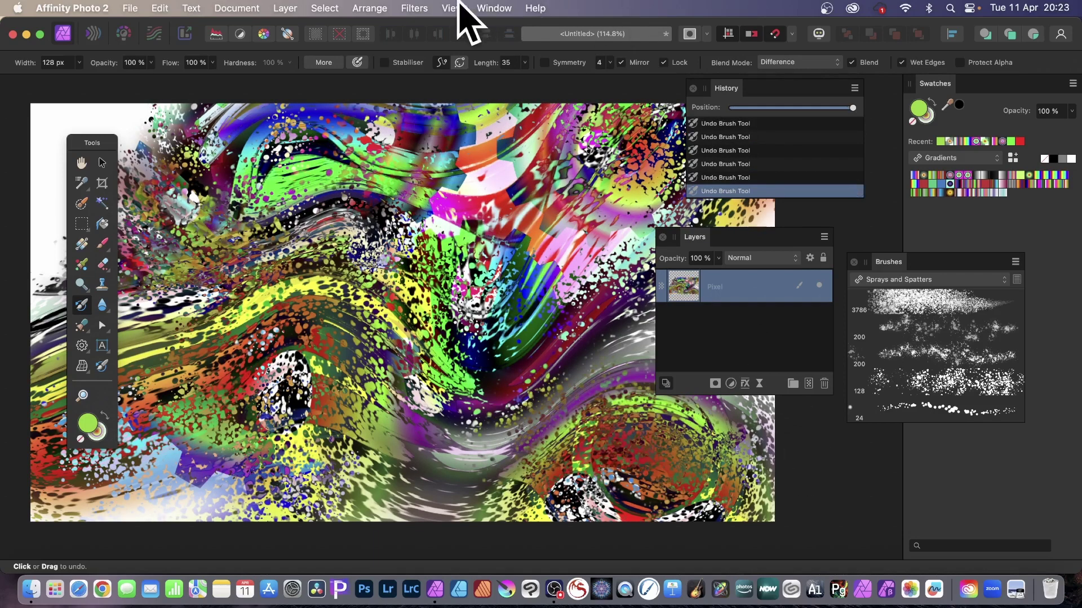
{"action": "left_click", "coordinate": [417, 8]}
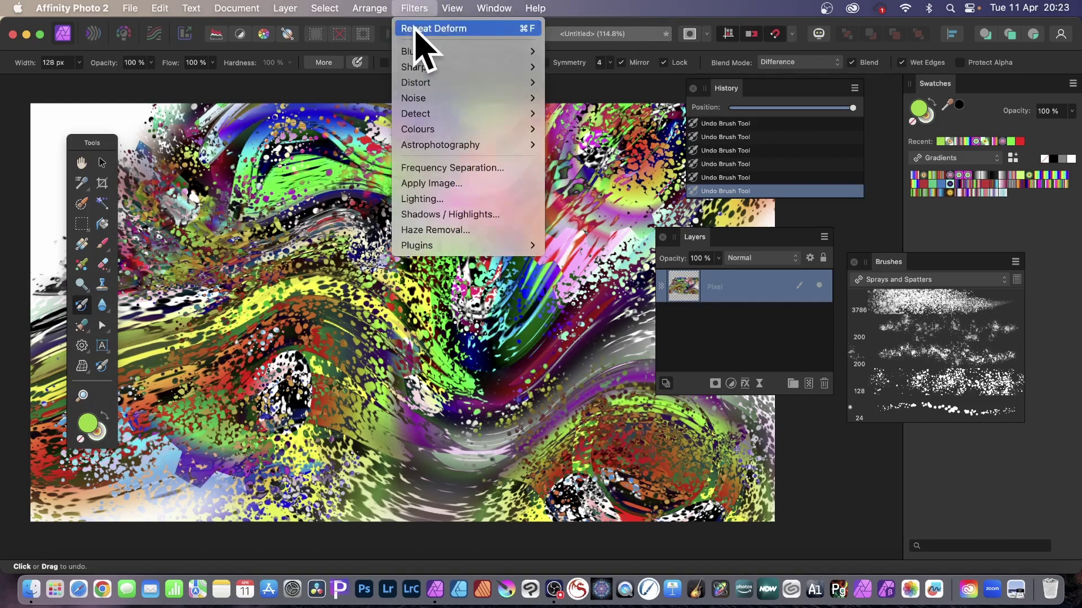
{"action": "left_click", "coordinate": [420, 29]}
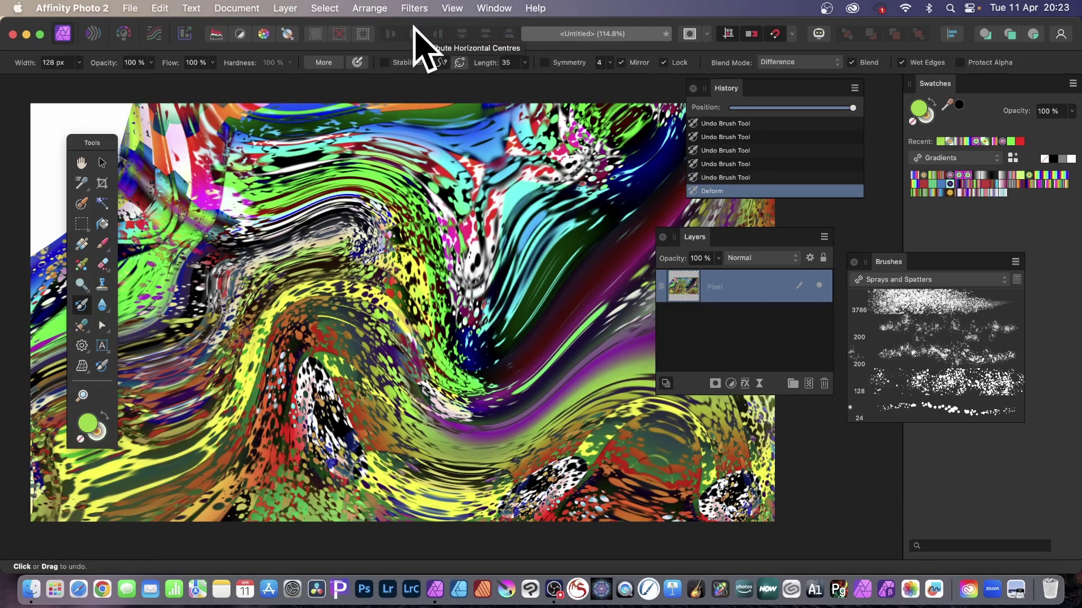
- Paint more Difference spatters over the re-warped swirls and lower waves, and apply the same Deform once more
{"action": "mouse_move", "coordinate": [264, 248]}
{"action": "left_mouse_down"}
{"action": "mouse_move", "coordinate": [254, 230]}
{"action": "mouse_move", "coordinate": [314, 193]}
{"action": "mouse_move", "coordinate": [402, 183]}
{"action": "mouse_move", "coordinate": [349, 176]}
{"action": "mouse_move", "coordinate": [451, 225]}
{"action": "mouse_move", "coordinate": [574, 174]}
{"action": "left_mouse_up"}
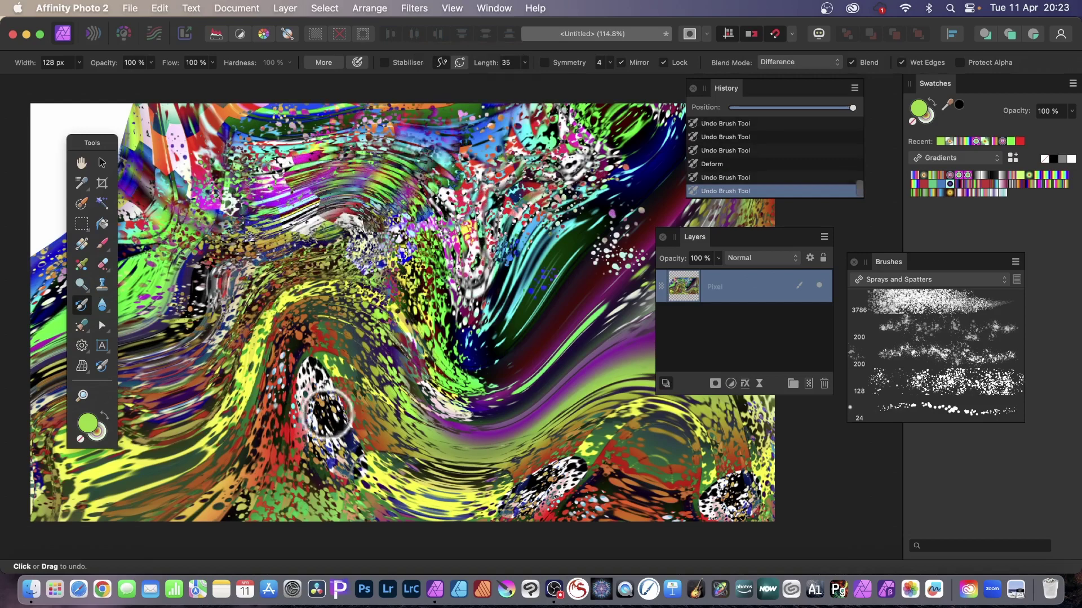
{"action": "mouse_move", "coordinate": [329, 415]}
{"action": "left_mouse_down"}
{"action": "mouse_move", "coordinate": [619, 427]}
{"action": "mouse_move", "coordinate": [677, 455]}
{"action": "left_mouse_up"}
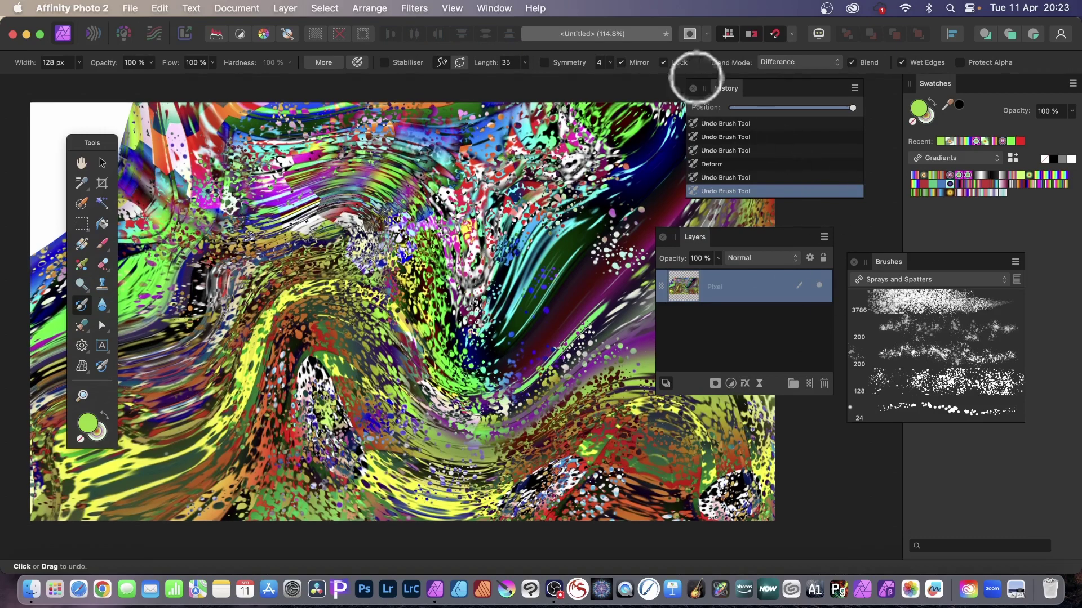
{"action": "left_click", "coordinate": [414, 7]}
{"action": "left_click", "coordinate": [422, 28]}
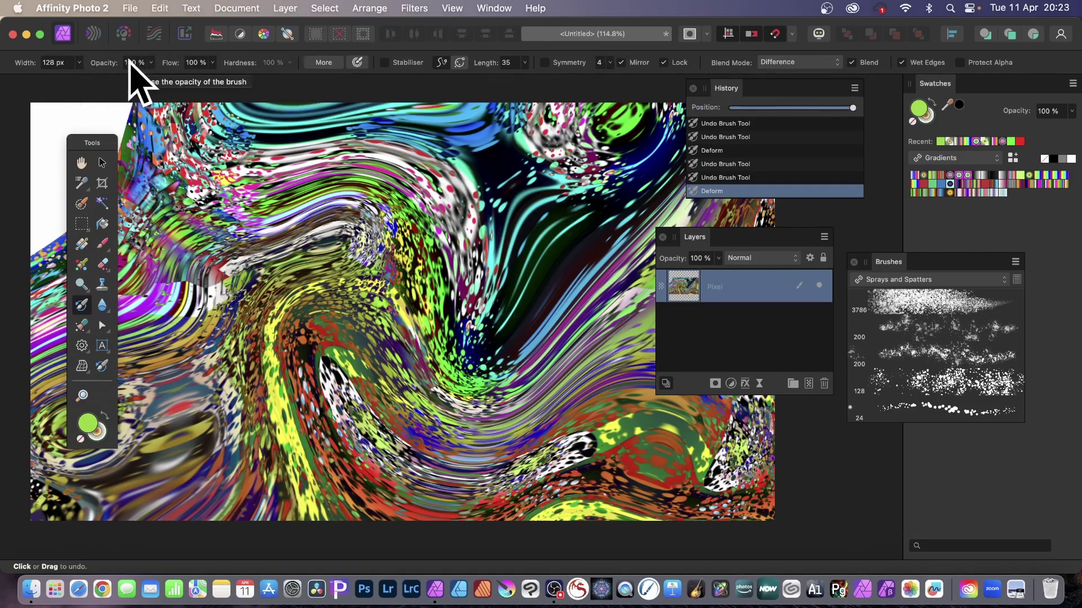
- Paint Undo Brush strokes over the swirls at 28% opacity in the Add blend mode, and repeat the Deform filter
{"action": "left_click", "coordinate": [151, 62]}
{"action": "left_click_drag", "start_coordinate": [151, 77], "coordinate": [81, 77]}
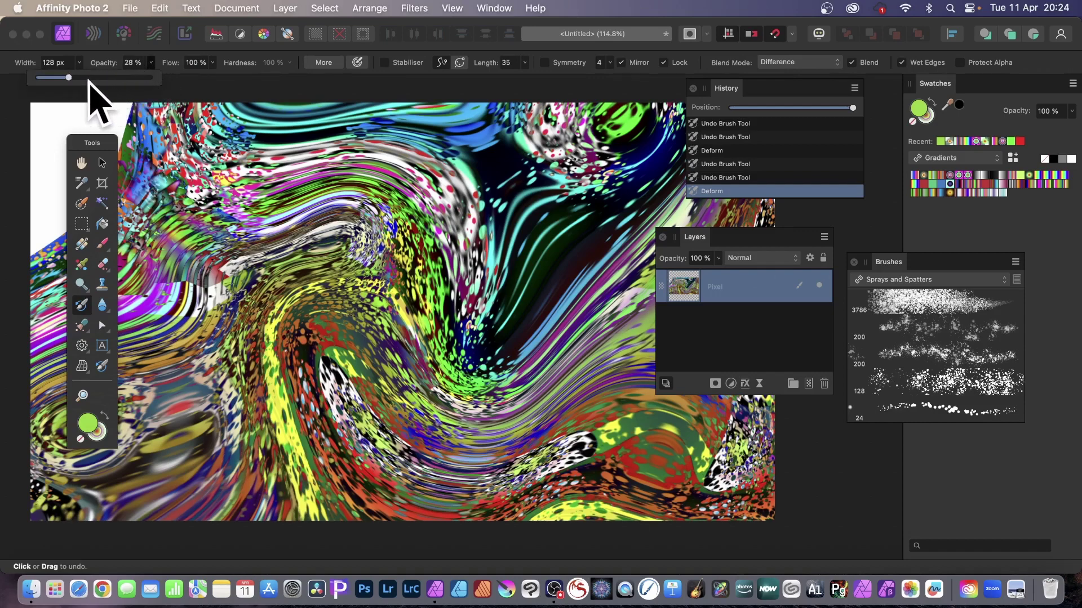
{"action": "left_click", "coordinate": [788, 64]}
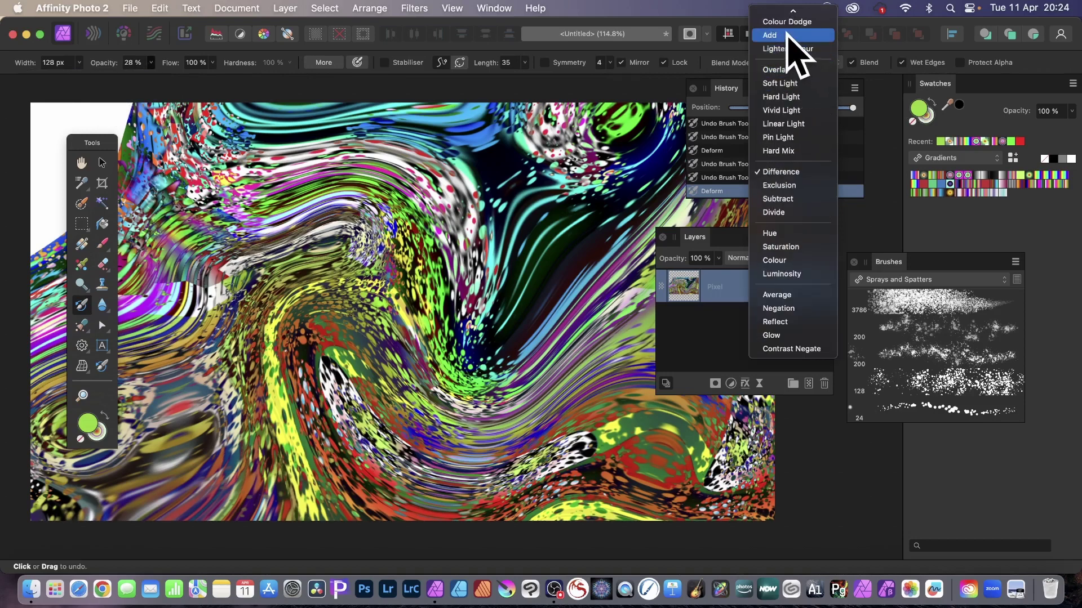
{"action": "left_click", "coordinate": [787, 35]}
{"action": "mouse_move", "coordinate": [449, 204]}
{"action": "left_mouse_down"}
{"action": "mouse_move", "coordinate": [462, 240]}
{"action": "mouse_move", "coordinate": [390, 242]}
{"action": "mouse_move", "coordinate": [426, 253]}
{"action": "mouse_move", "coordinate": [401, 217]}
{"action": "mouse_move", "coordinate": [440, 214]}
{"action": "mouse_move", "coordinate": [551, 278]}
{"action": "mouse_move", "coordinate": [554, 241]}
{"action": "mouse_move", "coordinate": [575, 312]}
{"action": "mouse_move", "coordinate": [520, 334]}
{"action": "mouse_move", "coordinate": [458, 317]}
{"action": "mouse_move", "coordinate": [453, 359]}
{"action": "mouse_move", "coordinate": [422, 376]}
{"action": "mouse_move", "coordinate": [298, 317]}
{"action": "mouse_move", "coordinate": [340, 345]}
{"action": "mouse_move", "coordinate": [326, 392]}
{"action": "mouse_move", "coordinate": [249, 366]}
{"action": "mouse_move", "coordinate": [251, 307]}
{"action": "mouse_move", "coordinate": [289, 294]}
{"action": "mouse_move", "coordinate": [266, 269]}
{"action": "mouse_move", "coordinate": [258, 213]}
{"action": "mouse_move", "coordinate": [417, 219]}
{"action": "mouse_move", "coordinate": [456, 195]}
{"action": "left_mouse_up"}
{"action": "left_click", "coordinate": [414, 8]}
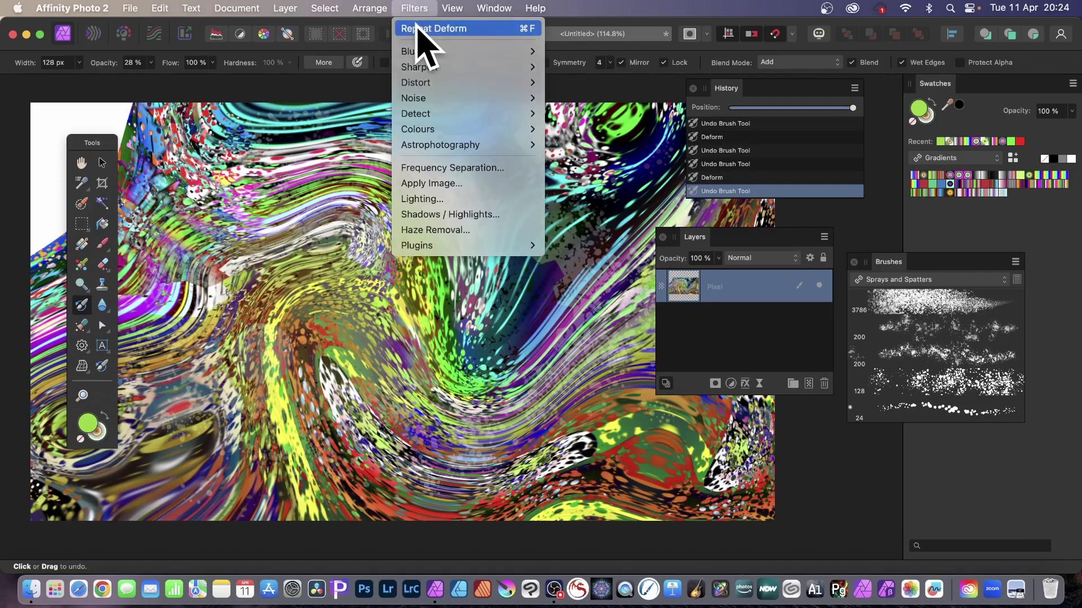
{"action": "left_click", "coordinate": [417, 27]}
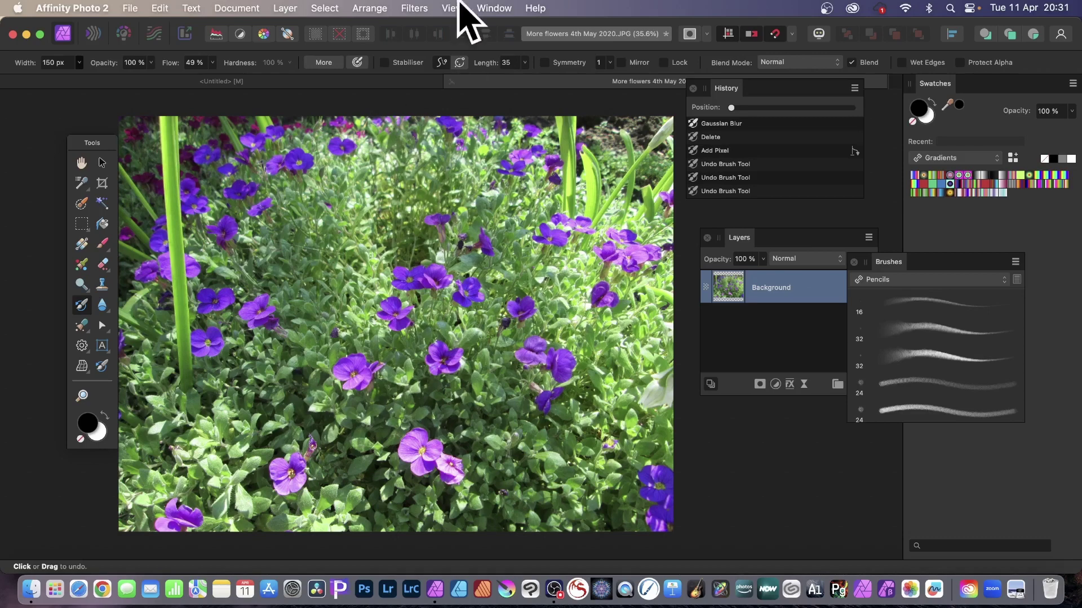
- Add a new pixel layer to the flower photo and set the Background layer's opacity to 39%
{"action": "left_click", "coordinate": [287, 8]}
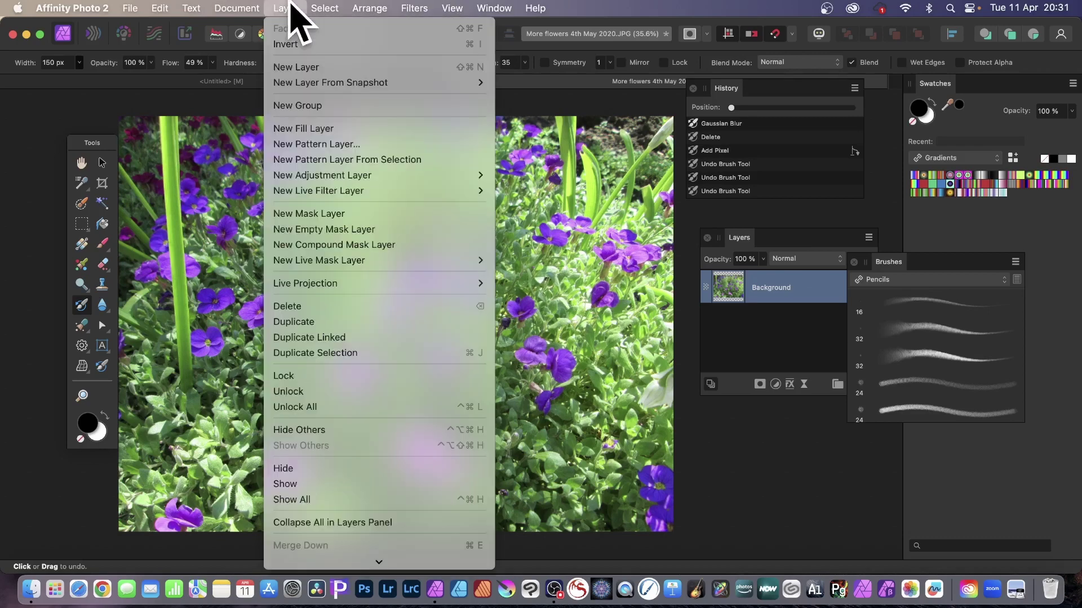
{"action": "left_click", "coordinate": [297, 67]}
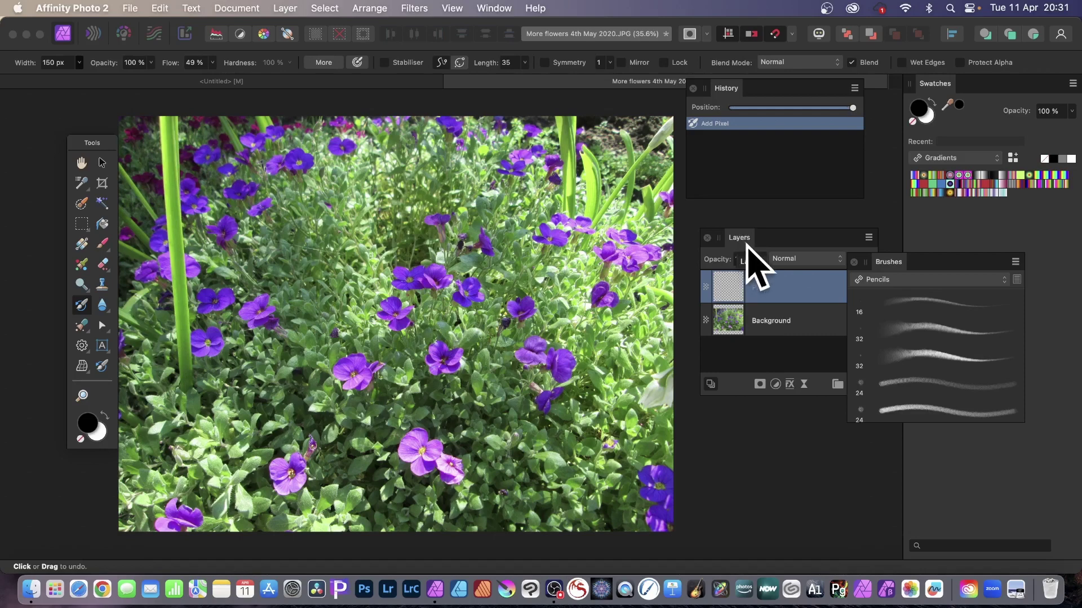
{"action": "left_click_drag", "start_coordinate": [746, 248], "coordinate": [716, 227]}
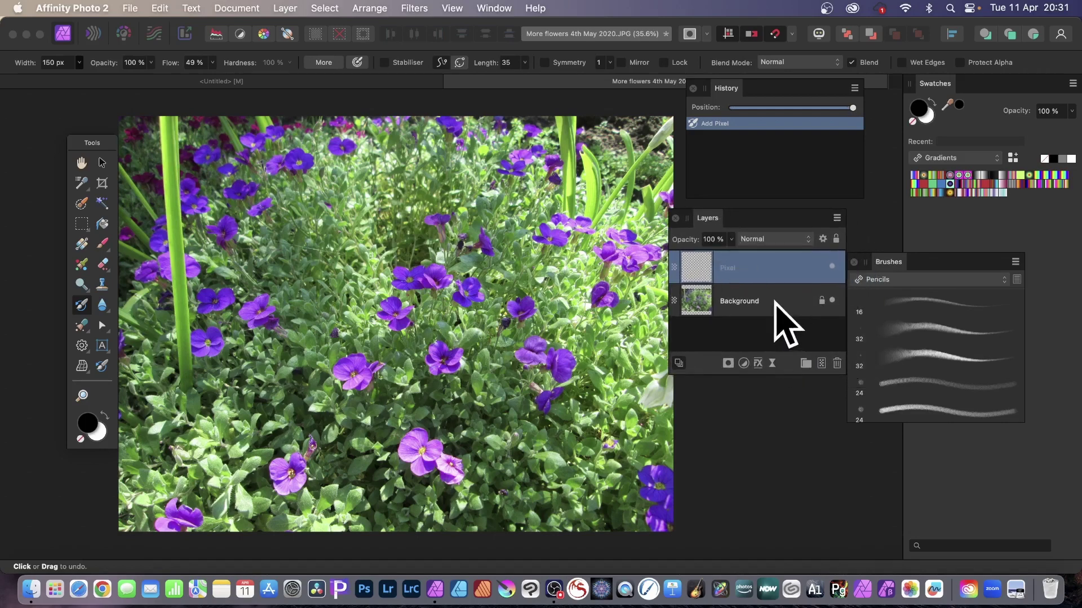
{"action": "left_click", "coordinate": [749, 301]}
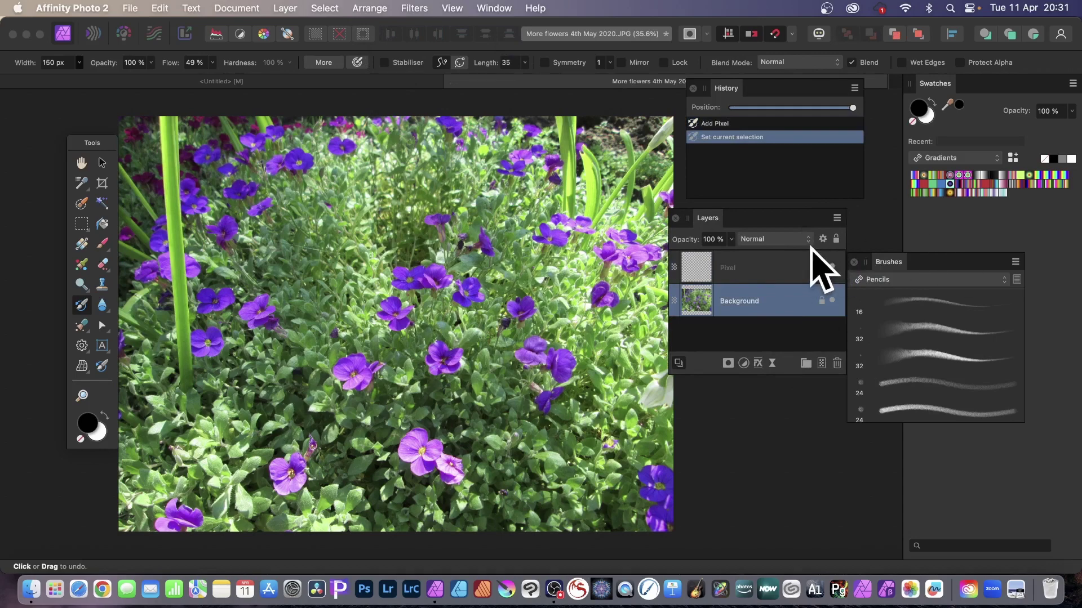
{"action": "left_click", "coordinate": [731, 239]}
{"action": "left_click_drag", "start_coordinate": [734, 239], "coordinate": [661, 251]}
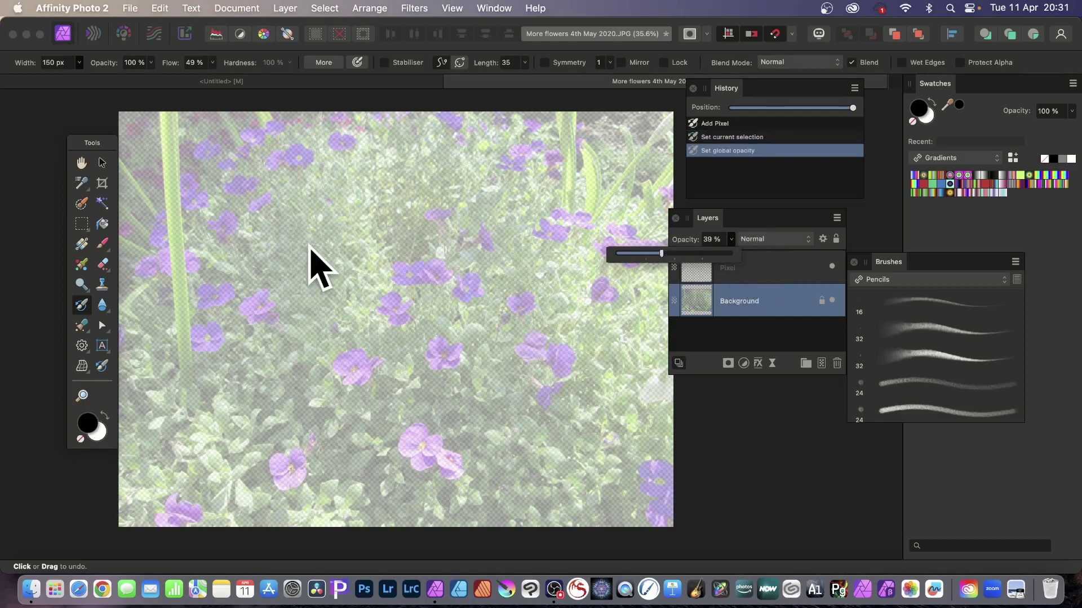
- Select the empty Pixel layer and set up the Undo Brush with a 32 px Pencils brush enlarged to 130 px
{"action": "left_click", "coordinate": [83, 303]}
{"action": "left_click", "coordinate": [749, 270]}
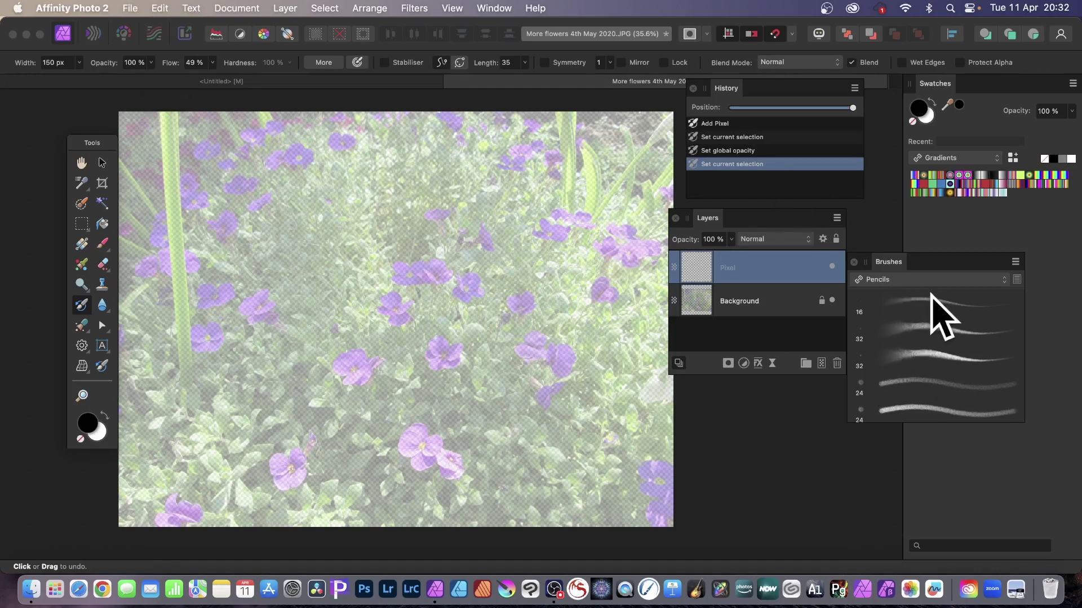
{"action": "left_click_drag", "start_coordinate": [903, 255], "coordinate": [857, 228]}
{"action": "left_click", "coordinate": [860, 254]}
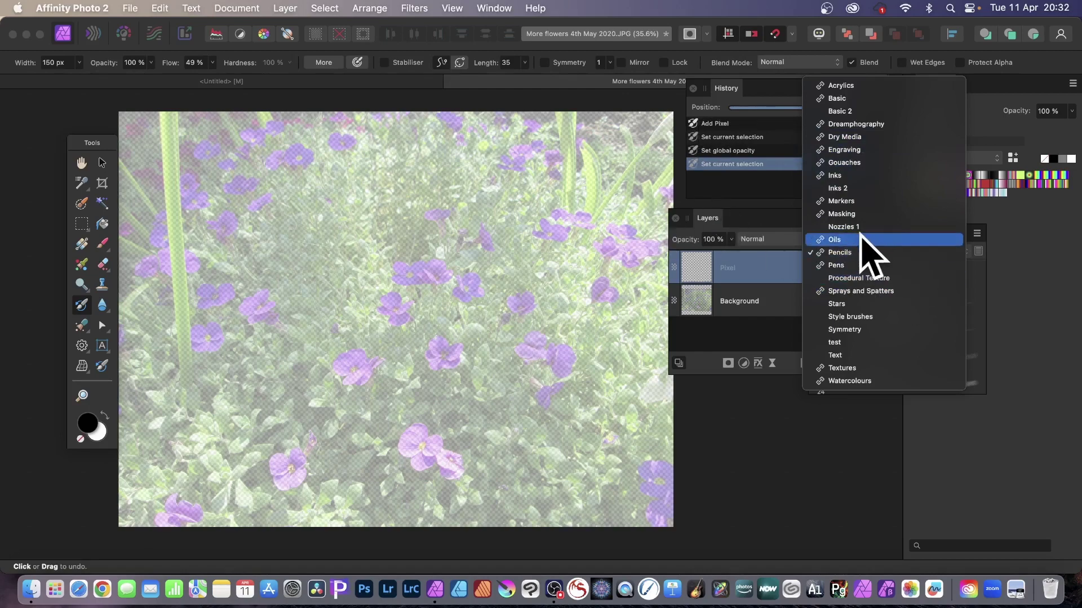
{"action": "left_click", "coordinate": [843, 252]}
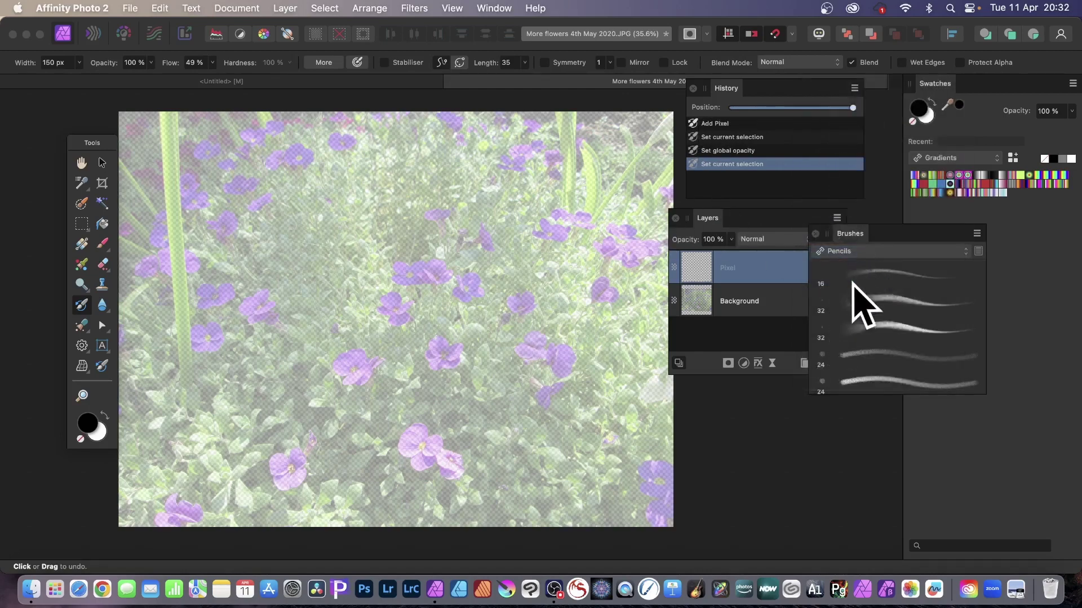
{"action": "left_click", "coordinate": [883, 300]}
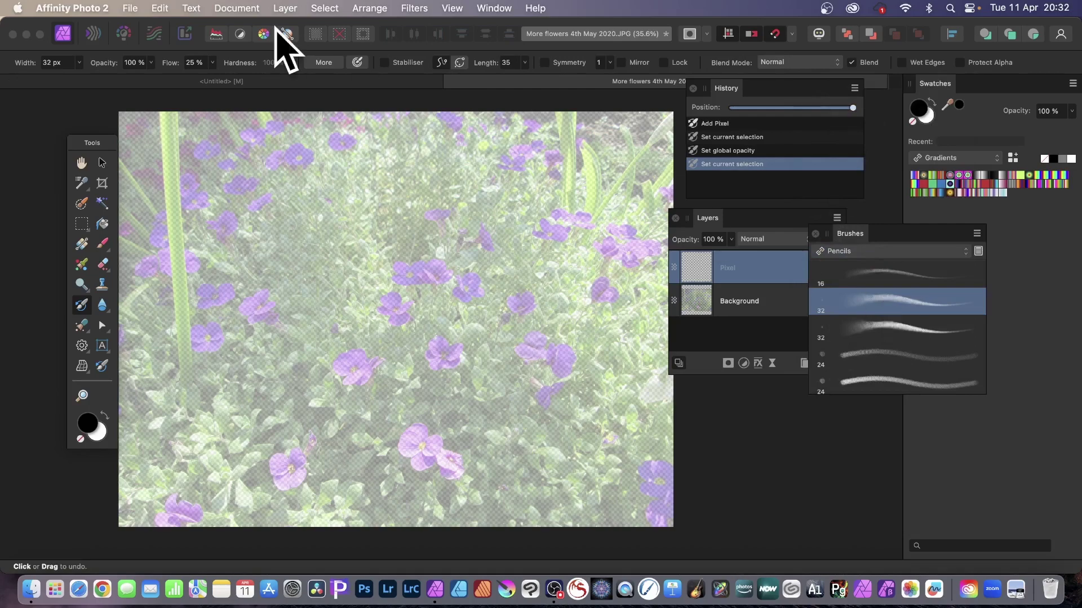
{"action": "left_click", "coordinate": [79, 63]}
{"action": "left_click_drag", "start_coordinate": [80, 76], "coordinate": [110, 77]}
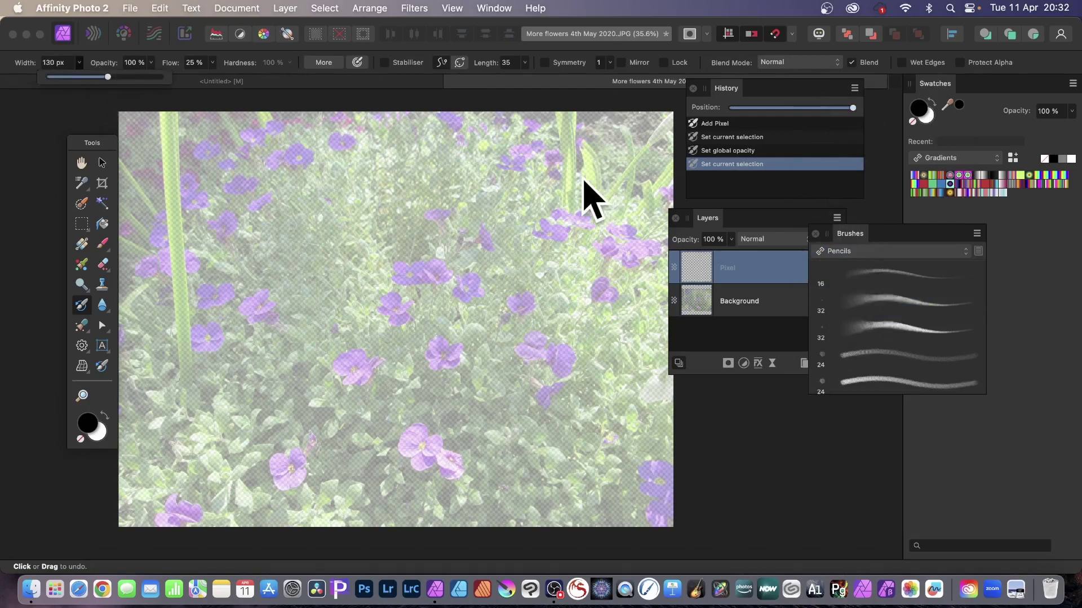
- Try a diagonal Undo Brush stroke across the upper middle of the flower photo, and undo it
{"action": "left_click", "coordinate": [431, 219]}
{"action": "mouse_move", "coordinate": [403, 181]}
{"action": "left_mouse_down"}
{"action": "mouse_move", "coordinate": [469, 262]}
{"action": "mouse_move", "coordinate": [443, 236]}
{"action": "left_mouse_up"}
{"action": "key", "text": "super+z"}
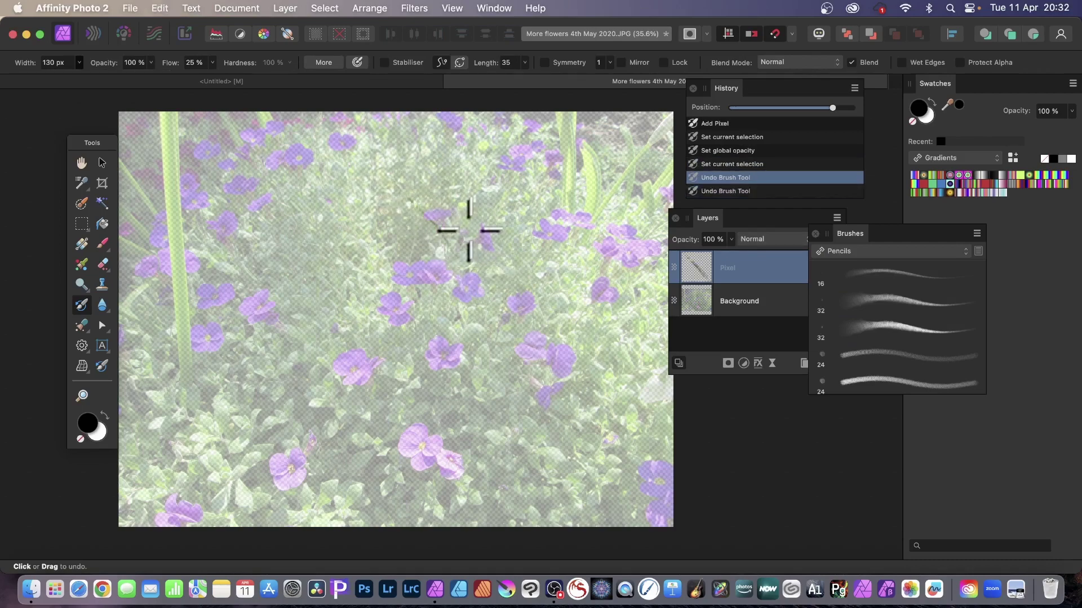
- Paint pencil-textured Undo Brush strokes on the Pixel layer over the purple flowers near the photo's centre
{"action": "left_click", "coordinate": [486, 231]}
{"action": "mouse_move", "coordinate": [471, 232]}
{"action": "left_mouse_down"}
{"action": "mouse_move", "coordinate": [493, 253]}
{"action": "mouse_move", "coordinate": [487, 234]}
{"action": "mouse_move", "coordinate": [507, 242]}
{"action": "mouse_move", "coordinate": [484, 231]}
{"action": "mouse_move", "coordinate": [501, 239]}
{"action": "mouse_move", "coordinate": [460, 240]}
{"action": "mouse_move", "coordinate": [478, 253]}
{"action": "mouse_move", "coordinate": [475, 288]}
{"action": "mouse_move", "coordinate": [485, 290]}
{"action": "mouse_move", "coordinate": [457, 283]}
{"action": "mouse_move", "coordinate": [479, 292]}
{"action": "mouse_move", "coordinate": [471, 276]}
{"action": "mouse_move", "coordinate": [491, 282]}
{"action": "mouse_move", "coordinate": [465, 277]}
{"action": "mouse_move", "coordinate": [485, 296]}
{"action": "mouse_move", "coordinate": [463, 287]}
{"action": "mouse_move", "coordinate": [492, 311]}
{"action": "mouse_move", "coordinate": [450, 289]}
{"action": "mouse_move", "coordinate": [471, 308]}
{"action": "mouse_move", "coordinate": [456, 261]}
{"action": "mouse_move", "coordinate": [437, 254]}
{"action": "mouse_move", "coordinate": [447, 274]}
{"action": "mouse_move", "coordinate": [424, 262]}
{"action": "mouse_move", "coordinate": [450, 288]}
{"action": "mouse_move", "coordinate": [414, 269]}
{"action": "mouse_move", "coordinate": [472, 290]}
{"action": "mouse_move", "coordinate": [488, 264]}
{"action": "mouse_move", "coordinate": [541, 318]}
{"action": "mouse_move", "coordinate": [497, 297]}
{"action": "mouse_move", "coordinate": [528, 314]}
{"action": "mouse_move", "coordinate": [517, 290]}
{"action": "mouse_move", "coordinate": [546, 321]}
{"action": "left_mouse_up"}
{"action": "mouse_move", "coordinate": [556, 359]}
{"action": "left_mouse_down"}
{"action": "mouse_move", "coordinate": [521, 339]}
{"action": "mouse_move", "coordinate": [565, 376]}
{"action": "mouse_move", "coordinate": [547, 353]}
{"action": "left_mouse_up"}
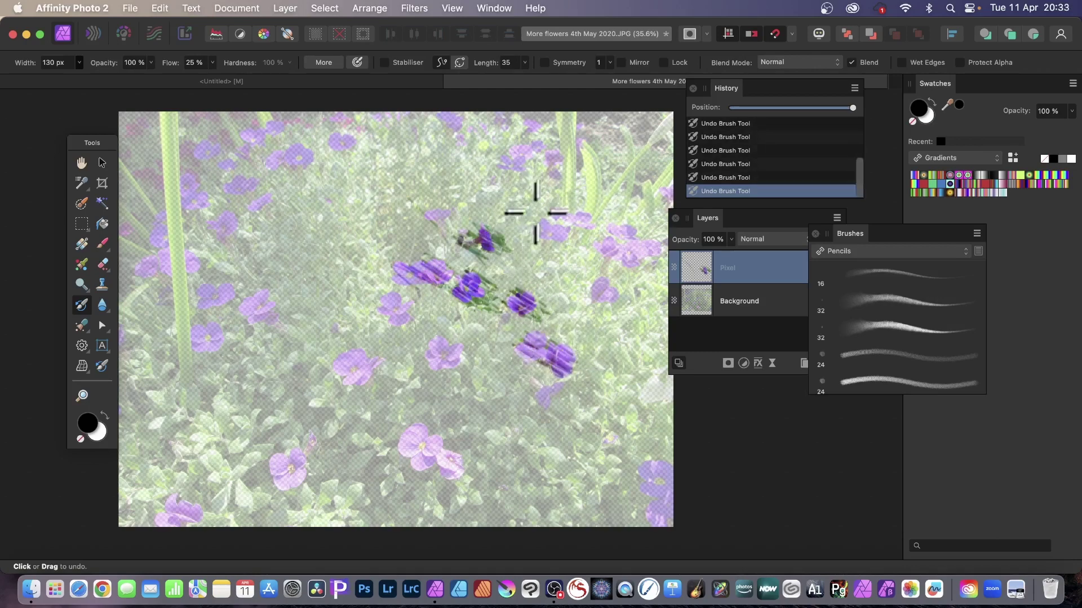
- Paint pencil-textured Undo Brush strokes over the foliage and flowers around the photo's centre, enlarging the brush width to 330 px
{"action": "mouse_move", "coordinate": [524, 231]}
{"action": "left_mouse_down"}
{"action": "mouse_move", "coordinate": [507, 253]}
{"action": "mouse_move", "coordinate": [543, 241]}
{"action": "mouse_move", "coordinate": [533, 293]}
{"action": "mouse_move", "coordinate": [557, 239]}
{"action": "mouse_move", "coordinate": [538, 282]}
{"action": "mouse_move", "coordinate": [547, 308]}
{"action": "mouse_move", "coordinate": [588, 248]}
{"action": "mouse_move", "coordinate": [587, 284]}
{"action": "left_mouse_up"}
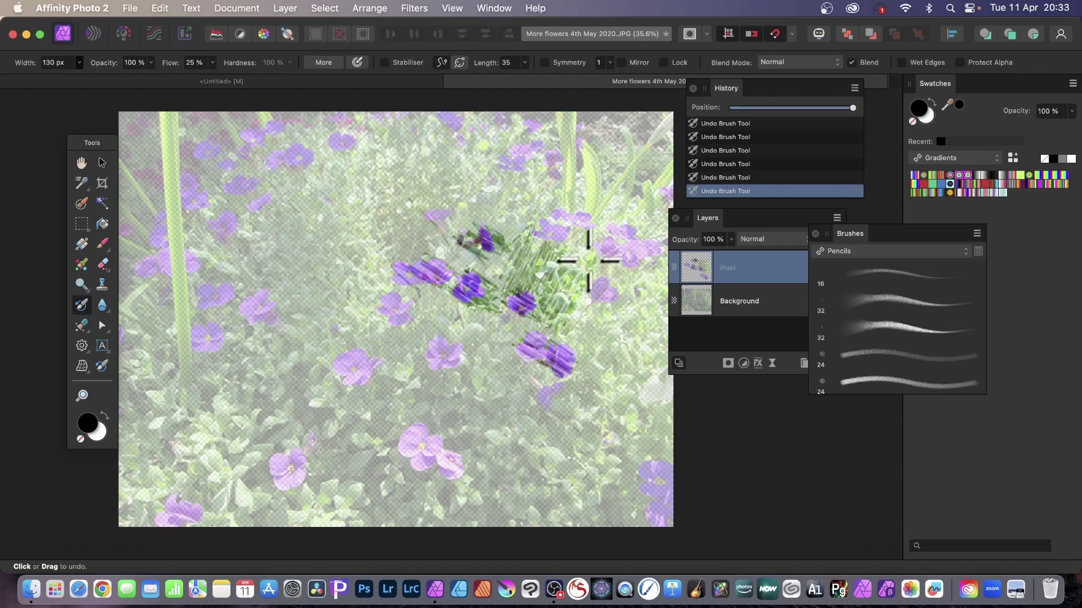
{"action": "left_click", "coordinate": [80, 63]}
{"action": "left_click_drag", "start_coordinate": [85, 77], "coordinate": [92, 77]}
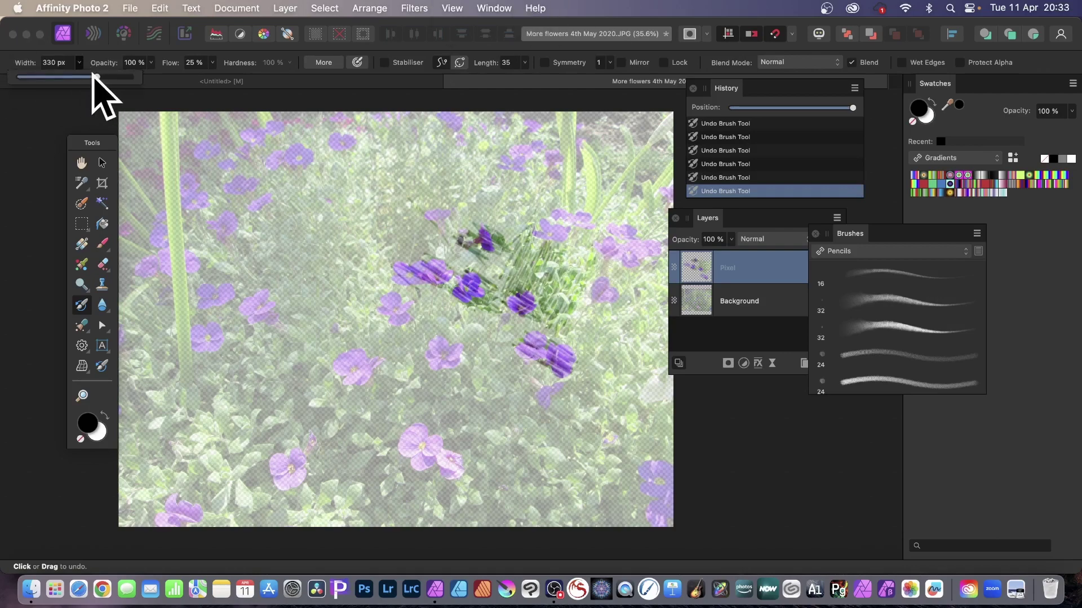
{"action": "mouse_move", "coordinate": [580, 272]}
{"action": "left_mouse_down"}
{"action": "mouse_move", "coordinate": [561, 309]}
{"action": "mouse_move", "coordinate": [606, 267]}
{"action": "mouse_move", "coordinate": [589, 345]}
{"action": "mouse_move", "coordinate": [629, 313]}
{"action": "mouse_move", "coordinate": [648, 277]}
{"action": "mouse_move", "coordinate": [640, 290]}
{"action": "mouse_move", "coordinate": [655, 285]}
{"action": "mouse_move", "coordinate": [650, 315]}
{"action": "mouse_move", "coordinate": [670, 315]}
{"action": "mouse_move", "coordinate": [659, 374]}
{"action": "left_mouse_up"}
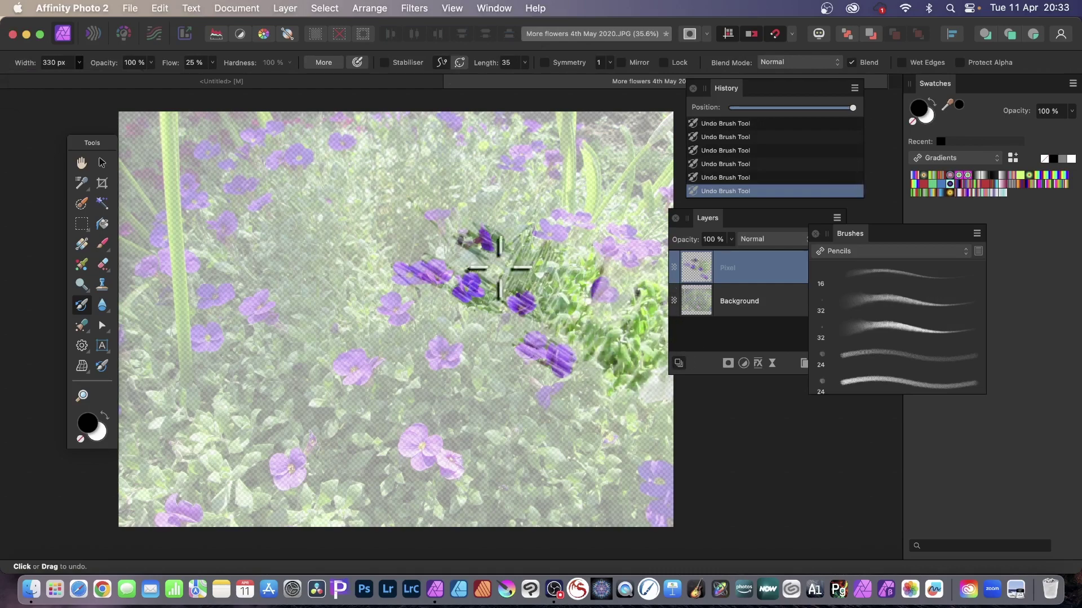
{"action": "mouse_move", "coordinate": [499, 269]}
{"action": "left_mouse_down"}
{"action": "mouse_move", "coordinate": [466, 311]}
{"action": "mouse_move", "coordinate": [506, 357]}
{"action": "mouse_move", "coordinate": [445, 328]}
{"action": "mouse_move", "coordinate": [454, 346]}
{"action": "mouse_move", "coordinate": [519, 383]}
{"action": "mouse_move", "coordinate": [477, 324]}
{"action": "mouse_move", "coordinate": [509, 302]}
{"action": "mouse_move", "coordinate": [518, 261]}
{"action": "mouse_move", "coordinate": [508, 275]}
{"action": "mouse_move", "coordinate": [561, 244]}
{"action": "left_mouse_up"}
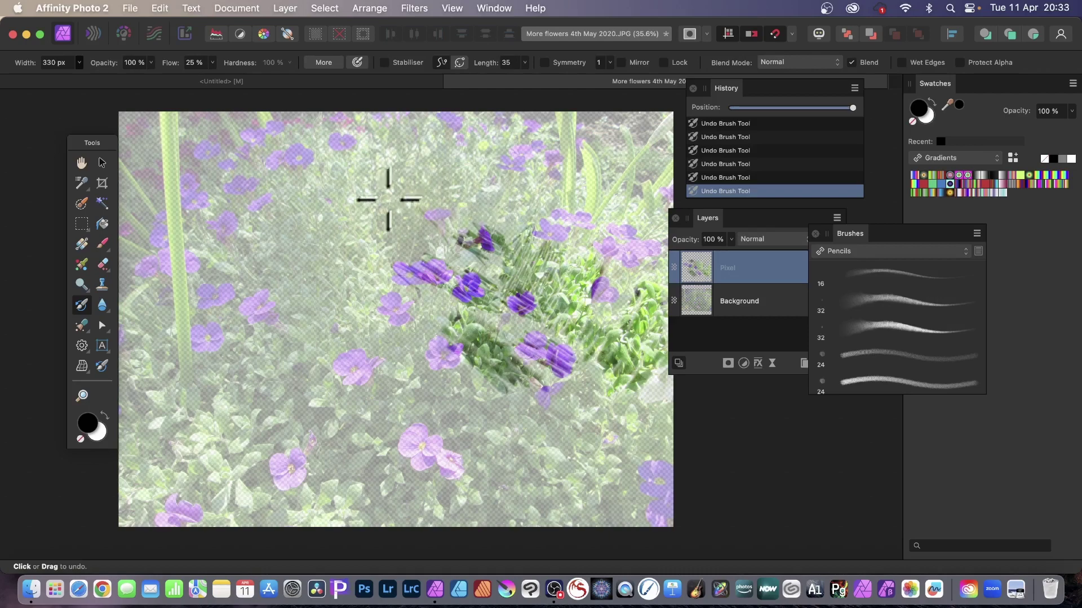
{"action": "mouse_move", "coordinate": [387, 205]}
{"action": "left_mouse_down"}
{"action": "mouse_move", "coordinate": [425, 227]}
{"action": "mouse_move", "coordinate": [394, 206]}
{"action": "mouse_move", "coordinate": [406, 236]}
{"action": "mouse_move", "coordinate": [362, 210]}
{"action": "mouse_move", "coordinate": [393, 260]}
{"action": "left_mouse_up"}
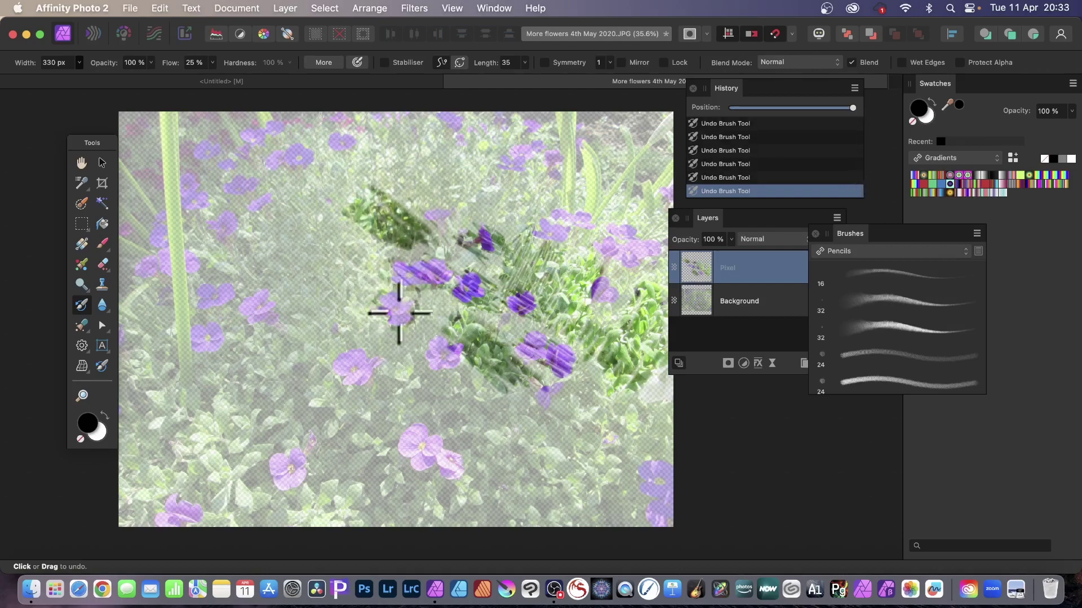
{"action": "left_click_drag", "start_coordinate": [454, 303], "coordinate": [454, 315]}
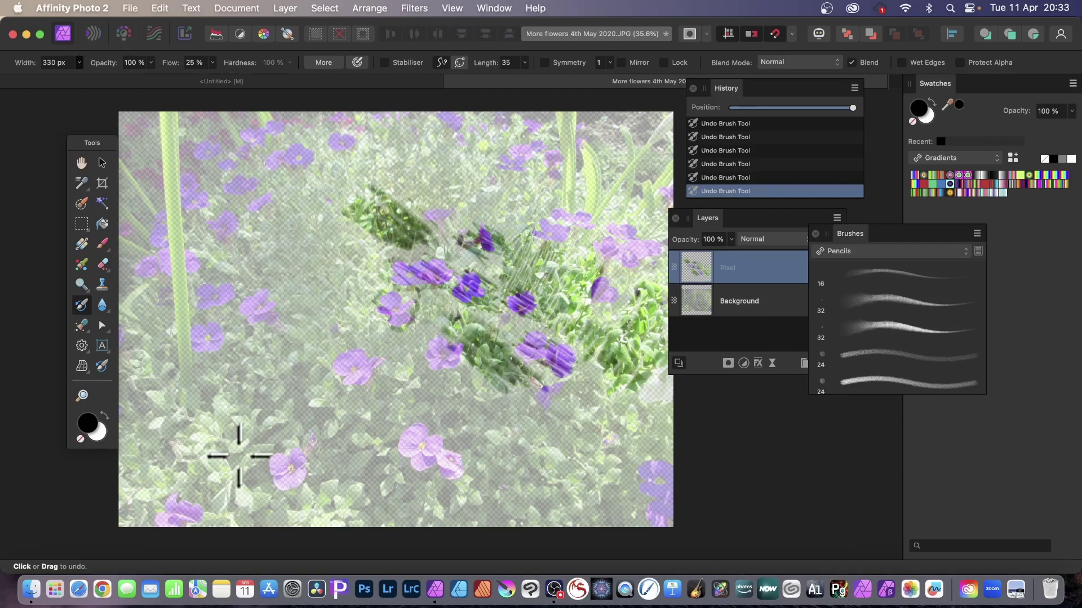
- Set up the Paint Brush with the 16 px Pencils brush at 20 px width and draw black strokes near the central flowers
{"action": "left_click", "coordinate": [101, 243]}
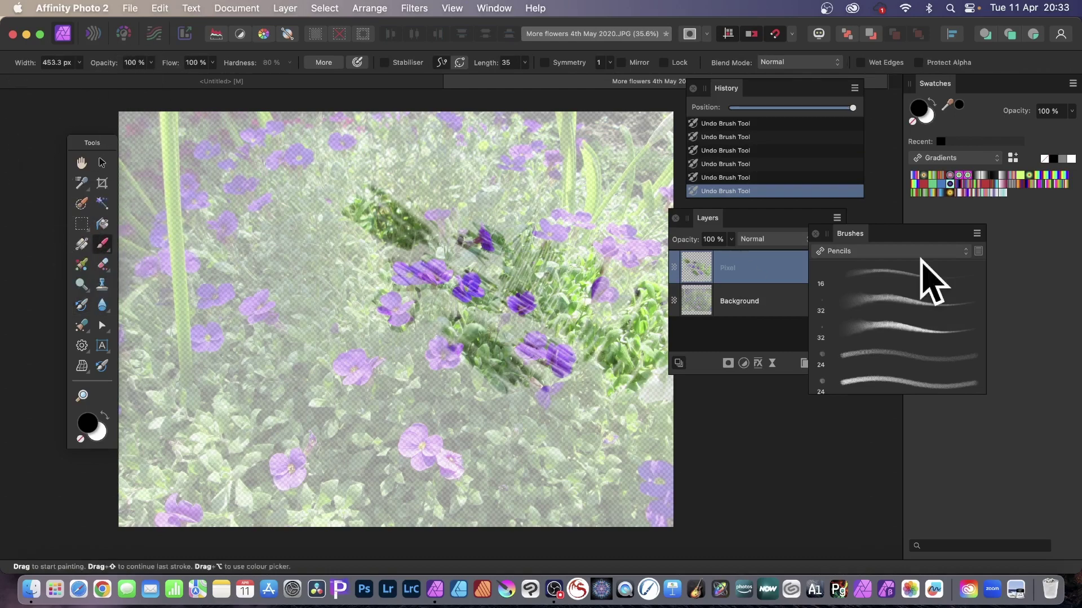
{"action": "left_click", "coordinate": [901, 274]}
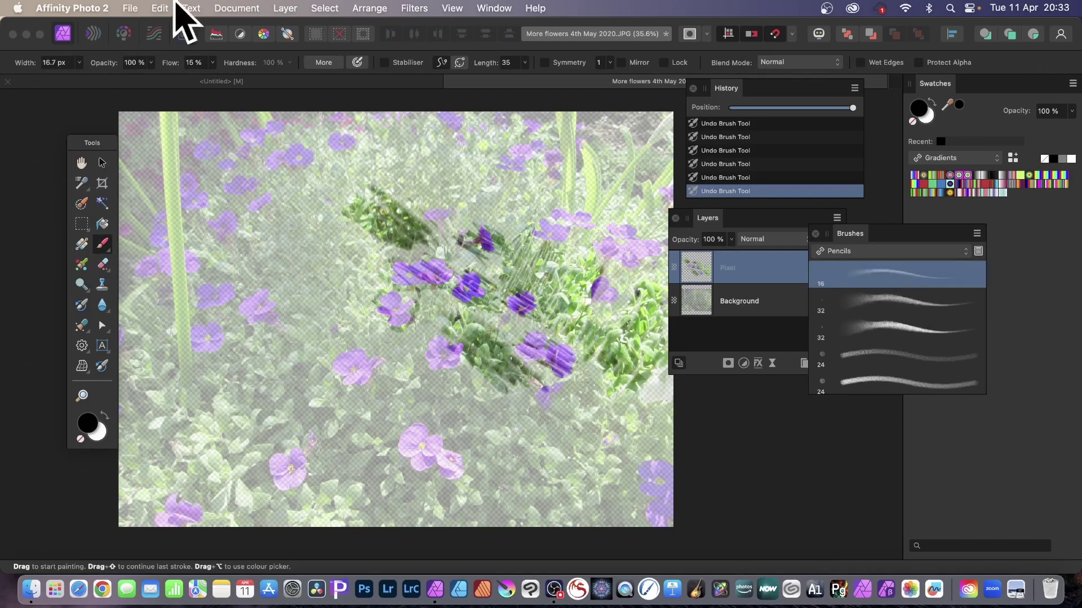
{"action": "left_click", "coordinate": [79, 62]}
{"action": "left_click", "coordinate": [81, 76]}
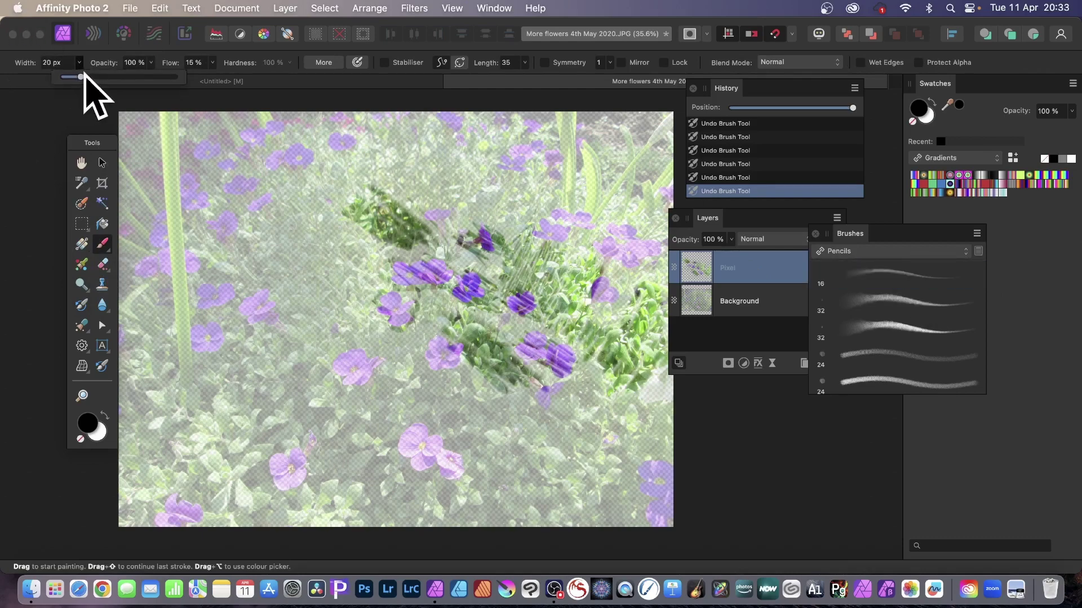
{"action": "left_click", "coordinate": [471, 273]}
{"action": "mouse_move", "coordinate": [414, 275]}
{"action": "left_mouse_down"}
{"action": "mouse_move", "coordinate": [377, 241]}
{"action": "mouse_move", "coordinate": [411, 286]}
{"action": "mouse_move", "coordinate": [345, 234]}
{"action": "left_mouse_up"}
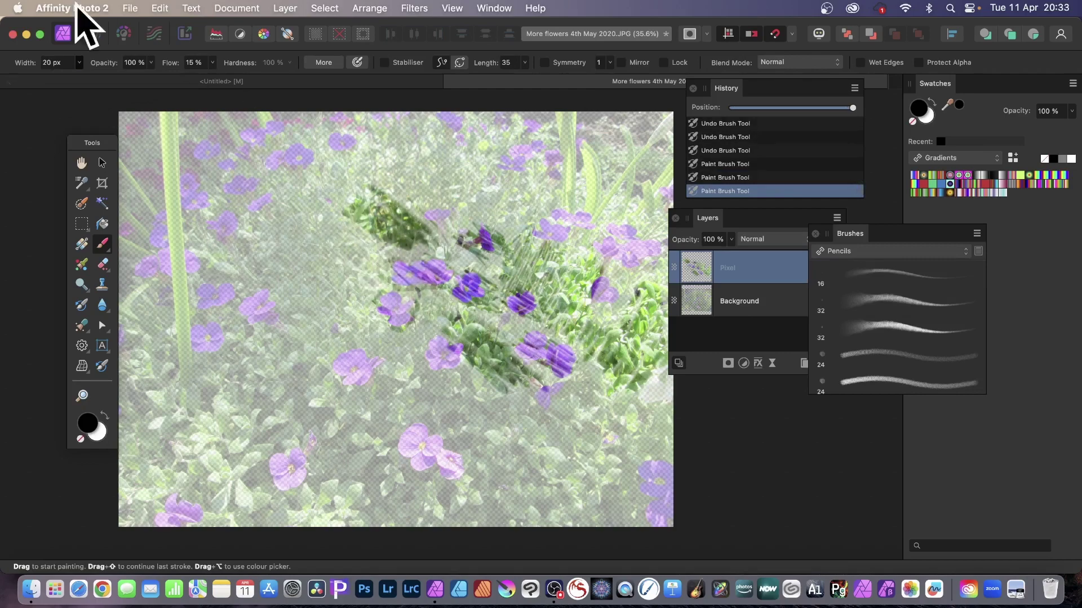
- Set the Paint Brush to 47 px width and 57% flow, and draw diagonal black hatching below the central flowers
{"action": "left_click", "coordinate": [79, 63]}
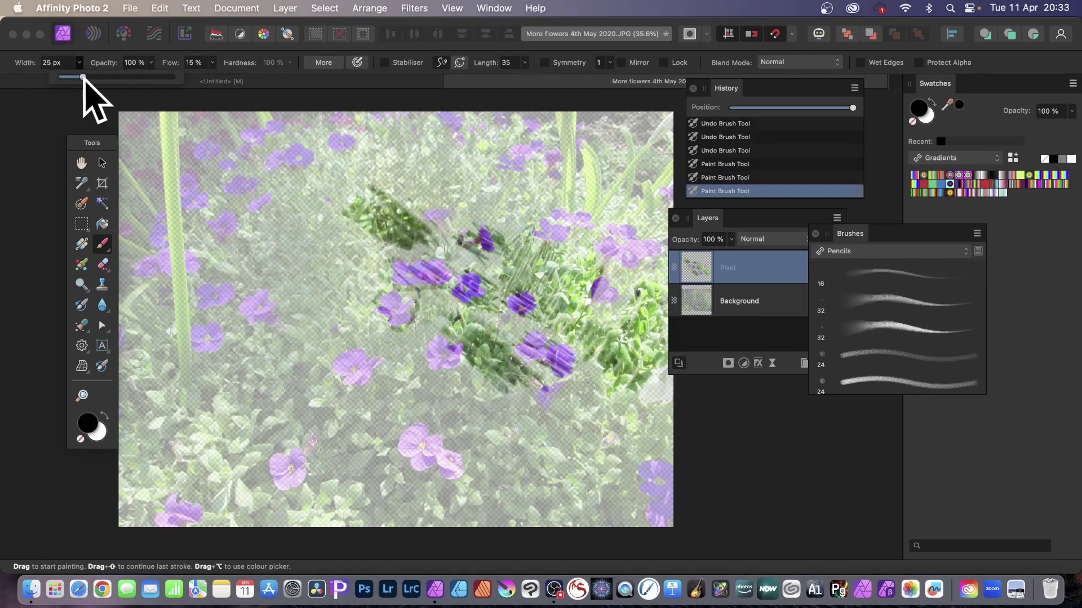
{"action": "left_click_drag", "start_coordinate": [83, 78], "coordinate": [93, 77]}
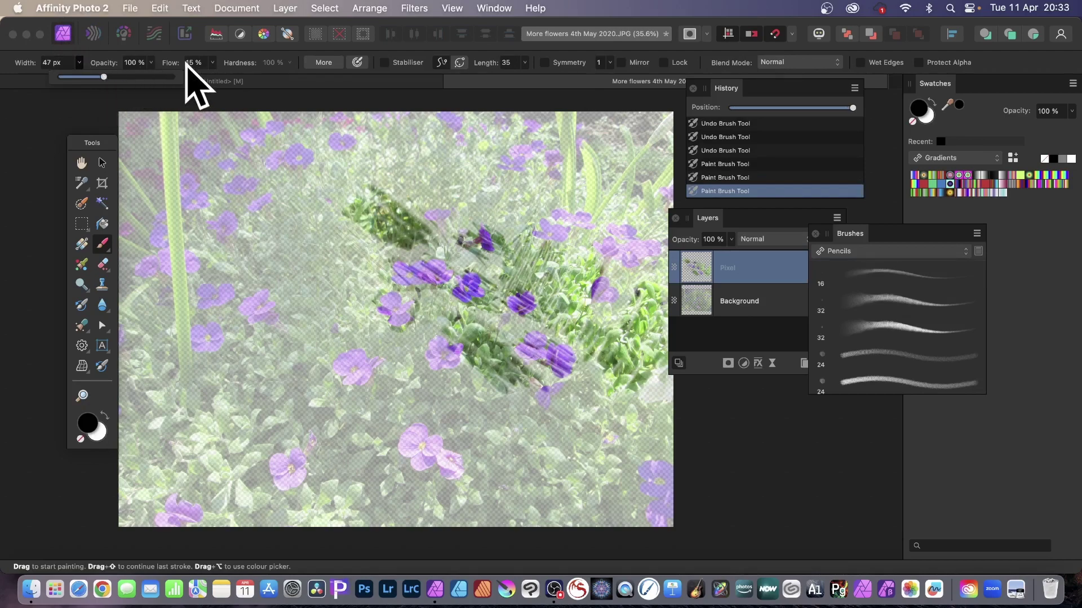
{"action": "left_click", "coordinate": [212, 63]}
{"action": "left_click_drag", "start_coordinate": [212, 78], "coordinate": [259, 79]}
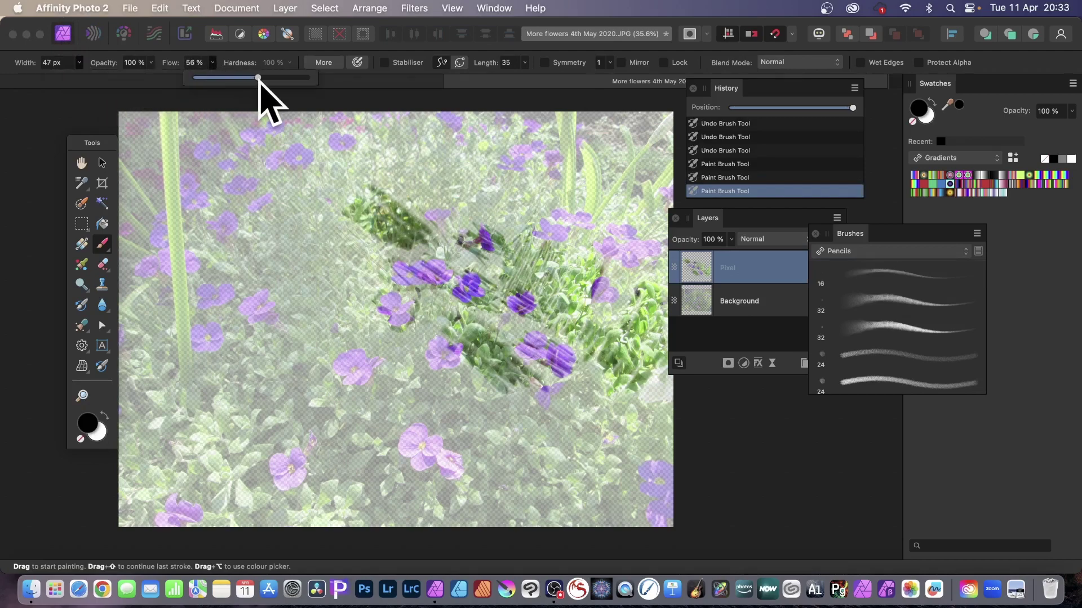
{"action": "left_click", "coordinate": [436, 312]}
{"action": "mouse_move", "coordinate": [436, 313]}
{"action": "left_mouse_down"}
{"action": "mouse_move", "coordinate": [415, 307]}
{"action": "mouse_move", "coordinate": [439, 319]}
{"action": "mouse_move", "coordinate": [419, 317]}
{"action": "mouse_move", "coordinate": [434, 353]}
{"action": "mouse_move", "coordinate": [389, 307]}
{"action": "mouse_move", "coordinate": [415, 309]}
{"action": "left_mouse_up"}
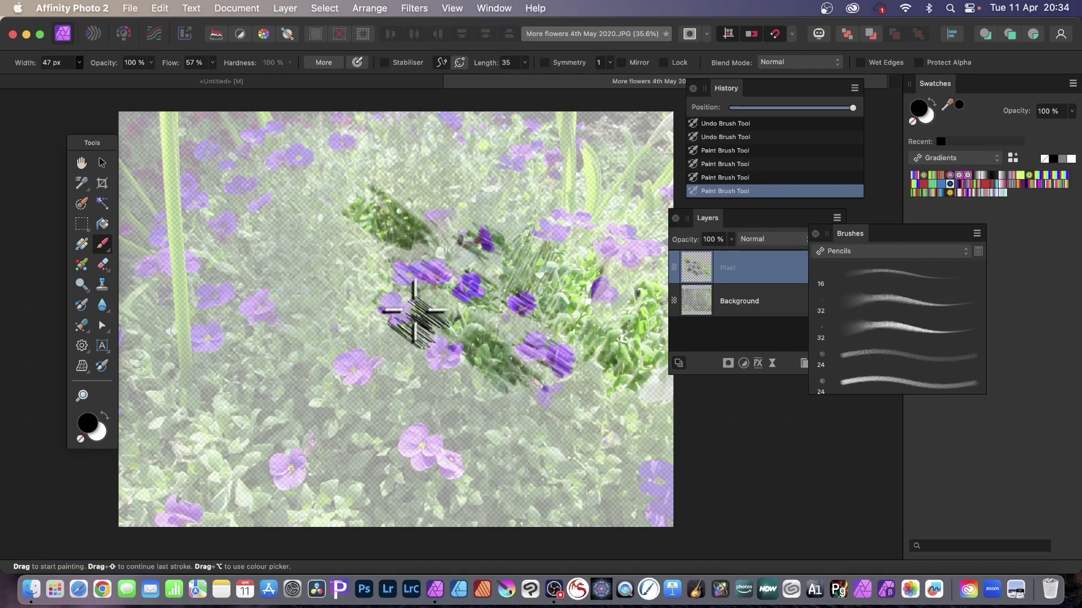
{"action": "mouse_move", "coordinate": [414, 310]}
{"action": "left_mouse_down"}
{"action": "mouse_move", "coordinate": [420, 357]}
{"action": "mouse_move", "coordinate": [350, 321]}
{"action": "mouse_move", "coordinate": [382, 359]}
{"action": "mouse_move", "coordinate": [449, 396]}
{"action": "mouse_move", "coordinate": [398, 343]}
{"action": "mouse_move", "coordinate": [369, 317]}
{"action": "mouse_move", "coordinate": [484, 436]}
{"action": "mouse_move", "coordinate": [453, 434]}
{"action": "mouse_move", "coordinate": [369, 368]}
{"action": "mouse_move", "coordinate": [429, 433]}
{"action": "mouse_move", "coordinate": [380, 401]}
{"action": "mouse_move", "coordinate": [397, 419]}
{"action": "mouse_move", "coordinate": [361, 406]}
{"action": "mouse_move", "coordinate": [334, 414]}
{"action": "left_mouse_up"}
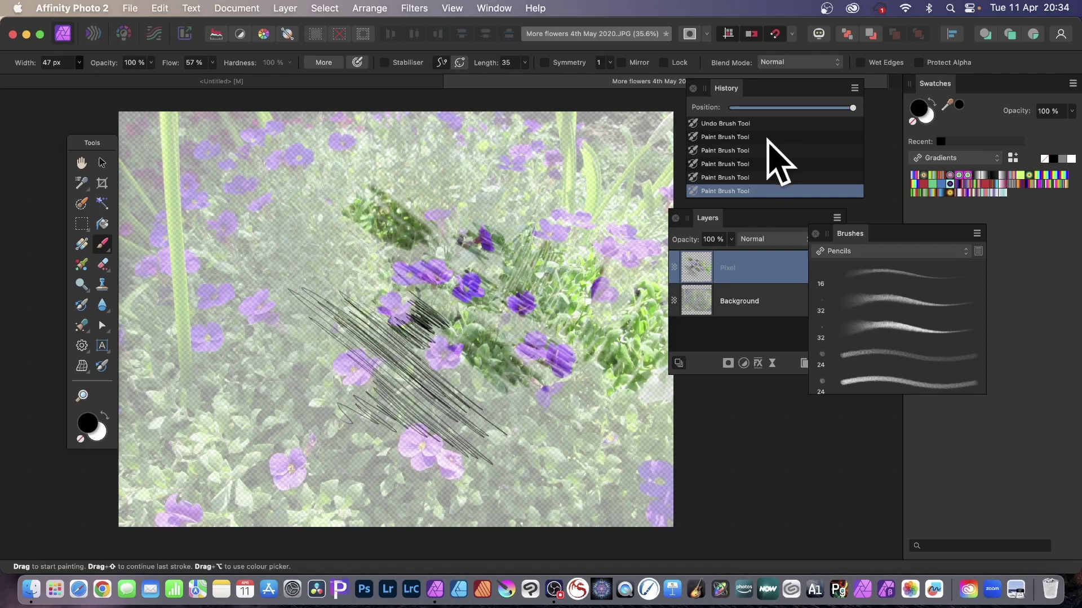
- Paint with the 330 px Undo Brush over the black hatching and the purple flowers beside it
{"action": "left_click", "coordinate": [82, 305]}
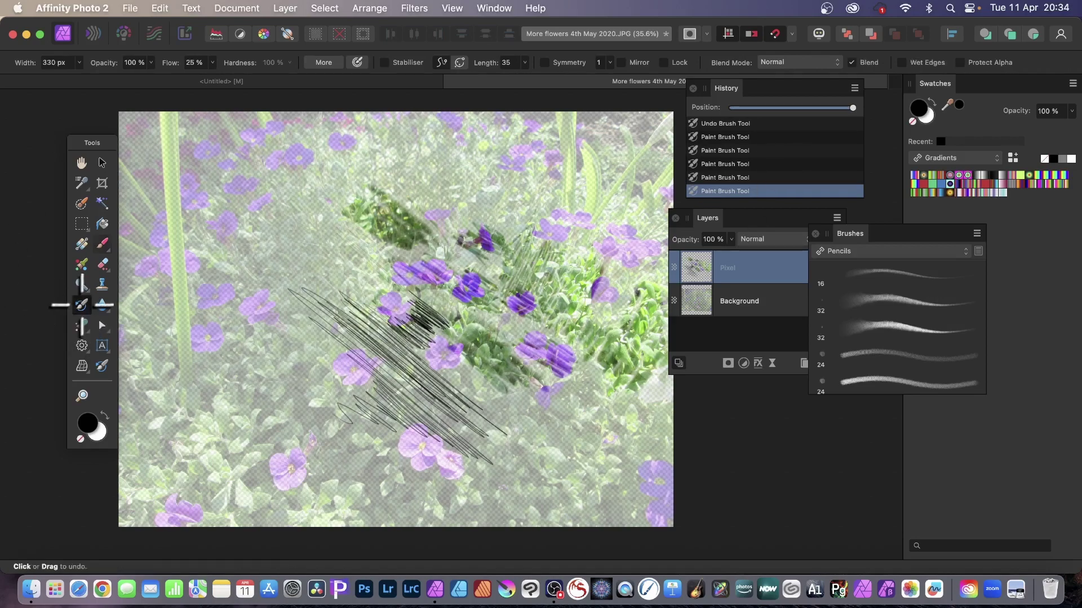
{"action": "mouse_move", "coordinate": [464, 324]}
{"action": "left_mouse_down"}
{"action": "mouse_move", "coordinate": [441, 381]}
{"action": "mouse_move", "coordinate": [444, 371]}
{"action": "left_mouse_up"}
{"action": "mouse_move", "coordinate": [442, 333]}
{"action": "left_mouse_down"}
{"action": "mouse_move", "coordinate": [432, 382]}
{"action": "mouse_move", "coordinate": [426, 315]}
{"action": "mouse_move", "coordinate": [391, 306]}
{"action": "mouse_move", "coordinate": [376, 282]}
{"action": "mouse_move", "coordinate": [388, 338]}
{"action": "mouse_move", "coordinate": [397, 313]}
{"action": "mouse_move", "coordinate": [415, 324]}
{"action": "mouse_move", "coordinate": [395, 211]}
{"action": "mouse_move", "coordinate": [399, 298]}
{"action": "mouse_move", "coordinate": [404, 272]}
{"action": "mouse_move", "coordinate": [442, 292]}
{"action": "left_mouse_up"}
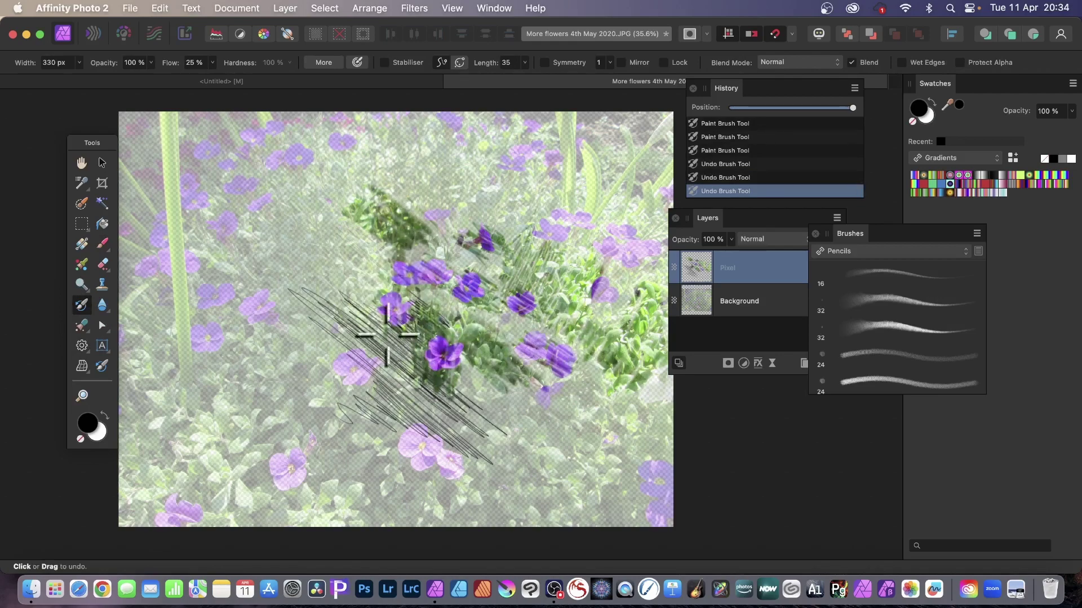
{"action": "mouse_move", "coordinate": [387, 335]}
{"action": "left_mouse_down"}
{"action": "mouse_move", "coordinate": [386, 357]}
{"action": "mouse_move", "coordinate": [331, 369]}
{"action": "mouse_move", "coordinate": [337, 402]}
{"action": "left_mouse_up"}
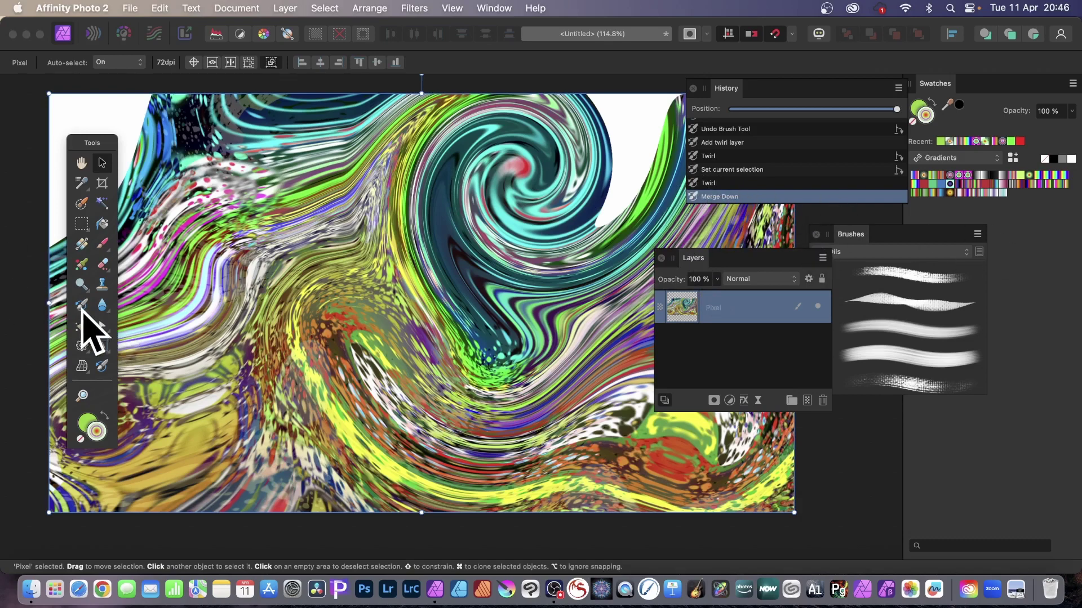
- Add a live Twirl filter to the abstract image's Pixel layer with a 508.8° angle and 472.6 px radius, centred in its upper right
{"action": "left_click", "coordinate": [82, 305]}
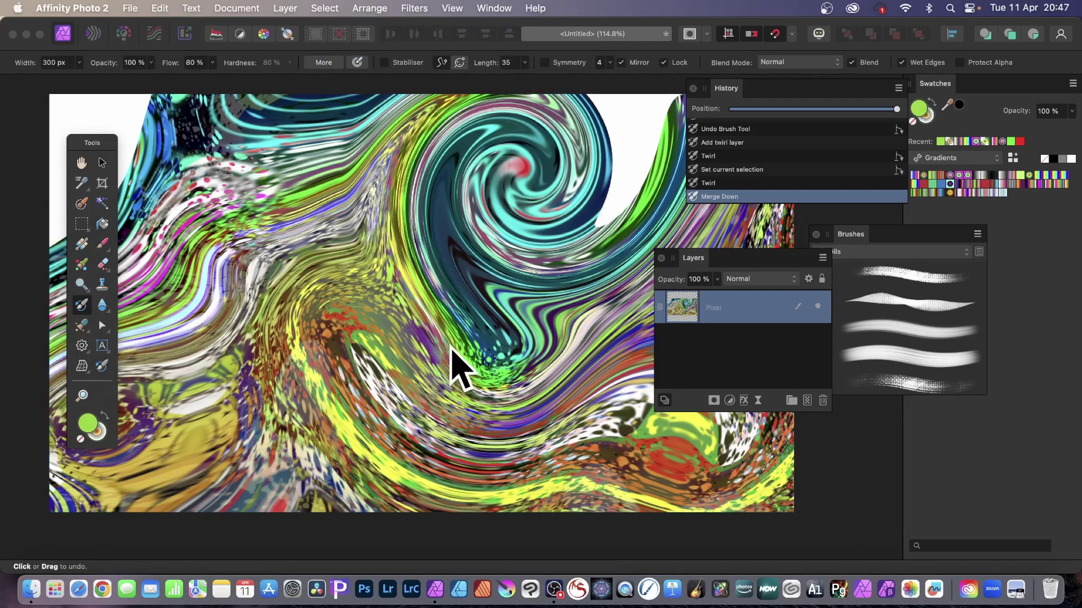
{"action": "left_click", "coordinate": [286, 9]}
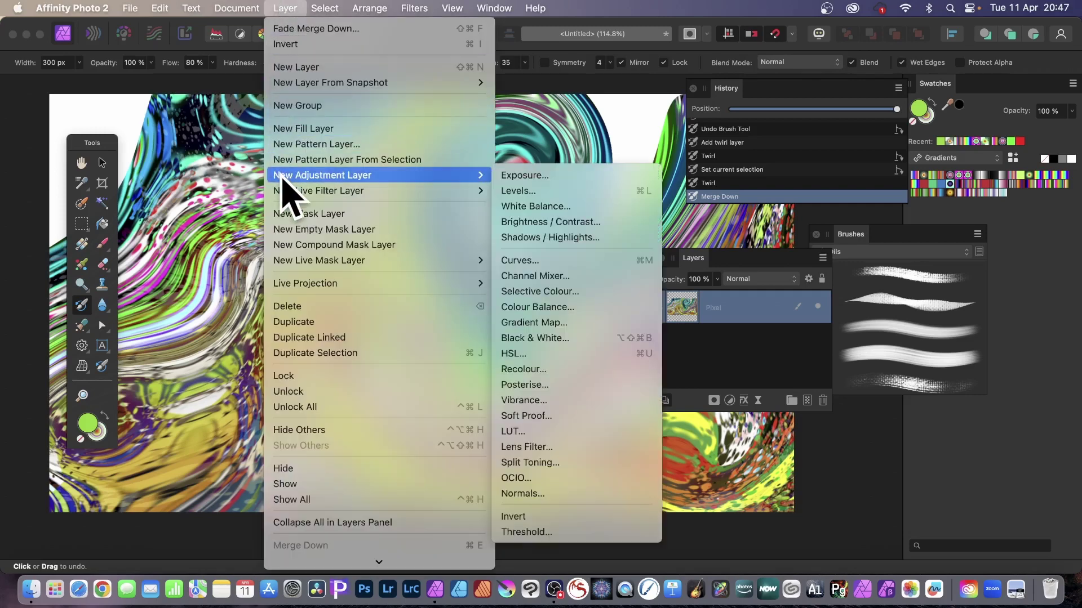
{"action": "mouse_move", "coordinate": [284, 193]}
{"action": "mouse_move", "coordinate": [524, 222]}
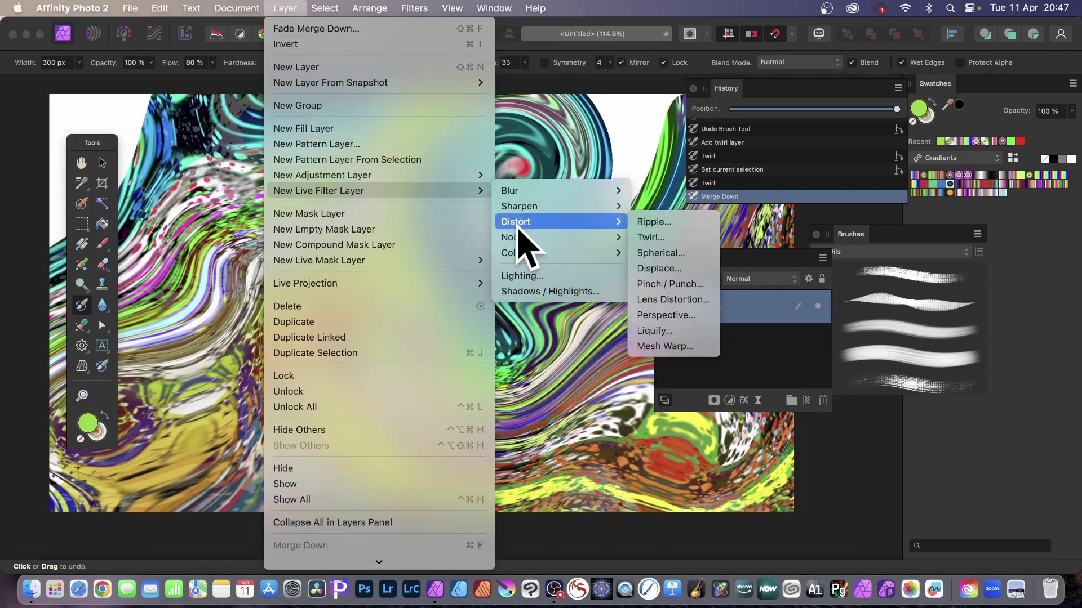
{"action": "left_click", "coordinate": [680, 238]}
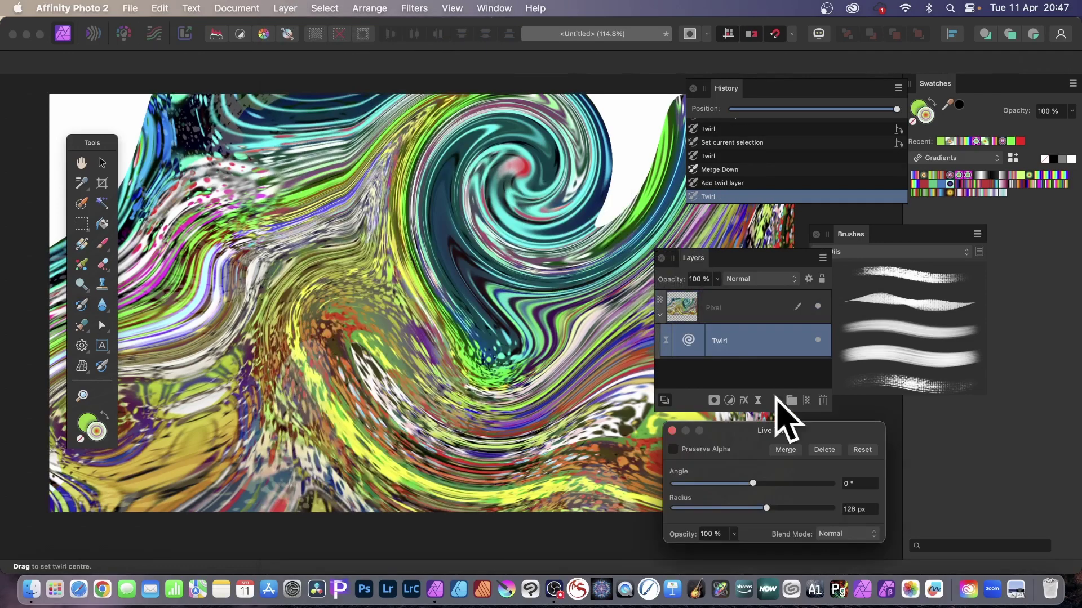
{"action": "left_click_drag", "start_coordinate": [776, 436], "coordinate": [507, 191]}
{"action": "left_click_drag", "start_coordinate": [487, 244], "coordinate": [540, 268]}
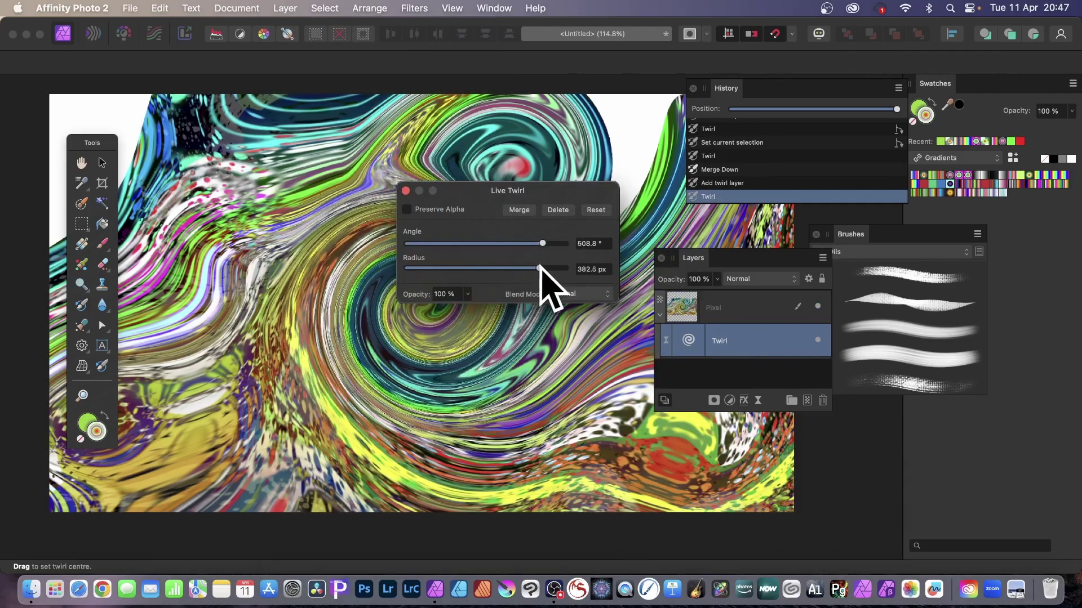
{"action": "left_click_drag", "start_coordinate": [447, 304], "coordinate": [258, 290]}
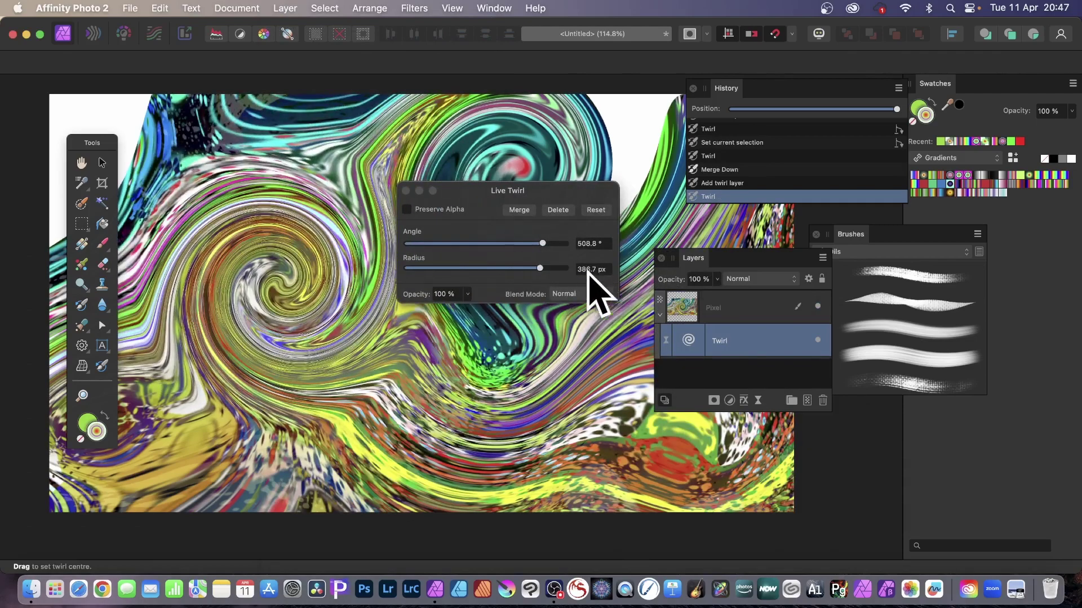
{"action": "left_click_drag", "start_coordinate": [539, 268], "coordinate": [553, 268]}
{"action": "left_click_drag", "start_coordinate": [226, 277], "coordinate": [632, 210]}
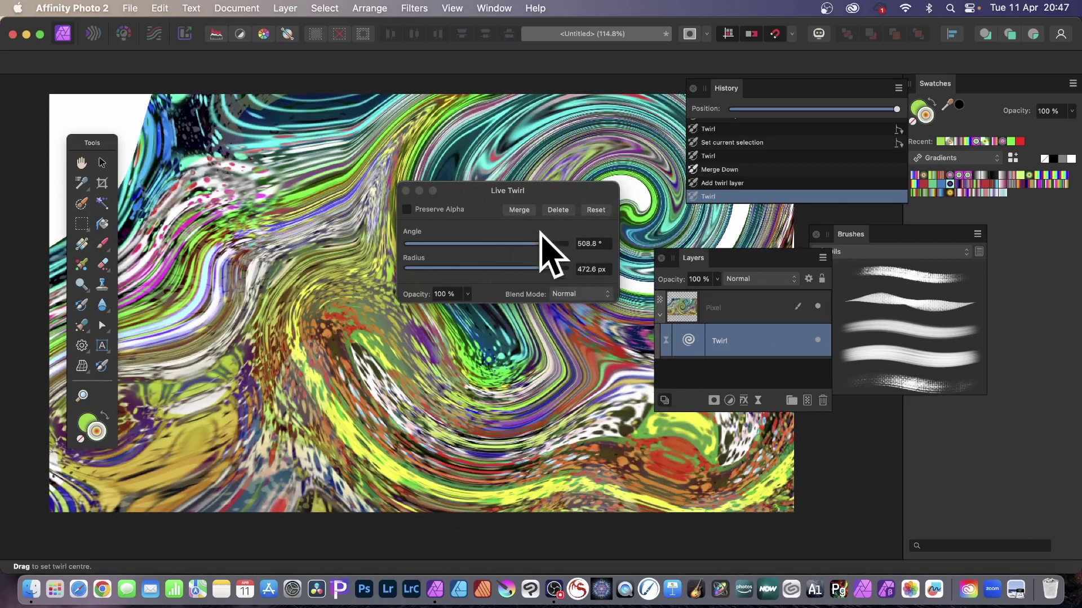
{"action": "left_click", "coordinate": [405, 190]}
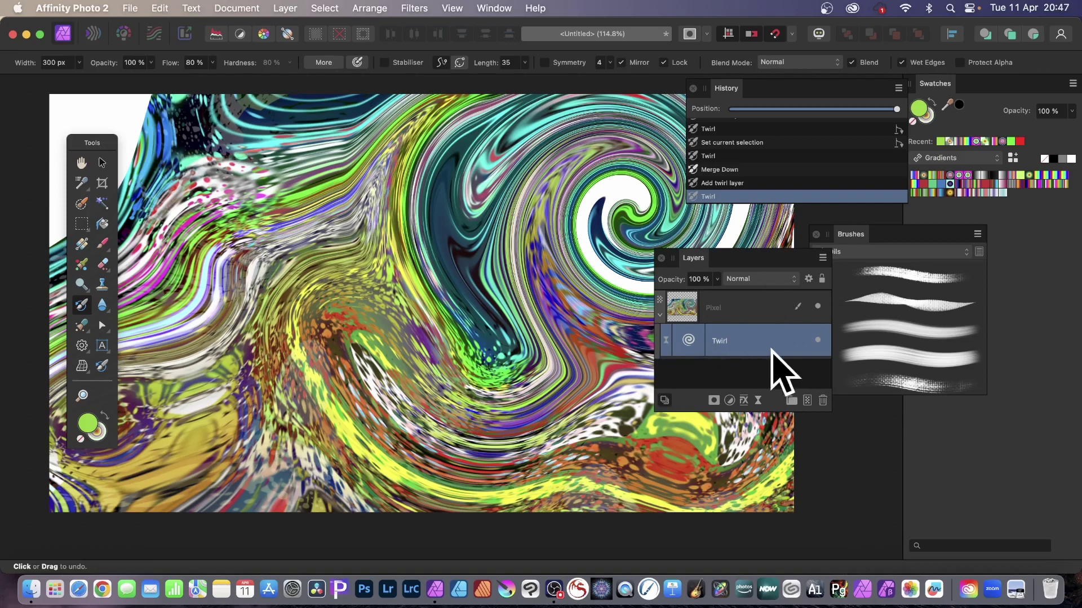
- Select the Pixel layer above the Twirl filter and paint an Undo Brush stroke across the image's upper middle
{"action": "left_click", "coordinate": [676, 302]}
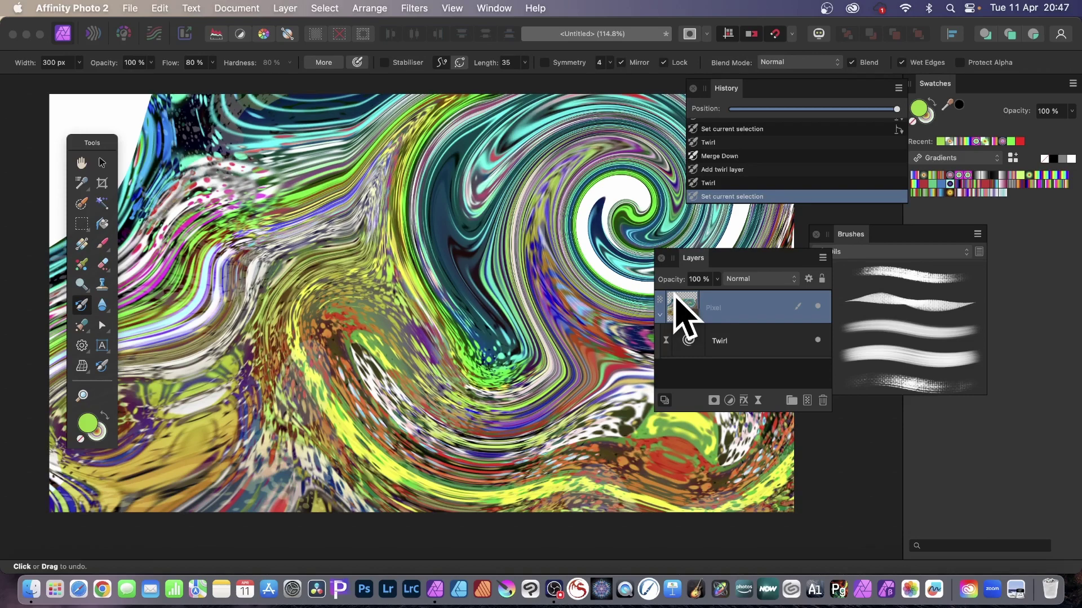
{"action": "left_click_drag", "start_coordinate": [471, 241], "coordinate": [546, 265]}
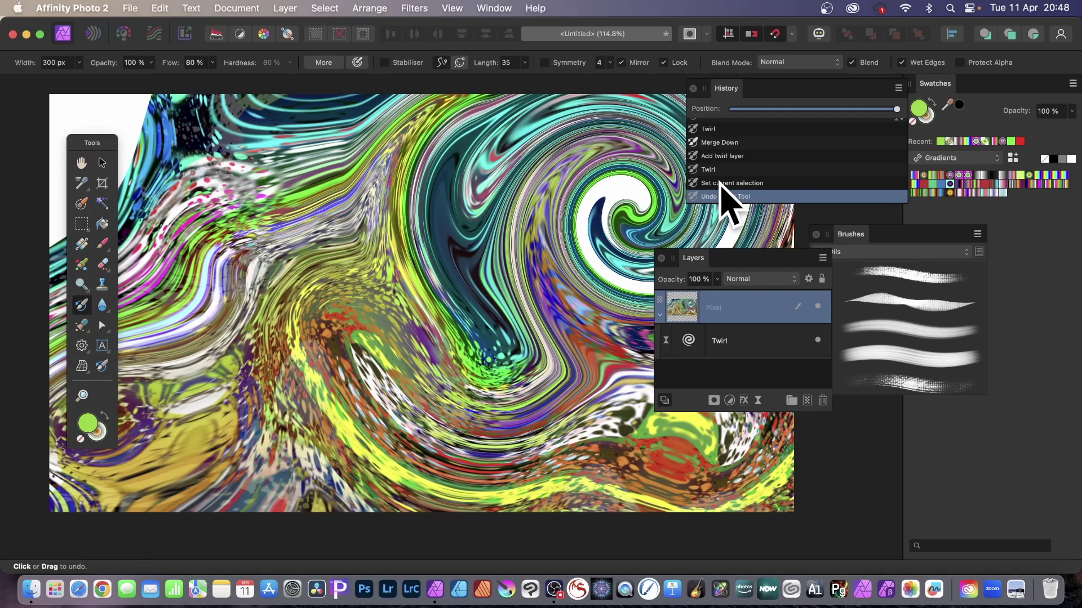
- Apply a Twirl filter to the Pixel layer with a 708° angle and 1024 px radius, centred in the image's lower middle
{"action": "left_click", "coordinate": [414, 8]}
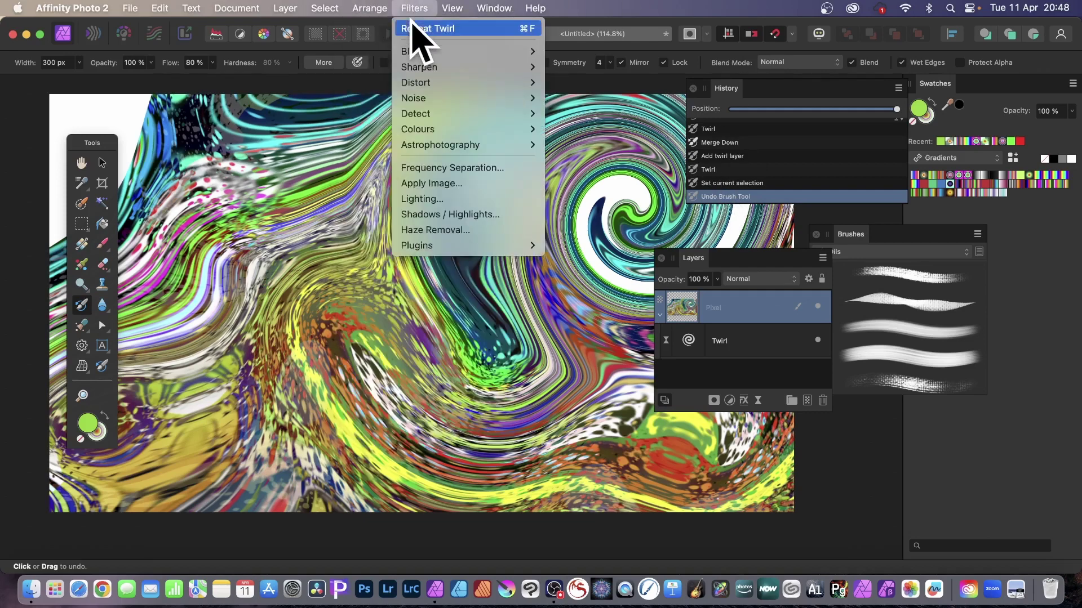
{"action": "mouse_move", "coordinate": [422, 83]}
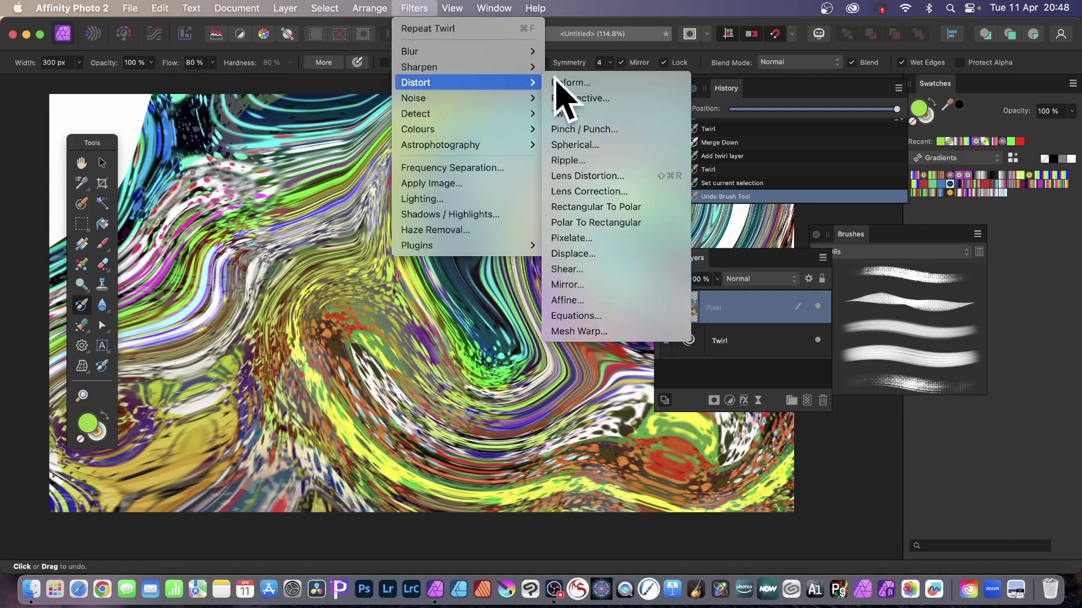
{"action": "left_click", "coordinate": [591, 112]}
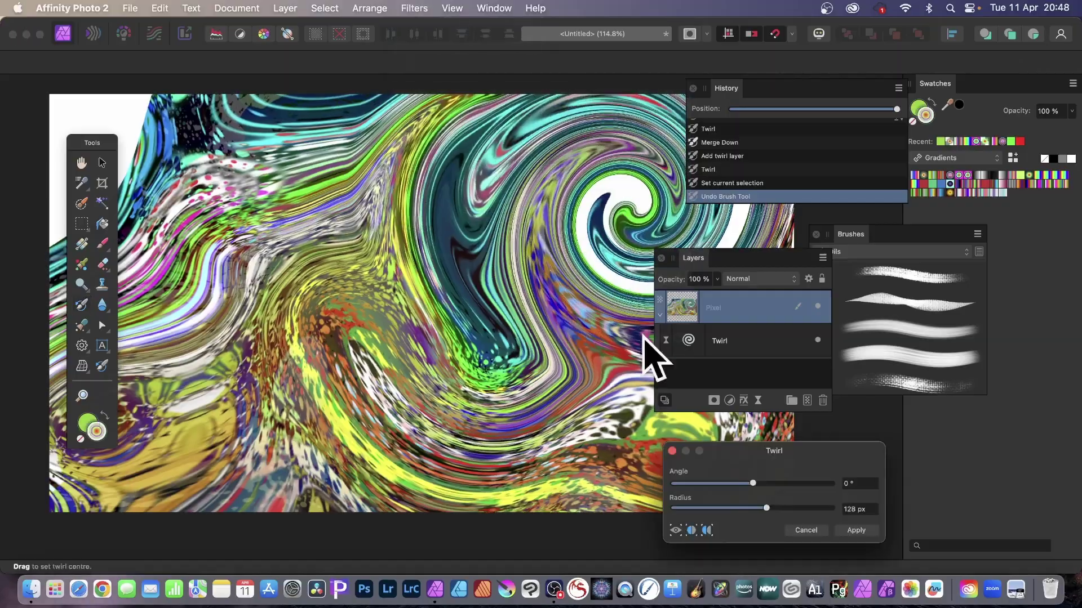
{"action": "left_click_drag", "start_coordinate": [754, 483], "coordinate": [795, 484]}
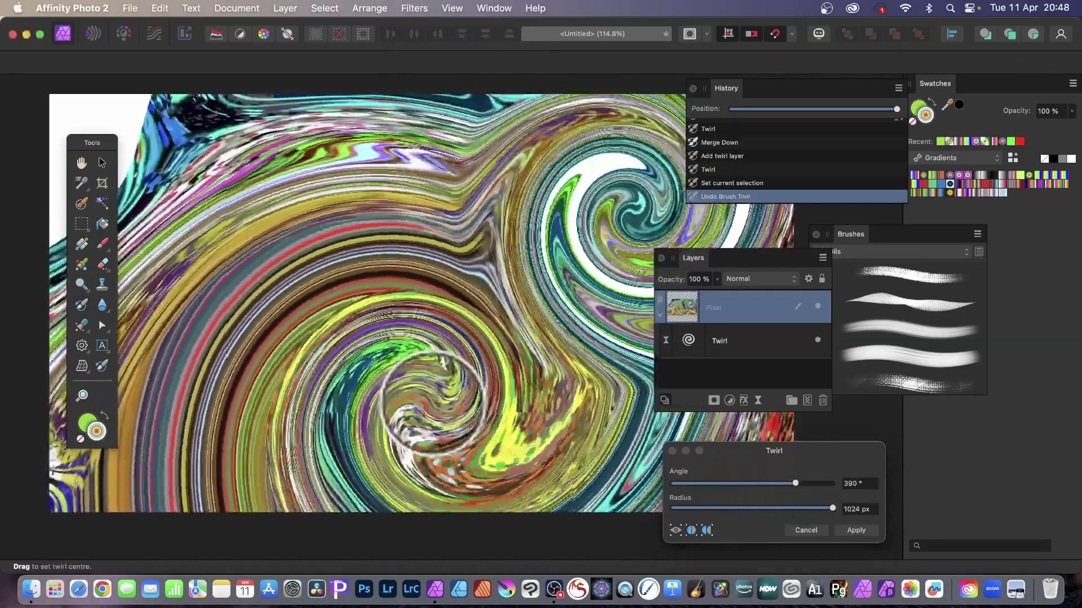
{"action": "left_click_drag", "start_coordinate": [434, 403], "coordinate": [353, 485]}
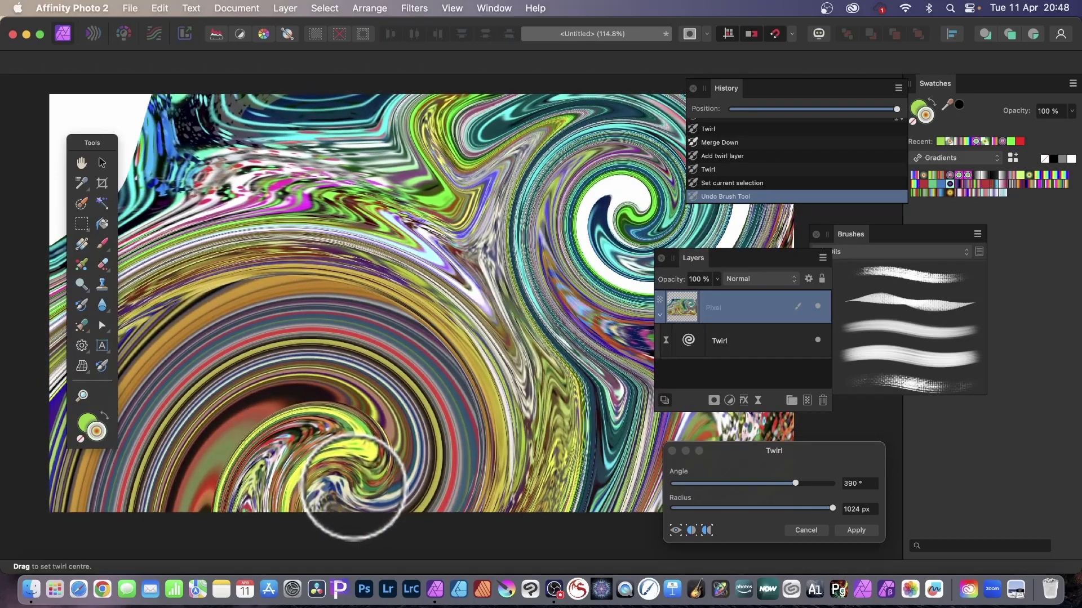
{"action": "left_click_drag", "start_coordinate": [345, 490], "coordinate": [459, 451]}
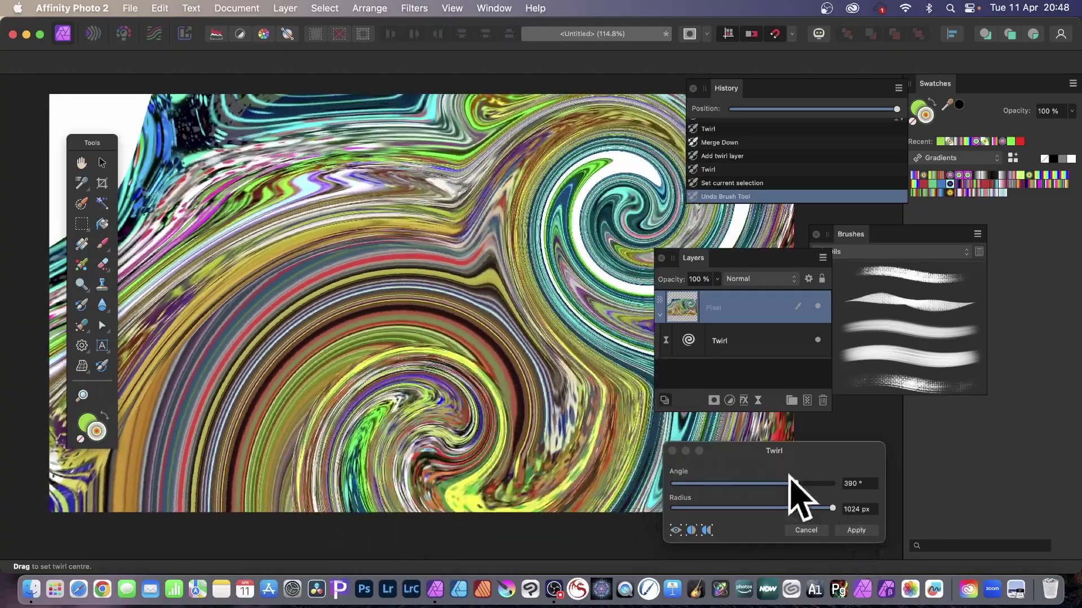
{"action": "left_click_drag", "start_coordinate": [791, 484], "coordinate": [831, 483]}
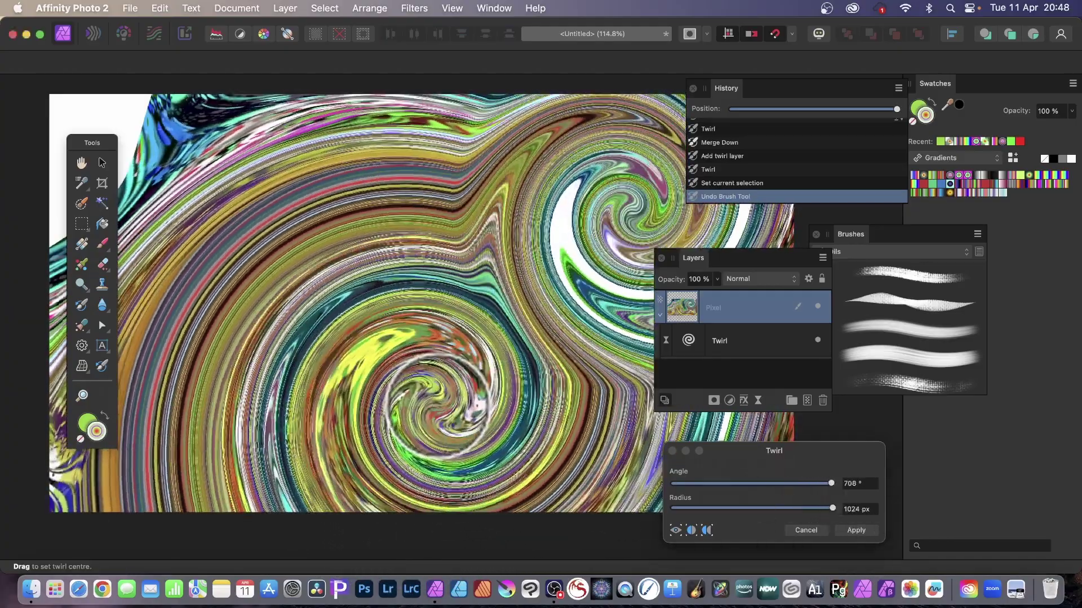
{"action": "left_click", "coordinate": [855, 530]}
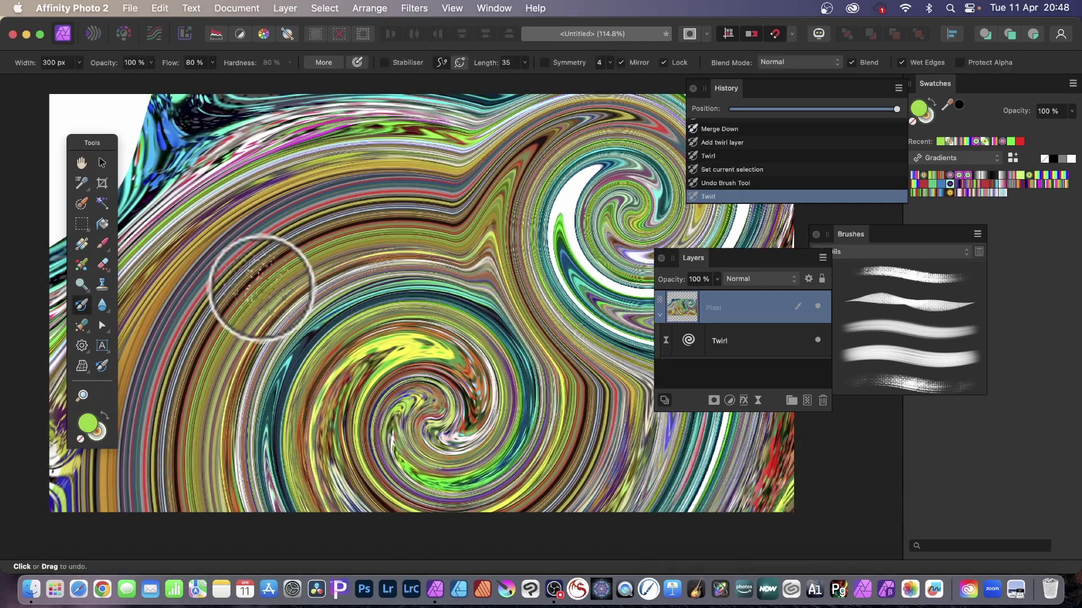
- Paint Undo Brush strokes across the large swirl's upper and left bands, and undo all of these strokes
{"action": "left_click_drag", "start_coordinate": [260, 287], "coordinate": [263, 288]}
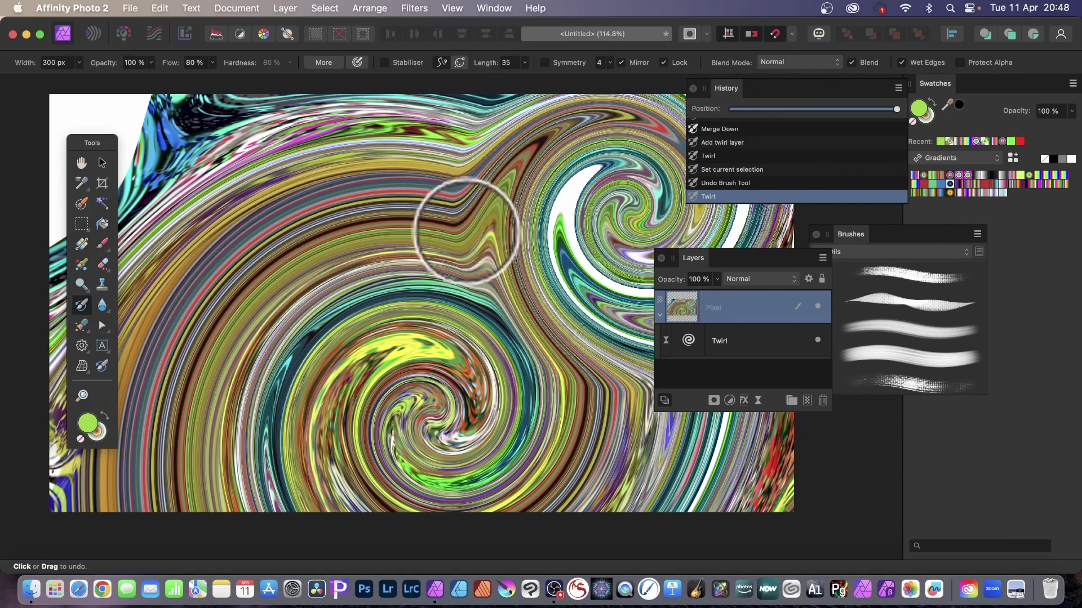
{"action": "mouse_move", "coordinate": [466, 222]}
{"action": "left_mouse_down"}
{"action": "mouse_move", "coordinate": [501, 300]}
{"action": "mouse_move", "coordinate": [471, 256]}
{"action": "mouse_move", "coordinate": [492, 196]}
{"action": "mouse_move", "coordinate": [468, 229]}
{"action": "mouse_move", "coordinate": [454, 196]}
{"action": "mouse_move", "coordinate": [381, 211]}
{"action": "mouse_move", "coordinate": [343, 199]}
{"action": "mouse_move", "coordinate": [203, 250]}
{"action": "mouse_move", "coordinate": [306, 209]}
{"action": "mouse_move", "coordinate": [521, 219]}
{"action": "mouse_move", "coordinate": [446, 353]}
{"action": "mouse_move", "coordinate": [352, 284]}
{"action": "mouse_move", "coordinate": [393, 276]}
{"action": "mouse_move", "coordinate": [232, 344]}
{"action": "mouse_move", "coordinate": [324, 326]}
{"action": "mouse_move", "coordinate": [371, 282]}
{"action": "mouse_move", "coordinate": [240, 375]}
{"action": "mouse_move", "coordinate": [300, 444]}
{"action": "mouse_move", "coordinate": [314, 332]}
{"action": "mouse_move", "coordinate": [276, 369]}
{"action": "mouse_move", "coordinate": [227, 464]}
{"action": "left_mouse_up"}
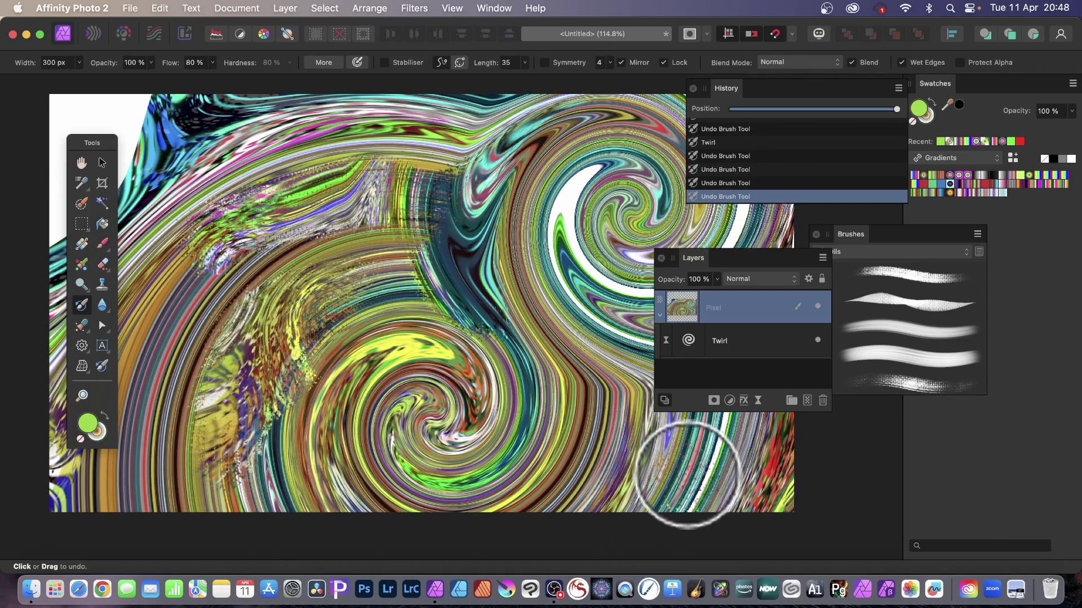
{"action": "key", "text": "super+z"}
{"action": "key", "text": "super+z"}
{"action": "key", "text": "super+z"}
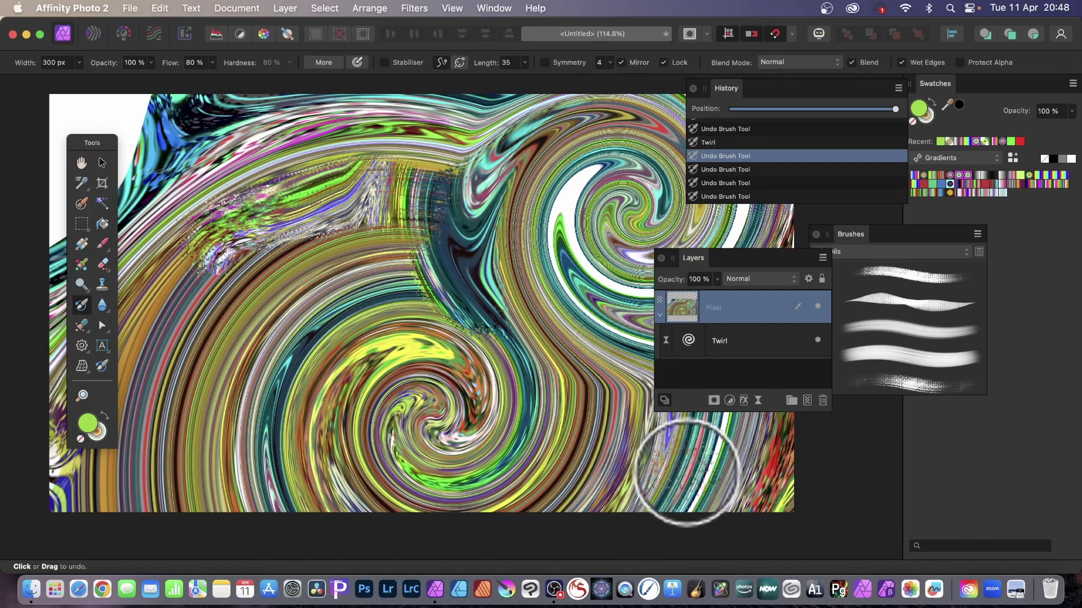
{"action": "key", "text": "super+z"}
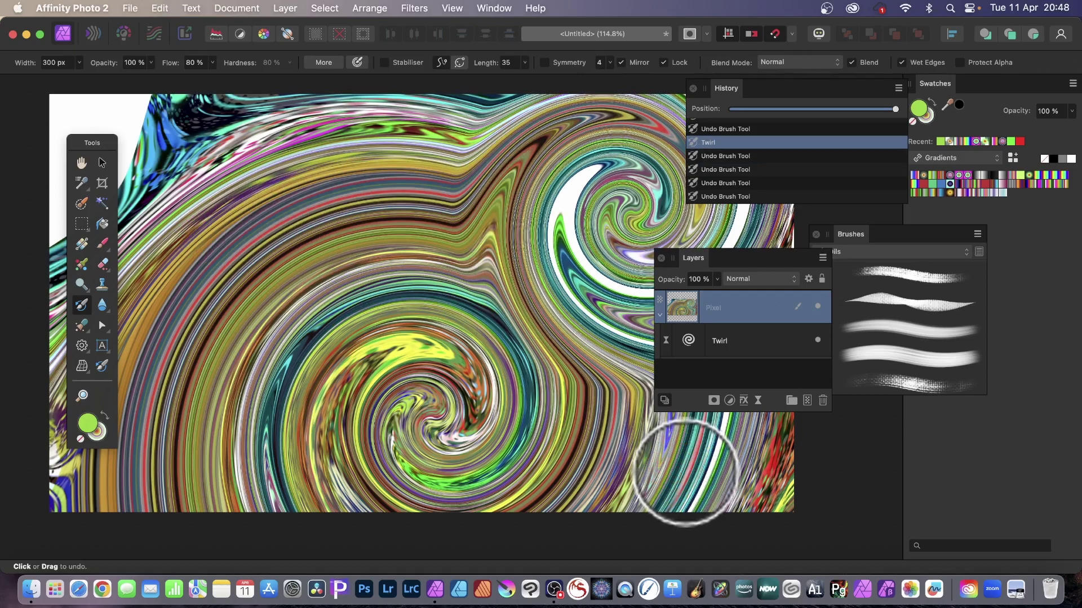
- Enable brush symmetry and paint Undo Brush strokes over the swirl around the image centre
{"action": "left_click", "coordinate": [544, 63]}
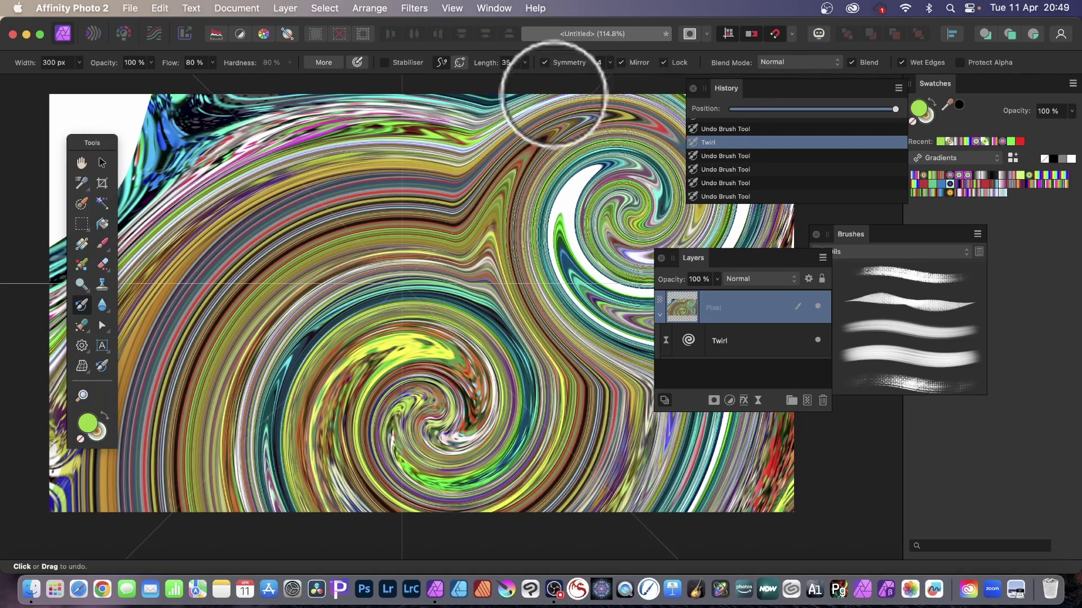
{"action": "mouse_move", "coordinate": [386, 253]}
{"action": "left_mouse_down"}
{"action": "mouse_move", "coordinate": [350, 254]}
{"action": "mouse_move", "coordinate": [371, 234]}
{"action": "mouse_move", "coordinate": [311, 206]}
{"action": "mouse_move", "coordinate": [267, 239]}
{"action": "mouse_move", "coordinate": [168, 196]}
{"action": "mouse_move", "coordinate": [182, 186]}
{"action": "mouse_move", "coordinate": [222, 206]}
{"action": "mouse_move", "coordinate": [150, 197]}
{"action": "mouse_move", "coordinate": [244, 258]}
{"action": "mouse_move", "coordinate": [160, 255]}
{"action": "left_mouse_up"}
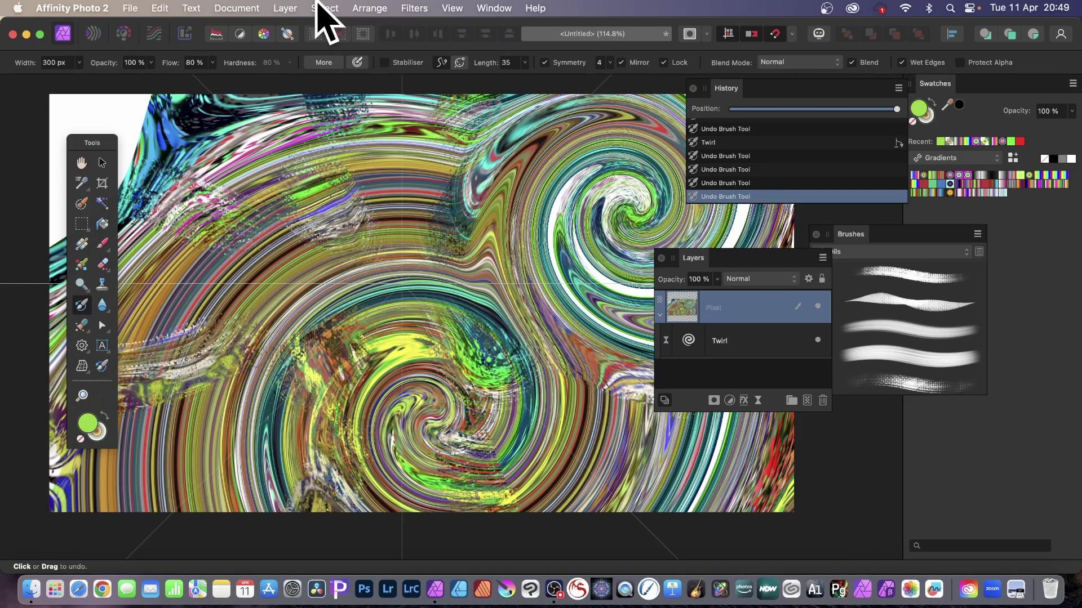
{"action": "left_click", "coordinate": [285, 9]}
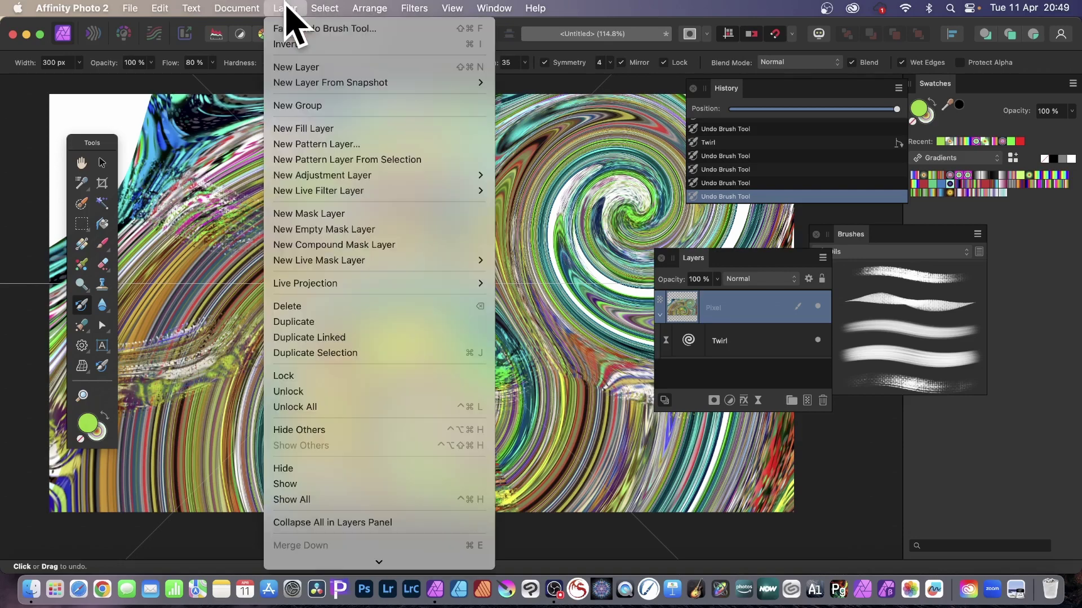
{"action": "mouse_move", "coordinate": [304, 191]}
{"action": "mouse_move", "coordinate": [601, 194]}
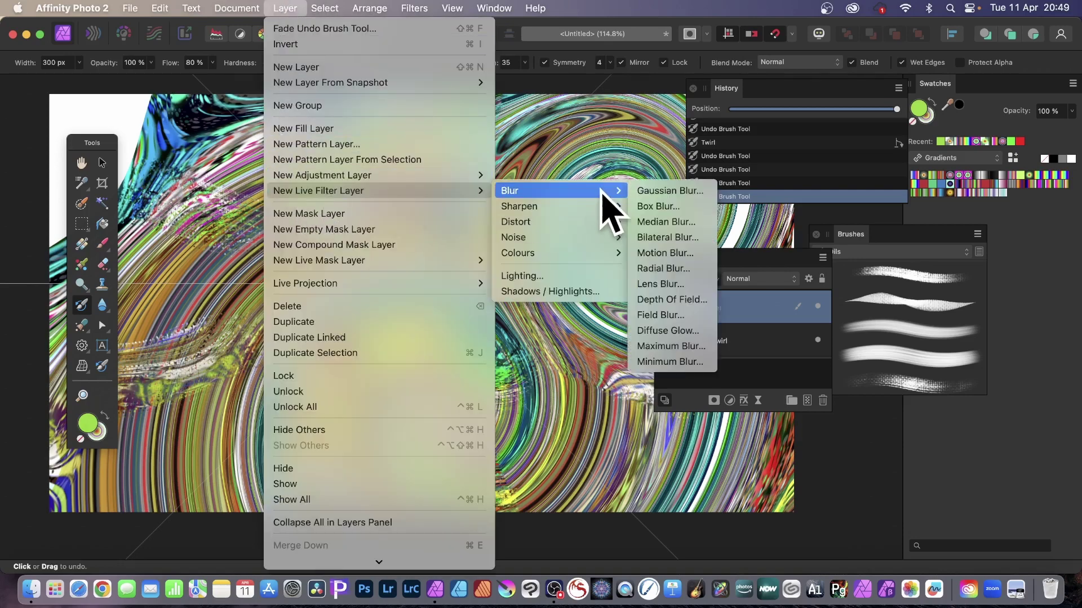
{"action": "mouse_move", "coordinate": [591, 223]}
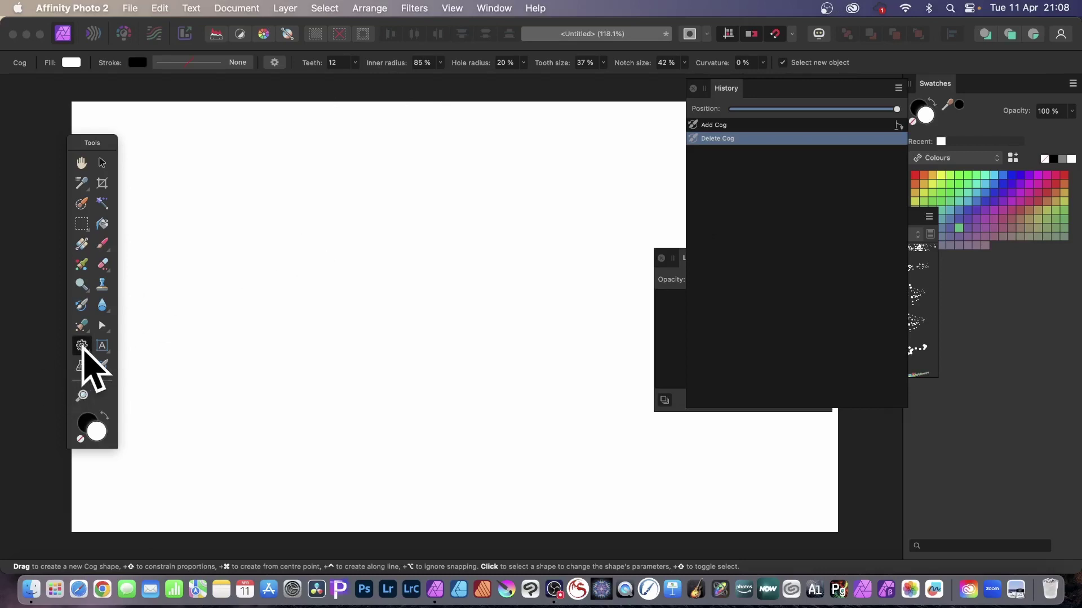
- Draw a large 12-tooth cog on the left half of the white canvas and fill it with red
{"action": "left_click", "coordinate": [83, 348]}
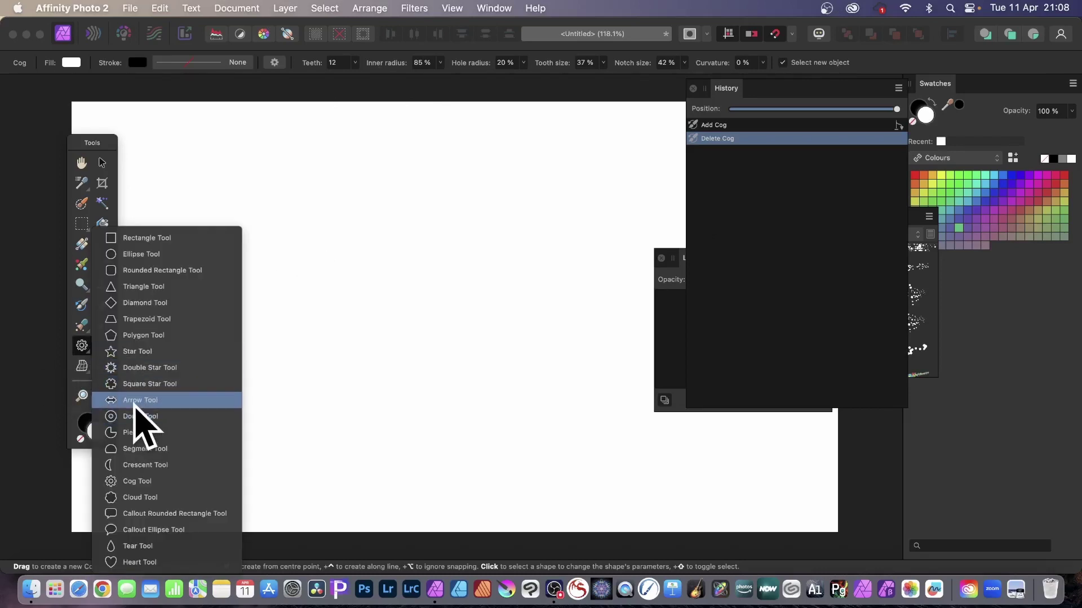
{"action": "left_click", "coordinate": [136, 482]}
{"action": "left_click_drag", "start_coordinate": [197, 135], "coordinate": [557, 491]}
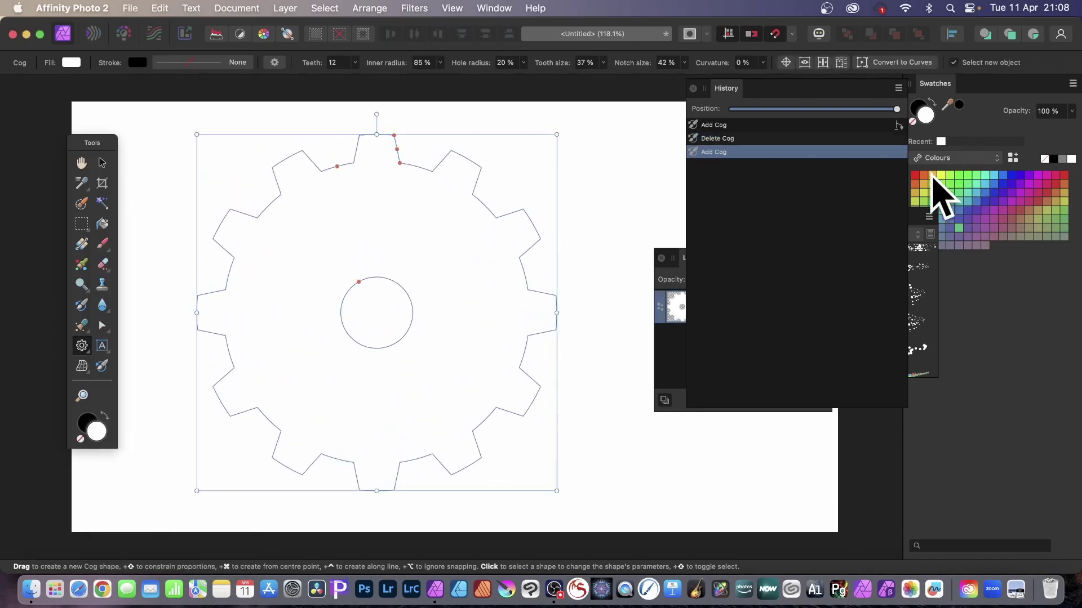
{"action": "left_click", "coordinate": [915, 175]}
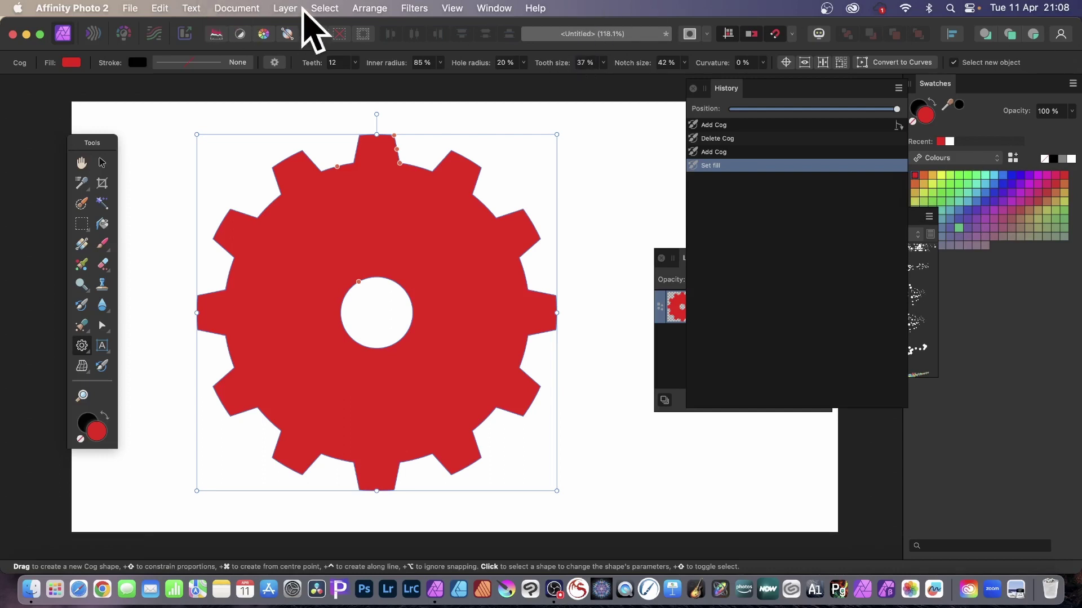
- Rasterise the red cog layer and apply a Gaussian Blur with a 6.5 px radius
{"action": "left_click", "coordinate": [285, 8]}
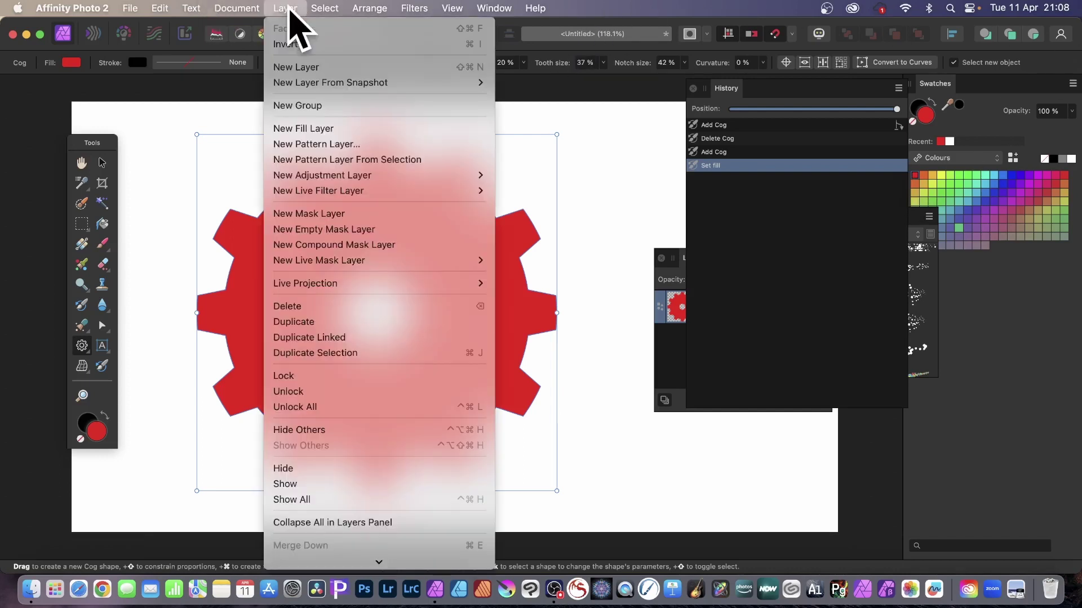
{"action": "scroll", "coordinate": [326, 433], "scroll_direction": "down", "scroll_amount": 5}
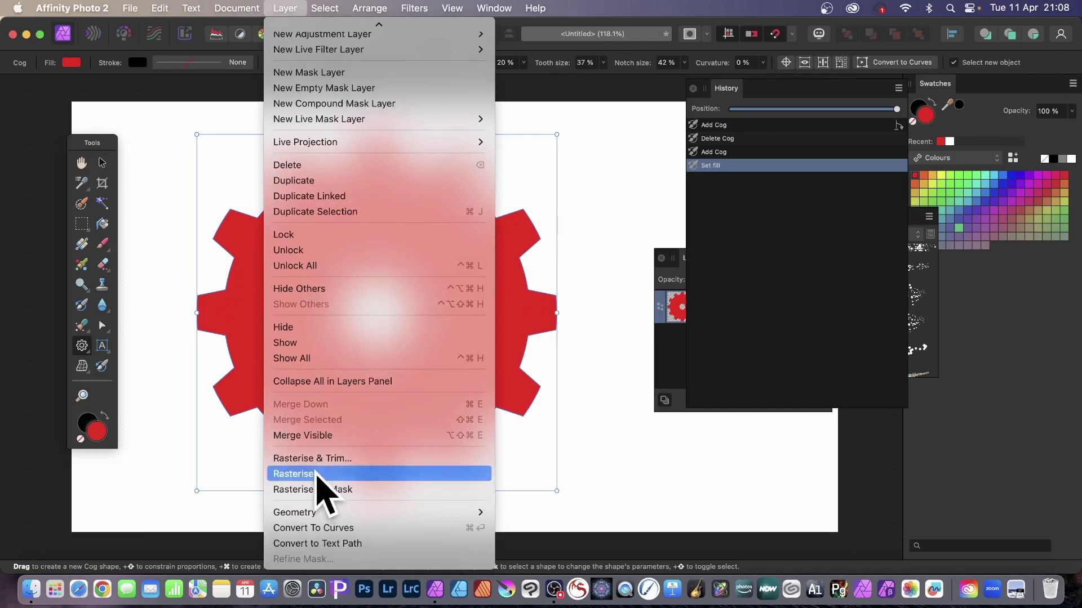
{"action": "left_click", "coordinate": [324, 476]}
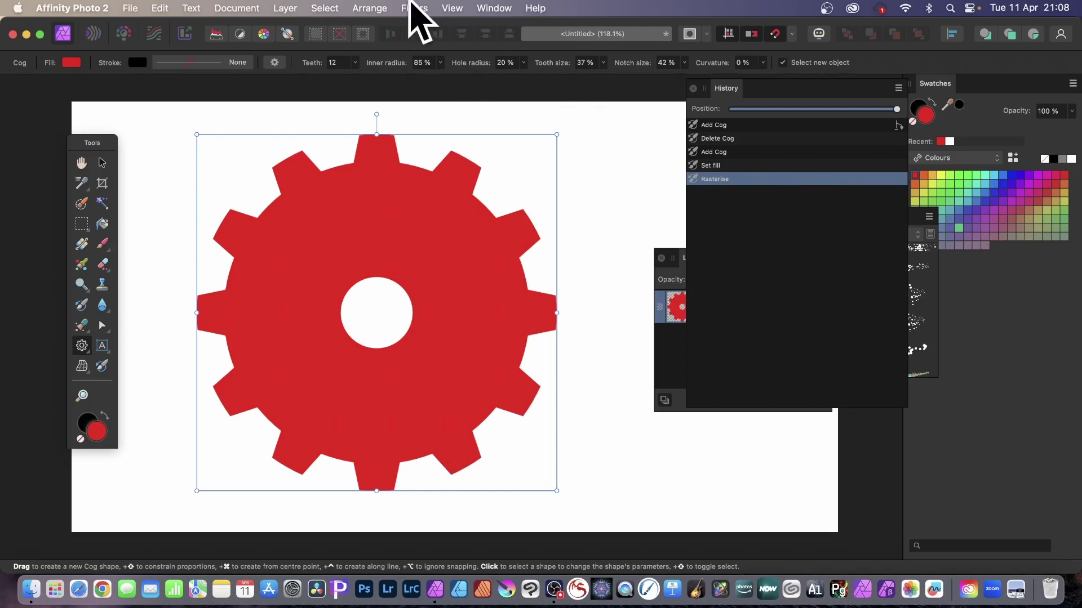
{"action": "left_click", "coordinate": [411, 8]}
{"action": "mouse_move", "coordinate": [426, 61]}
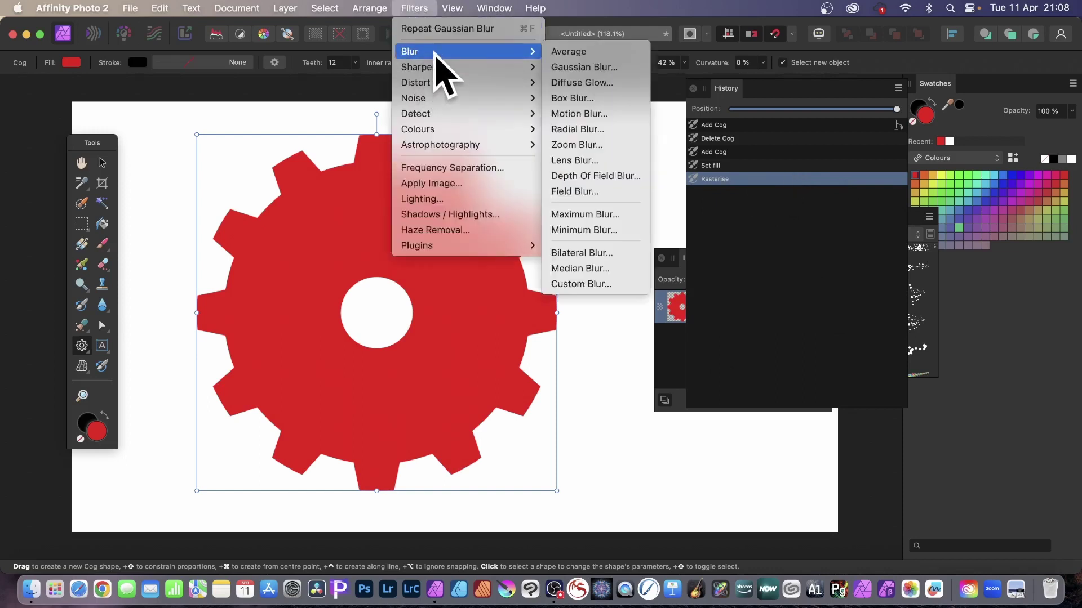
{"action": "left_click", "coordinate": [610, 68]}
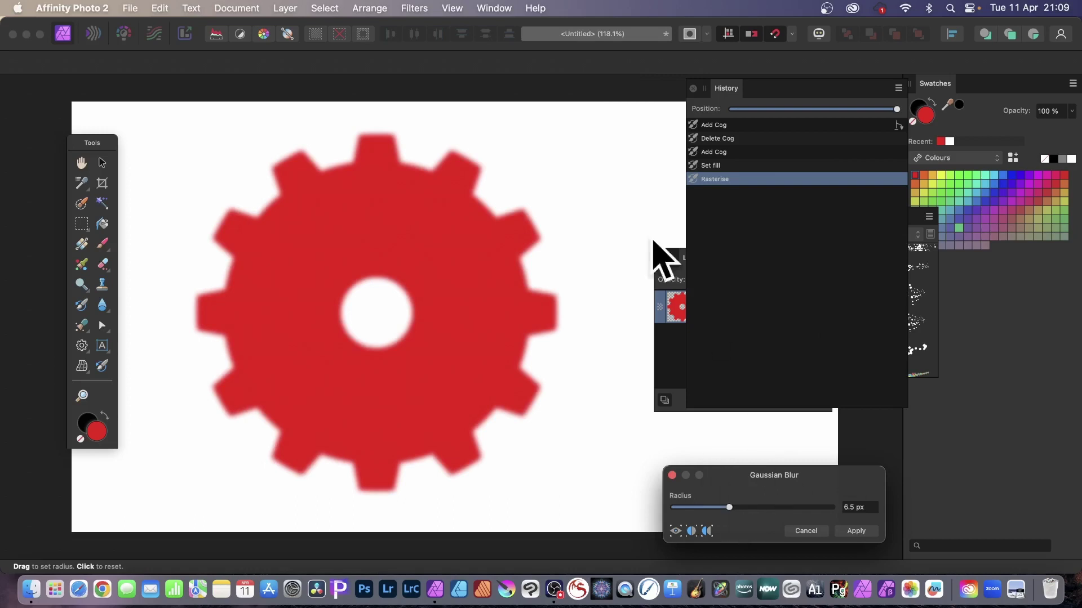
{"action": "left_click", "coordinate": [861, 530]}
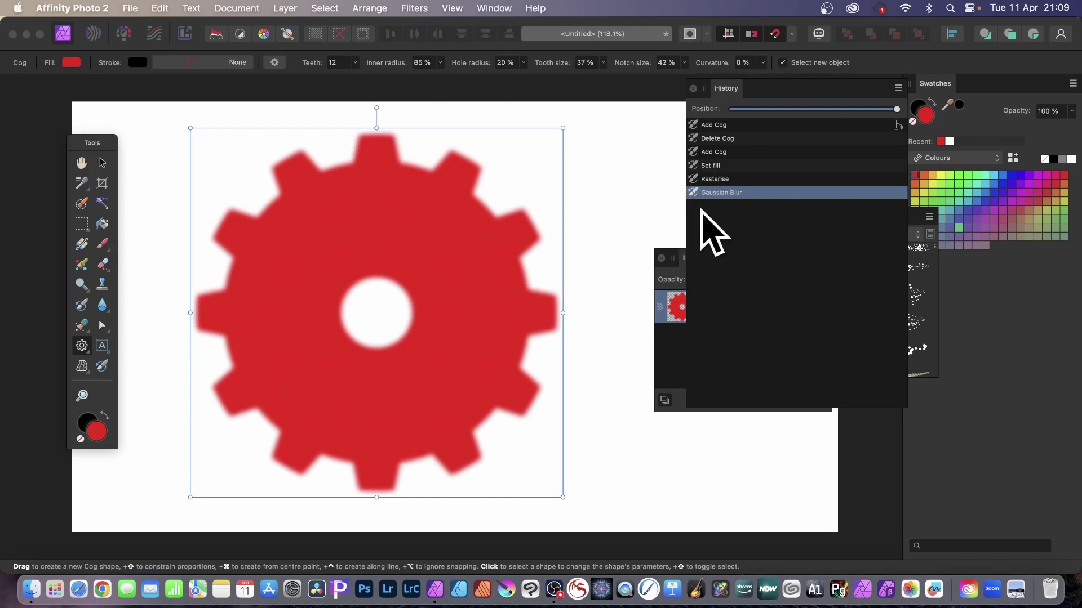
- Return to the Rasterise history state and paint along the cog's upper-right and right teeth with a 200 px Sprays and Spatters Undo Brush
{"action": "left_click", "coordinate": [730, 179]}
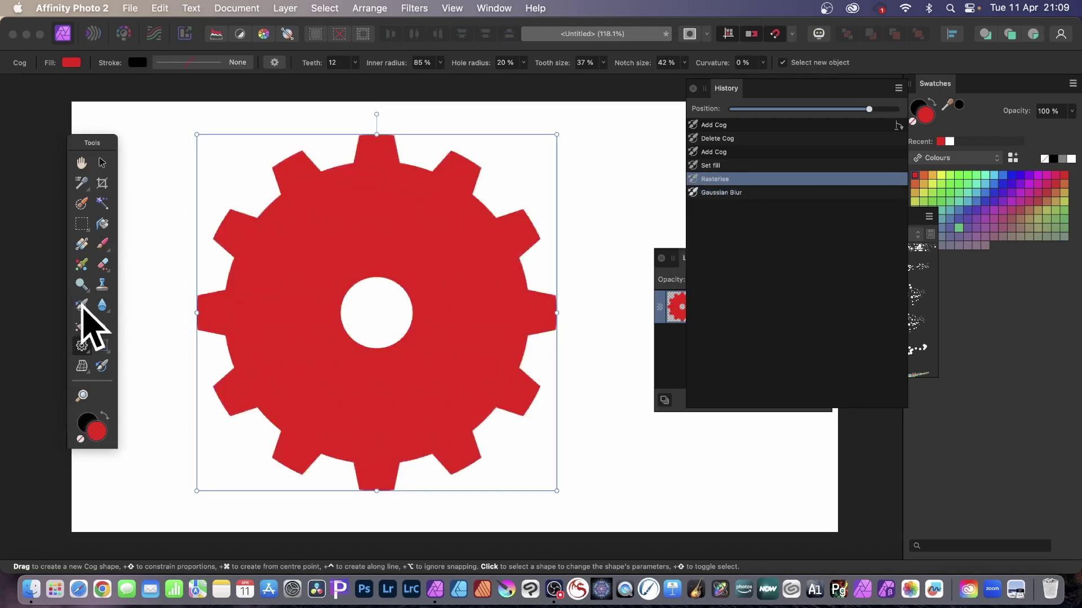
{"action": "left_click", "coordinate": [82, 306]}
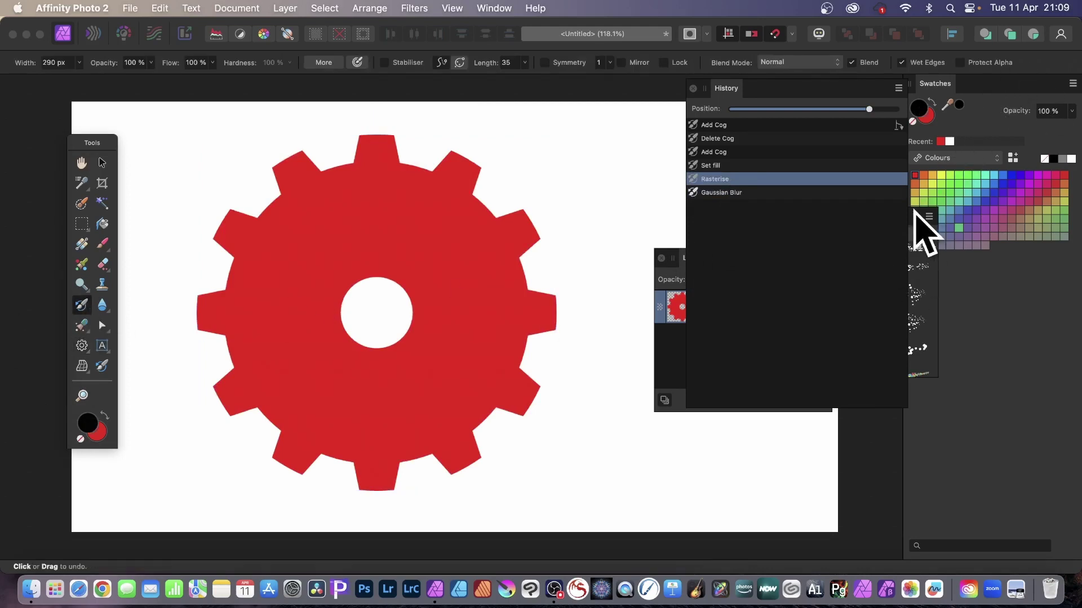
{"action": "left_click", "coordinate": [921, 231]}
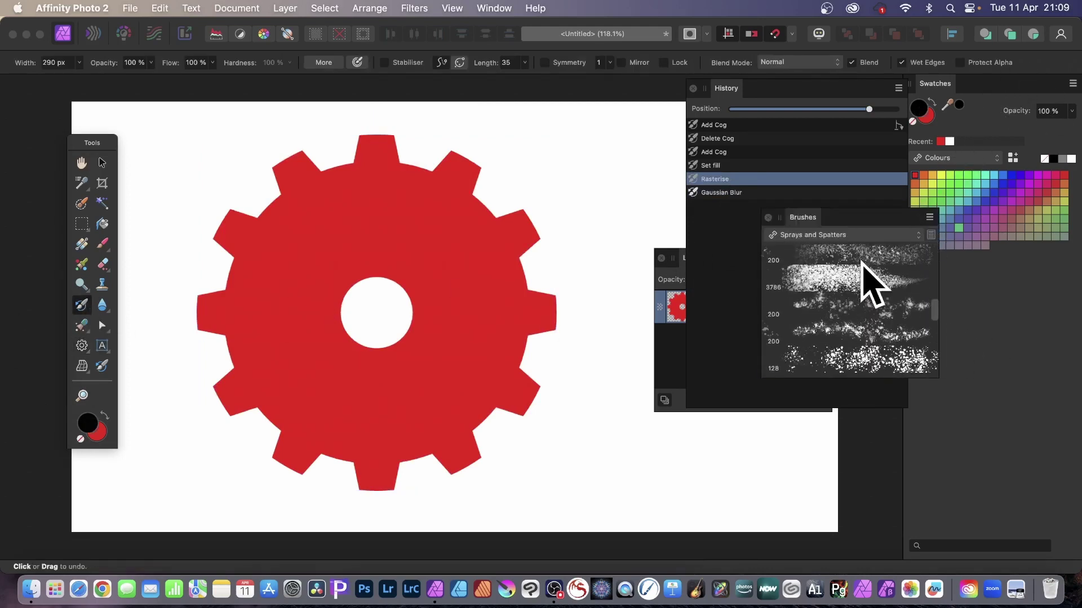
{"action": "scroll", "coordinate": [862, 264], "scroll_direction": "up", "scroll_amount": 1}
{"action": "left_click", "coordinate": [829, 260]}
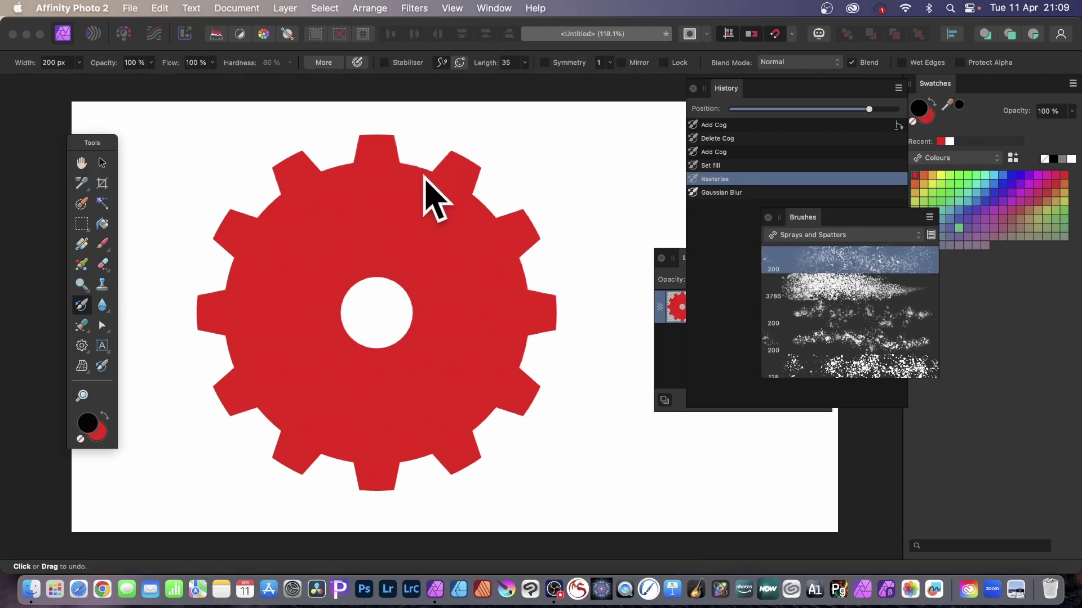
{"action": "left_click", "coordinate": [450, 172]}
{"action": "mouse_move", "coordinate": [450, 172]}
{"action": "left_mouse_down"}
{"action": "mouse_move", "coordinate": [461, 150]}
{"action": "mouse_move", "coordinate": [461, 171]}
{"action": "mouse_move", "coordinate": [441, 157]}
{"action": "mouse_move", "coordinate": [496, 181]}
{"action": "mouse_move", "coordinate": [473, 166]}
{"action": "mouse_move", "coordinate": [485, 186]}
{"action": "mouse_move", "coordinate": [526, 193]}
{"action": "mouse_move", "coordinate": [381, 293]}
{"action": "left_mouse_up"}
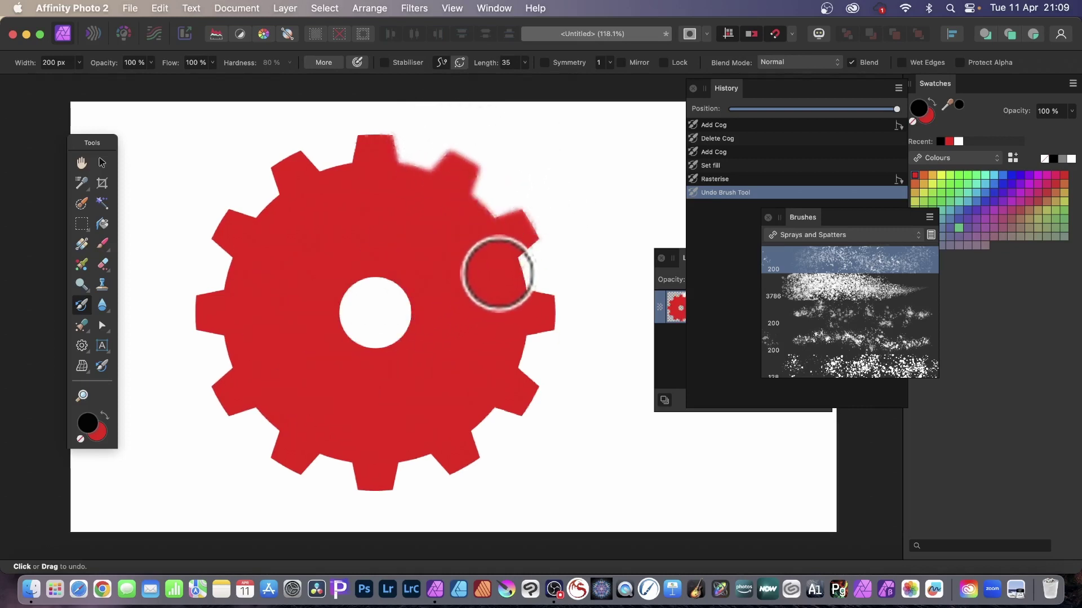
{"action": "mouse_move", "coordinate": [495, 271]}
{"action": "left_mouse_down"}
{"action": "mouse_move", "coordinate": [518, 238]}
{"action": "mouse_move", "coordinate": [505, 224]}
{"action": "mouse_move", "coordinate": [502, 251]}
{"action": "mouse_move", "coordinate": [493, 241]}
{"action": "mouse_move", "coordinate": [529, 296]}
{"action": "mouse_move", "coordinate": [556, 312]}
{"action": "mouse_move", "coordinate": [512, 264]}
{"action": "mouse_move", "coordinate": [557, 294]}
{"action": "mouse_move", "coordinate": [548, 267]}
{"action": "mouse_move", "coordinate": [539, 306]}
{"action": "mouse_move", "coordinate": [557, 287]}
{"action": "mouse_move", "coordinate": [542, 324]}
{"action": "mouse_move", "coordinate": [517, 337]}
{"action": "mouse_move", "coordinate": [492, 325]}
{"action": "mouse_move", "coordinate": [541, 328]}
{"action": "mouse_move", "coordinate": [554, 387]}
{"action": "mouse_move", "coordinate": [516, 399]}
{"action": "mouse_move", "coordinate": [573, 410]}
{"action": "mouse_move", "coordinate": [507, 358]}
{"action": "mouse_move", "coordinate": [572, 352]}
{"action": "mouse_move", "coordinate": [500, 385]}
{"action": "left_mouse_up"}
- Switch the Undo Brush to the 3786 spatter brush and paint over the cog's right and top teeth
{"action": "left_click", "coordinate": [821, 291]}
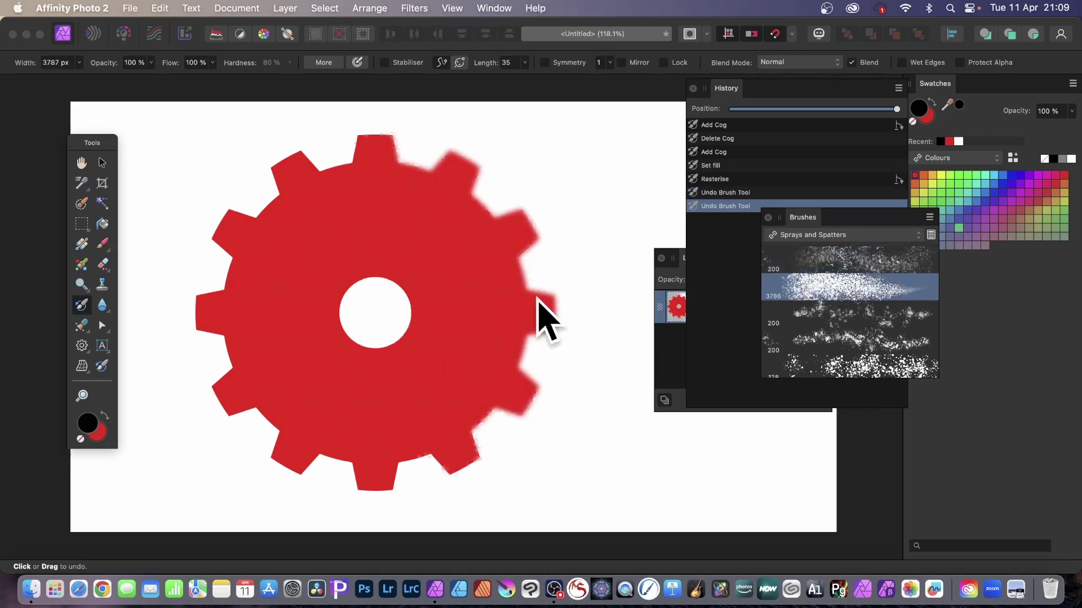
{"action": "mouse_move", "coordinate": [549, 309]}
{"action": "left_mouse_down"}
{"action": "mouse_move", "coordinate": [519, 244]}
{"action": "mouse_move", "coordinate": [534, 221]}
{"action": "mouse_move", "coordinate": [482, 174]}
{"action": "mouse_move", "coordinate": [435, 184]}
{"action": "mouse_move", "coordinate": [388, 147]}
{"action": "mouse_move", "coordinate": [471, 191]}
{"action": "left_mouse_up"}
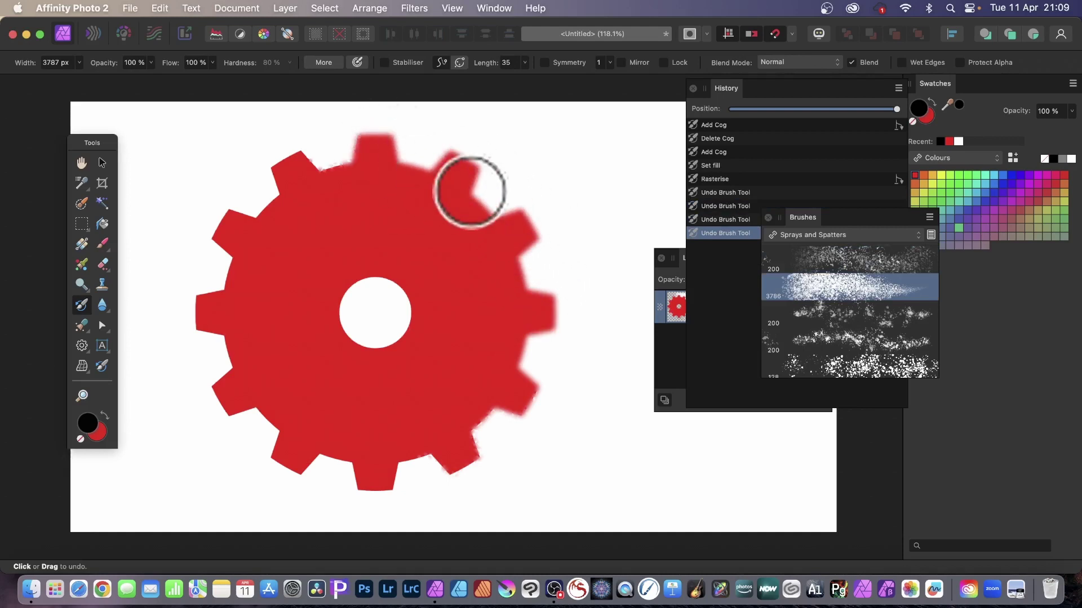
- Delete the red cog's Pixel layer
{"action": "scroll", "coordinate": [470, 190], "scroll_direction": "down", "scroll_amount": 5}
{"action": "scroll", "coordinate": [472, 191], "scroll_direction": "up", "scroll_amount": 4}
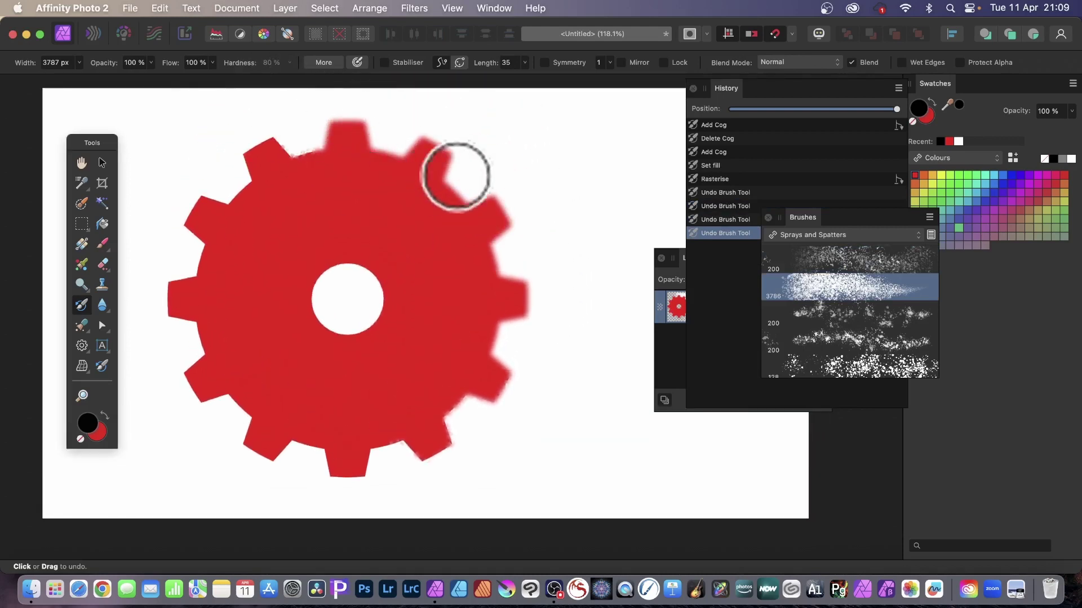
{"action": "left_click", "coordinate": [102, 163]}
{"action": "key", "text": "Delete"}
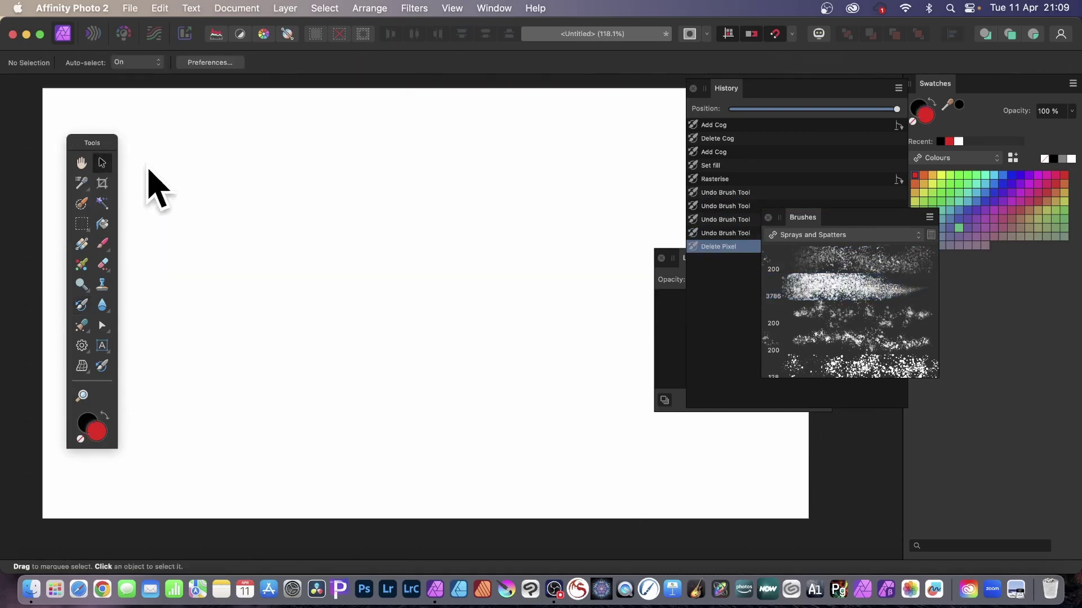
- Add the artistic text "text", enlarge it to about 632 pt and place it in the canvas's upper middle
{"action": "left_click", "coordinate": [102, 346]}
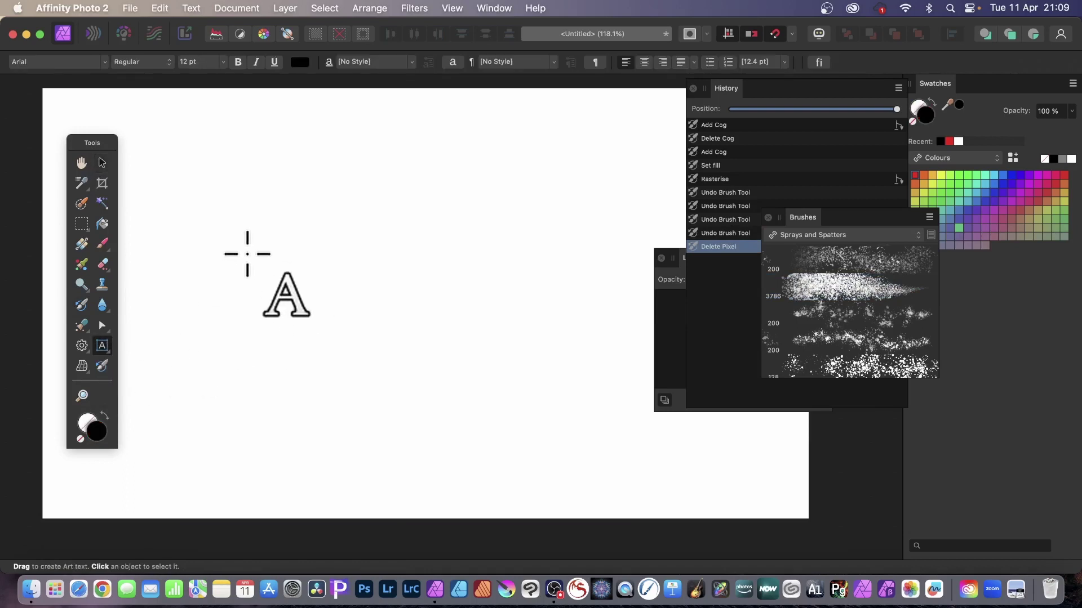
{"action": "left_click", "coordinate": [244, 252]}
{"action": "type", "text": "t"}
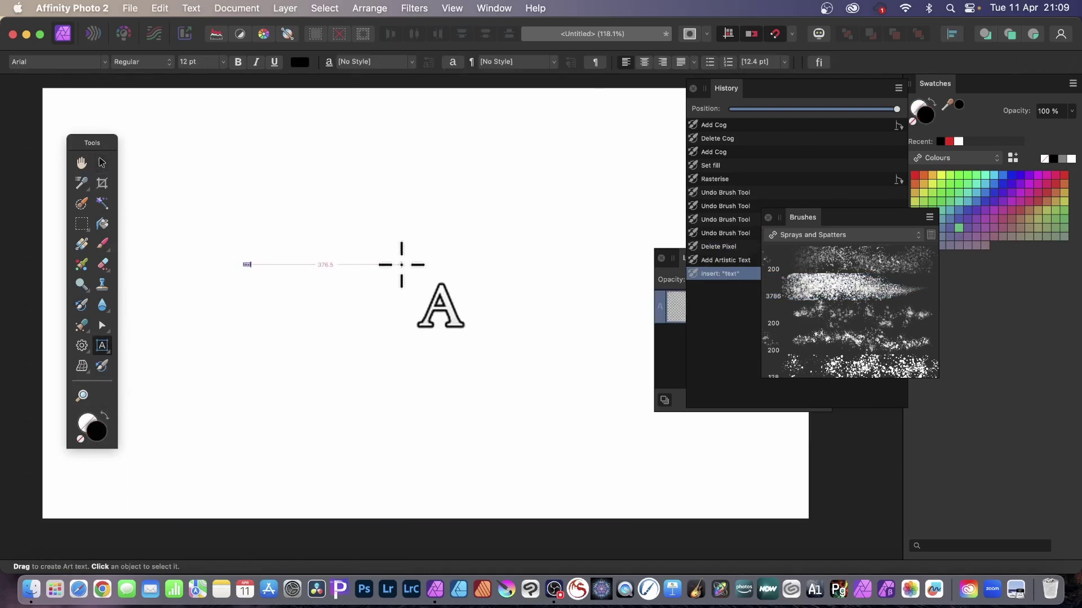
{"action": "type", "text": "ext"}
{"action": "left_click", "coordinate": [102, 163]}
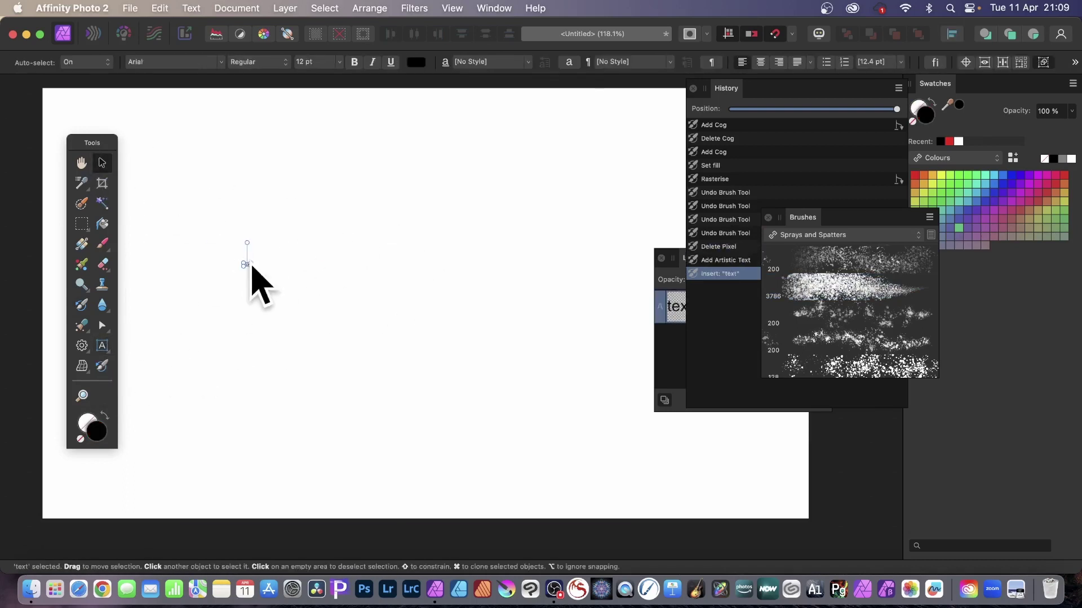
{"action": "left_click_drag", "start_coordinate": [248, 265], "coordinate": [644, 442]}
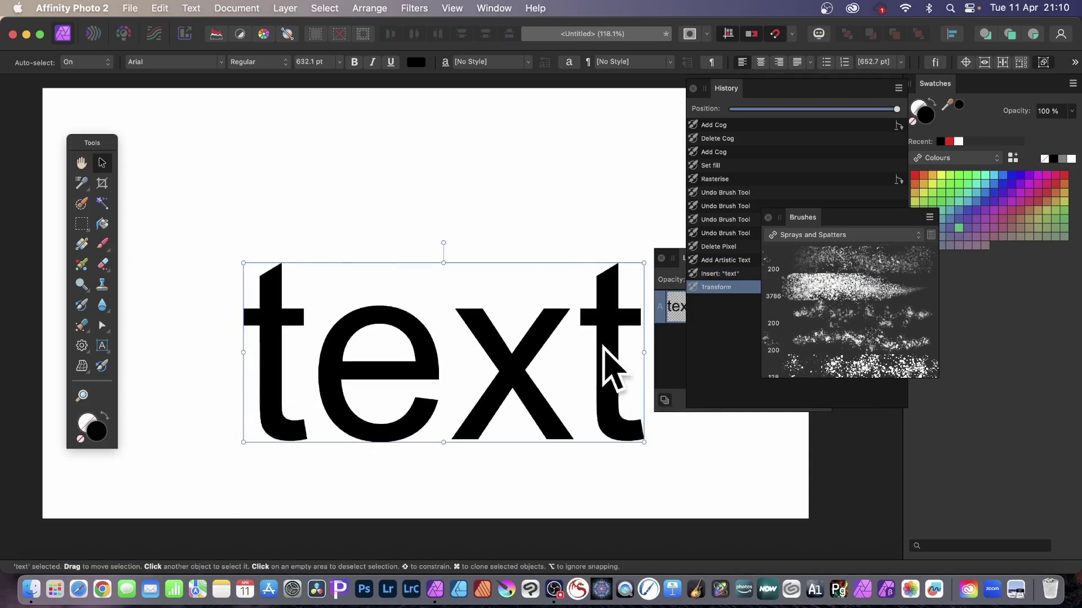
{"action": "left_click_drag", "start_coordinate": [603, 346], "coordinate": [539, 257]}
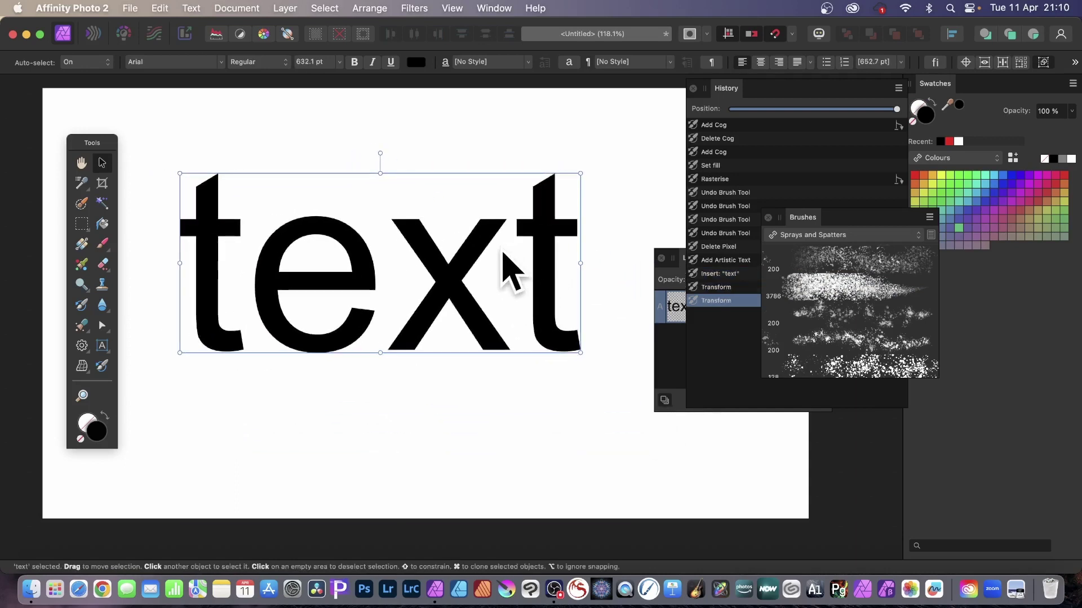
- Rasterise the text layer and apply a Gaussian Blur with a 20.3 px radius
{"action": "left_click", "coordinate": [284, 7]}
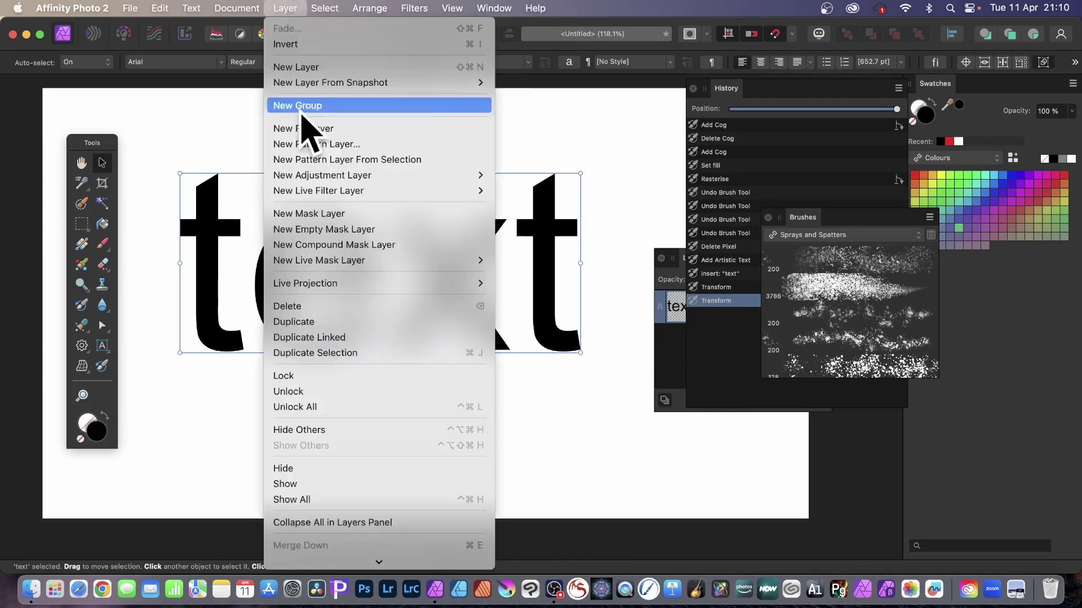
{"action": "scroll", "coordinate": [315, 225], "scroll_direction": "down", "scroll_amount": 5}
{"action": "left_click", "coordinate": [342, 473]}
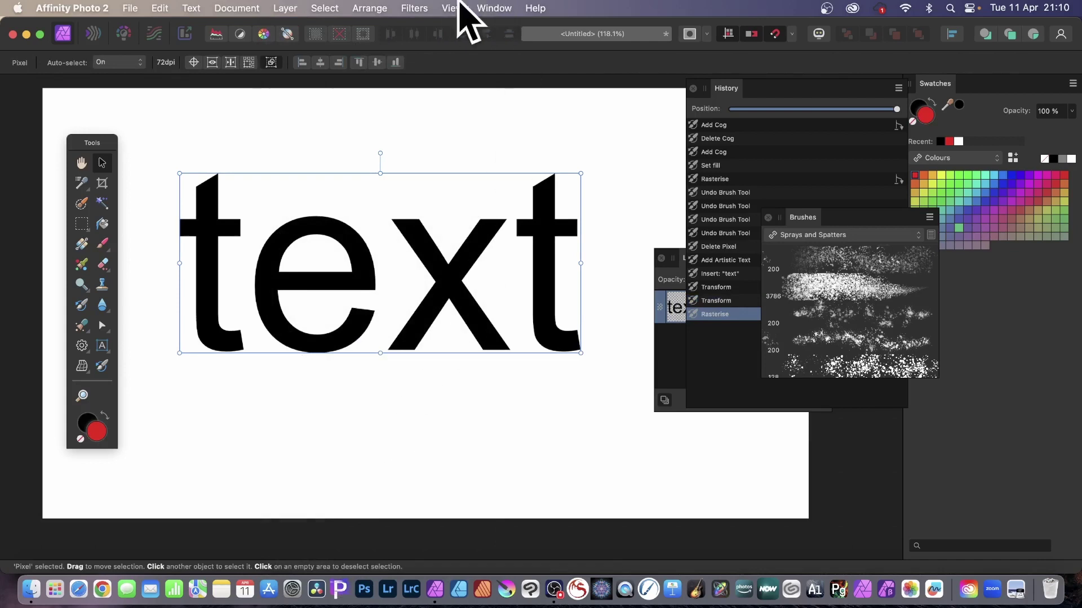
{"action": "left_click", "coordinate": [420, 7]}
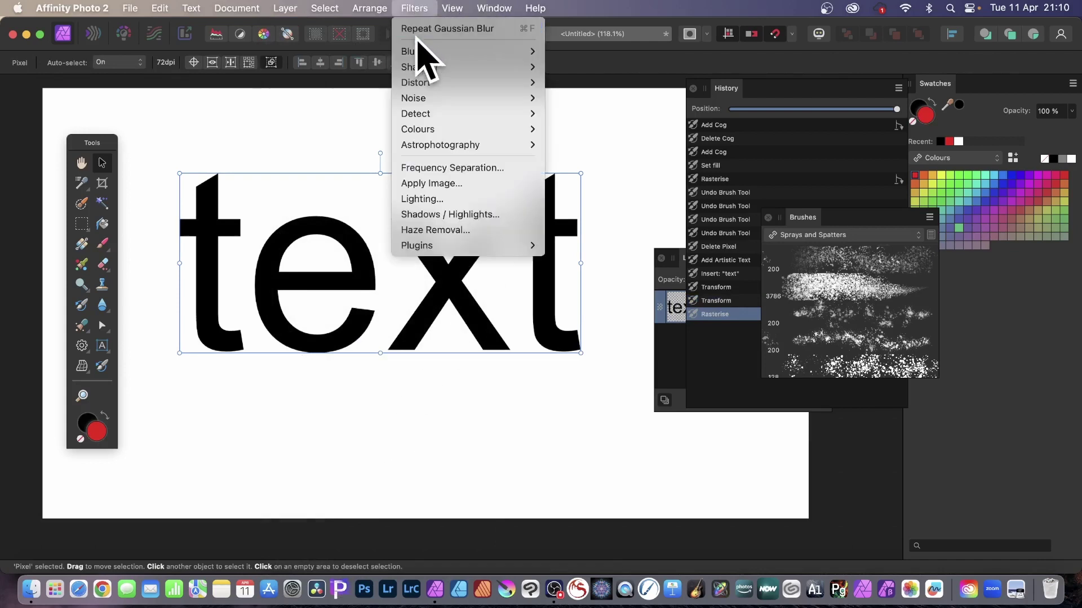
{"action": "mouse_move", "coordinate": [423, 53]}
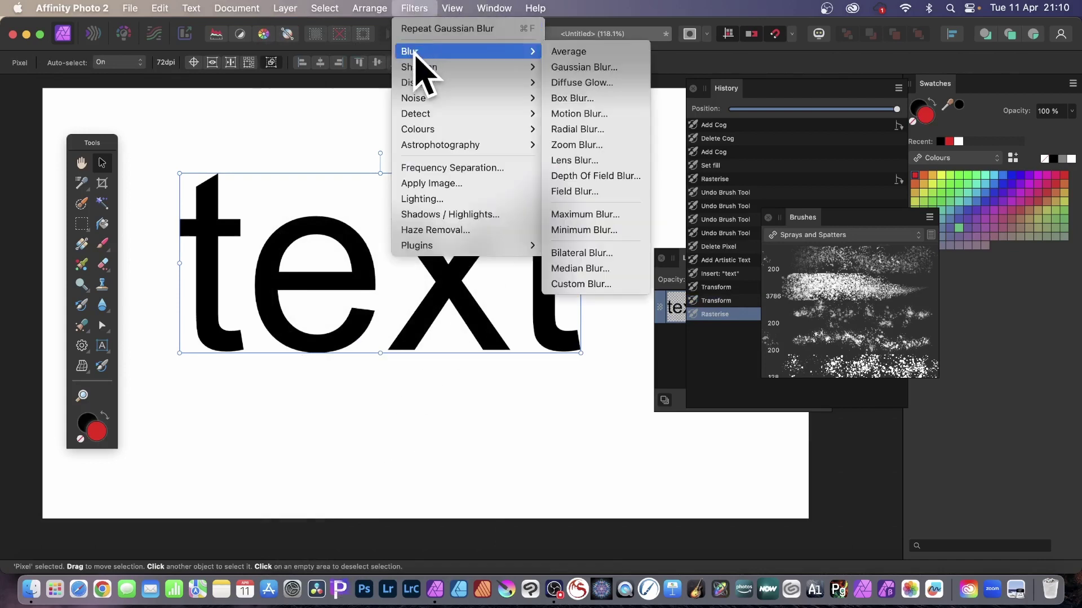
{"action": "left_click", "coordinate": [581, 68]}
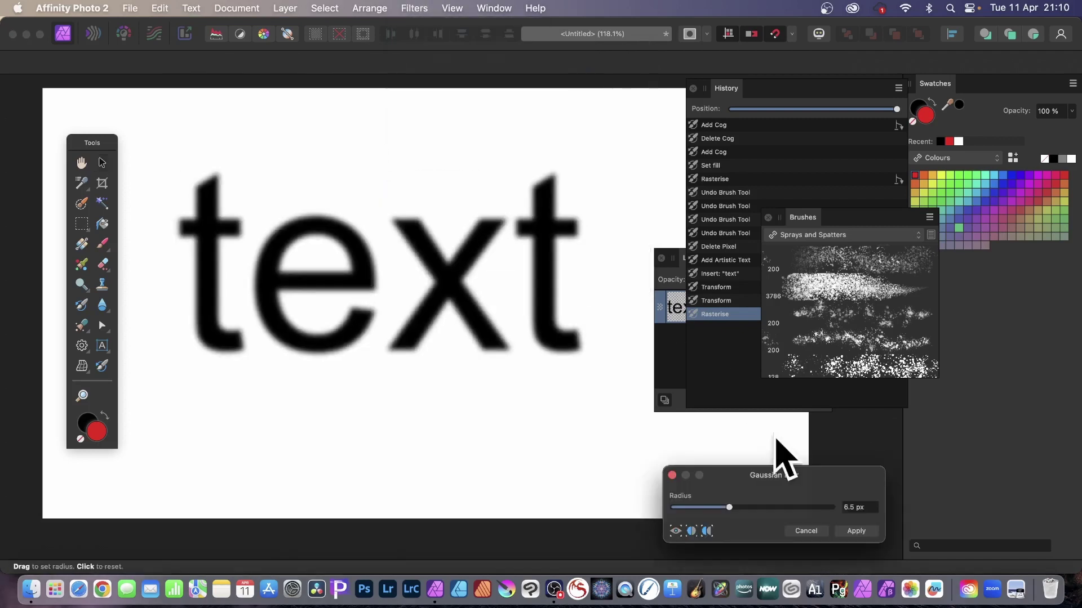
{"action": "left_click_drag", "start_coordinate": [734, 507], "coordinate": [760, 507]}
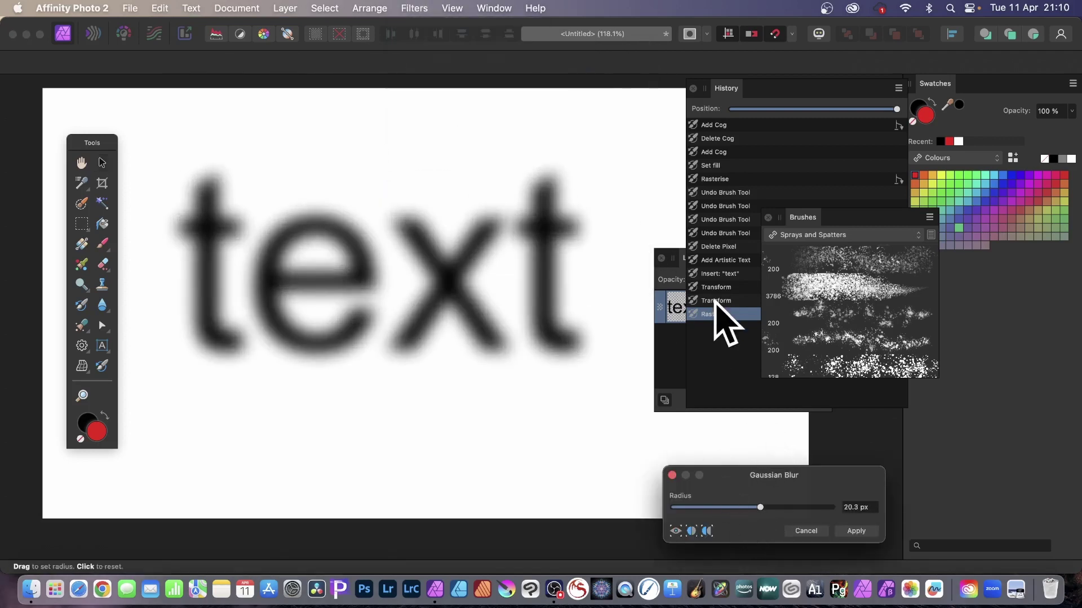
{"action": "left_click", "coordinate": [868, 533]}
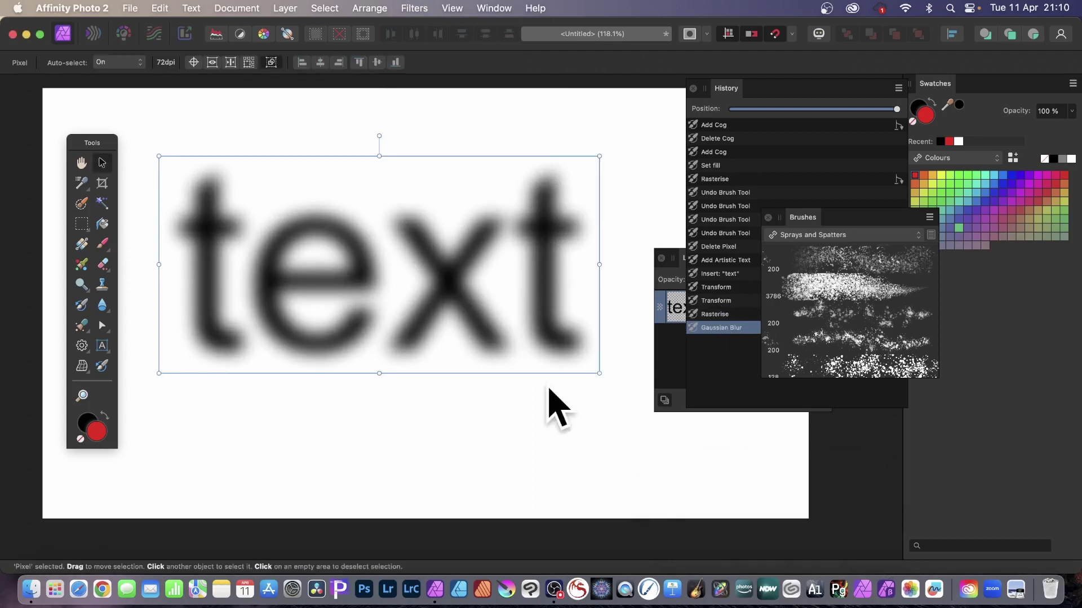
- Return to the Rasterise history state and paint the Gaussian Blur state over the final "t" with a 200 px Sprays and Spatters Undo Brush
{"action": "left_click", "coordinate": [704, 328]}
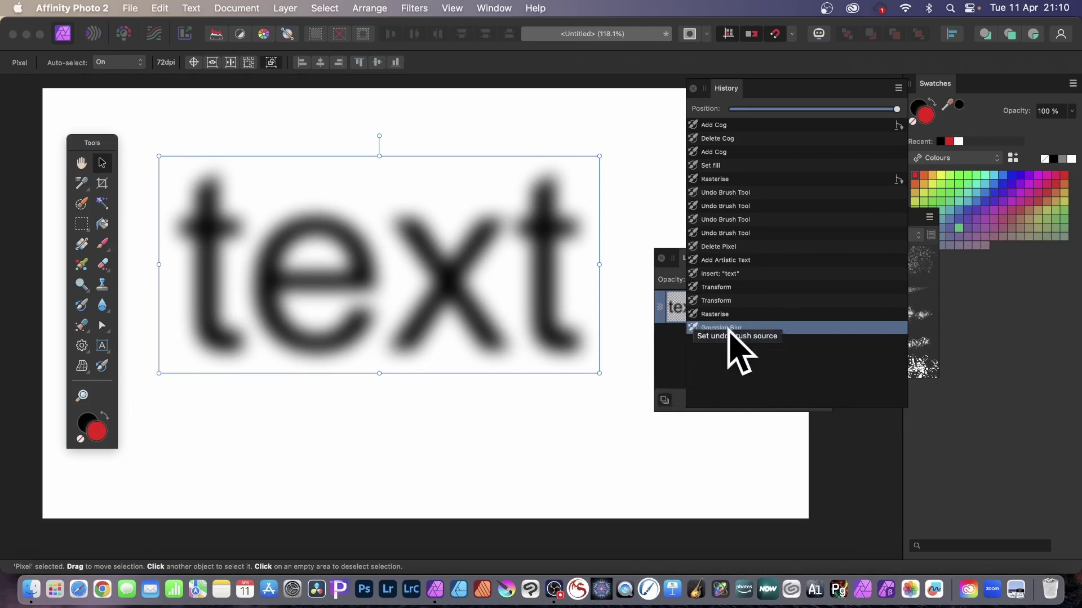
{"action": "left_click", "coordinate": [723, 315]}
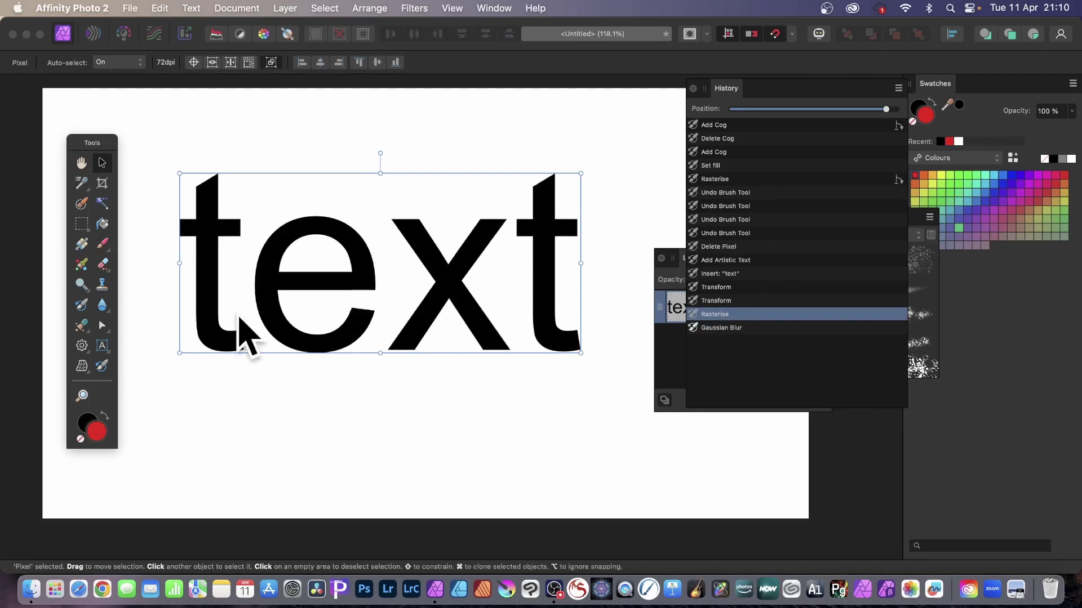
{"action": "left_click", "coordinate": [82, 304]}
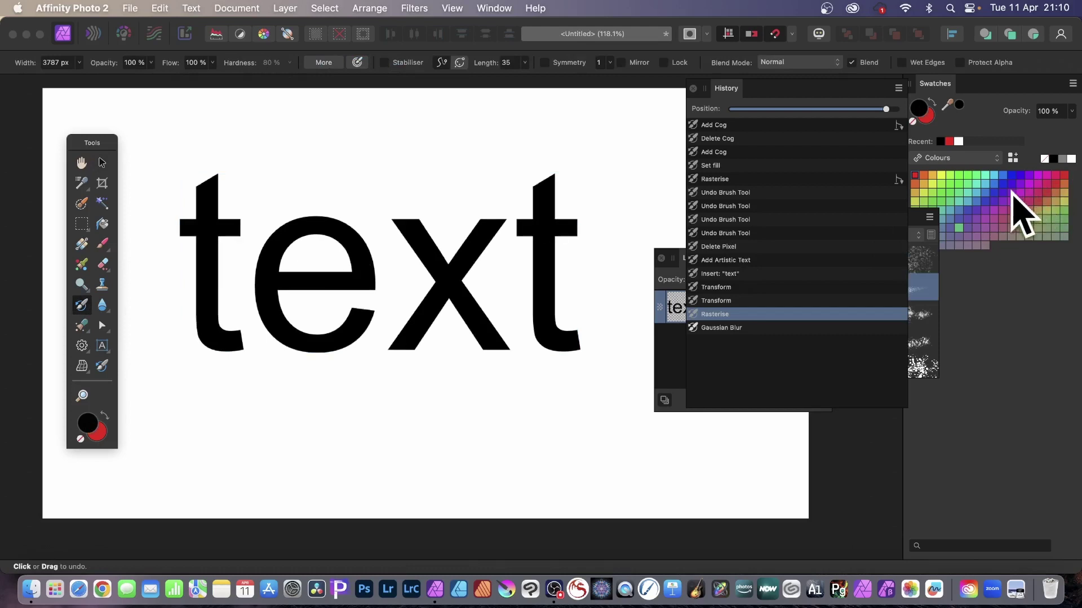
{"action": "left_click", "coordinate": [925, 263]}
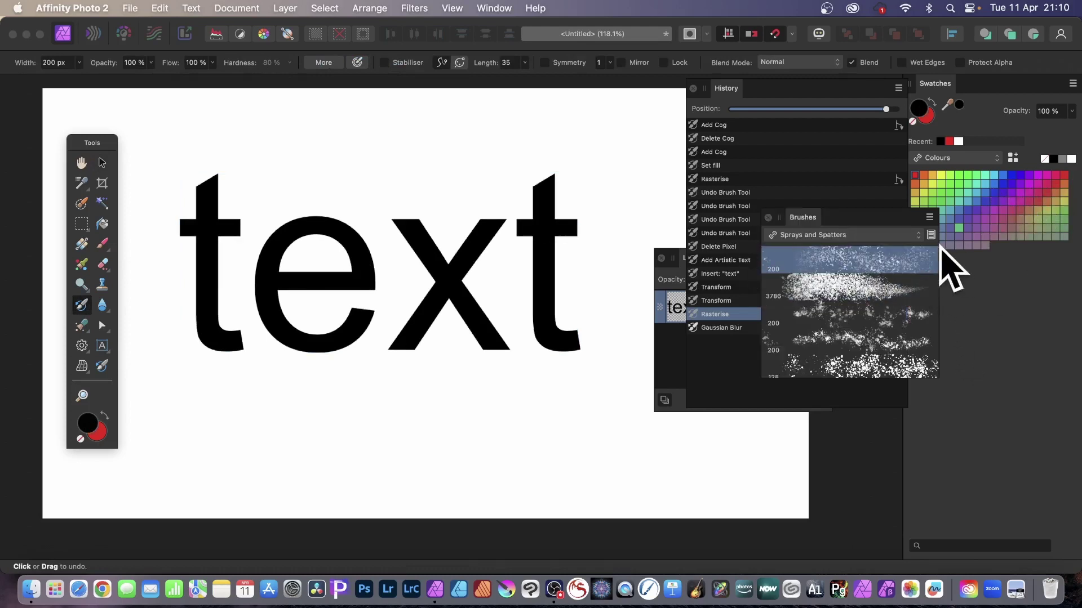
{"action": "mouse_move", "coordinate": [536, 175]}
{"action": "left_mouse_down"}
{"action": "mouse_move", "coordinate": [559, 189]}
{"action": "mouse_move", "coordinate": [551, 170]}
{"action": "mouse_move", "coordinate": [568, 207]}
{"action": "mouse_move", "coordinate": [543, 233]}
{"action": "mouse_move", "coordinate": [563, 254]}
{"action": "mouse_move", "coordinate": [570, 314]}
{"action": "left_mouse_up"}
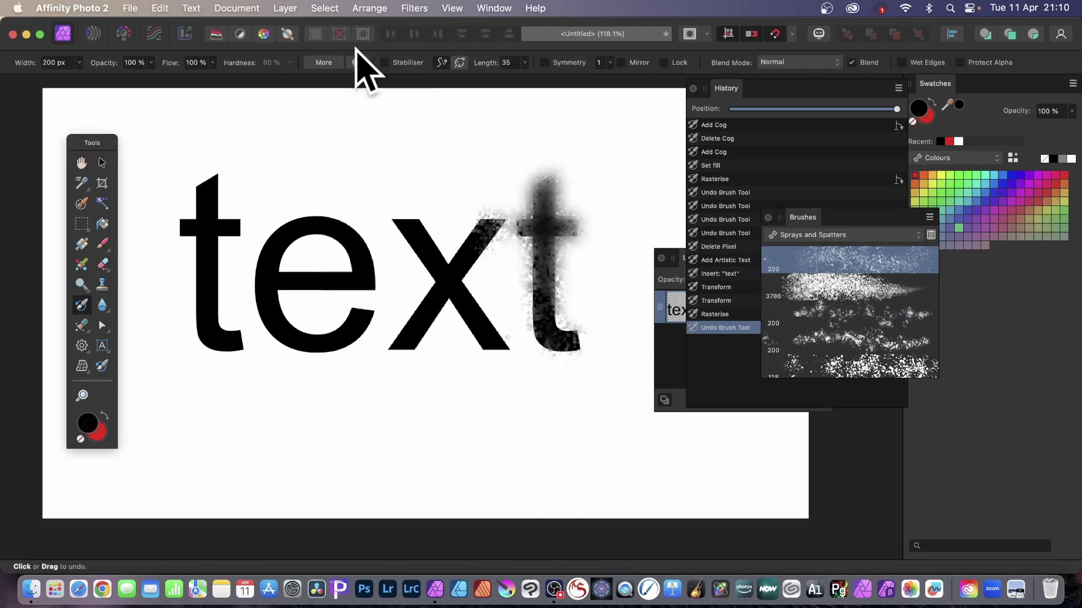
- Set the Undo Brush width to 43 px and paint more blur over the final "t", the "x" and the "e"
{"action": "left_click", "coordinate": [80, 62]}
{"action": "left_click_drag", "start_coordinate": [78, 76], "coordinate": [56, 76]}
{"action": "left_click_drag", "start_coordinate": [540, 282], "coordinate": [573, 316]}
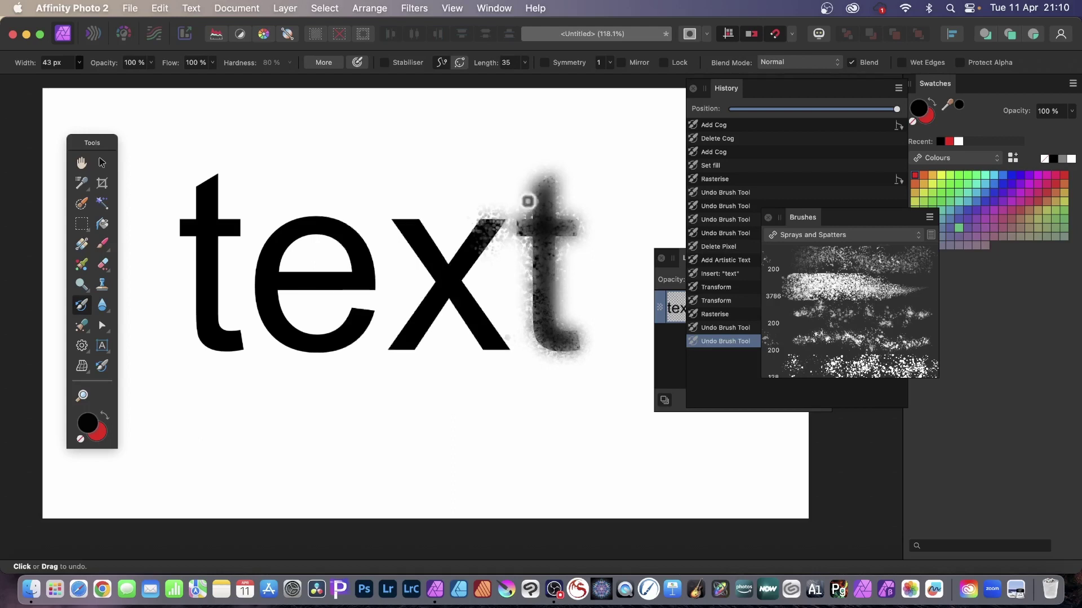
{"action": "left_click_drag", "start_coordinate": [468, 222], "coordinate": [474, 226]}
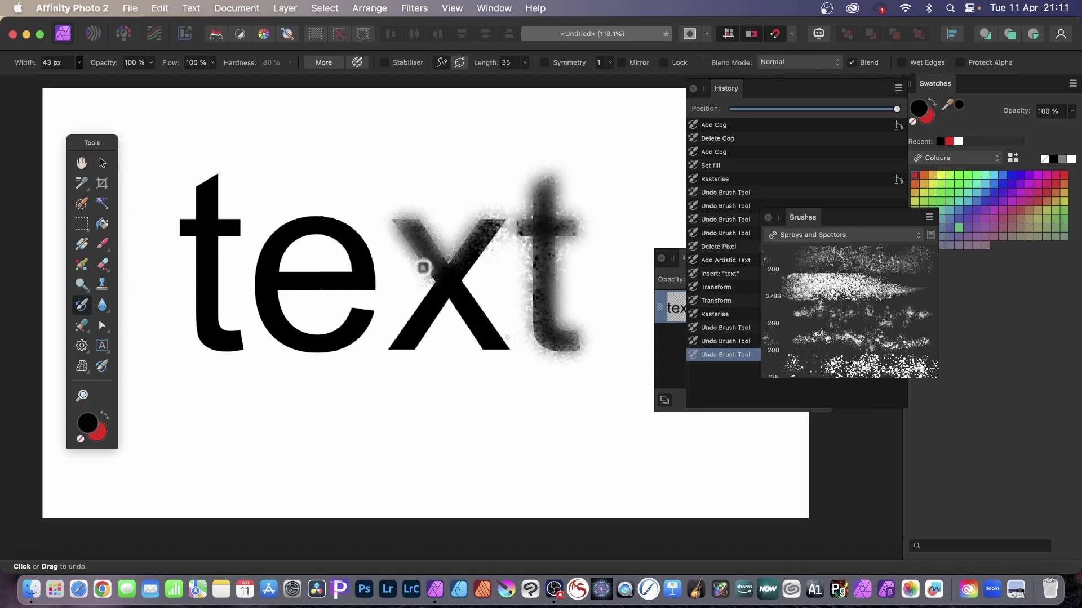
{"action": "left_click_drag", "start_coordinate": [409, 304], "coordinate": [408, 324]}
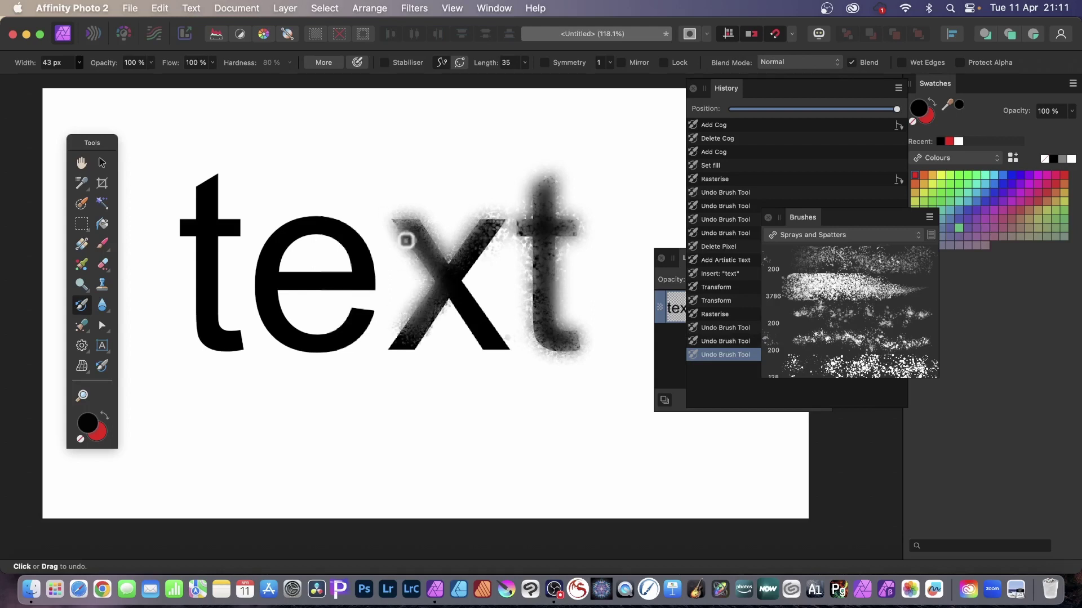
{"action": "left_click_drag", "start_coordinate": [405, 241], "coordinate": [411, 256]}
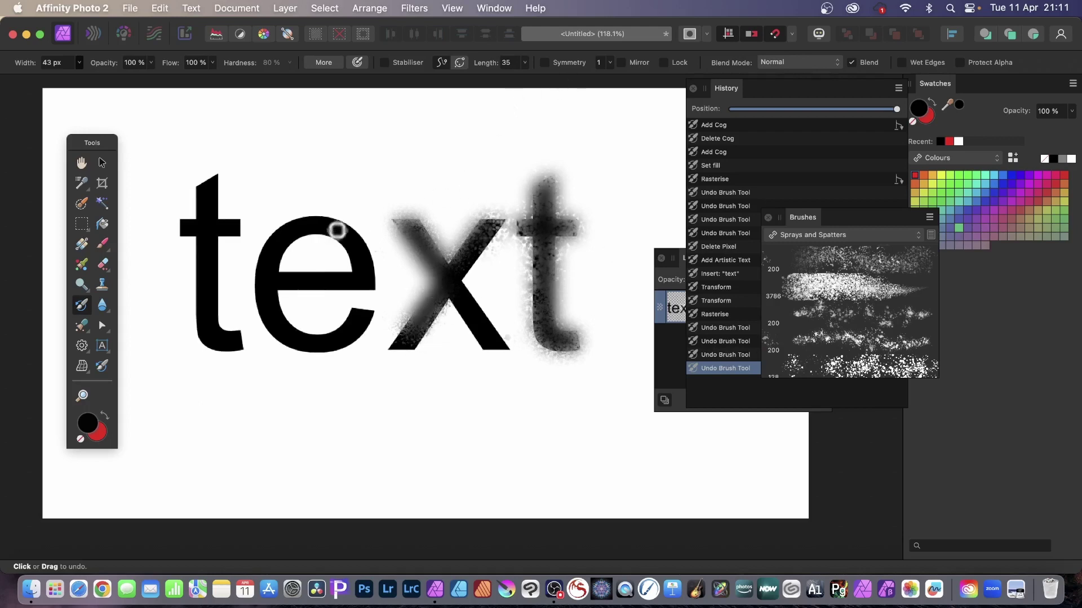
{"action": "left_click_drag", "start_coordinate": [336, 225], "coordinate": [374, 271]}
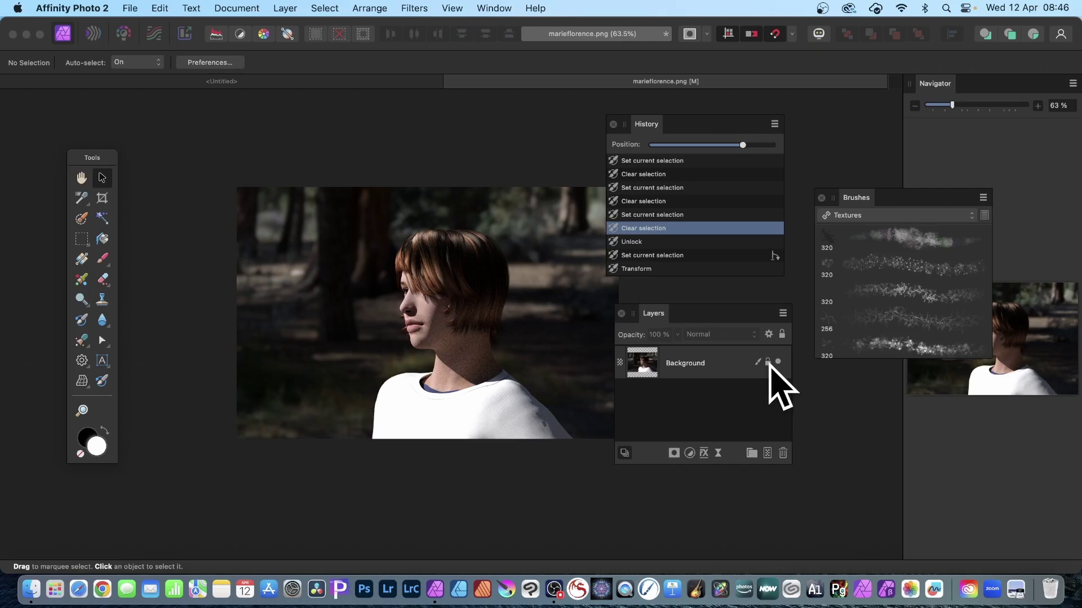
- Unlock the portrait's Background layer, then enlarge and reposition the photo so the face fills the canvas's right half
{"action": "left_click", "coordinate": [767, 362]}
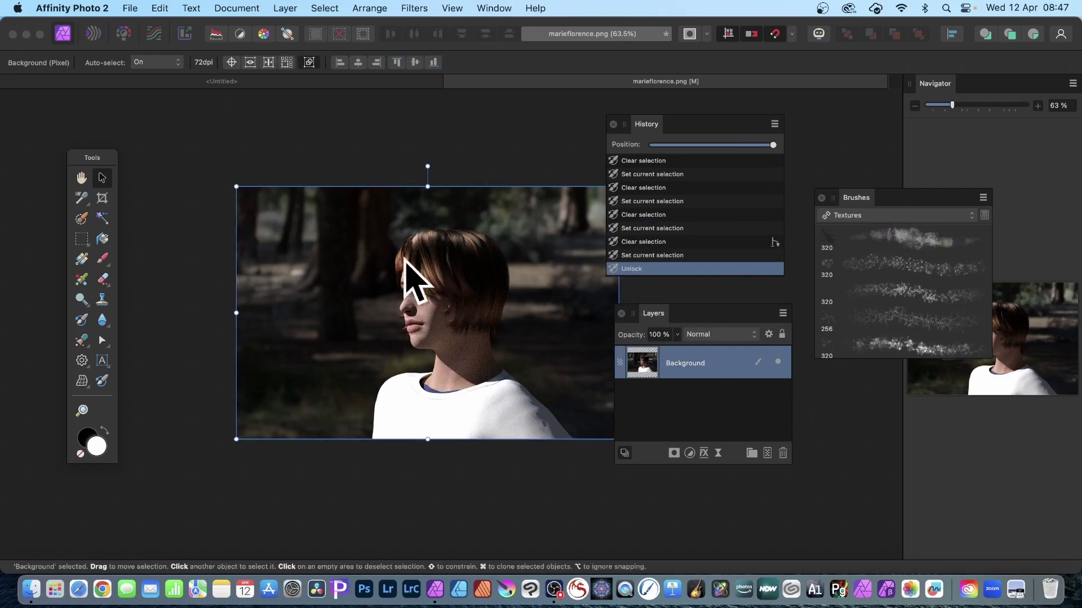
{"action": "left_click_drag", "start_coordinate": [236, 186], "coordinate": [164, 146]}
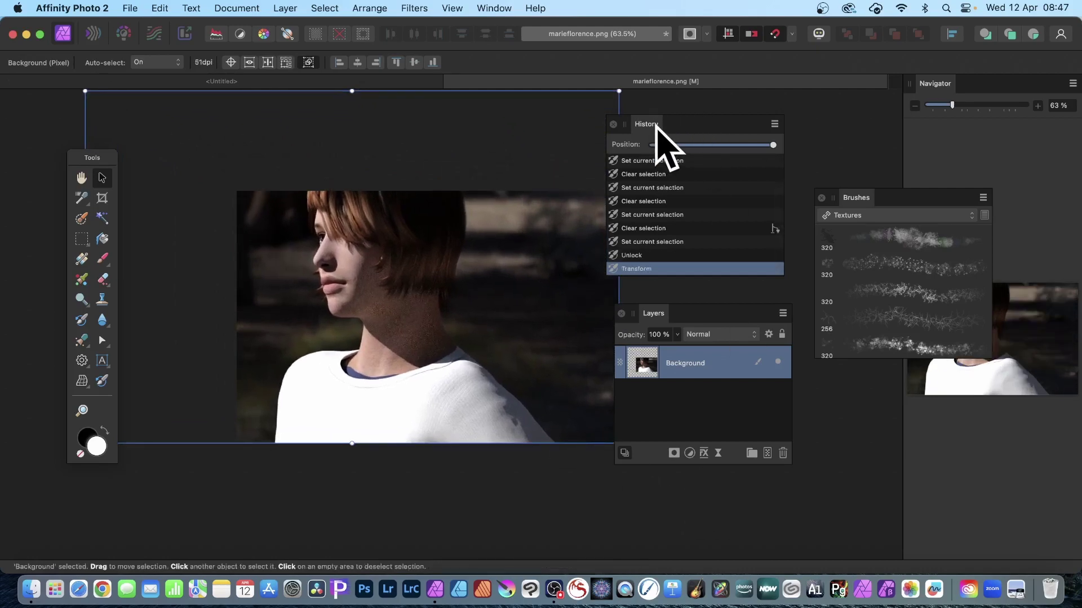
{"action": "left_click_drag", "start_coordinate": [656, 125], "coordinate": [767, 106]}
{"action": "left_click_drag", "start_coordinate": [658, 314], "coordinate": [754, 299]}
{"action": "left_click_drag", "start_coordinate": [619, 444], "coordinate": [792, 545]}
{"action": "left_click_drag", "start_coordinate": [441, 292], "coordinate": [502, 299]}
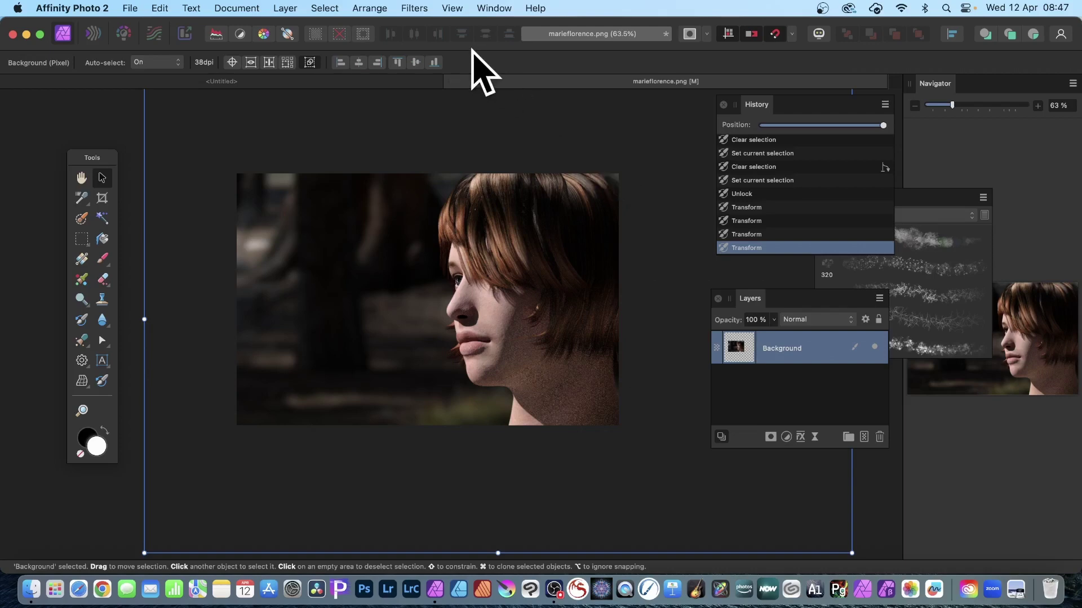
- Apply a Gaussian Blur with a 9.1 px radius to the enlarged Background layer
{"action": "left_click", "coordinate": [414, 9]}
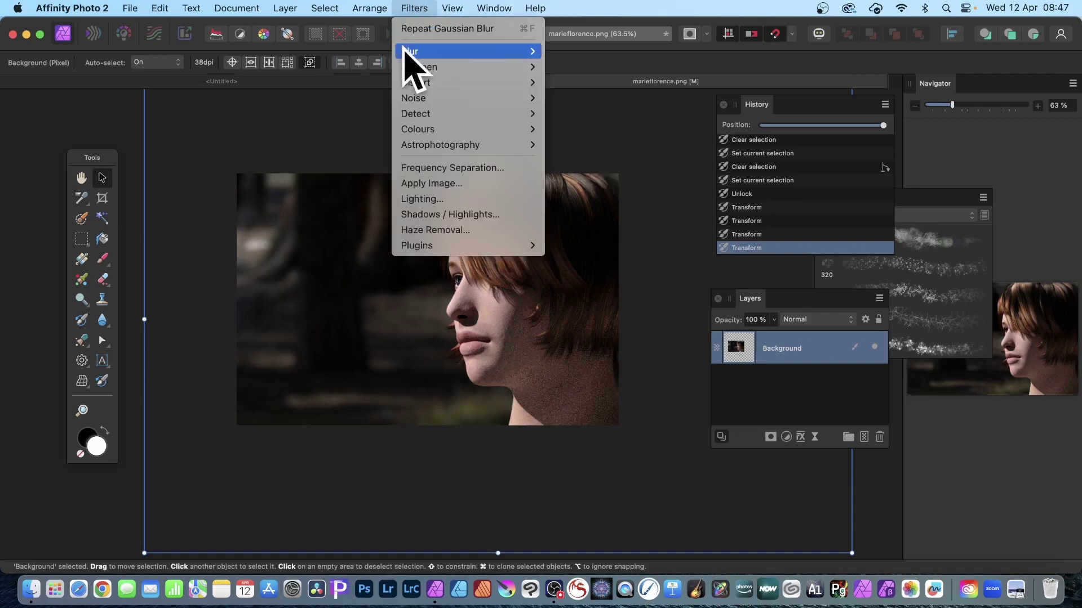
{"action": "mouse_move", "coordinate": [407, 53]}
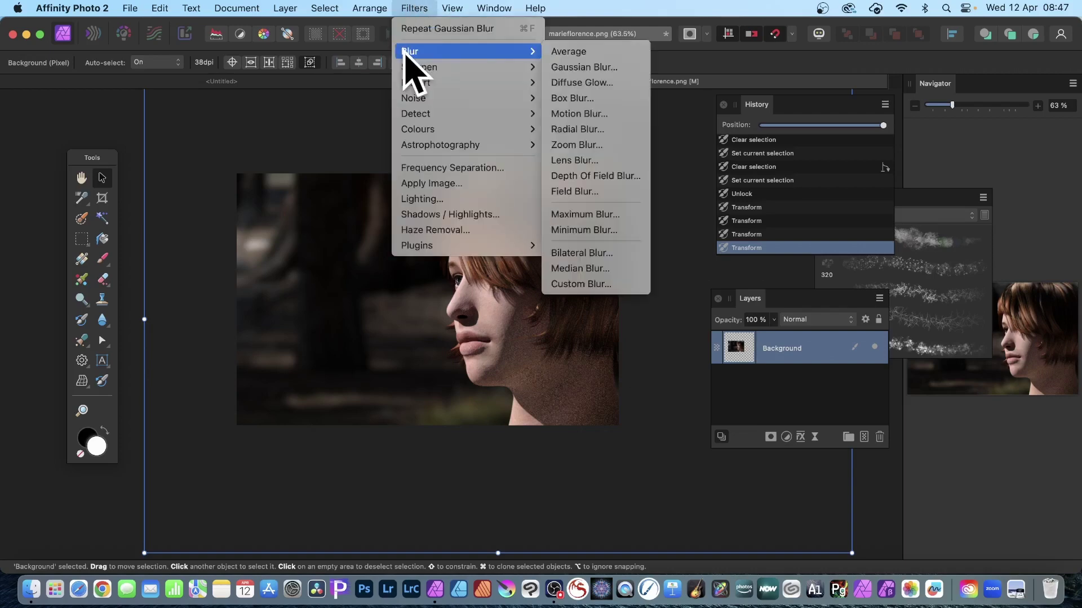
{"action": "left_click", "coordinate": [586, 68]}
{"action": "left_click_drag", "start_coordinate": [750, 470], "coordinate": [508, 265]}
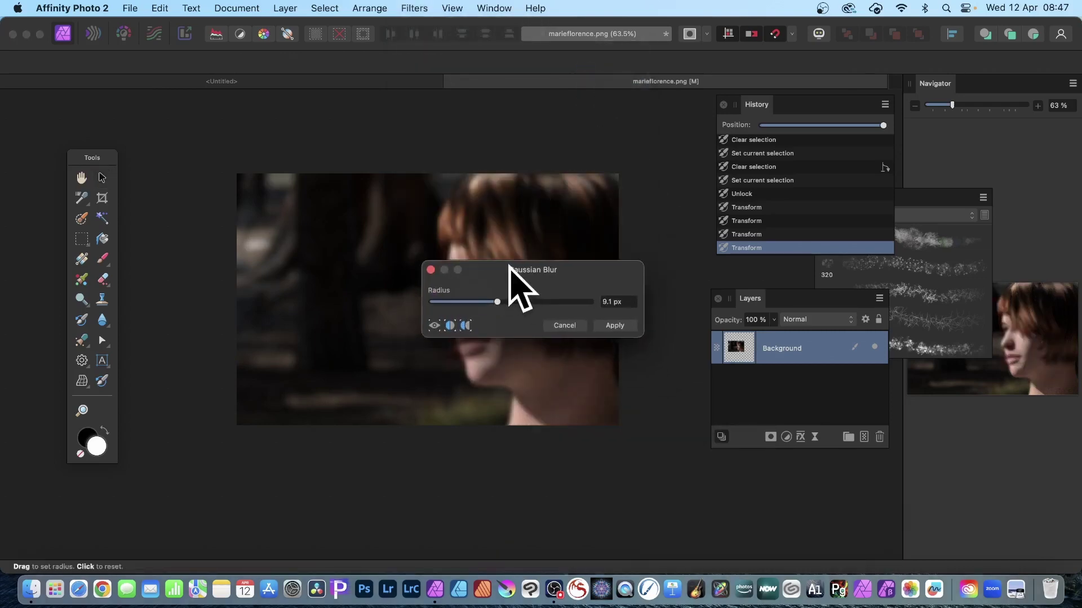
{"action": "left_click", "coordinate": [627, 327]}
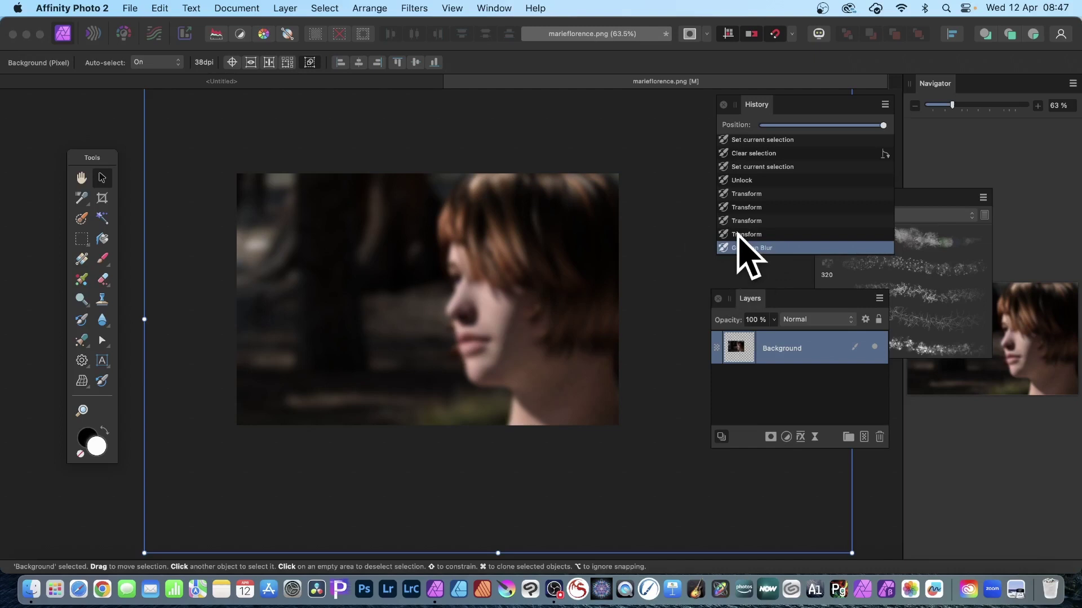
- Return to the Unlock history state, then enlarge and shift the portrait so it covers the whole canvas with the head near the middle
{"action": "left_click", "coordinate": [756, 180]}
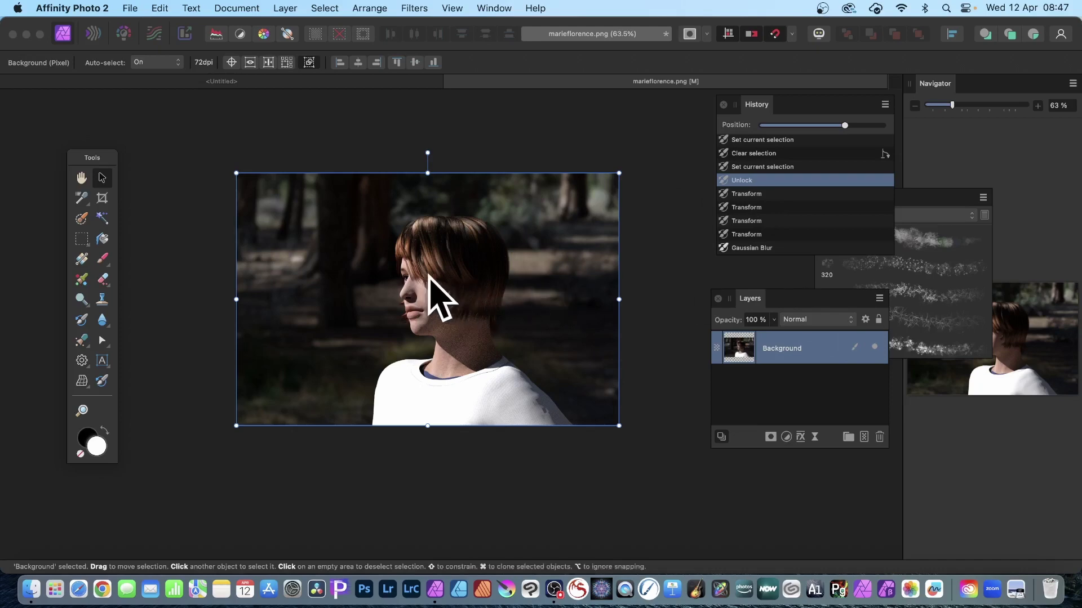
{"action": "left_click_drag", "start_coordinate": [441, 280], "coordinate": [397, 267]}
{"action": "left_click_drag", "start_coordinate": [573, 413], "coordinate": [596, 441]}
{"action": "left_click_drag", "start_coordinate": [490, 343], "coordinate": [460, 328]}
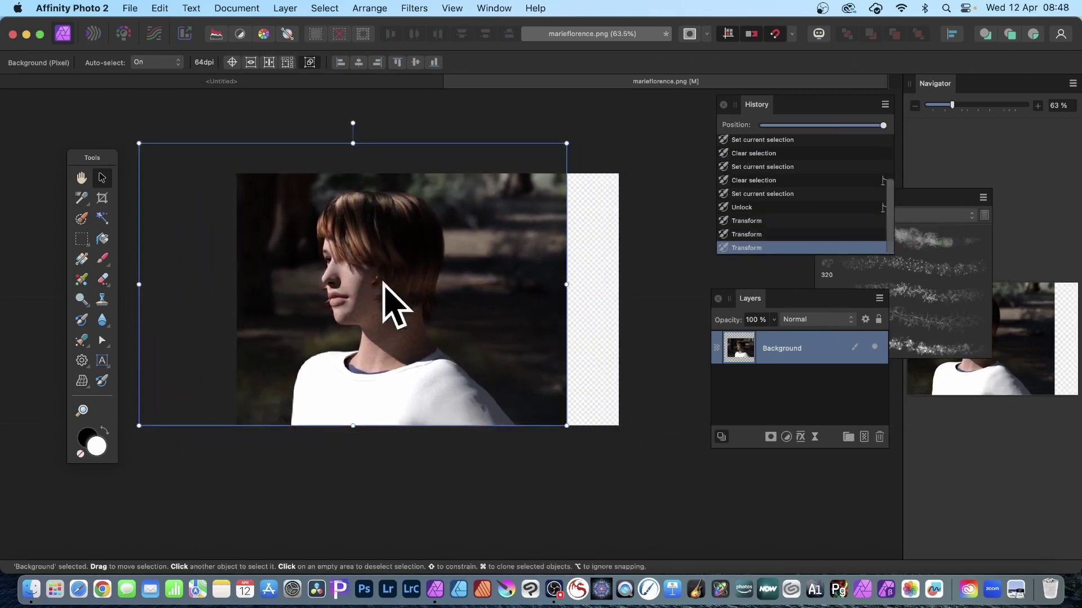
{"action": "left_click_drag", "start_coordinate": [566, 426], "coordinate": [619, 460]}
{"action": "left_click_drag", "start_coordinate": [555, 358], "coordinate": [555, 357]}
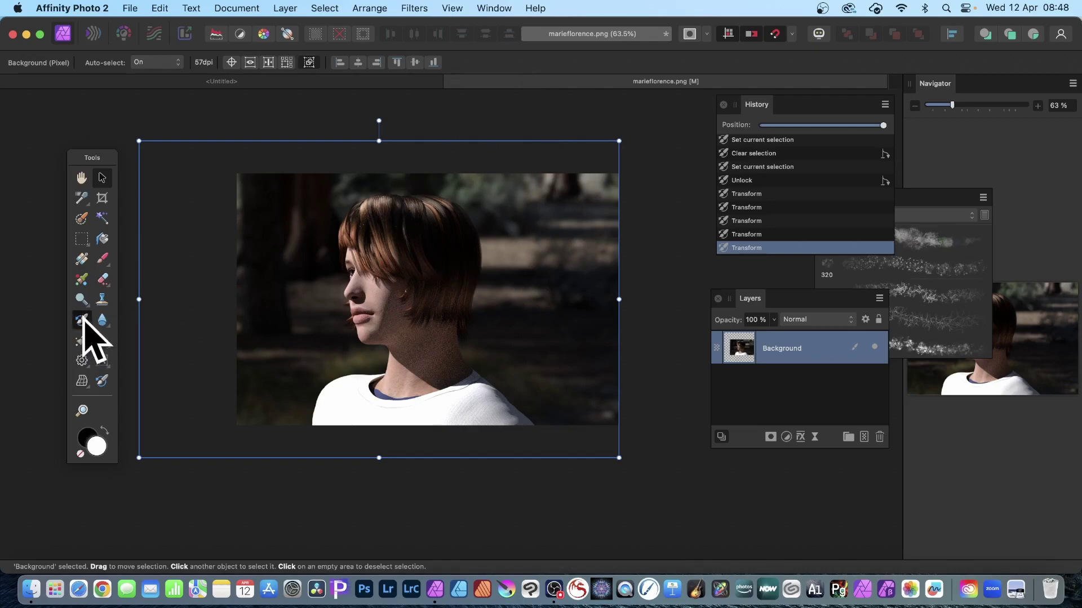
- Activate the Undo Brush with the second 320 px brush from the Textures category, keeping the Background layer selected
{"action": "left_click", "coordinate": [83, 320]}
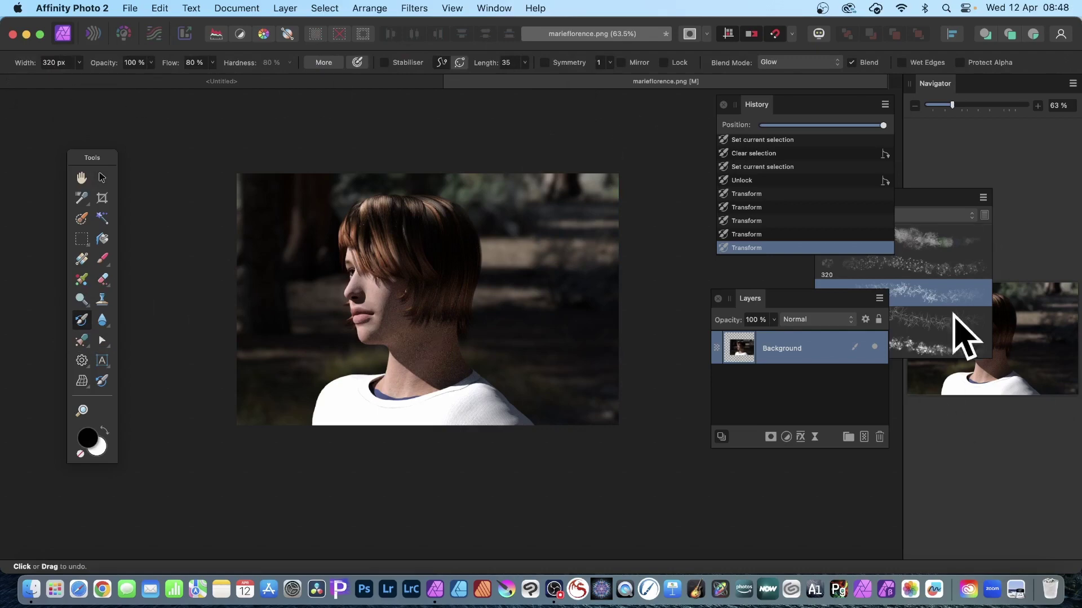
{"action": "mouse_move", "coordinate": [928, 197]}
{"action": "left_mouse_down"}
{"action": "mouse_move", "coordinate": [899, 188]}
{"action": "mouse_move", "coordinate": [881, 204]}
{"action": "left_mouse_up"}
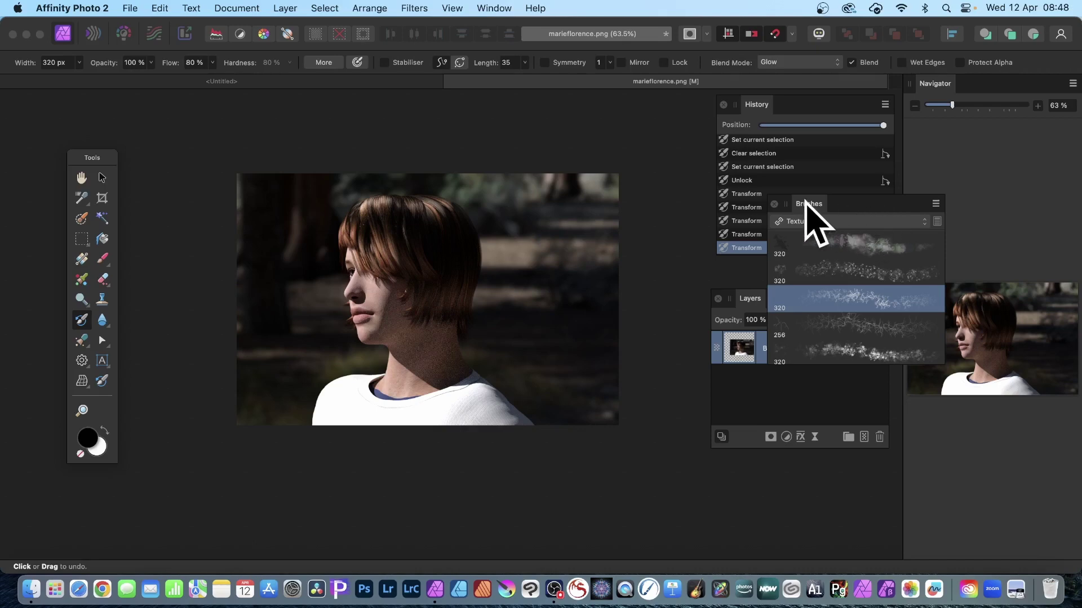
{"action": "left_click_drag", "start_coordinate": [811, 205], "coordinate": [670, 159]}
{"action": "left_click", "coordinate": [671, 171]}
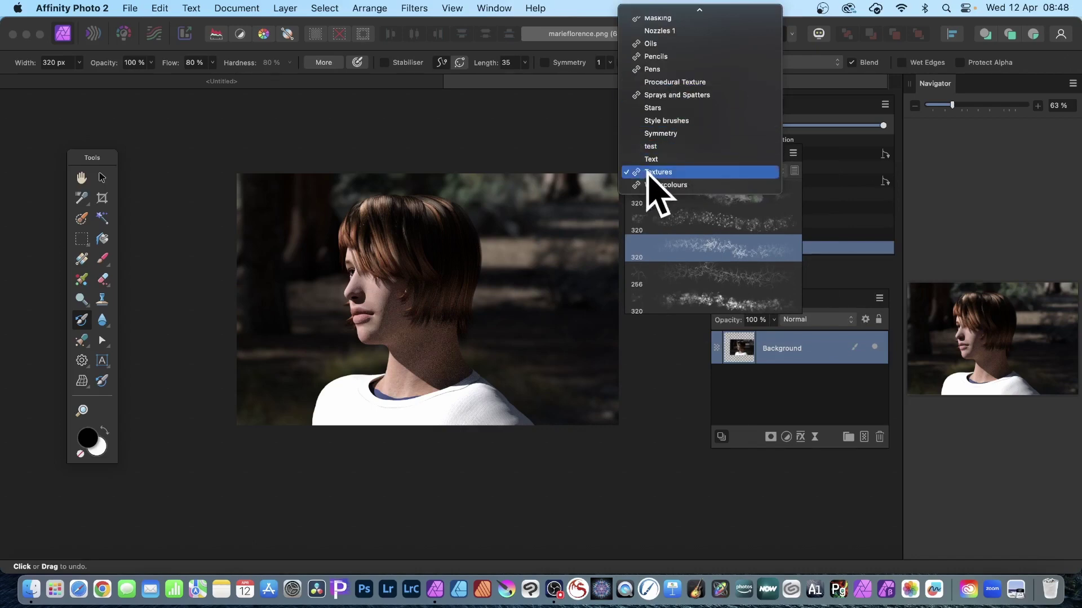
{"action": "left_click", "coordinate": [683, 173]}
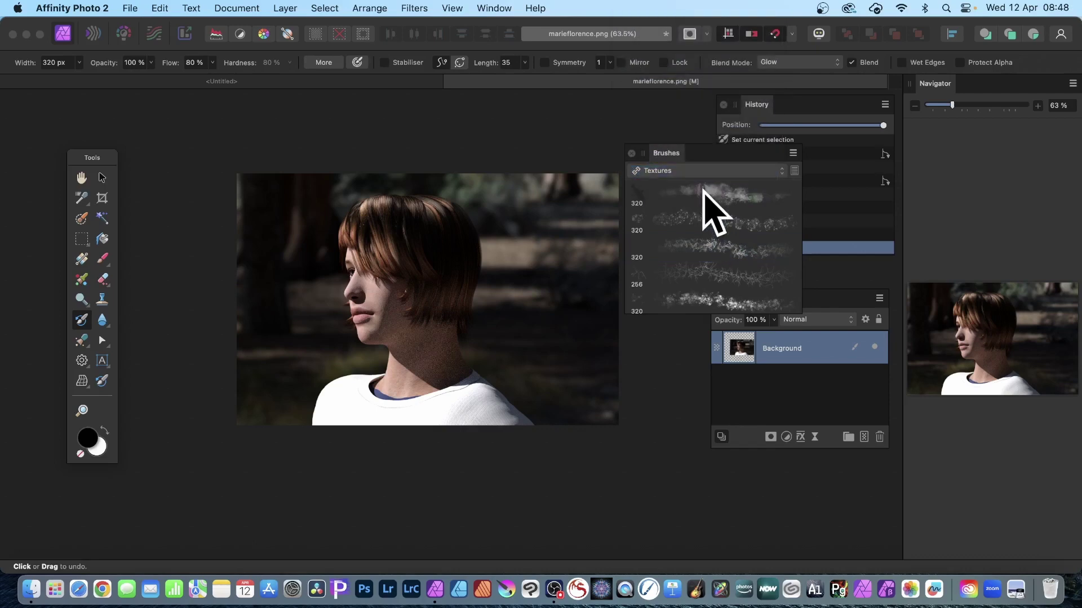
{"action": "left_click", "coordinate": [715, 221]}
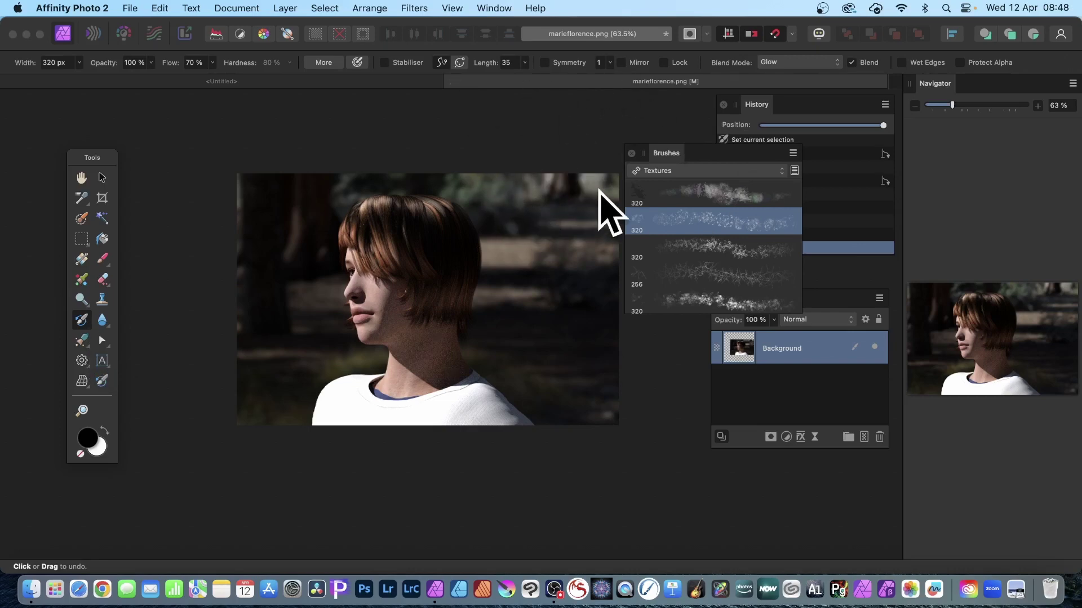
{"action": "left_click", "coordinate": [778, 367]}
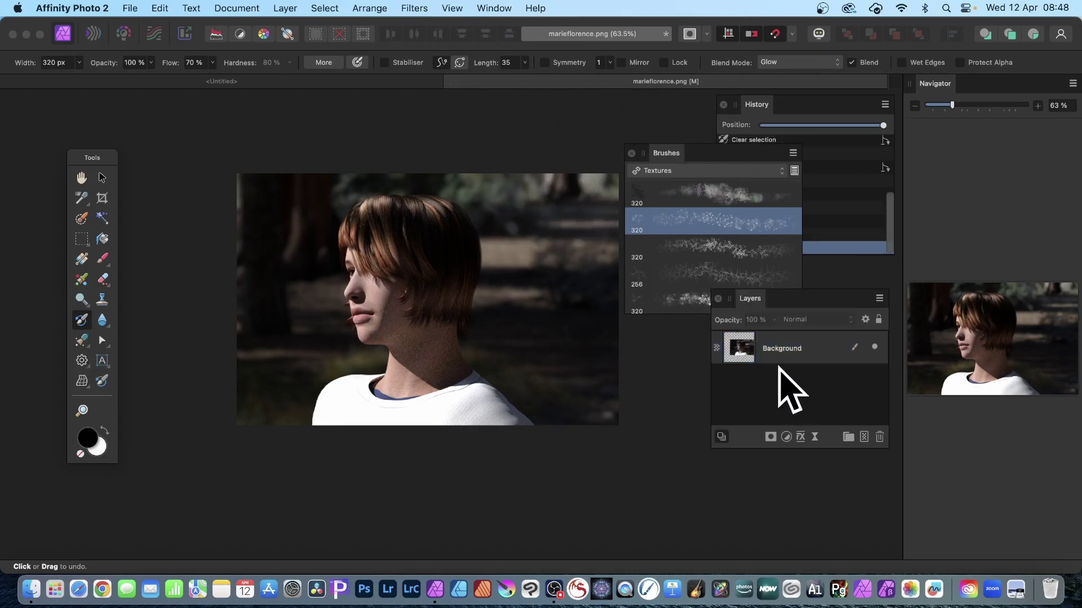
{"action": "left_click", "coordinate": [800, 348]}
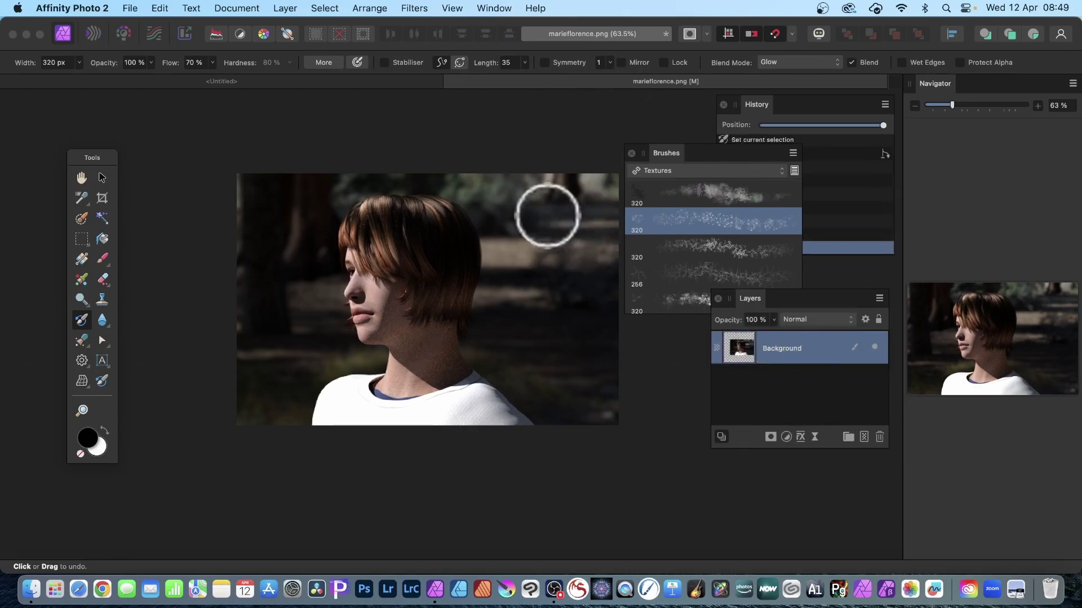
- Try painting the enlarged blurred face into the dark area behind the head with the textured brush, and undo the strokes
{"action": "mouse_move", "coordinate": [550, 212]}
{"action": "left_mouse_down"}
{"action": "mouse_move", "coordinate": [578, 252]}
{"action": "mouse_move", "coordinate": [516, 203]}
{"action": "mouse_move", "coordinate": [562, 269]}
{"action": "mouse_move", "coordinate": [552, 283]}
{"action": "mouse_move", "coordinate": [451, 250]}
{"action": "mouse_move", "coordinate": [468, 310]}
{"action": "mouse_move", "coordinate": [476, 277]}
{"action": "mouse_move", "coordinate": [496, 272]}
{"action": "mouse_move", "coordinate": [456, 260]}
{"action": "mouse_move", "coordinate": [531, 303]}
{"action": "mouse_move", "coordinate": [497, 295]}
{"action": "mouse_move", "coordinate": [547, 347]}
{"action": "mouse_move", "coordinate": [543, 357]}
{"action": "mouse_move", "coordinate": [481, 342]}
{"action": "mouse_move", "coordinate": [474, 352]}
{"action": "mouse_move", "coordinate": [509, 419]}
{"action": "mouse_move", "coordinate": [503, 384]}
{"action": "mouse_move", "coordinate": [529, 397]}
{"action": "mouse_move", "coordinate": [554, 386]}
{"action": "mouse_move", "coordinate": [482, 281]}
{"action": "mouse_move", "coordinate": [475, 192]}
{"action": "mouse_move", "coordinate": [553, 209]}
{"action": "mouse_move", "coordinate": [580, 167]}
{"action": "mouse_move", "coordinate": [597, 182]}
{"action": "mouse_move", "coordinate": [529, 219]}
{"action": "mouse_move", "coordinate": [516, 177]}
{"action": "mouse_move", "coordinate": [484, 188]}
{"action": "mouse_move", "coordinate": [522, 314]}
{"action": "mouse_move", "coordinate": [469, 316]}
{"action": "mouse_move", "coordinate": [479, 350]}
{"action": "mouse_move", "coordinate": [495, 358]}
{"action": "mouse_move", "coordinate": [475, 351]}
{"action": "mouse_move", "coordinate": [464, 306]}
{"action": "mouse_move", "coordinate": [474, 335]}
{"action": "mouse_move", "coordinate": [460, 318]}
{"action": "mouse_move", "coordinate": [506, 394]}
{"action": "mouse_move", "coordinate": [494, 346]}
{"action": "left_mouse_up"}
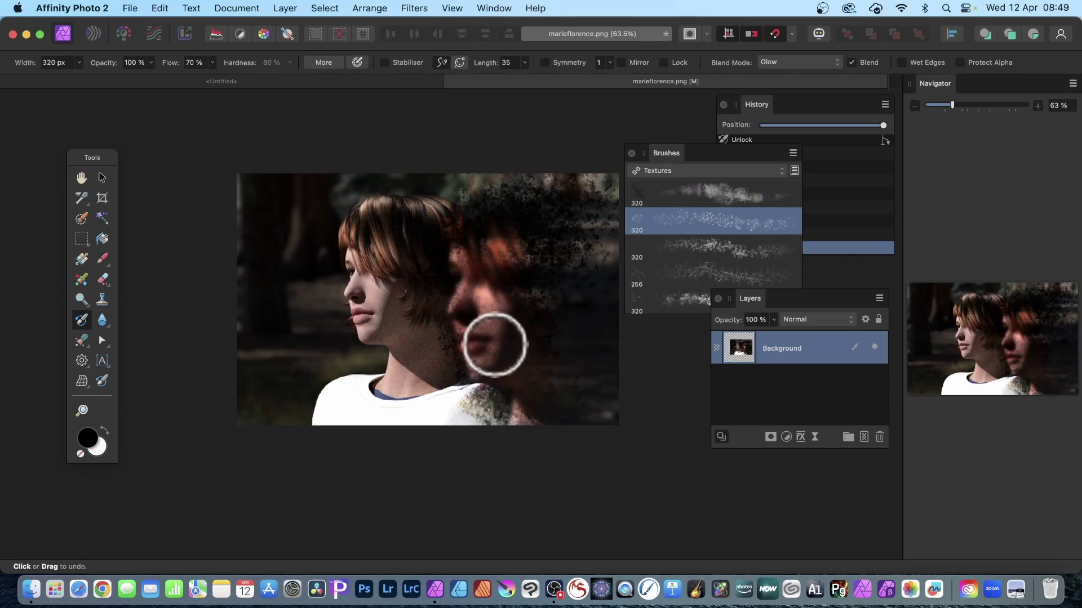
{"action": "left_click_drag", "start_coordinate": [462, 178], "coordinate": [554, 176]}
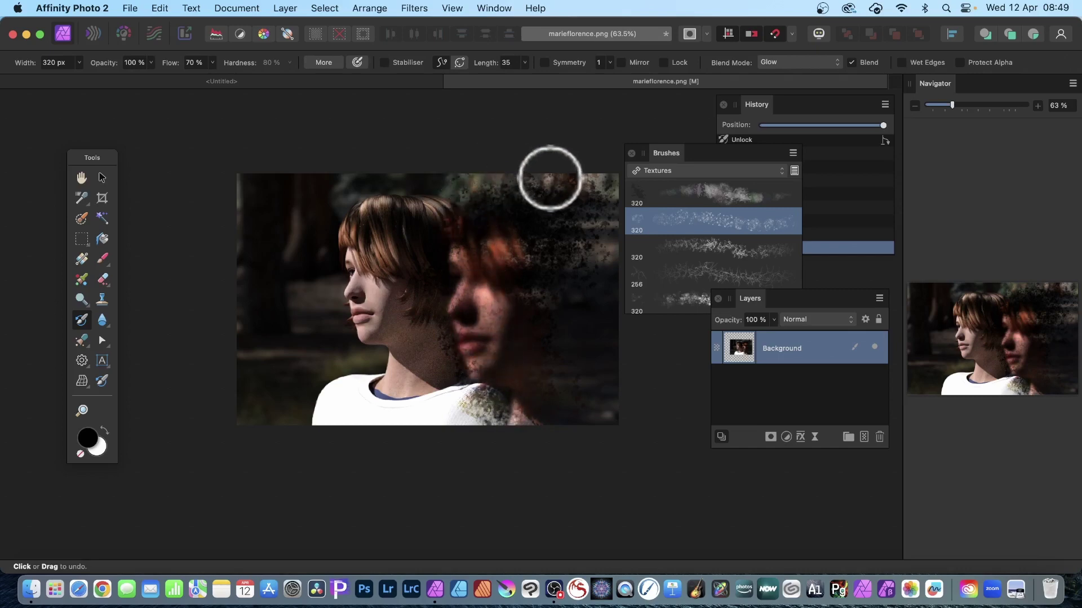
{"action": "key", "text": "super+z"}
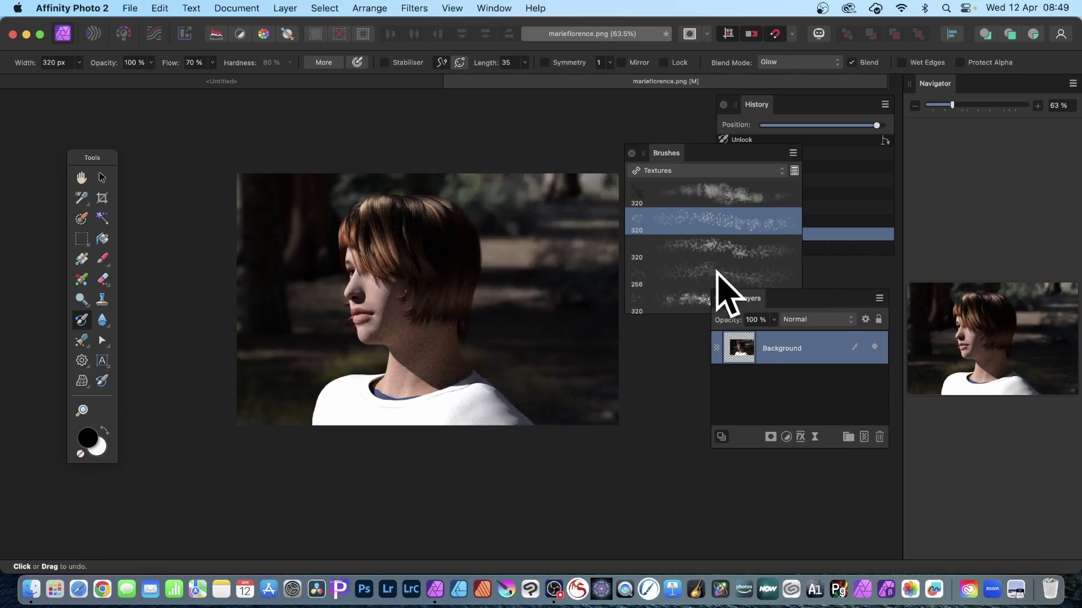
- Try painting the blurred face behind the head with the 256 px Textures brush at 350 px width, and undo the stroke
{"action": "left_click", "coordinate": [718, 271]}
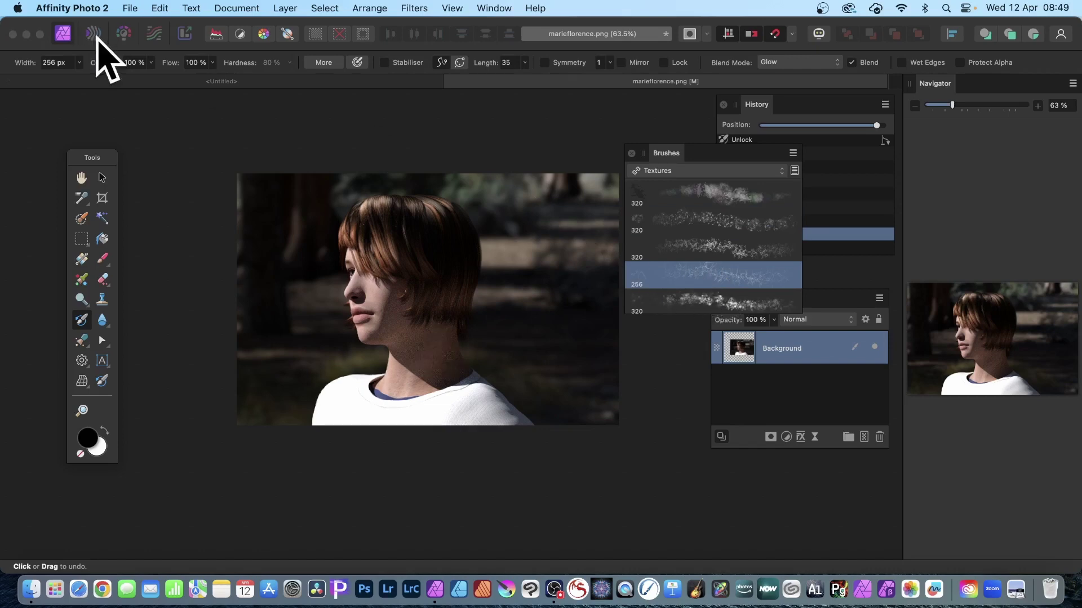
{"action": "left_click", "coordinate": [80, 62]}
{"action": "left_click", "coordinate": [84, 77]}
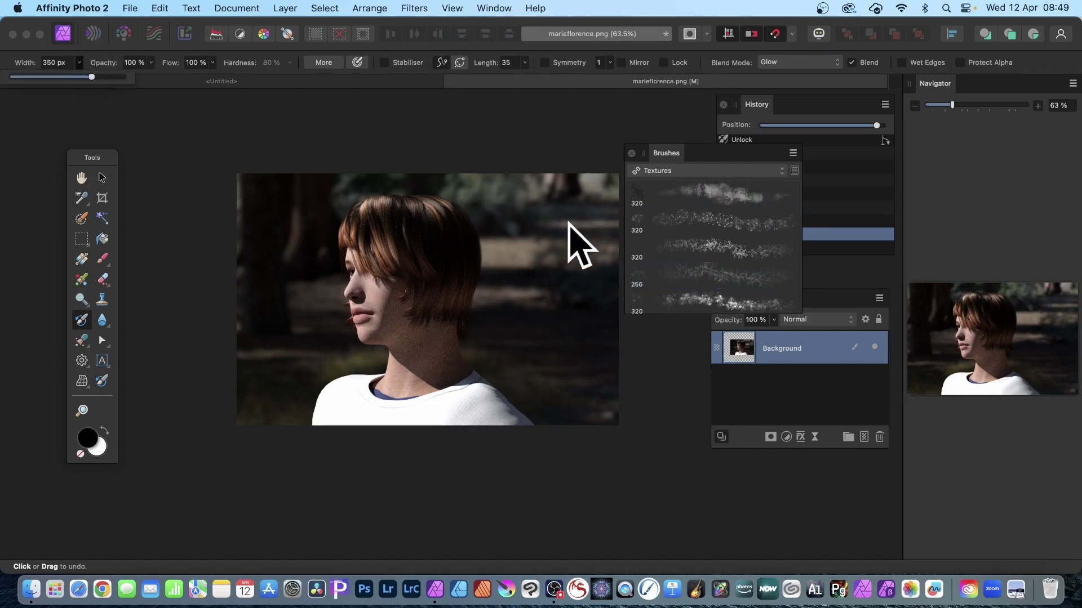
{"action": "mouse_move", "coordinate": [593, 248]}
{"action": "left_mouse_down"}
{"action": "mouse_move", "coordinate": [553, 211]}
{"action": "mouse_move", "coordinate": [513, 195]}
{"action": "mouse_move", "coordinate": [501, 204]}
{"action": "mouse_move", "coordinate": [522, 269]}
{"action": "mouse_move", "coordinate": [515, 281]}
{"action": "mouse_move", "coordinate": [431, 219]}
{"action": "mouse_move", "coordinate": [481, 310]}
{"action": "mouse_move", "coordinate": [421, 252]}
{"action": "mouse_move", "coordinate": [466, 298]}
{"action": "mouse_move", "coordinate": [457, 283]}
{"action": "mouse_move", "coordinate": [484, 331]}
{"action": "mouse_move", "coordinate": [504, 300]}
{"action": "mouse_move", "coordinate": [518, 299]}
{"action": "mouse_move", "coordinate": [488, 268]}
{"action": "mouse_move", "coordinate": [507, 362]}
{"action": "mouse_move", "coordinate": [485, 365]}
{"action": "mouse_move", "coordinate": [481, 343]}
{"action": "mouse_move", "coordinate": [513, 366]}
{"action": "mouse_move", "coordinate": [478, 373]}
{"action": "mouse_move", "coordinate": [503, 399]}
{"action": "mouse_move", "coordinate": [532, 321]}
{"action": "mouse_move", "coordinate": [585, 327]}
{"action": "mouse_move", "coordinate": [473, 402]}
{"action": "mouse_move", "coordinate": [447, 400]}
{"action": "mouse_move", "coordinate": [488, 402]}
{"action": "mouse_move", "coordinate": [521, 380]}
{"action": "left_mouse_up"}
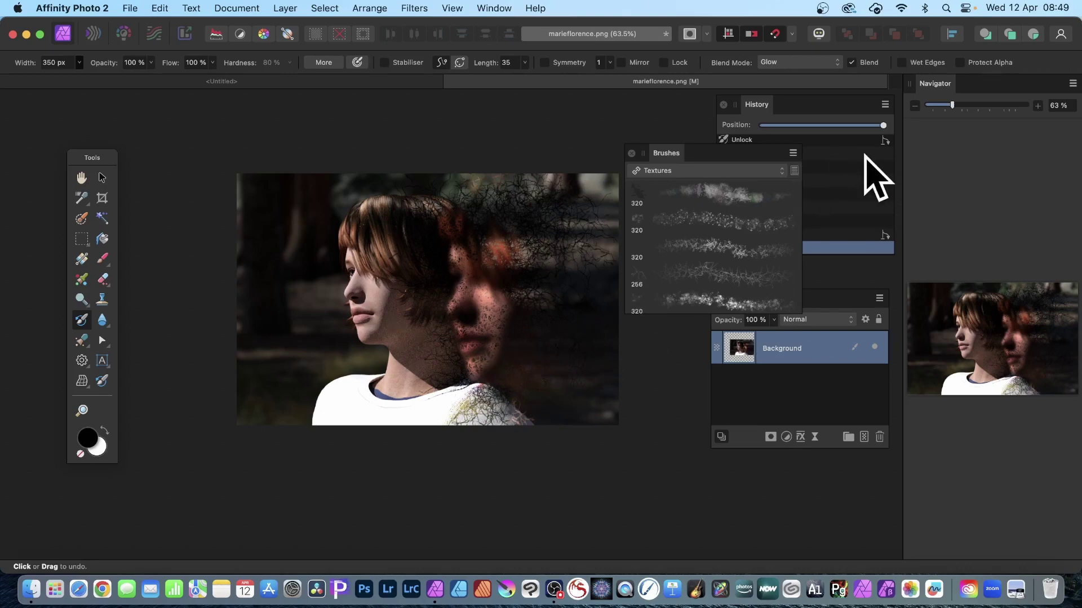
{"action": "key", "text": "super+z"}
- Choose the soft 128 px brush from the Basic category and set its width to 310 px
{"action": "left_click", "coordinate": [696, 170]}
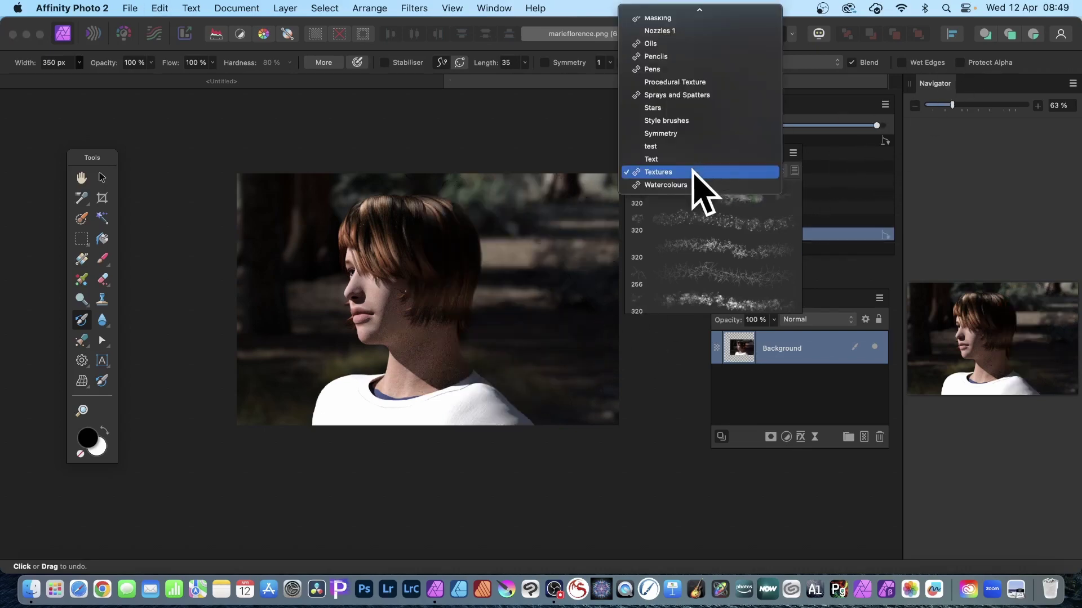
{"action": "scroll", "coordinate": [698, 192], "scroll_direction": "up", "scroll_amount": 5}
{"action": "left_click", "coordinate": [672, 27]}
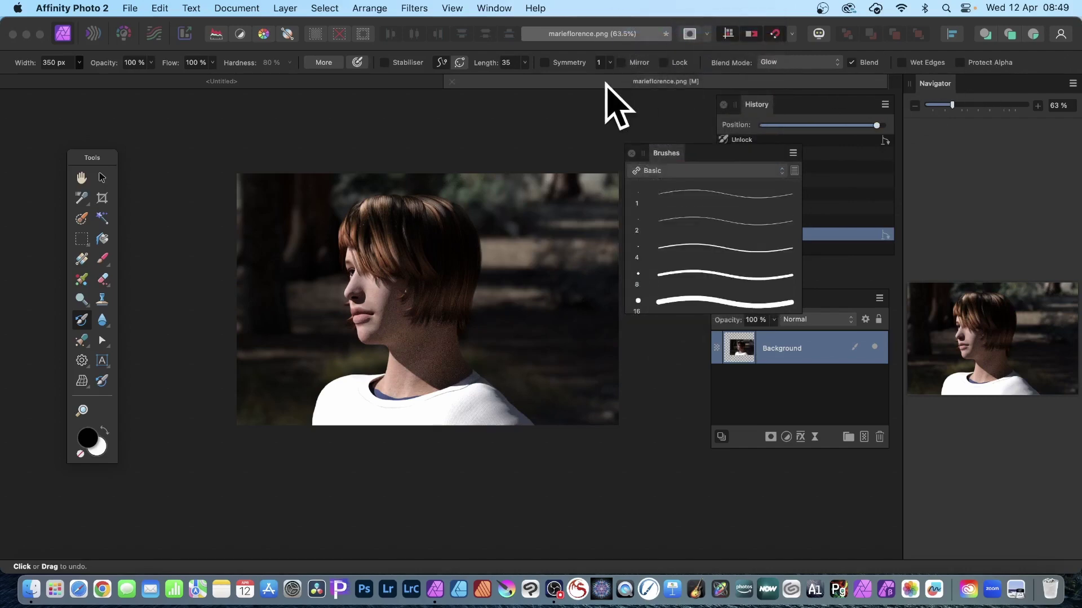
{"action": "scroll", "coordinate": [732, 293], "scroll_direction": "down", "scroll_amount": 5}
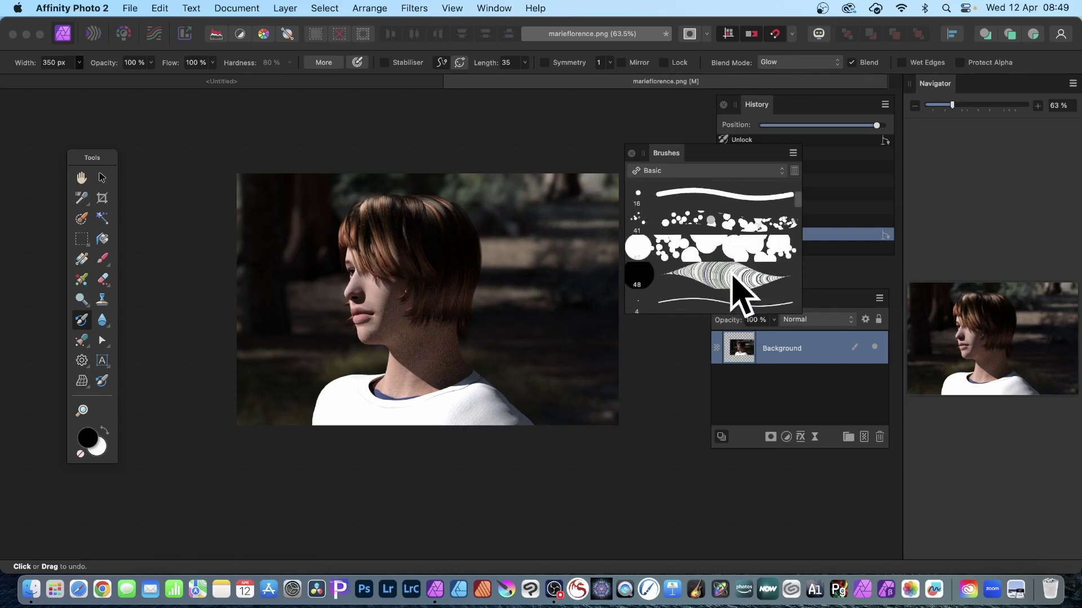
{"action": "left_click", "coordinate": [703, 265]}
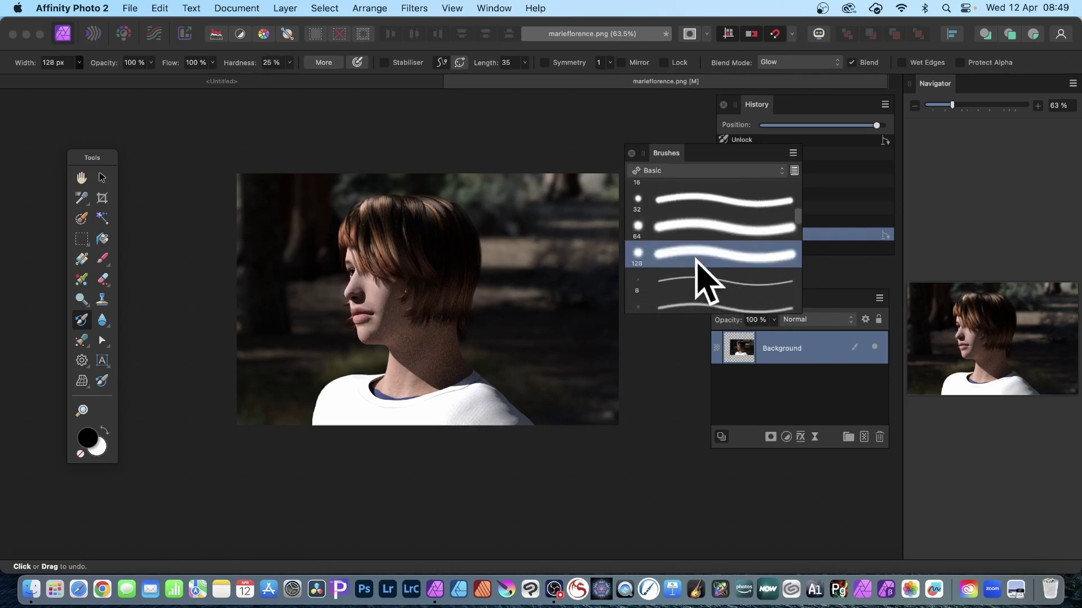
{"action": "left_click", "coordinate": [80, 63]}
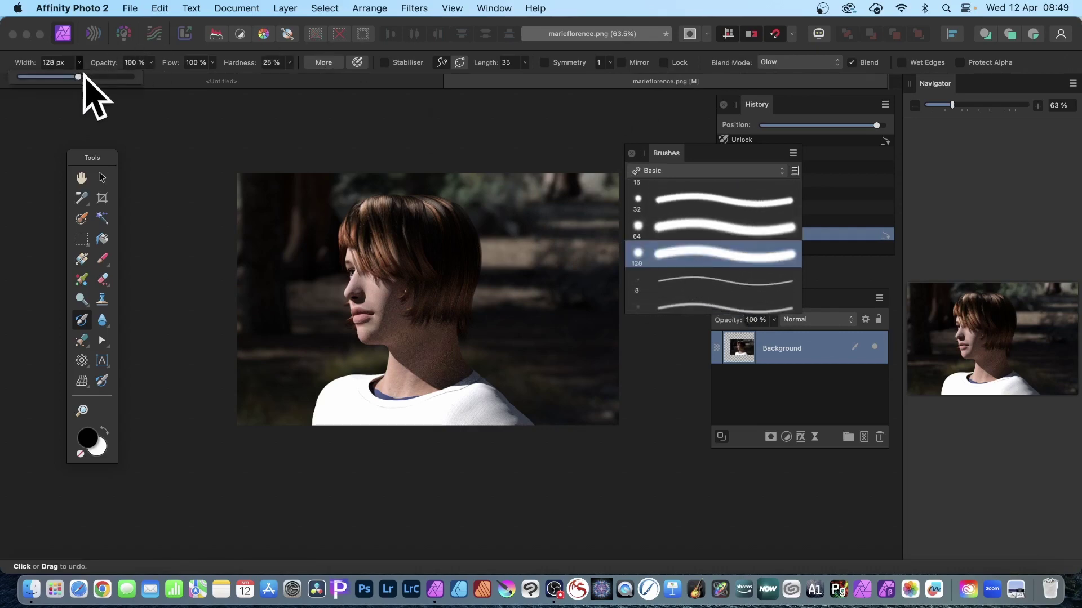
{"action": "left_click_drag", "start_coordinate": [79, 77], "coordinate": [88, 77]}
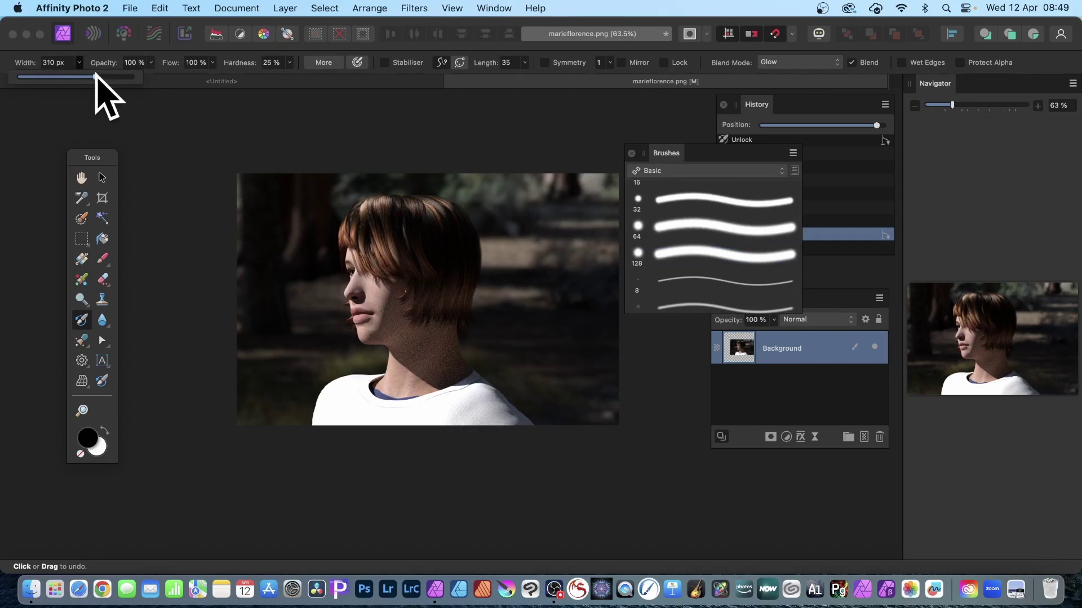
- Try painting the blurred face behind the head in Glow and in Normal blend mode, undoing each stroke and leaving Normal set
{"action": "mouse_move", "coordinate": [570, 247]}
{"action": "left_mouse_down"}
{"action": "mouse_move", "coordinate": [547, 181]}
{"action": "mouse_move", "coordinate": [622, 218]}
{"action": "mouse_move", "coordinate": [586, 189]}
{"action": "mouse_move", "coordinate": [495, 164]}
{"action": "mouse_move", "coordinate": [557, 284]}
{"action": "mouse_move", "coordinate": [456, 284]}
{"action": "mouse_move", "coordinate": [494, 335]}
{"action": "mouse_move", "coordinate": [459, 338]}
{"action": "mouse_move", "coordinate": [463, 349]}
{"action": "mouse_move", "coordinate": [516, 342]}
{"action": "mouse_move", "coordinate": [511, 301]}
{"action": "mouse_move", "coordinate": [534, 274]}
{"action": "mouse_move", "coordinate": [538, 234]}
{"action": "left_mouse_up"}
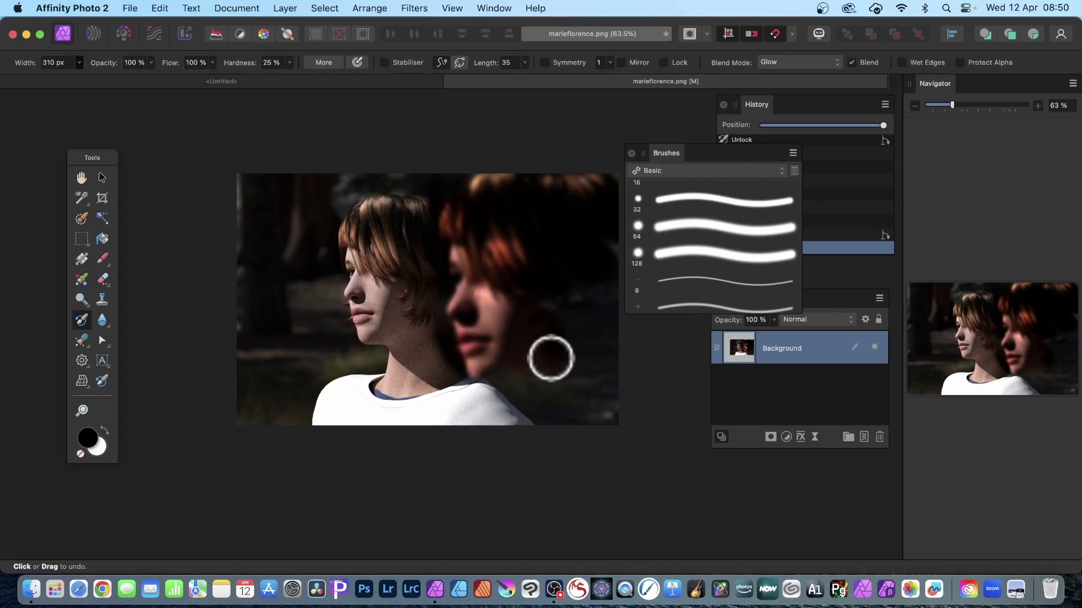
{"action": "key", "text": "super+z"}
{"action": "left_click", "coordinate": [804, 64]}
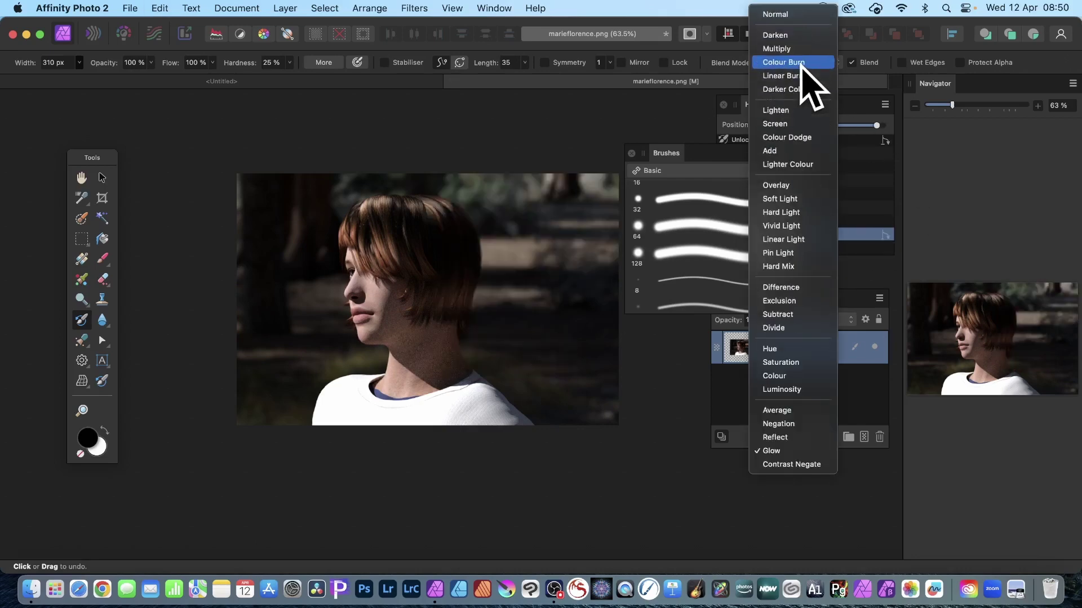
{"action": "left_click", "coordinate": [792, 14]}
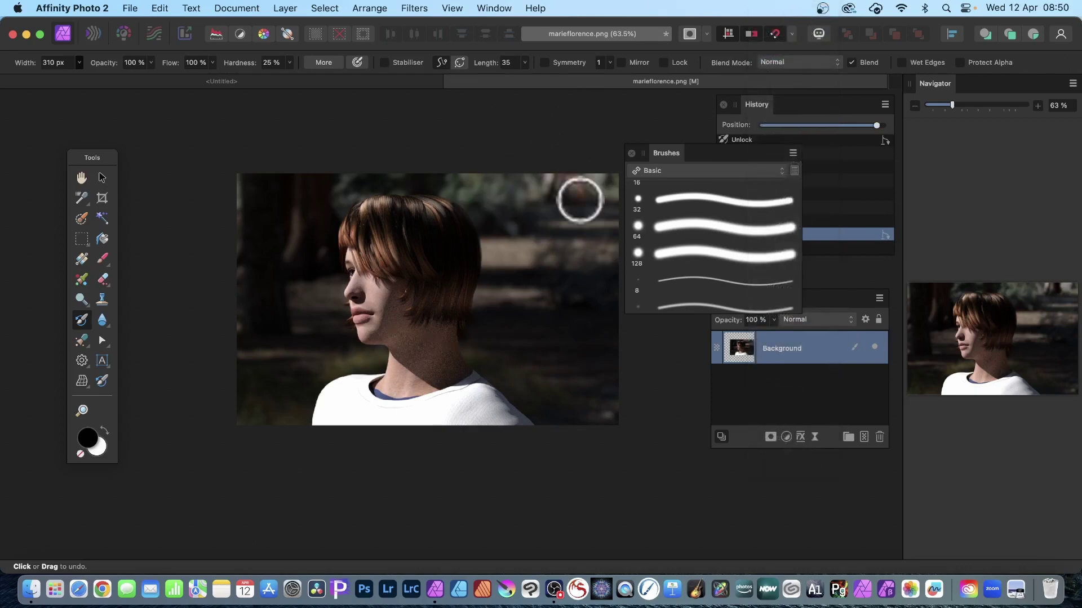
{"action": "mouse_move", "coordinate": [579, 200]}
{"action": "left_mouse_down"}
{"action": "mouse_move", "coordinate": [587, 261]}
{"action": "mouse_move", "coordinate": [551, 175]}
{"action": "mouse_move", "coordinate": [595, 211]}
{"action": "mouse_move", "coordinate": [591, 182]}
{"action": "mouse_move", "coordinate": [525, 176]}
{"action": "mouse_move", "coordinate": [548, 223]}
{"action": "mouse_move", "coordinate": [449, 225]}
{"action": "mouse_move", "coordinate": [506, 315]}
{"action": "mouse_move", "coordinate": [455, 333]}
{"action": "mouse_move", "coordinate": [522, 338]}
{"action": "mouse_move", "coordinate": [519, 299]}
{"action": "mouse_move", "coordinate": [522, 369]}
{"action": "mouse_move", "coordinate": [490, 364]}
{"action": "mouse_move", "coordinate": [547, 382]}
{"action": "mouse_move", "coordinate": [539, 357]}
{"action": "mouse_move", "coordinate": [578, 355]}
{"action": "mouse_move", "coordinate": [569, 405]}
{"action": "mouse_move", "coordinate": [546, 344]}
{"action": "mouse_move", "coordinate": [566, 325]}
{"action": "left_mouse_up"}
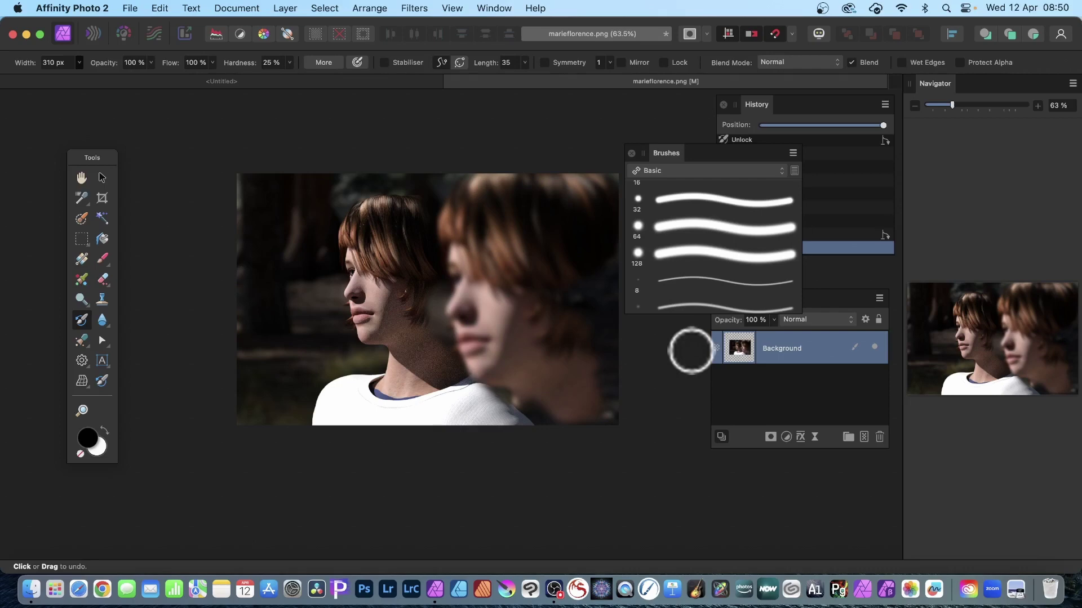
{"action": "key", "text": "super+z"}
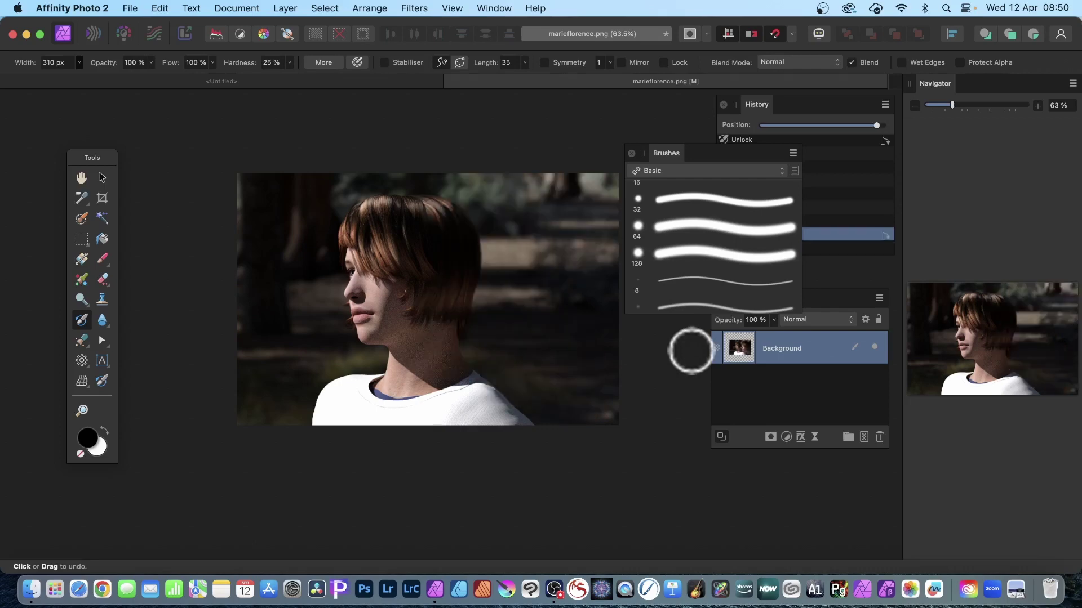
- Add a new pixel layer above the Background and paint the large blurred face and hair onto it behind the sharp head
{"action": "left_click", "coordinate": [285, 8]}
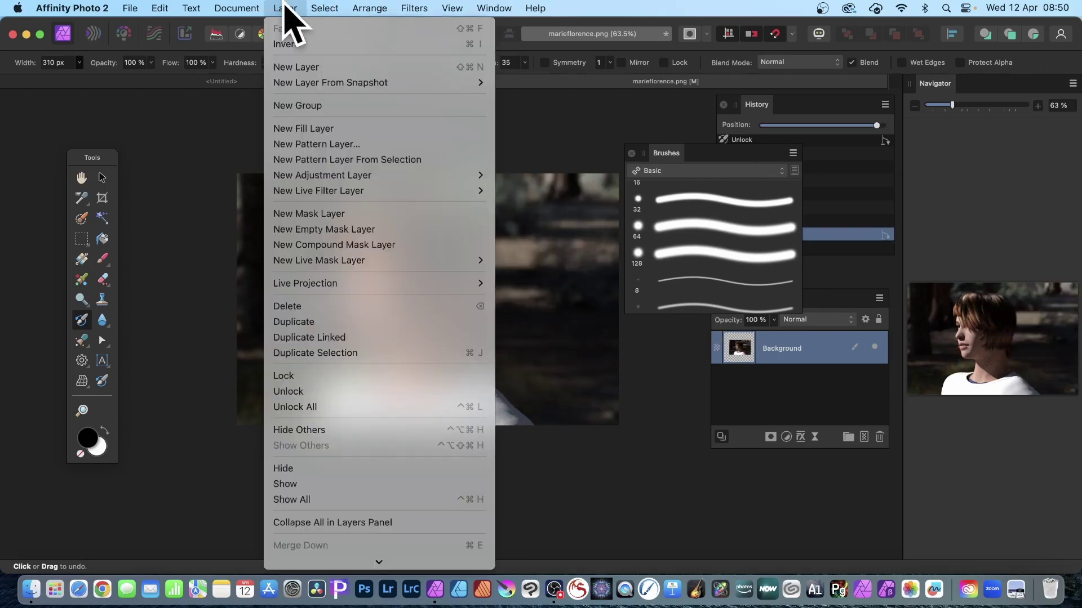
{"action": "left_click", "coordinate": [292, 68]}
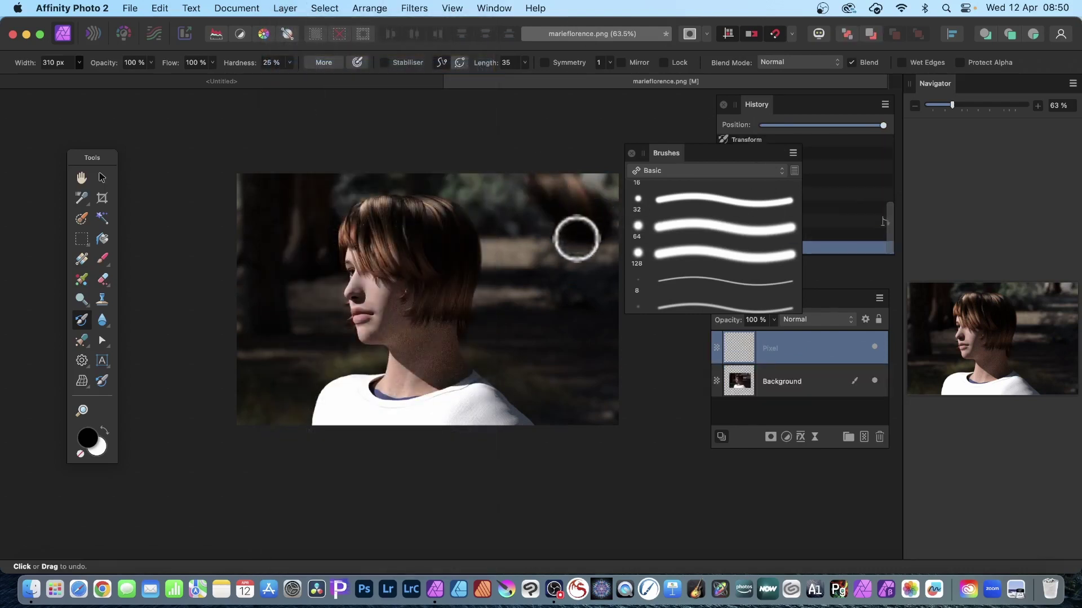
{"action": "mouse_move", "coordinate": [576, 238]}
{"action": "left_mouse_down"}
{"action": "mouse_move", "coordinate": [484, 210]}
{"action": "mouse_move", "coordinate": [458, 208]}
{"action": "mouse_move", "coordinate": [449, 223]}
{"action": "mouse_move", "coordinate": [503, 320]}
{"action": "mouse_move", "coordinate": [490, 338]}
{"action": "mouse_move", "coordinate": [451, 320]}
{"action": "mouse_move", "coordinate": [509, 324]}
{"action": "mouse_move", "coordinate": [519, 267]}
{"action": "mouse_move", "coordinate": [546, 291]}
{"action": "mouse_move", "coordinate": [485, 321]}
{"action": "mouse_move", "coordinate": [488, 360]}
{"action": "mouse_move", "coordinate": [518, 369]}
{"action": "mouse_move", "coordinate": [530, 345]}
{"action": "mouse_move", "coordinate": [580, 350]}
{"action": "mouse_move", "coordinate": [539, 378]}
{"action": "mouse_move", "coordinate": [516, 374]}
{"action": "mouse_move", "coordinate": [521, 389]}
{"action": "mouse_move", "coordinate": [560, 326]}
{"action": "left_mouse_up"}
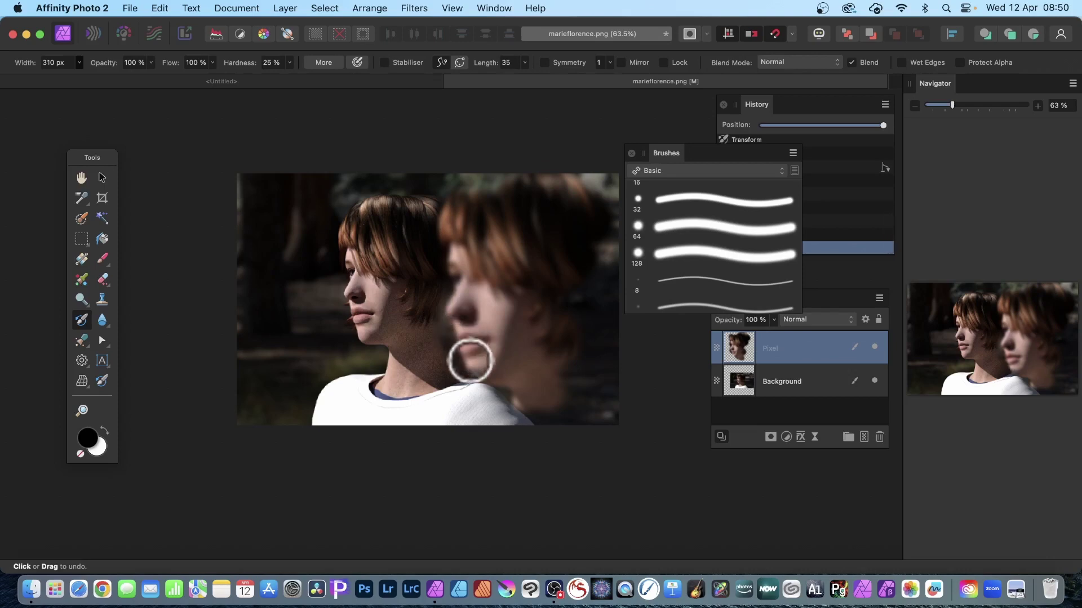
{"action": "mouse_move", "coordinate": [471, 361]}
{"action": "left_mouse_down"}
{"action": "mouse_move", "coordinate": [443, 341]}
{"action": "mouse_move", "coordinate": [475, 374]}
{"action": "left_mouse_up"}
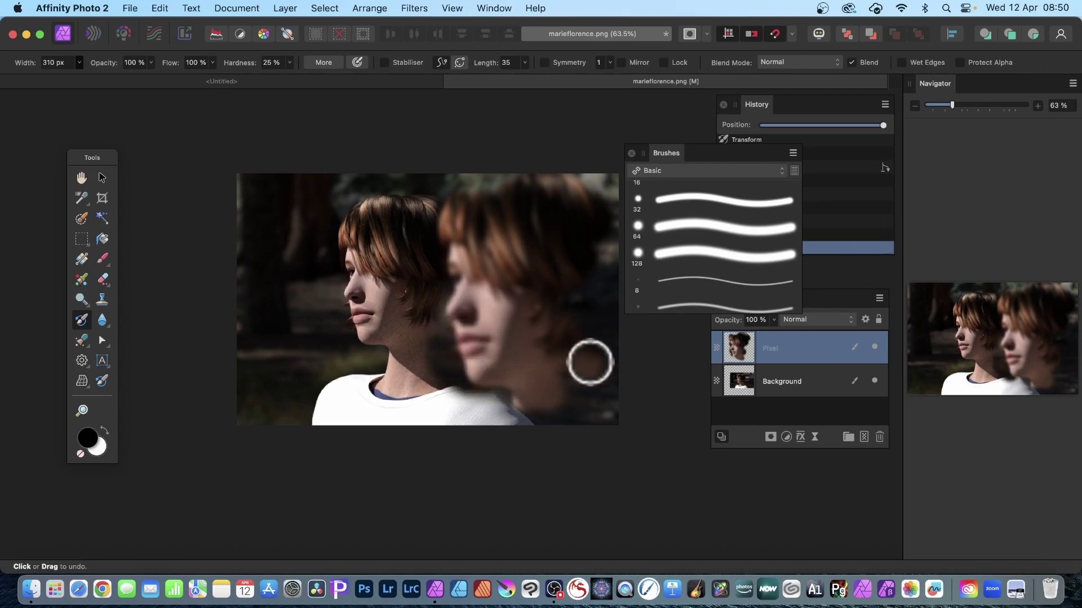
- Enlarge the painted Pixel layer and reposition it so the blurred face fills the canvas's right side, then deselect it
{"action": "left_click", "coordinate": [103, 177]}
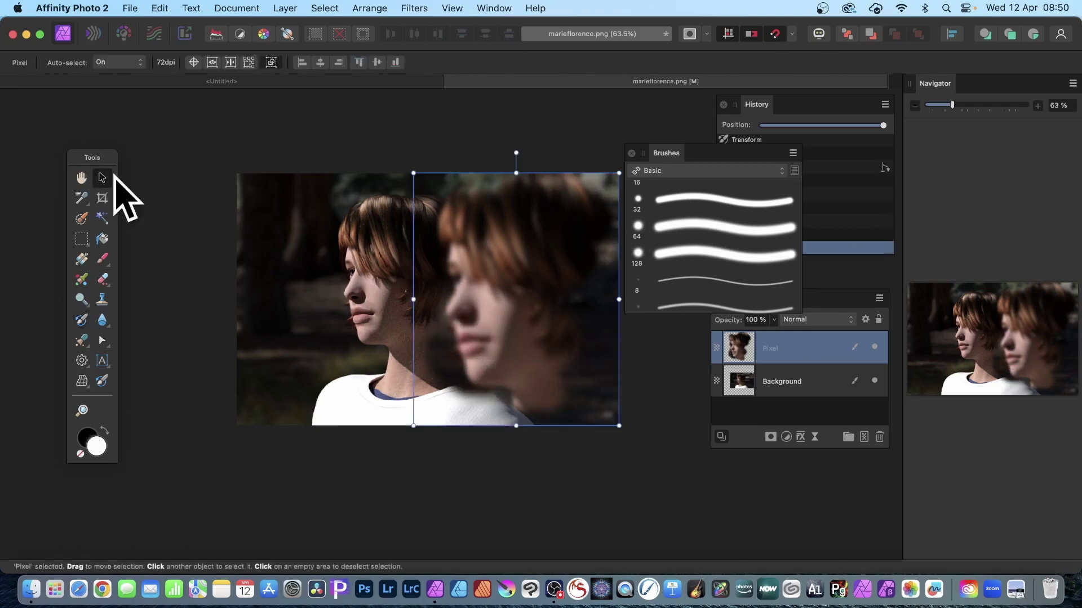
{"action": "left_click_drag", "start_coordinate": [508, 289], "coordinate": [473, 237]}
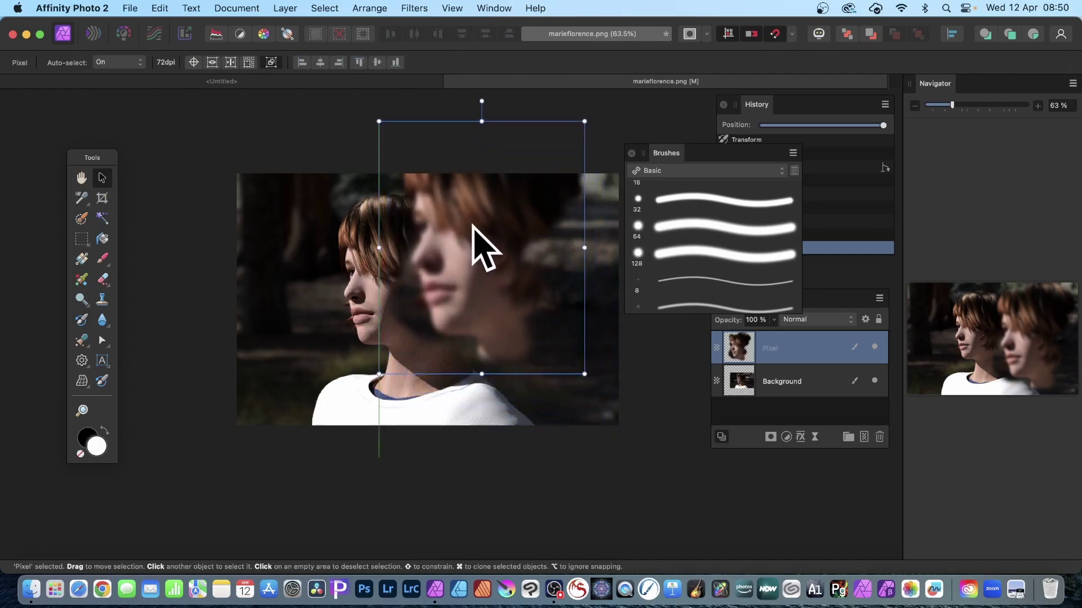
{"action": "left_click_drag", "start_coordinate": [584, 372], "coordinate": [686, 467]}
{"action": "left_click_drag", "start_coordinate": [526, 333], "coordinate": [534, 355]}
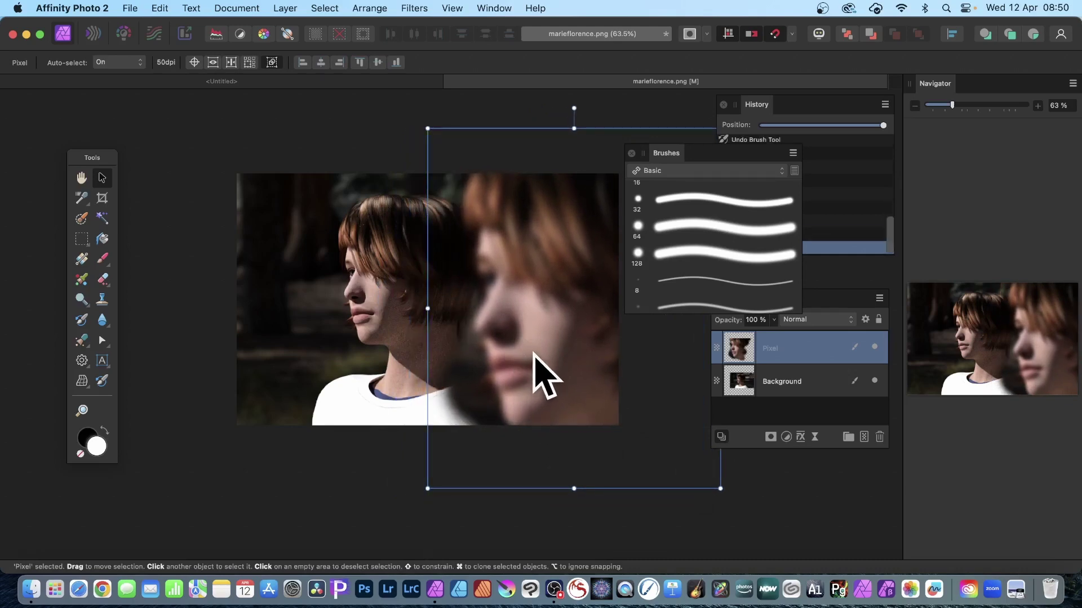
{"action": "left_click", "coordinate": [346, 125]}
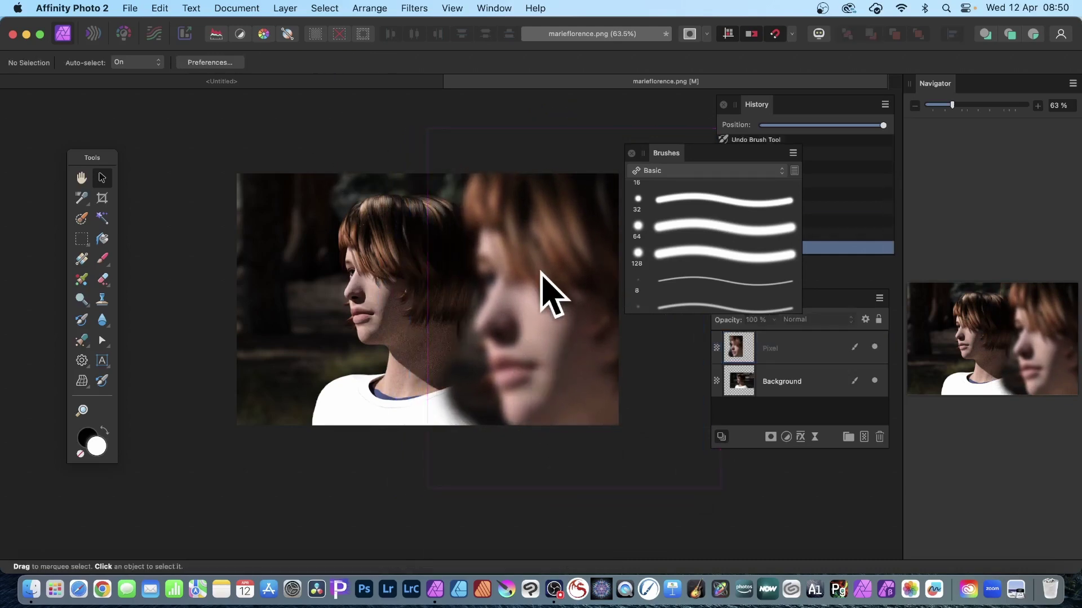
- Apply a Motion Blur with a 36.1 px radius at 179° rotation to the enlarged face on the Pixel layer
{"action": "left_click", "coordinate": [549, 293]}
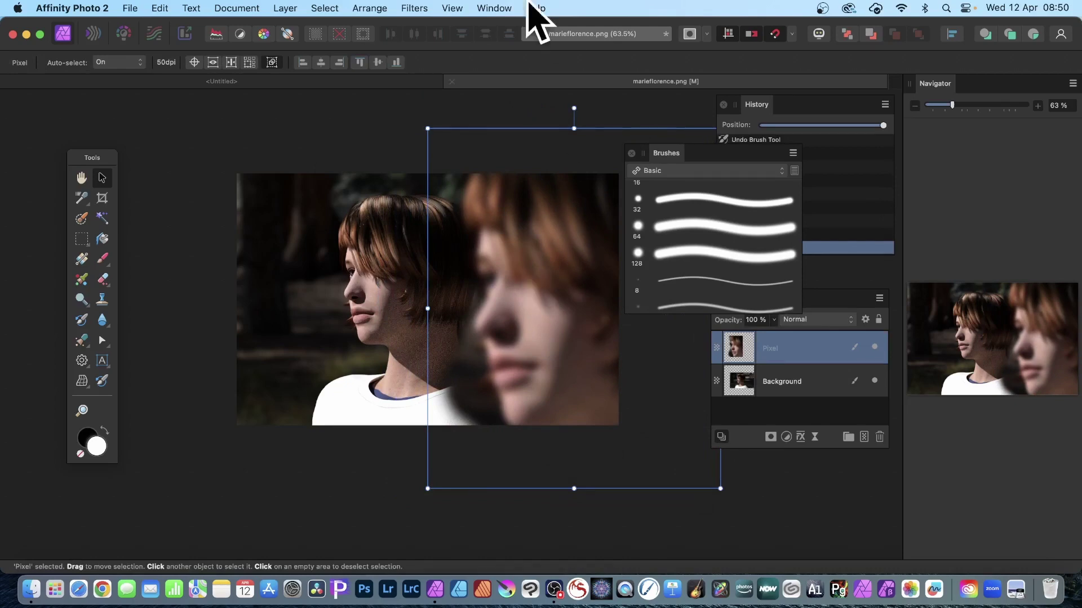
{"action": "left_click", "coordinate": [423, 9]}
{"action": "mouse_move", "coordinate": [445, 51]}
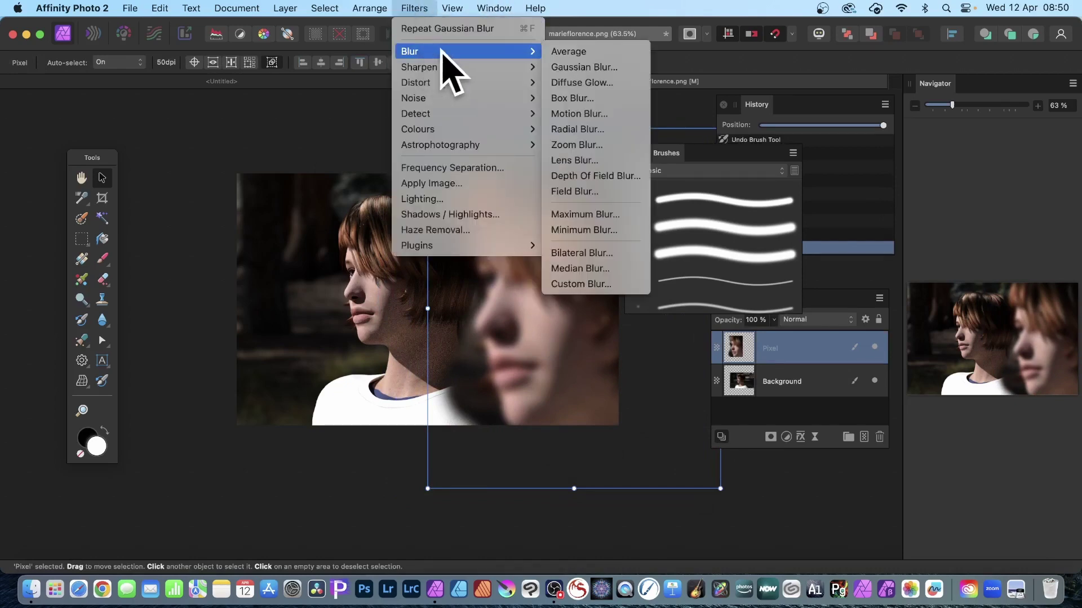
{"action": "left_click", "coordinate": [603, 113]}
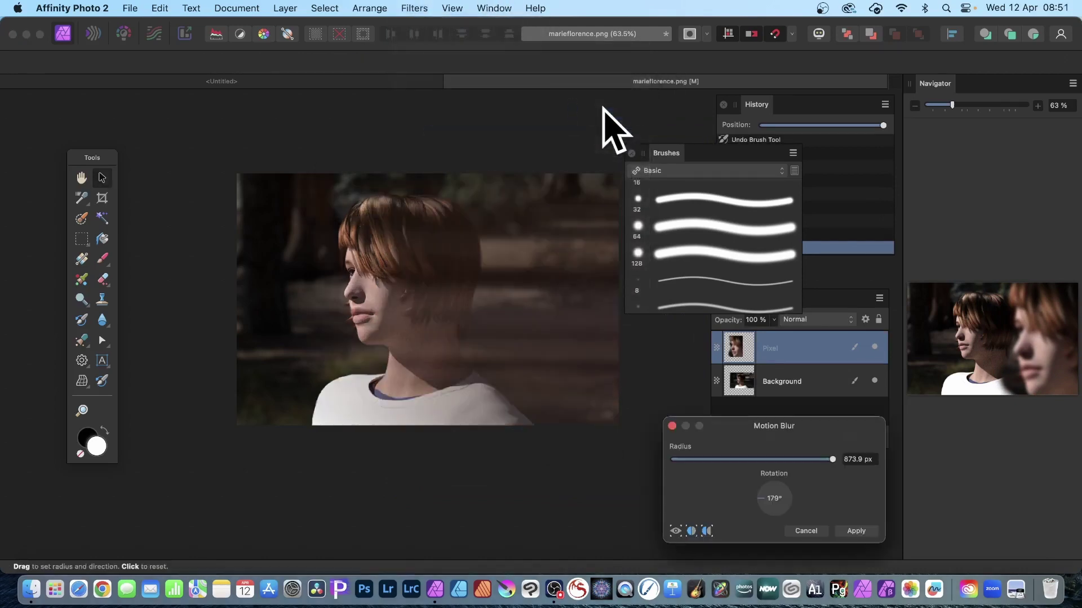
{"action": "mouse_move", "coordinate": [789, 459]}
{"action": "left_mouse_down"}
{"action": "mouse_move", "coordinate": [732, 459]}
{"action": "mouse_move", "coordinate": [790, 460]}
{"action": "left_mouse_up"}
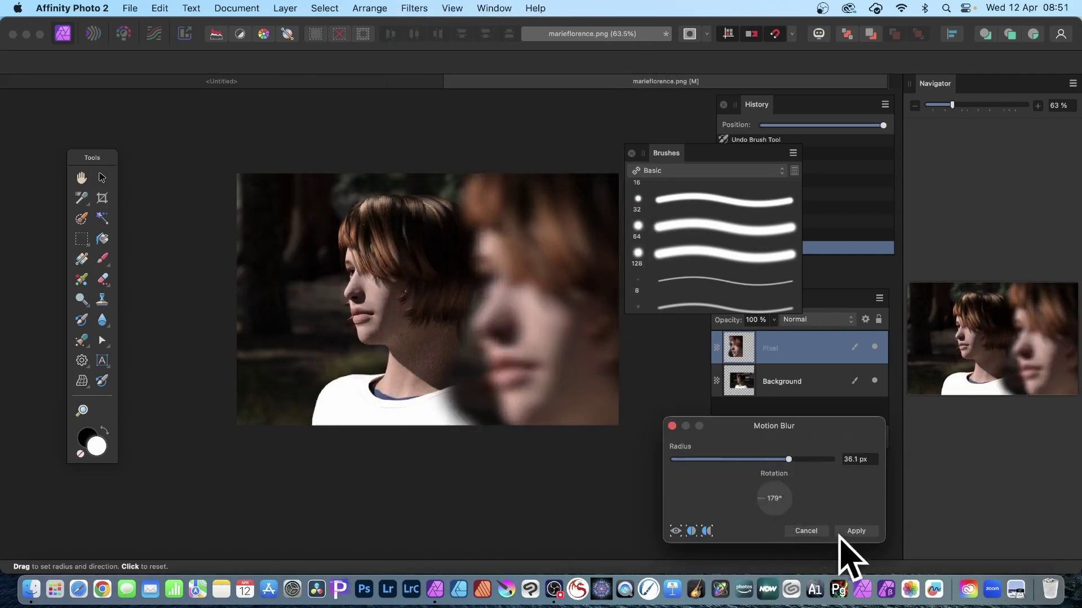
{"action": "left_click", "coordinate": [862, 531]}
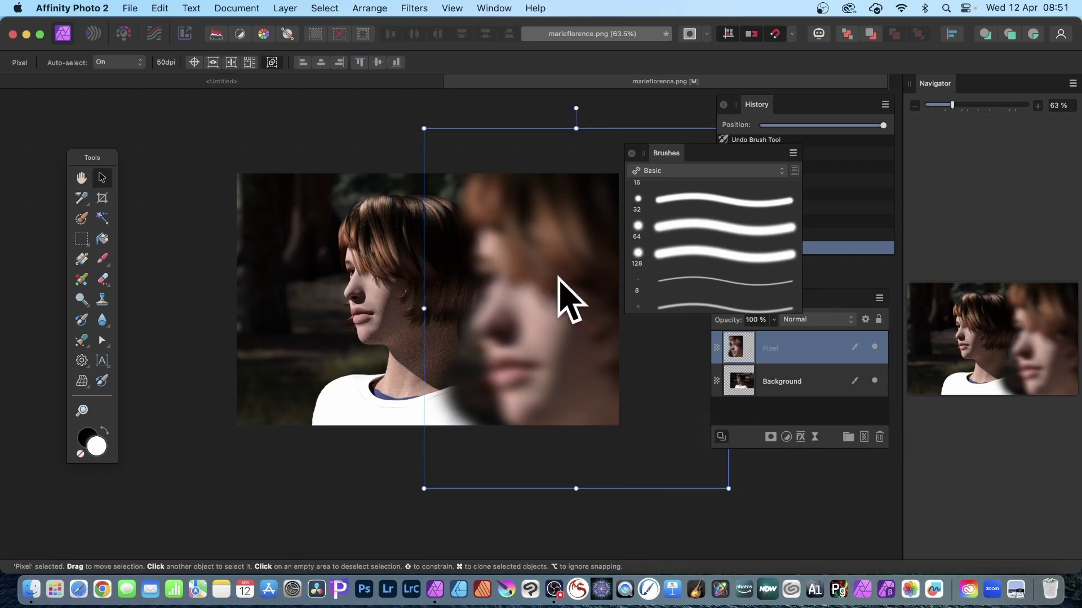
- Move the blurred face closer to the sharp head and add a new pixel layer above it
{"action": "left_click_drag", "start_coordinate": [563, 285], "coordinate": [492, 289]}
{"action": "left_click", "coordinate": [285, 9]}
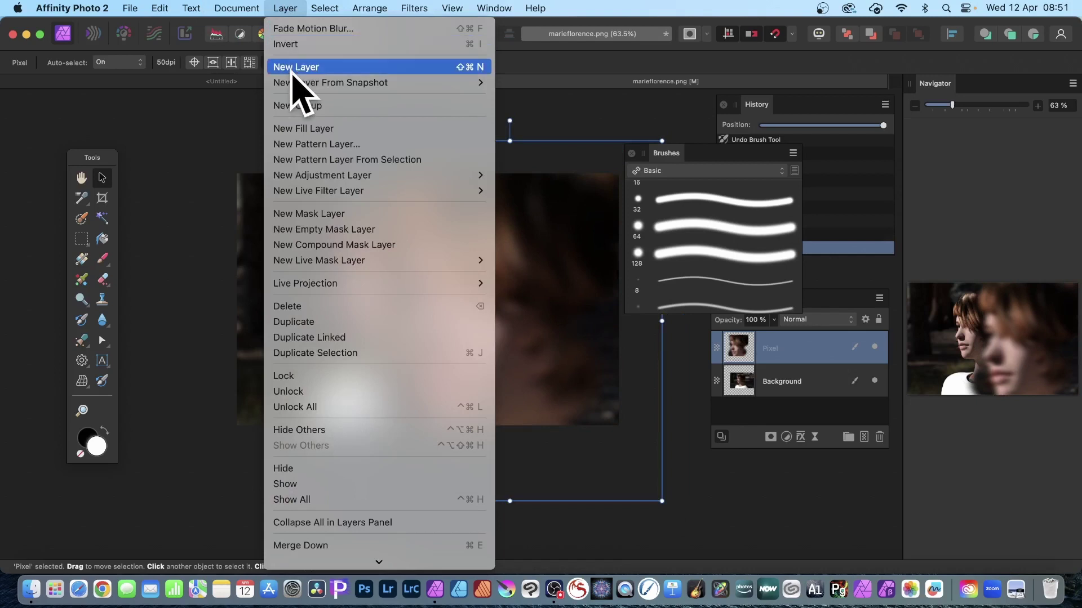
{"action": "left_click", "coordinate": [372, 67]}
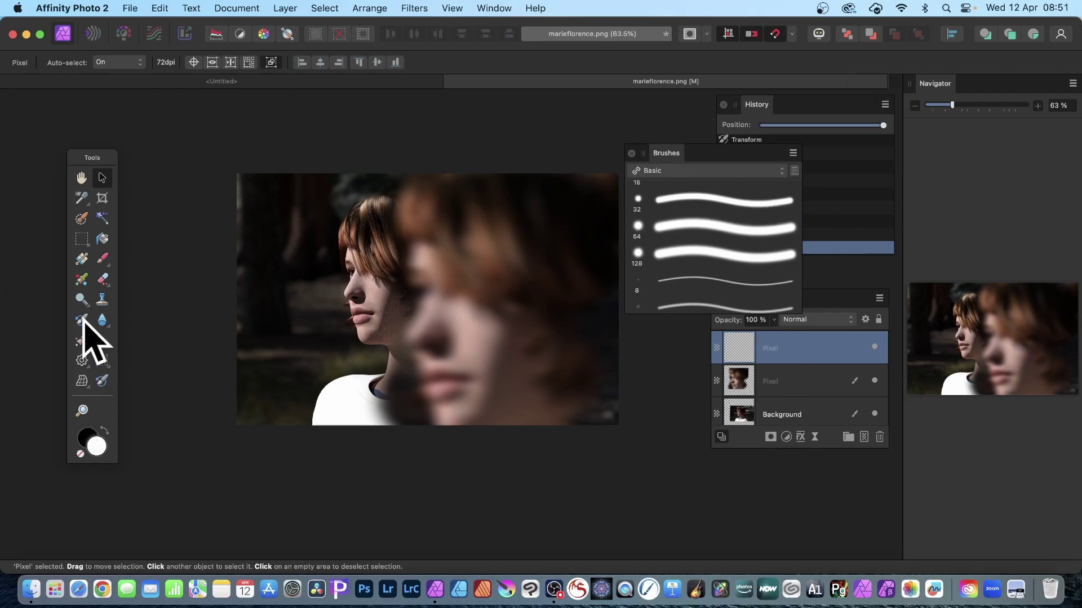
- Paint another face and hair onto the new layer with the 310 px Undo Brush, undoing the first stroke and repainting it
{"action": "left_click", "coordinate": [82, 319]}
{"action": "mouse_move", "coordinate": [599, 187]}
{"action": "left_mouse_down"}
{"action": "mouse_move", "coordinate": [615, 202]}
{"action": "mouse_move", "coordinate": [593, 219]}
{"action": "mouse_move", "coordinate": [499, 202]}
{"action": "mouse_move", "coordinate": [515, 228]}
{"action": "mouse_move", "coordinate": [510, 263]}
{"action": "mouse_move", "coordinate": [460, 189]}
{"action": "mouse_move", "coordinate": [482, 193]}
{"action": "mouse_move", "coordinate": [458, 229]}
{"action": "mouse_move", "coordinate": [490, 315]}
{"action": "mouse_move", "coordinate": [463, 309]}
{"action": "mouse_move", "coordinate": [485, 340]}
{"action": "mouse_move", "coordinate": [464, 356]}
{"action": "mouse_move", "coordinate": [541, 363]}
{"action": "mouse_move", "coordinate": [544, 347]}
{"action": "mouse_move", "coordinate": [575, 364]}
{"action": "mouse_move", "coordinate": [564, 376]}
{"action": "mouse_move", "coordinate": [500, 268]}
{"action": "mouse_move", "coordinate": [521, 242]}
{"action": "left_mouse_up"}
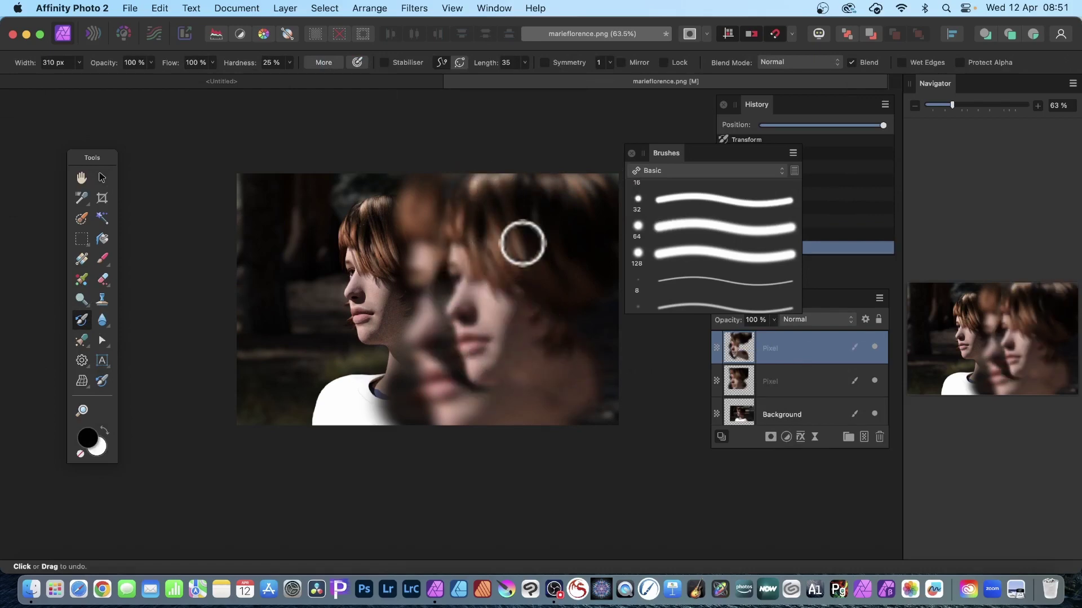
{"action": "key", "text": "super+z"}
{"action": "mouse_move", "coordinate": [526, 165]}
{"action": "left_mouse_down"}
{"action": "mouse_move", "coordinate": [503, 214]}
{"action": "mouse_move", "coordinate": [481, 215]}
{"action": "mouse_move", "coordinate": [495, 259]}
{"action": "mouse_move", "coordinate": [473, 256]}
{"action": "mouse_move", "coordinate": [470, 289]}
{"action": "mouse_move", "coordinate": [463, 280]}
{"action": "mouse_move", "coordinate": [456, 295]}
{"action": "mouse_move", "coordinate": [482, 321]}
{"action": "mouse_move", "coordinate": [476, 345]}
{"action": "mouse_move", "coordinate": [513, 359]}
{"action": "mouse_move", "coordinate": [514, 338]}
{"action": "mouse_move", "coordinate": [527, 360]}
{"action": "mouse_move", "coordinate": [516, 354]}
{"action": "mouse_move", "coordinate": [539, 363]}
{"action": "mouse_move", "coordinate": [549, 329]}
{"action": "mouse_move", "coordinate": [530, 297]}
{"action": "mouse_move", "coordinate": [554, 369]}
{"action": "mouse_move", "coordinate": [529, 377]}
{"action": "mouse_move", "coordinate": [543, 412]}
{"action": "mouse_move", "coordinate": [528, 369]}
{"action": "mouse_move", "coordinate": [529, 307]}
{"action": "mouse_move", "coordinate": [547, 251]}
{"action": "mouse_move", "coordinate": [504, 198]}
{"action": "mouse_move", "coordinate": [562, 177]}
{"action": "mouse_move", "coordinate": [585, 186]}
{"action": "mouse_move", "coordinate": [550, 172]}
{"action": "mouse_move", "coordinate": [493, 177]}
{"action": "mouse_move", "coordinate": [527, 154]}
{"action": "left_mouse_up"}
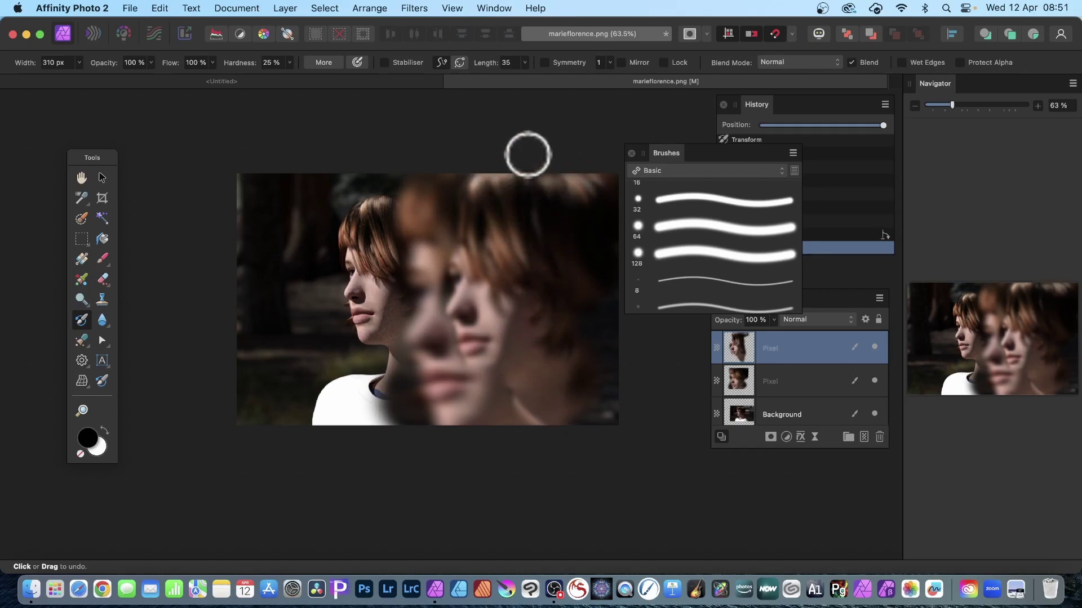
- Enlarge the newly painted face layer and reposition it behind the other two heads, partly beyond the canvas edge
{"action": "left_click", "coordinate": [102, 177]}
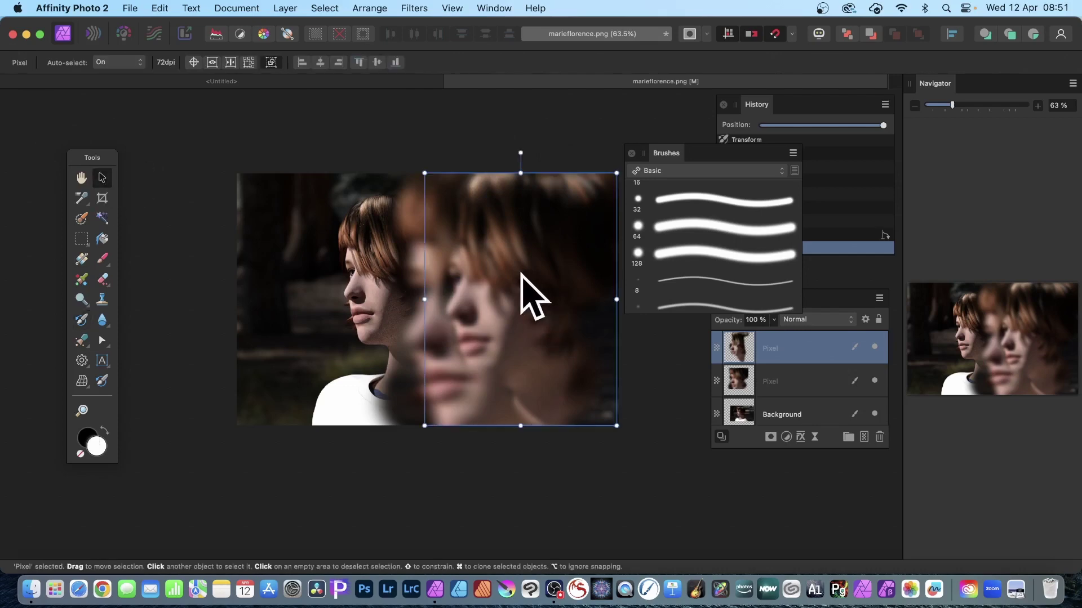
{"action": "left_click_drag", "start_coordinate": [521, 273], "coordinate": [510, 213]}
{"action": "left_click_drag", "start_coordinate": [616, 363], "coordinate": [719, 479]}
{"action": "left_click_drag", "start_coordinate": [496, 285], "coordinate": [525, 226]}
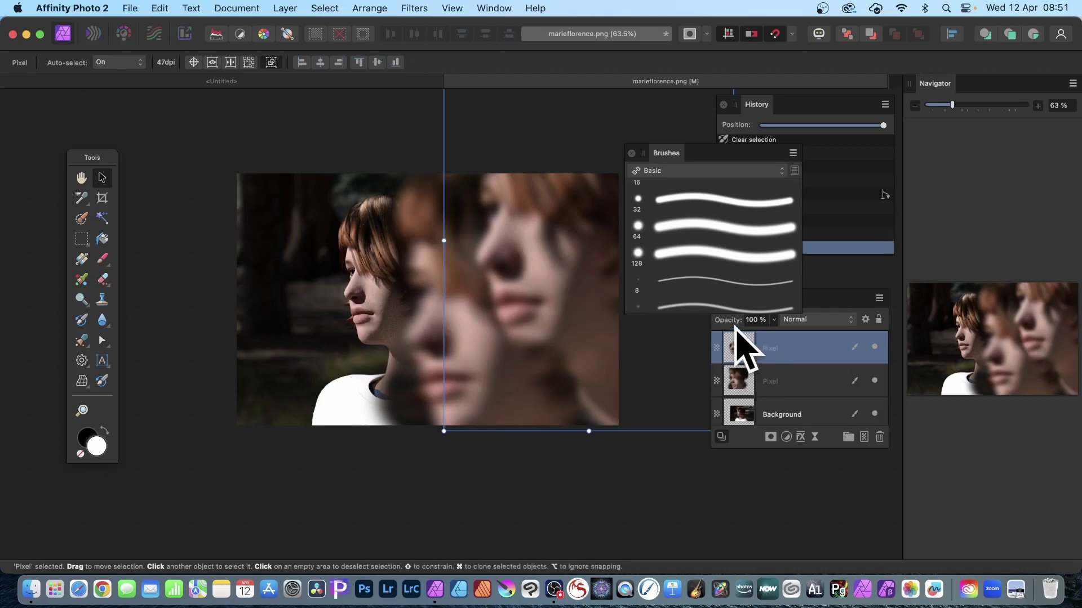
- Choose the textured 48 px brush from the Pencils category and paint over the largest face with the Undo Brush
{"action": "left_click", "coordinate": [684, 171]}
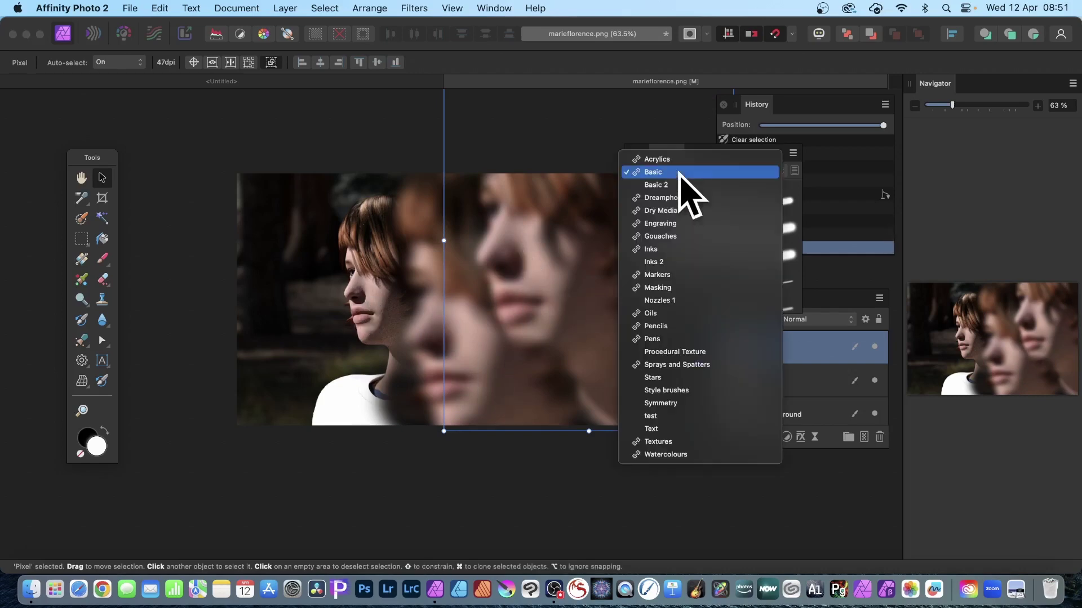
{"action": "left_click", "coordinate": [668, 327]}
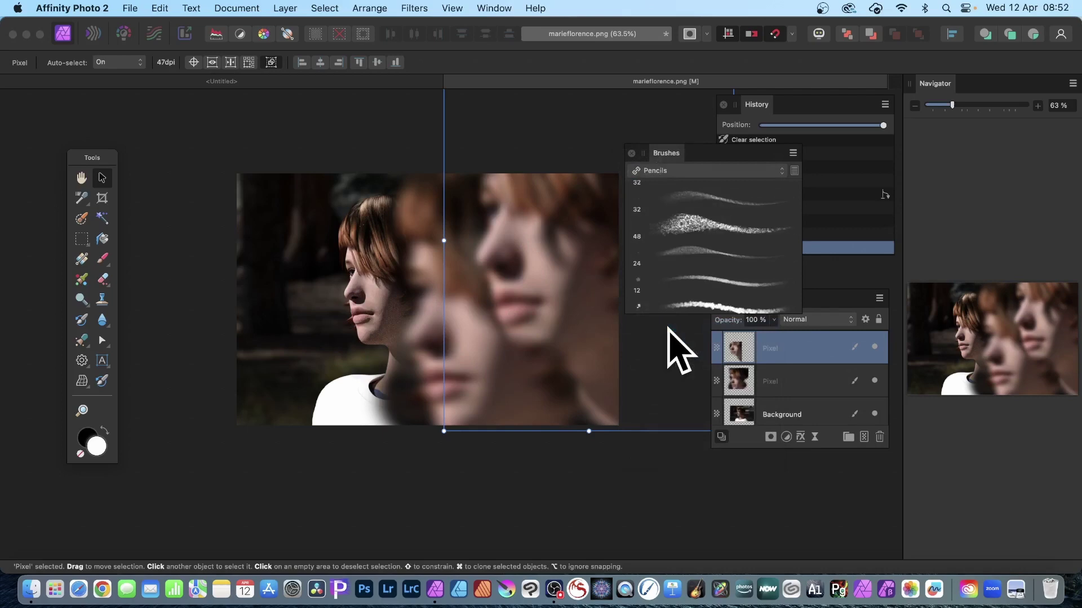
{"action": "left_click", "coordinate": [700, 231]}
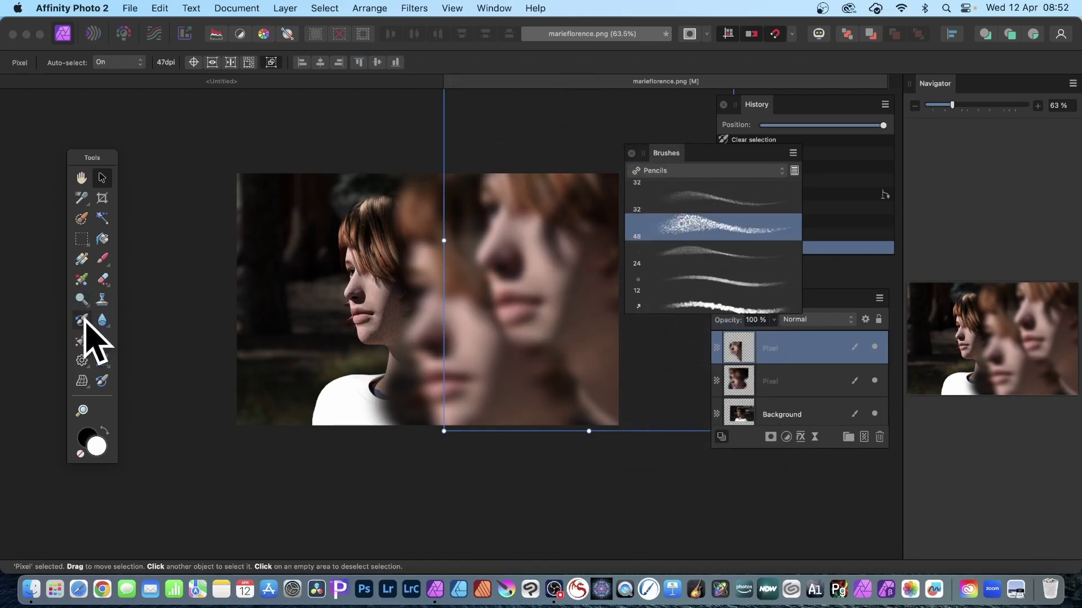
{"action": "left_click", "coordinate": [84, 322]}
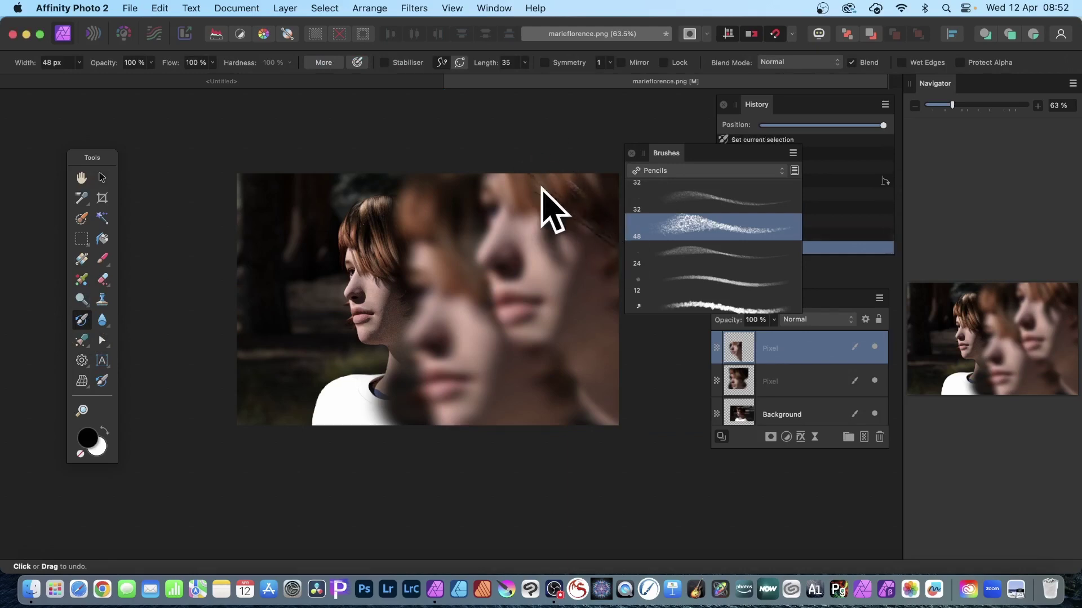
{"action": "mouse_move", "coordinate": [540, 185]}
{"action": "left_mouse_down"}
{"action": "mouse_move", "coordinate": [622, 261]}
{"action": "mouse_move", "coordinate": [512, 207]}
{"action": "mouse_move", "coordinate": [633, 328]}
{"action": "mouse_move", "coordinate": [462, 213]}
{"action": "mouse_move", "coordinate": [603, 368]}
{"action": "mouse_move", "coordinate": [599, 379]}
{"action": "mouse_move", "coordinate": [481, 291]}
{"action": "mouse_move", "coordinate": [462, 283]}
{"action": "mouse_move", "coordinate": [586, 394]}
{"action": "mouse_move", "coordinate": [447, 306]}
{"action": "mouse_move", "coordinate": [589, 421]}
{"action": "mouse_move", "coordinate": [458, 329]}
{"action": "mouse_move", "coordinate": [529, 404]}
{"action": "mouse_move", "coordinate": [443, 351]}
{"action": "mouse_move", "coordinate": [540, 437]}
{"action": "mouse_move", "coordinate": [437, 370]}
{"action": "mouse_move", "coordinate": [541, 415]}
{"action": "mouse_move", "coordinate": [569, 413]}
{"action": "mouse_move", "coordinate": [484, 292]}
{"action": "mouse_move", "coordinate": [442, 255]}
{"action": "mouse_move", "coordinate": [559, 333]}
{"action": "mouse_move", "coordinate": [580, 325]}
{"action": "mouse_move", "coordinate": [460, 202]}
{"action": "mouse_move", "coordinate": [609, 299]}
{"action": "mouse_move", "coordinate": [534, 206]}
{"action": "mouse_move", "coordinate": [511, 207]}
{"action": "mouse_move", "coordinate": [561, 315]}
{"action": "mouse_move", "coordinate": [429, 273]}
{"action": "mouse_move", "coordinate": [545, 403]}
{"action": "mouse_move", "coordinate": [452, 329]}
{"action": "mouse_move", "coordinate": [496, 398]}
{"action": "mouse_move", "coordinate": [540, 371]}
{"action": "mouse_move", "coordinate": [445, 261]}
{"action": "mouse_move", "coordinate": [548, 314]}
{"action": "mouse_move", "coordinate": [444, 185]}
{"action": "mouse_move", "coordinate": [505, 215]}
{"action": "mouse_move", "coordinate": [472, 166]}
{"action": "mouse_move", "coordinate": [578, 246]}
{"action": "mouse_move", "coordinate": [492, 162]}
{"action": "mouse_move", "coordinate": [589, 235]}
{"action": "mouse_move", "coordinate": [531, 226]}
{"action": "mouse_move", "coordinate": [439, 188]}
{"action": "mouse_move", "coordinate": [578, 322]}
{"action": "mouse_move", "coordinate": [437, 258]}
{"action": "mouse_move", "coordinate": [526, 385]}
{"action": "mouse_move", "coordinate": [438, 335]}
{"action": "mouse_move", "coordinate": [519, 451]}
{"action": "left_mouse_up"}
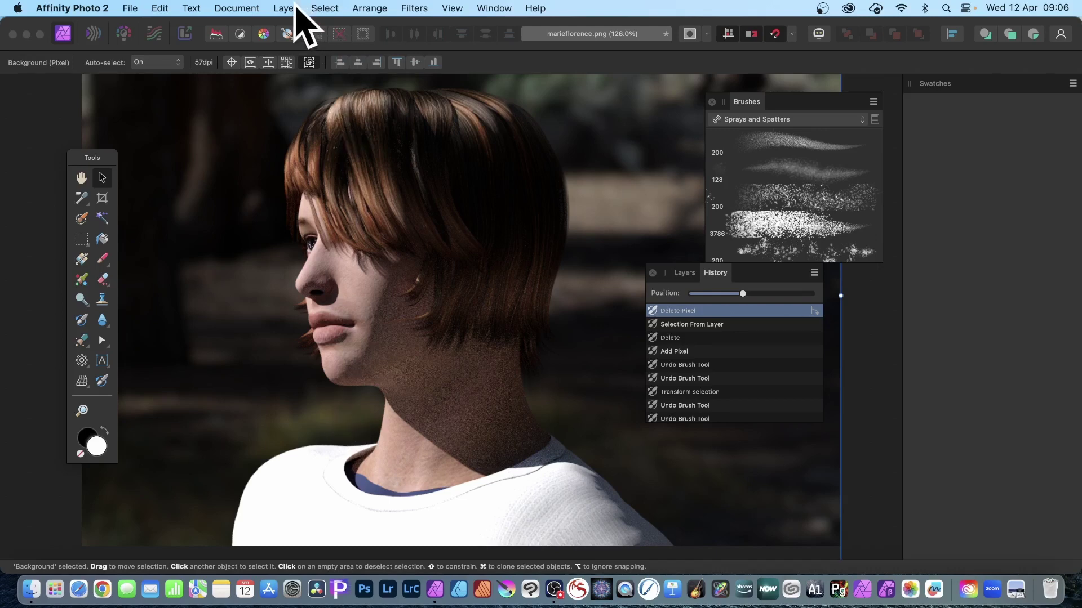
- Create a selection from the Background layer's intensity, using the restored portrait
{"action": "left_click", "coordinate": [325, 10]}
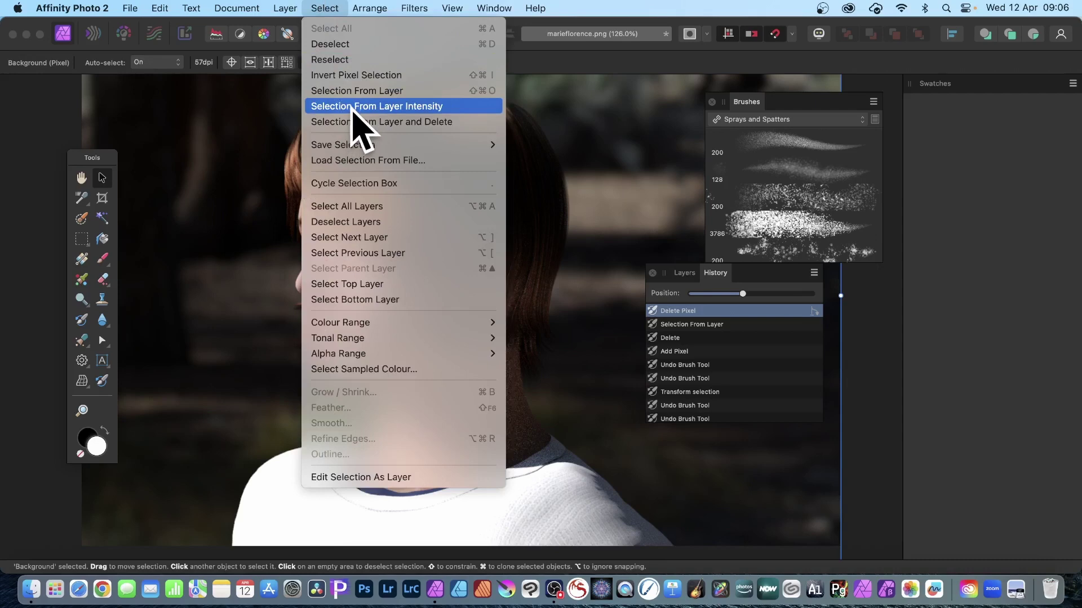
{"action": "left_click", "coordinate": [795, 4]}
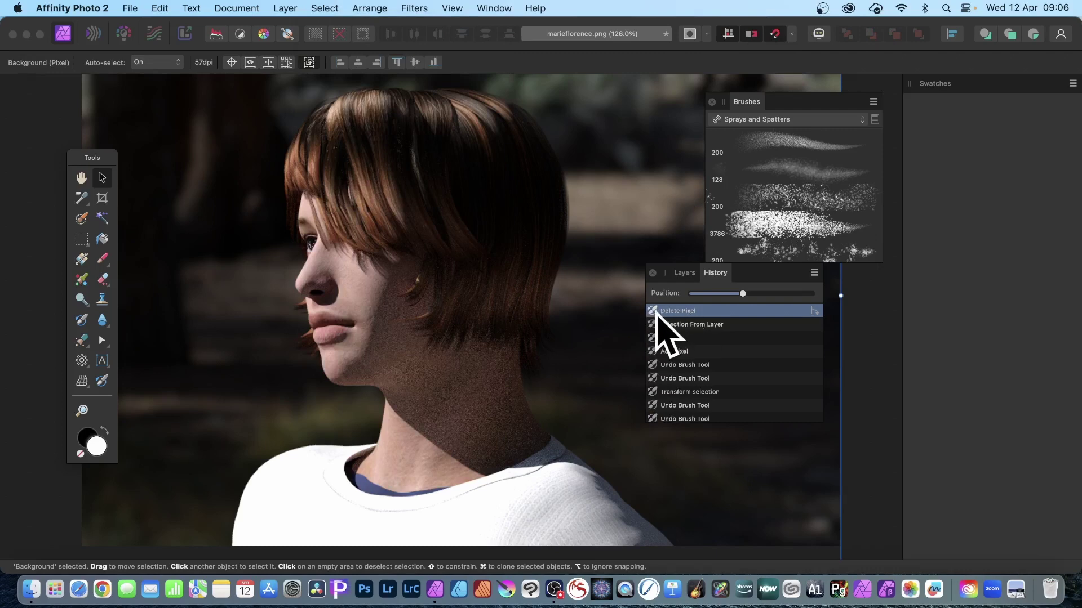
{"action": "left_click", "coordinate": [326, 8]}
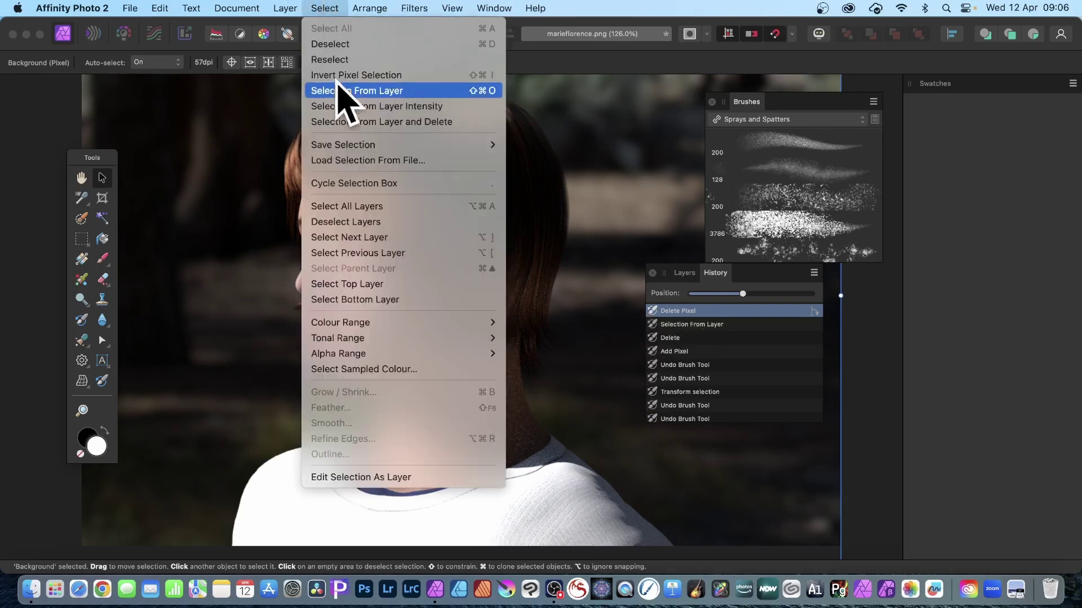
{"action": "left_click", "coordinate": [342, 106]}
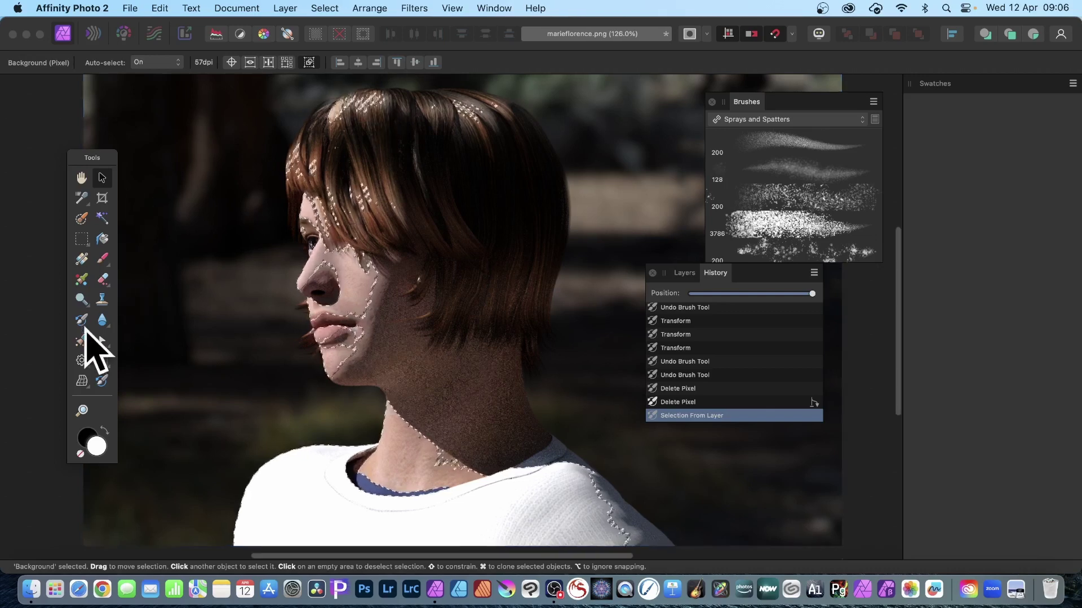
- Activate the Undo Brush and delete the Background layer while the intensity selection is active
{"action": "left_click", "coordinate": [82, 321]}
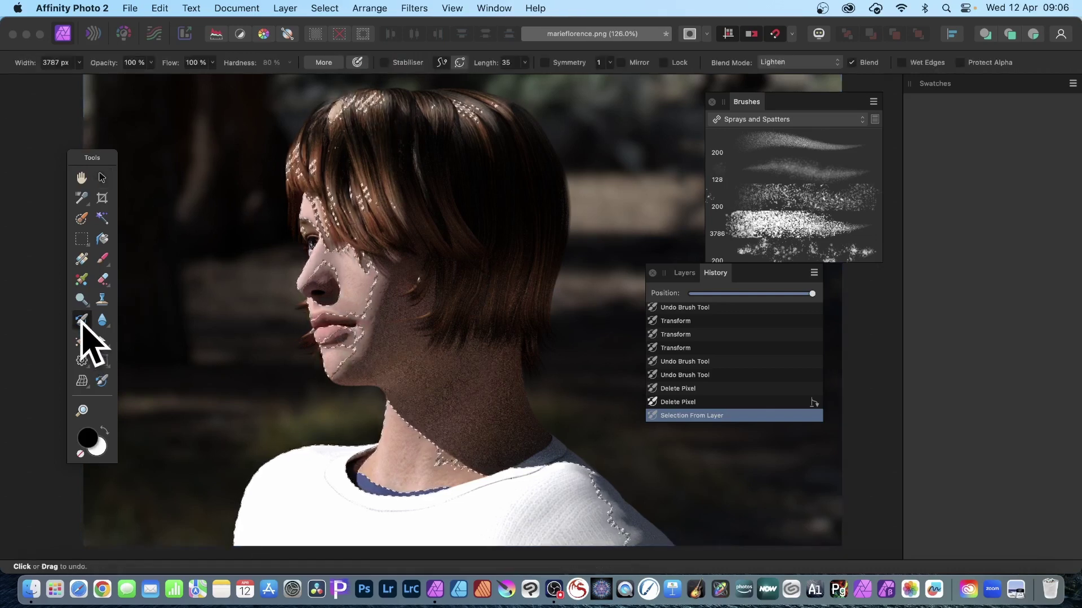
{"action": "left_click", "coordinate": [684, 274]}
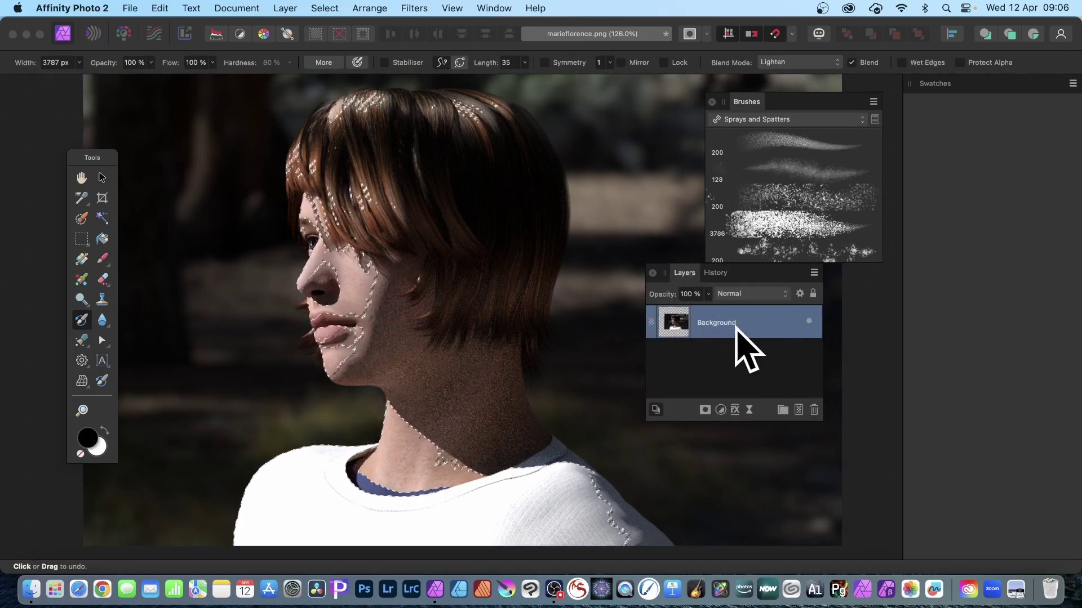
{"action": "left_click", "coordinate": [813, 410]}
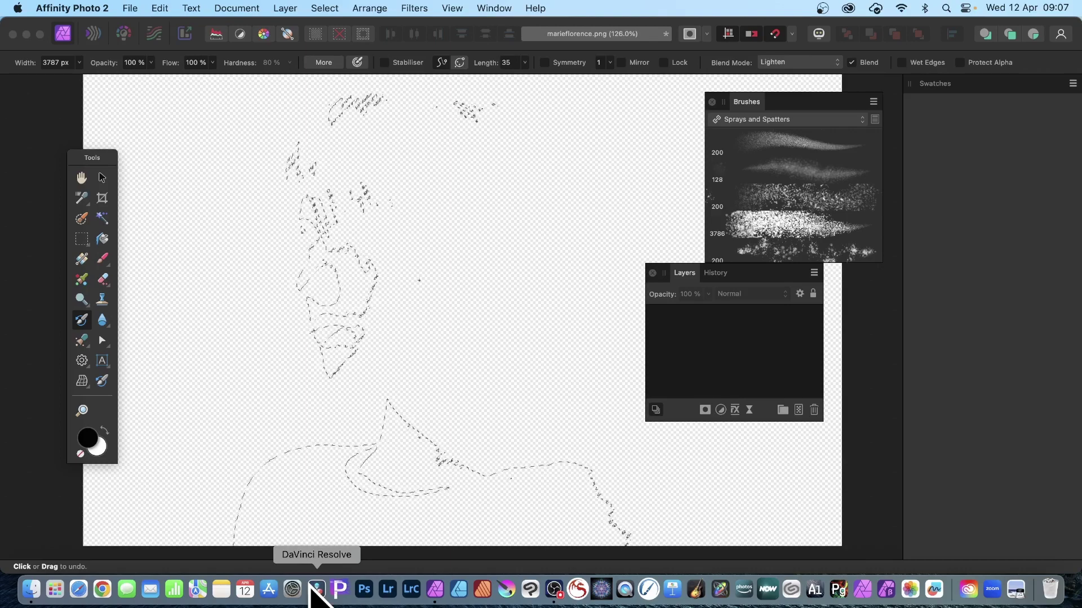
{"action": "left_click", "coordinate": [331, 7]}
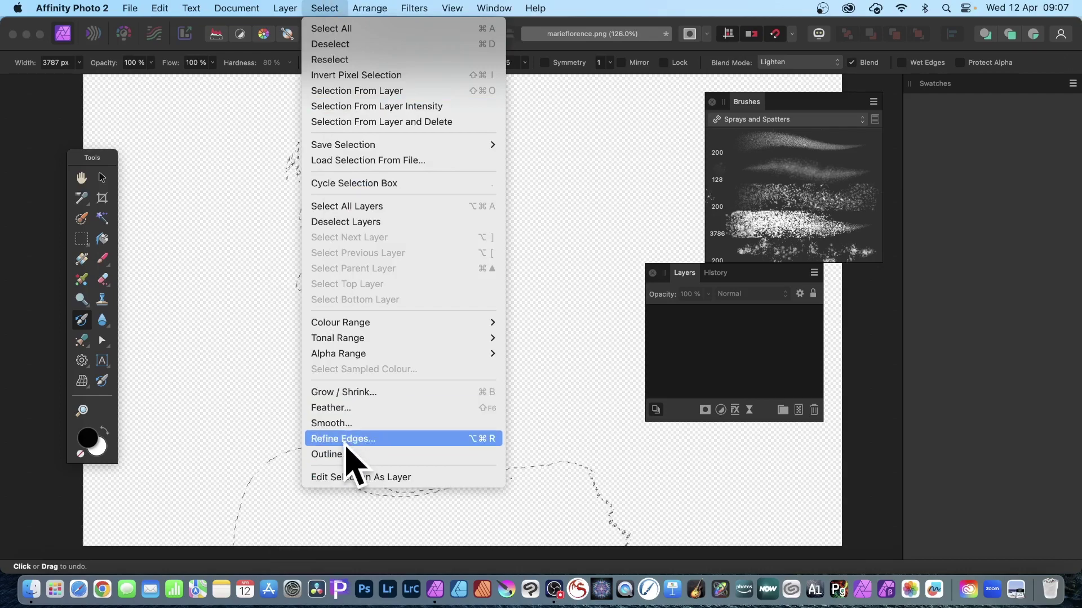
{"action": "left_click", "coordinate": [578, 464]}
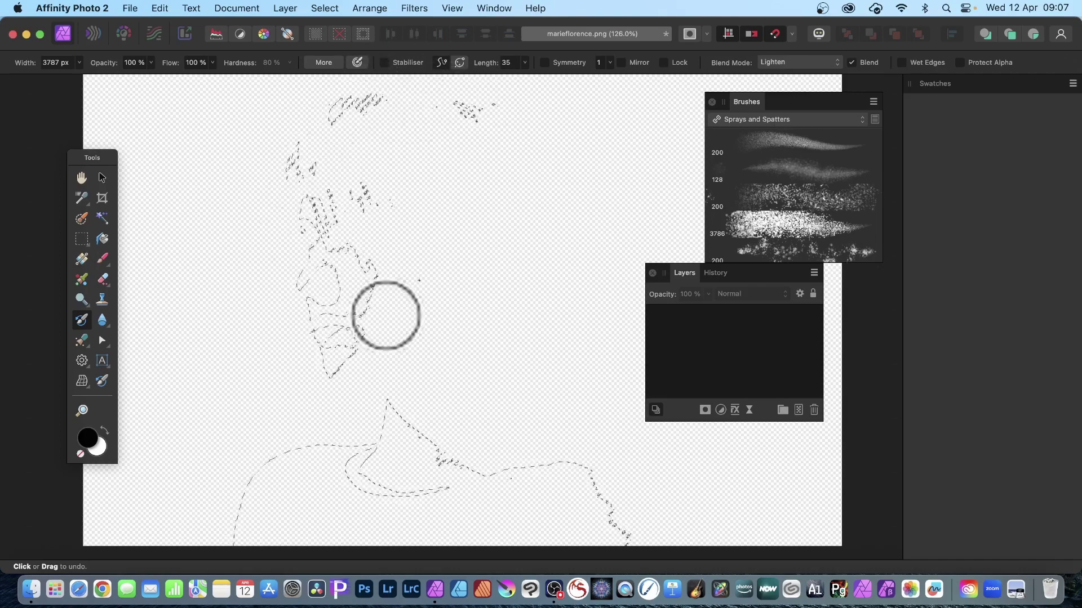
- Add a new pixel layer and paint the hair and upper face through the selection with the spatter Undo Brush in Lighten mode
{"action": "left_click", "coordinate": [282, 8]}
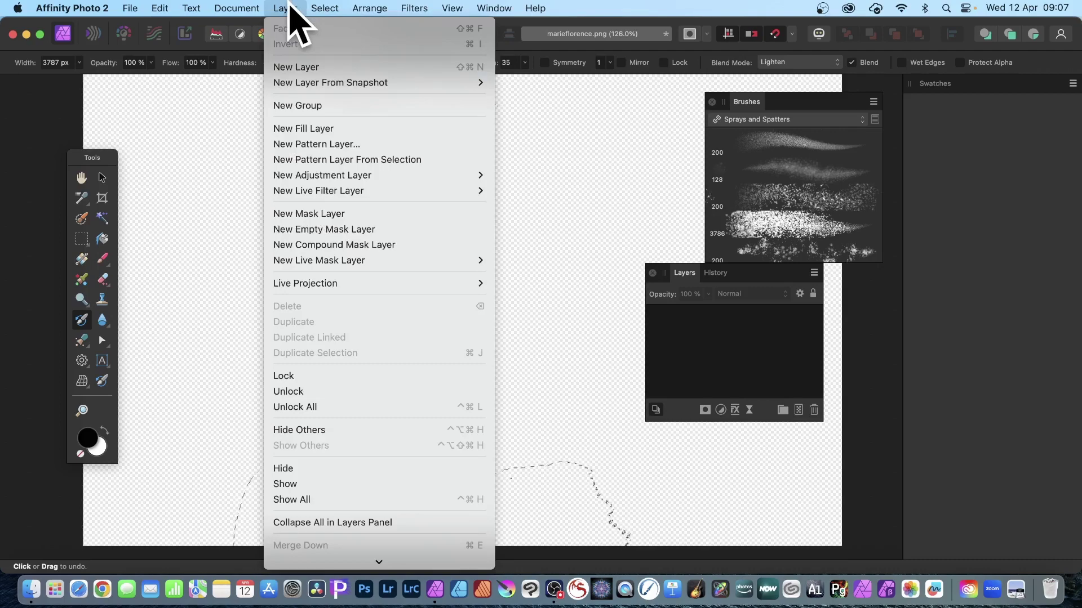
{"action": "left_click", "coordinate": [299, 68]}
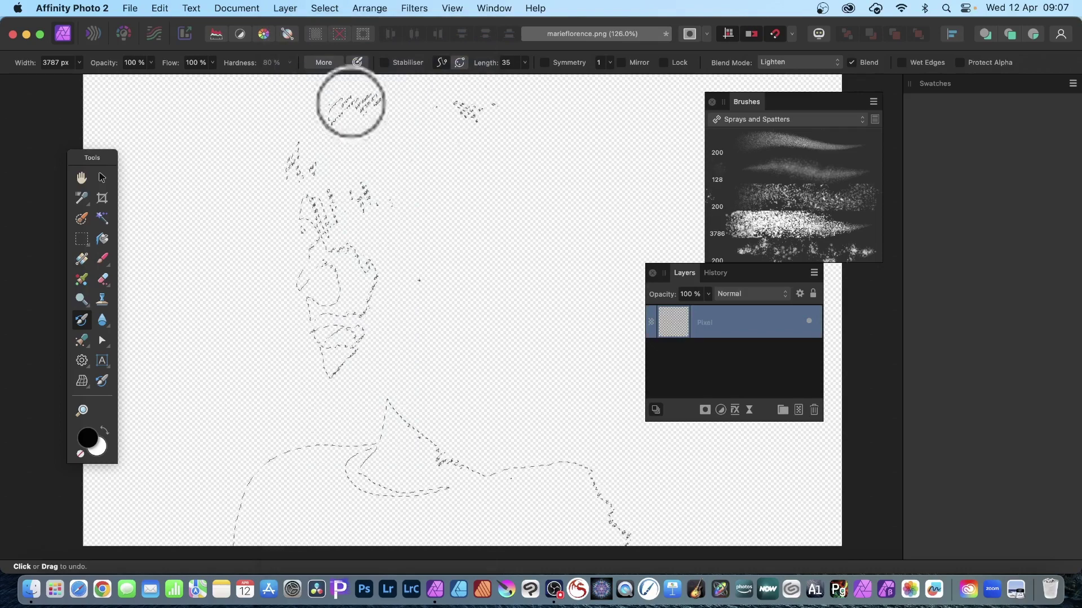
{"action": "mouse_move", "coordinate": [403, 96]}
{"action": "left_mouse_down"}
{"action": "mouse_move", "coordinate": [387, 122]}
{"action": "mouse_move", "coordinate": [330, 122]}
{"action": "mouse_move", "coordinate": [306, 189]}
{"action": "left_mouse_up"}
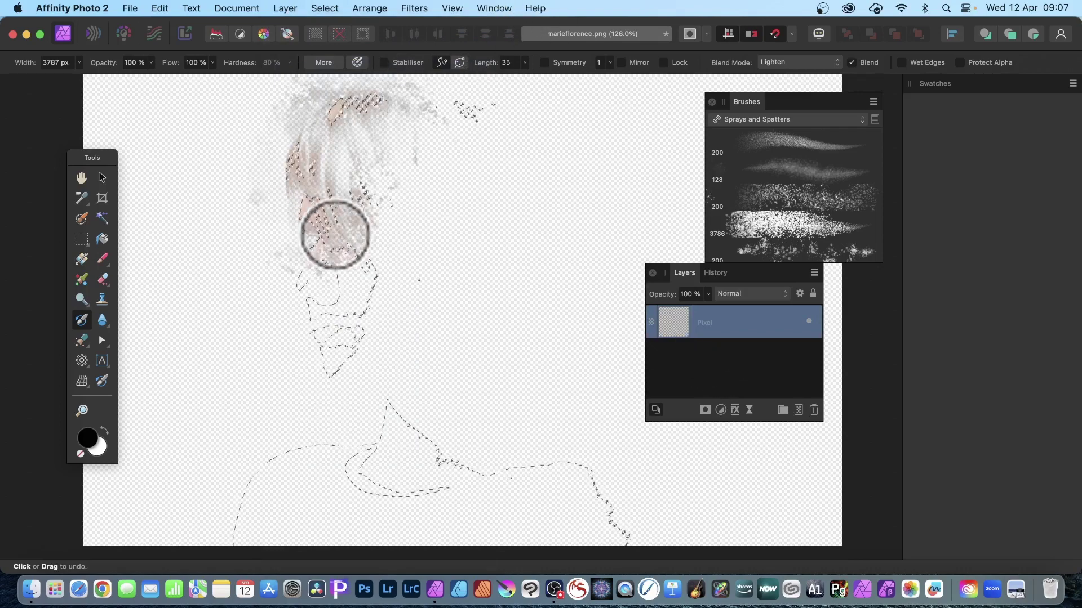
{"action": "left_click_drag", "start_coordinate": [318, 245], "coordinate": [319, 248]}
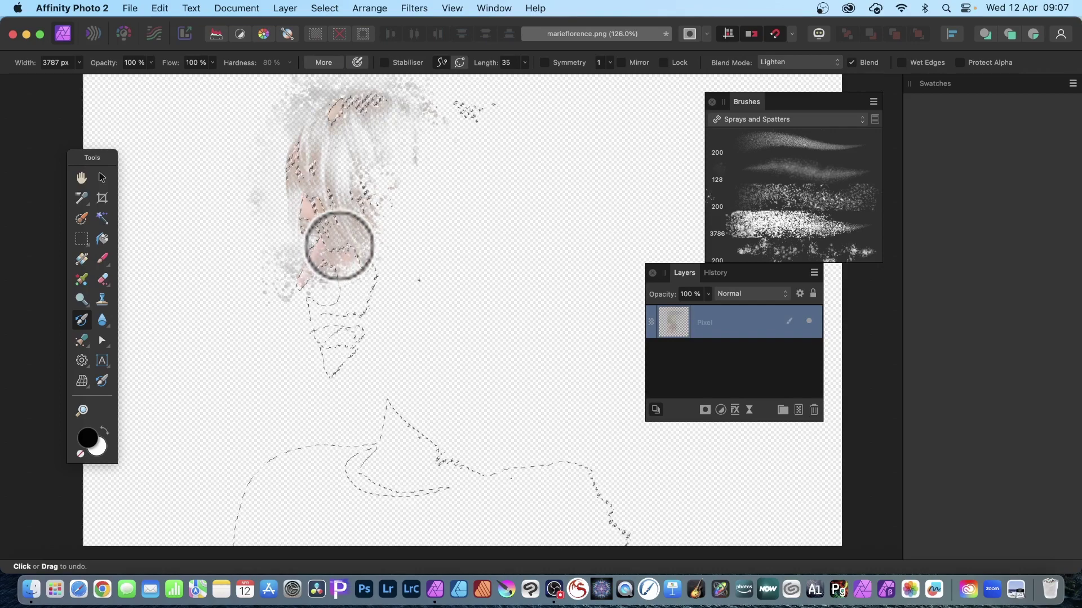
- Check the history source state and paint the lower face, chin, neck and collar through the selection with the Undo Brush
{"action": "left_click", "coordinate": [716, 273]}
{"action": "scroll", "coordinate": [727, 408], "scroll_direction": "up", "scroll_amount": 3}
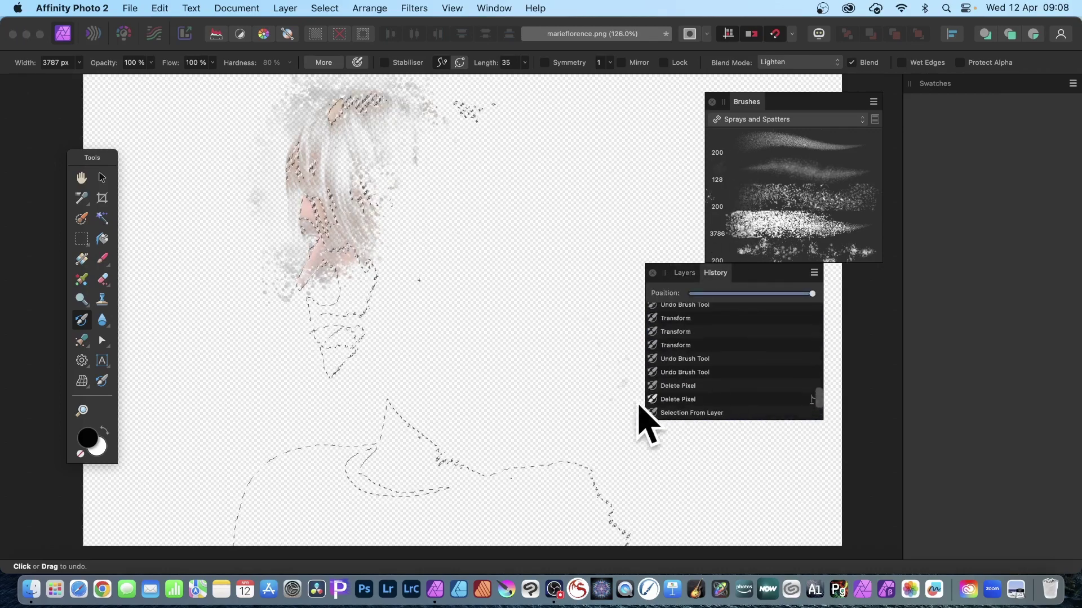
{"action": "scroll", "coordinate": [698, 408], "scroll_direction": "down", "scroll_amount": 3}
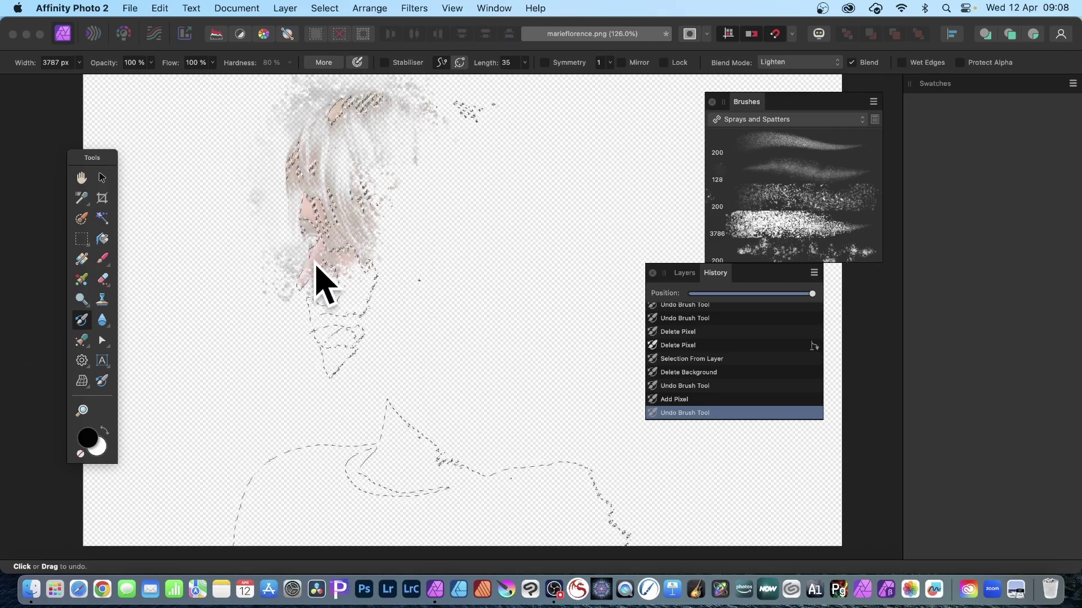
{"action": "mouse_move", "coordinate": [360, 265]}
{"action": "left_mouse_down"}
{"action": "mouse_move", "coordinate": [316, 292]}
{"action": "mouse_move", "coordinate": [314, 364]}
{"action": "left_mouse_up"}
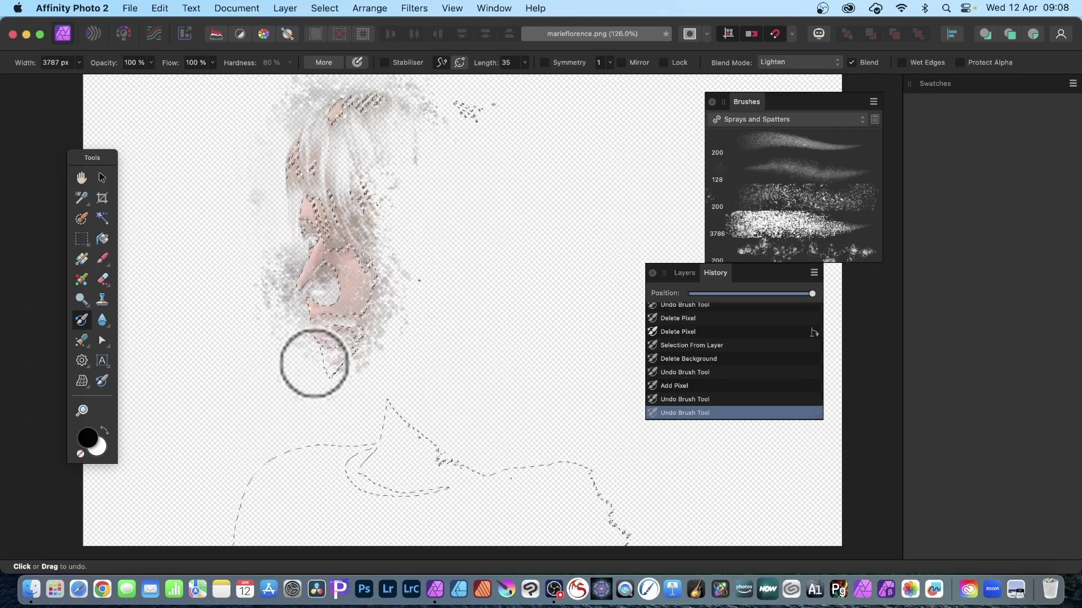
{"action": "left_click_drag", "start_coordinate": [319, 402], "coordinate": [361, 411]}
{"action": "left_click_drag", "start_coordinate": [392, 454], "coordinate": [343, 458]}
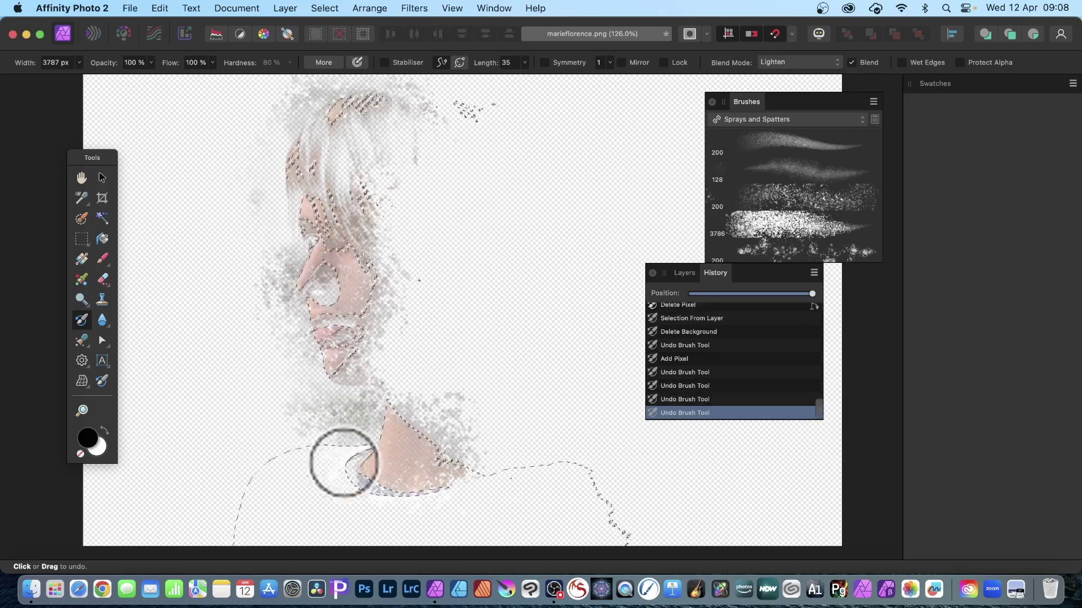
- Set the Undo Brush blend mode to Normal and paint over the face and hair to strengthen them
{"action": "left_click", "coordinate": [791, 62]}
{"action": "left_click", "coordinate": [794, 15]}
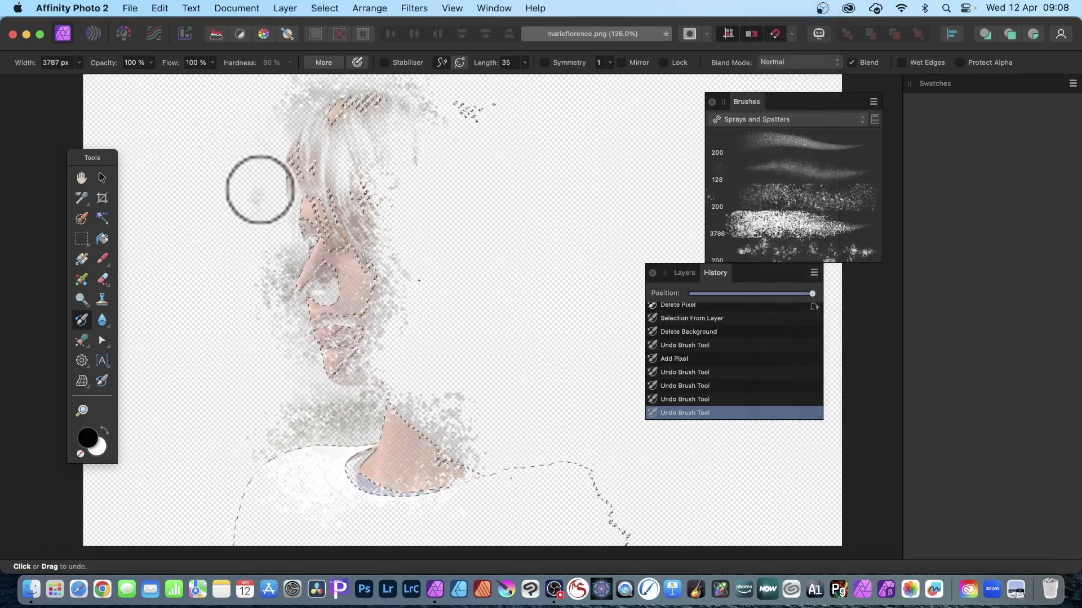
{"action": "mouse_move", "coordinate": [327, 276]}
{"action": "left_mouse_down"}
{"action": "mouse_move", "coordinate": [320, 196]}
{"action": "mouse_move", "coordinate": [325, 223]}
{"action": "mouse_move", "coordinate": [352, 246]}
{"action": "left_mouse_up"}
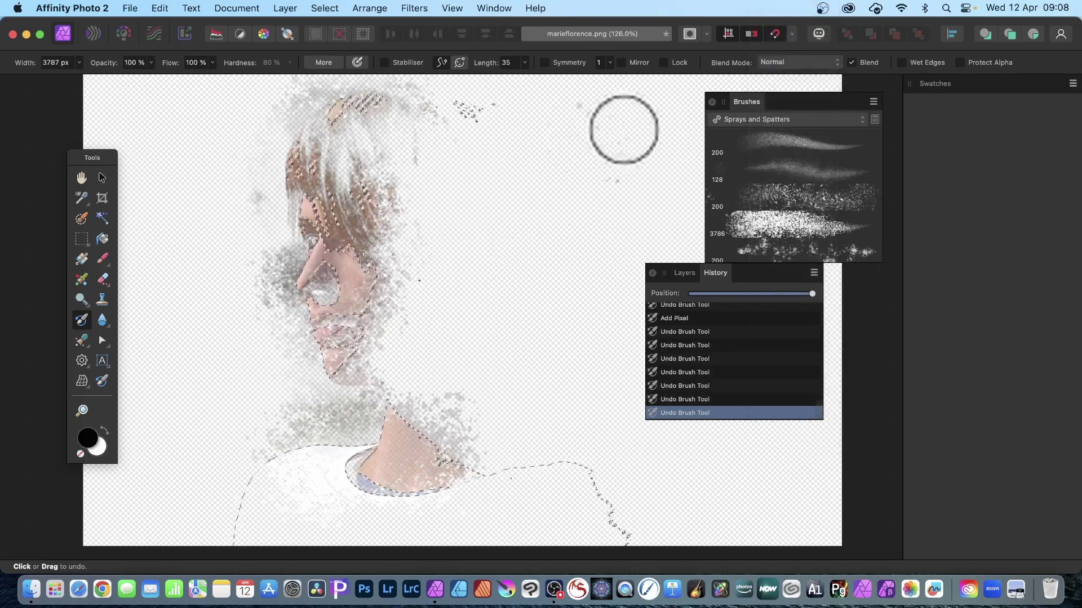
- Set the Undo Brush blend mode to Multiply and paint over the hair and face through the selection to darken them
{"action": "left_click", "coordinate": [762, 63]}
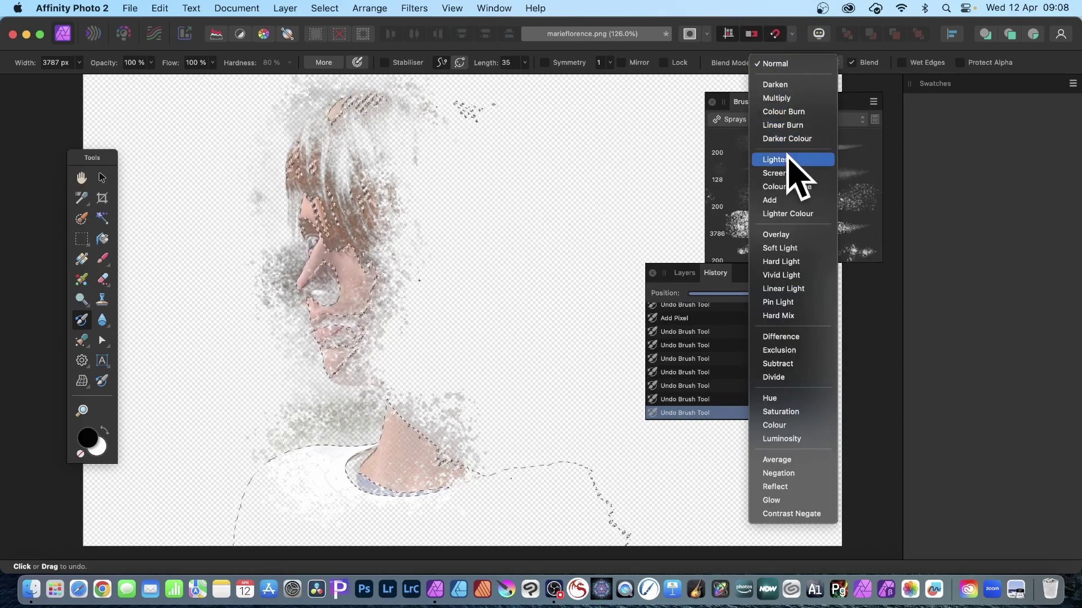
{"action": "left_click", "coordinate": [783, 98]}
{"action": "left_click", "coordinate": [344, 191]}
{"action": "left_click", "coordinate": [329, 199]}
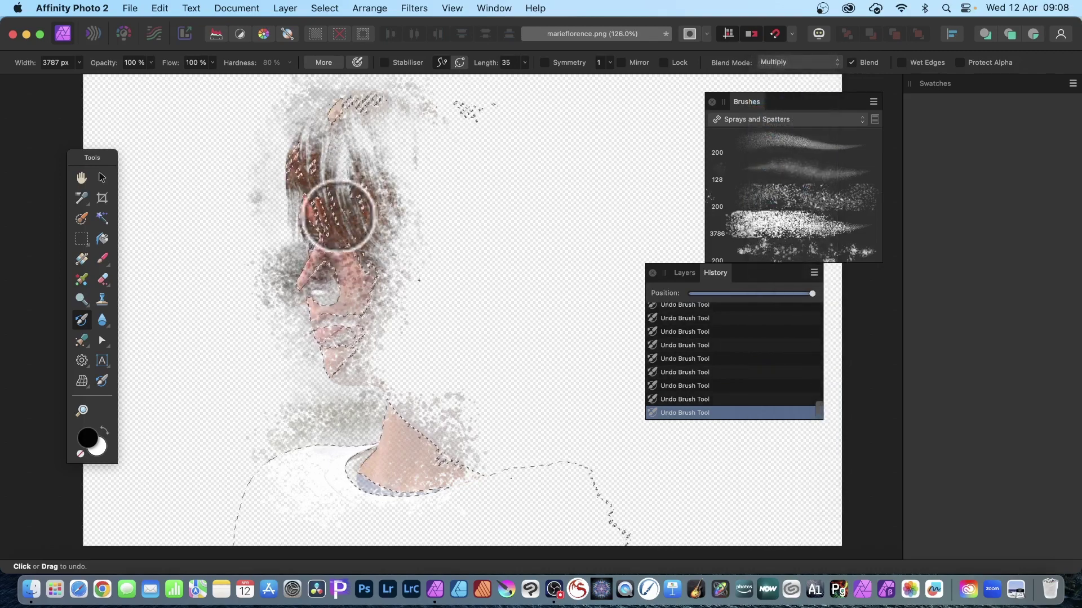
{"action": "left_click", "coordinate": [354, 251]}
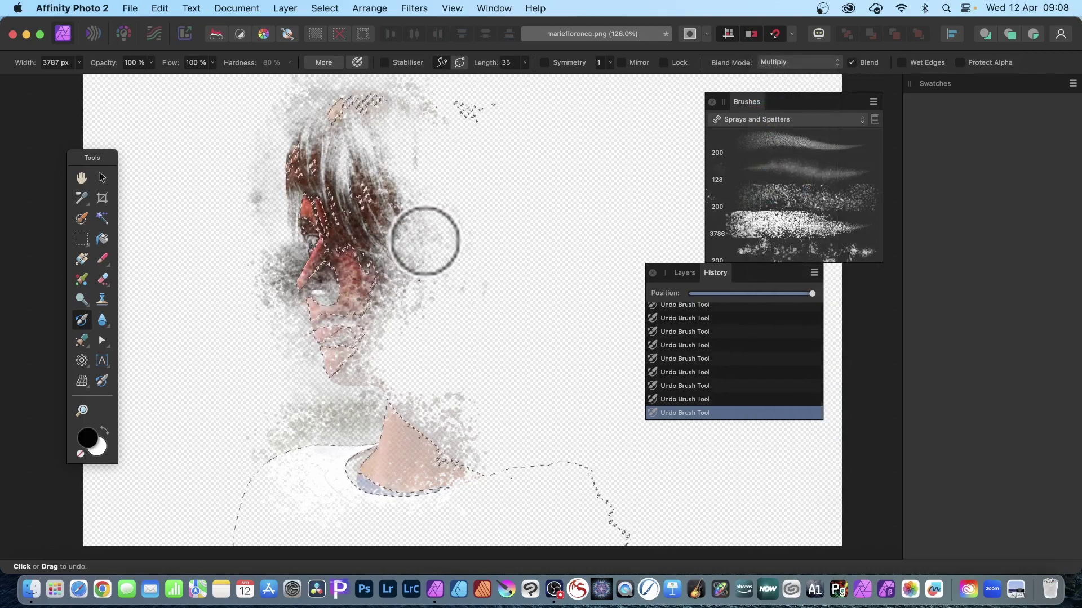
{"action": "left_click", "coordinate": [330, 202]}
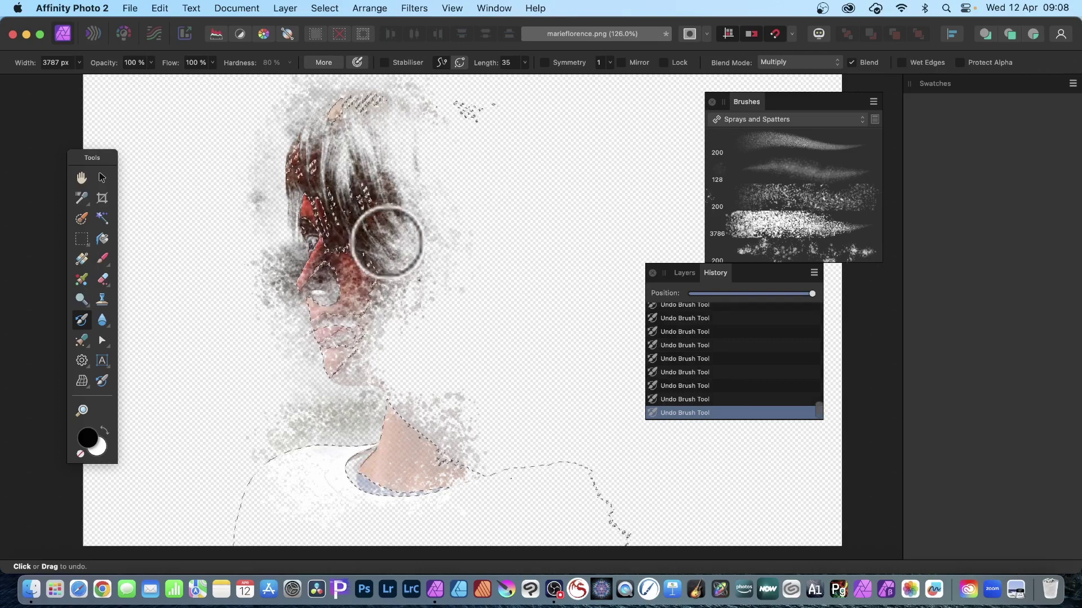
{"action": "left_click", "coordinate": [340, 217]}
{"action": "left_click", "coordinate": [347, 217]}
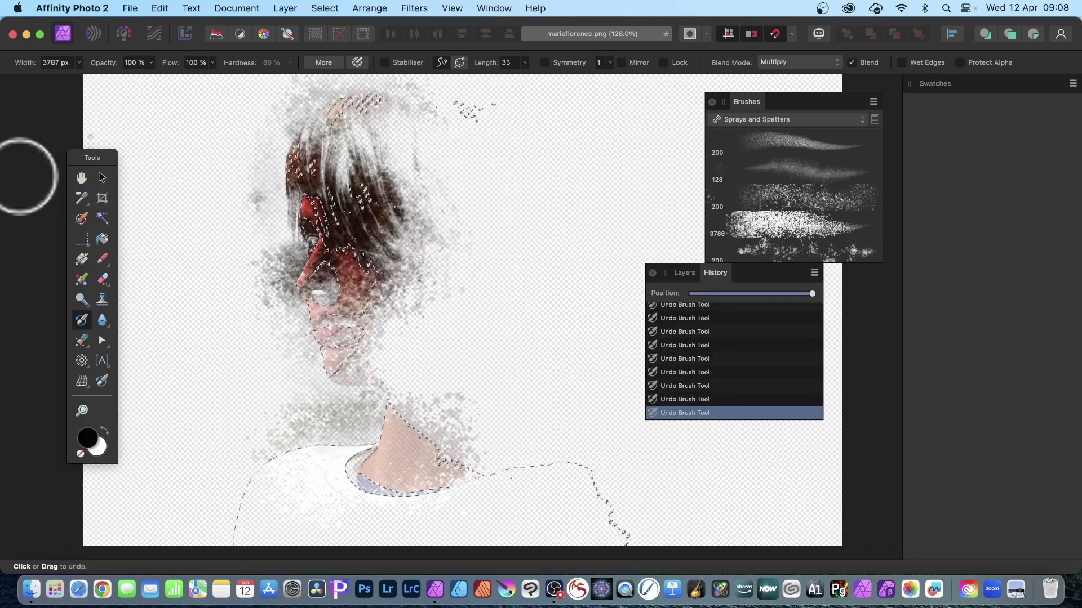
- Move the selection outline to the left of the portrait and paint a second head through it with the Undo Brush in Multiply mode
{"action": "left_click", "coordinate": [82, 239]}
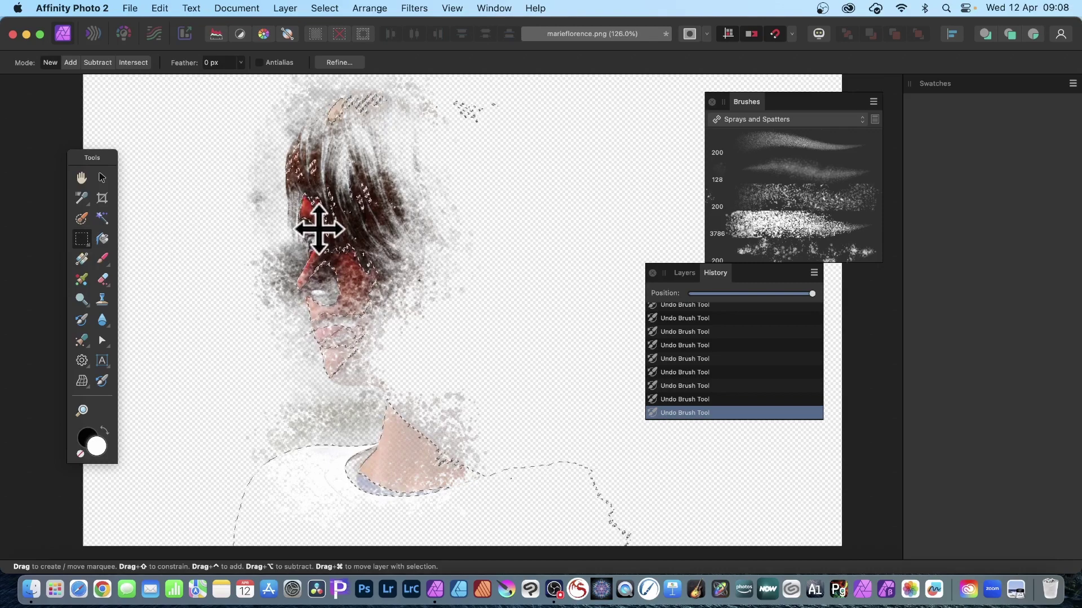
{"action": "mouse_move", "coordinate": [315, 229]}
{"action": "left_mouse_down"}
{"action": "mouse_move", "coordinate": [265, 242]}
{"action": "mouse_move", "coordinate": [186, 223]}
{"action": "left_mouse_up"}
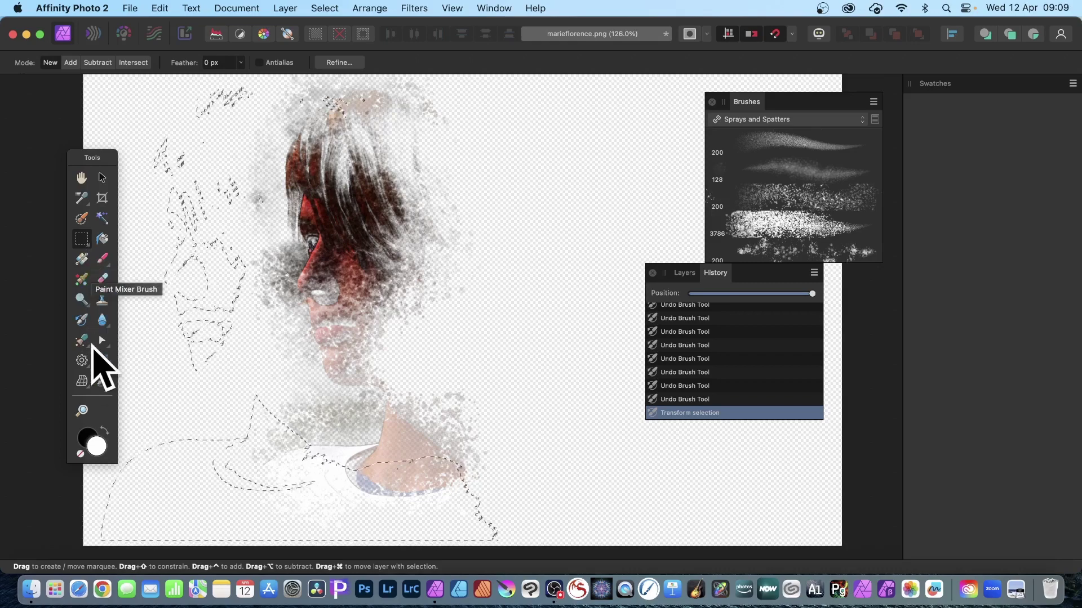
{"action": "left_click", "coordinate": [81, 319]}
{"action": "mouse_move", "coordinate": [241, 120]}
{"action": "left_mouse_down"}
{"action": "mouse_move", "coordinate": [226, 109]}
{"action": "mouse_move", "coordinate": [198, 134]}
{"action": "mouse_move", "coordinate": [202, 169]}
{"action": "left_mouse_up"}
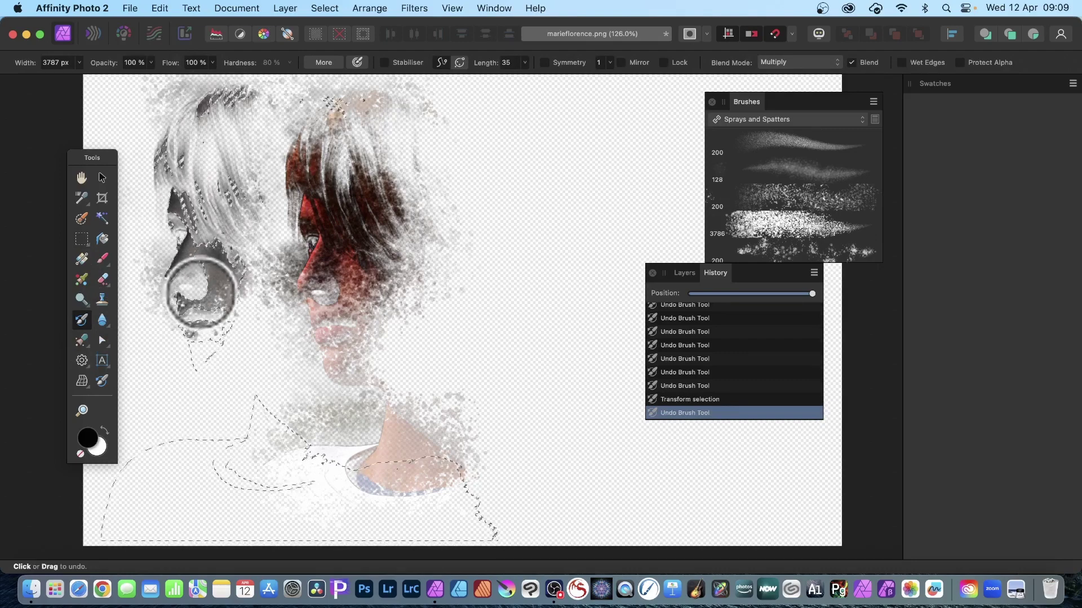
{"action": "left_click_drag", "start_coordinate": [213, 324], "coordinate": [234, 357]}
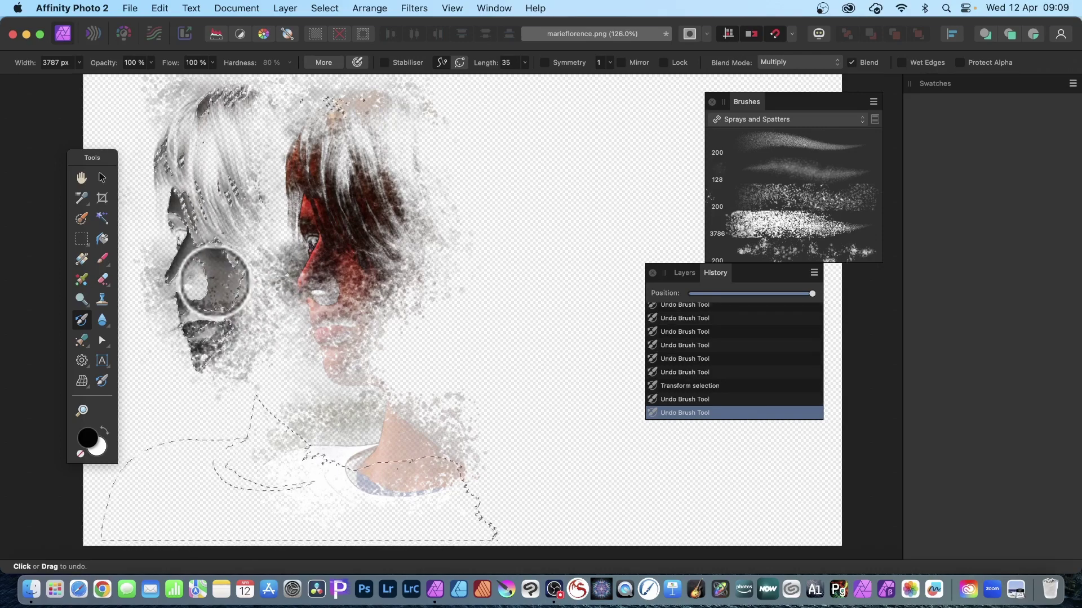
- Darken the cheek of the left portrait copy and paint its neck and shoulder with the Undo Brush
{"action": "mouse_move", "coordinate": [214, 276]}
{"action": "left_mouse_down"}
{"action": "mouse_move", "coordinate": [240, 306]}
{"action": "mouse_move", "coordinate": [240, 331]}
{"action": "mouse_move", "coordinate": [250, 266]}
{"action": "mouse_move", "coordinate": [234, 314]}
{"action": "left_mouse_up"}
{"action": "left_click", "coordinate": [242, 314]}
{"action": "left_click", "coordinate": [241, 310]}
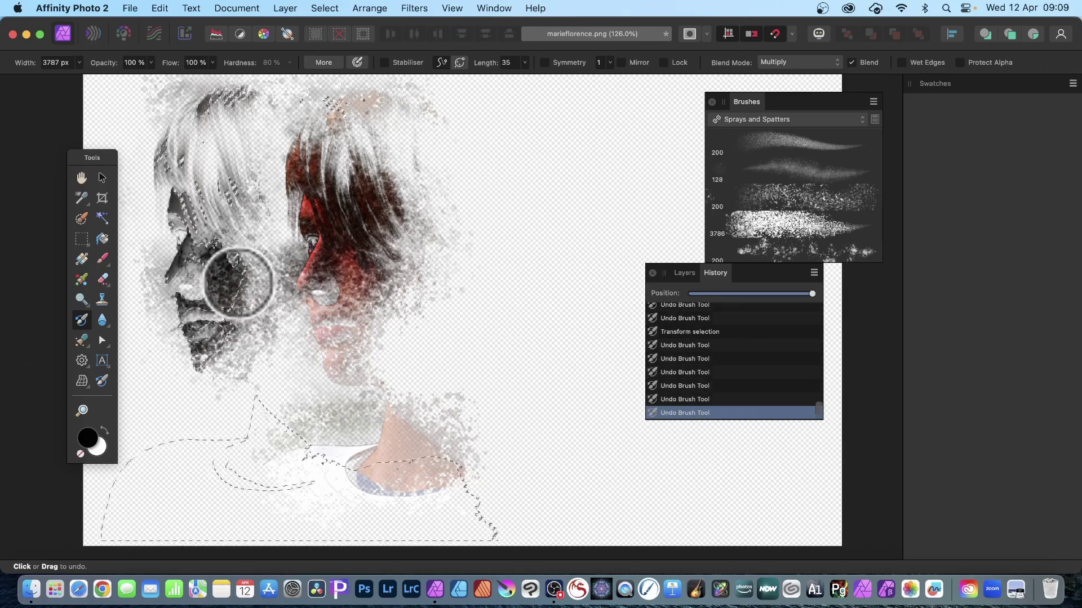
{"action": "mouse_move", "coordinate": [258, 419]}
{"action": "left_mouse_down"}
{"action": "mouse_move", "coordinate": [275, 436]}
{"action": "mouse_move", "coordinate": [276, 419]}
{"action": "mouse_move", "coordinate": [263, 456]}
{"action": "left_mouse_up"}
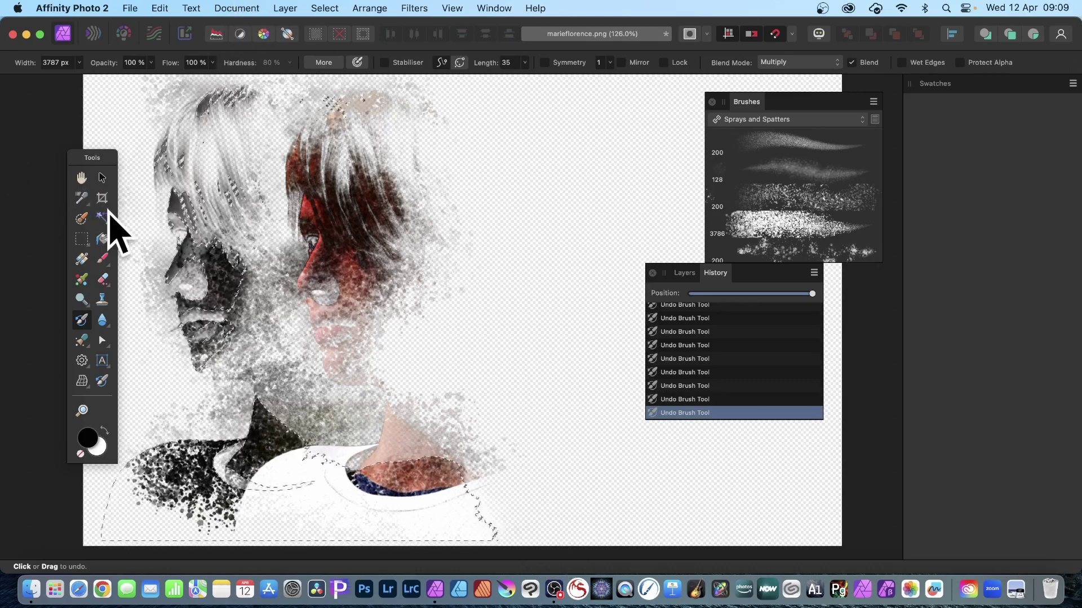
- Move the selection outline to the right of the original portrait and paint a third head, neck and shoulders through it with the Undo Brush
{"action": "left_click", "coordinate": [82, 238]}
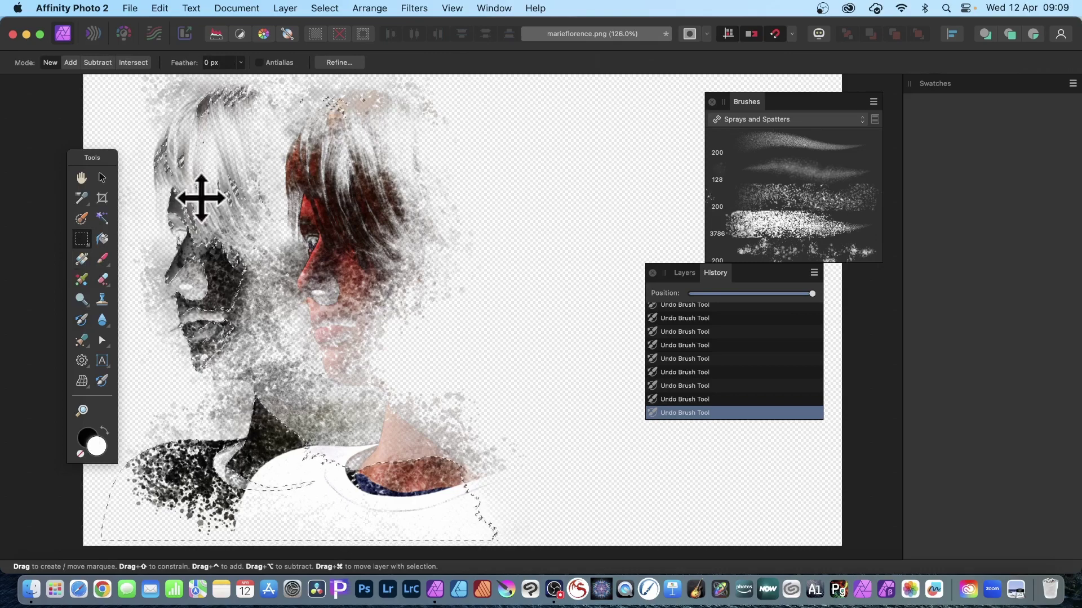
{"action": "left_click_drag", "start_coordinate": [201, 198], "coordinate": [485, 192]}
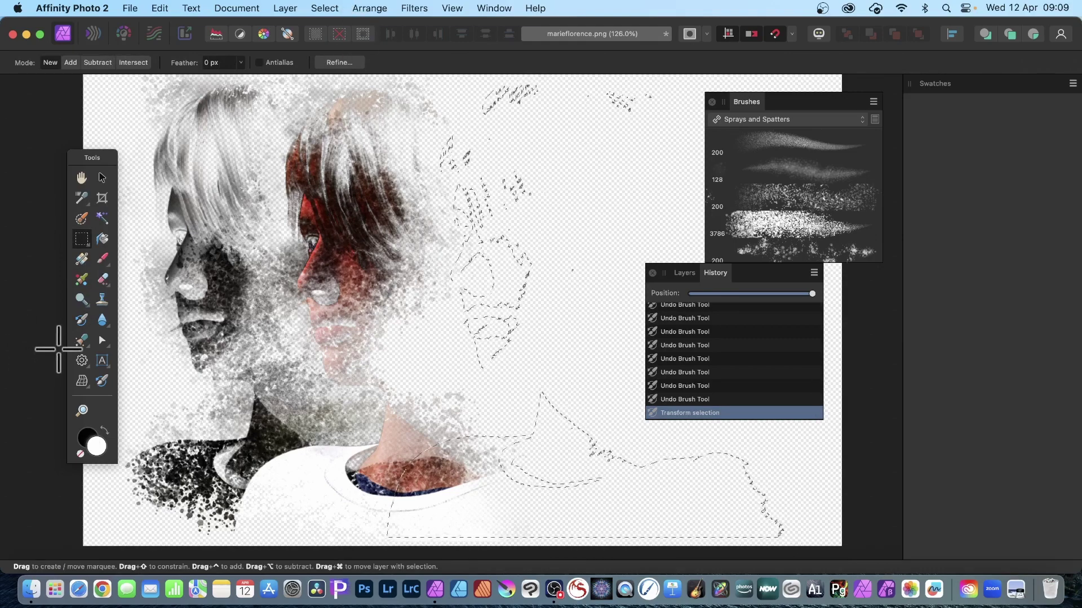
{"action": "left_click", "coordinate": [82, 319]}
{"action": "left_click_drag", "start_coordinate": [434, 109], "coordinate": [519, 116]}
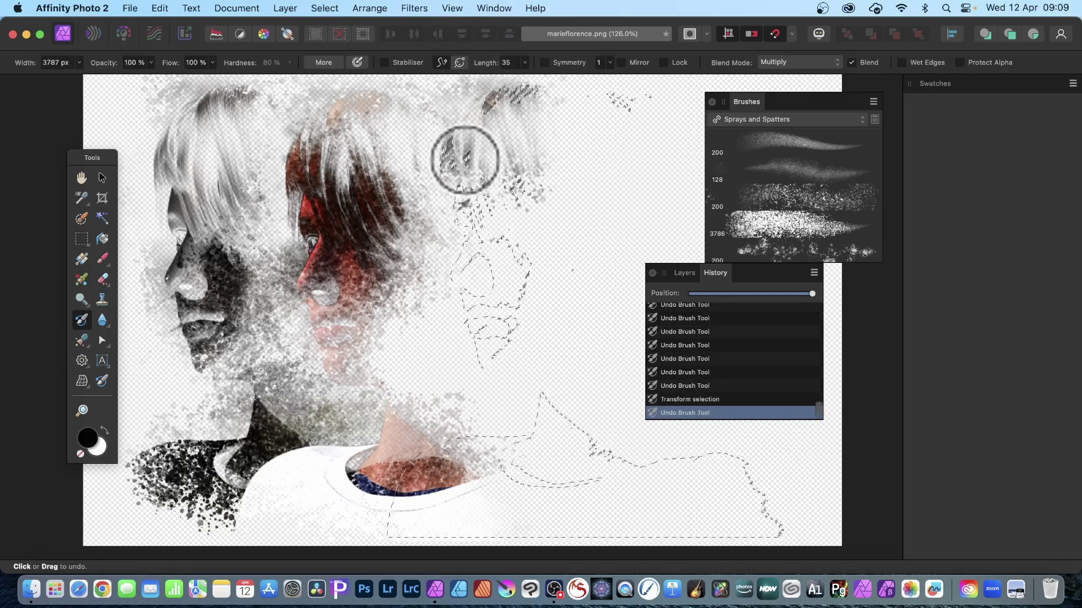
{"action": "mouse_move", "coordinate": [465, 160]}
{"action": "left_mouse_down"}
{"action": "mouse_move", "coordinate": [488, 203]}
{"action": "mouse_move", "coordinate": [476, 224]}
{"action": "mouse_move", "coordinate": [532, 242]}
{"action": "mouse_move", "coordinate": [511, 265]}
{"action": "mouse_move", "coordinate": [523, 258]}
{"action": "mouse_move", "coordinate": [533, 286]}
{"action": "mouse_move", "coordinate": [505, 325]}
{"action": "mouse_move", "coordinate": [541, 333]}
{"action": "mouse_move", "coordinate": [595, 438]}
{"action": "mouse_move", "coordinate": [683, 461]}
{"action": "left_mouse_up"}
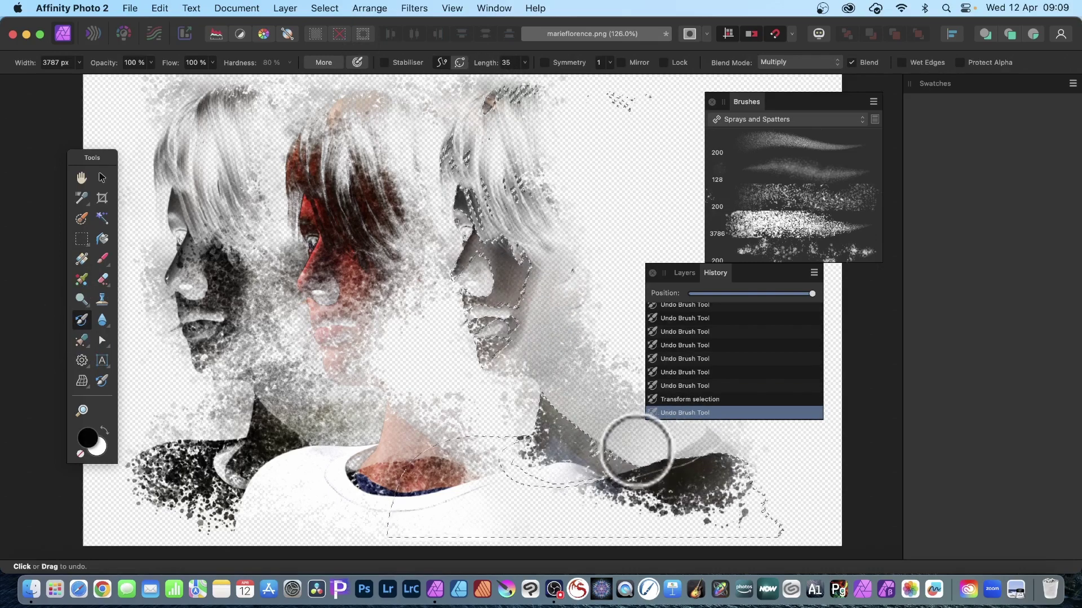
{"action": "mouse_move", "coordinate": [467, 458]}
{"action": "left_mouse_down"}
{"action": "mouse_move", "coordinate": [623, 408]}
{"action": "mouse_move", "coordinate": [542, 379]}
{"action": "mouse_move", "coordinate": [521, 361]}
{"action": "left_mouse_up"}
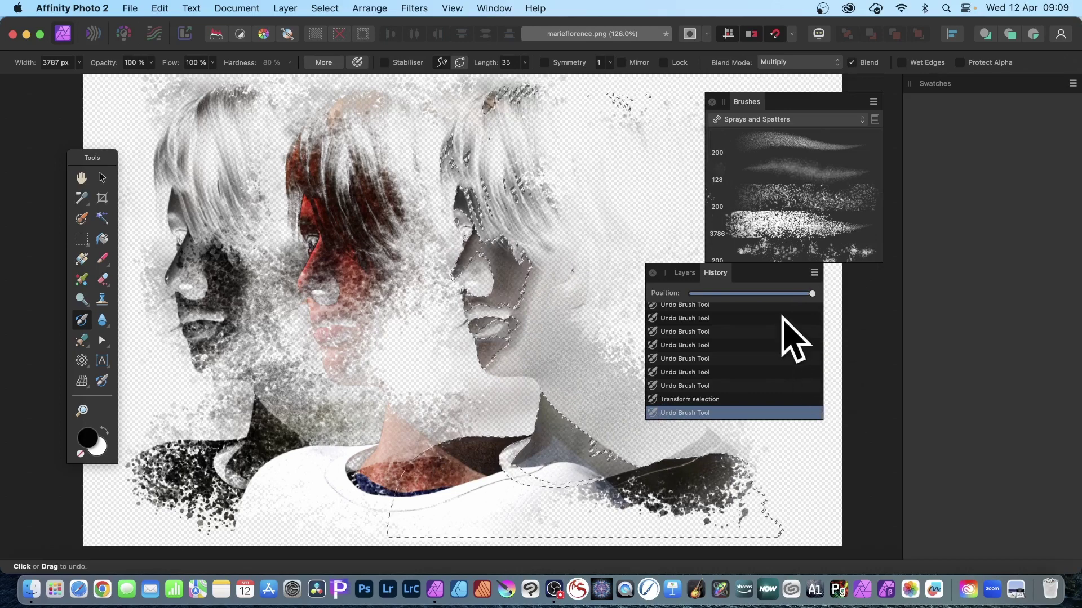
- Check the history source state, set the Undo Brush blend mode to Screen and paint over the right copy's face, neck and collar
{"action": "scroll", "coordinate": [790, 338], "scroll_direction": "down", "scroll_amount": 3}
{"action": "scroll", "coordinate": [782, 318], "scroll_direction": "up", "scroll_amount": 5}
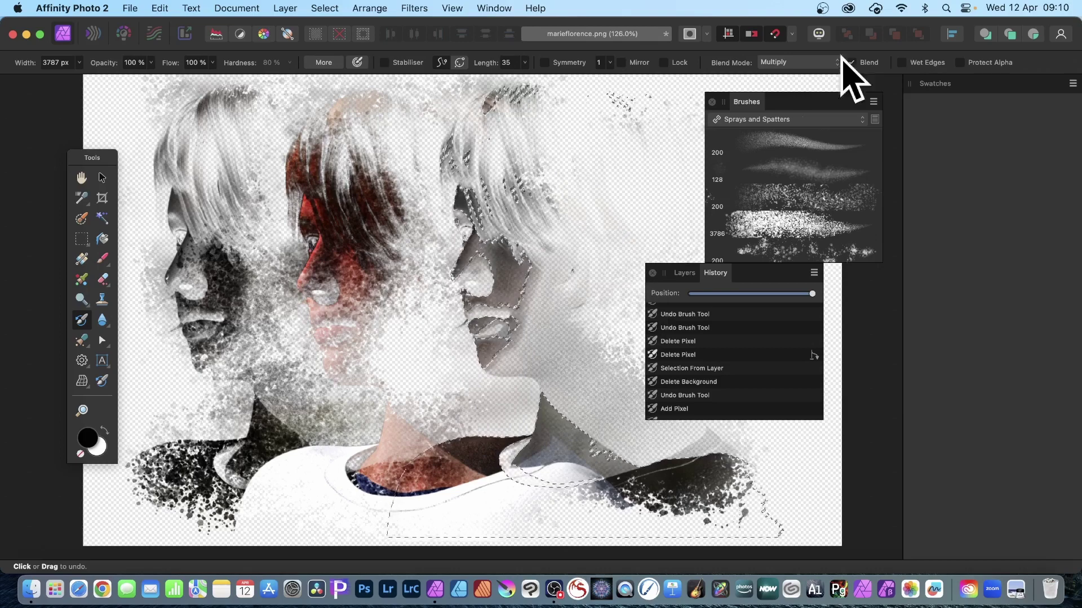
{"action": "left_click", "coordinate": [794, 63]}
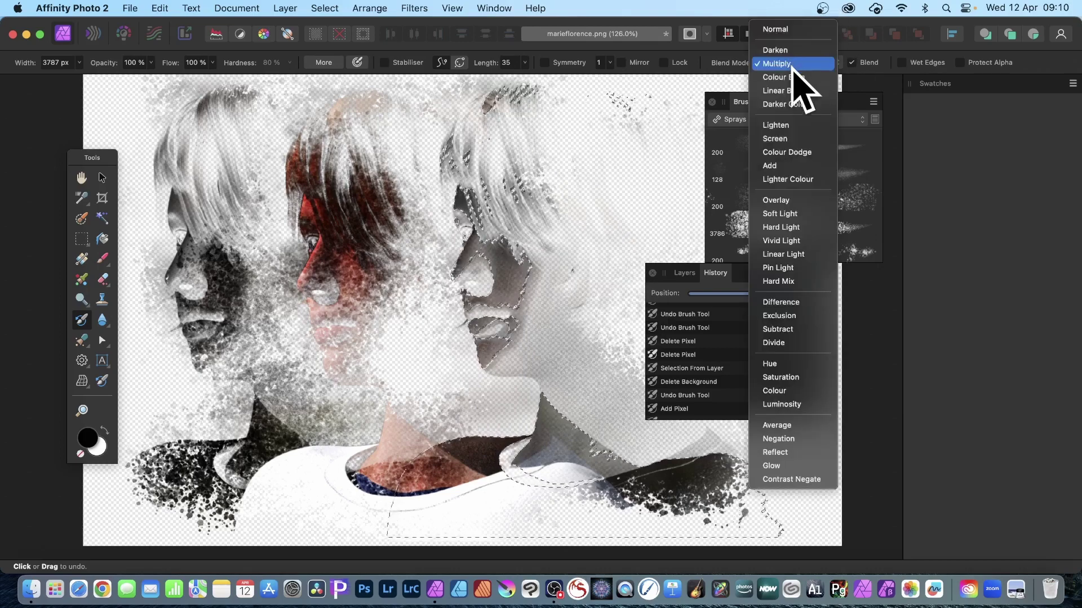
{"action": "left_click", "coordinate": [789, 139]}
{"action": "mouse_move", "coordinate": [529, 258]}
{"action": "left_mouse_down"}
{"action": "mouse_move", "coordinate": [469, 196]}
{"action": "mouse_move", "coordinate": [487, 168]}
{"action": "mouse_move", "coordinate": [534, 202]}
{"action": "mouse_move", "coordinate": [544, 178]}
{"action": "mouse_move", "coordinate": [561, 191]}
{"action": "mouse_move", "coordinate": [591, 147]}
{"action": "mouse_move", "coordinate": [591, 100]}
{"action": "mouse_move", "coordinate": [637, 140]}
{"action": "left_mouse_up"}
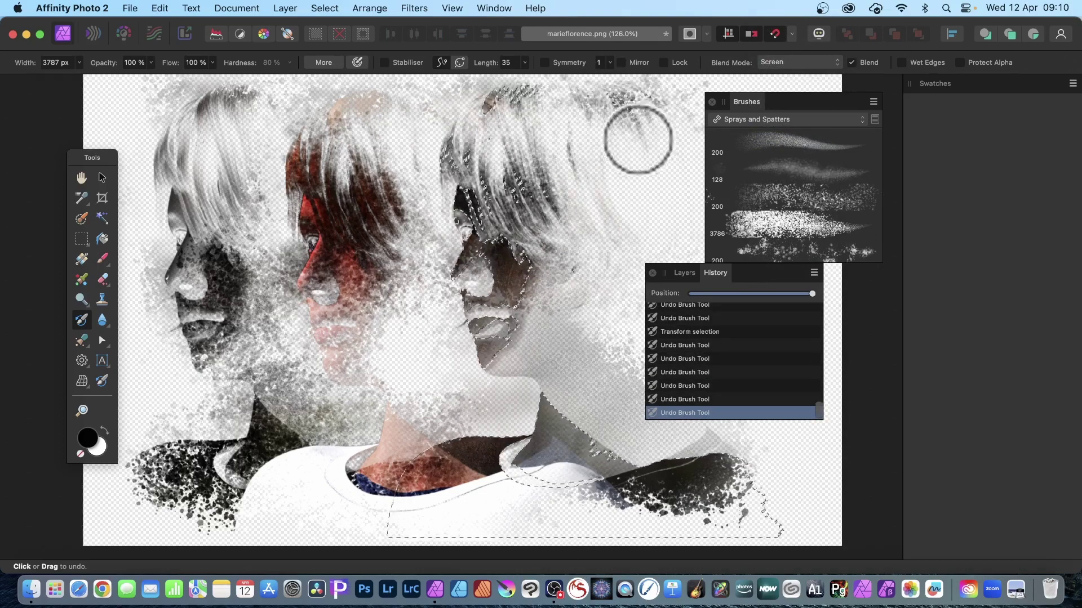
{"action": "mouse_move", "coordinate": [514, 305]}
{"action": "left_mouse_down"}
{"action": "mouse_move", "coordinate": [505, 350]}
{"action": "mouse_move", "coordinate": [592, 396]}
{"action": "mouse_move", "coordinate": [583, 451]}
{"action": "left_mouse_up"}
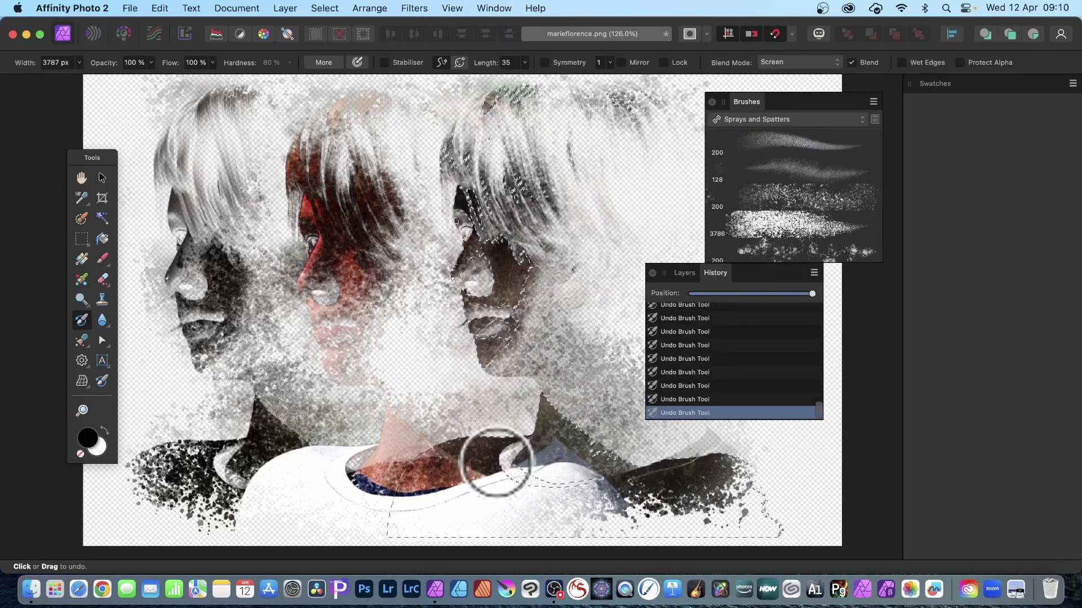
{"action": "left_click_drag", "start_coordinate": [444, 472], "coordinate": [470, 469]}
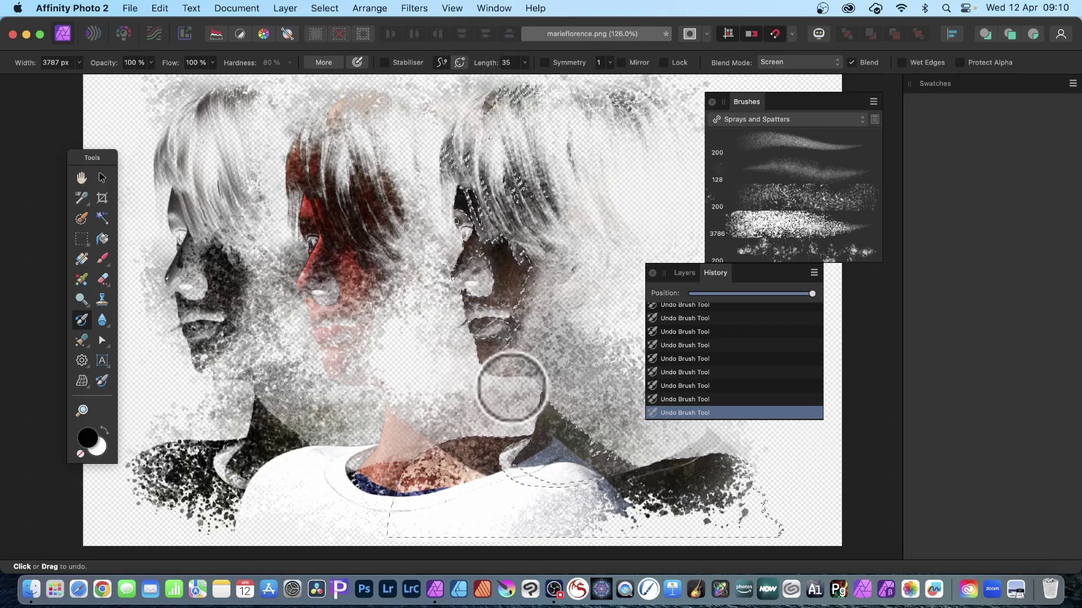
- Invert the pixel selection and paint large splatters along the upper and right canvas edges with the 200 px splatter Undo Brush at 53% flow
{"action": "left_click", "coordinate": [325, 8]}
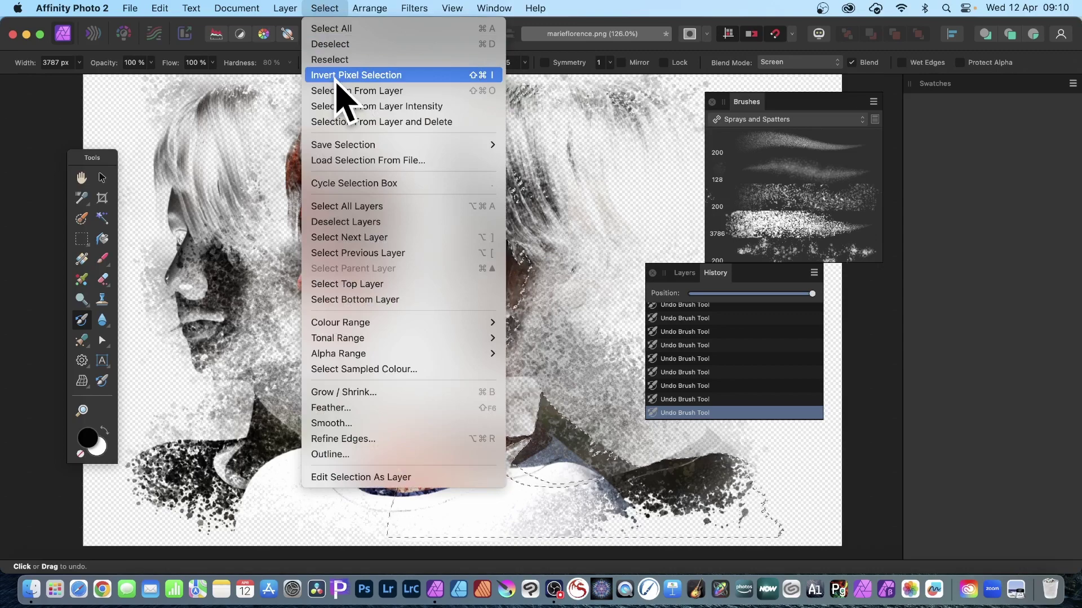
{"action": "left_click", "coordinate": [337, 78]}
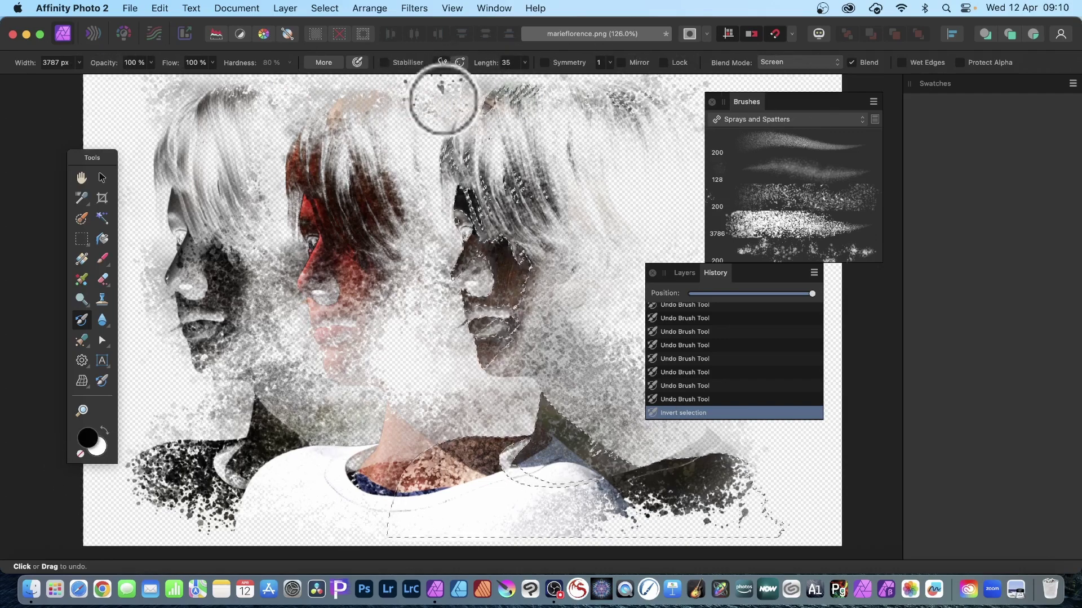
{"action": "scroll", "coordinate": [625, 132], "scroll_direction": "down", "scroll_amount": 2}
{"action": "scroll", "coordinate": [625, 131], "scroll_direction": "right", "scroll_amount": 2}
{"action": "scroll", "coordinate": [626, 132], "scroll_direction": "right", "scroll_amount": 3}
{"action": "scroll", "coordinate": [625, 131], "scroll_direction": "up", "scroll_amount": 1}
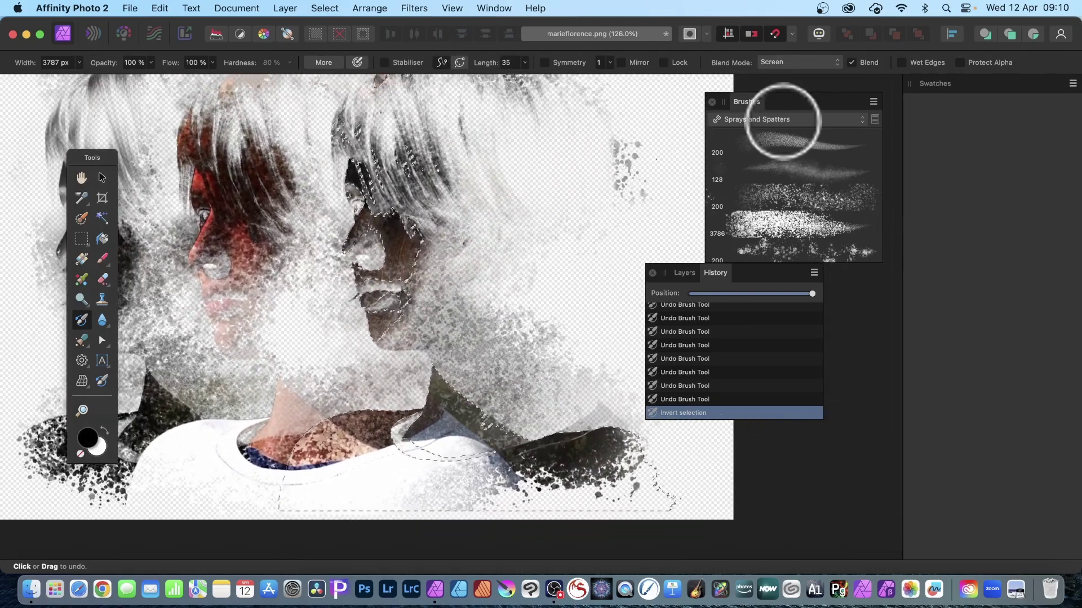
{"action": "left_click", "coordinate": [819, 248]}
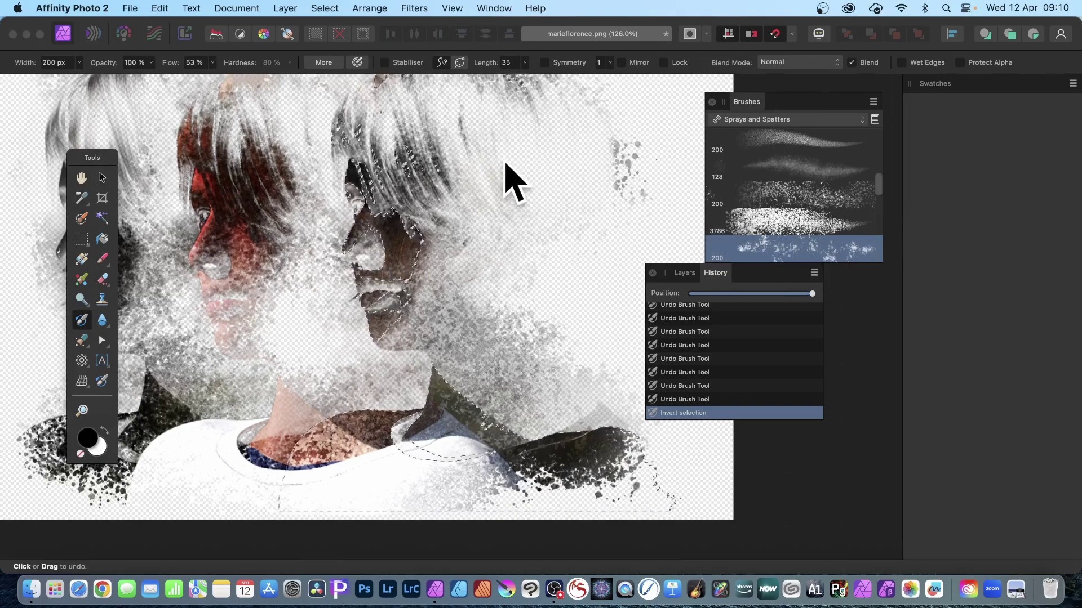
{"action": "mouse_move", "coordinate": [338, 84]}
{"action": "left_mouse_down"}
{"action": "mouse_move", "coordinate": [18, 92]}
{"action": "mouse_move", "coordinate": [365, 64]}
{"action": "mouse_move", "coordinate": [476, 83]}
{"action": "mouse_move", "coordinate": [565, 68]}
{"action": "mouse_move", "coordinate": [642, 86]}
{"action": "mouse_move", "coordinate": [697, 77]}
{"action": "mouse_move", "coordinate": [681, 76]}
{"action": "mouse_move", "coordinate": [675, 192]}
{"action": "mouse_move", "coordinate": [695, 211]}
{"action": "mouse_move", "coordinate": [710, 420]}
{"action": "mouse_move", "coordinate": [738, 471]}
{"action": "mouse_move", "coordinate": [715, 455]}
{"action": "mouse_move", "coordinate": [741, 506]}
{"action": "mouse_move", "coordinate": [709, 488]}
{"action": "mouse_move", "coordinate": [599, 535]}
{"action": "mouse_move", "coordinate": [417, 496]}
{"action": "left_mouse_up"}
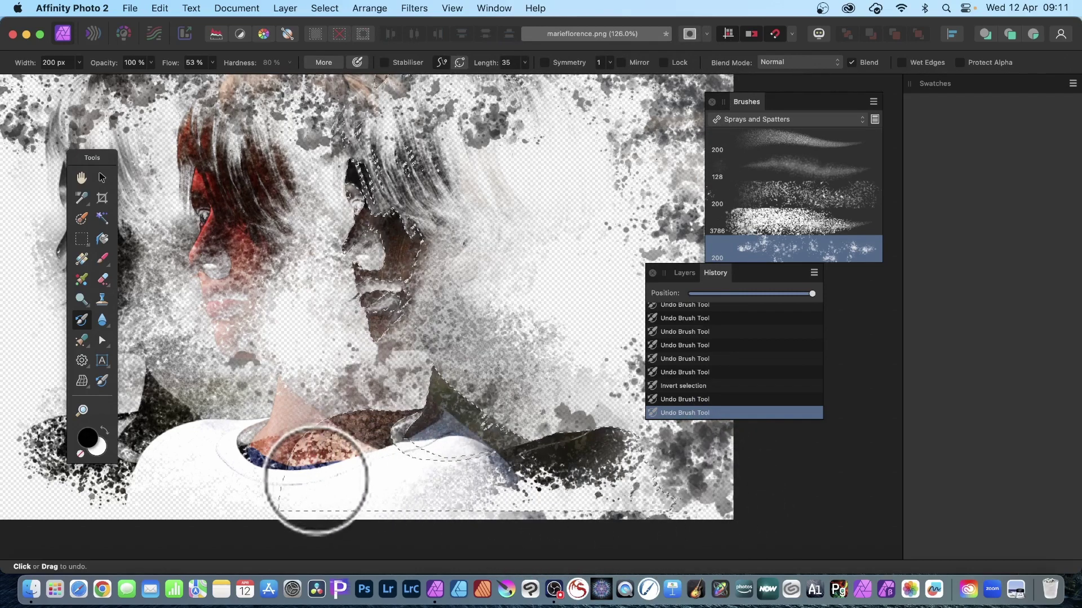
- Paint more splatters over the neck, middle head, left canvas edge and along the upper right with the Undo Brush
{"action": "mouse_move", "coordinate": [316, 479]}
{"action": "left_mouse_down"}
{"action": "mouse_move", "coordinate": [316, 331]}
{"action": "mouse_move", "coordinate": [229, 507]}
{"action": "mouse_move", "coordinate": [269, 478]}
{"action": "left_mouse_up"}
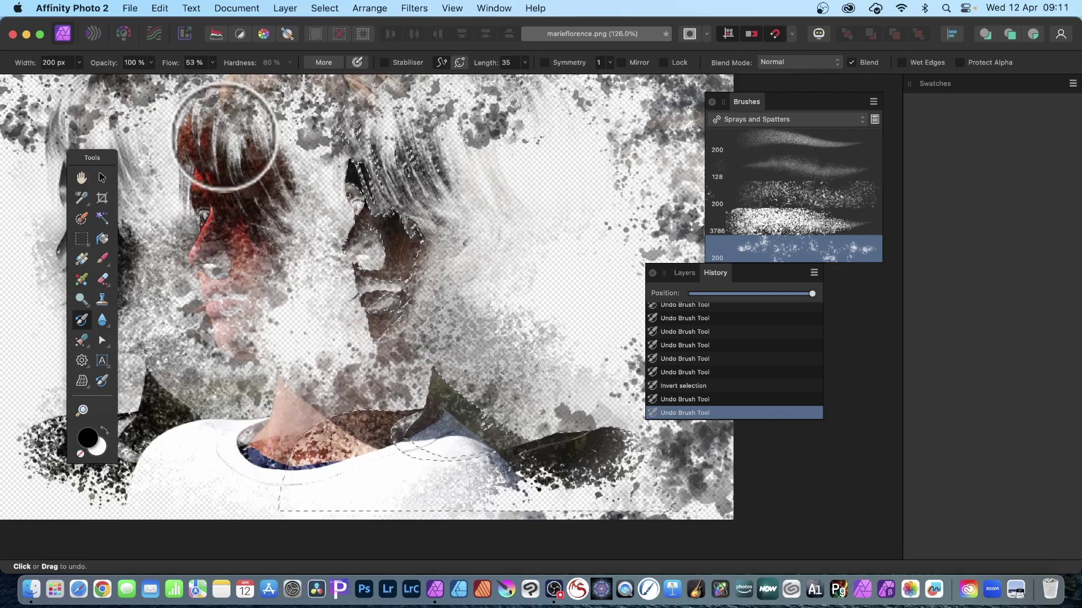
{"action": "mouse_move", "coordinate": [224, 137]}
{"action": "left_mouse_down"}
{"action": "mouse_move", "coordinate": [244, 242]}
{"action": "mouse_move", "coordinate": [236, 343]}
{"action": "left_mouse_up"}
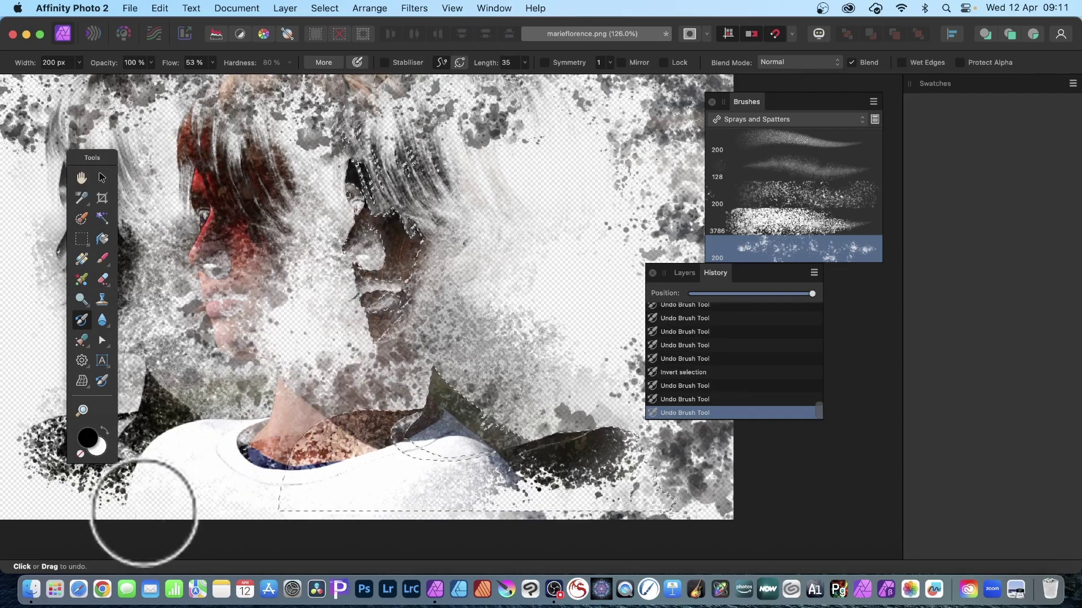
{"action": "mouse_move", "coordinate": [143, 513]}
{"action": "left_mouse_down"}
{"action": "mouse_move", "coordinate": [43, 475]}
{"action": "mouse_move", "coordinate": [19, 391]}
{"action": "mouse_move", "coordinate": [12, 130]}
{"action": "mouse_move", "coordinate": [56, 48]}
{"action": "mouse_move", "coordinate": [129, 76]}
{"action": "left_mouse_up"}
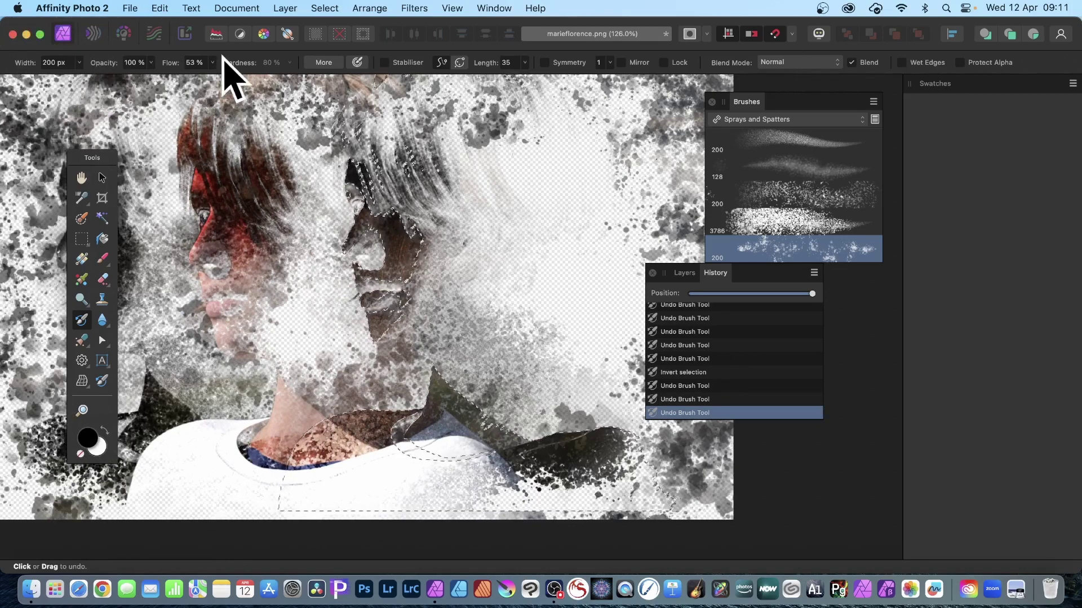
{"action": "mouse_move", "coordinate": [332, 73]}
{"action": "left_mouse_down"}
{"action": "mouse_move", "coordinate": [671, 84]}
{"action": "mouse_move", "coordinate": [659, 78]}
{"action": "mouse_move", "coordinate": [681, 53]}
{"action": "mouse_move", "coordinate": [690, 236]}
{"action": "left_mouse_up"}
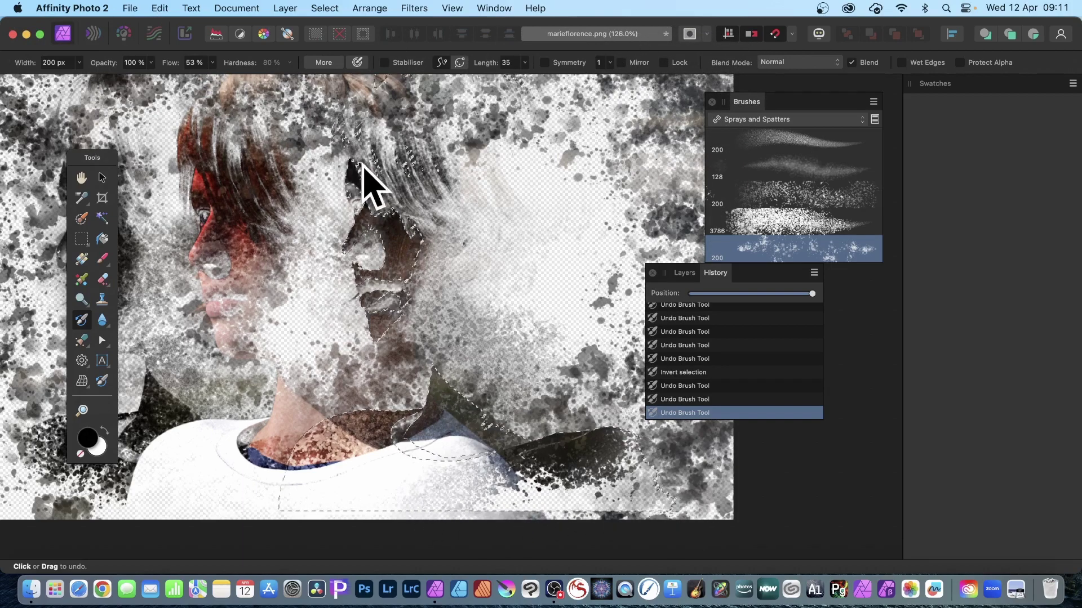
- Set the Undo Brush blend mode to Lighten and paint over the hair
{"action": "scroll", "coordinate": [366, 180], "scroll_direction": "left", "scroll_amount": 5}
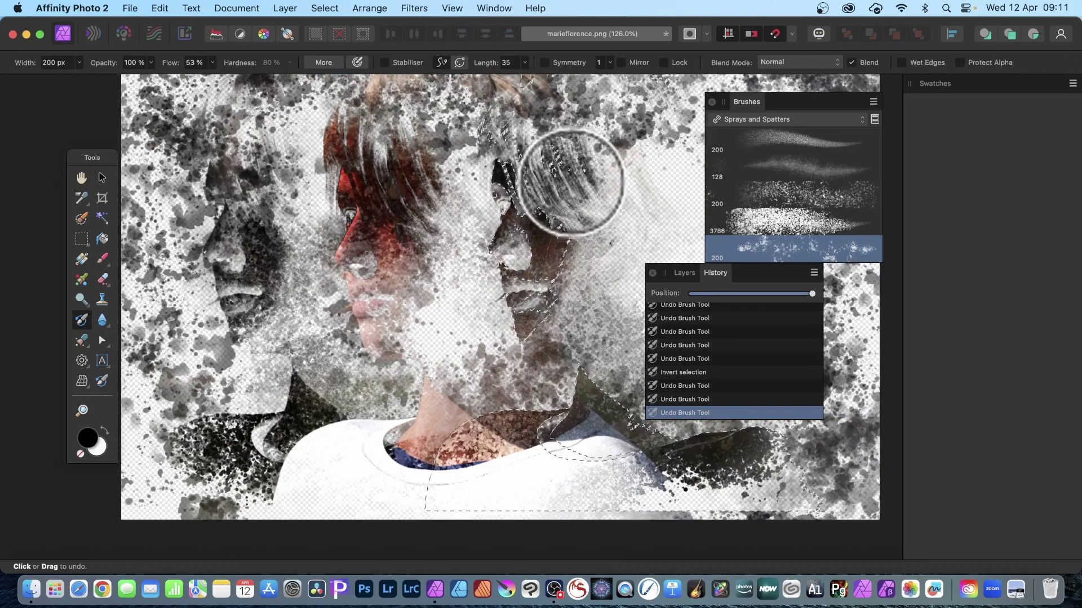
{"action": "left_click", "coordinate": [800, 62]}
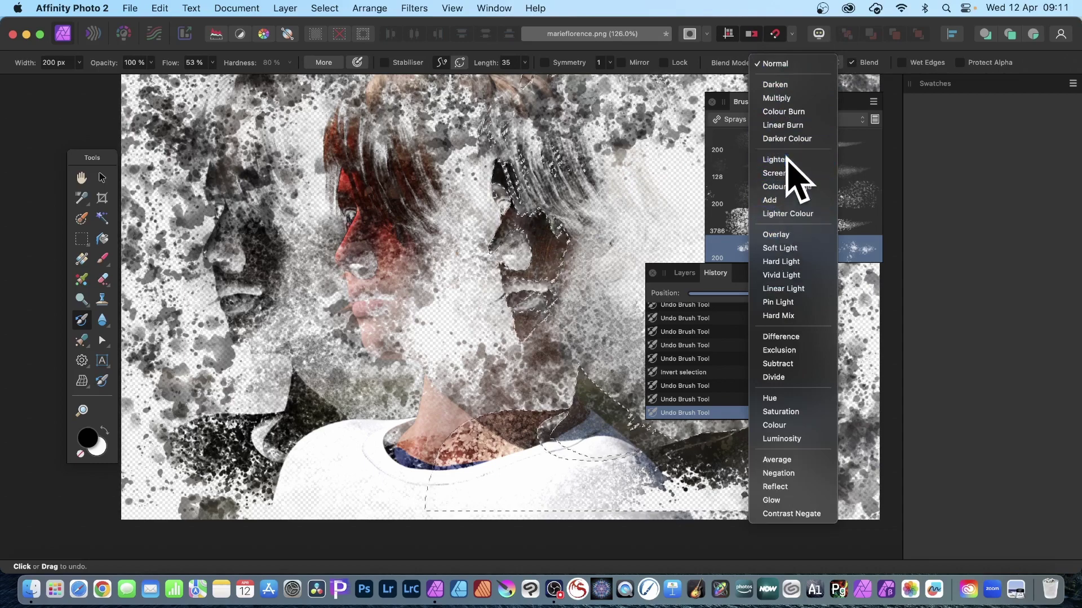
{"action": "left_click", "coordinate": [784, 160]}
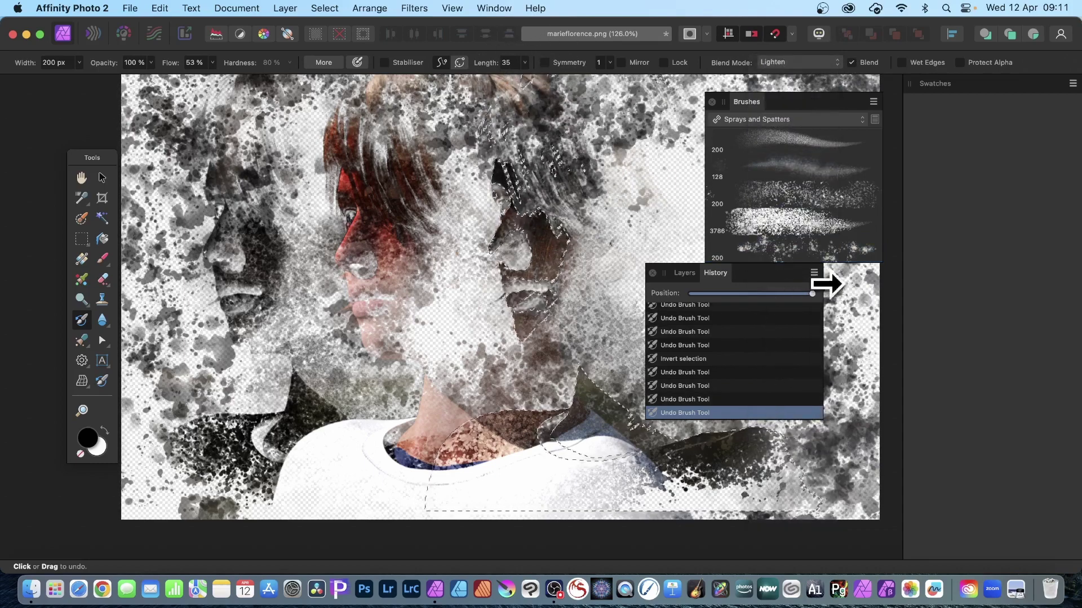
- Spatter the upper area, left copy and collar with the finer 200 px Undo Brush in Normal mode and invert the pixel selection
{"action": "left_click", "coordinate": [780, 203]}
{"action": "mouse_move", "coordinate": [614, 107]}
{"action": "left_mouse_down"}
{"action": "mouse_move", "coordinate": [596, 137]}
{"action": "mouse_move", "coordinate": [495, 68]}
{"action": "mouse_move", "coordinate": [296, 119]}
{"action": "mouse_move", "coordinate": [150, 92]}
{"action": "mouse_move", "coordinate": [135, 113]}
{"action": "left_mouse_up"}
{"action": "mouse_move", "coordinate": [278, 411]}
{"action": "left_mouse_down"}
{"action": "mouse_move", "coordinate": [350, 411]}
{"action": "mouse_move", "coordinate": [393, 469]}
{"action": "left_mouse_up"}
{"action": "left_click", "coordinate": [332, 7]}
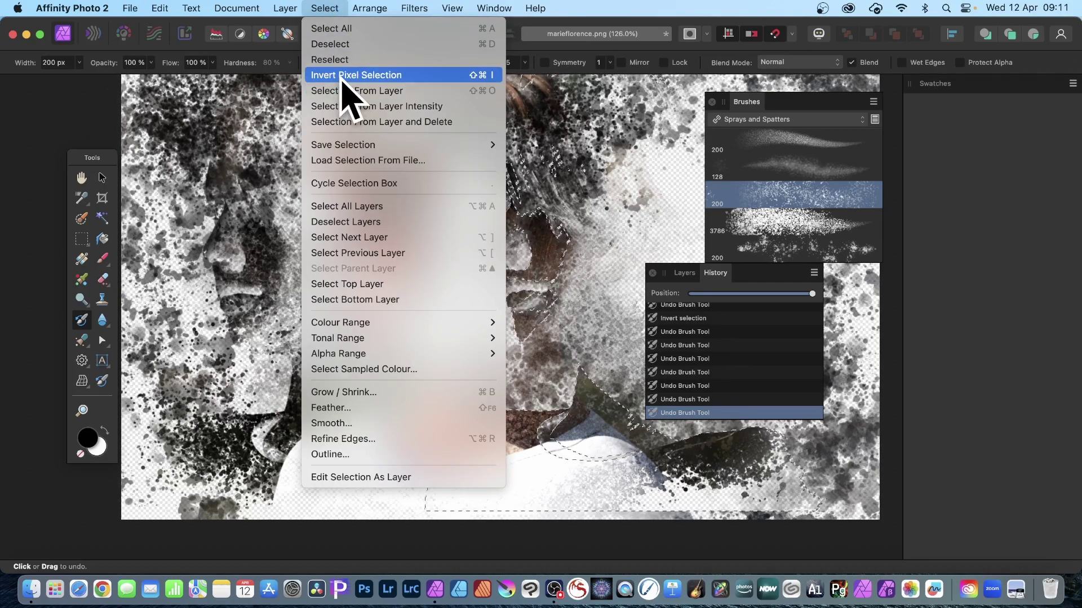
{"action": "left_click", "coordinate": [342, 76]}
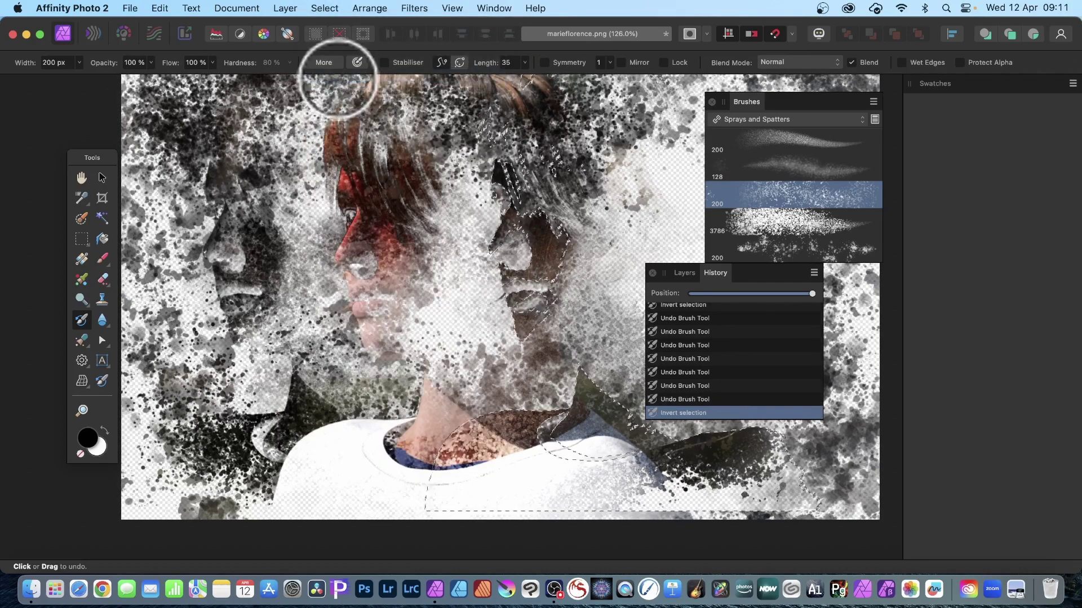
- Move the pixel selection down-left onto the middle head and spatter its face, the left collar and the right selection edge with the 200 px Undo Brush
{"action": "left_click", "coordinate": [82, 239]}
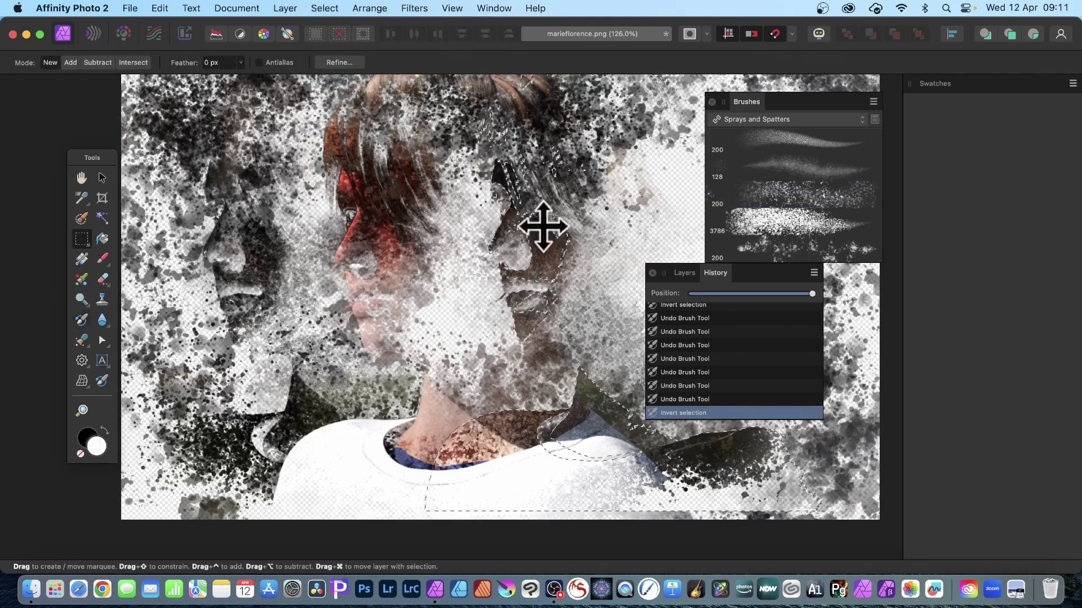
{"action": "left_click_drag", "start_coordinate": [542, 227], "coordinate": [344, 312]}
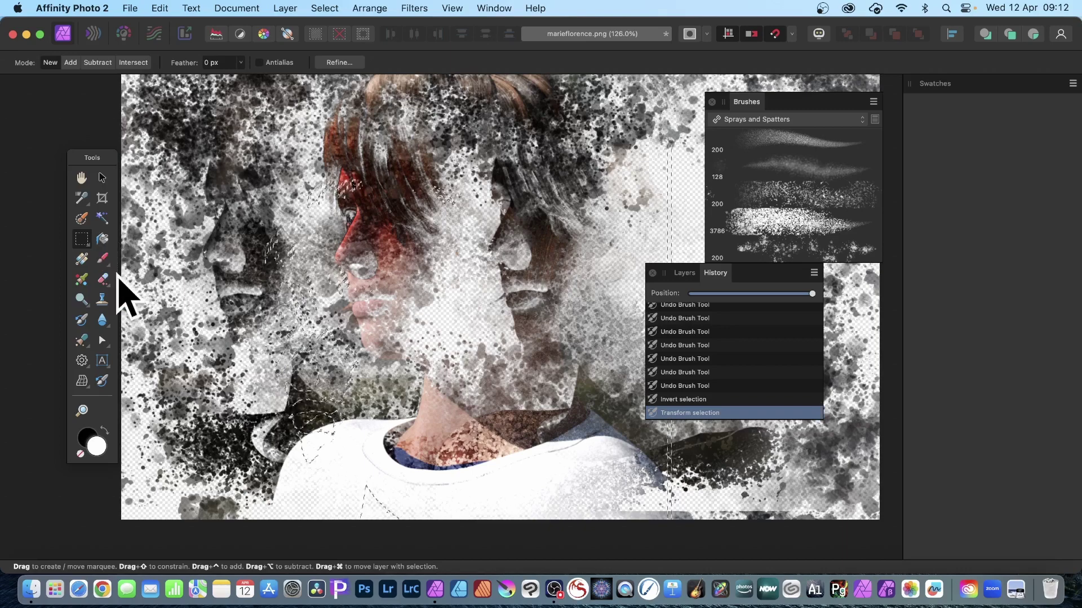
{"action": "left_click", "coordinate": [82, 320]}
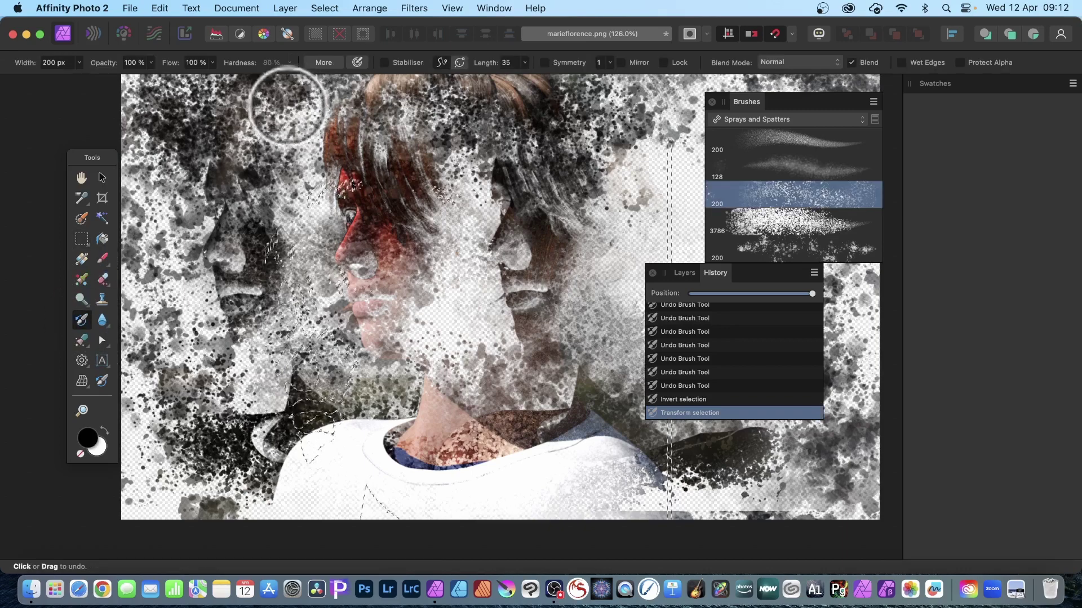
{"action": "left_click", "coordinate": [338, 168]}
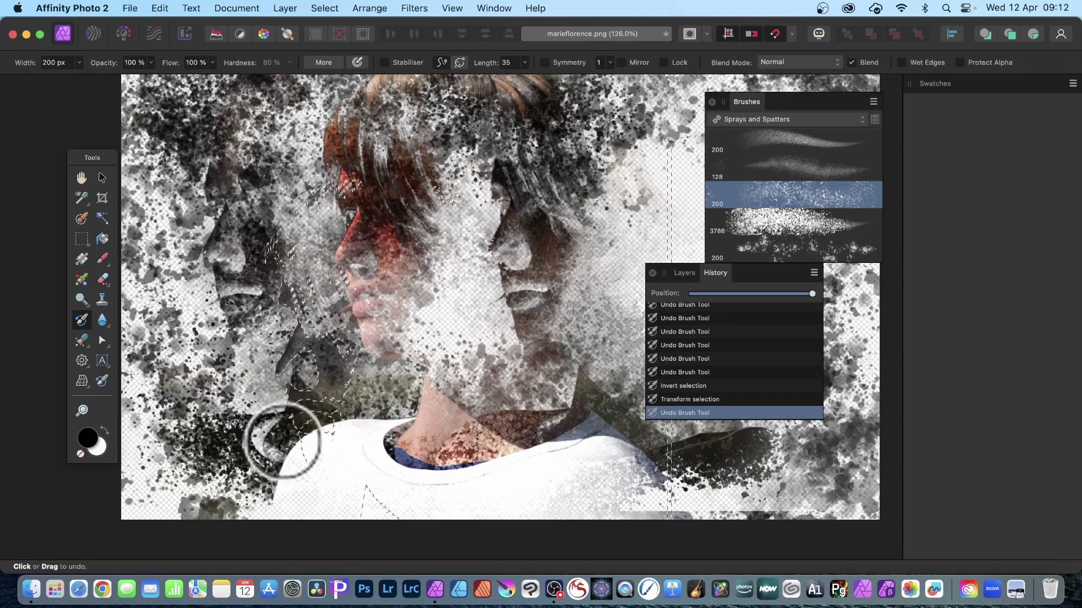
{"action": "left_click_drag", "start_coordinate": [282, 441], "coordinate": [366, 410]}
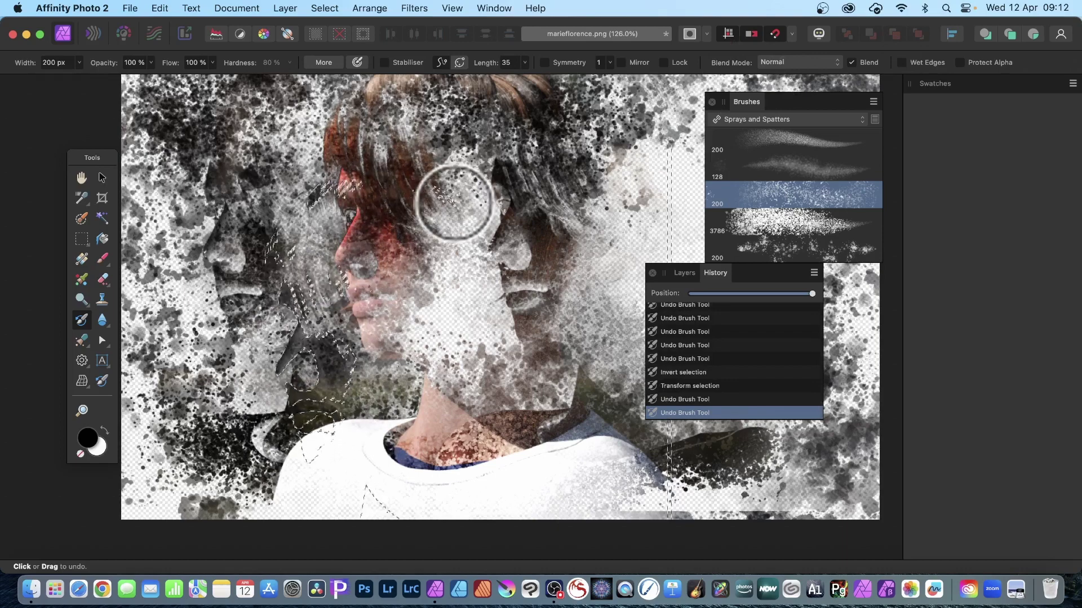
{"action": "mouse_move", "coordinate": [647, 145]}
{"action": "left_mouse_down"}
{"action": "mouse_move", "coordinate": [669, 161]}
{"action": "mouse_move", "coordinate": [675, 193]}
{"action": "left_mouse_up"}
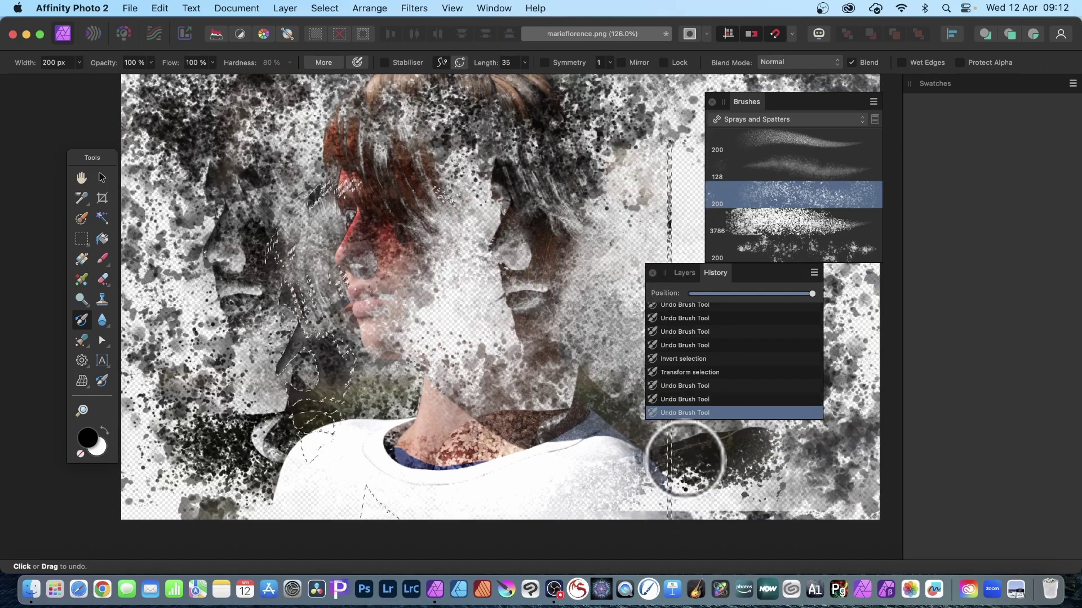
{"action": "scroll", "coordinate": [753, 460], "scroll_direction": "up", "scroll_amount": 1}
{"action": "scroll", "coordinate": [752, 448], "scroll_direction": "down", "scroll_amount": 2}
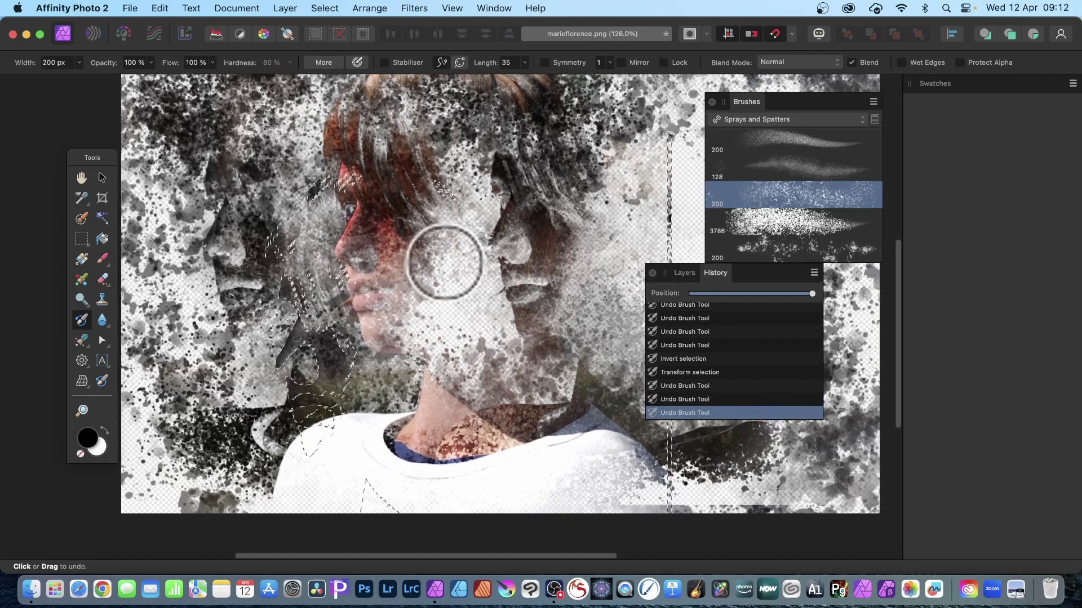